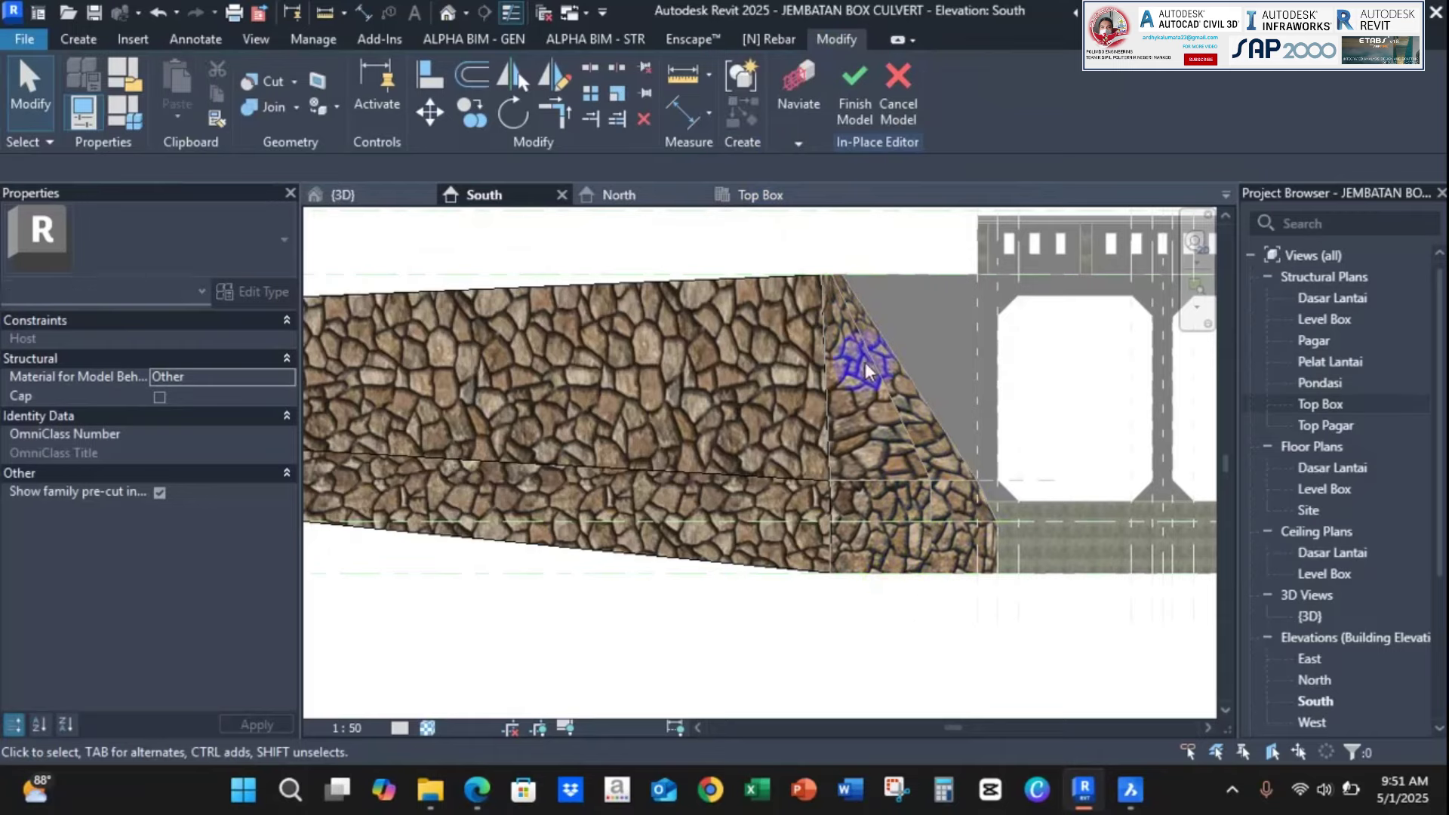
# Finish the in-place stone masonry foundation model beside the box culvert and open the 3D view
pyautogui.click(860, 88)
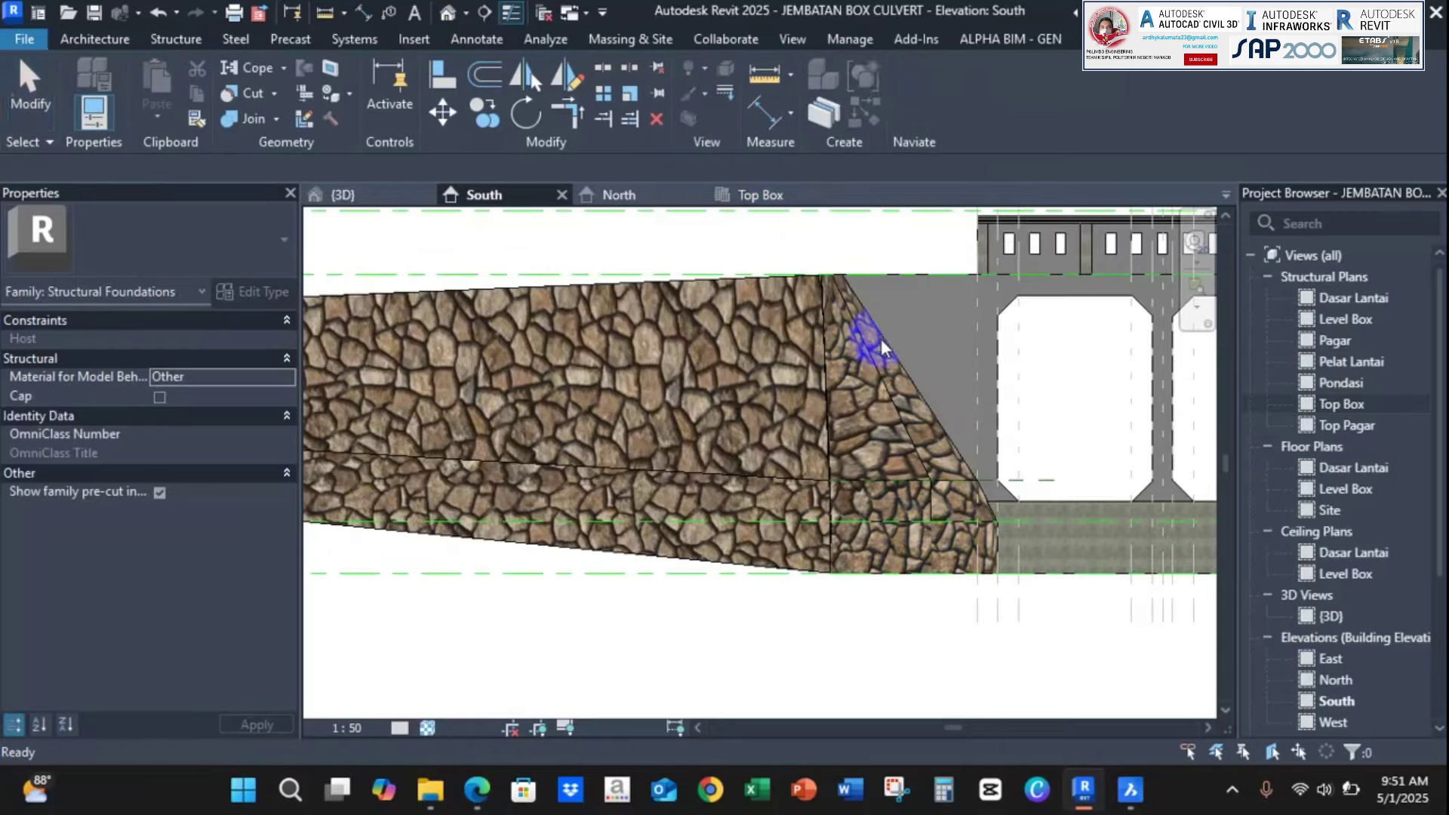
pyautogui.click(396, 197)
pyautogui.scroll(-5, 725, 408)
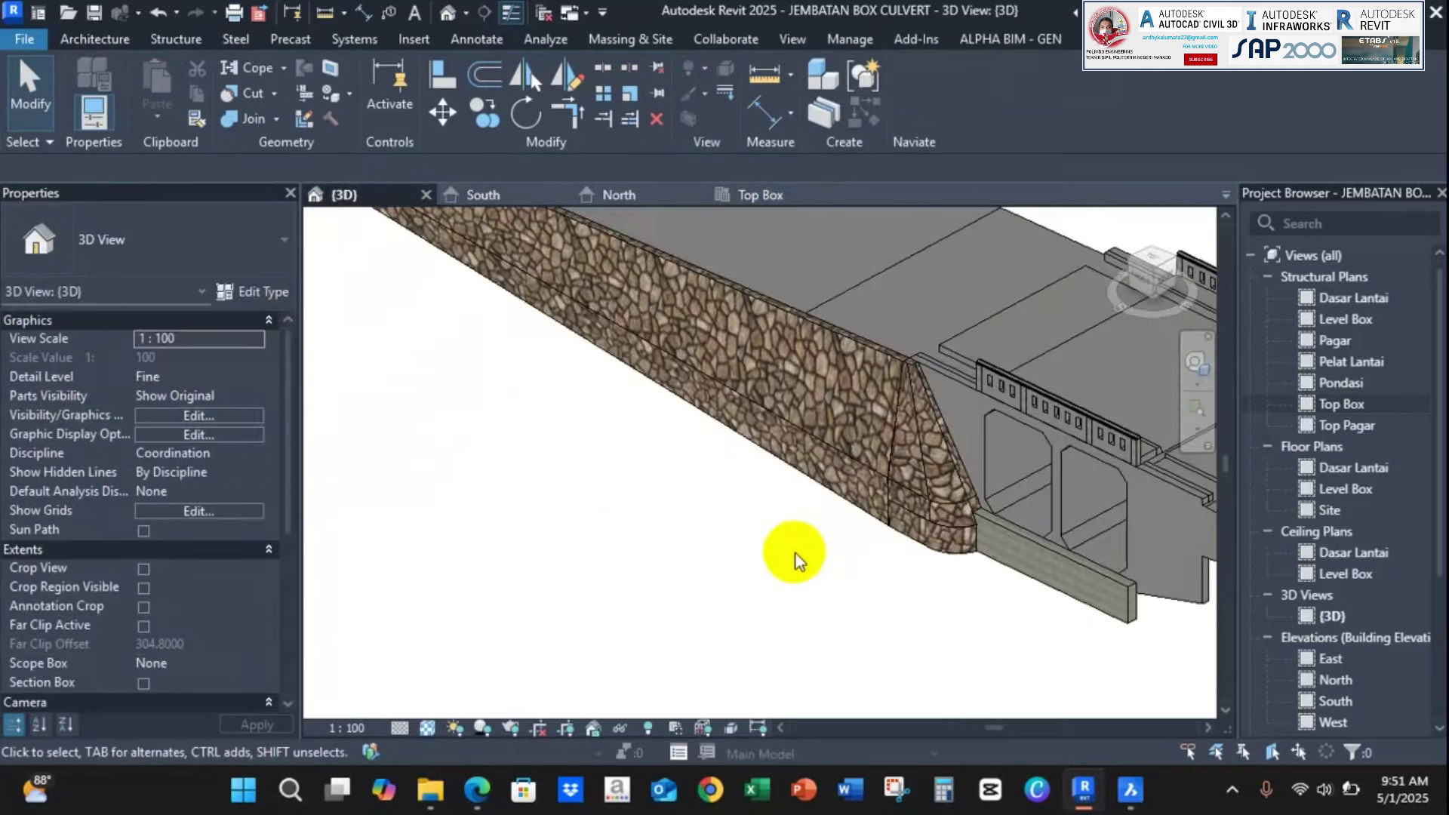
# Examine in 3D how the stone masonry corner meets the approach wall, the culvert and its foundation beam
pyautogui.scroll(5, 637, 405)
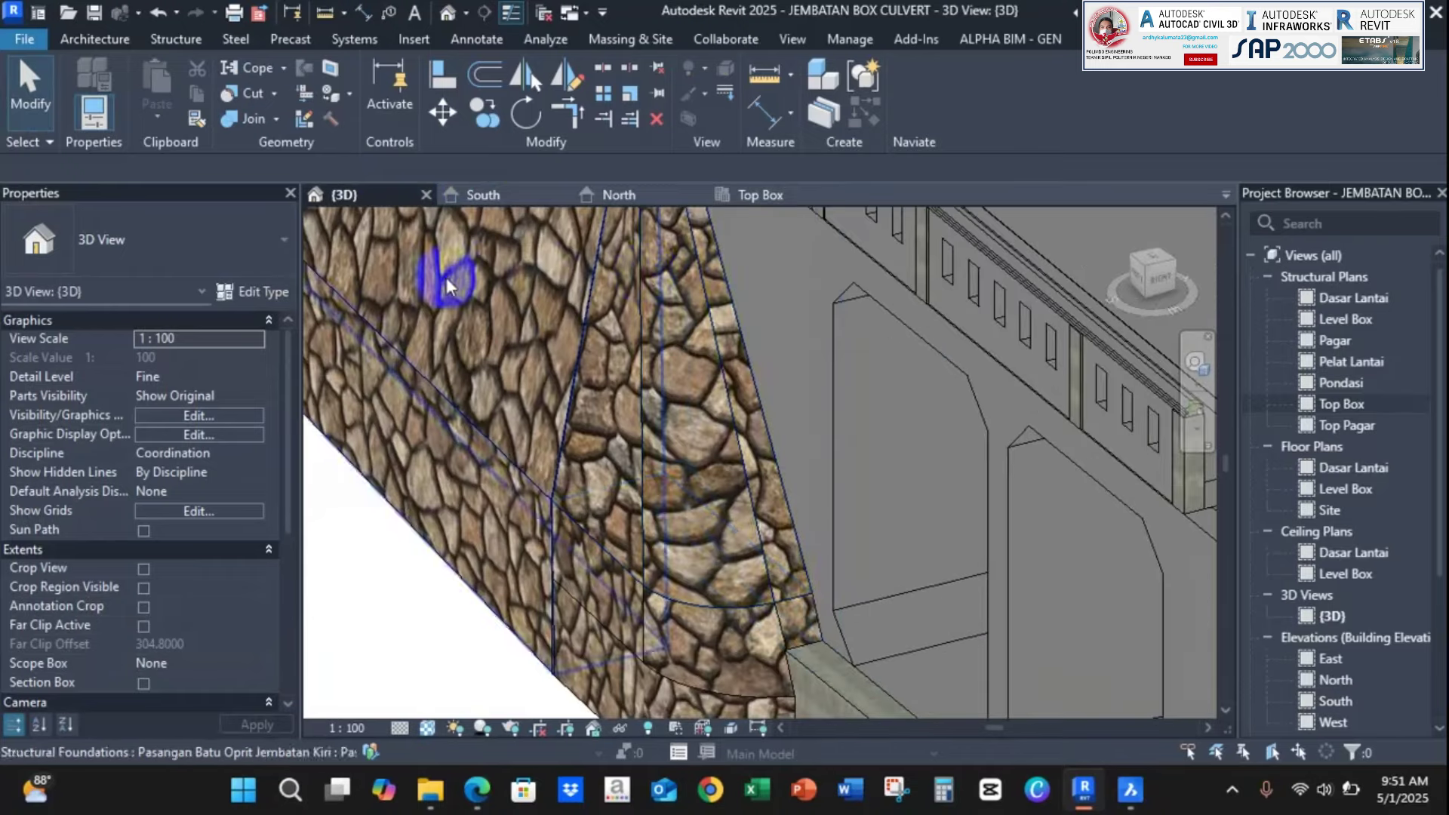
pyautogui.keyDown('shift'); pyautogui.moveTo(485, 518); pyautogui.dragTo(573, 615, button='middle'); pyautogui.keyUp('shift')
pyautogui.scroll(3, 636, 644)
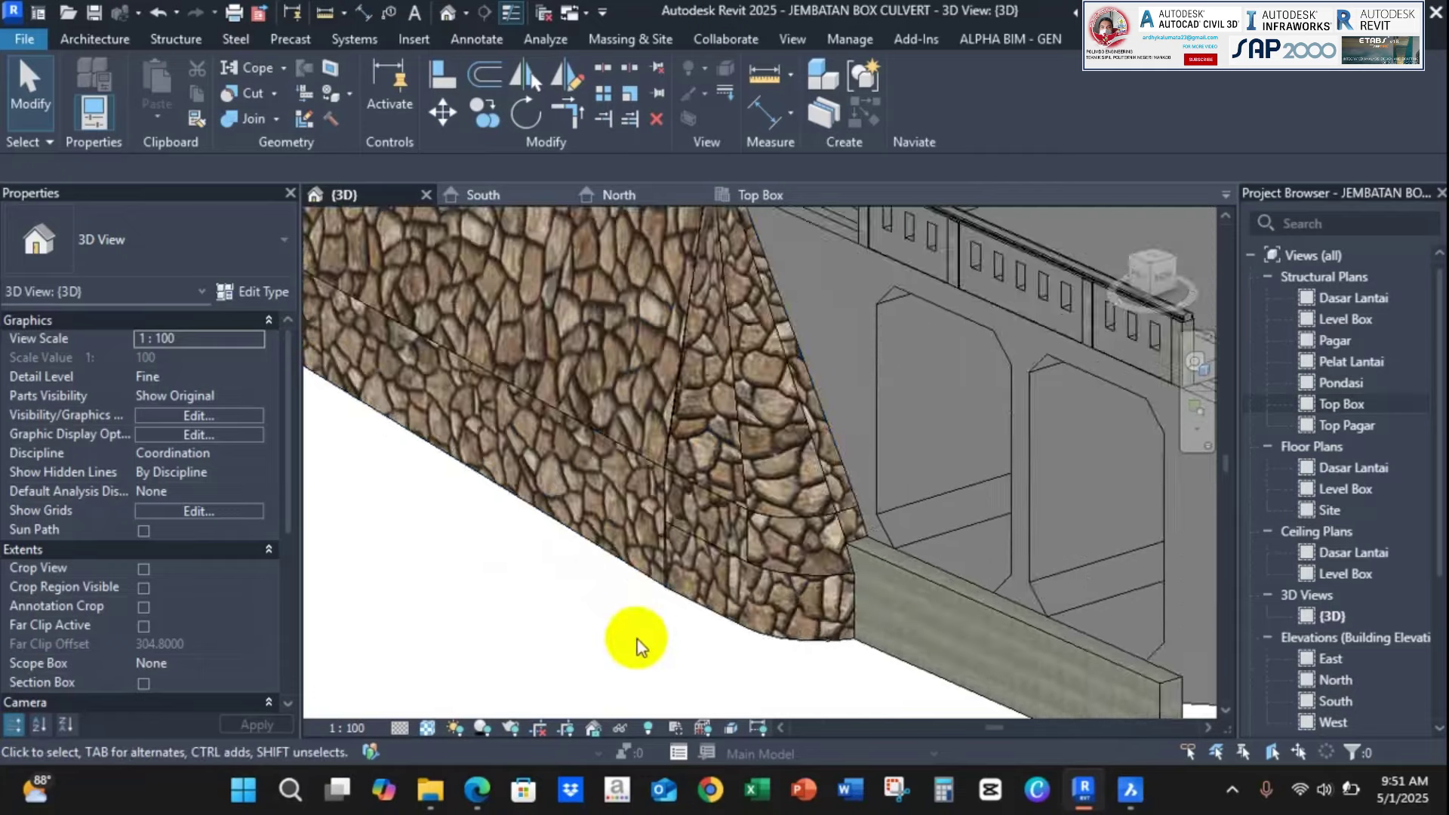
pyautogui.scroll(-4, 546, 595)
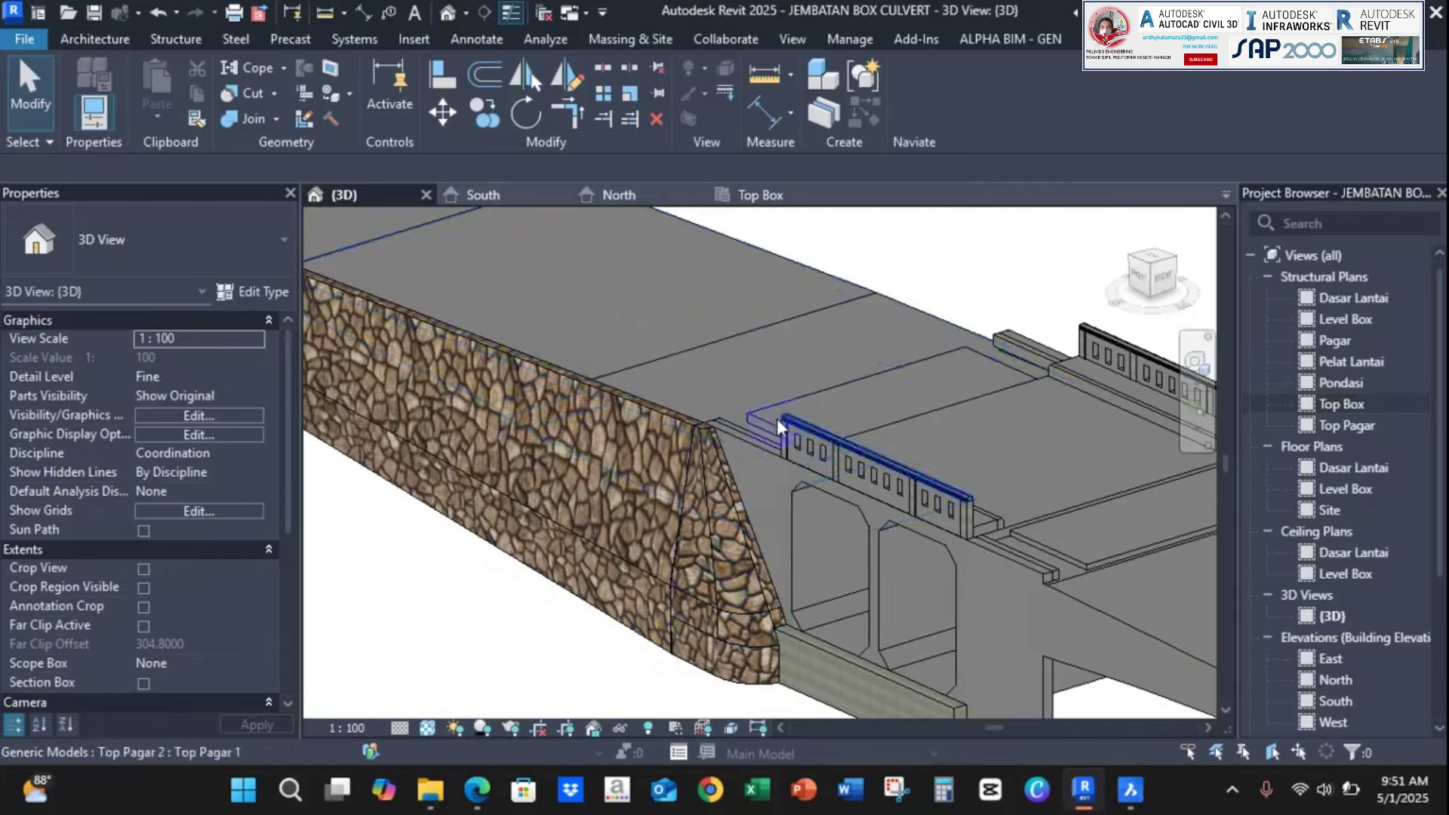
pyautogui.scroll(6, 706, 422)
pyautogui.scroll(-4, 687, 359)
pyautogui.moveTo(688, 360); pyautogui.dragTo(691, 236, button='middle')
pyautogui.scroll(-2, 717, 317)
pyautogui.scroll(-1, 780, 395)
pyautogui.moveTo(780, 395); pyautogui.dragTo(779, 491, button='middle')
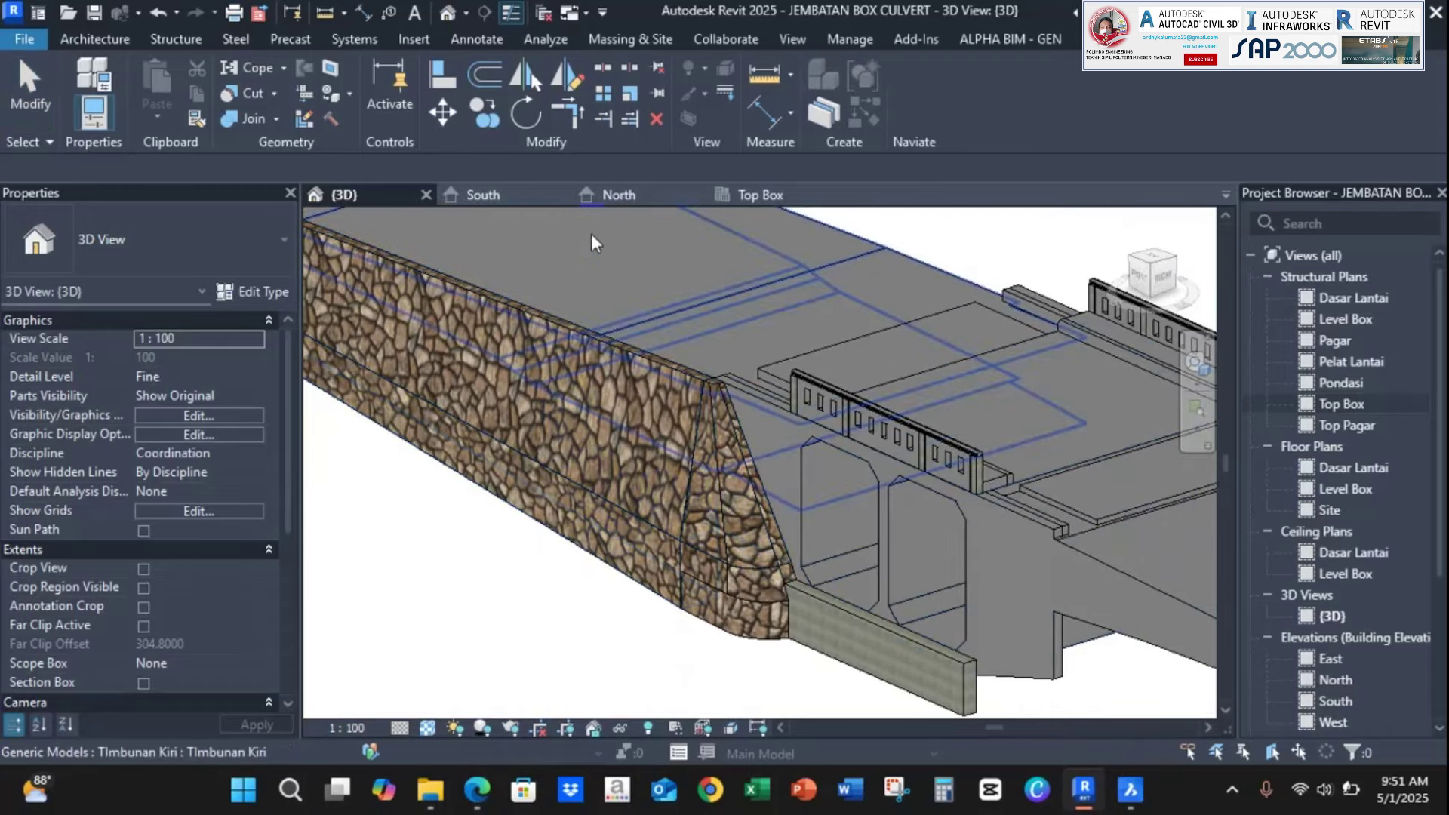
# Open the Top Box structural plan and display it with realistic material textures around the rounded masonry corner
pyautogui.click(764, 198)
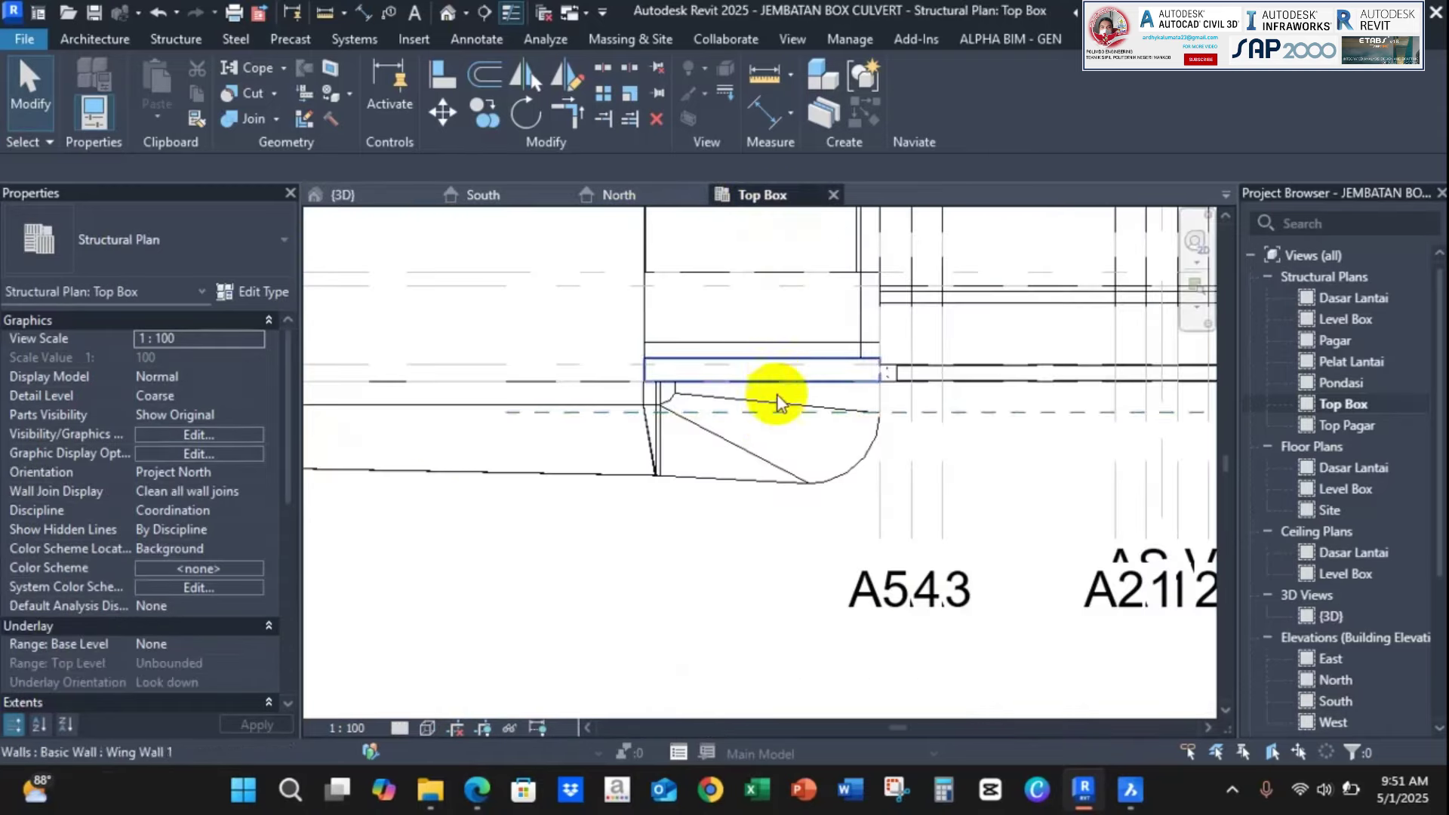
pyautogui.click(432, 730)
pyautogui.click(468, 638)
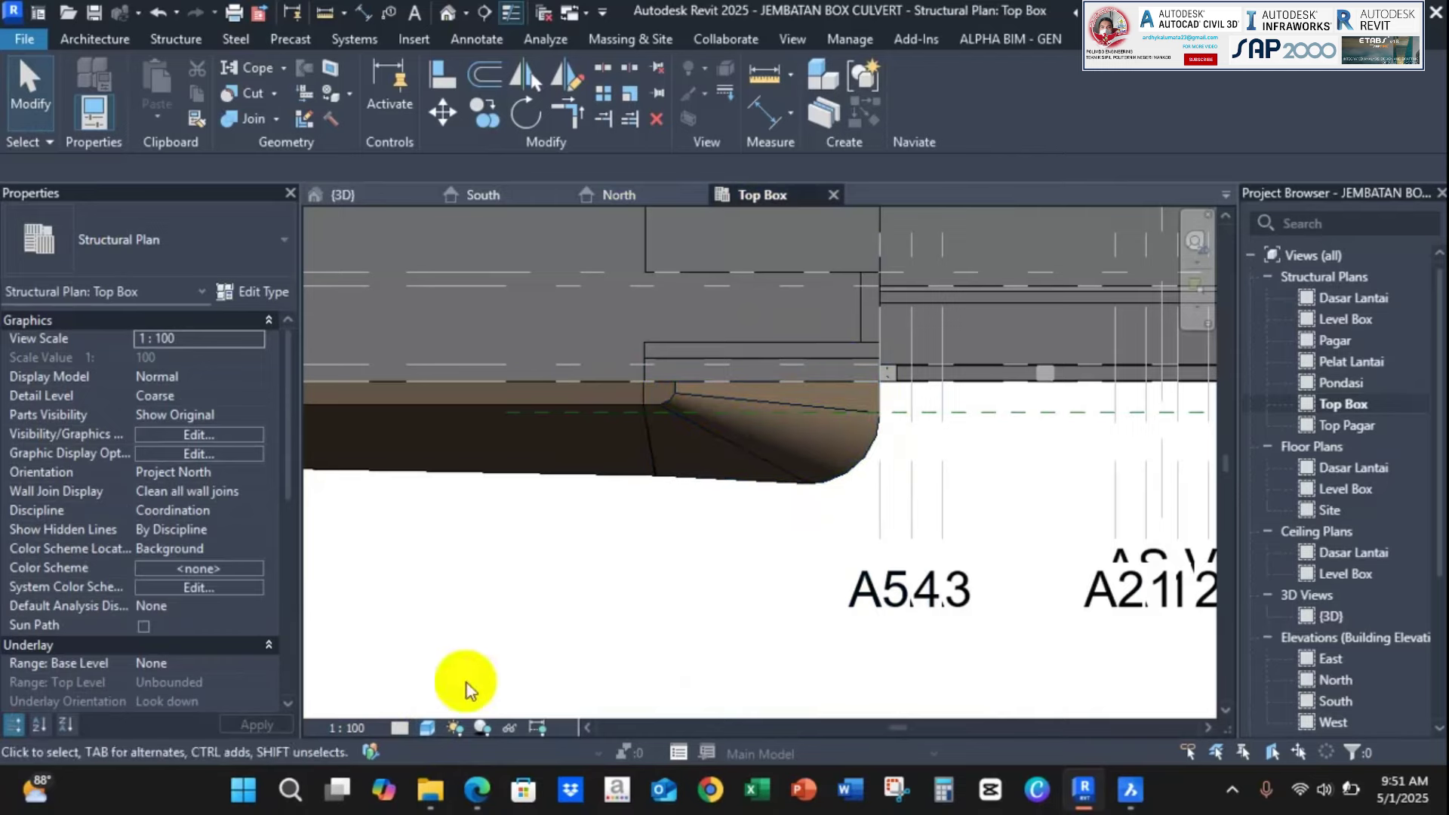
pyautogui.click(427, 729)
pyautogui.click(477, 703)
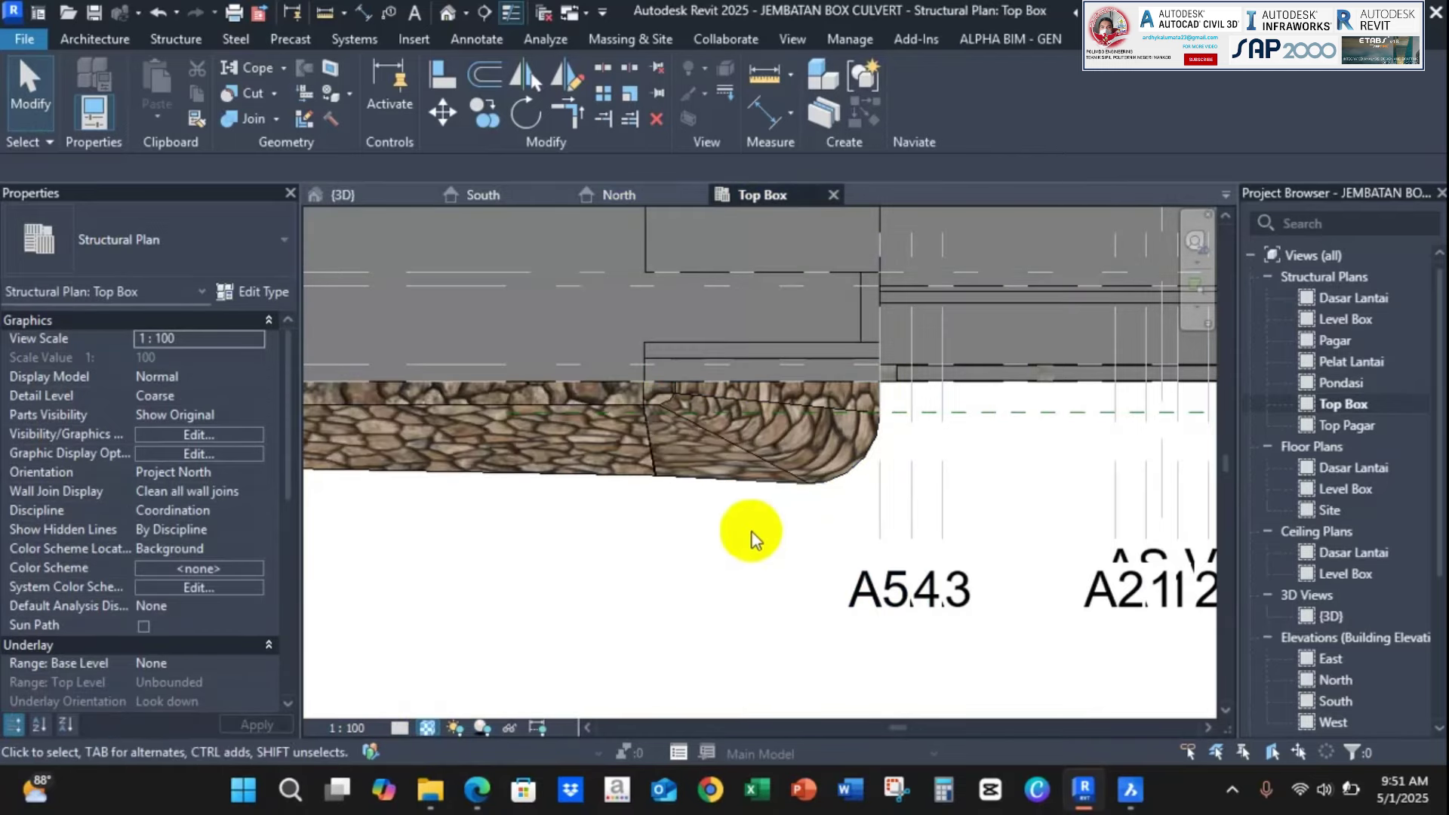
pyautogui.scroll(2, 880, 513)
pyautogui.scroll(2, 849, 476)
pyautogui.moveTo(853, 411); pyautogui.dragTo(844, 517, button='middle')
pyautogui.scroll(-2, 989, 405)
pyautogui.moveTo(889, 469); pyautogui.dragTo(926, 484, button='middle')
pyautogui.scroll(-2, 981, 412)
pyautogui.scroll(1, 987, 413)
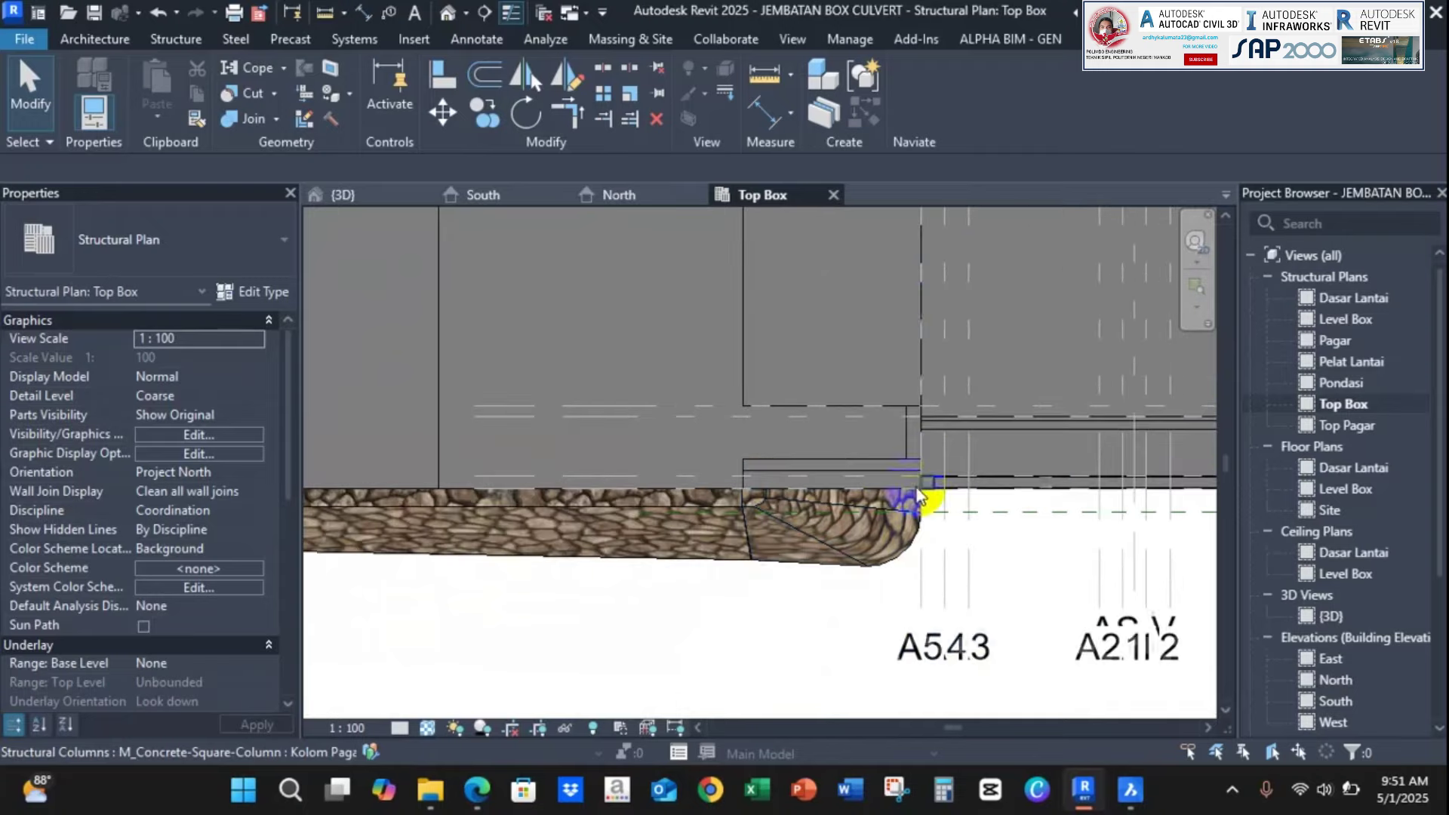
# Switch to the PDF drawing in the browser and circle the right-hand rounded masonry corner on the outlet side of the DENAH JEMBATAN plan
pyautogui.click(479, 791)
pyautogui.scroll(-10, 667, 453)
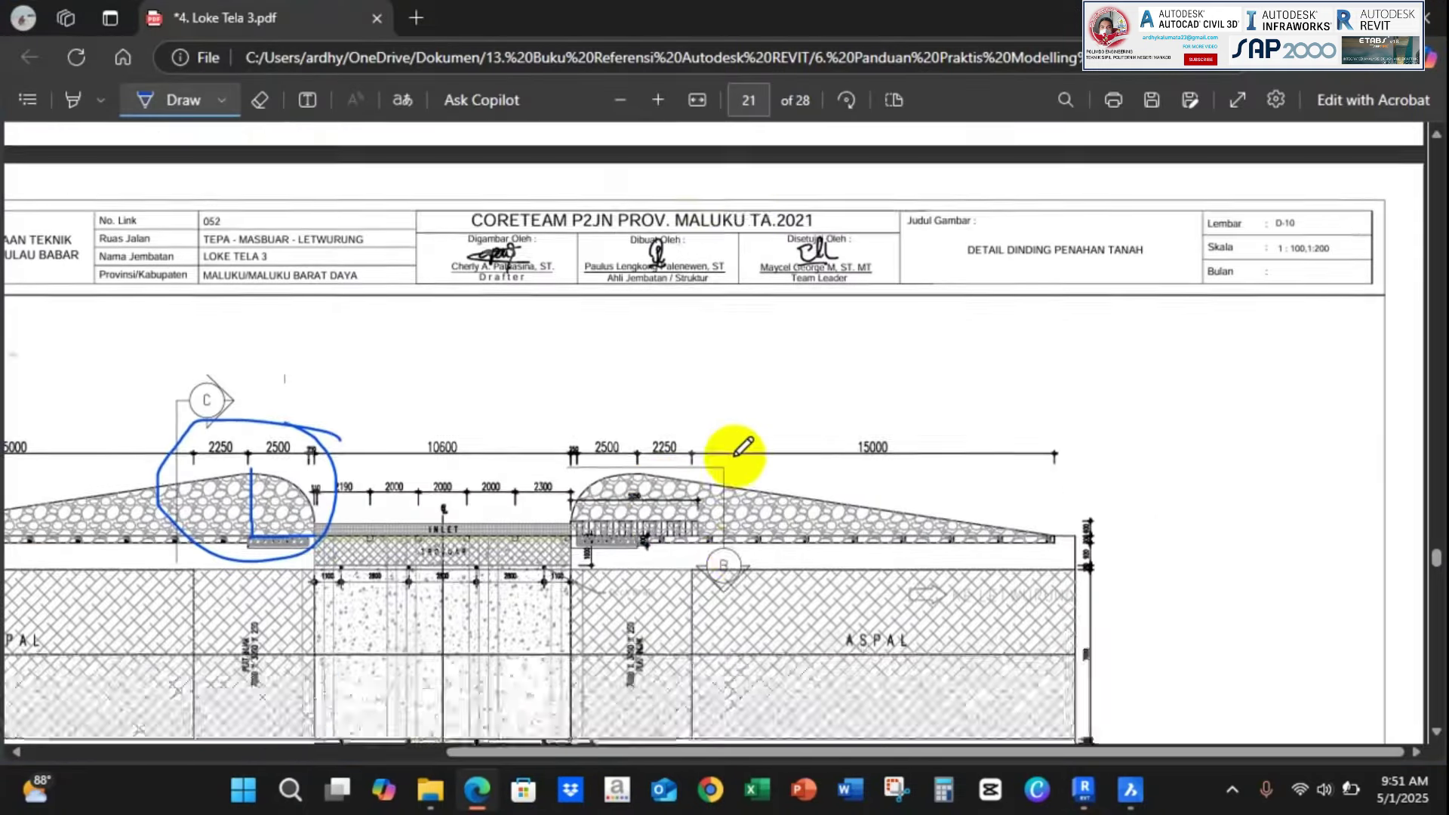
pyautogui.scroll(-5, 736, 443)
pyautogui.moveTo(683, 352)
pyautogui.mouseDown()
pyautogui.moveTo(637, 341)
pyautogui.moveTo(717, 424)
pyautogui.moveTo(655, 331)
pyautogui.mouseUp()
# Return to the 3D view in Revit and join the upper masonry corner piece with the masonry foundation below it
pyautogui.moveTo(1084, 789)
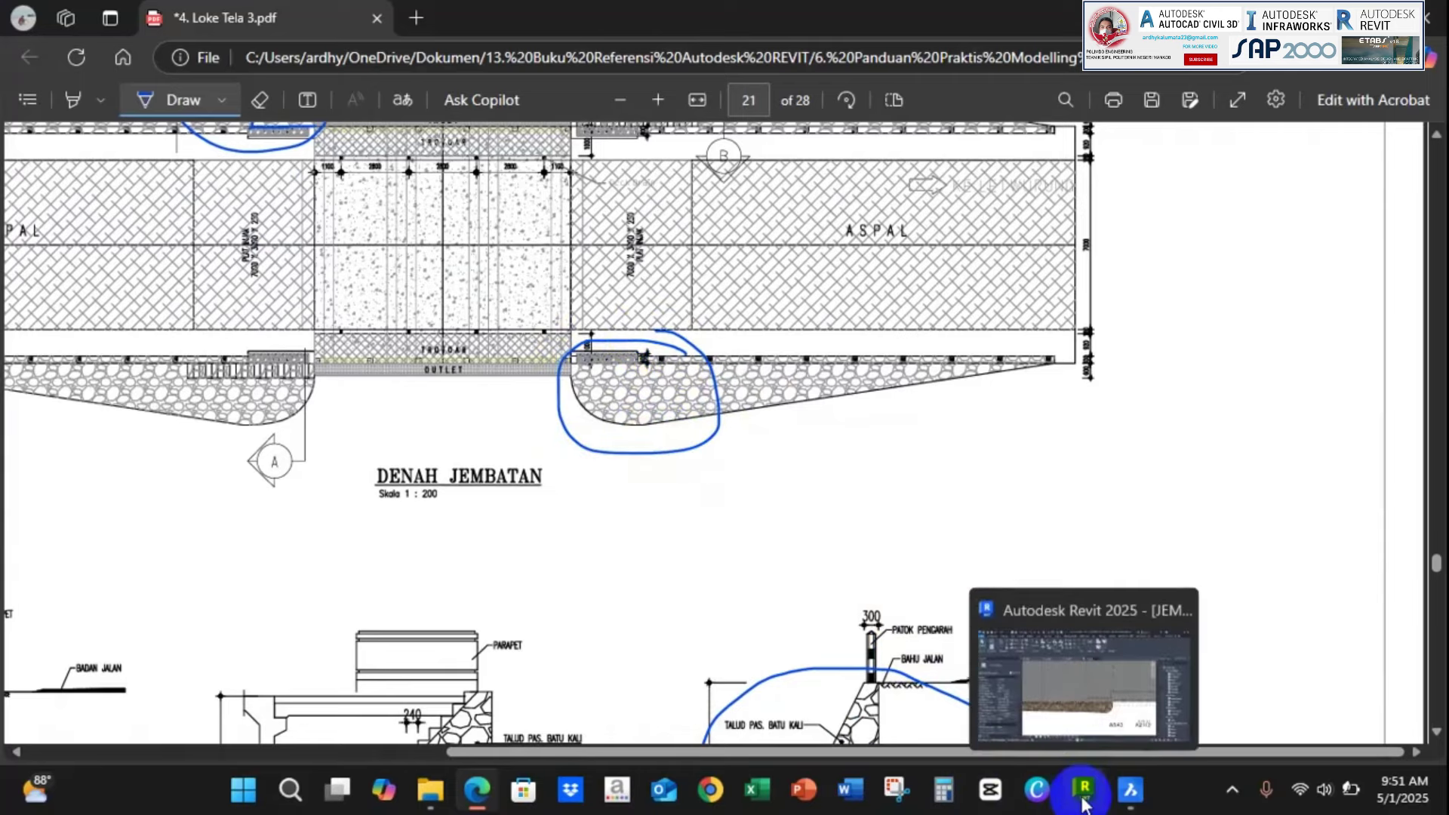
pyautogui.click(1087, 736)
pyautogui.click(343, 195)
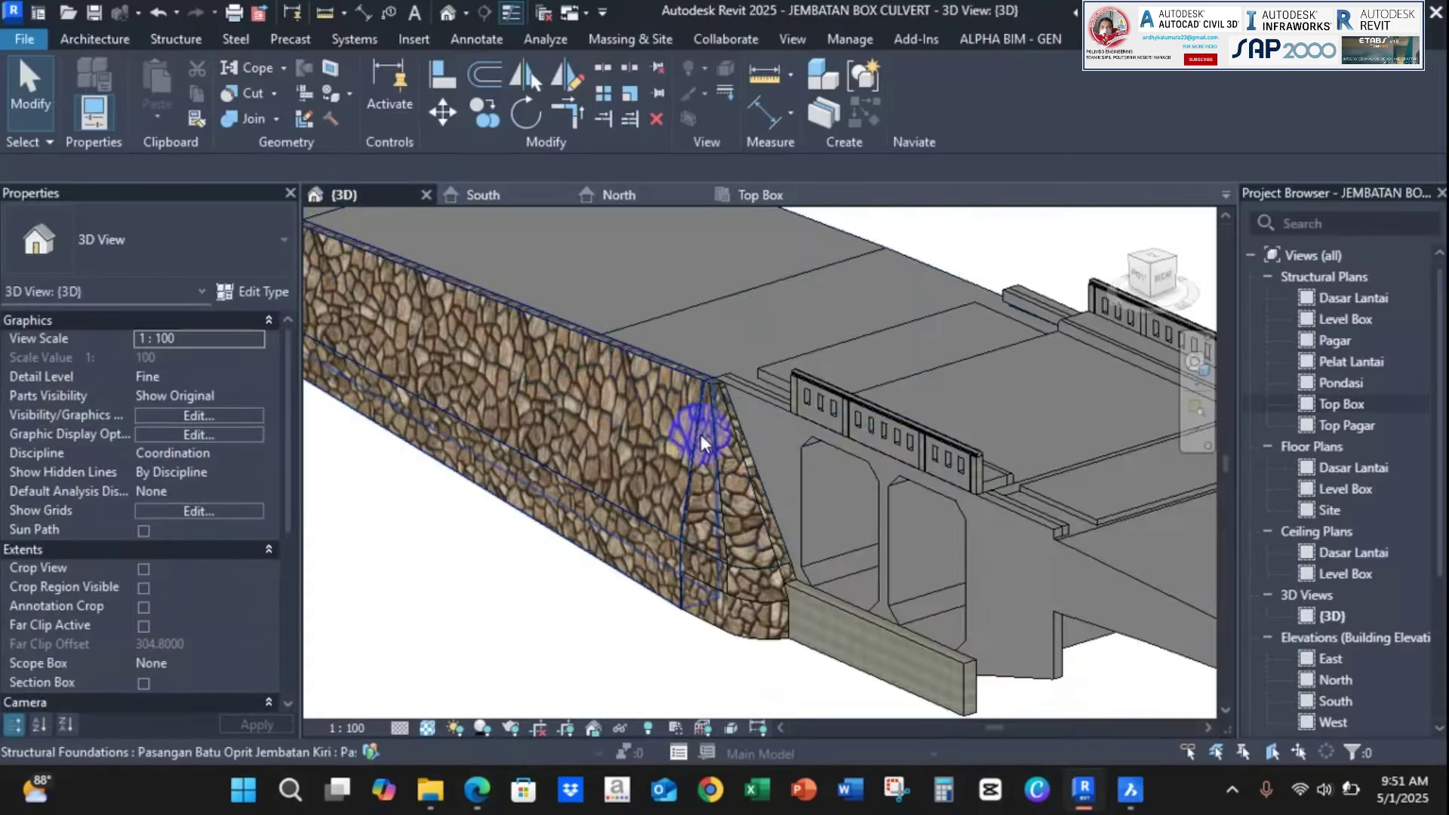
pyautogui.moveTo(700, 433); pyautogui.dragTo(505, 319, button='middle')
pyautogui.moveTo(496, 373); pyautogui.dragTo(655, 369, button='middle')
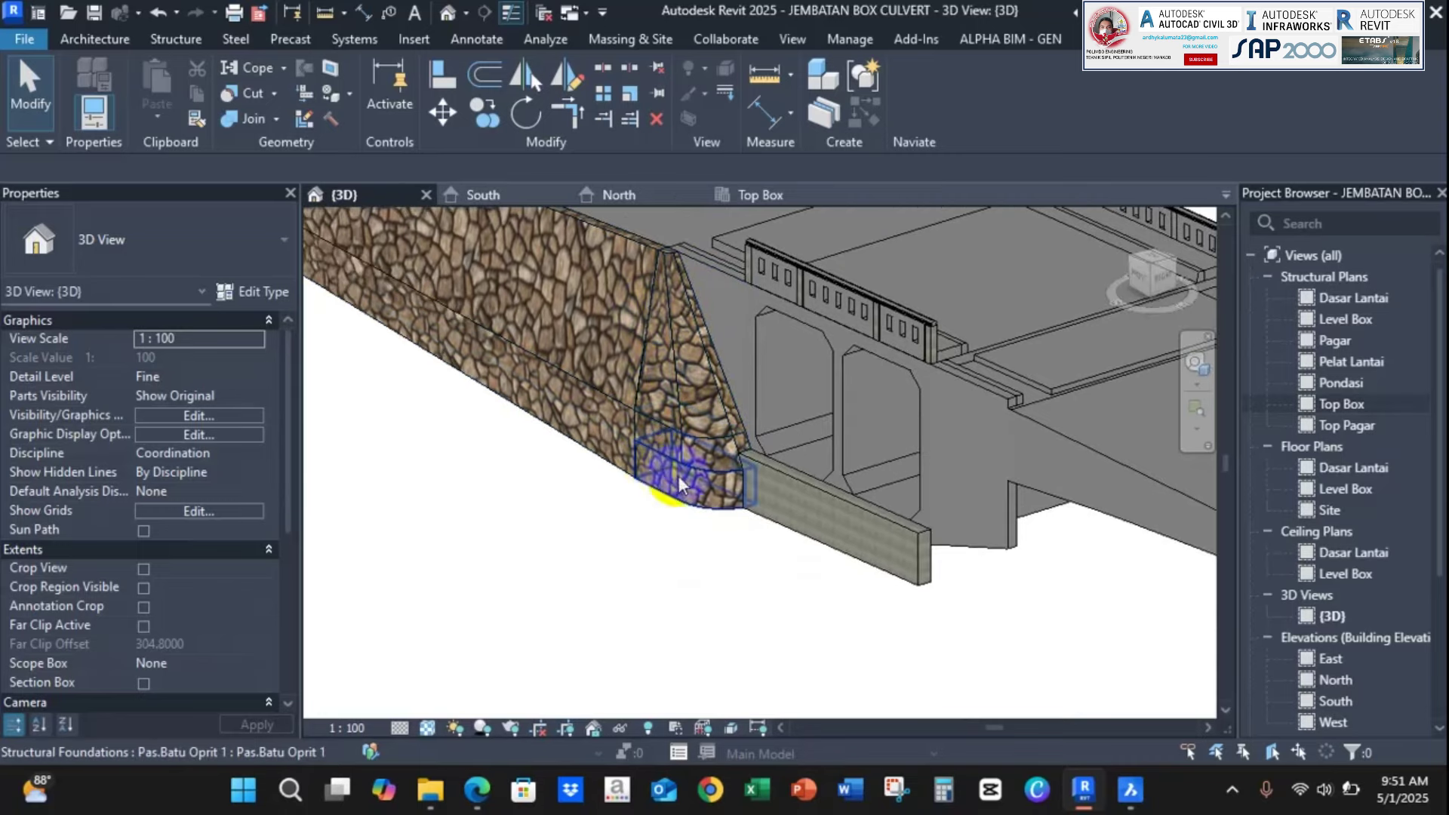
pyautogui.click(252, 121)
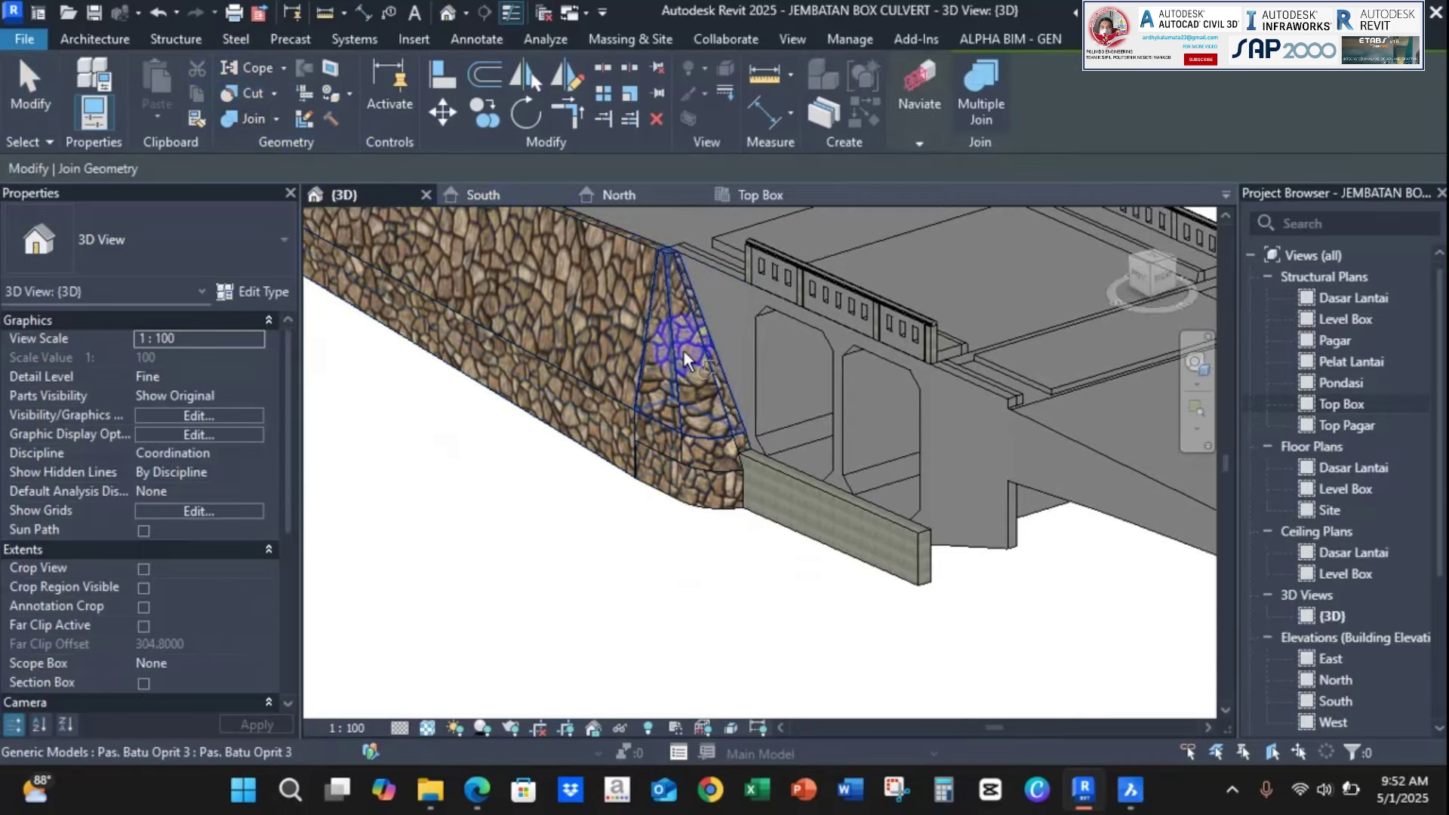
pyautogui.click(682, 350)
pyautogui.click(691, 465)
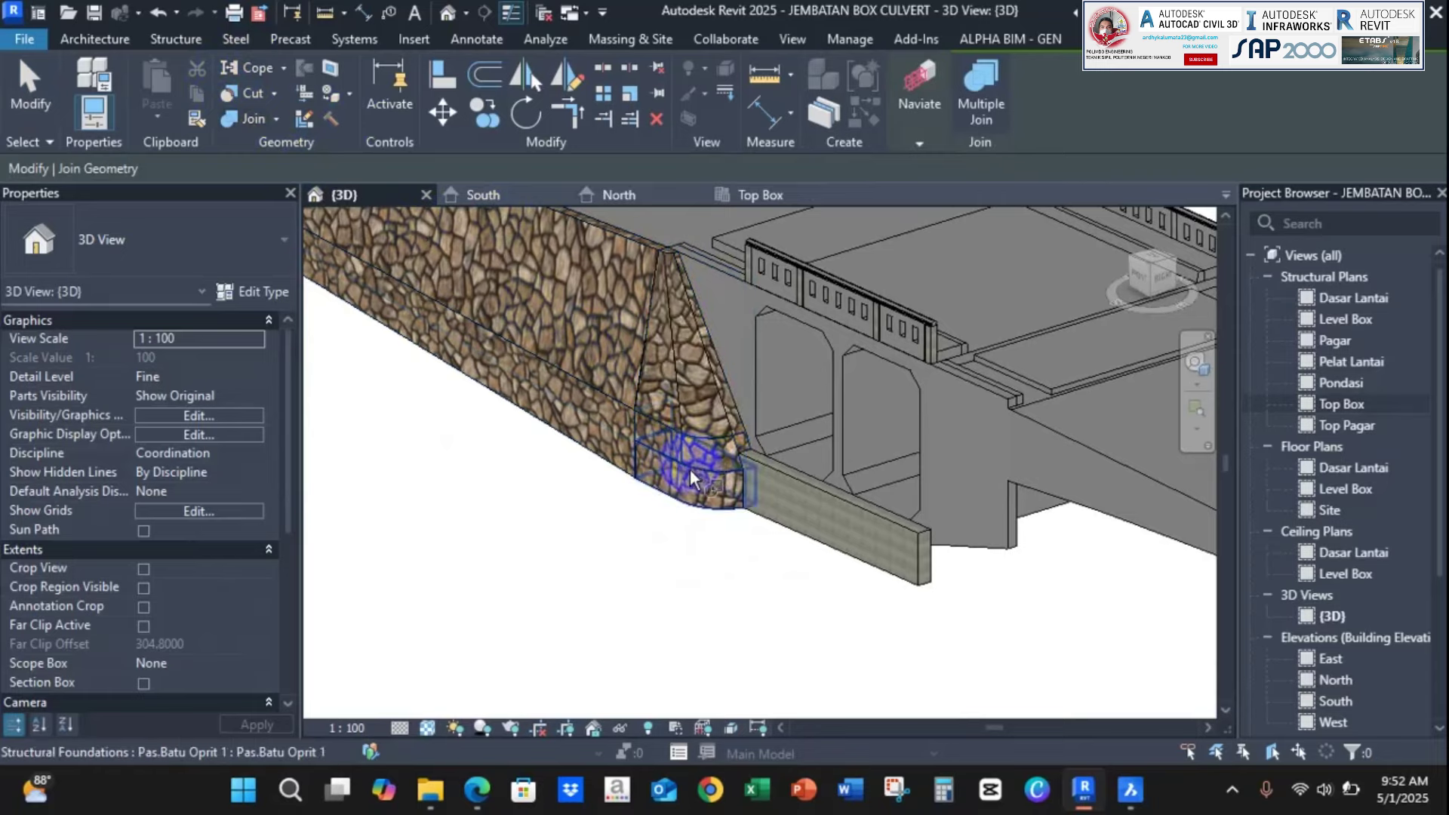
pyautogui.click(691, 502)
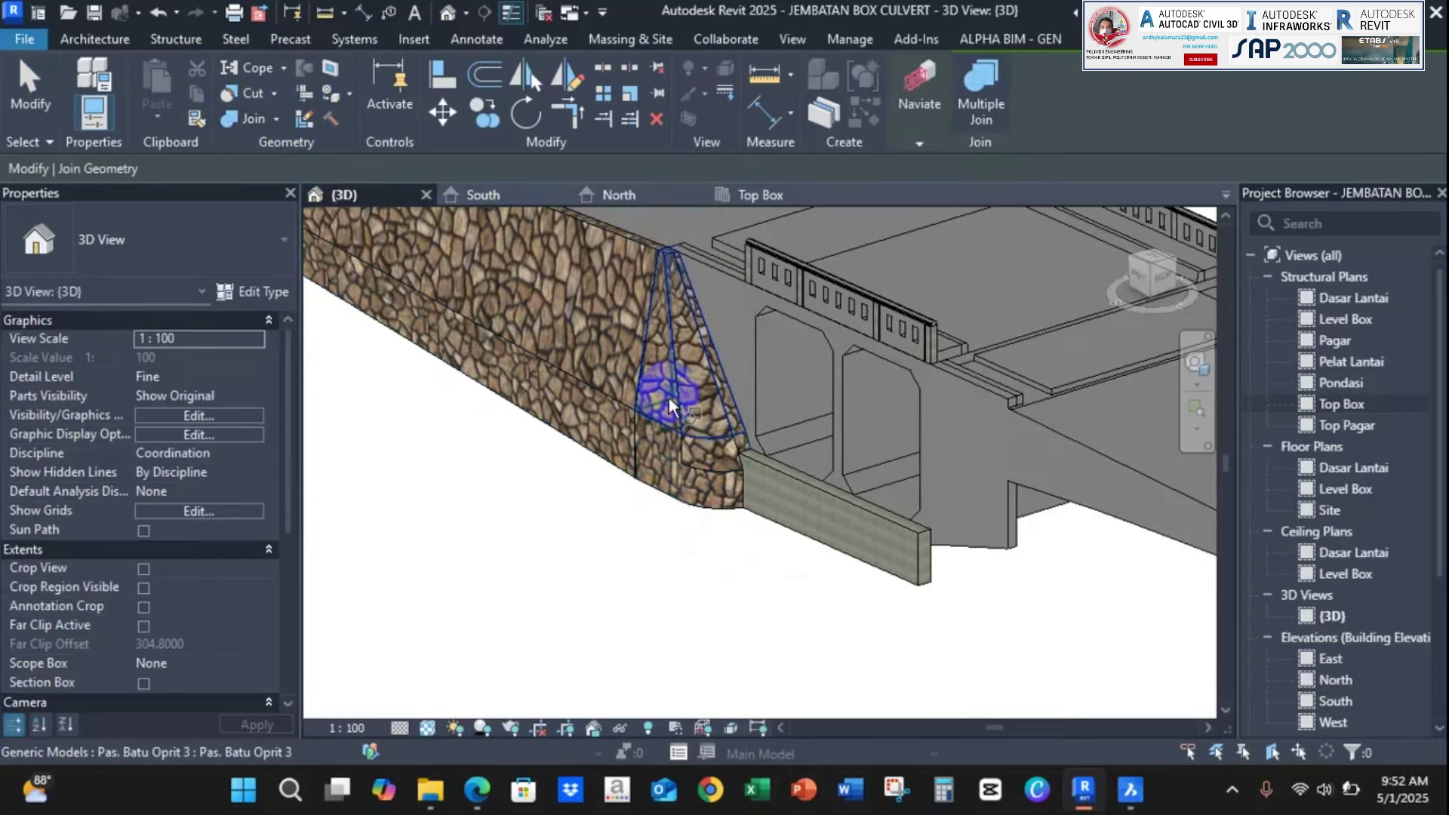
pyautogui.click(690, 460)
pyautogui.press('Escape')
pyautogui.press('Escape')
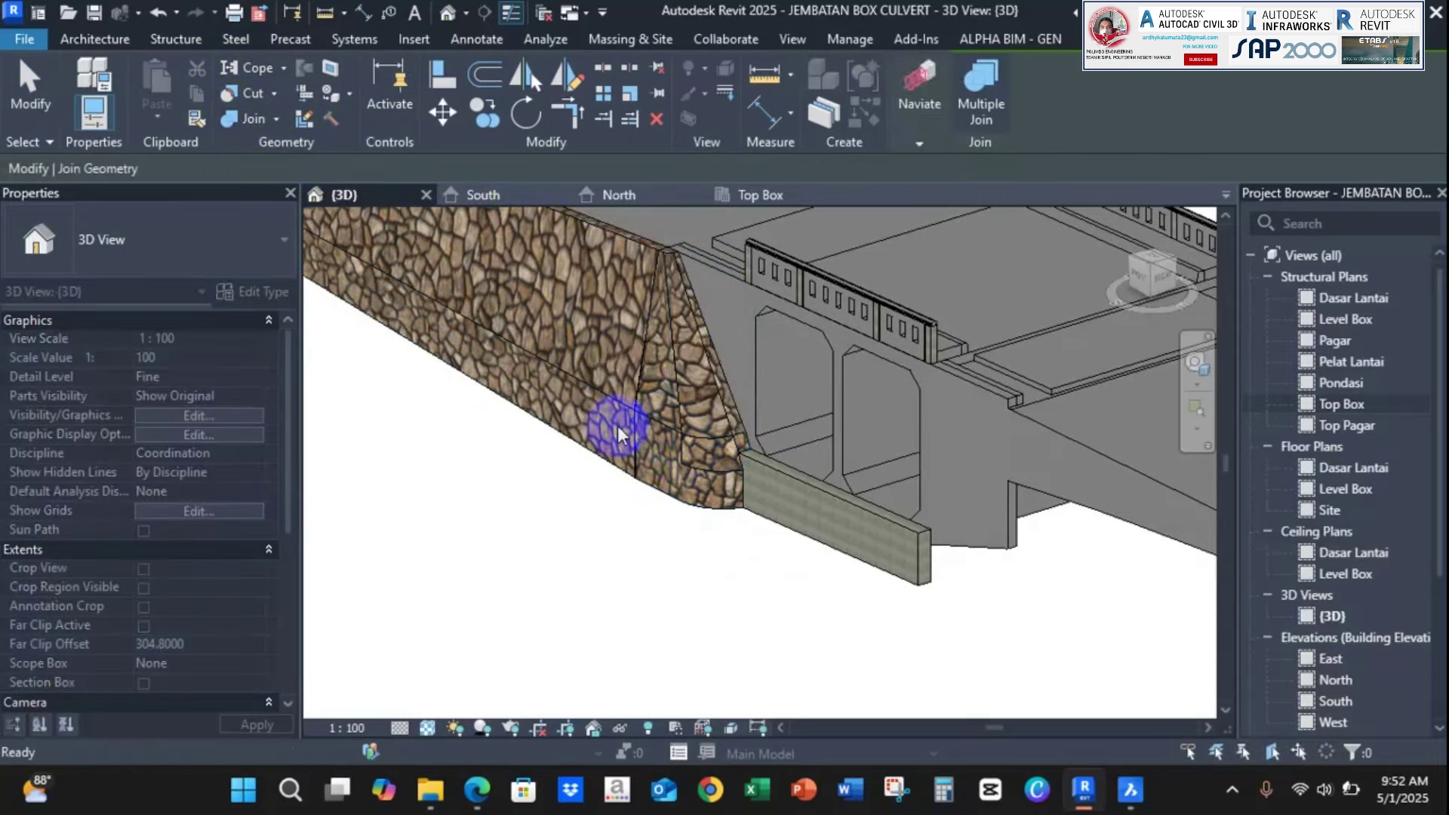
# Mirror the left approach's stone wall and corner masonry pieces across the bridge's longitudinal centreline in the Top Box plan
pyautogui.keyDown('shift'); pyautogui.moveTo(618, 425); pyautogui.dragTo(536, 343, button='middle'); pyautogui.keyUp('shift')
pyautogui.click(568, 392)
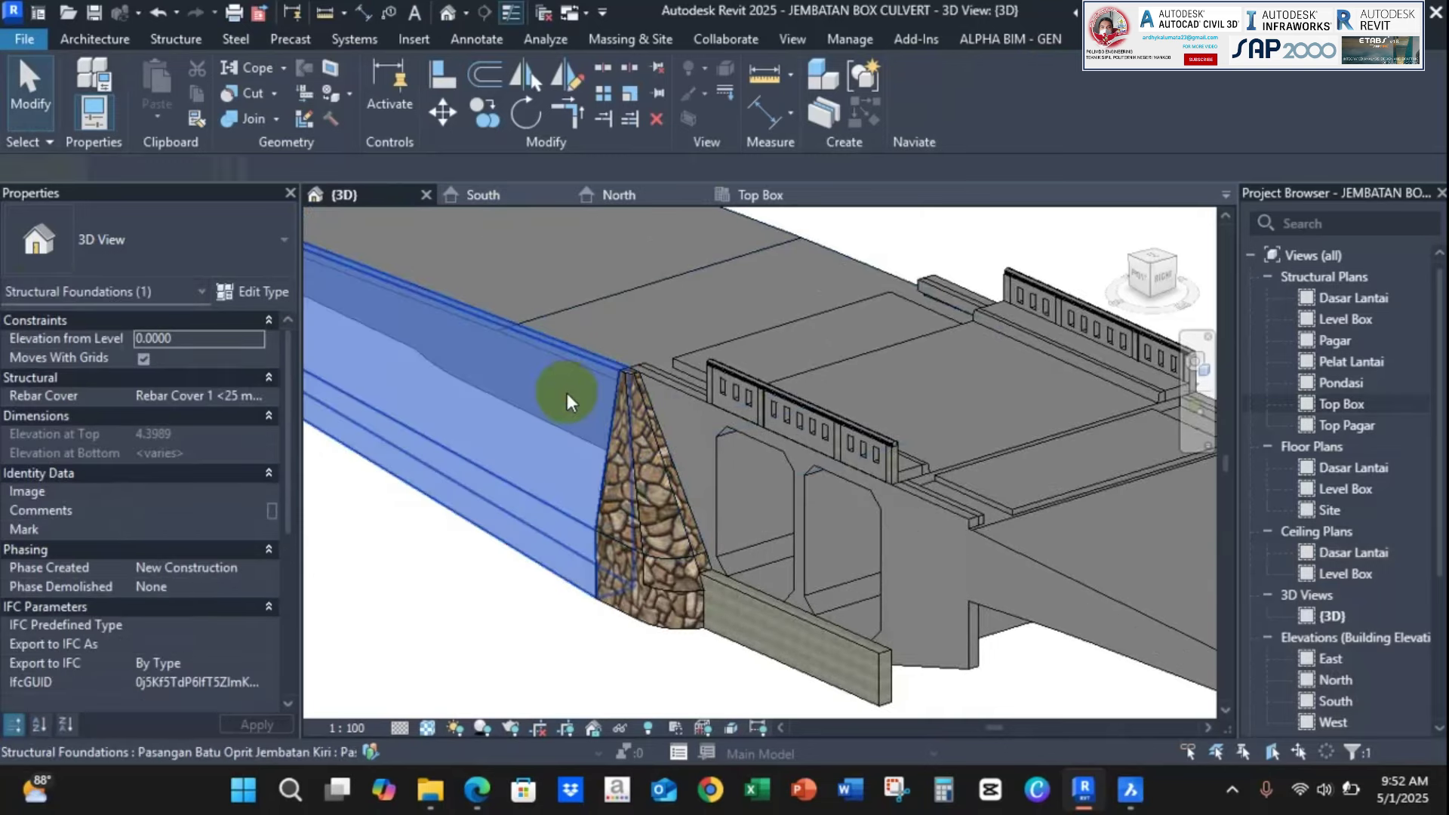
pyautogui.keyDown('ctrl'); pyautogui.click(663, 438); pyautogui.keyUp('ctrl')
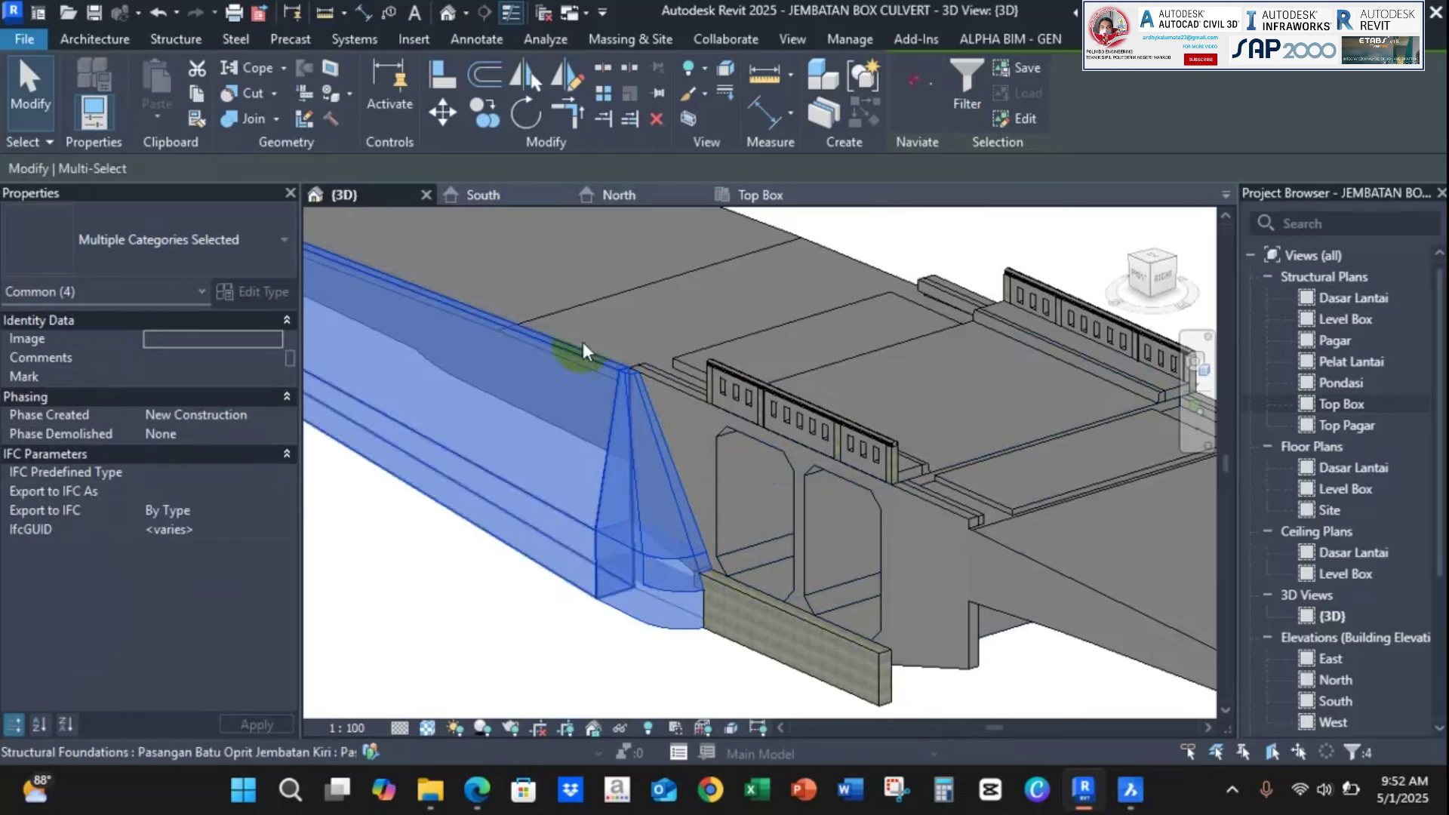
pyautogui.keyDown('ctrl'); pyautogui.click(586, 217); pyautogui.keyUp('ctrl')
pyautogui.click(790, 200)
pyautogui.scroll(-3, 684, 449)
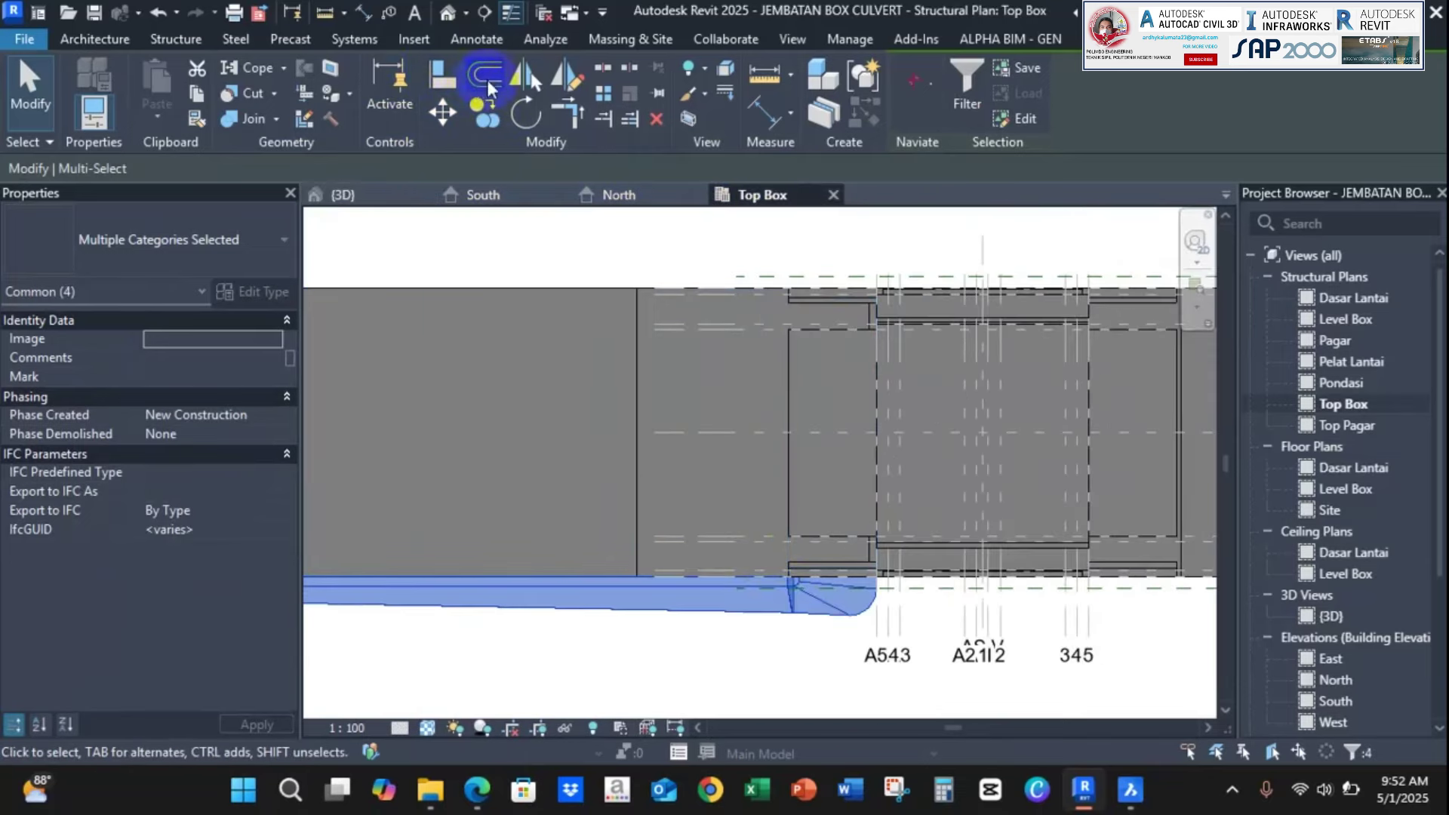
# Mirror the left approach's masonry pieces from both sides of the bridge across grid AS V as copies in the Top Box plan
pyautogui.click(343, 194)
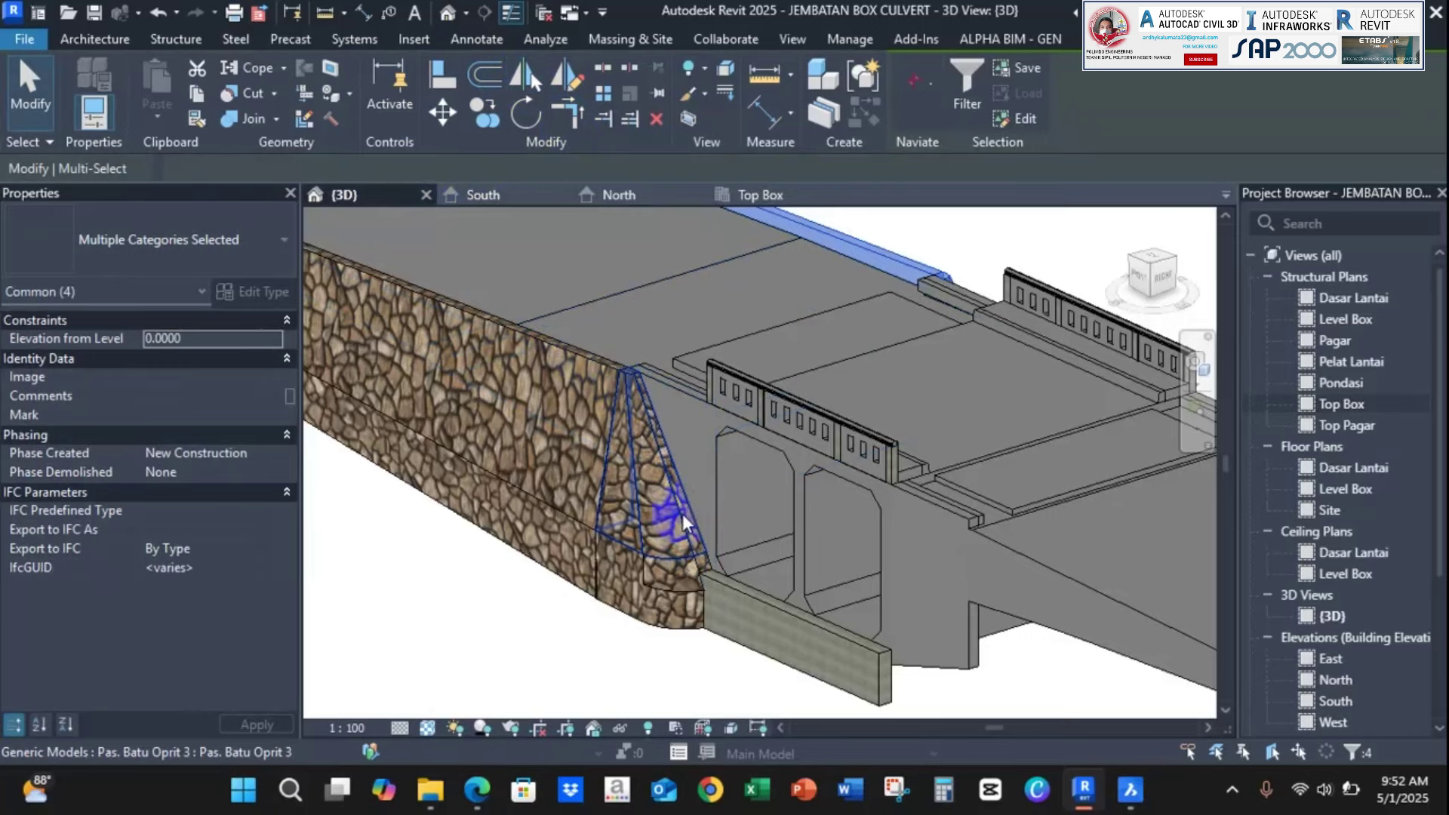
pyautogui.keyDown('ctrl'); pyautogui.click(651, 545); pyautogui.keyUp('ctrl')
pyautogui.keyDown('ctrl'); pyautogui.click(659, 588); pyautogui.keyUp('ctrl')
pyautogui.keyDown('ctrl'); pyautogui.click(564, 549); pyautogui.keyUp('ctrl')
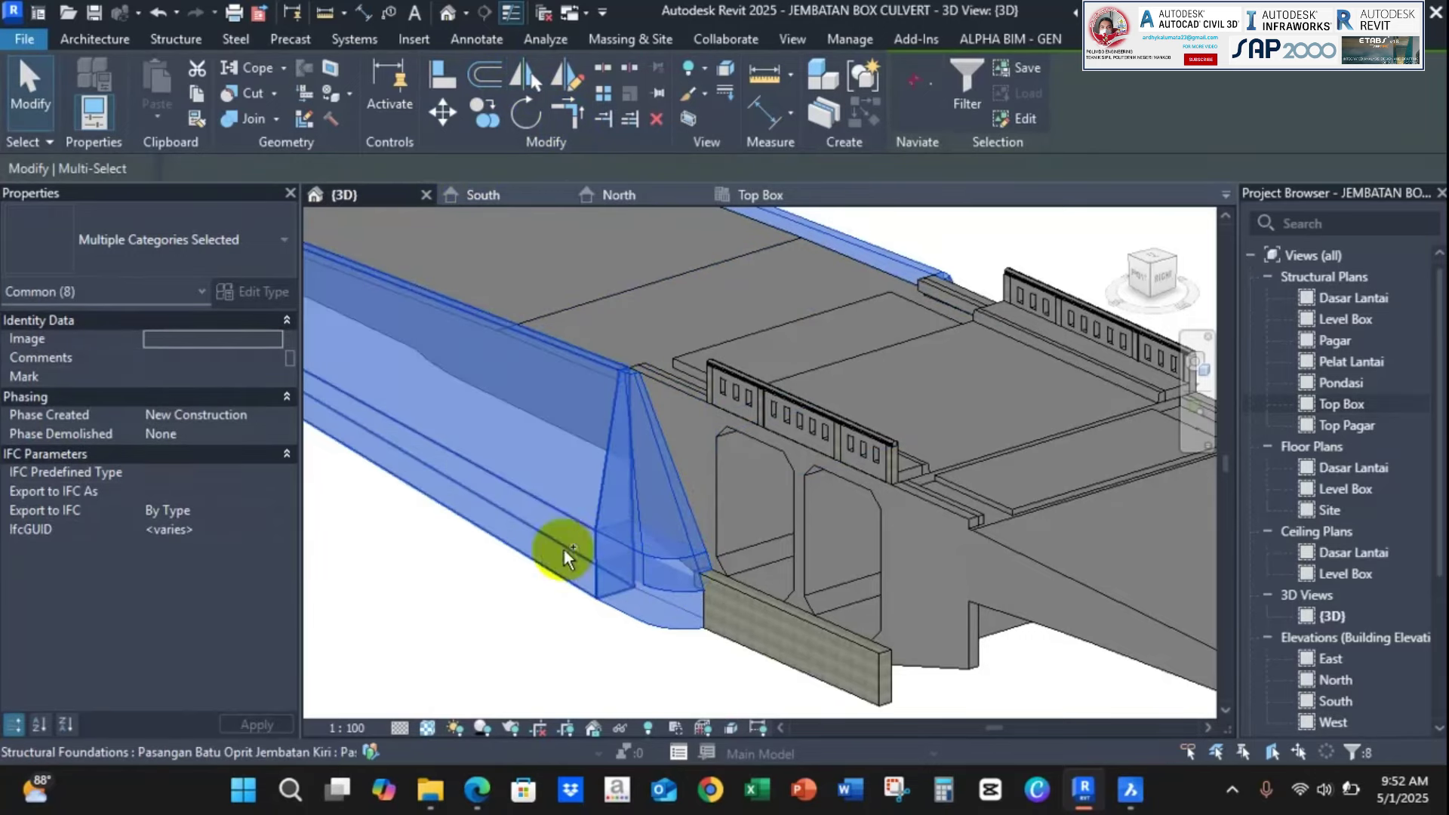
pyautogui.click(729, 195)
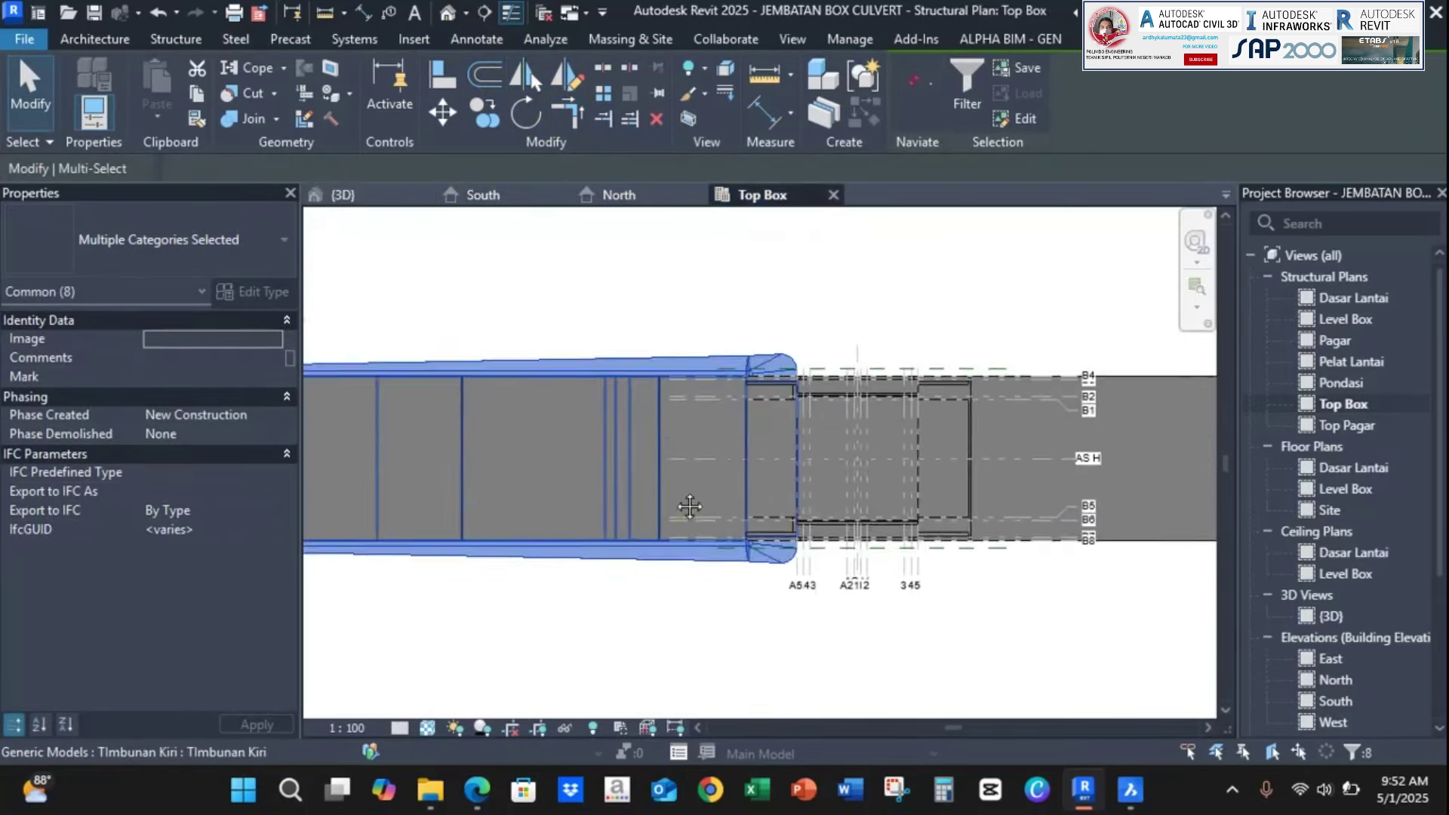
pyautogui.scroll(3, 685, 624)
pyautogui.moveTo(682, 465); pyautogui.dragTo(670, 666, button='middle')
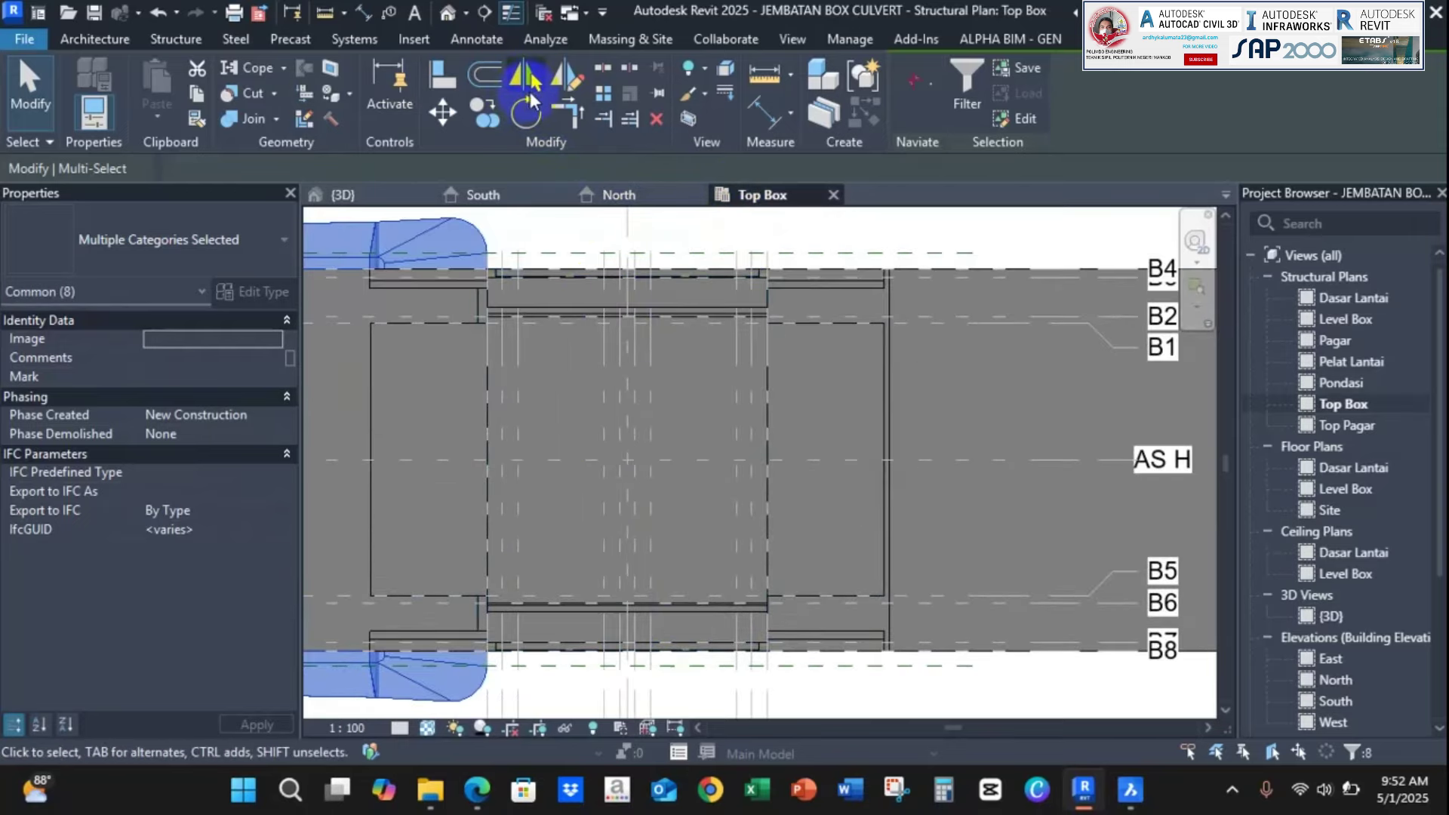
pyautogui.click(526, 77)
pyautogui.moveTo(623, 238); pyautogui.dragTo(623, 397, button='middle')
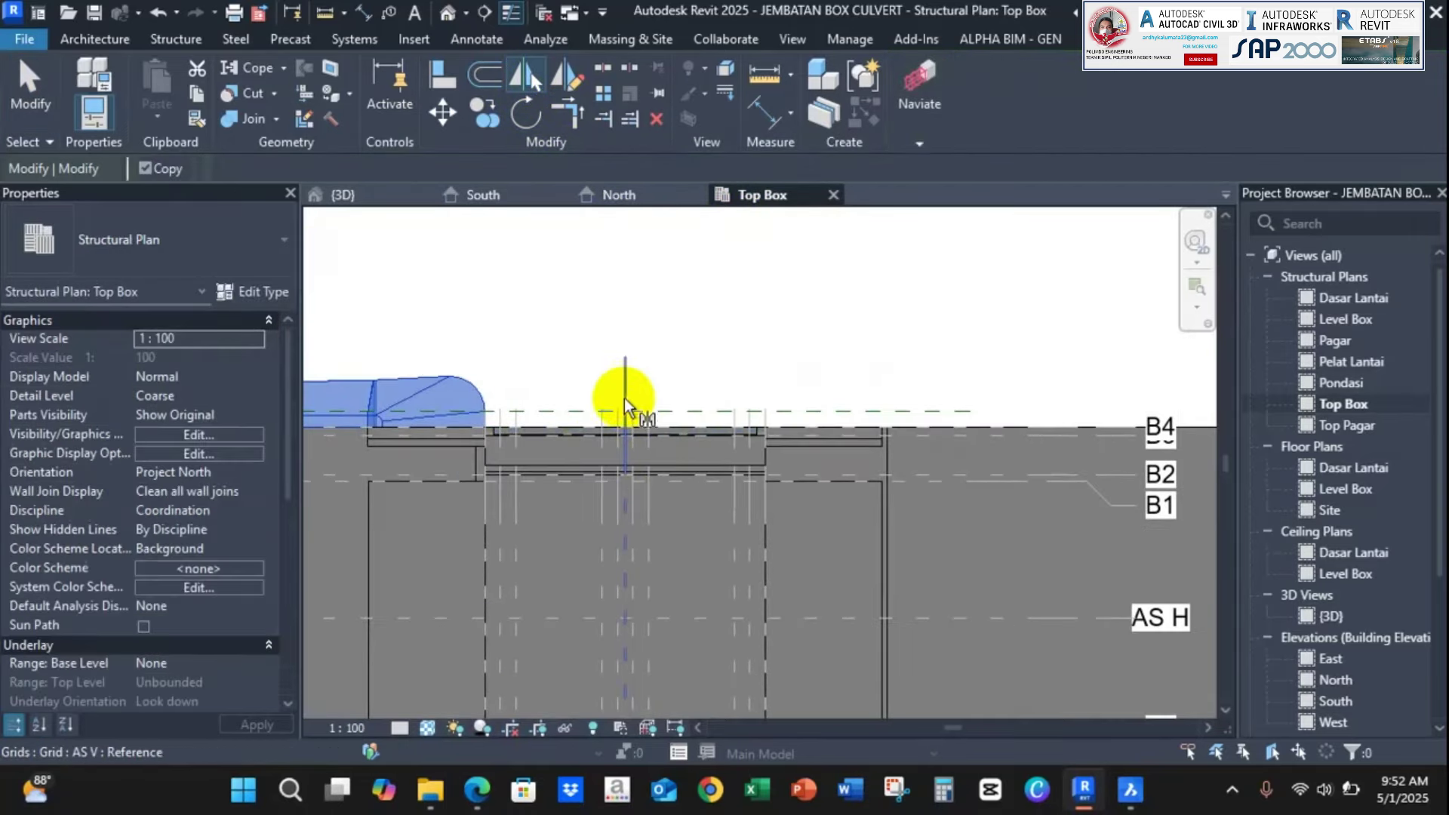
pyautogui.click(623, 388)
# Examine the mirrored masonry walls and corners at both approaches of the bridge in 3D
pyautogui.click(343, 194)
pyautogui.keyDown('shift'); pyautogui.moveTo(879, 630); pyautogui.dragTo(849, 612, button='middle'); pyautogui.keyUp('shift')
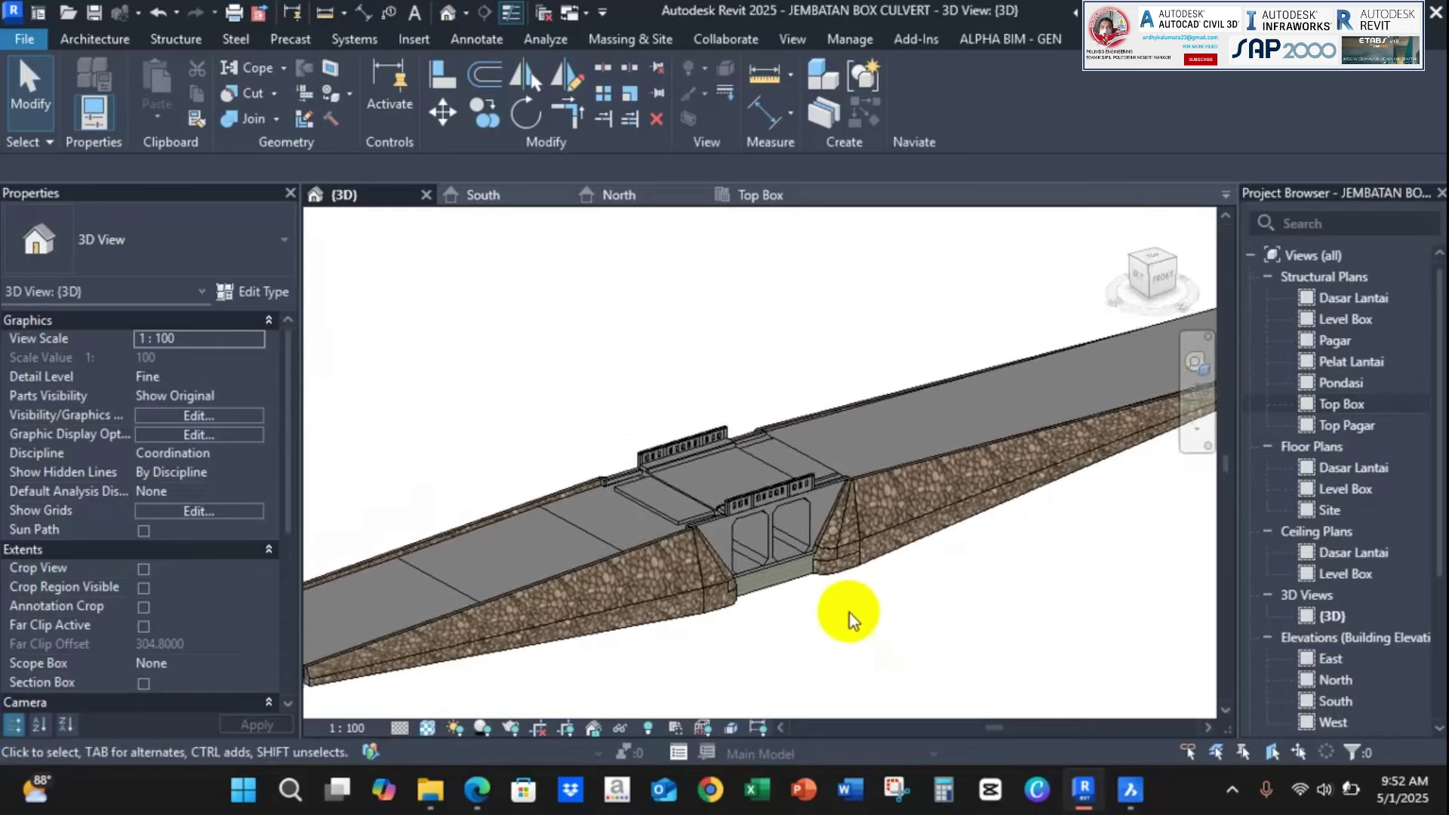
pyautogui.scroll(4, 848, 620)
pyautogui.scroll(-2, 1067, 614)
pyautogui.moveTo(1067, 614); pyautogui.dragTo(1114, 663, button='middle')
pyautogui.scroll(1, 1102, 578)
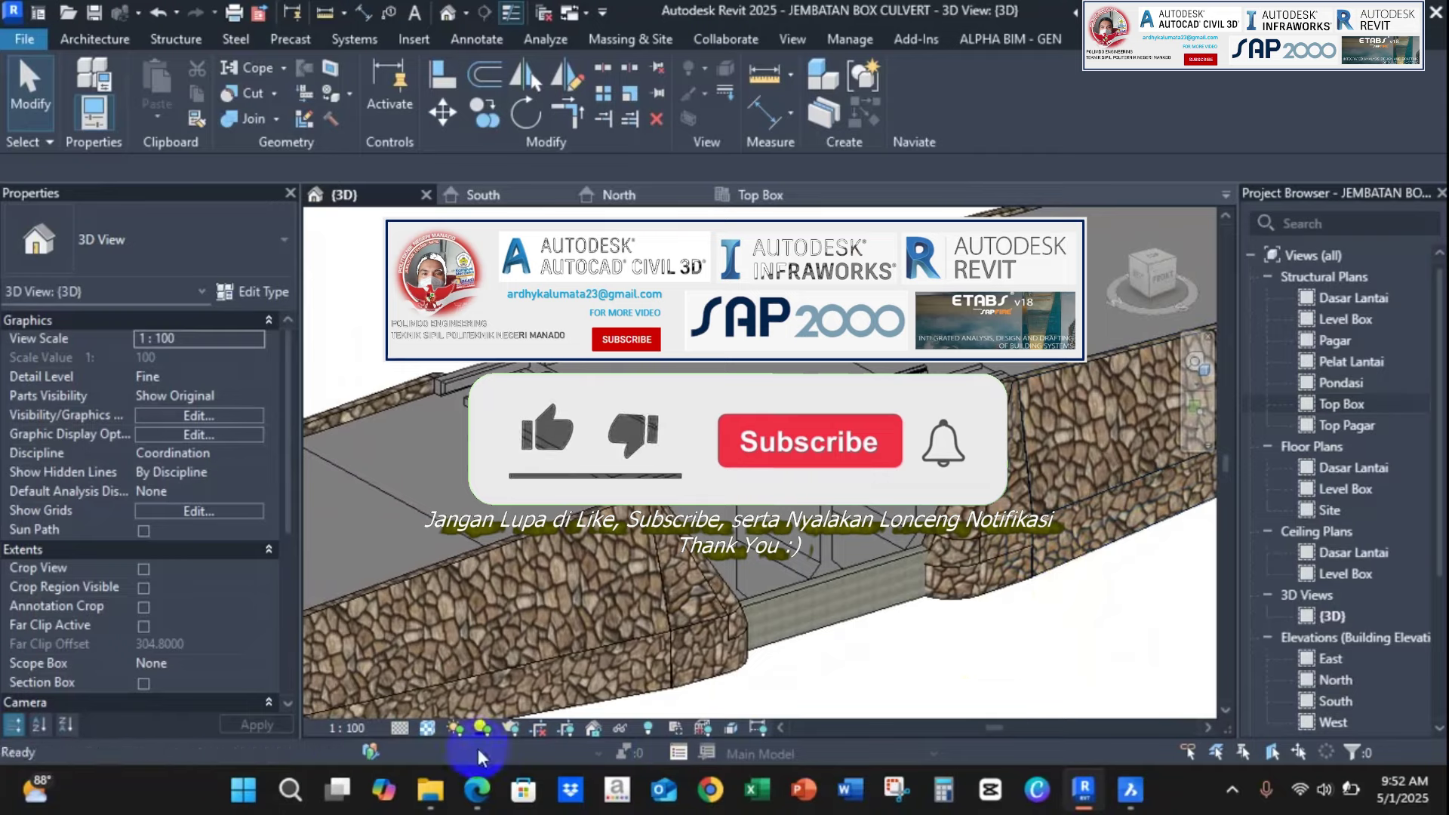
pyautogui.moveTo(1012, 705); pyautogui.dragTo(1088, 599, button='middle')
pyautogui.scroll(-1, 1102, 584)
pyautogui.scroll(1, 1009, 577)
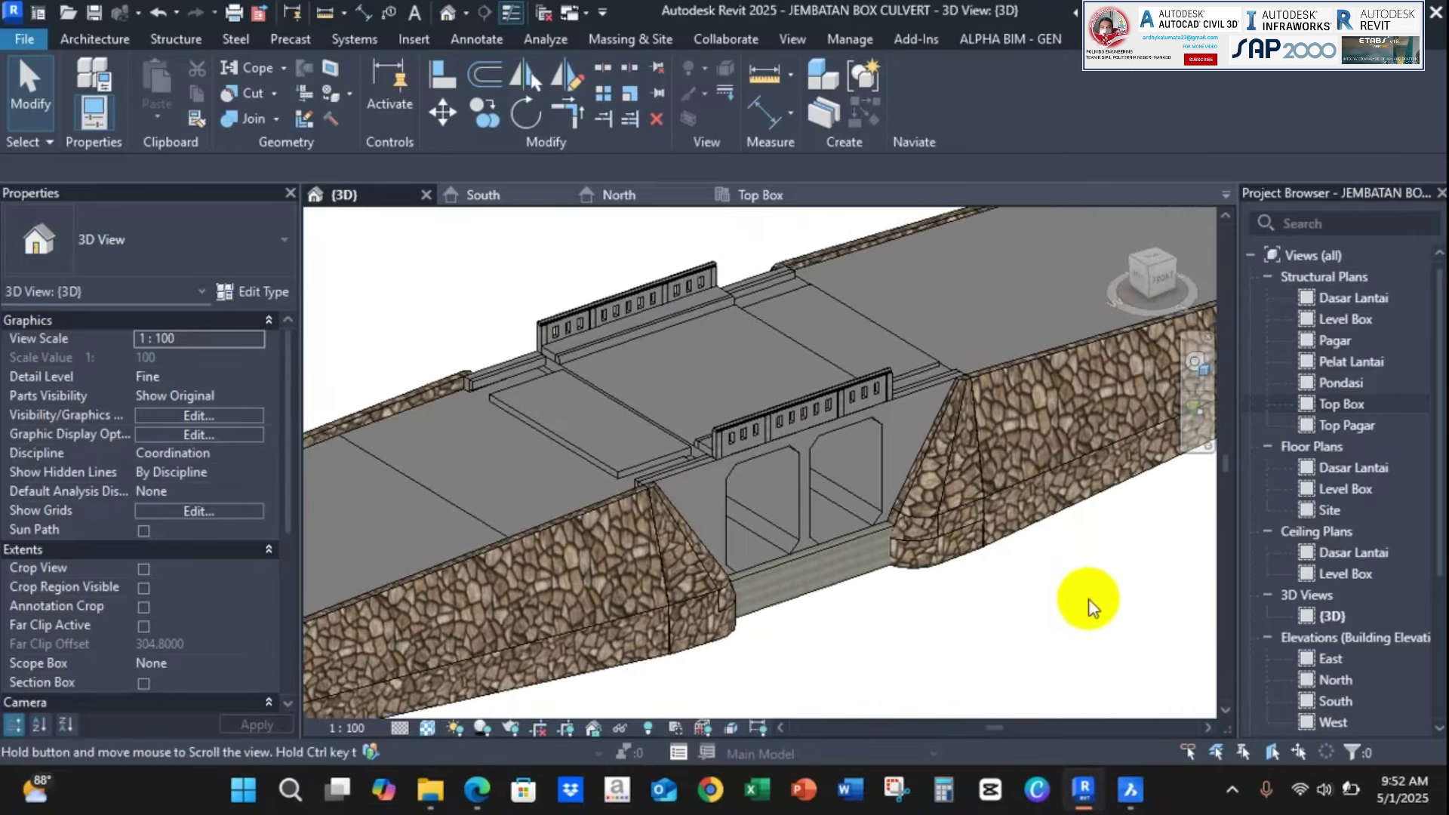
pyautogui.moveTo(1160, 570); pyautogui.dragTo(1131, 581, button='middle')
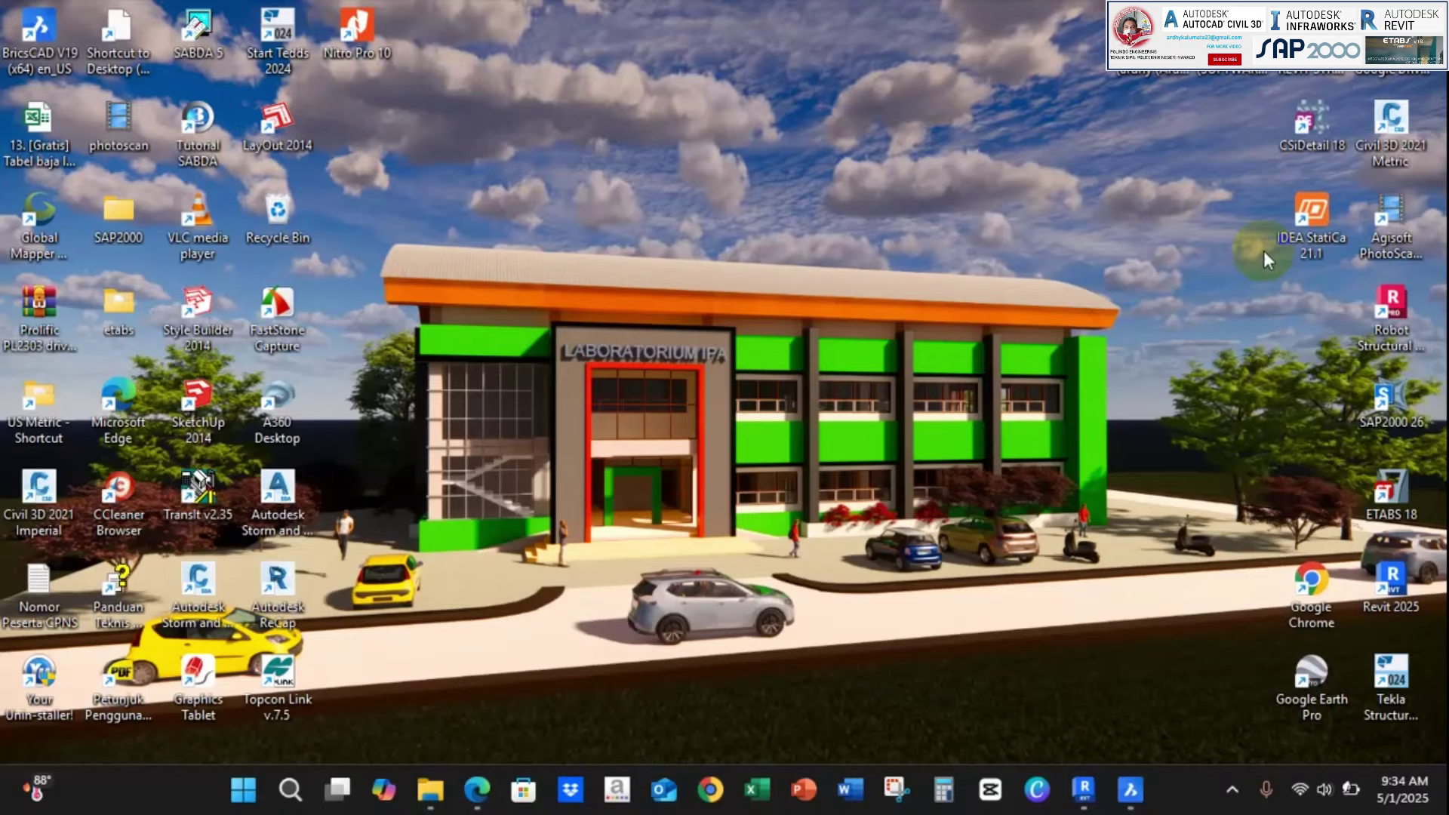
# Switch to the Revit box culvert project and examine in 3D the open corners between the approach walls and the culvert
pyautogui.rightClick(679, 211)
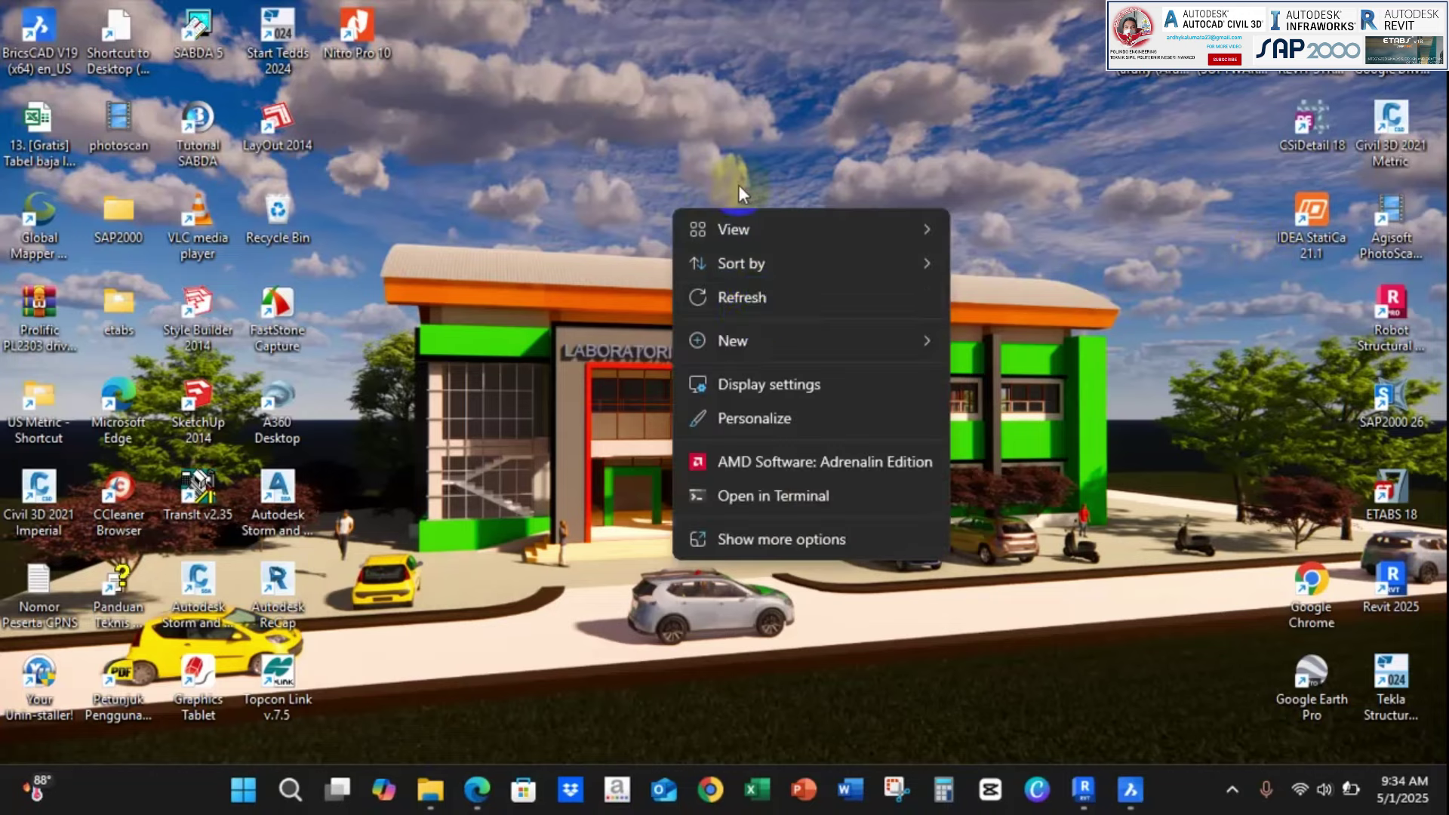
pyautogui.click(743, 296)
pyautogui.click(1087, 791)
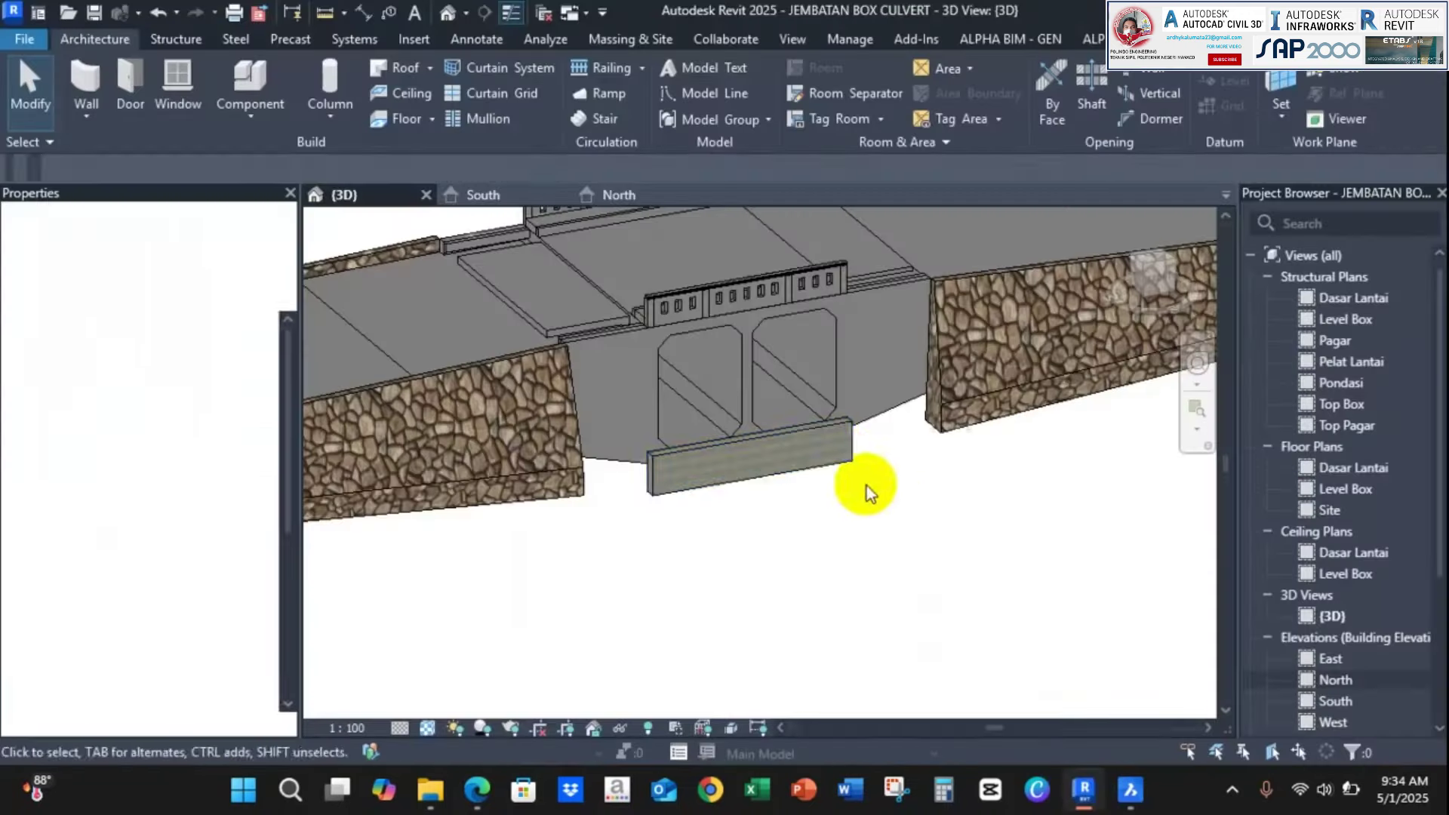
pyautogui.scroll(4, 925, 526)
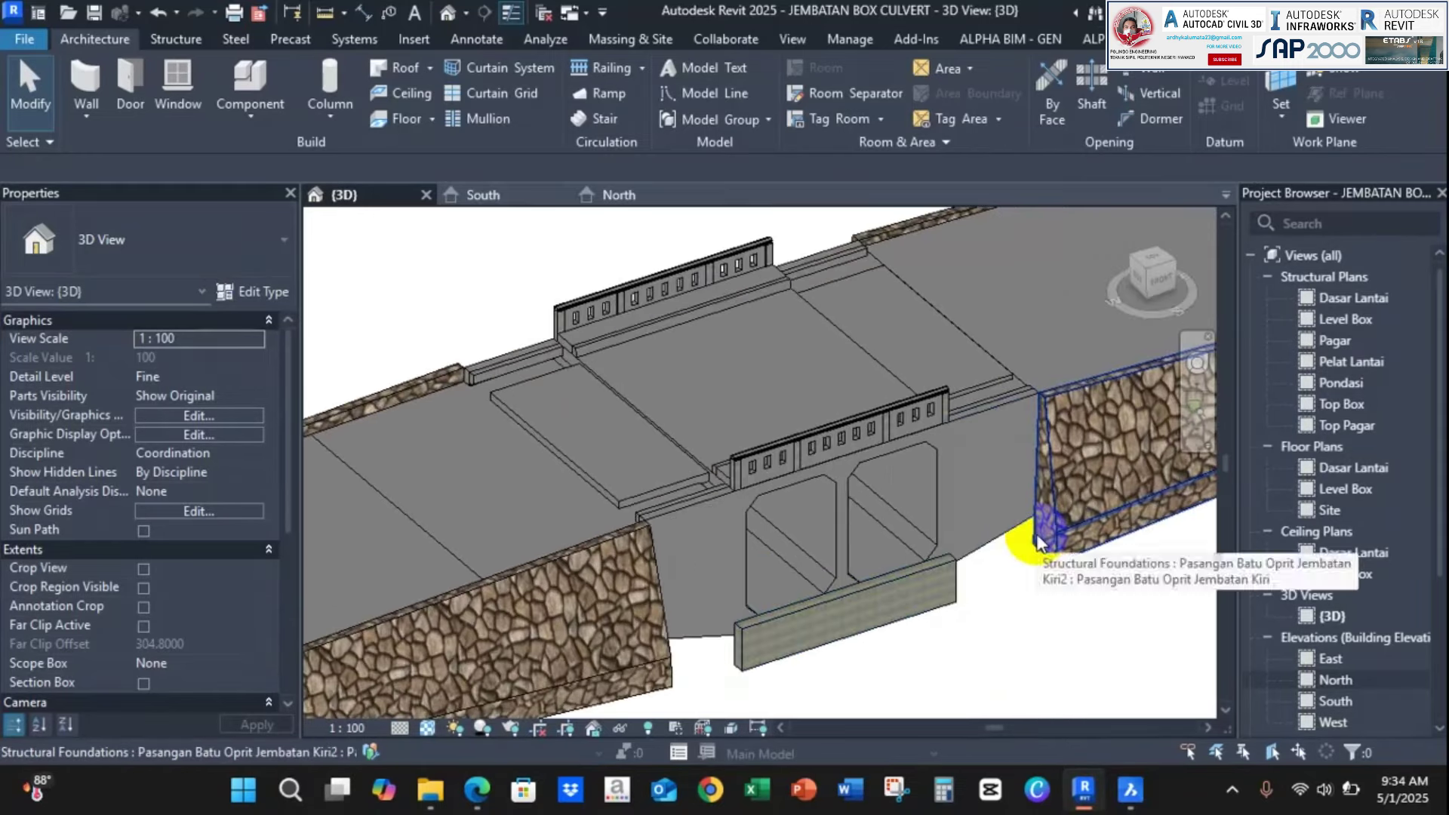
pyautogui.moveTo(1036, 533); pyautogui.dragTo(1010, 486, button='middle')
pyautogui.keyDown('shift'); pyautogui.moveTo(990, 575); pyautogui.dragTo(984, 554, button='middle'); pyautogui.keyUp('shift')
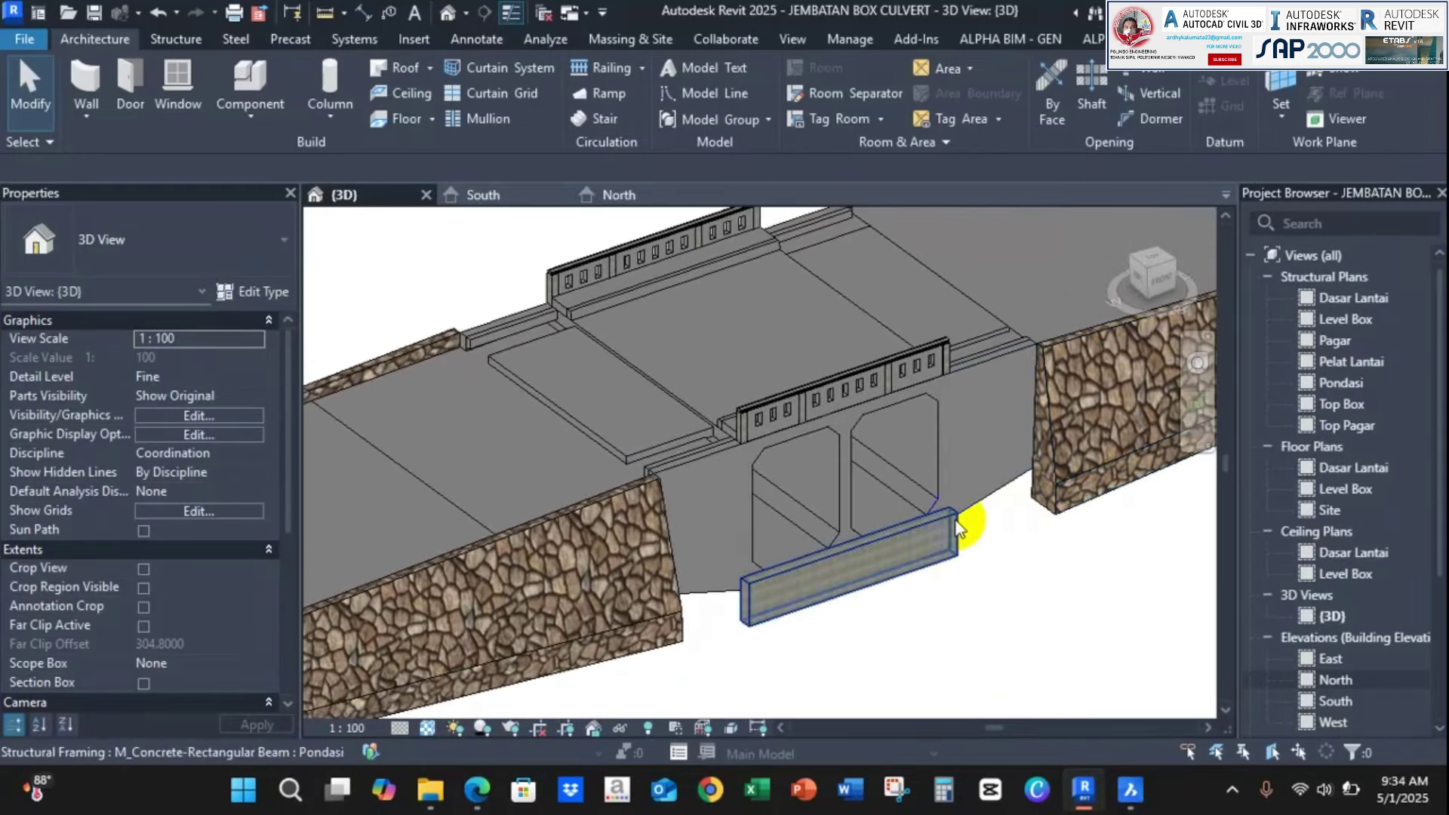
pyautogui.moveTo(1071, 618); pyautogui.dragTo(772, 681, button='middle')
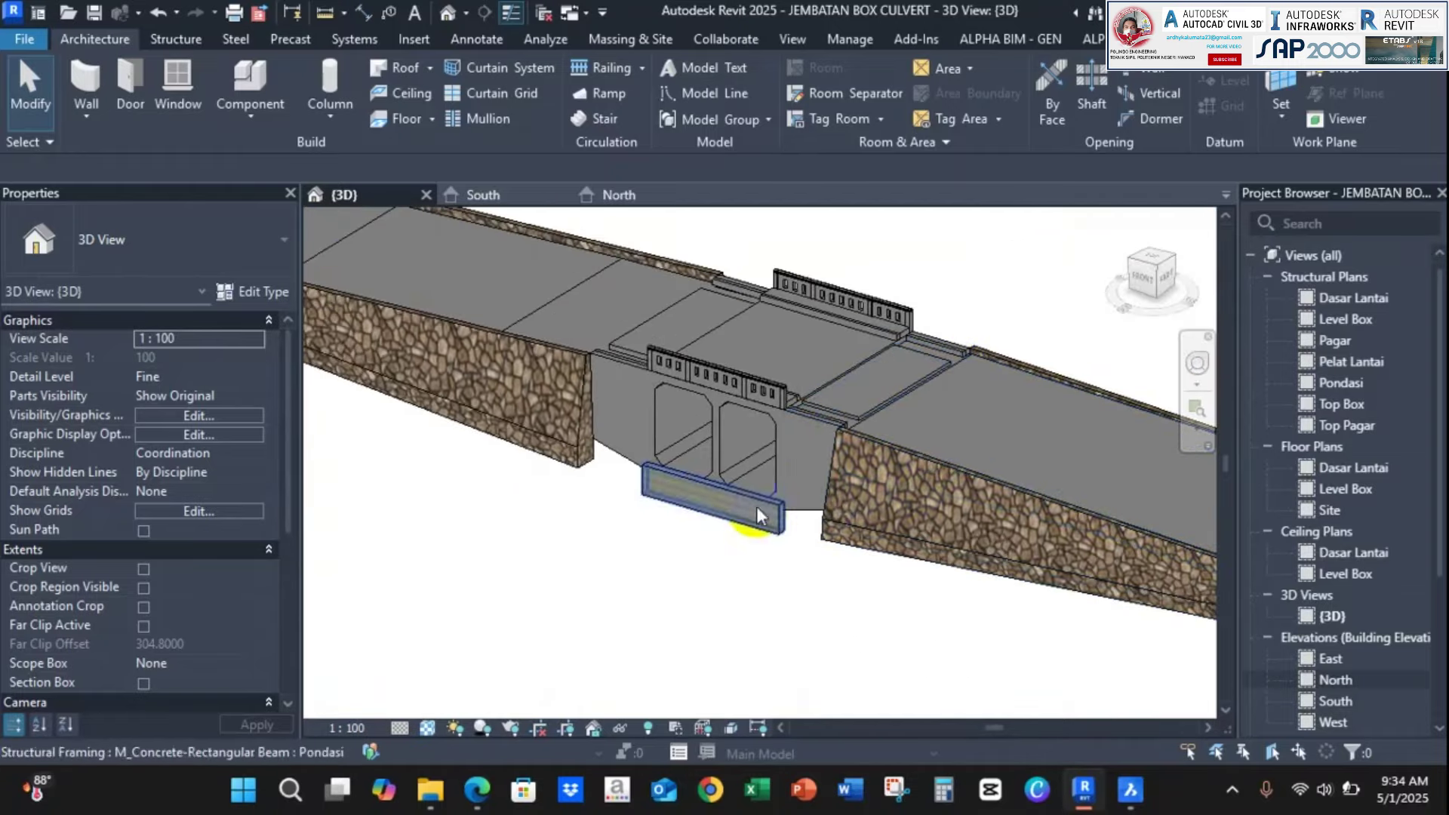
# Examine the left approach's stone wall in 3D, from its far end to its end beside the box culvert
pyautogui.scroll(2, 520, 453)
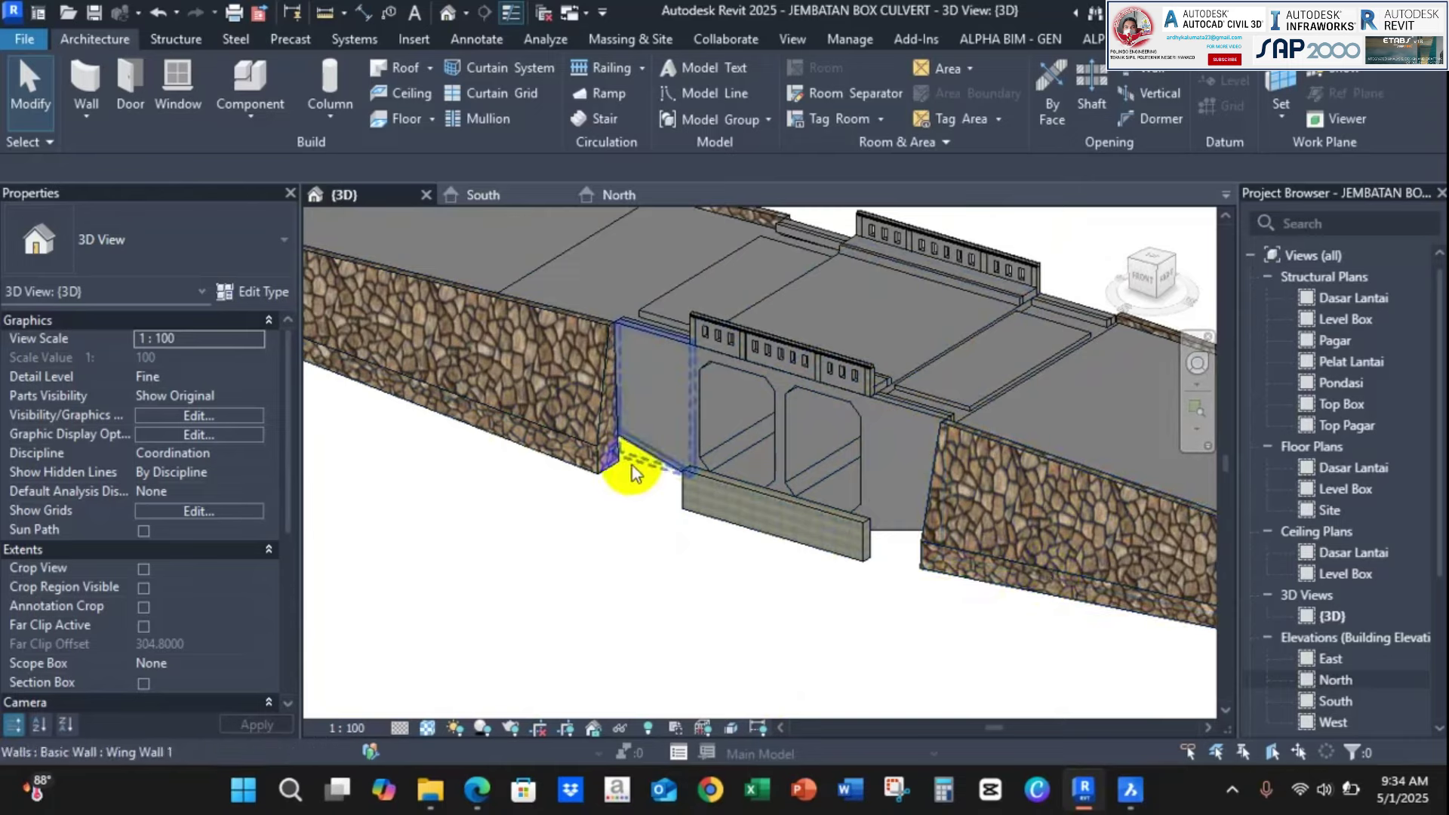
pyautogui.scroll(2, 632, 465)
pyautogui.scroll(-3, 667, 412)
pyautogui.scroll(3, 650, 431)
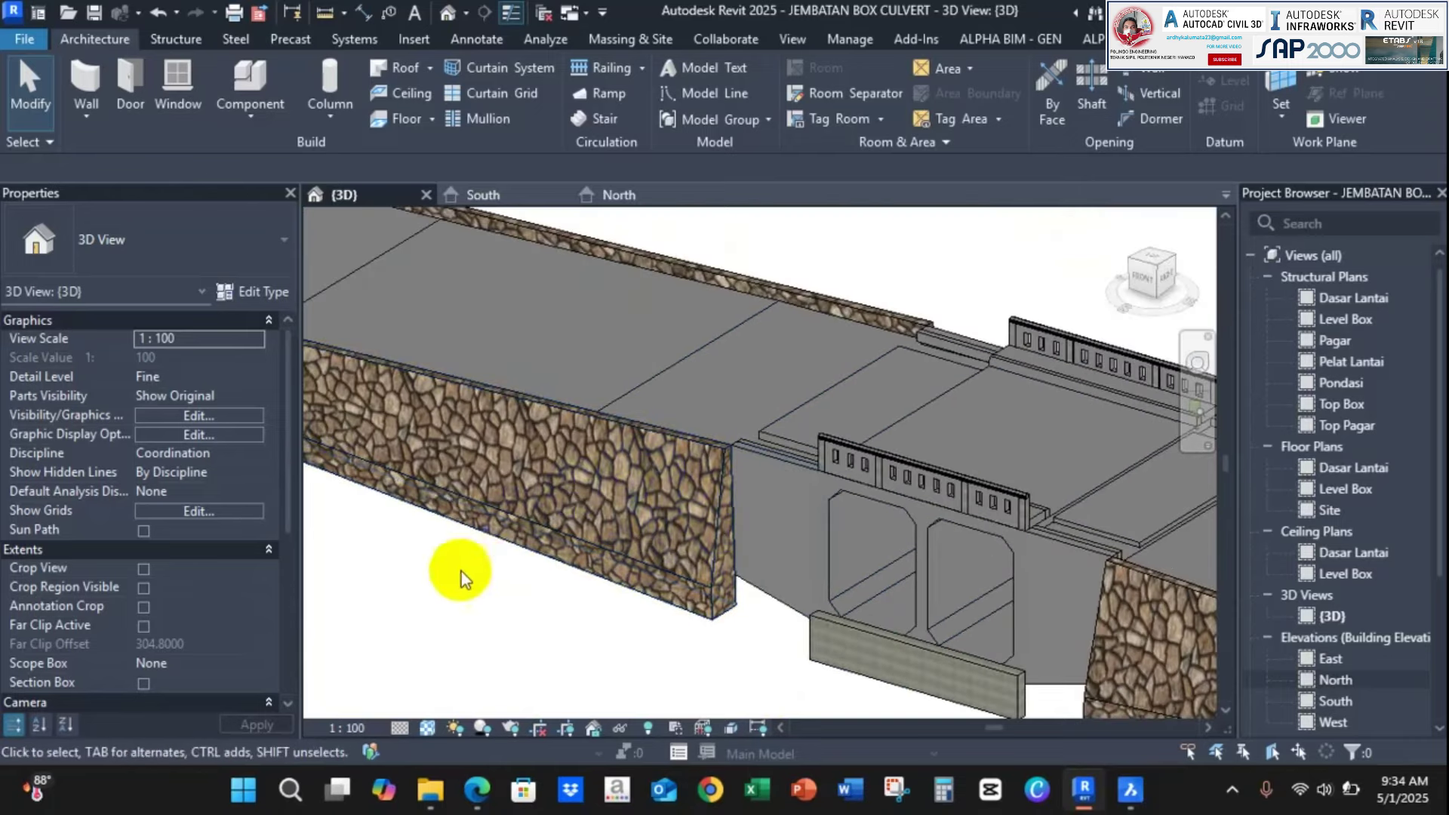
pyautogui.scroll(-3, 653, 492)
pyautogui.scroll(5, 588, 369)
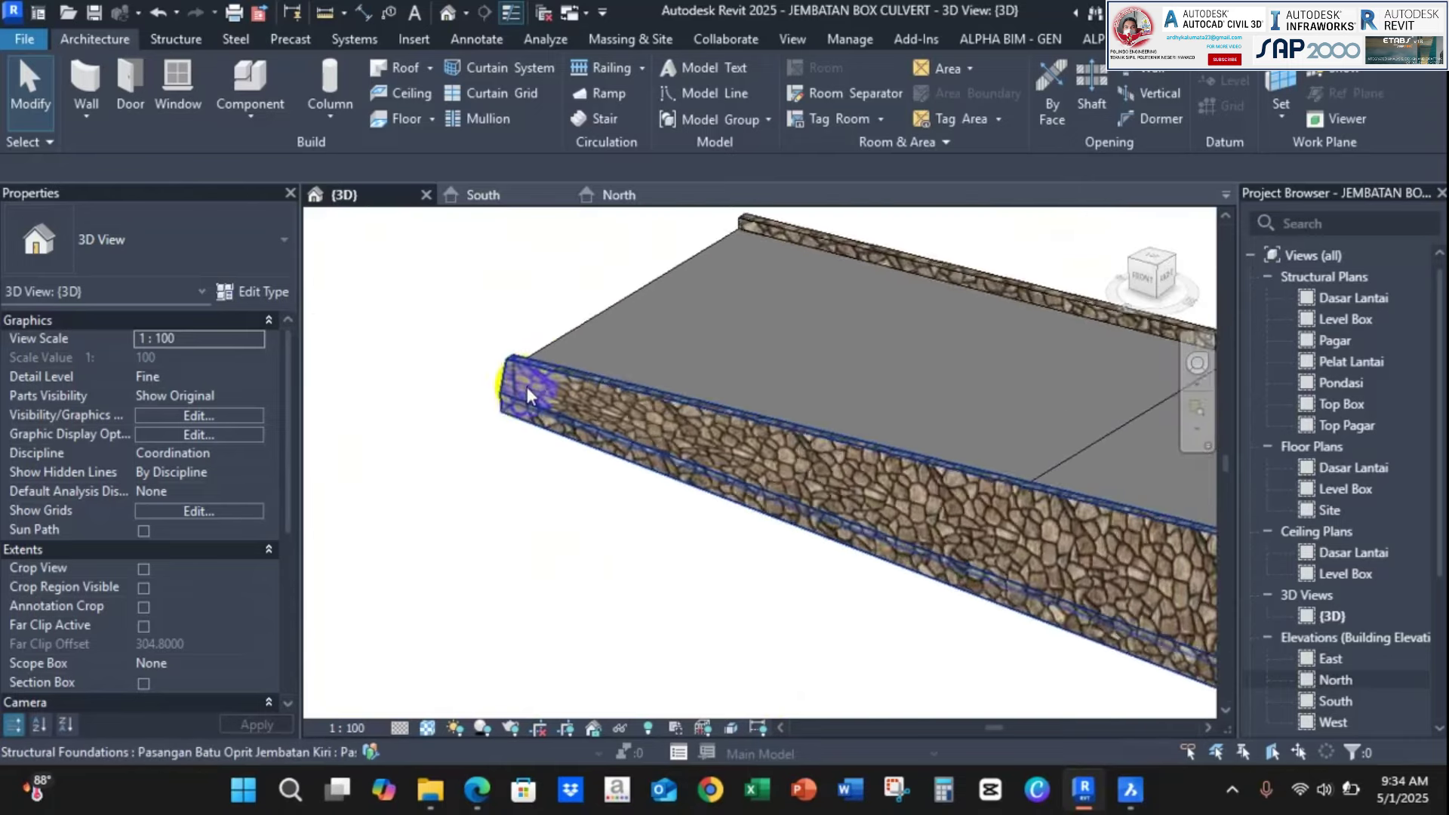
pyautogui.scroll(-4, 499, 382)
pyautogui.scroll(4, 995, 662)
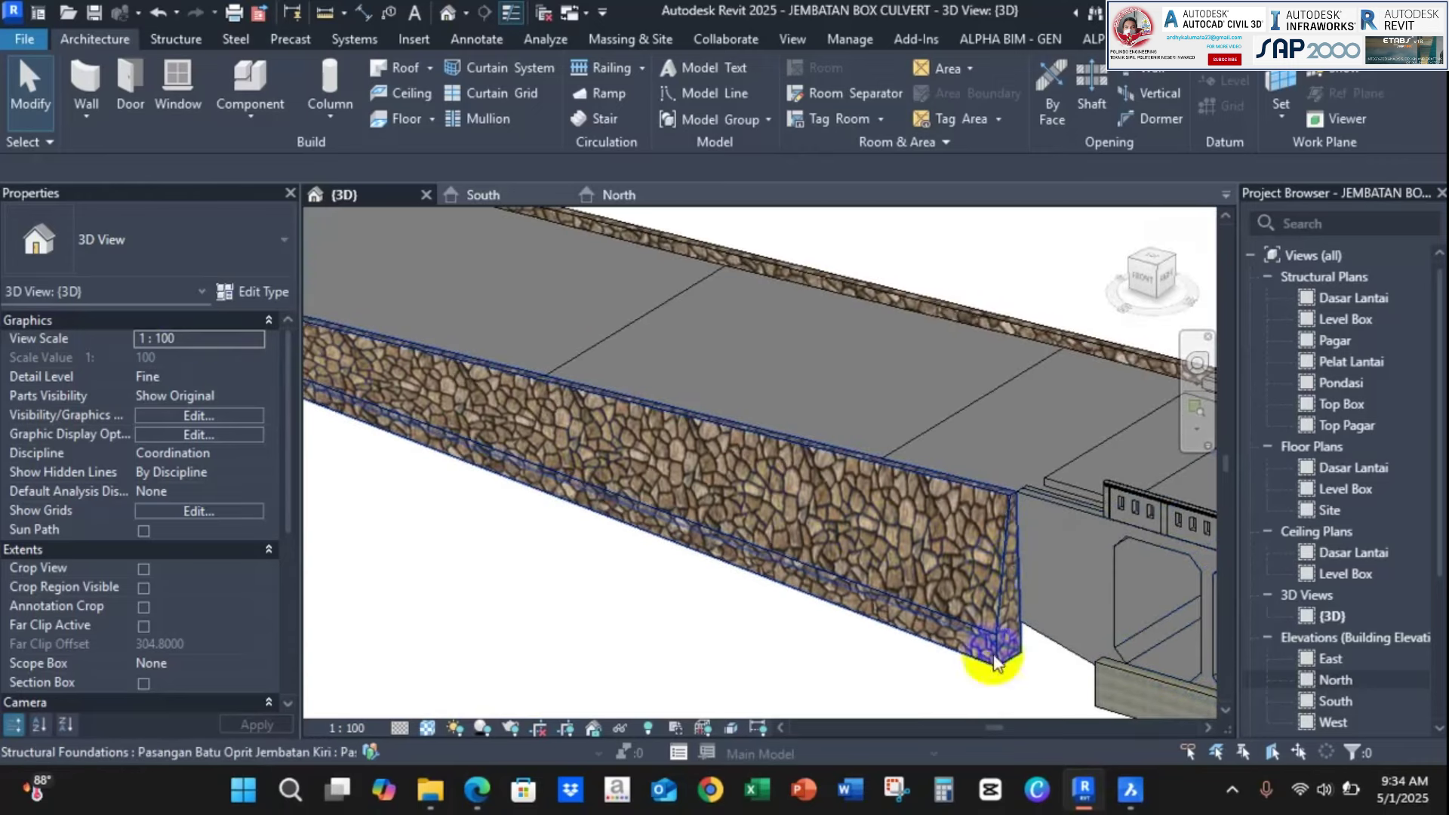
pyautogui.moveTo(983, 516); pyautogui.dragTo(998, 421, button='middle')
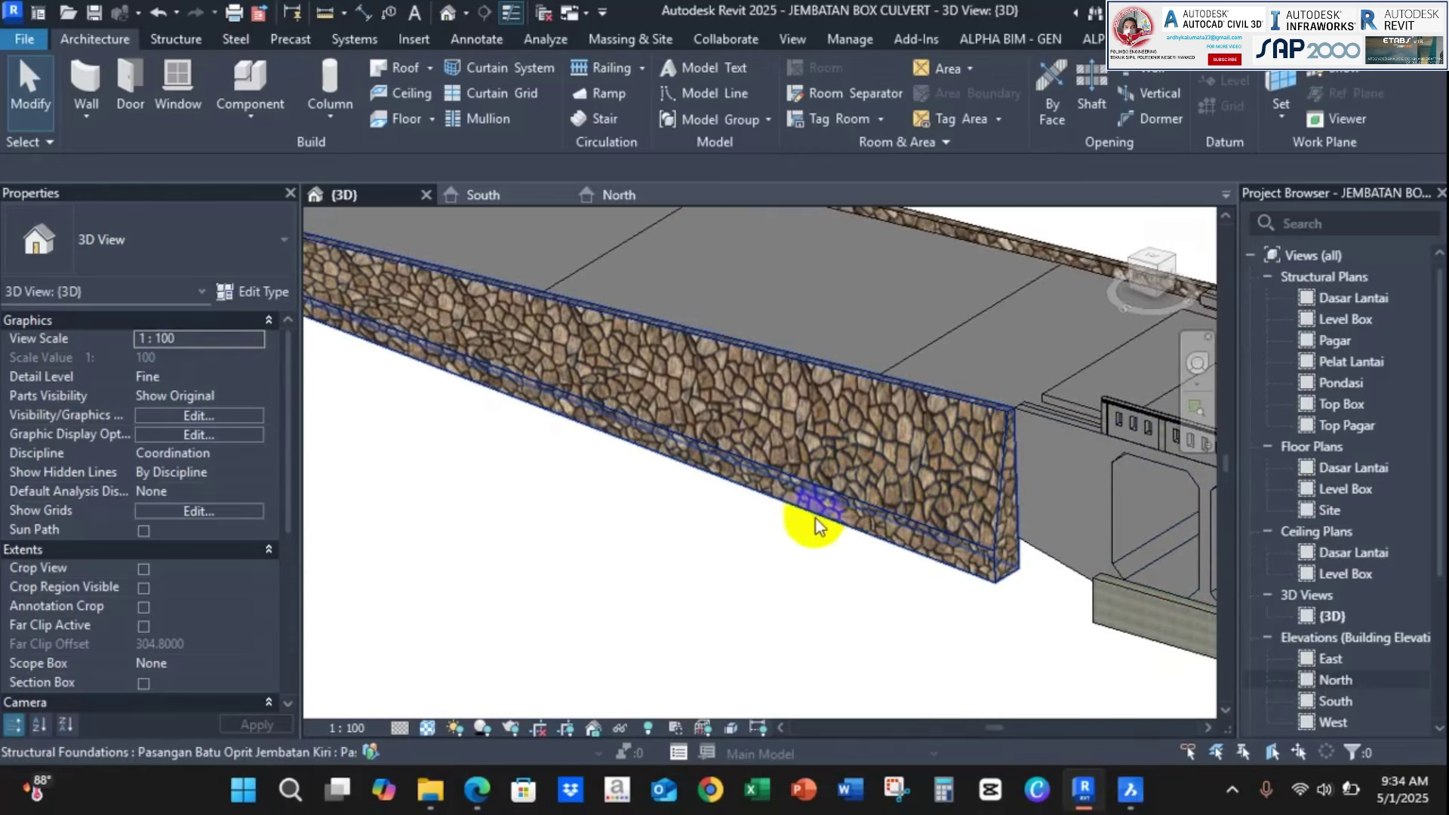
# Compare the approach walls' ends beside the culvert in the South elevation and from the front in 3D
pyautogui.click(528, 195)
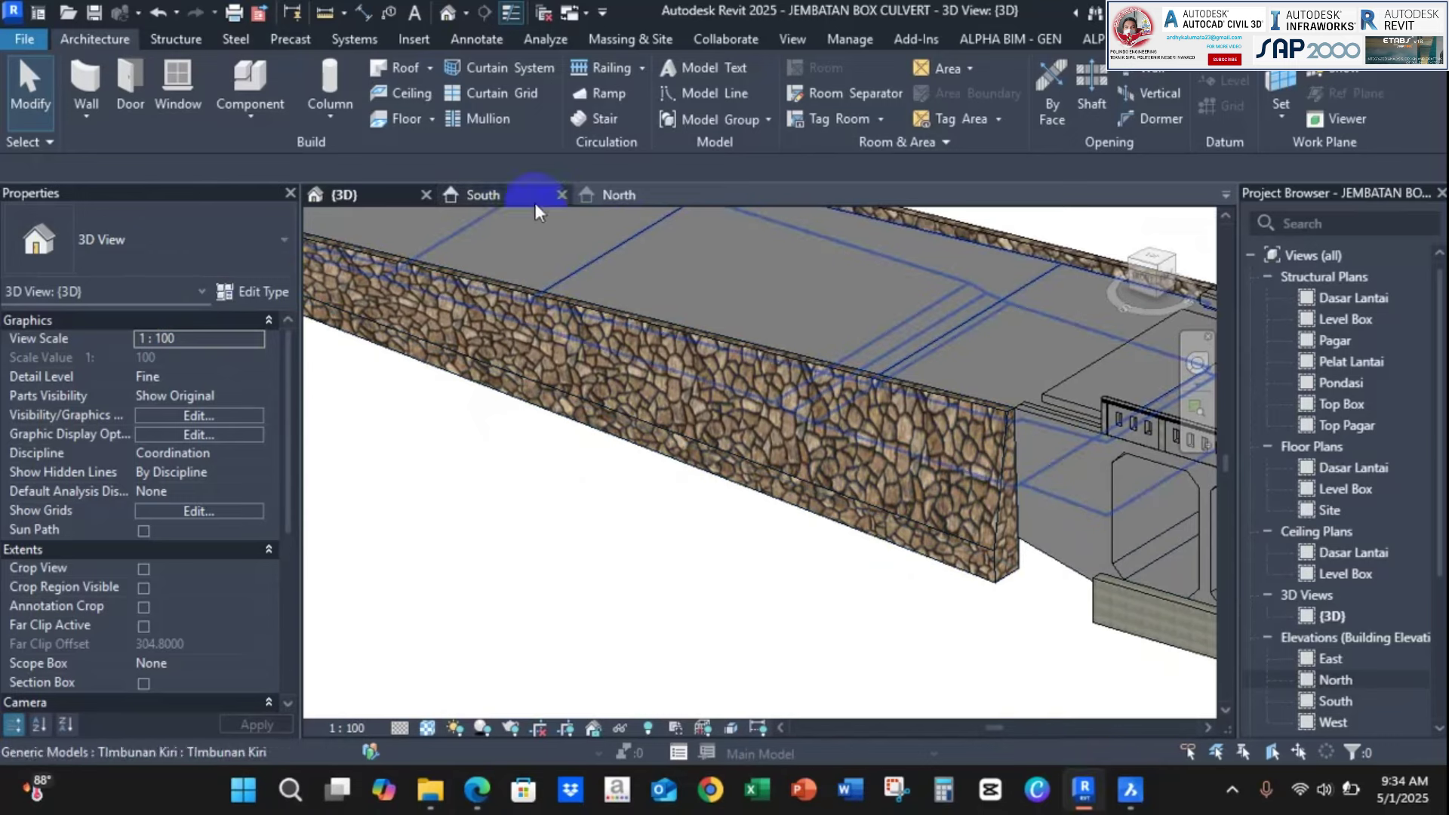
pyautogui.moveTo(587, 564); pyautogui.dragTo(547, 533, button='middle')
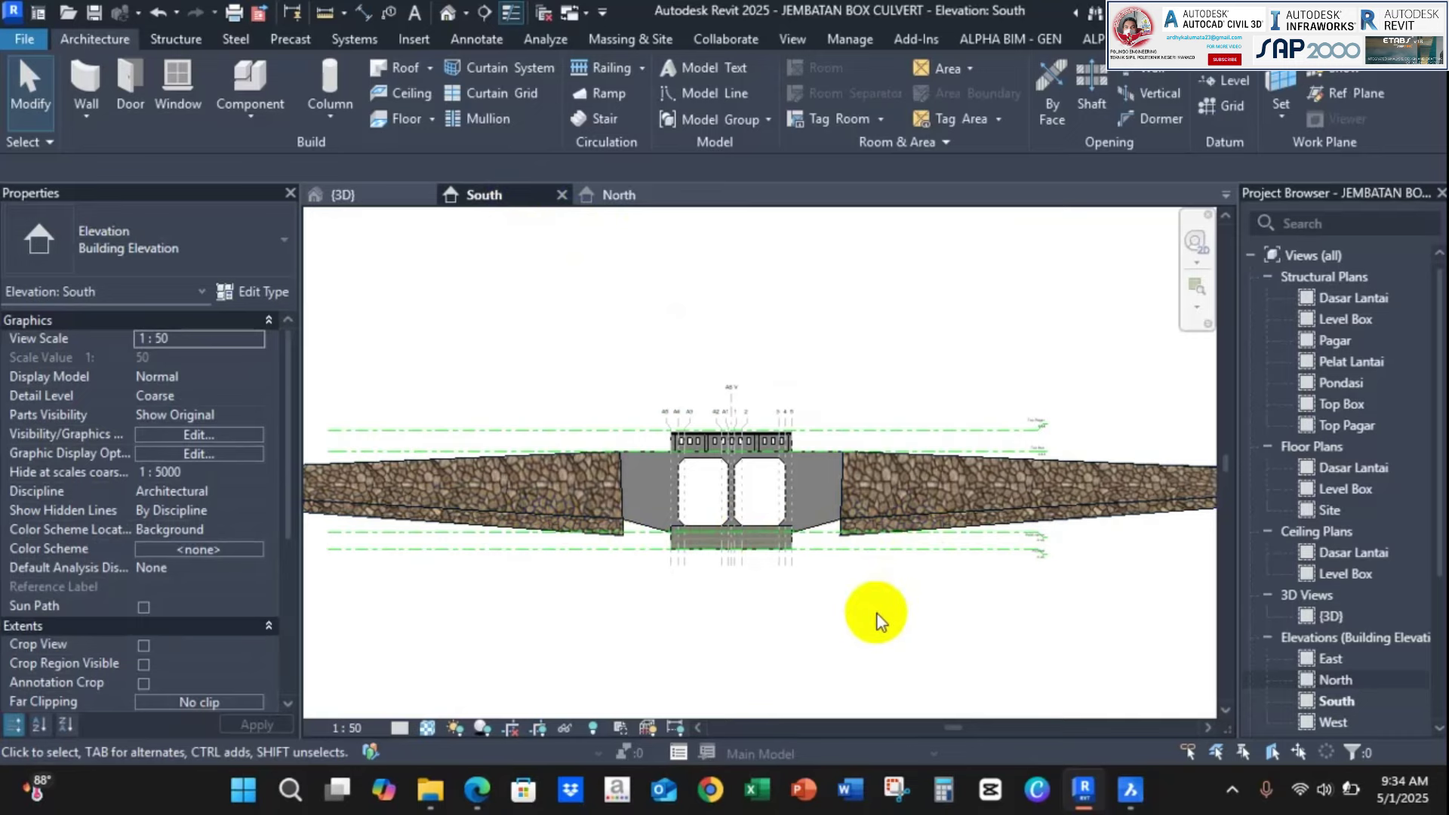
pyautogui.click(406, 122)
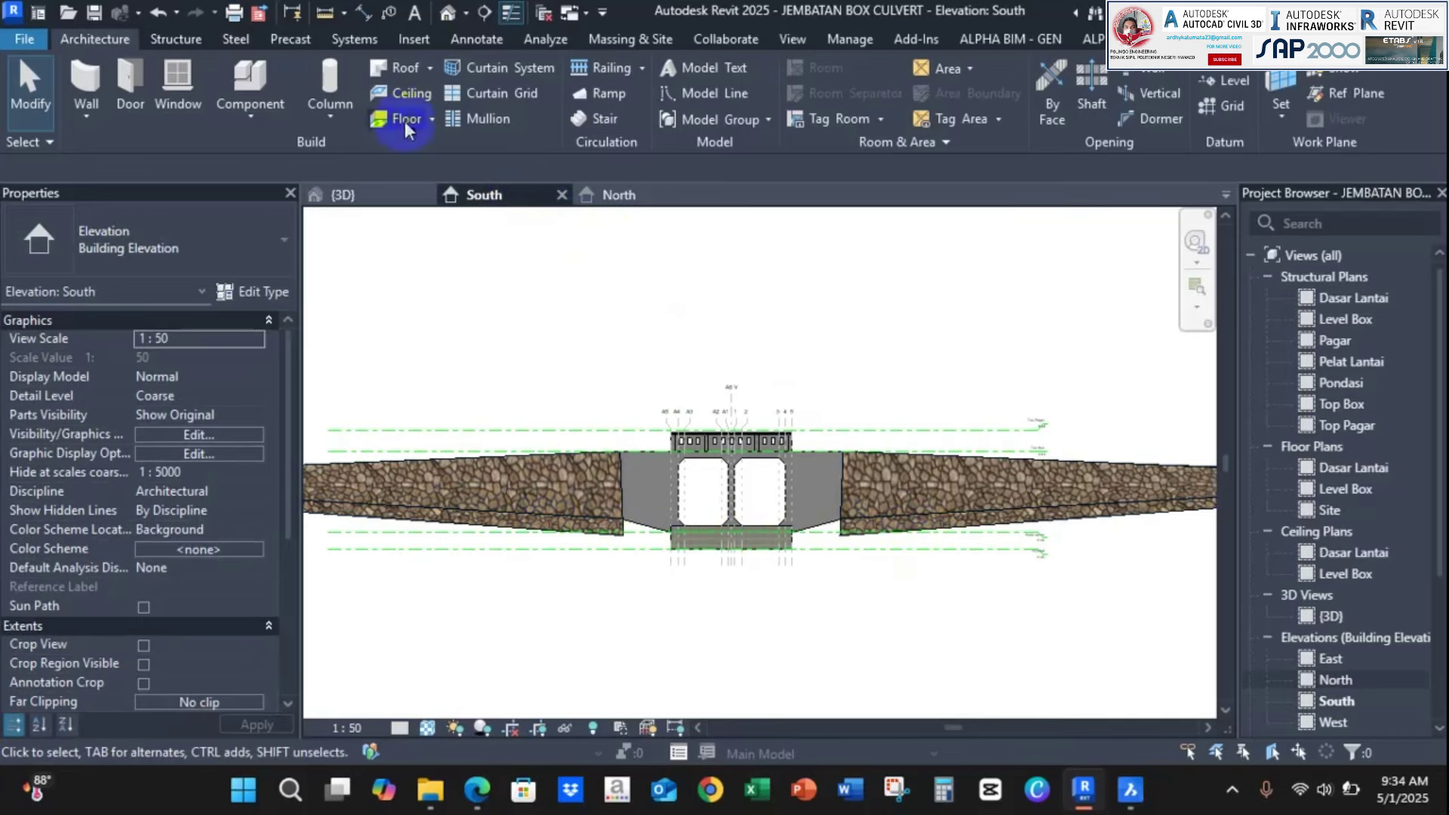
pyautogui.click(391, 202)
pyautogui.keyDown('shift'); pyautogui.moveTo(873, 424); pyautogui.dragTo(291, 475, button='middle'); pyautogui.keyUp('shift')
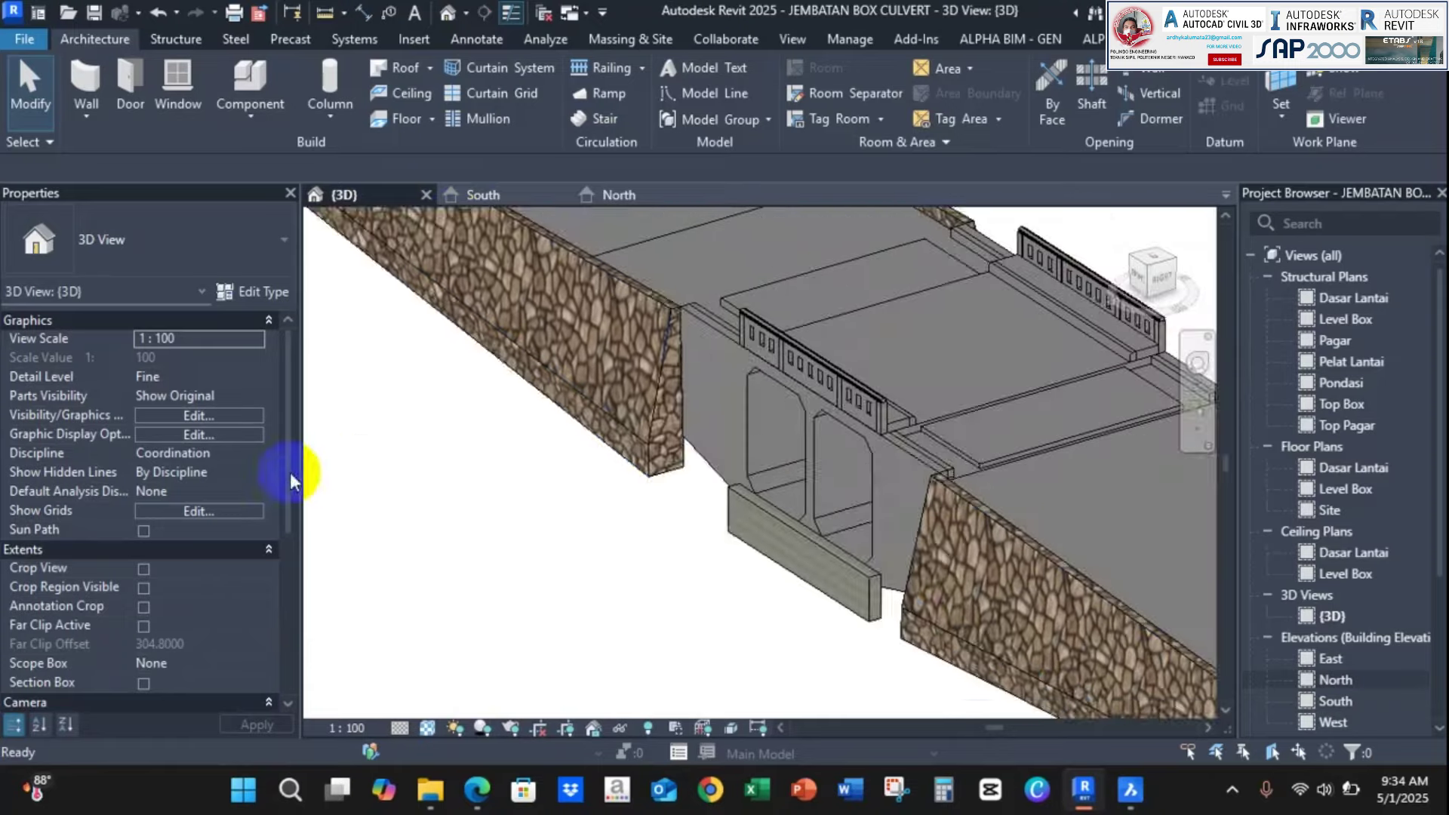
pyautogui.moveTo(625, 469); pyautogui.dragTo(393, 478, button='middle')
pyautogui.keyDown('shift'); pyautogui.moveTo(615, 419); pyautogui.dragTo(663, 462, button='middle'); pyautogui.keyUp('shift')
pyautogui.moveTo(814, 447); pyautogui.dragTo(1108, 486, button='middle')
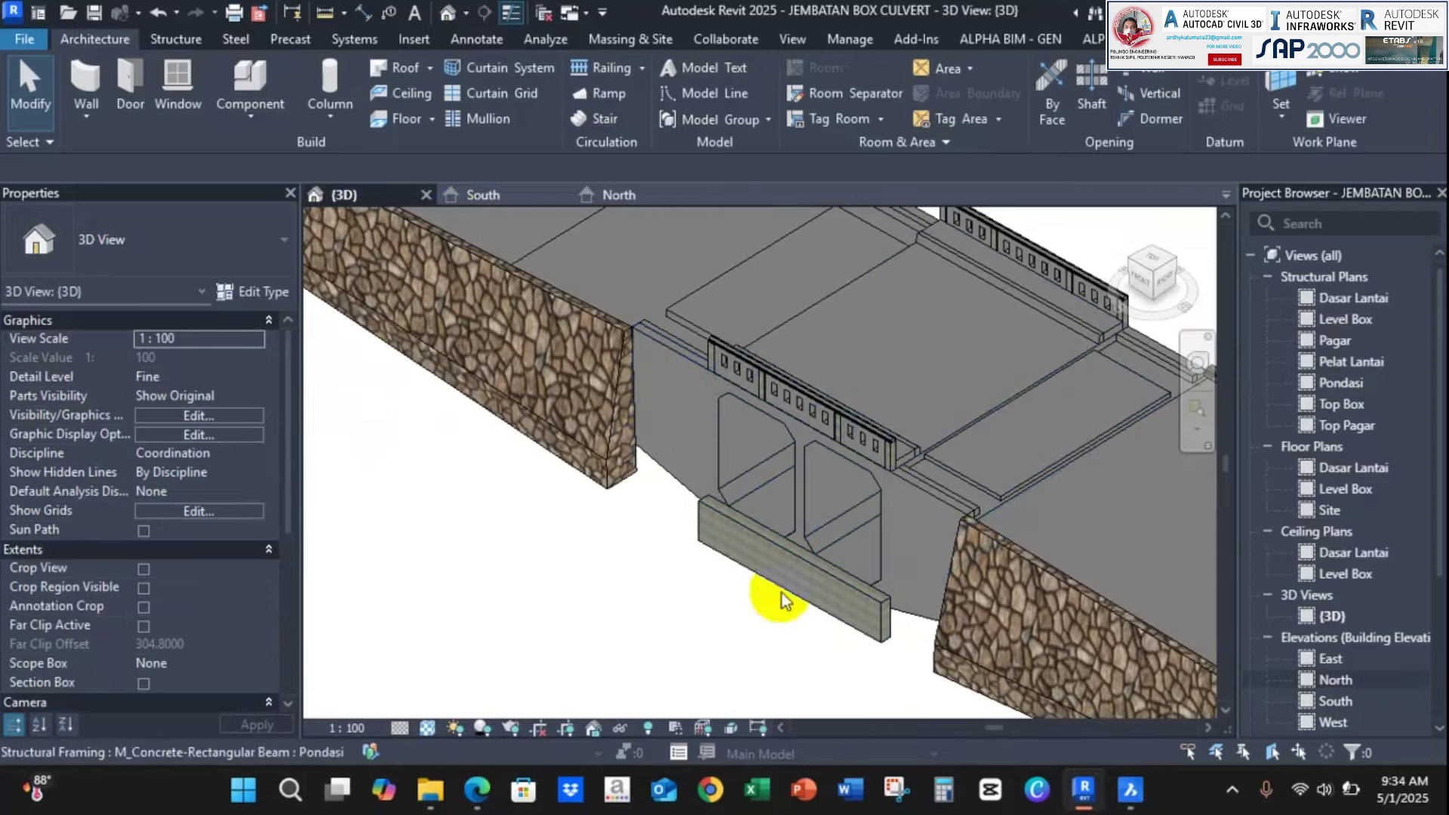
# Switch to the bridge drawing PDF in the browser and circle the inlet-side left rounded masonry corner on the DENAH JEMBATAN plan
pyautogui.click(1124, 790)
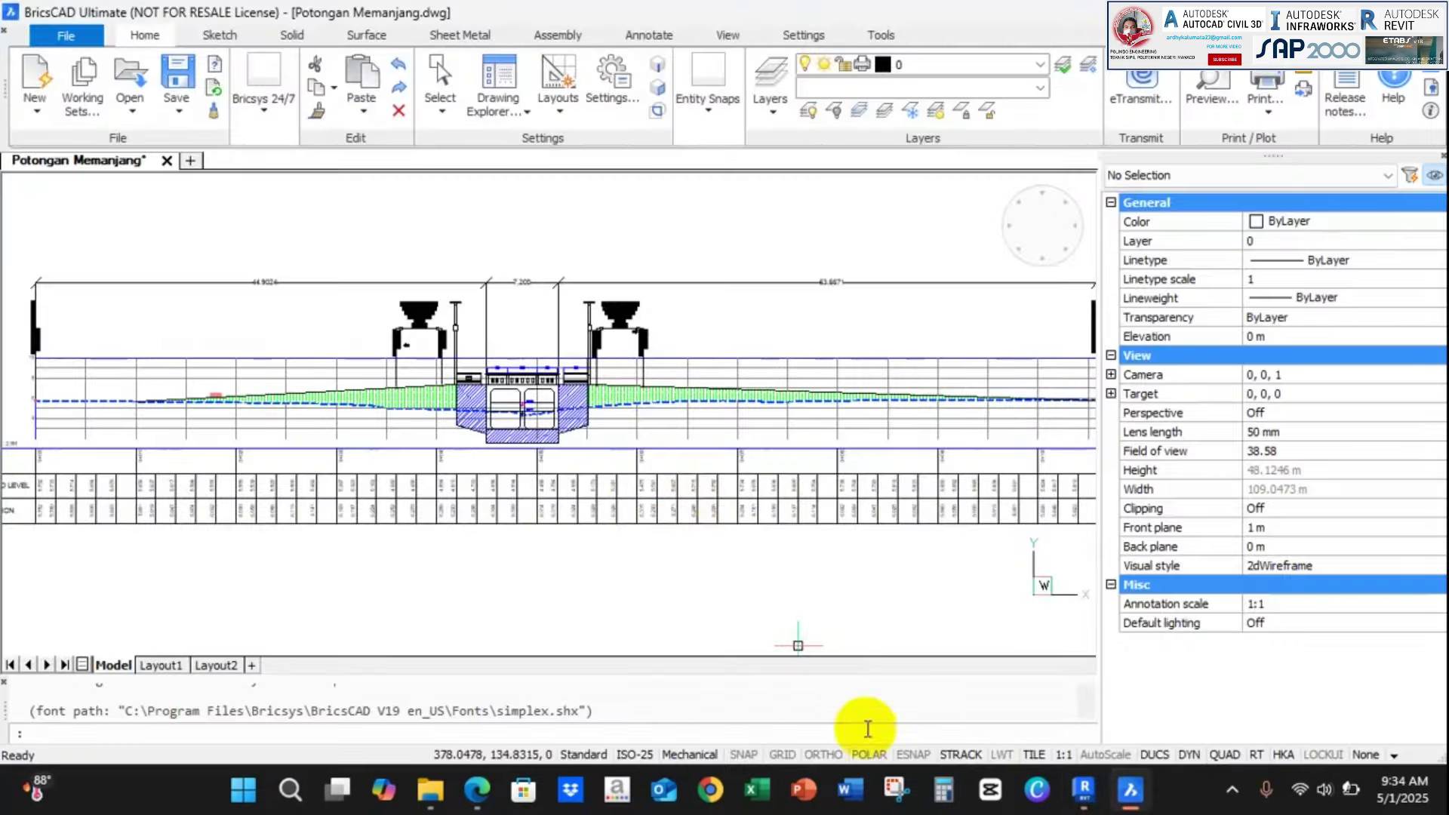
pyautogui.click(478, 799)
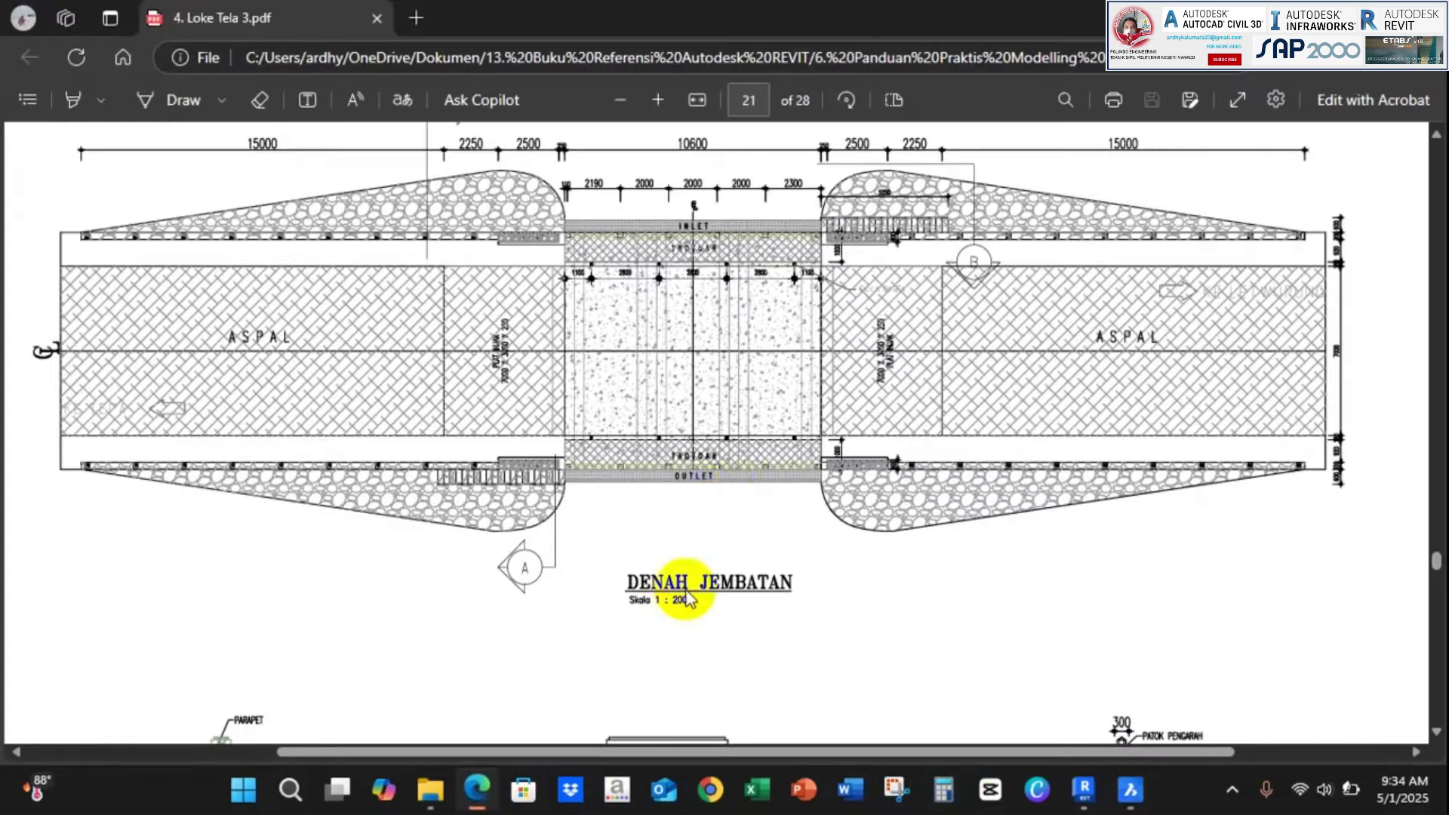
pyautogui.scroll(2, 615, 192)
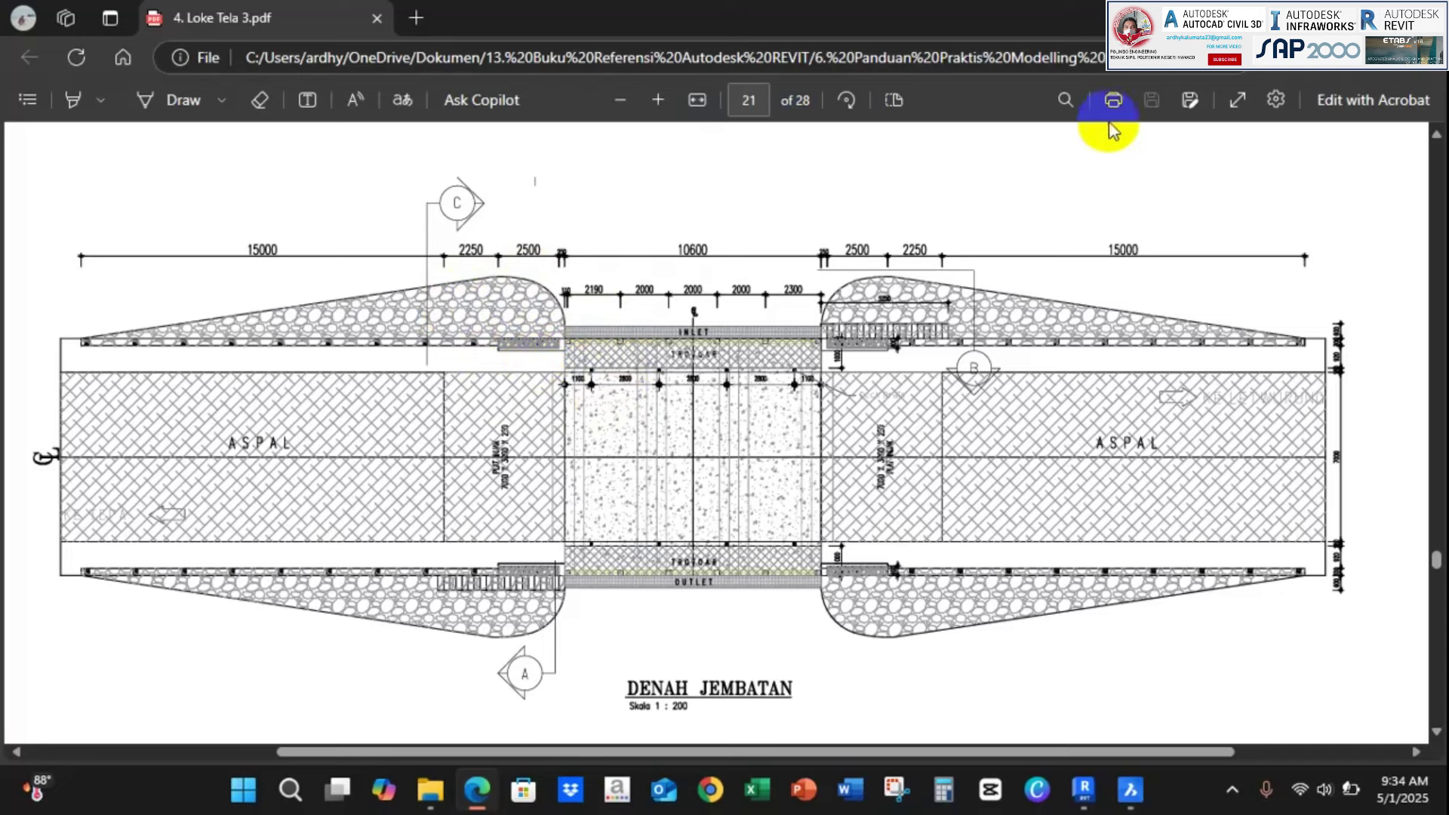
pyautogui.click(167, 104)
pyautogui.moveTo(590, 242)
pyautogui.mouseDown()
pyautogui.moveTo(410, 259)
pyautogui.moveTo(583, 309)
pyautogui.mouseUp()
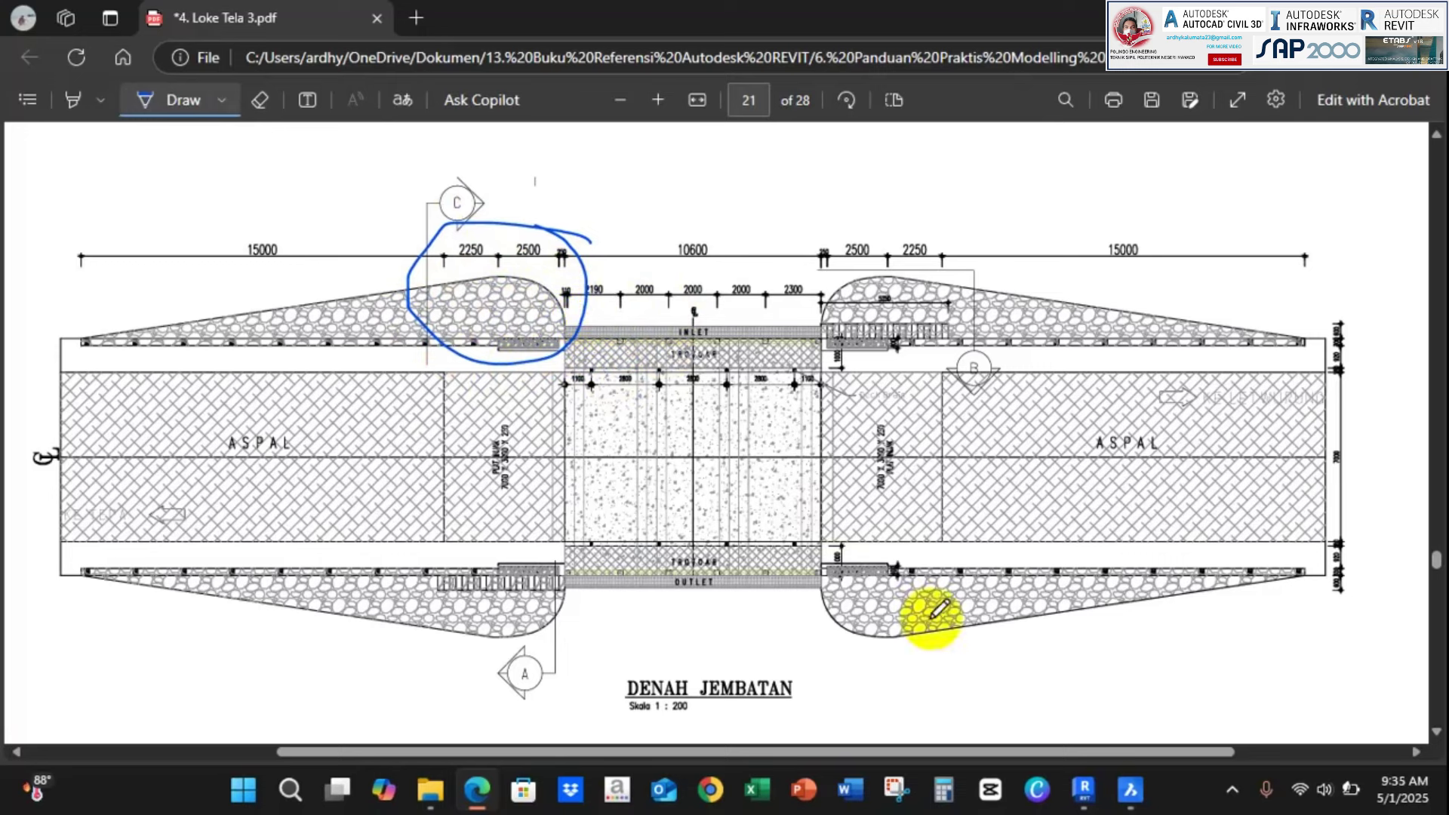
# Check the open corner in Revit, then return to the PDF plan and mark a vertical line through the circled masonry corner
pyautogui.moveTo(1129, 796)
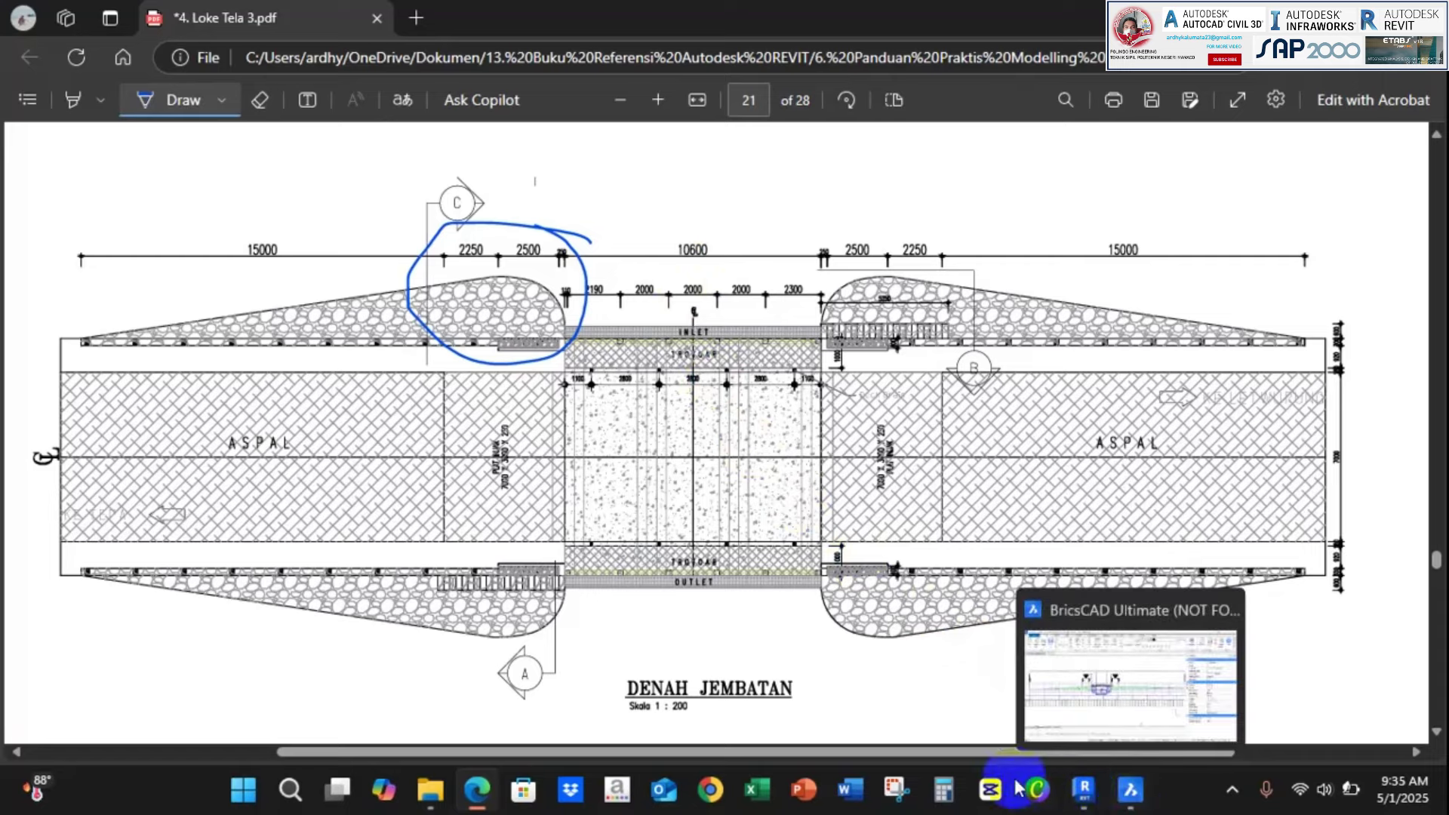
pyautogui.click(1084, 788)
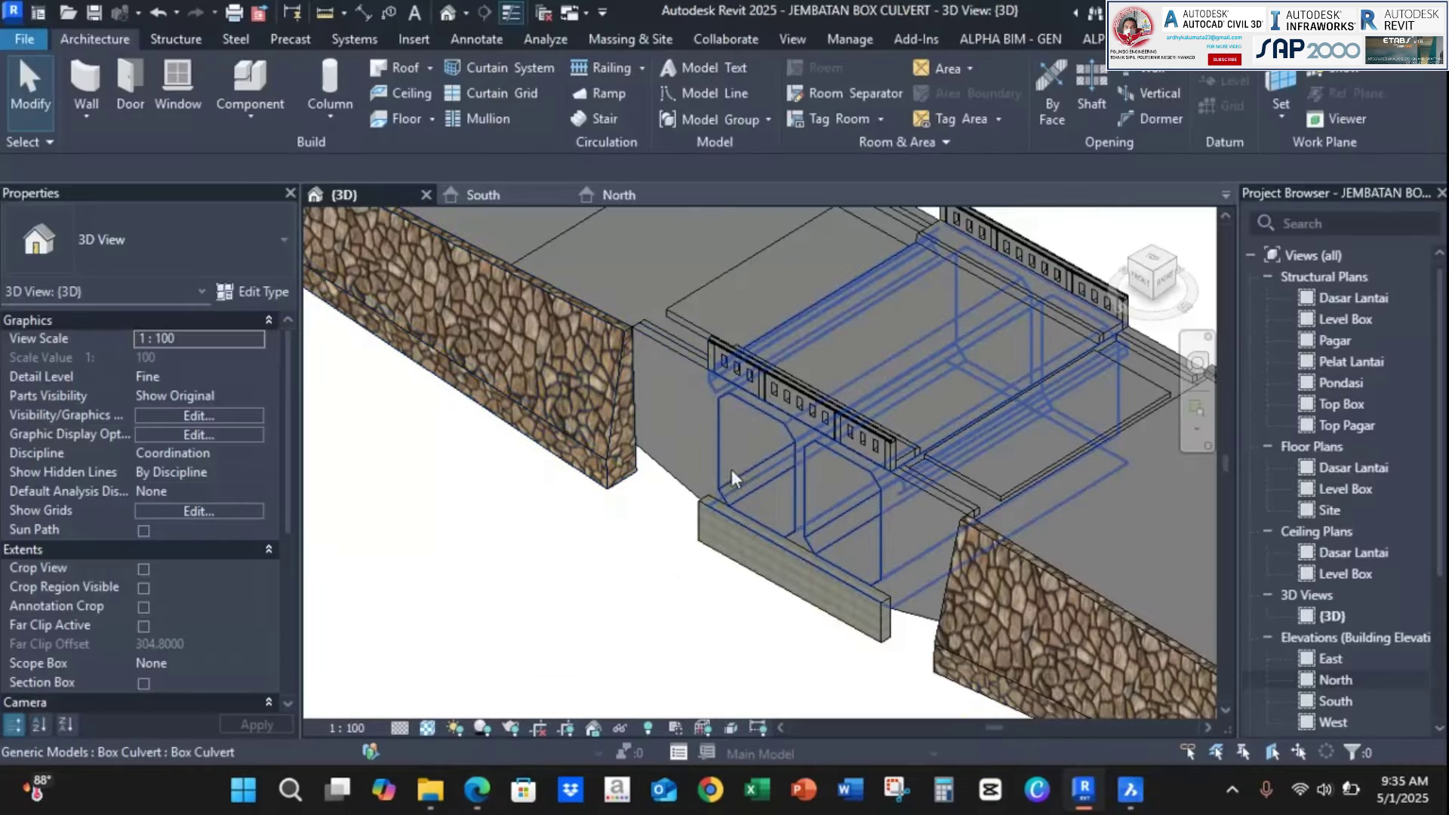
pyautogui.scroll(1, 620, 492)
pyautogui.click(1130, 788)
pyautogui.click(481, 788)
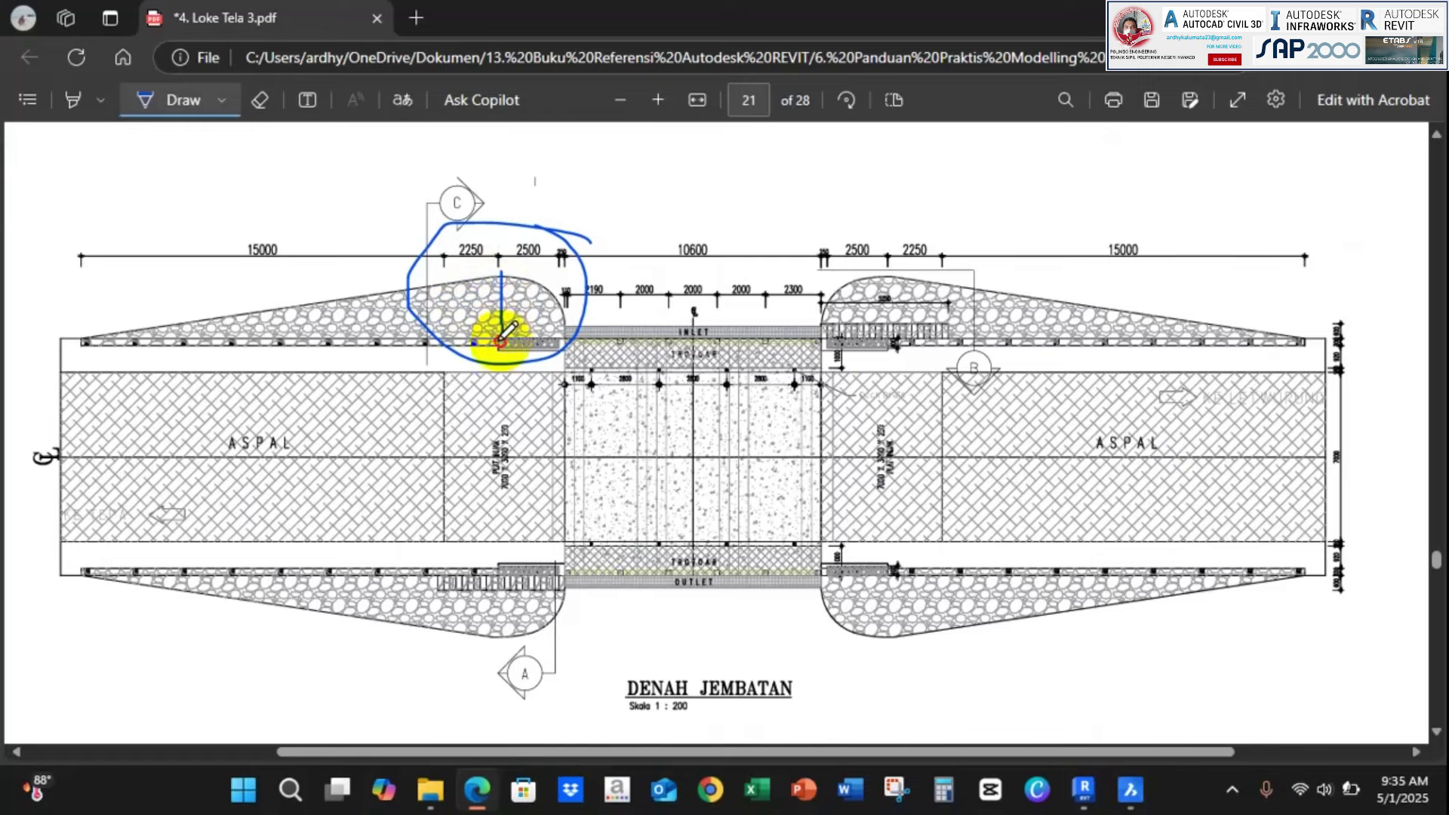
# Examine the stone masonry sections POTONGAN A, B and C below the bridge plan in the PDF
pyautogui.scroll(-10, 716, 317)
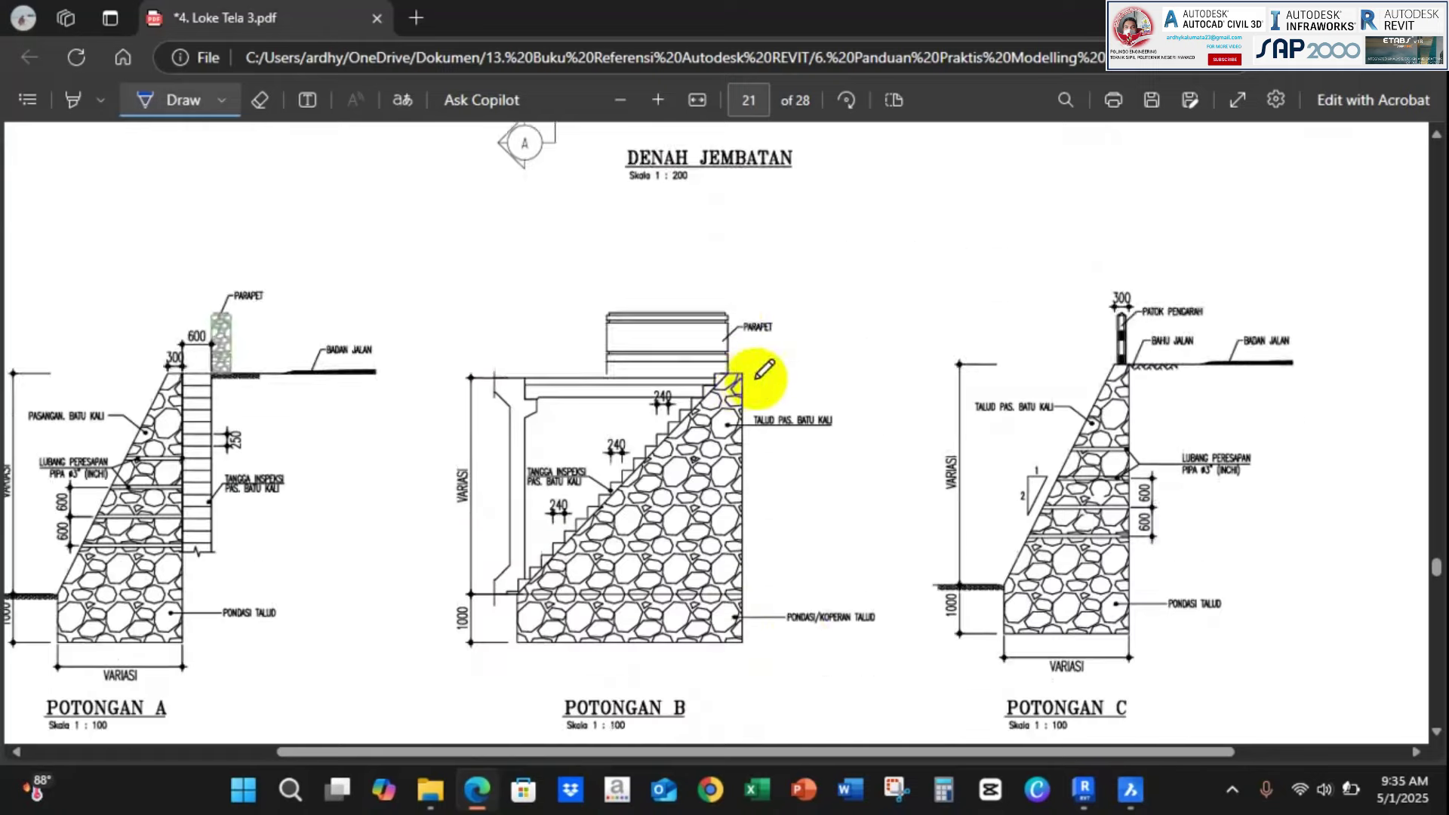
pyautogui.scroll(5, 815, 392)
pyautogui.moveTo(1031, 750); pyautogui.dragTo(752, 731)
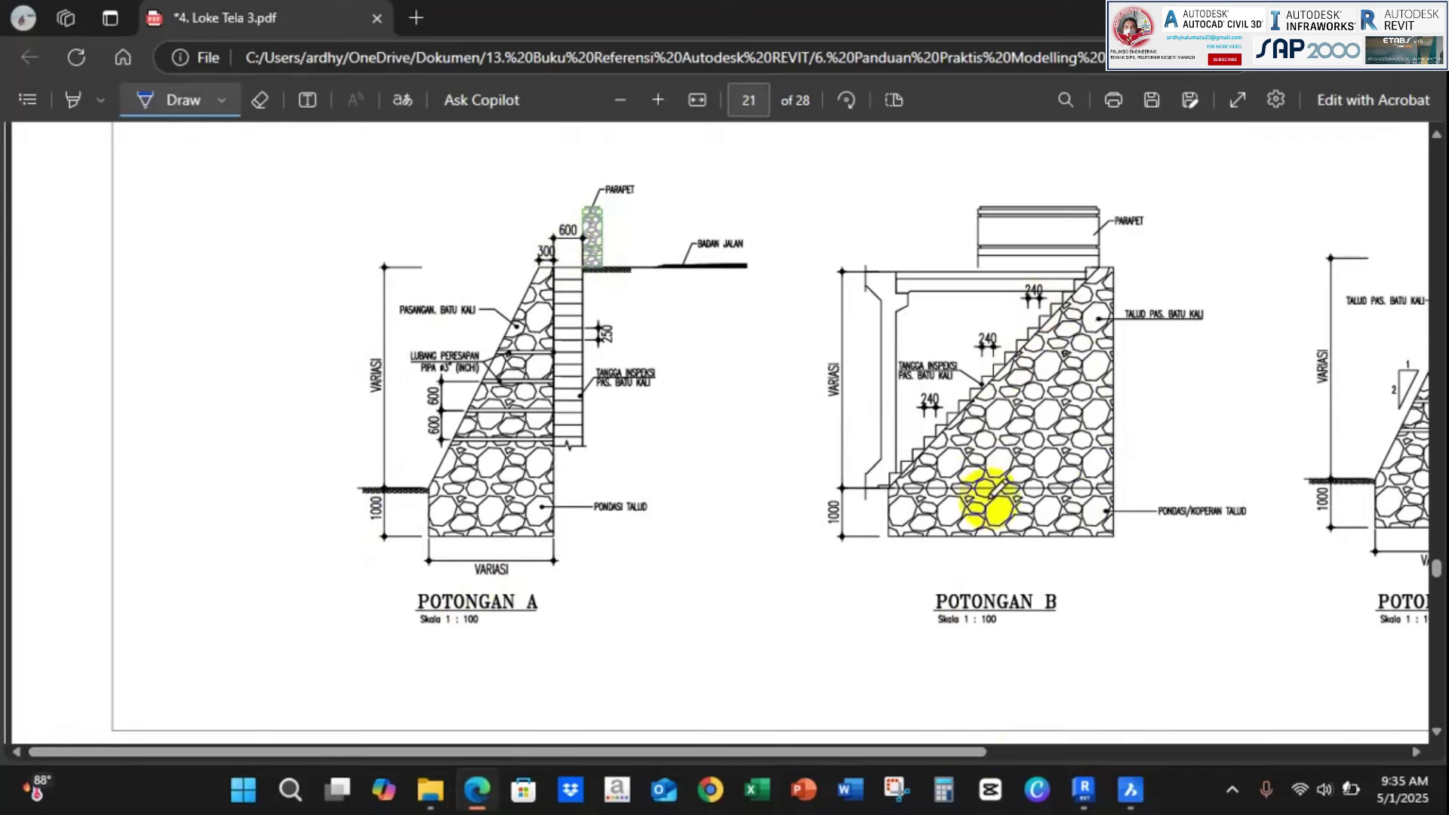
pyautogui.moveTo(971, 750); pyautogui.dragTo(1283, 750)
pyautogui.moveTo(970, 751); pyautogui.dragTo(1081, 751)
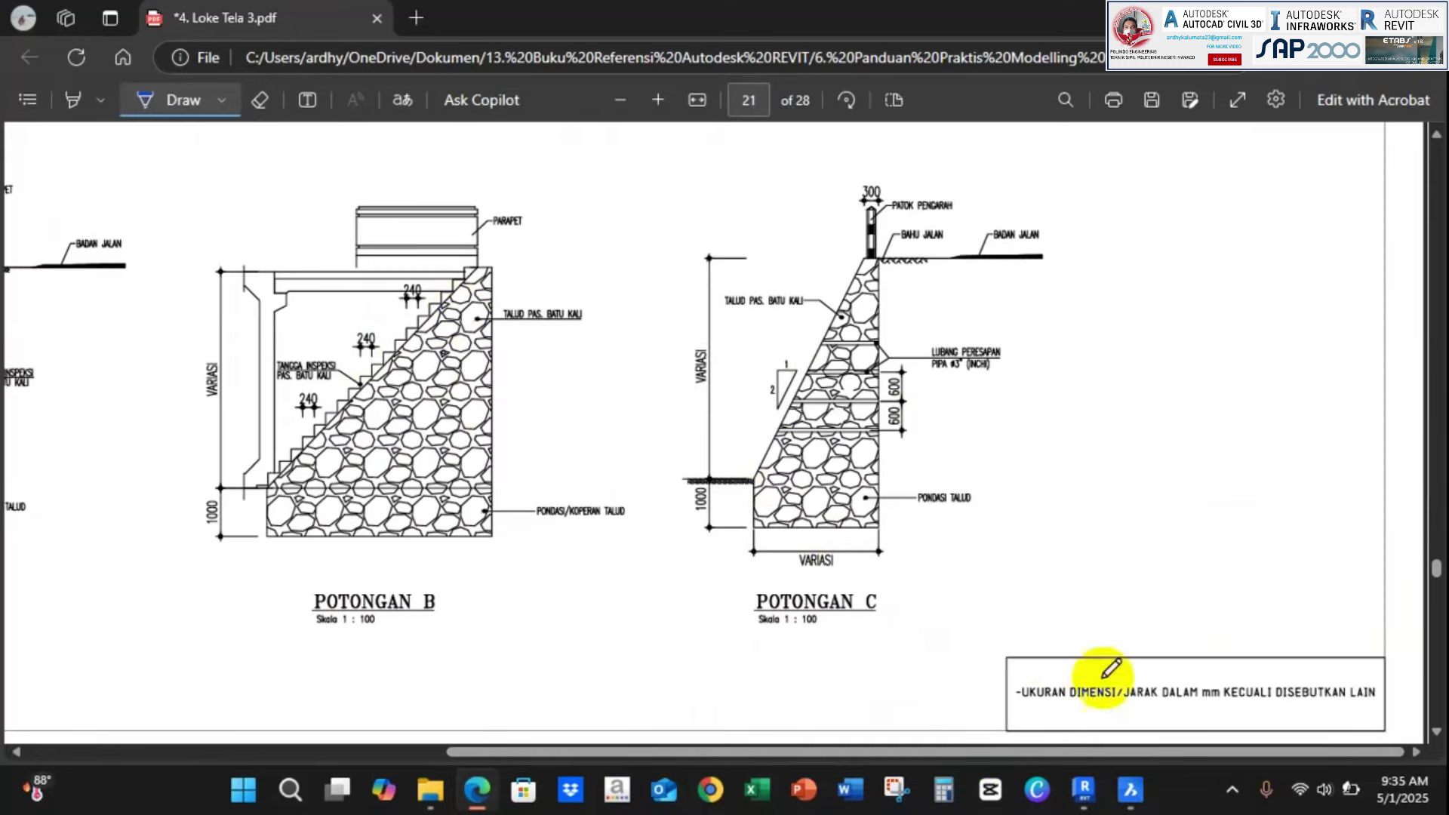
pyautogui.scroll(2, 284, 355)
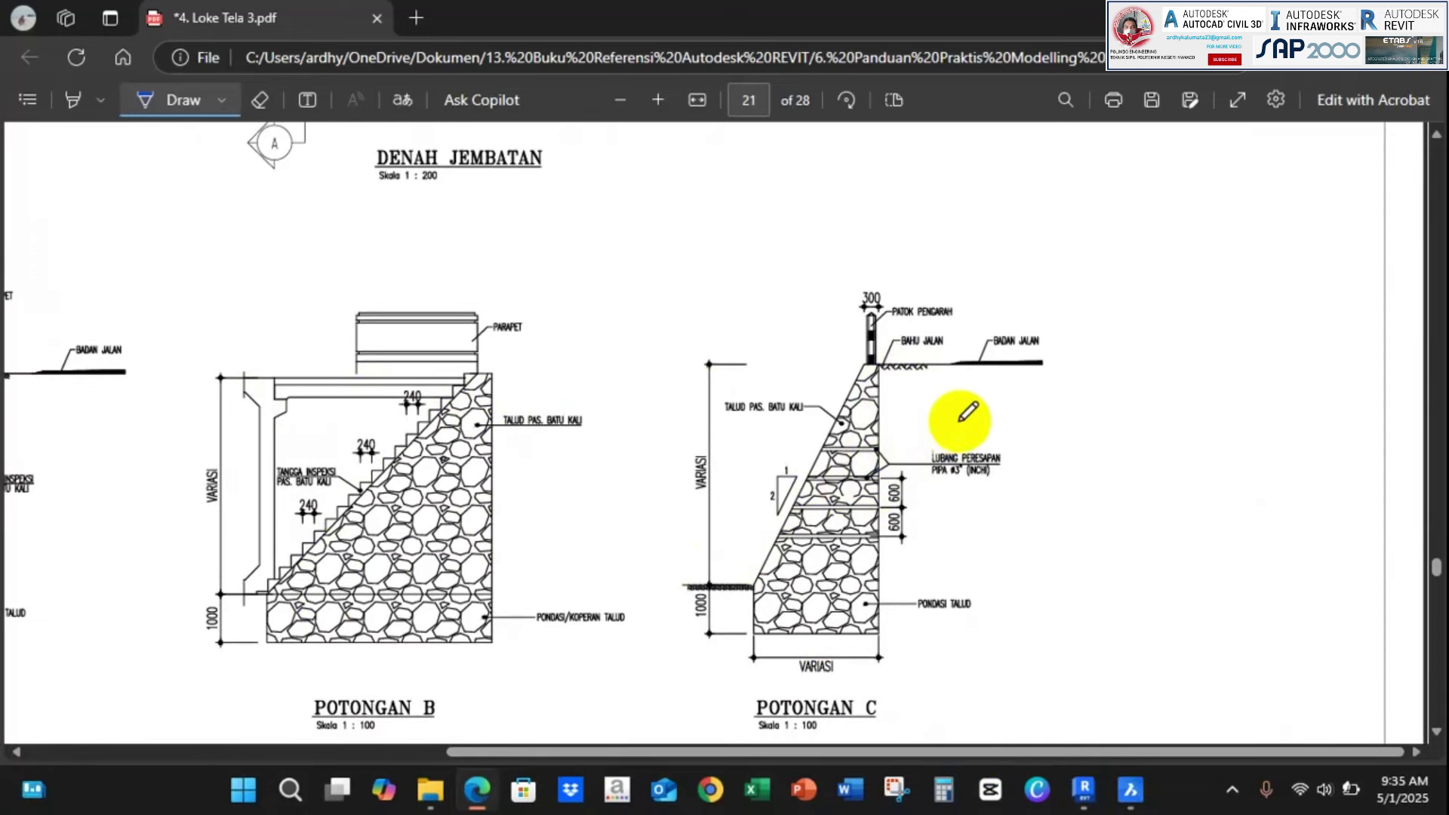
pyautogui.moveTo(978, 392)
pyautogui.mouseDown()
pyautogui.moveTo(712, 394)
pyautogui.moveTo(727, 647)
pyautogui.moveTo(1028, 462)
pyautogui.moveTo(999, 430)
pyautogui.mouseUp()
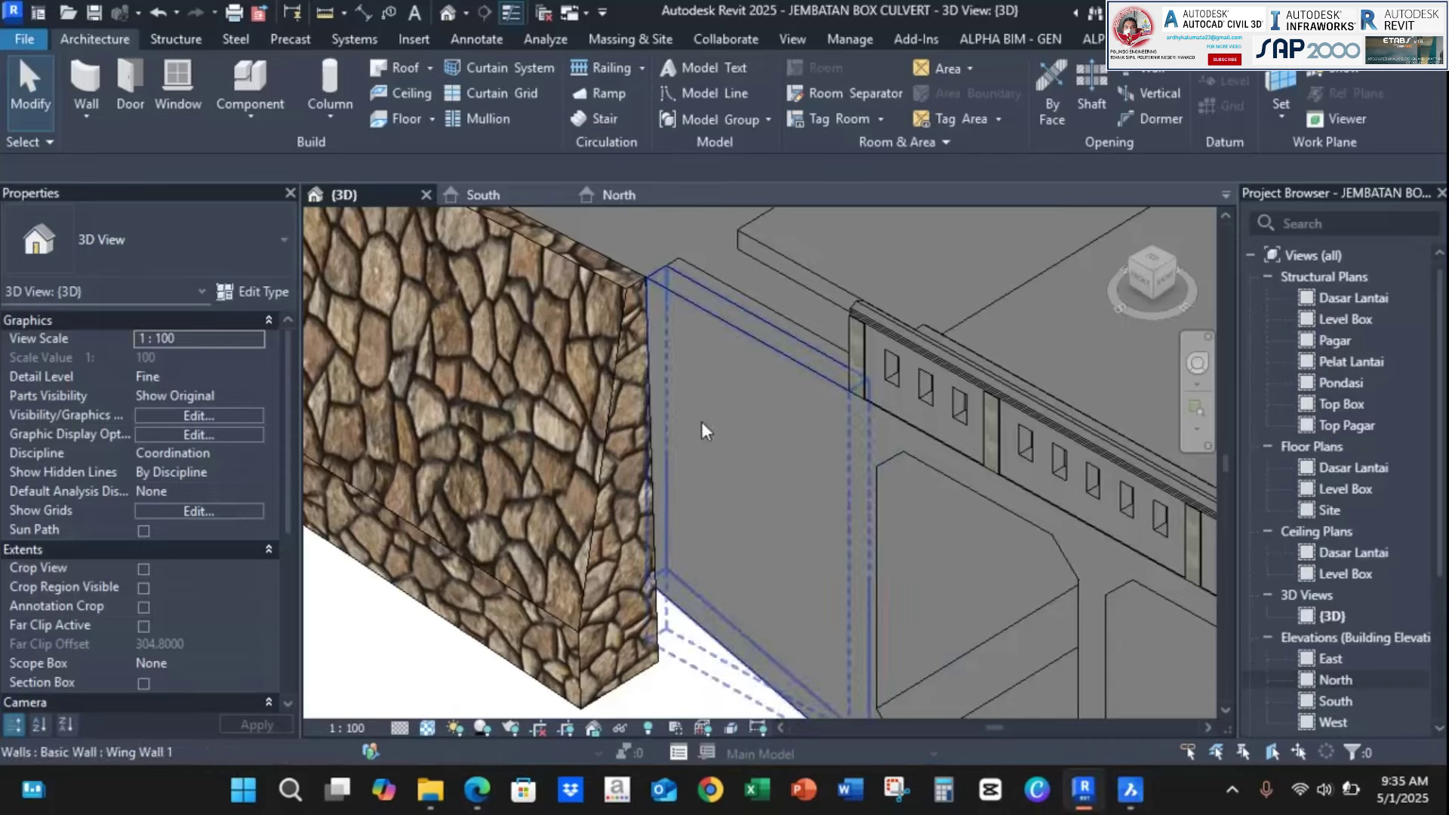
# Switch back to Revit and examine the left wing wall and adjoining stone wall in 3D and in the South elevation
pyautogui.scroll(-2, 656, 457)
pyautogui.moveTo(585, 491); pyautogui.dragTo(373, 363, button='middle')
pyautogui.scroll(-1, 498, 453)
pyautogui.moveTo(704, 460); pyautogui.dragTo(702, 403, button='middle')
pyautogui.click(484, 196)
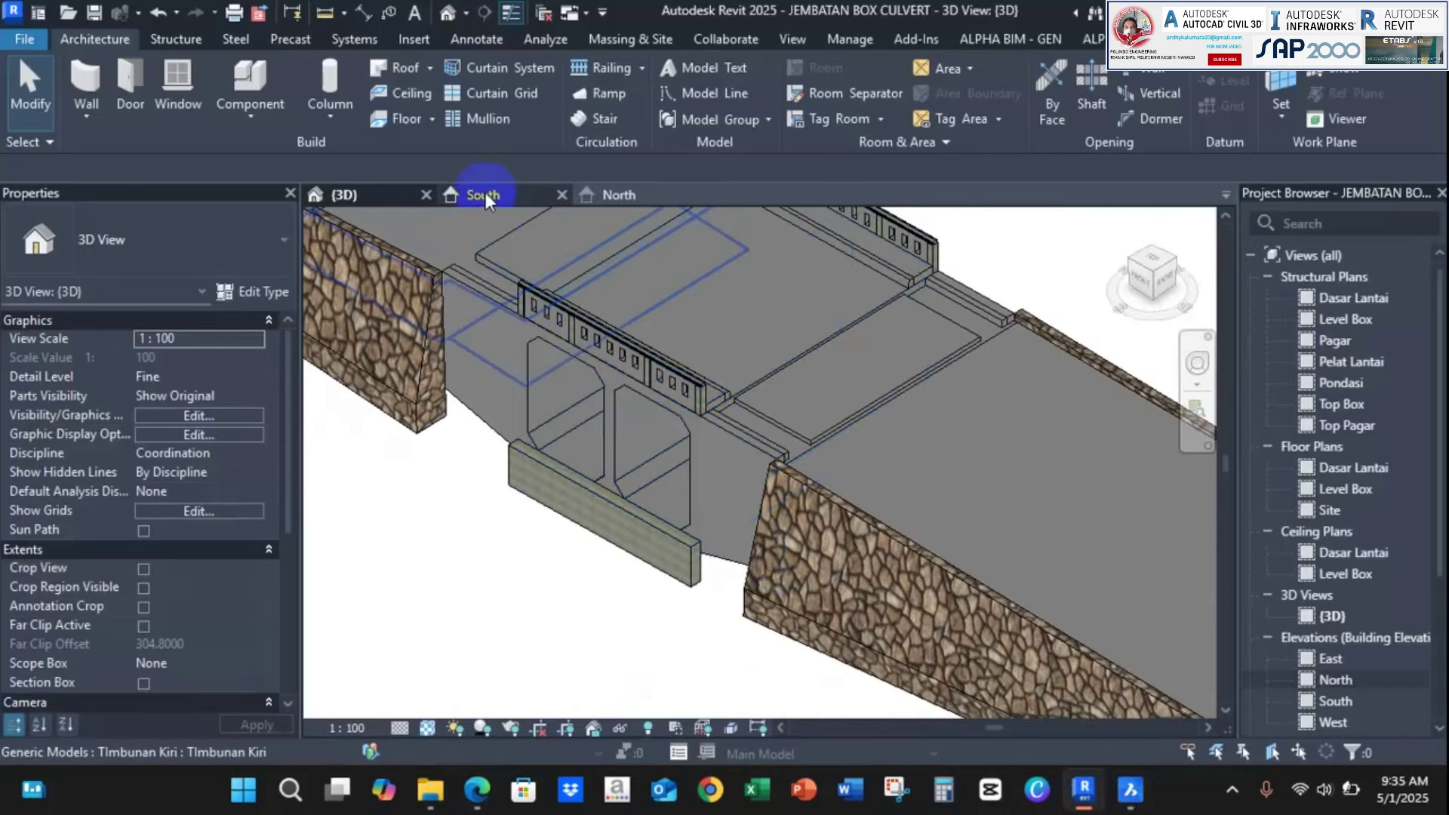
pyautogui.scroll(5, 596, 563)
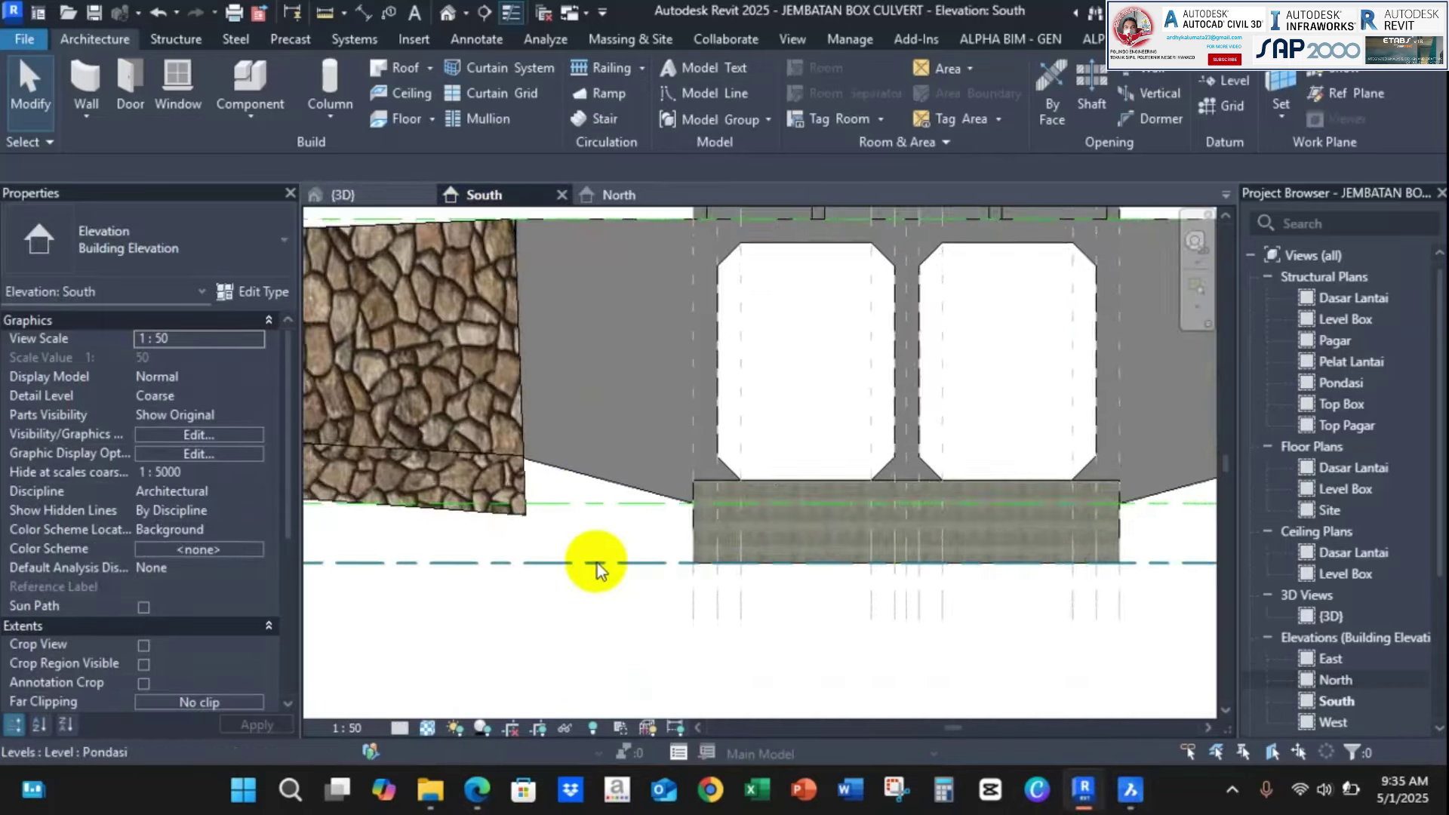
pyautogui.moveTo(541, 510); pyautogui.dragTo(764, 501, button='middle')
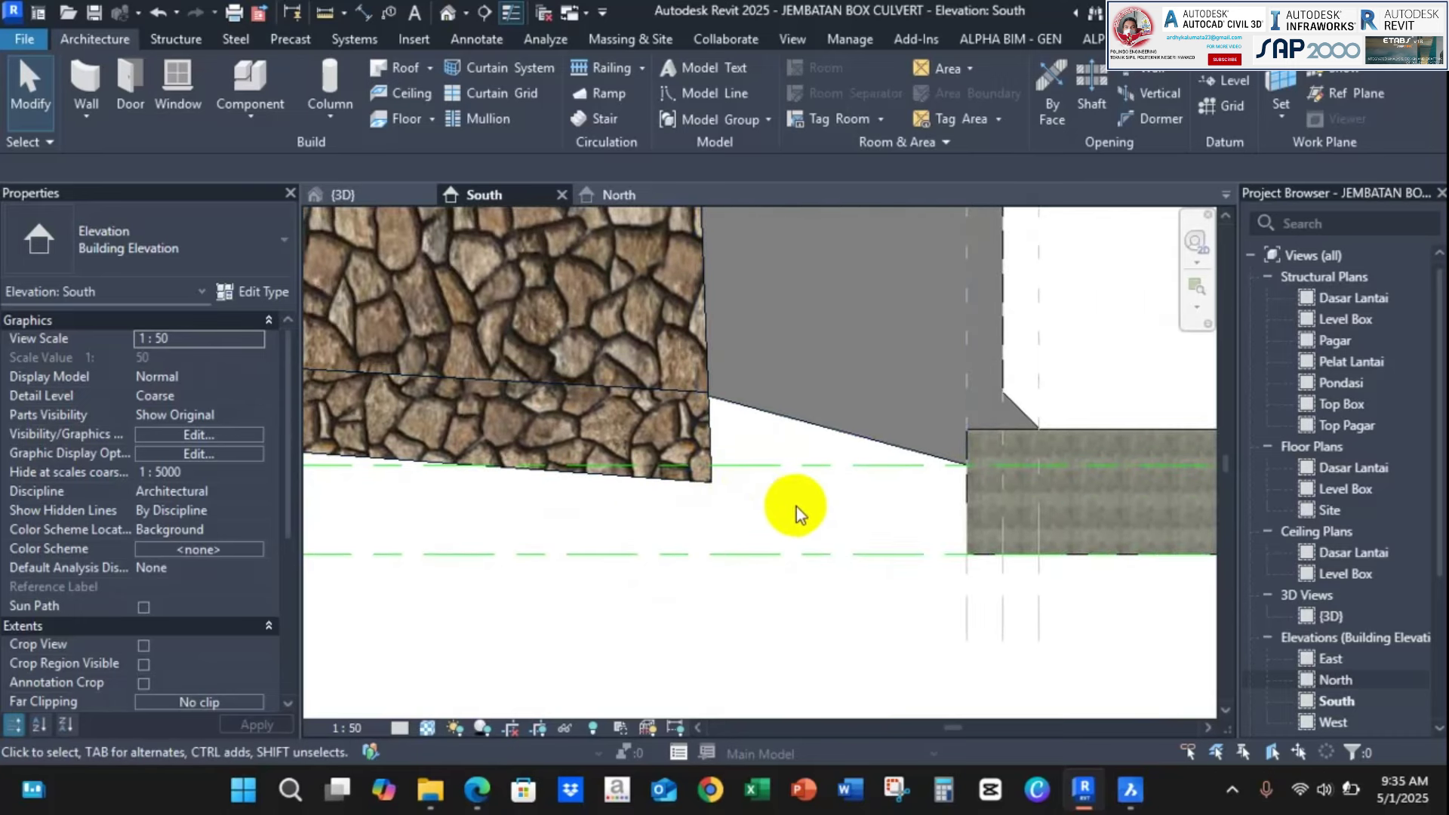
pyautogui.scroll(-3, 823, 478)
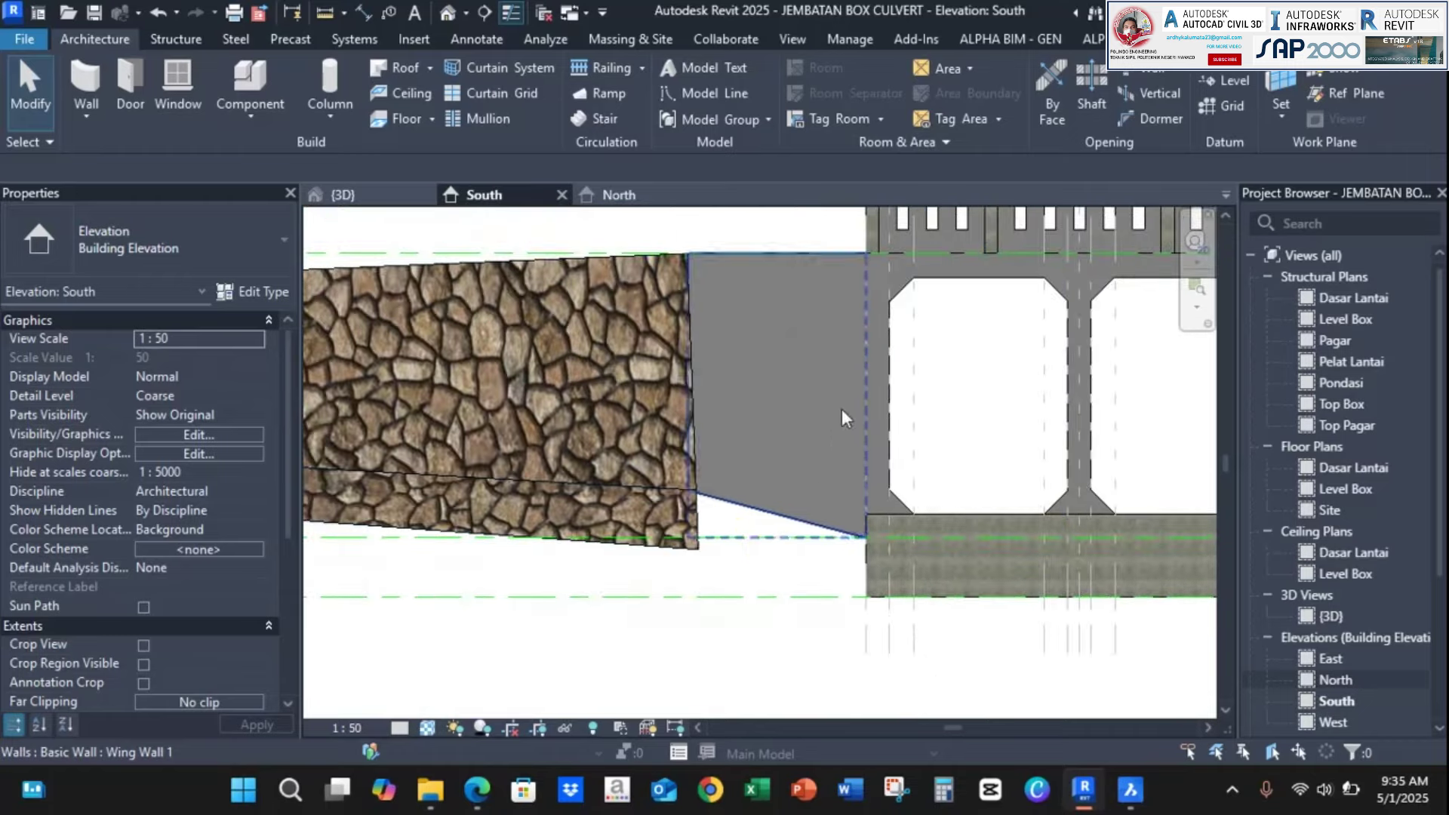
# Inspect the left approach wall's culvert-side end in 3D and its base against the foundation levels in the South elevation
pyautogui.click(349, 195)
pyautogui.scroll(5, 533, 372)
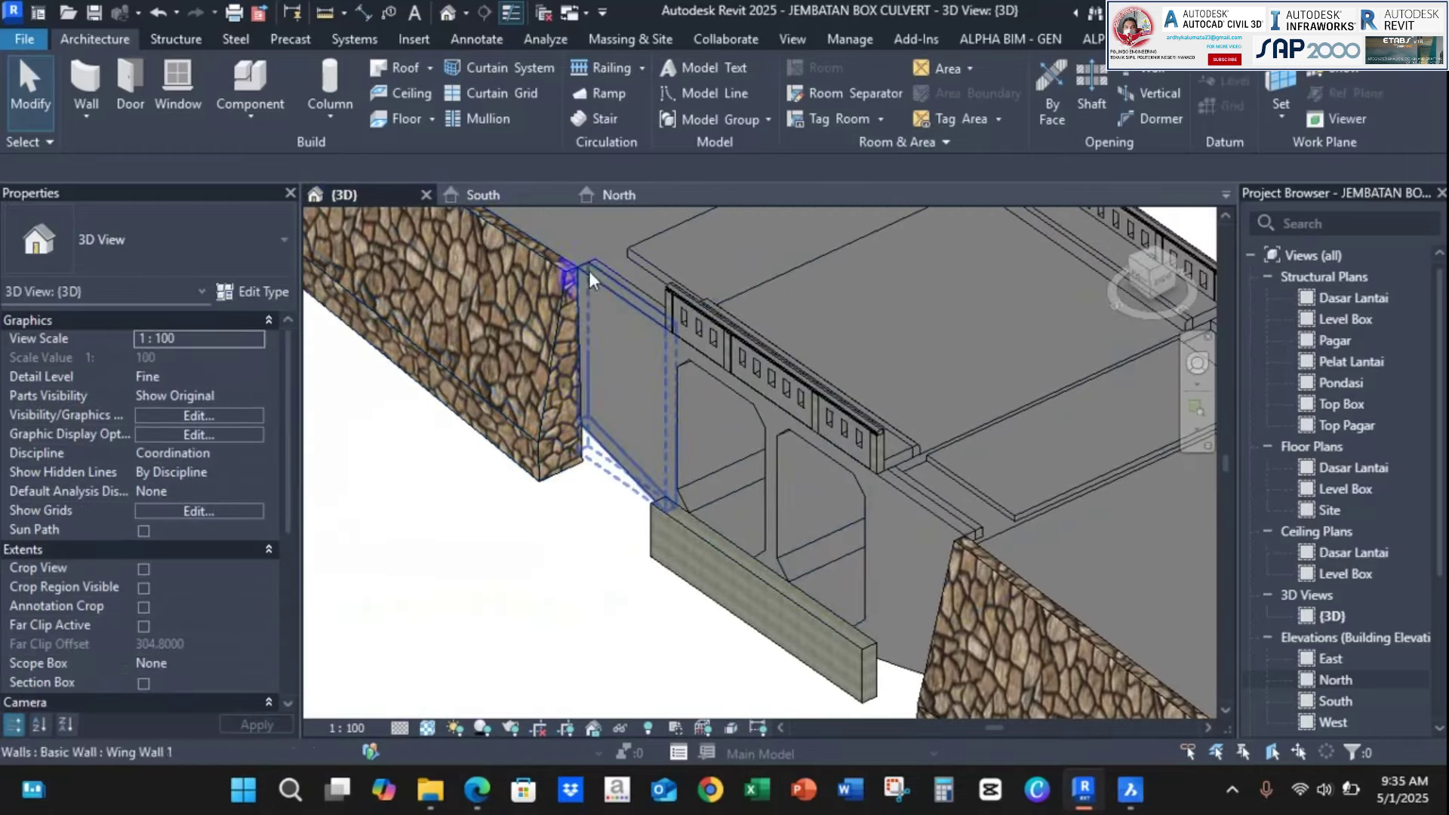
pyautogui.scroll(2, 639, 476)
pyautogui.moveTo(638, 476); pyautogui.dragTo(654, 535, button='middle')
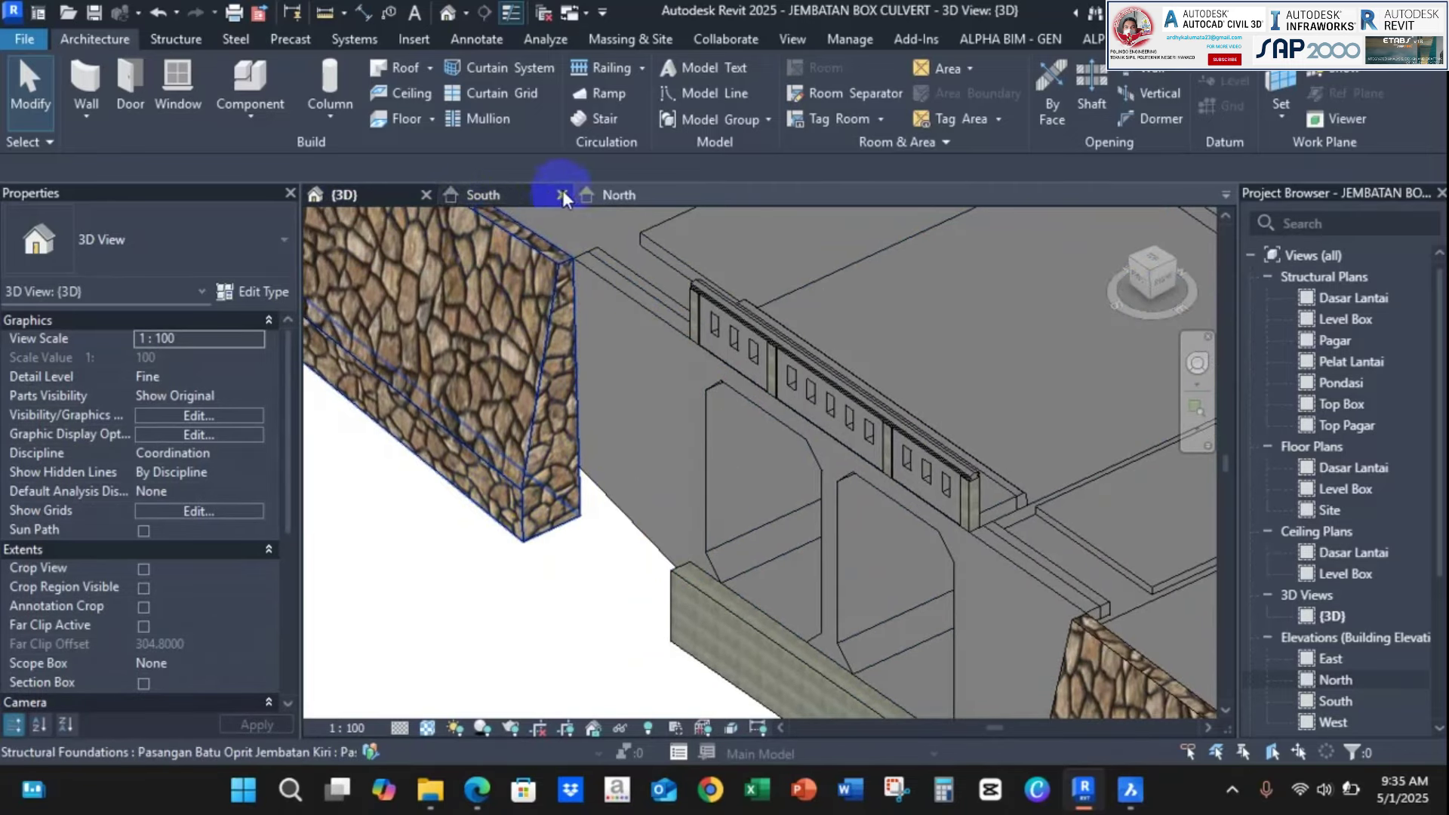
pyautogui.click(628, 196)
pyautogui.click(520, 195)
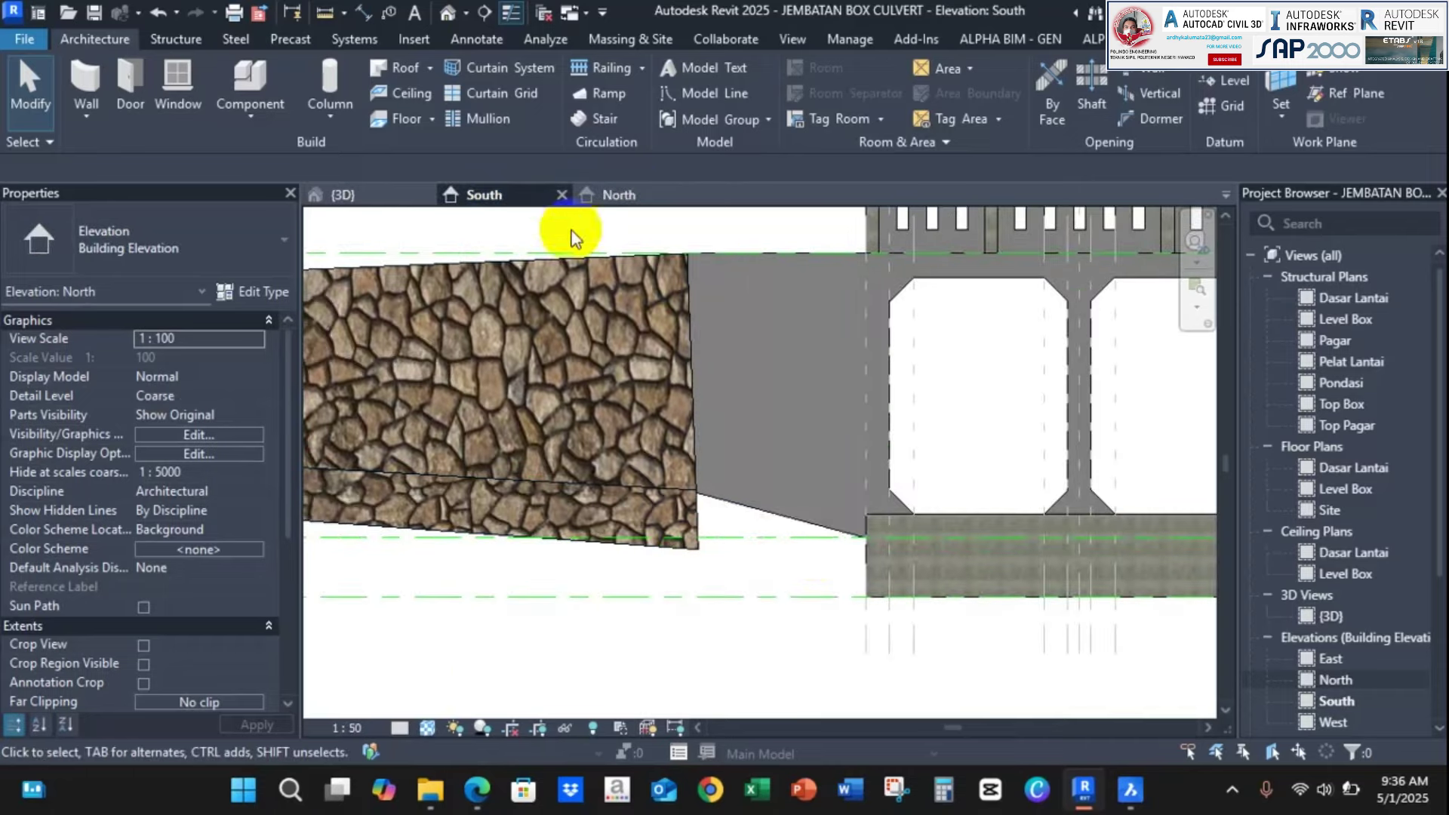
pyautogui.scroll(1, 808, 550)
pyautogui.moveTo(806, 410); pyautogui.dragTo(692, 433, button='middle')
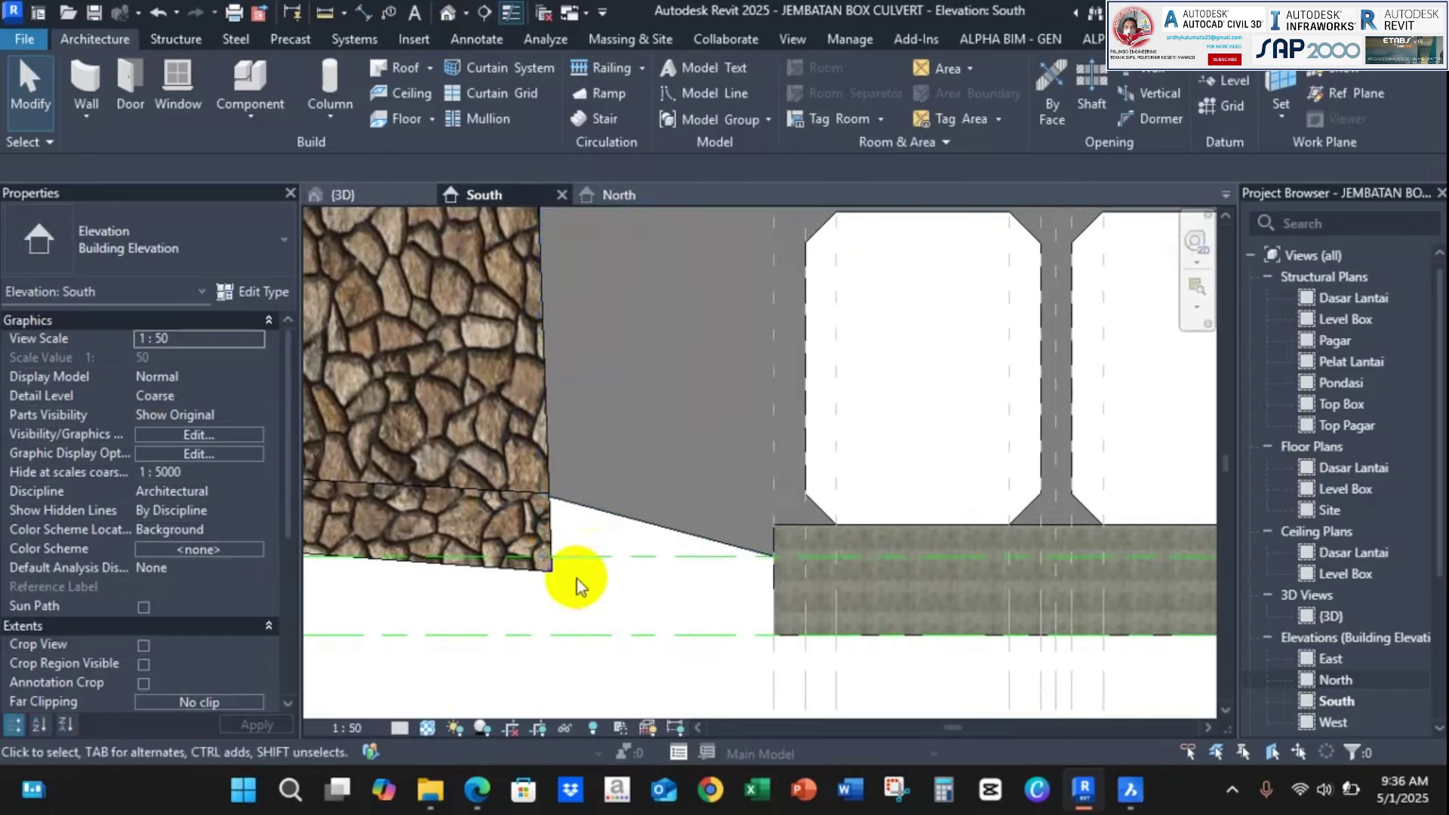
pyautogui.moveTo(577, 578); pyautogui.dragTo(740, 543, button='middle')
pyautogui.click(711, 507)
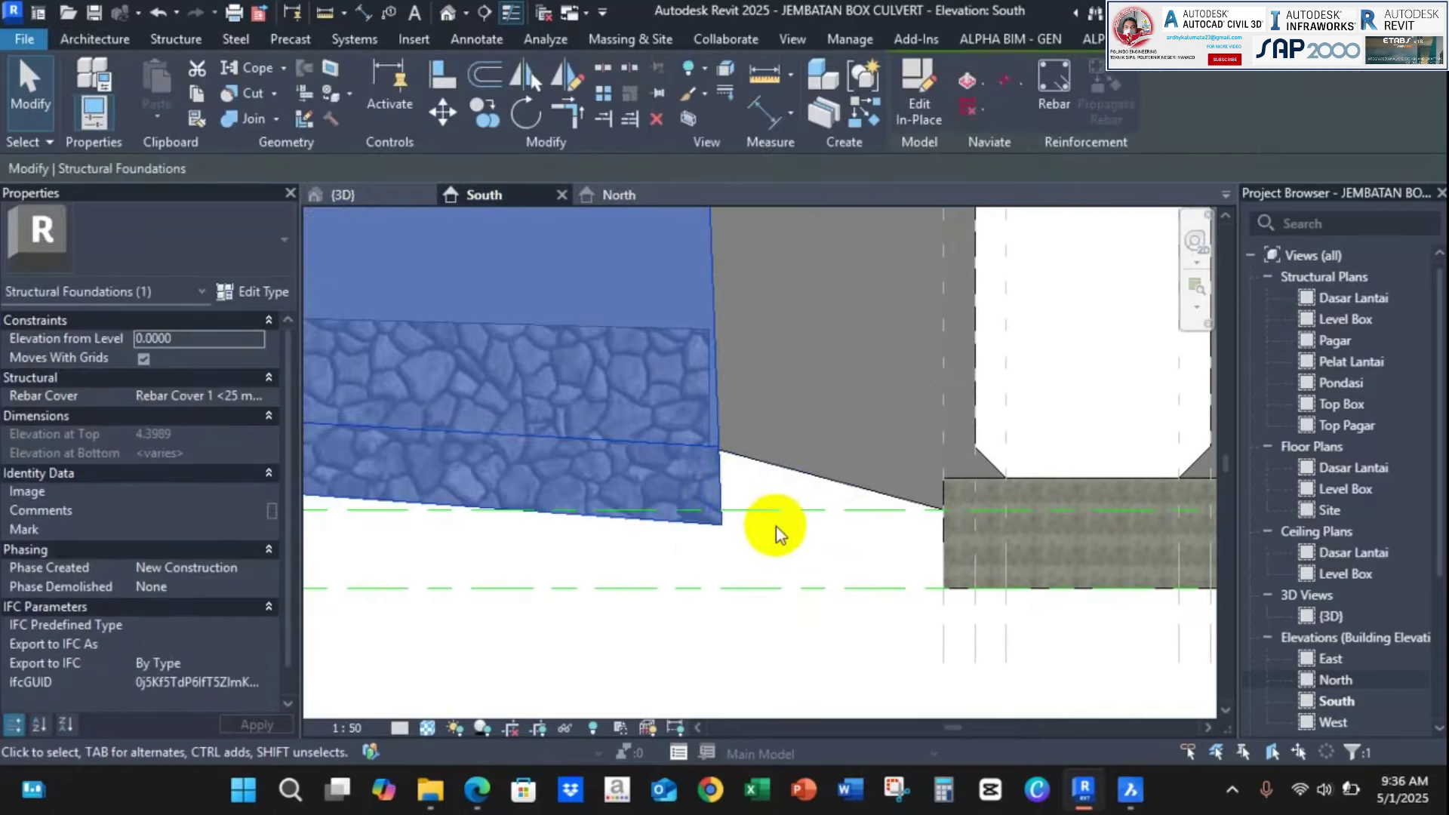
pyautogui.scroll(-3, 798, 533)
# Delete the right approach's stone walls and the left approach's far-side wall in 3D, keeping only the left approach's near-side wall
pyautogui.click(345, 195)
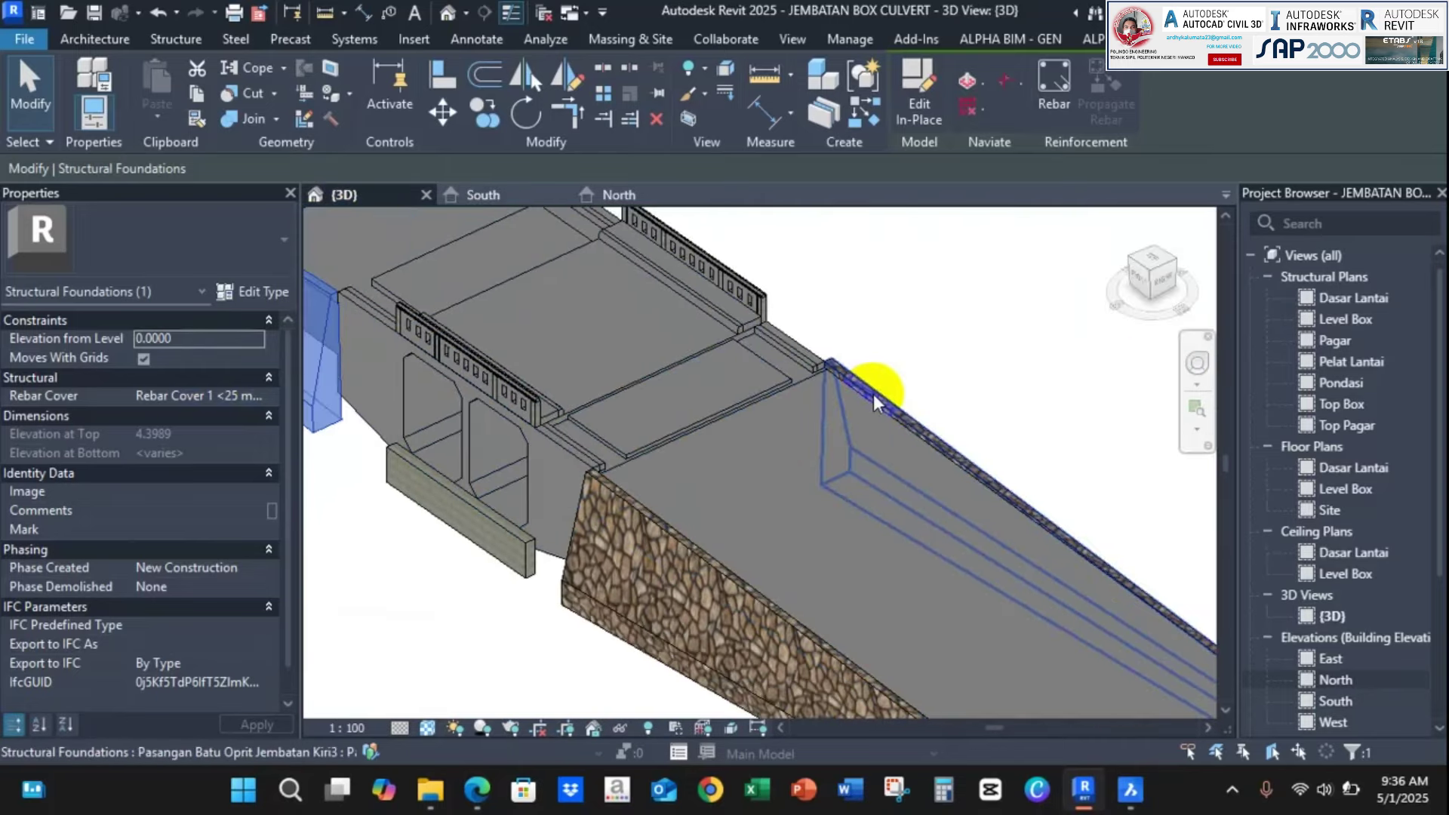
pyautogui.click(658, 543)
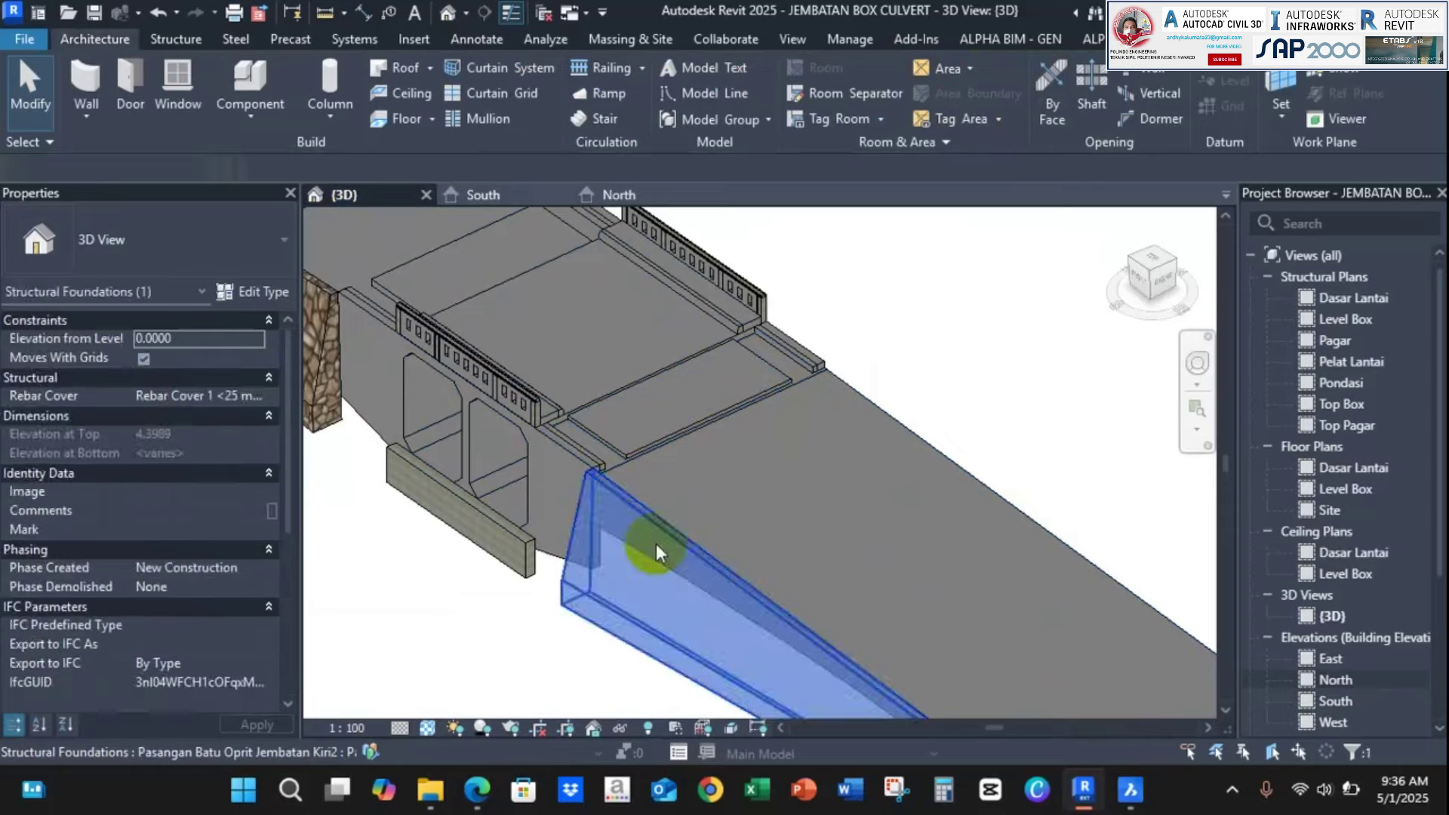
pyautogui.press('Delete')
pyautogui.moveTo(707, 443); pyautogui.dragTo(857, 653, button='middle')
pyautogui.click(688, 377)
pyautogui.press('Delete')
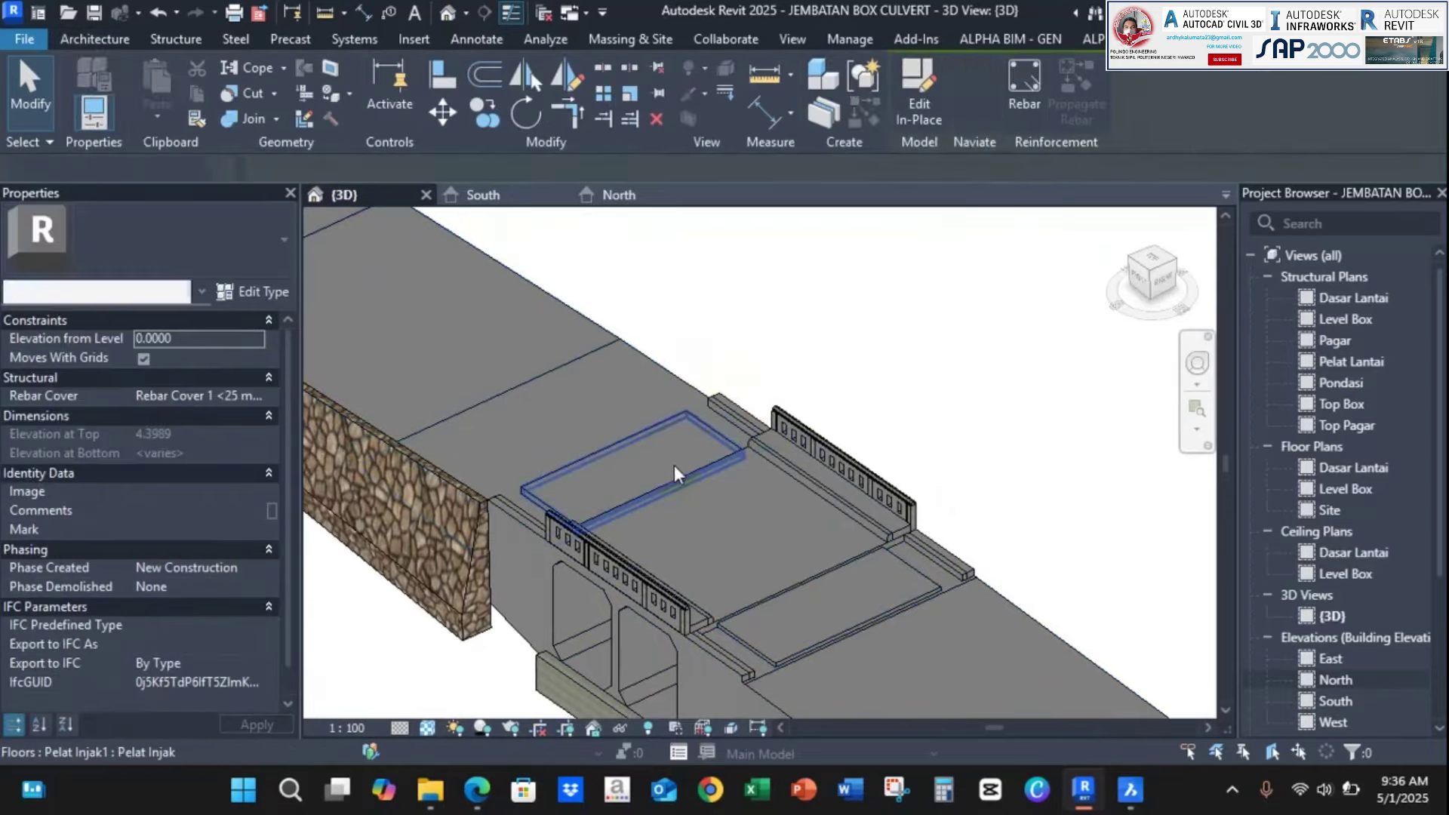
# Select the left approach's stone wall in 3D and examine its culvert-side base corner against the foundation levels in the South elevation
pyautogui.moveTo(674, 466); pyautogui.dragTo(935, 390, button='middle')
pyautogui.click(676, 517)
pyautogui.click(490, 198)
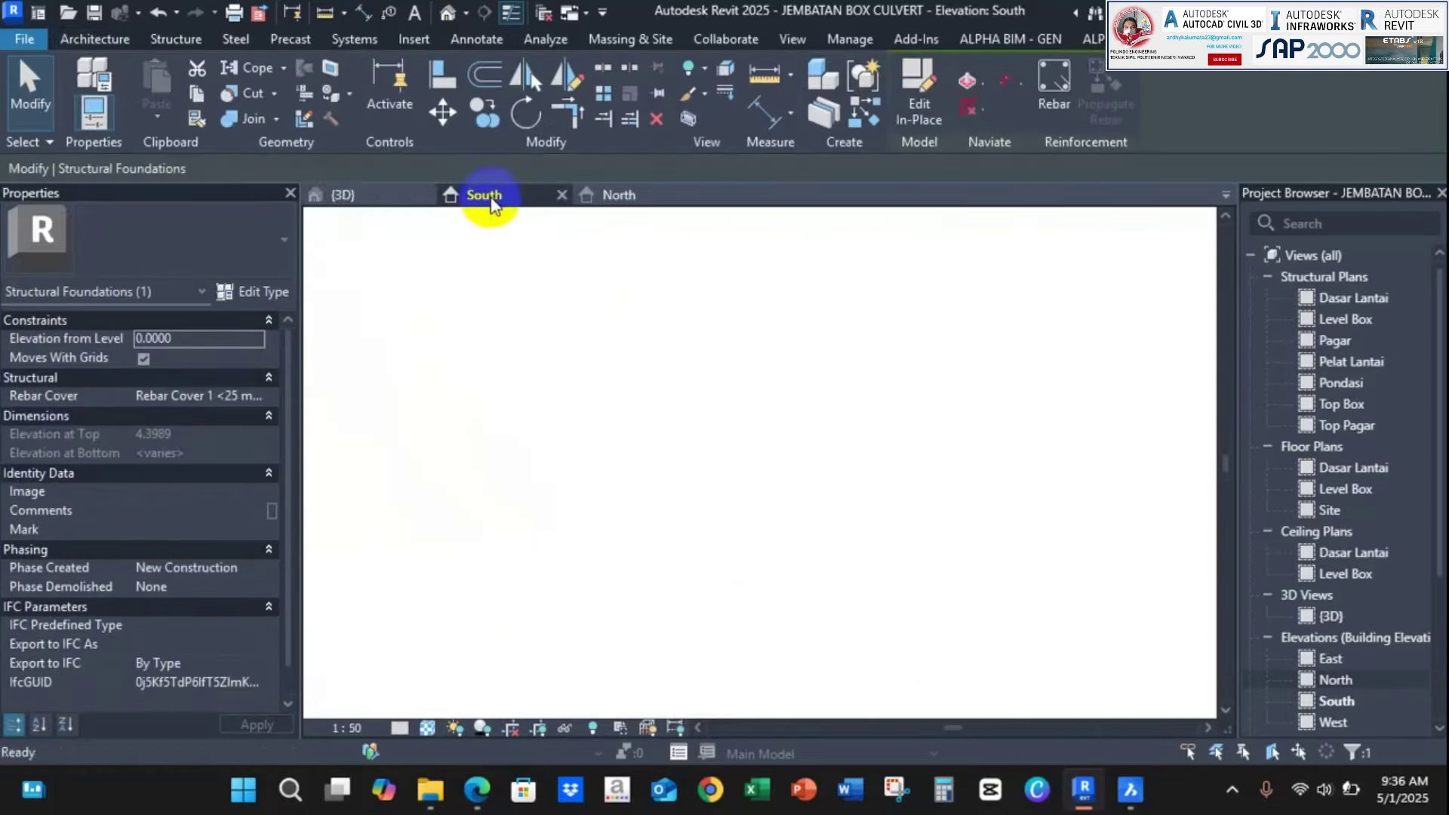
pyautogui.scroll(10, 611, 475)
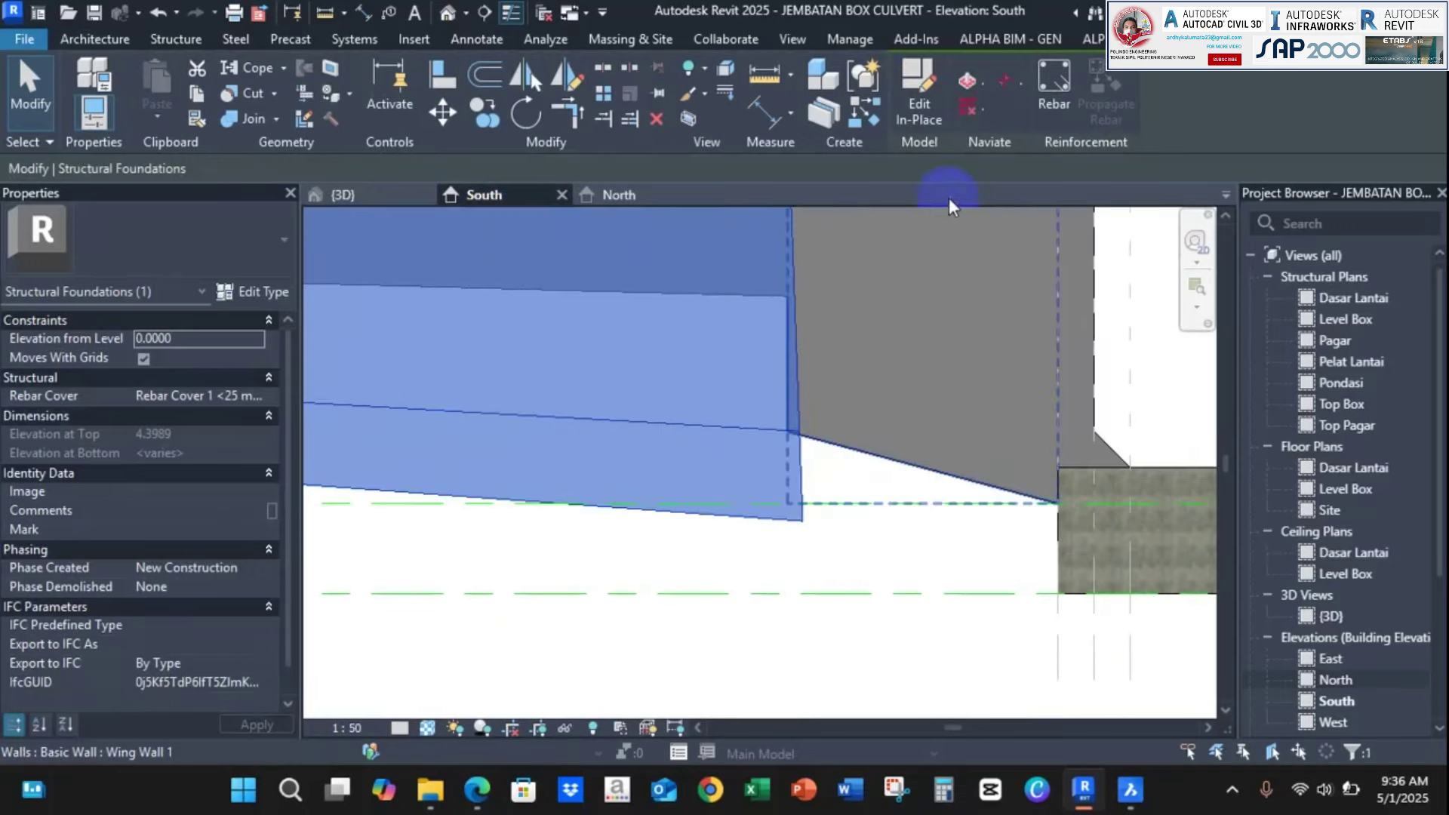
pyautogui.scroll(-2, 847, 471)
pyautogui.click(808, 502)
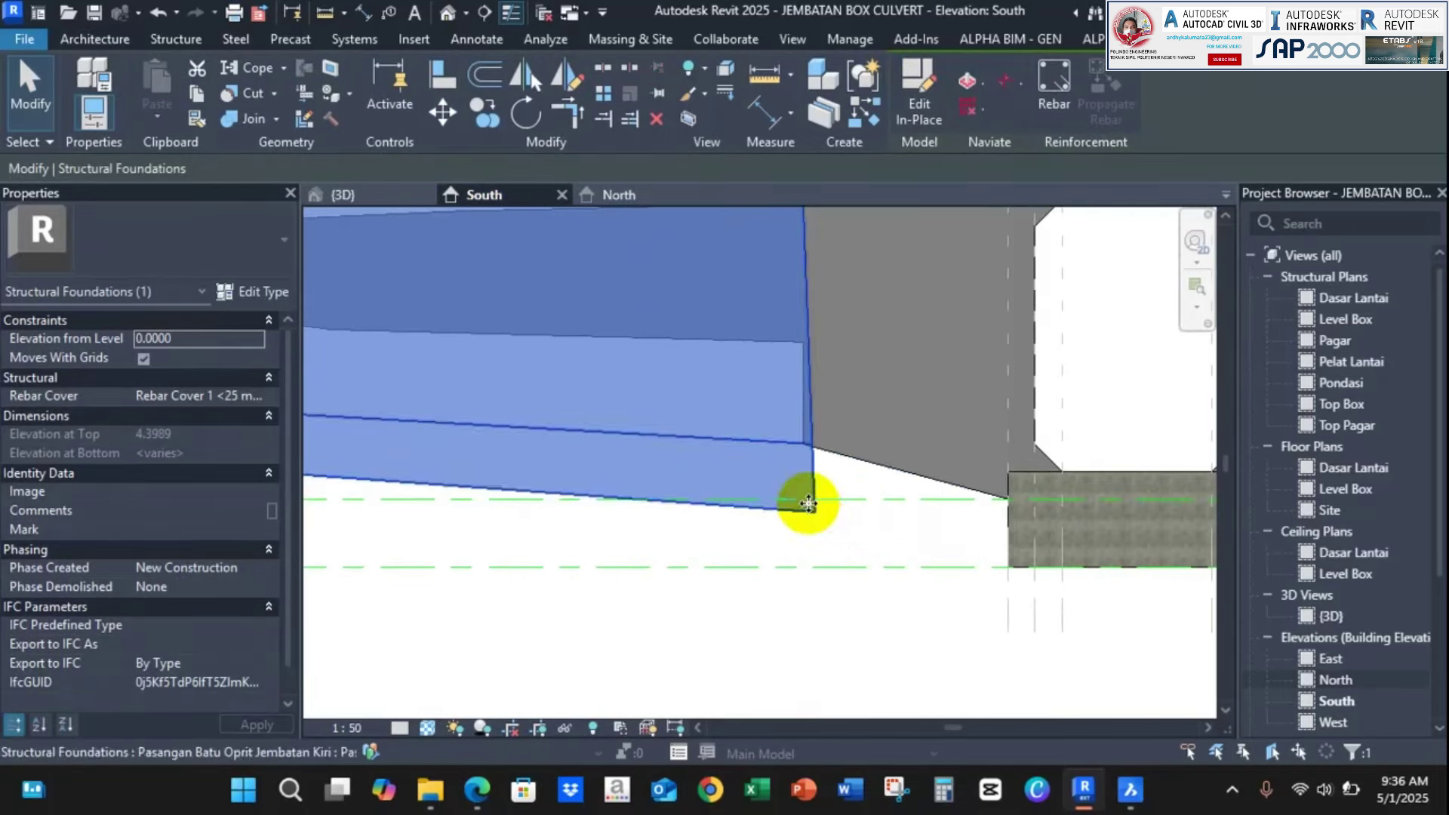
pyautogui.moveTo(809, 501); pyautogui.dragTo(965, 504, button='middle')
pyautogui.moveTo(1077, 526); pyautogui.dragTo(839, 554, button='middle')
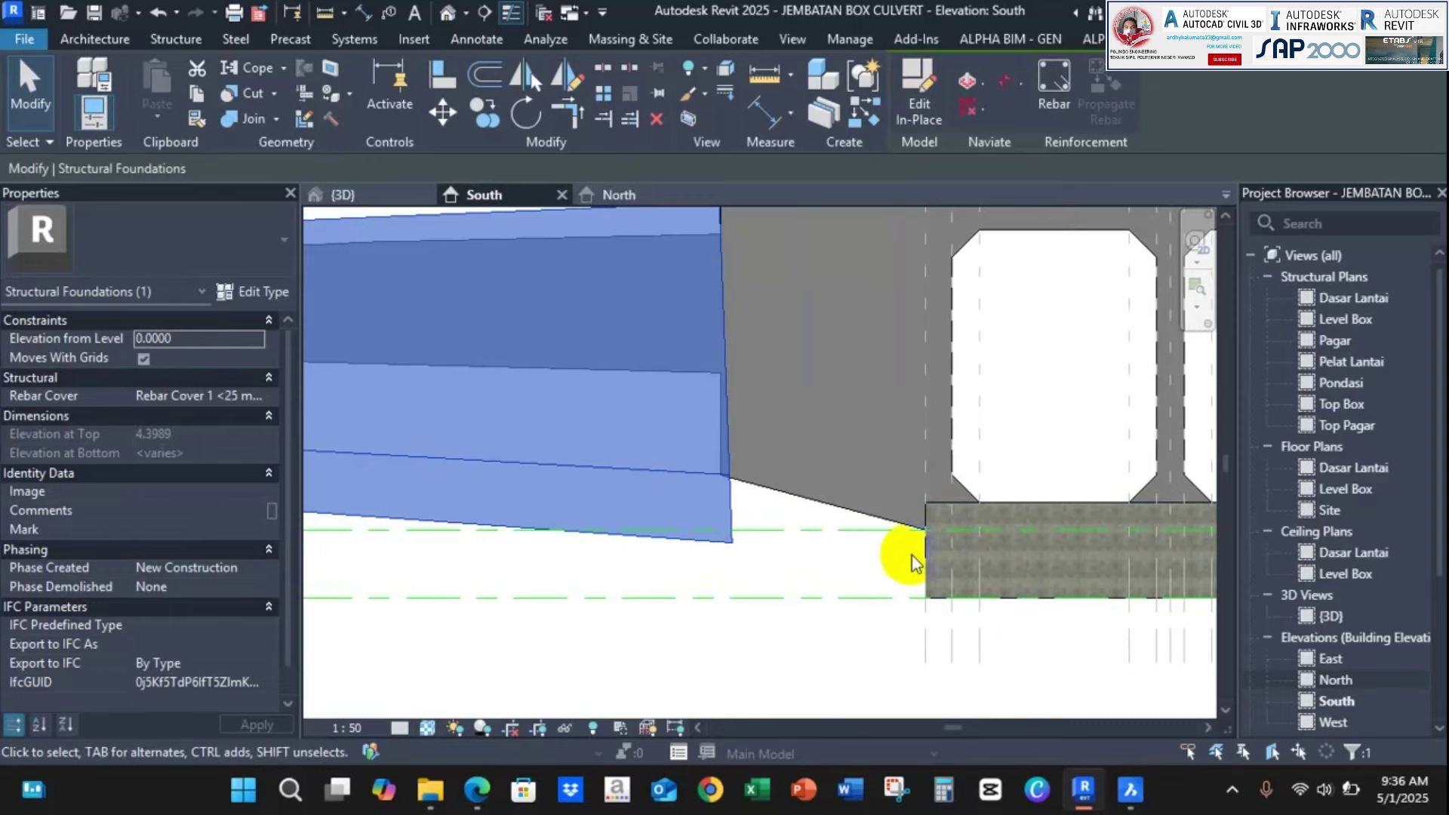
pyautogui.scroll(1, 829, 546)
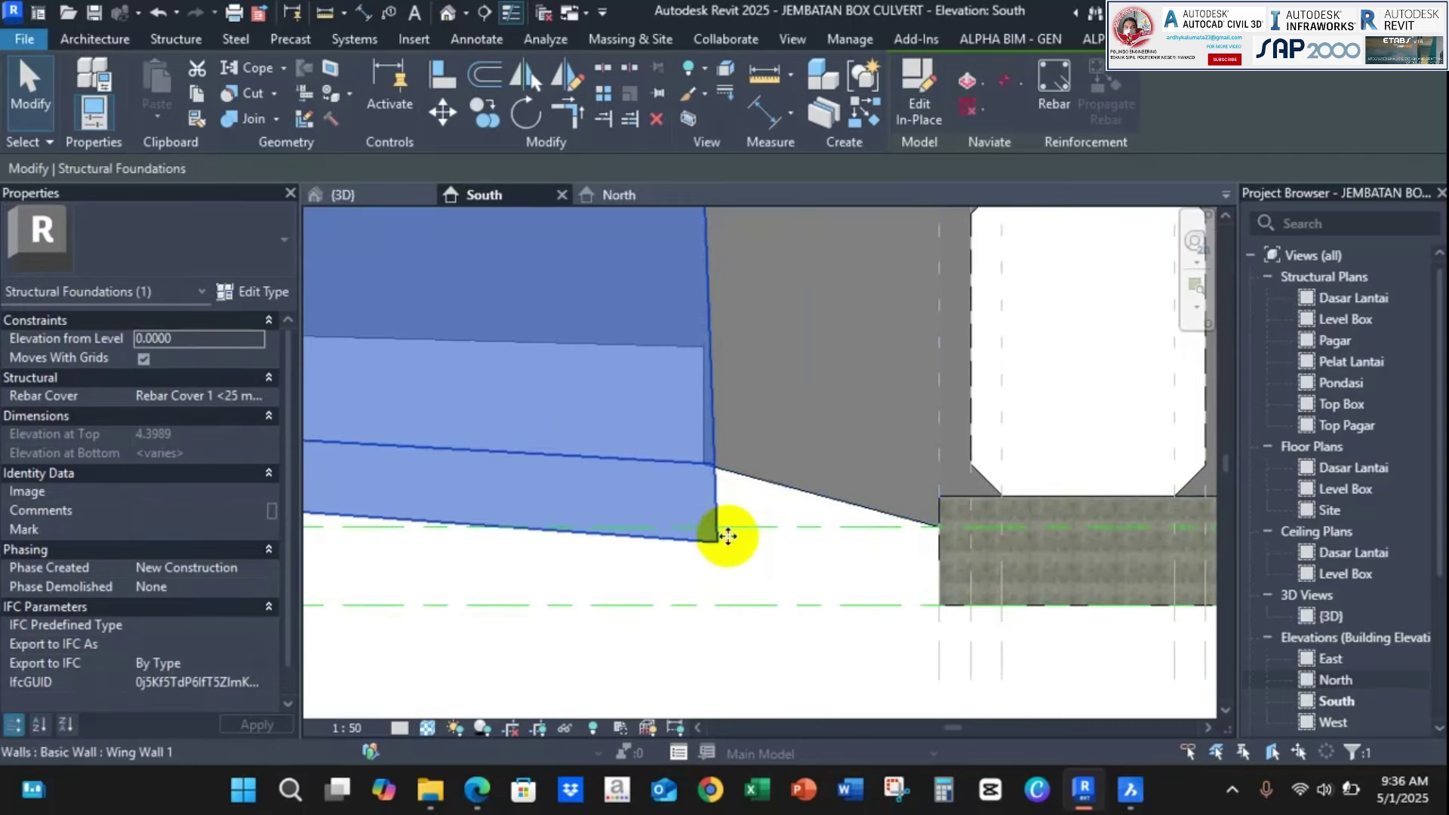
pyautogui.scroll(-4, 857, 499)
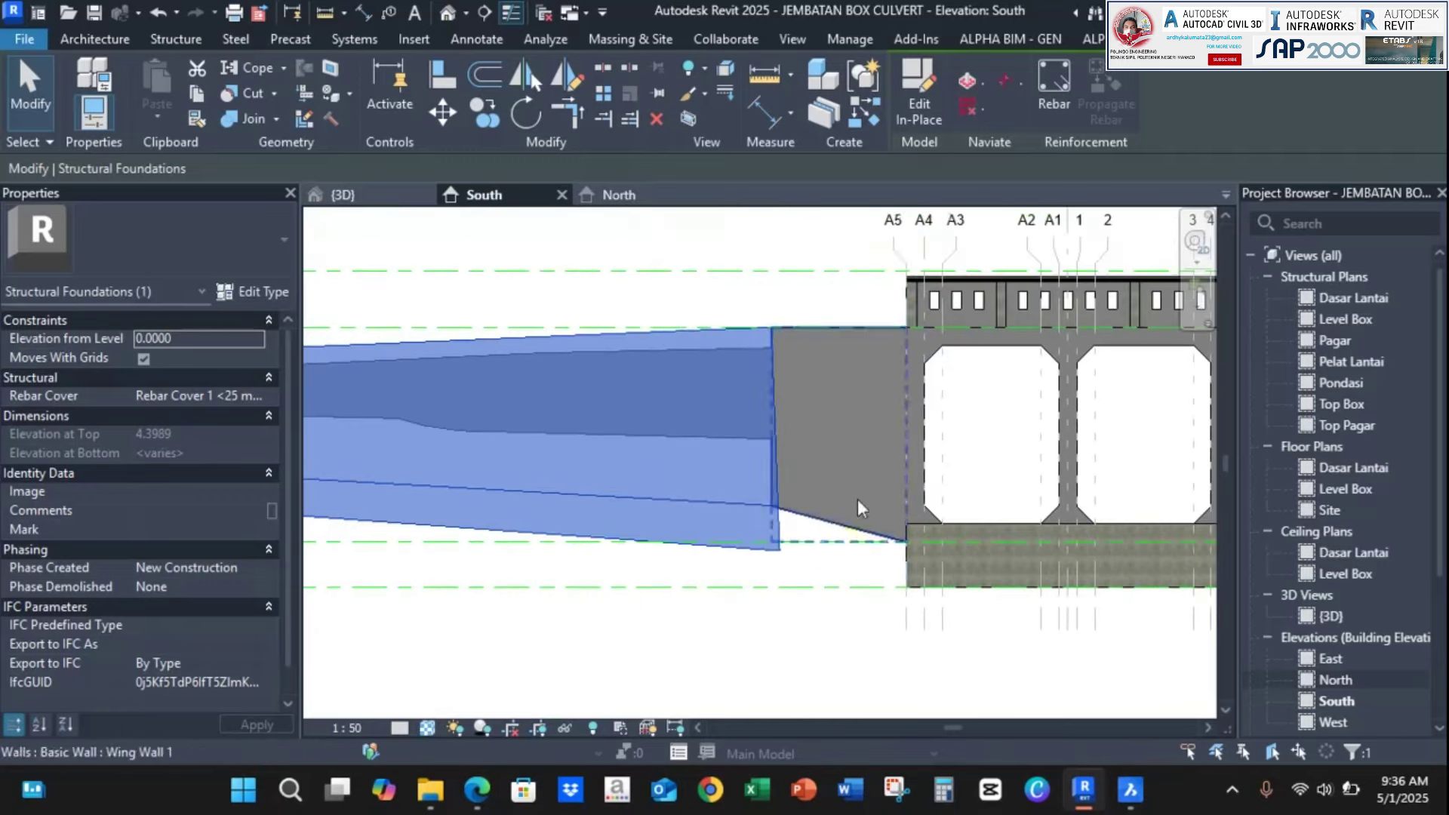
# Edit the stone wall in place and open the sketch of its swept blend's Profile 1 at the culvert-side end in 3D
pyautogui.click(919, 103)
pyautogui.click(777, 538)
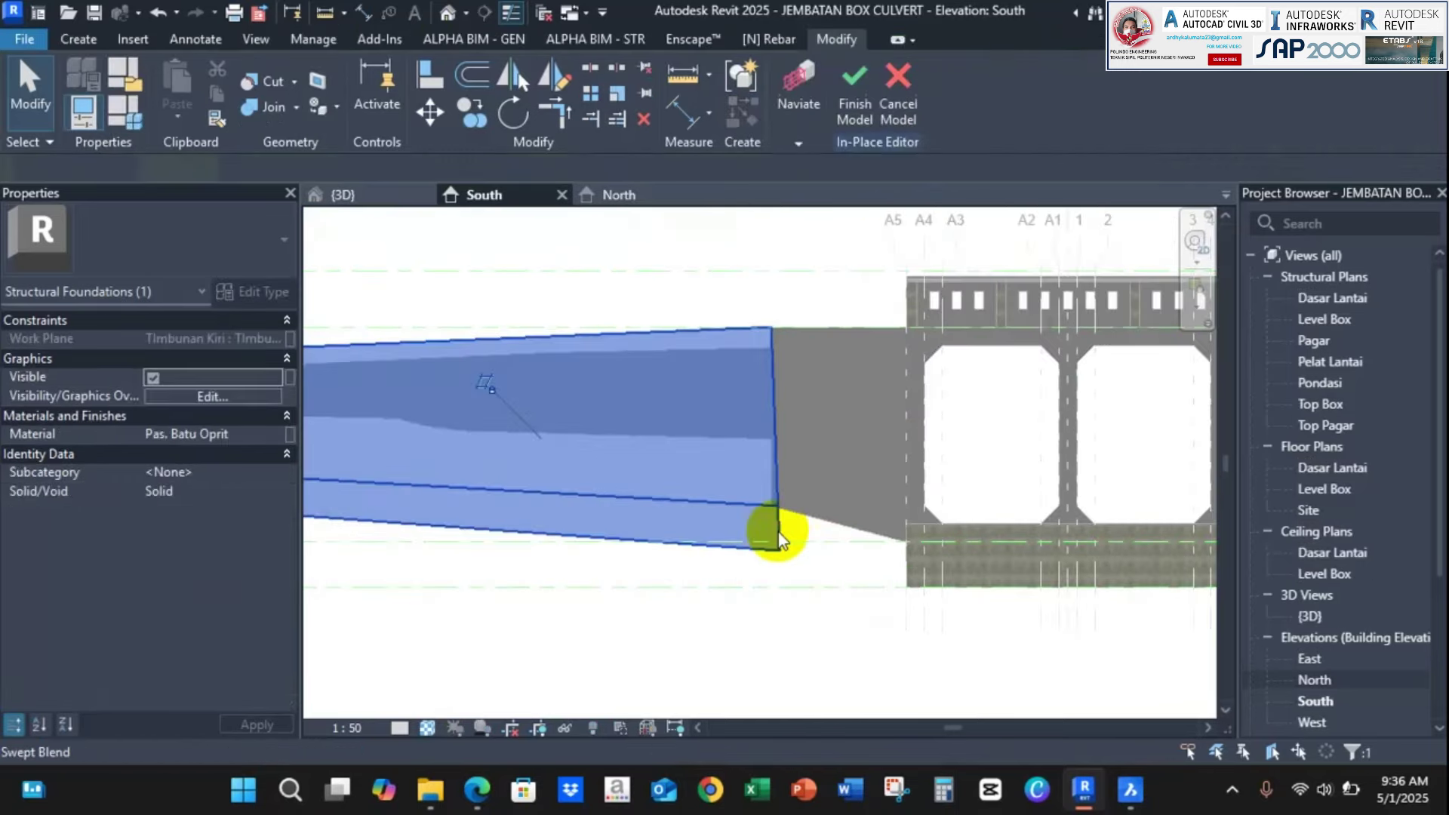
pyautogui.click(821, 98)
pyautogui.click(343, 195)
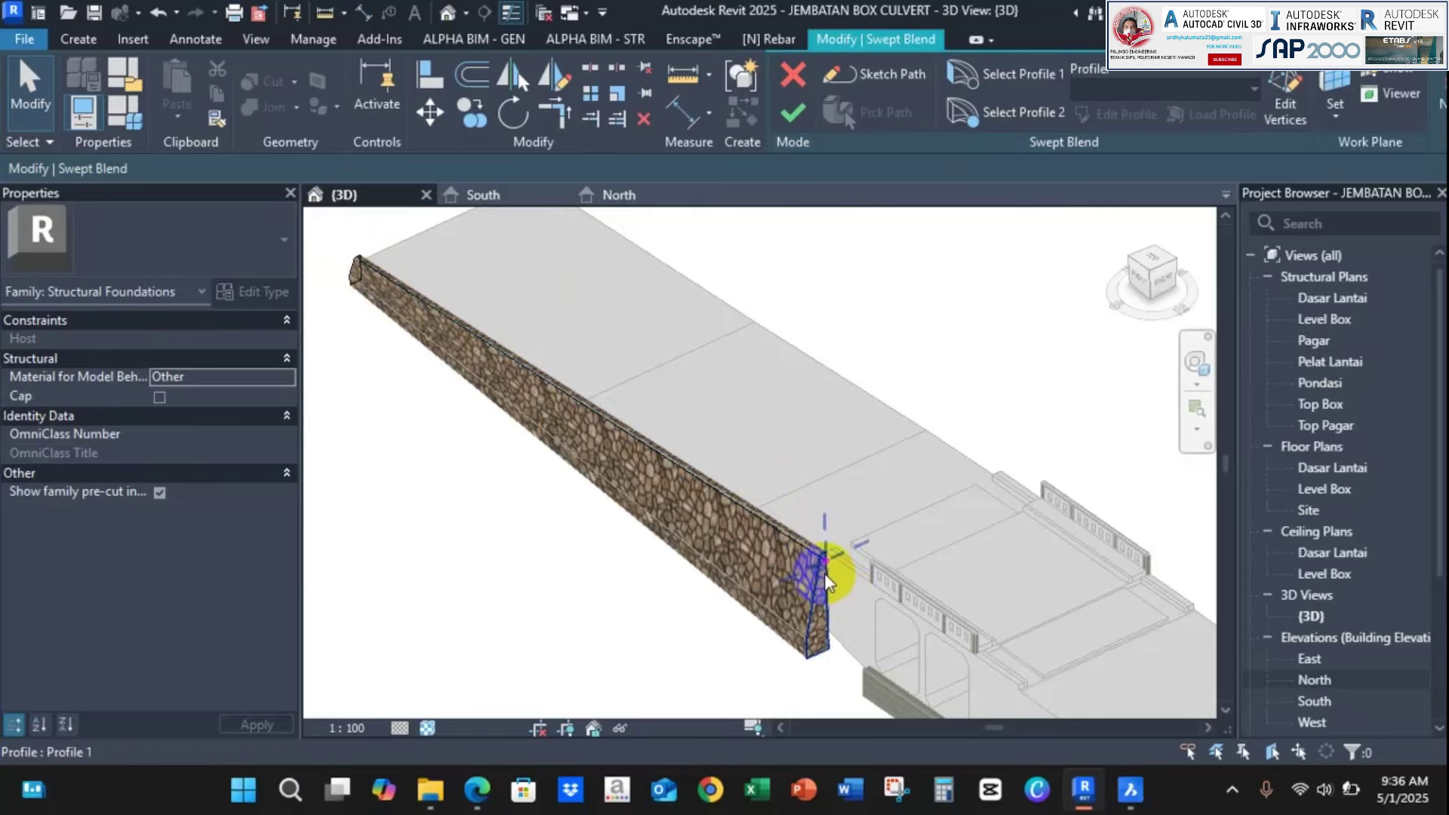
pyautogui.click(1009, 92)
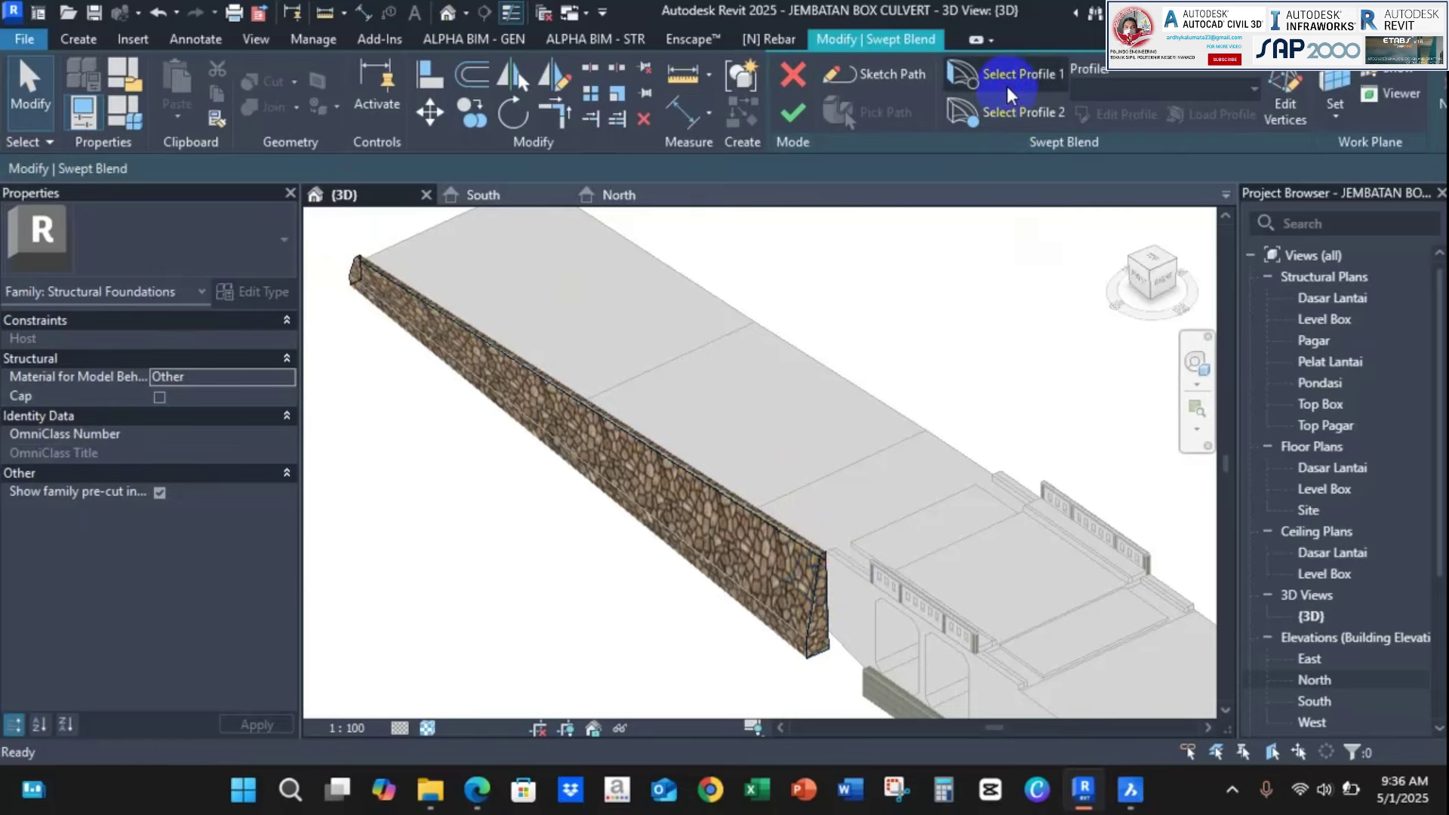
pyautogui.scroll(5, 698, 508)
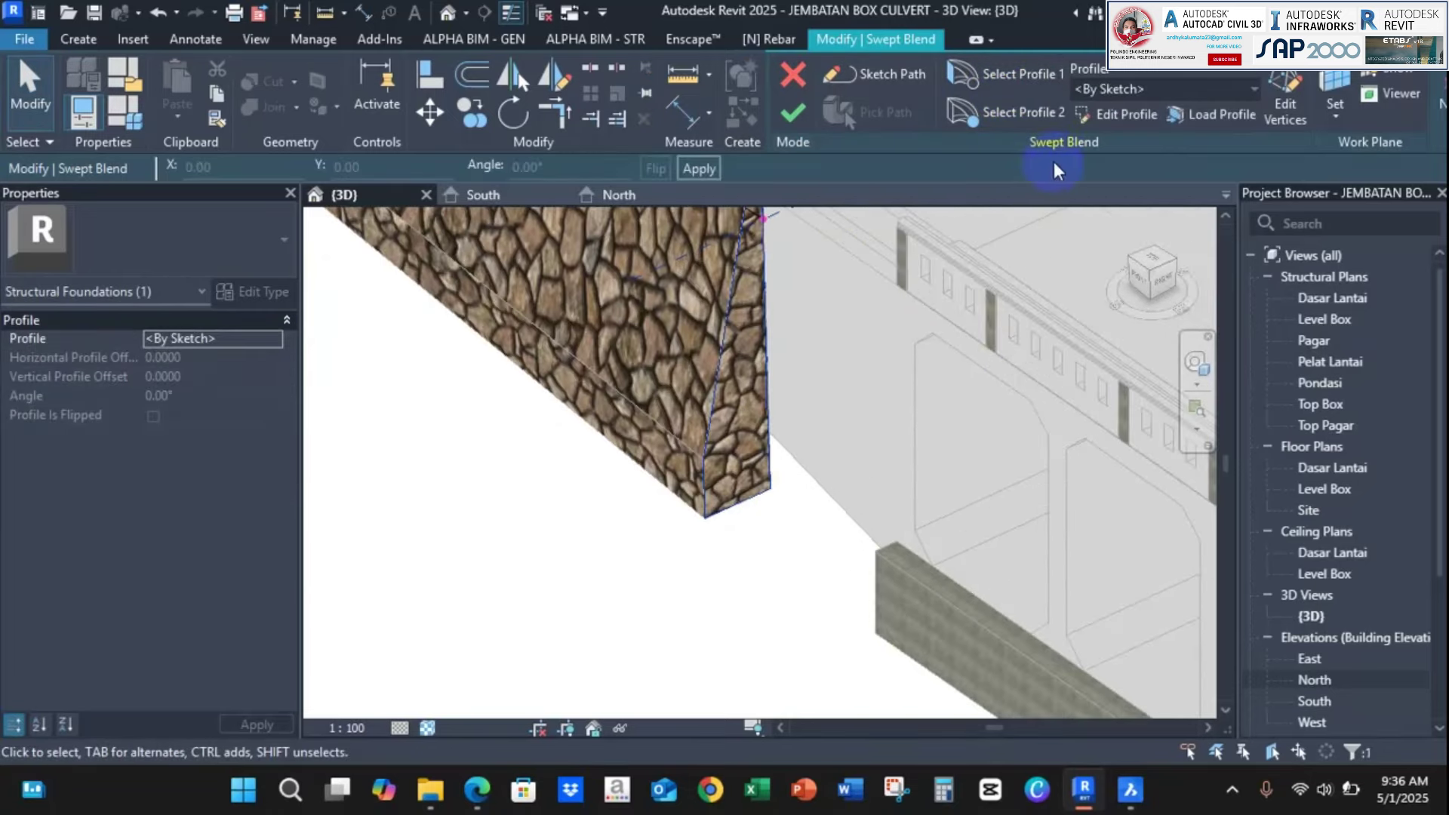
pyautogui.click(1128, 117)
# Try to measure and sketch a line from the profile's lower end in the South elevation
pyautogui.click(513, 201)
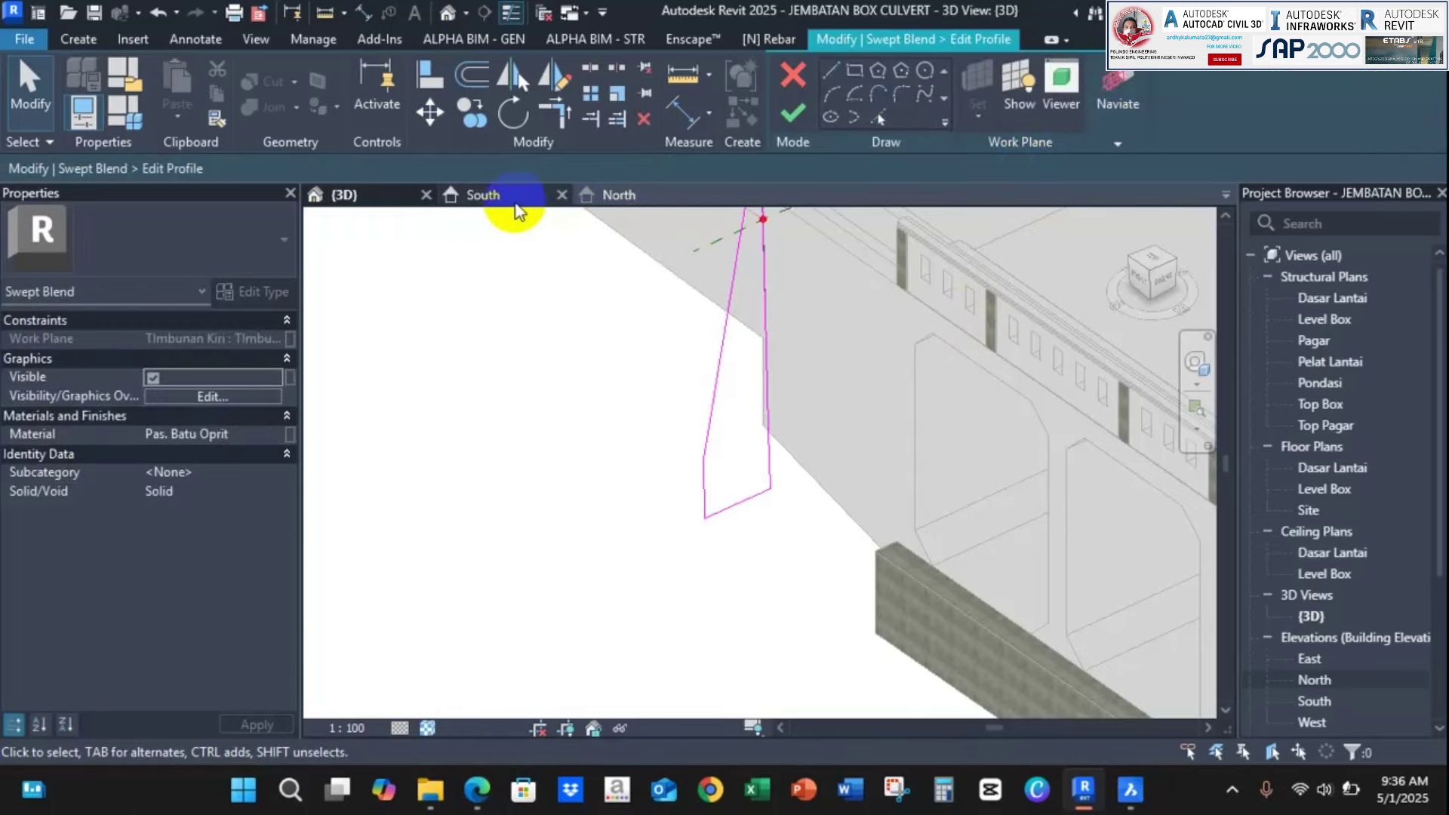
pyautogui.scroll(5, 830, 538)
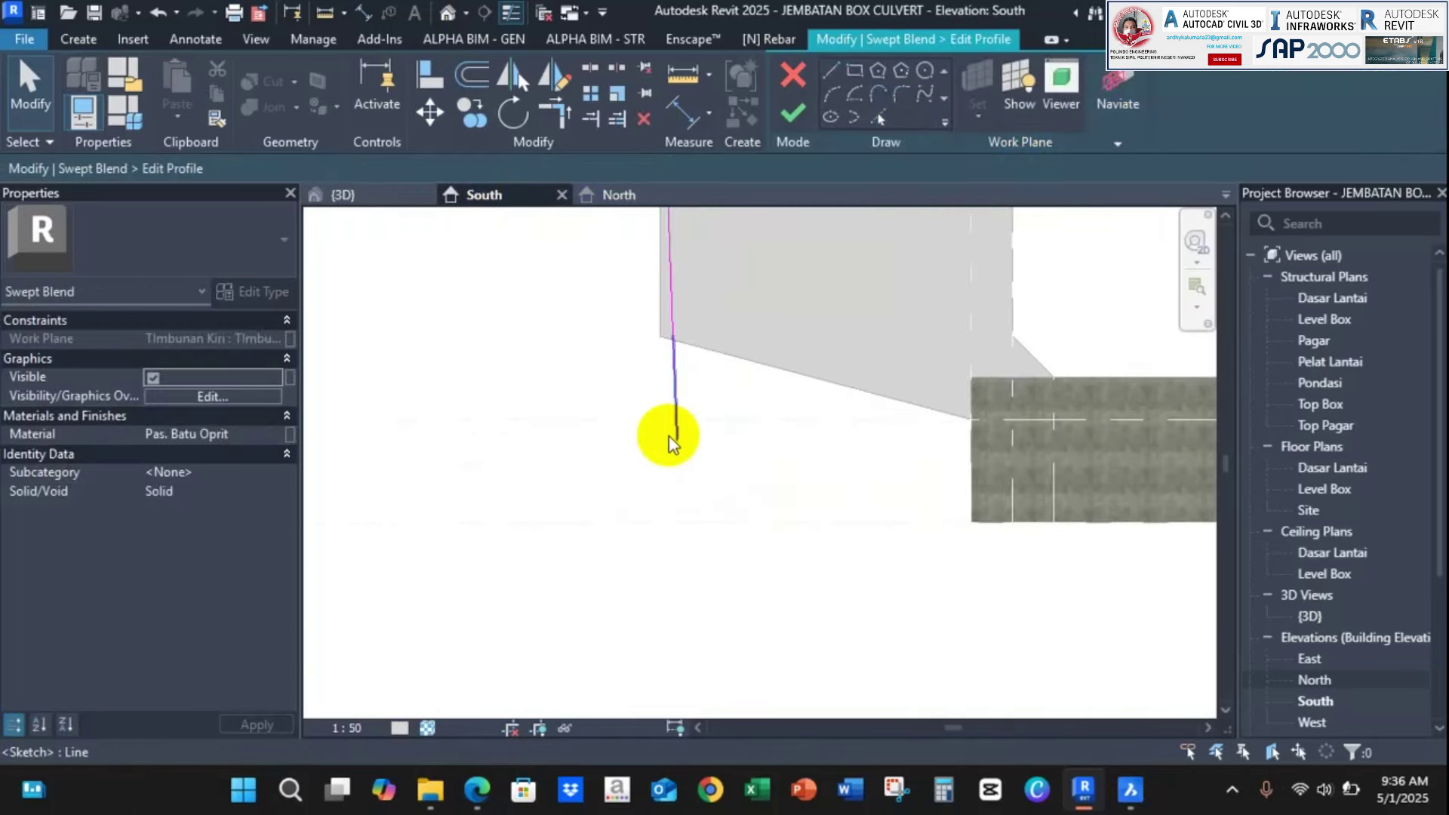
pyautogui.scroll(1, 702, 449)
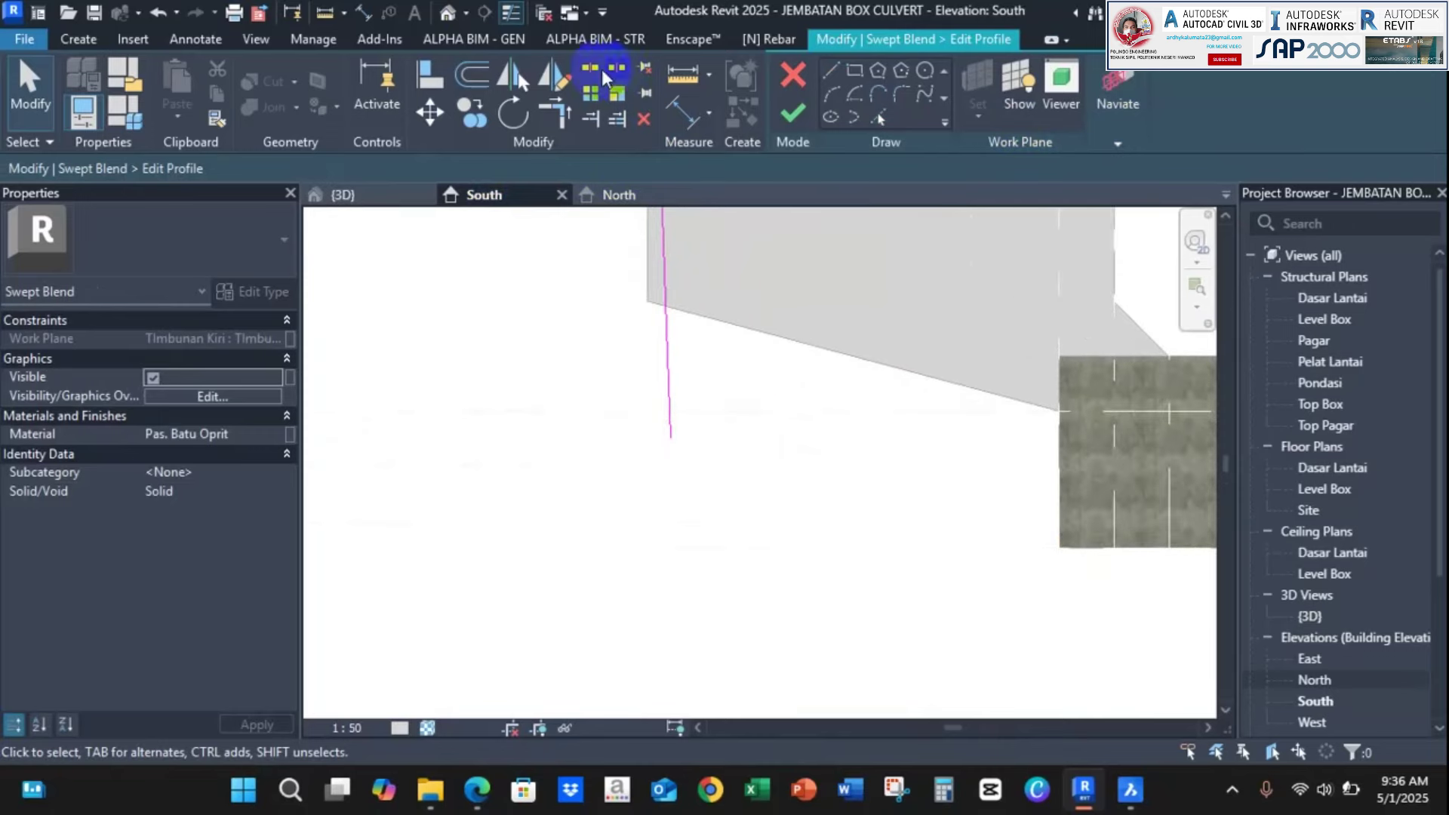
pyautogui.click(327, 15)
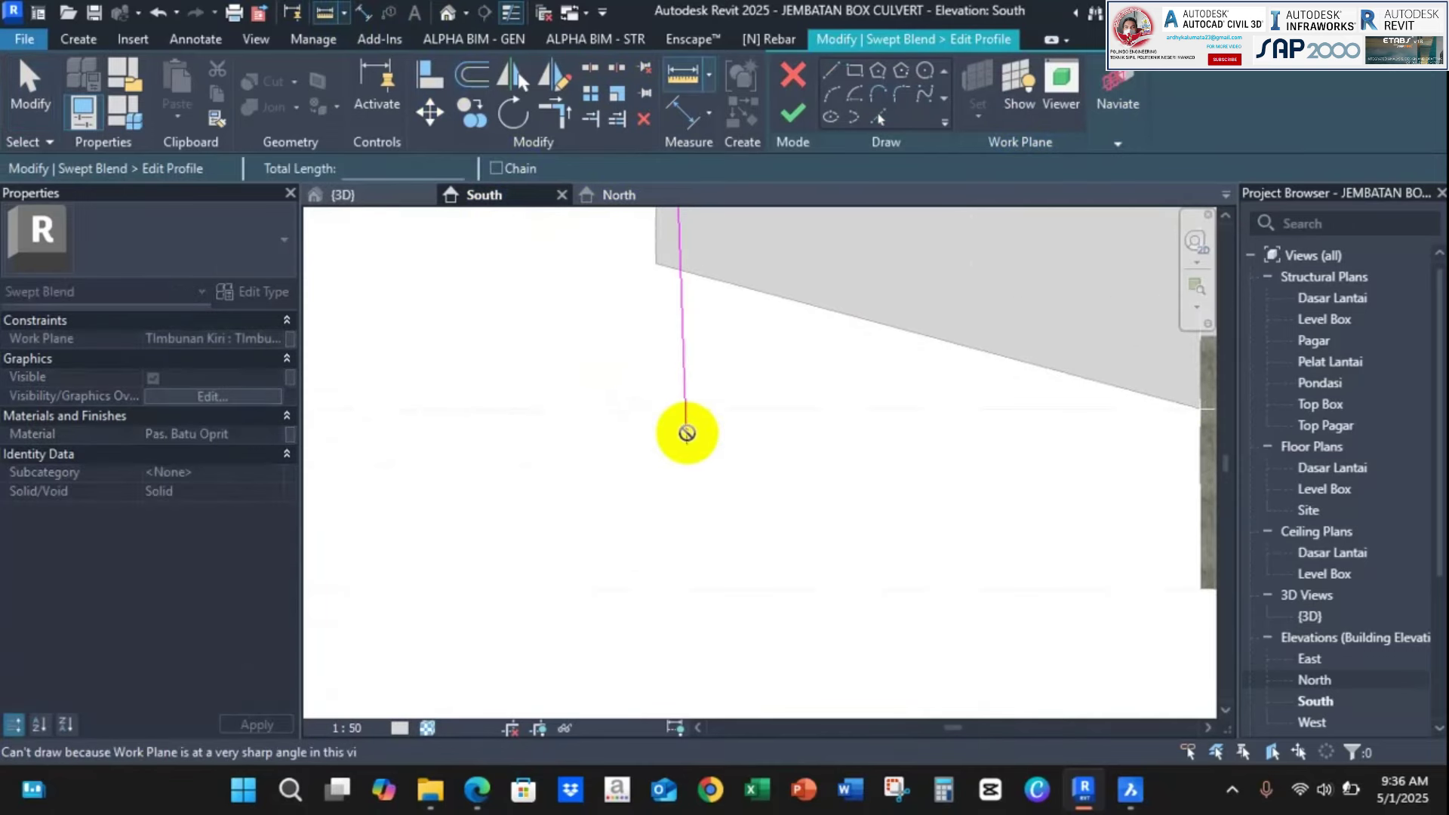
pyautogui.press('Escape')
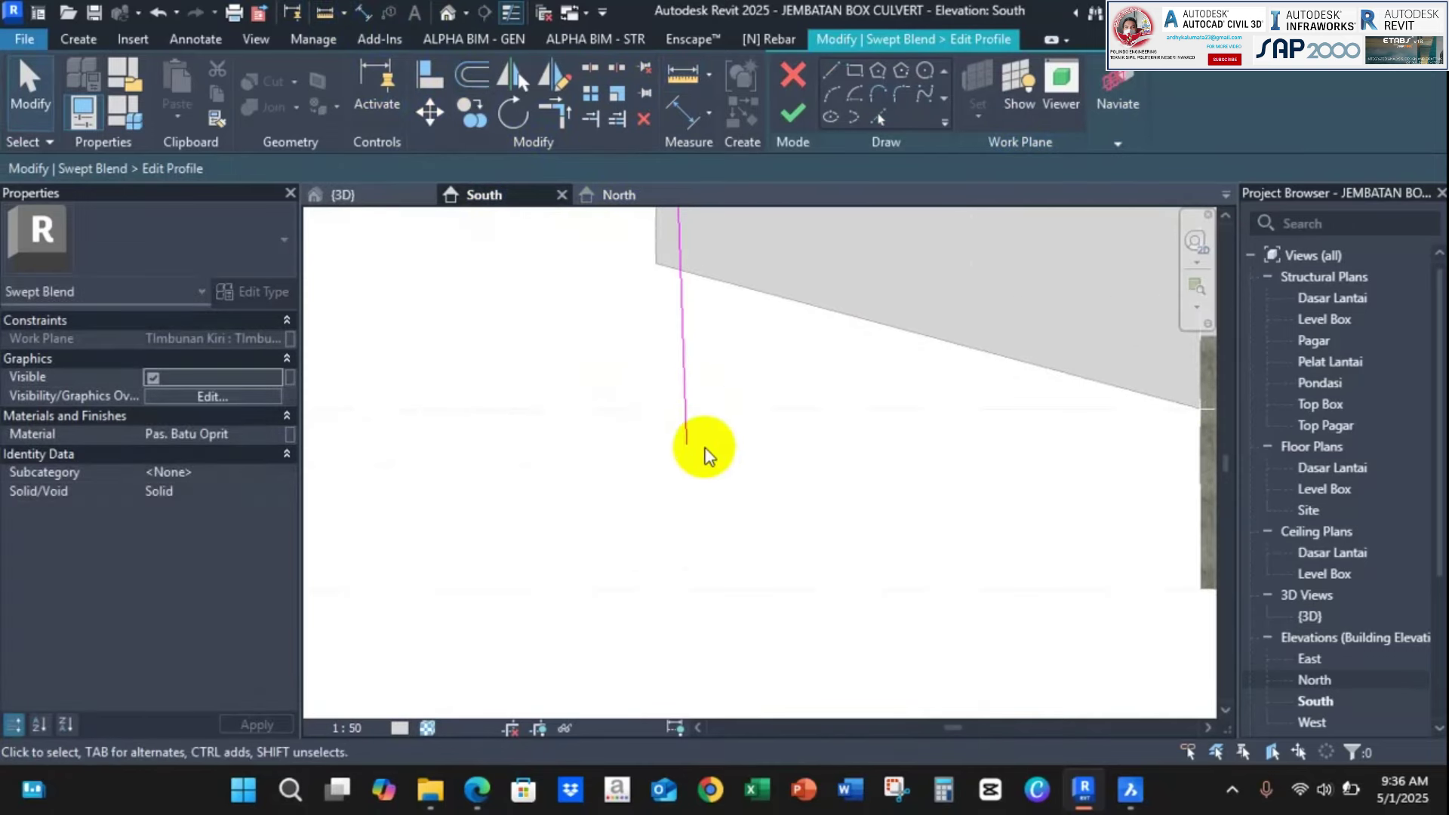
pyautogui.click(831, 70)
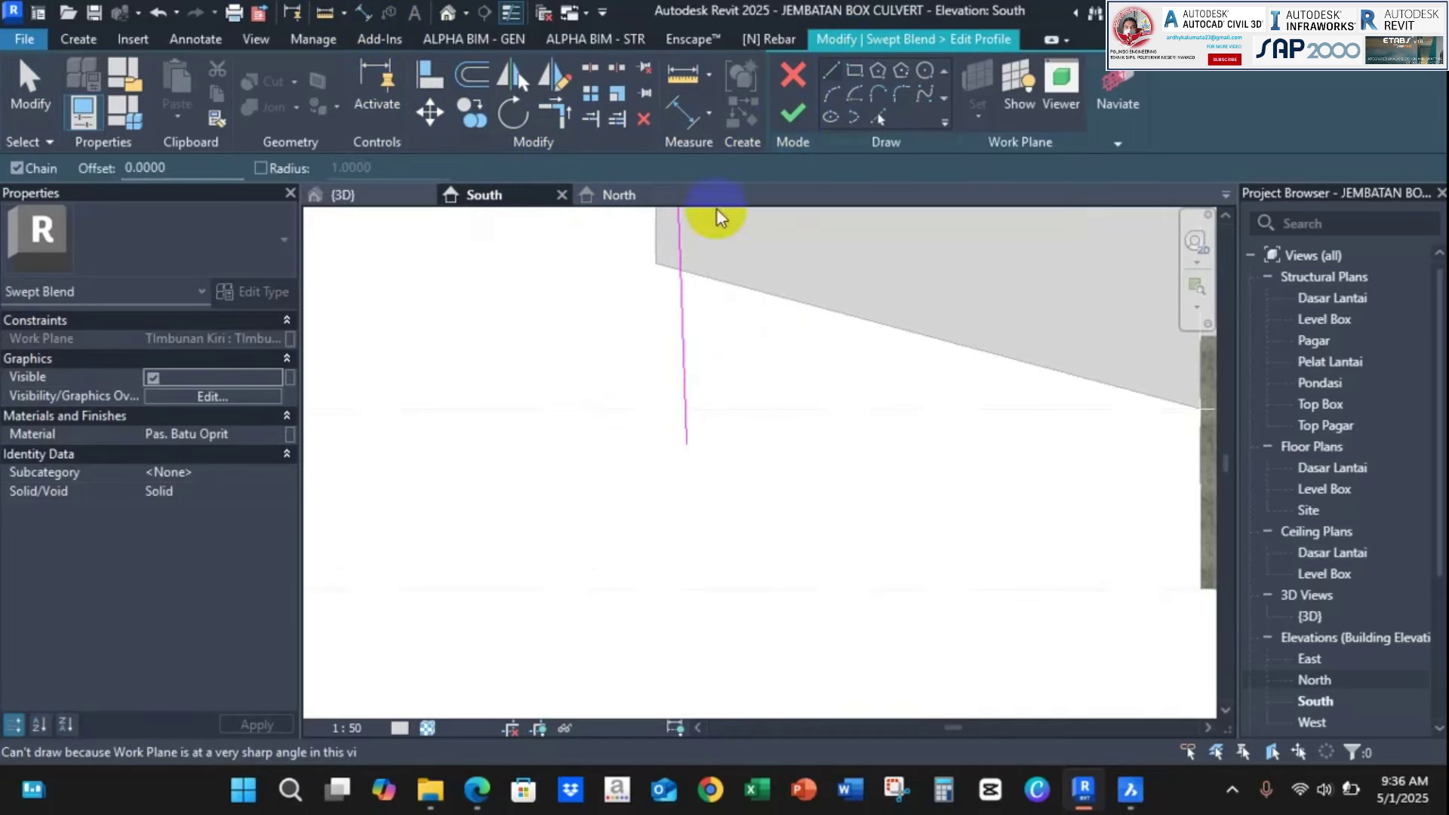
pyautogui.click(343, 194)
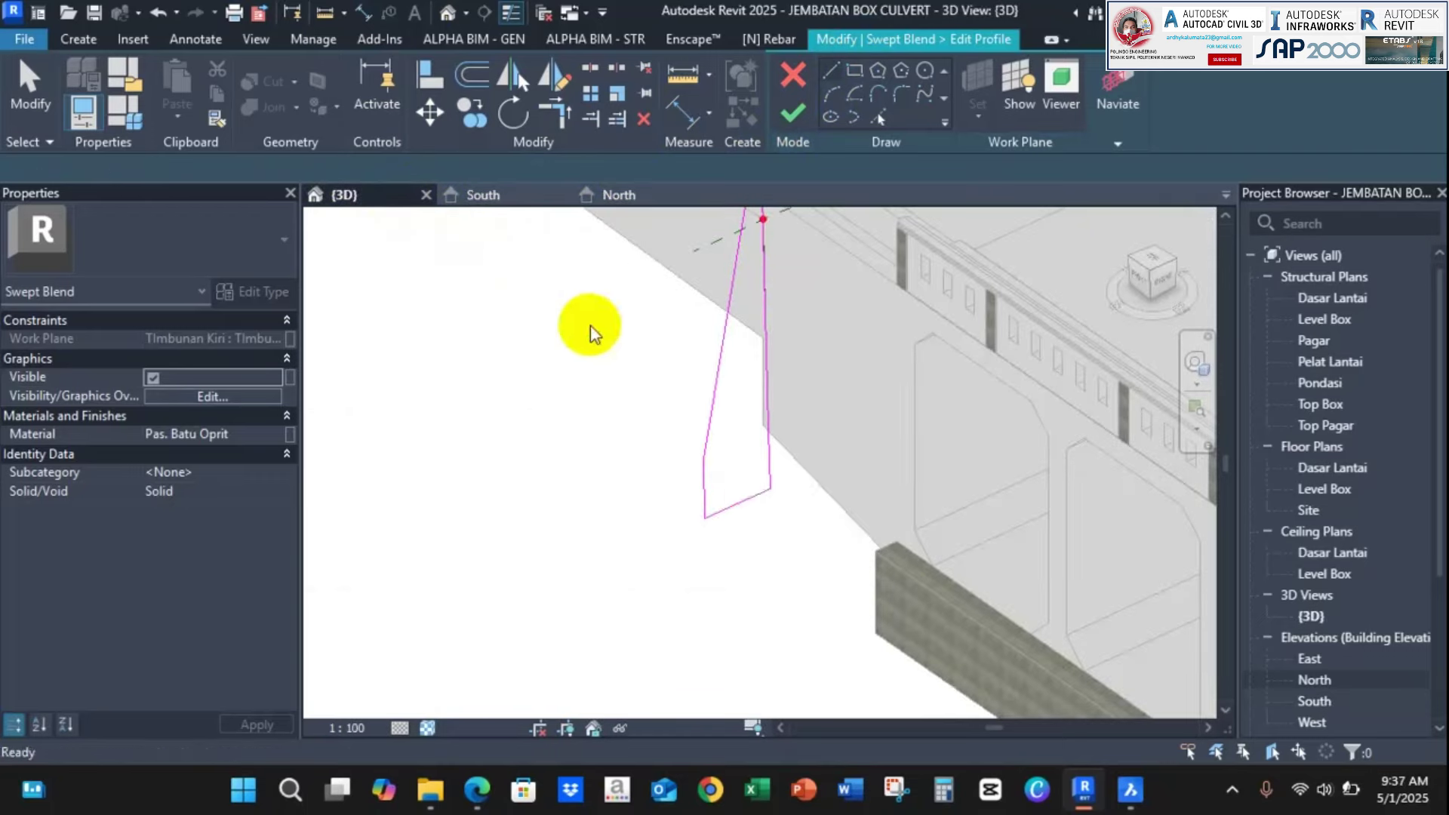
# Nudge the profile's base line up to the Pelat Lantai level, checking it in the South elevation, and finish the profile and swept blend
pyautogui.click(759, 489)
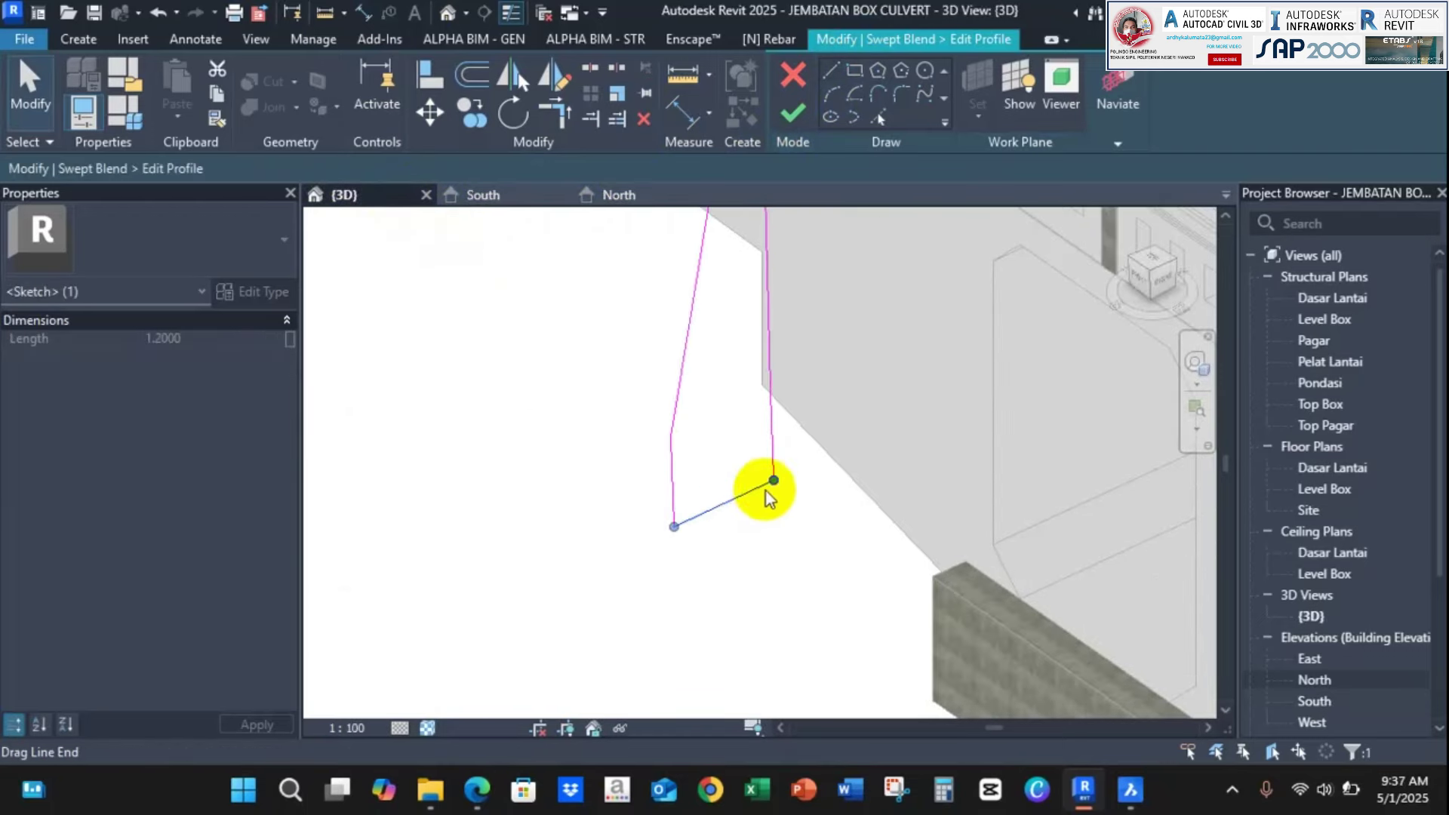
pyautogui.scroll(2, 773, 490)
pyautogui.press('Up')
pyautogui.press('Up')
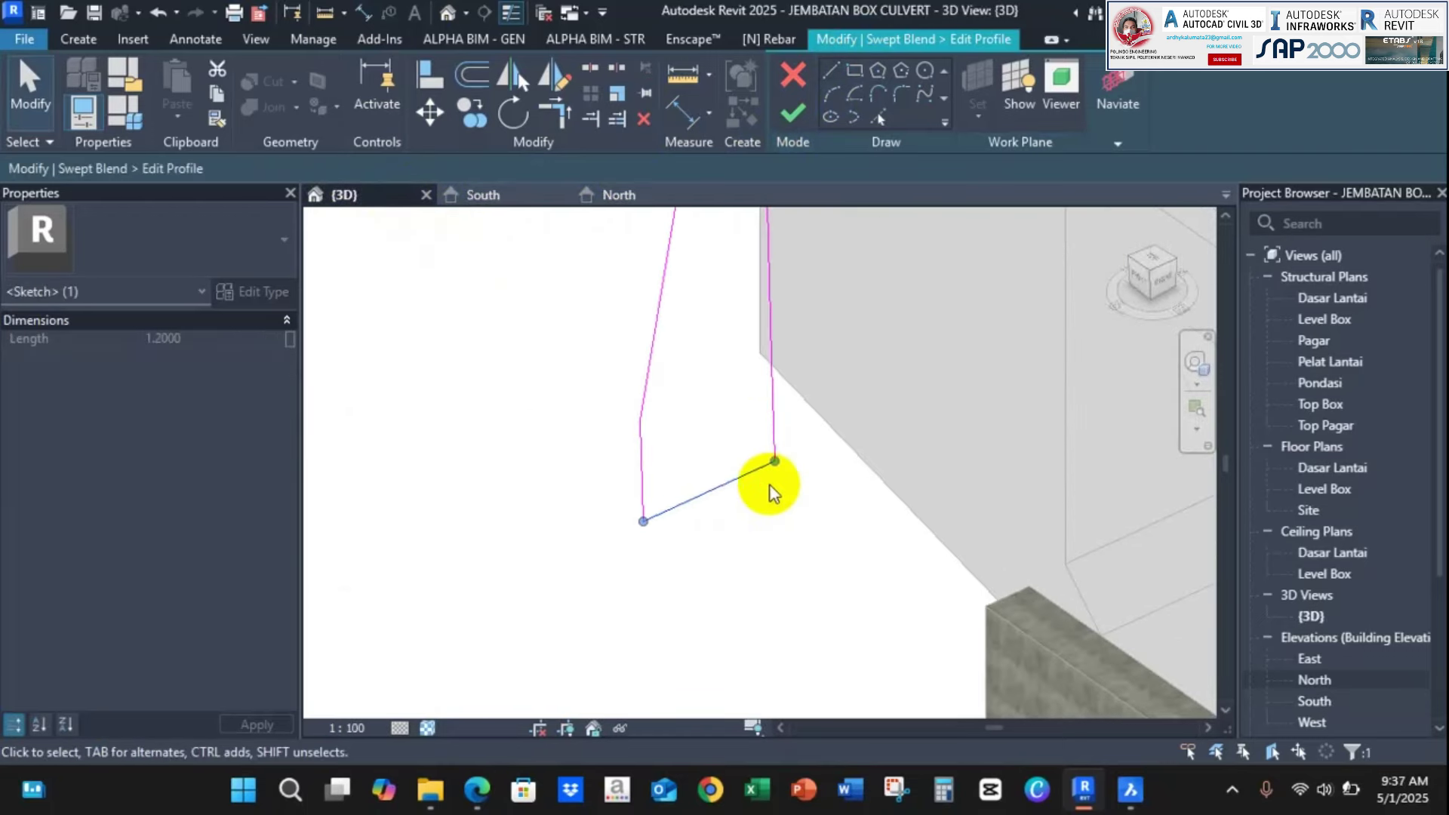
pyautogui.click(474, 195)
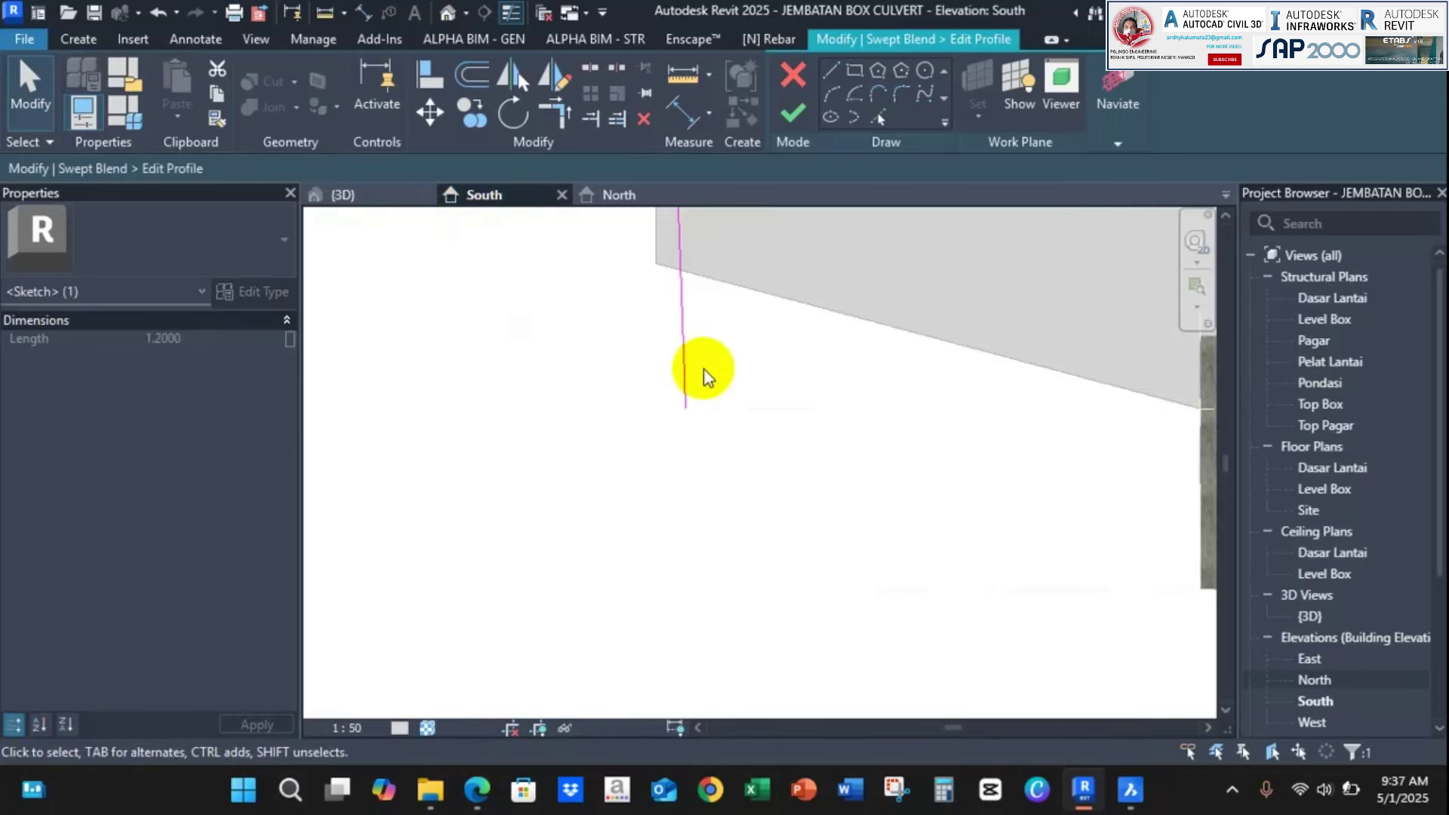
pyautogui.scroll(-3, 701, 400)
pyautogui.moveTo(737, 405); pyautogui.dragTo(640, 419, button='middle')
pyautogui.scroll(2, 625, 404)
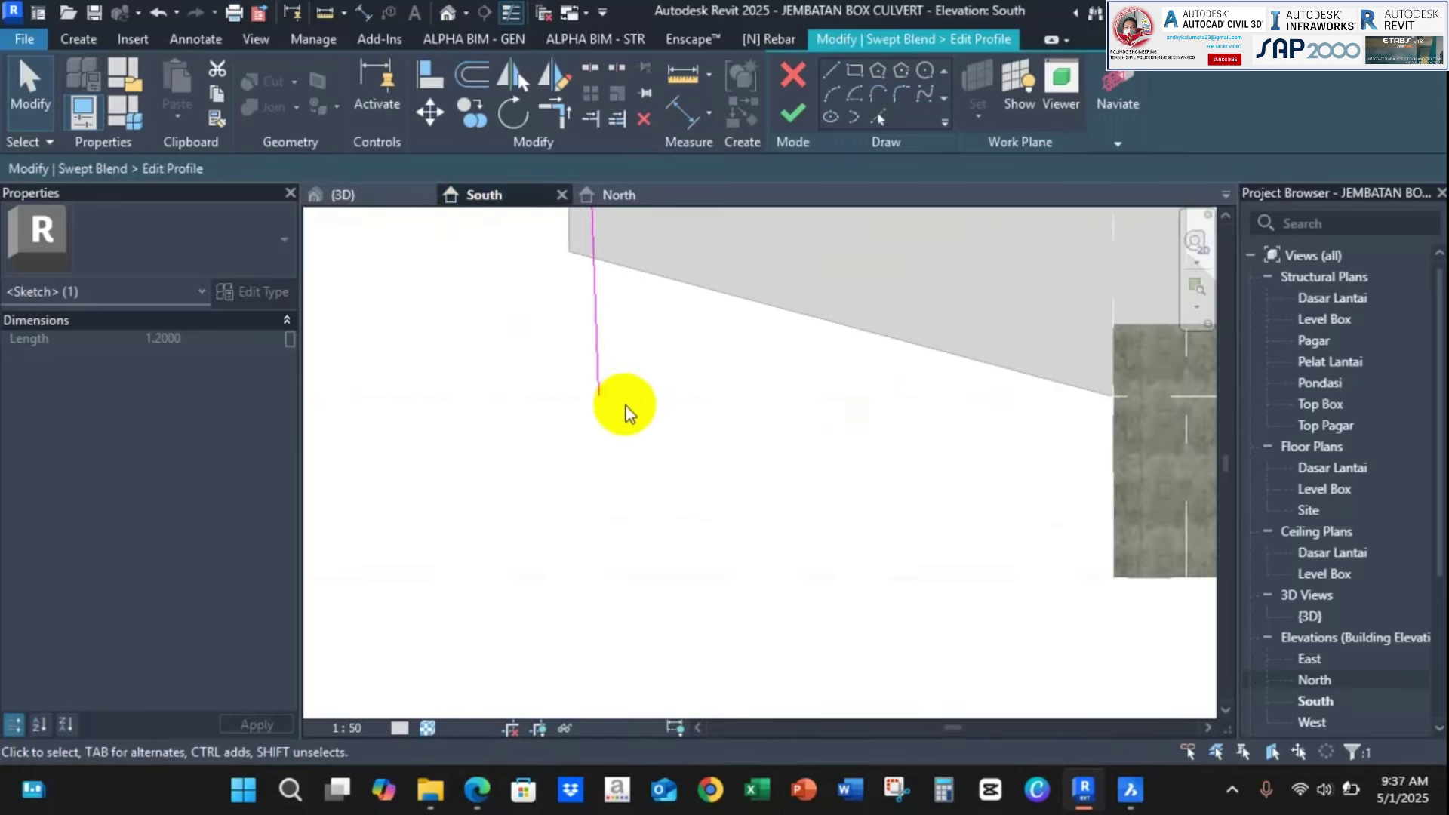
pyautogui.click(354, 198)
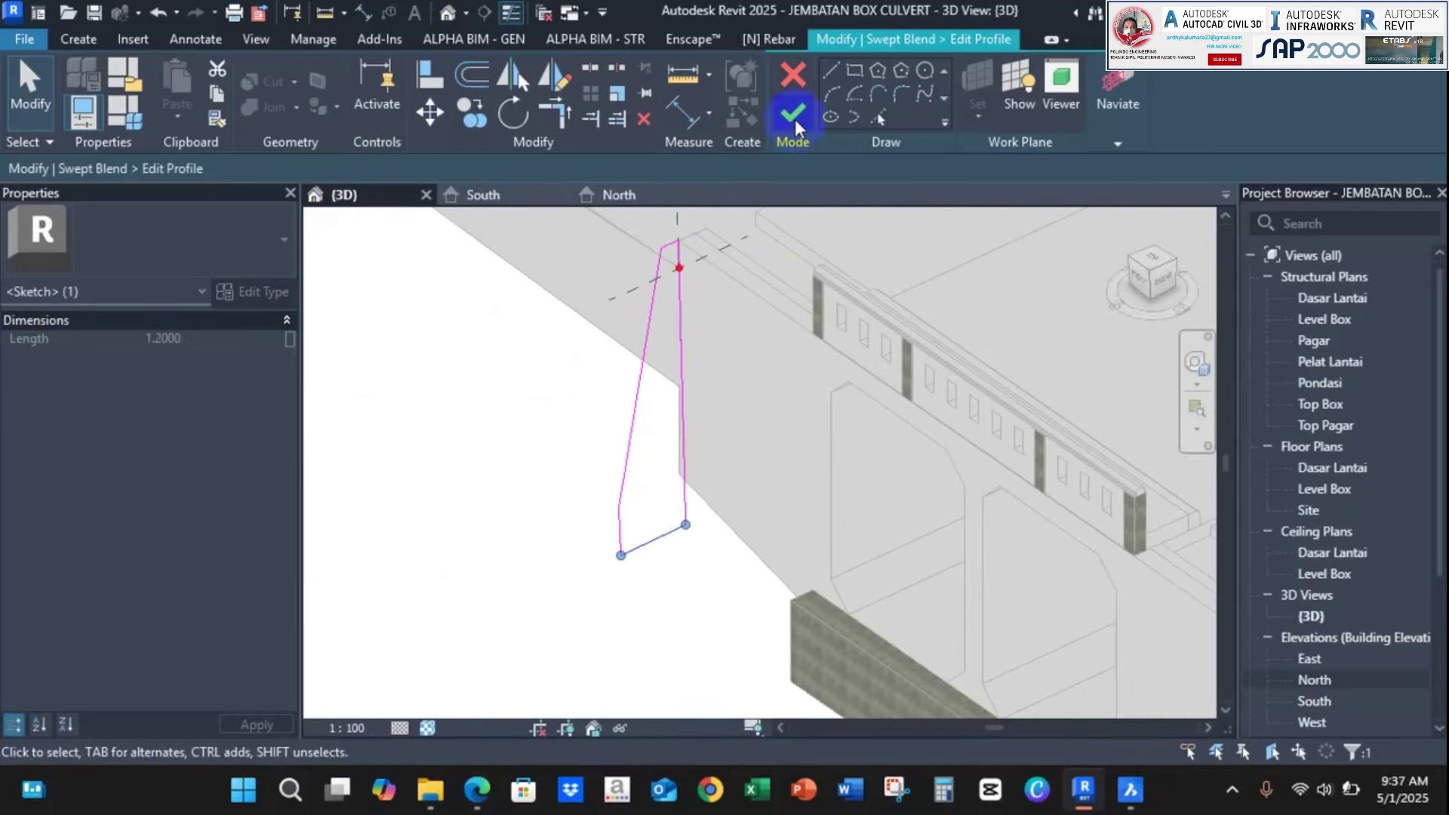
pyautogui.click(794, 120)
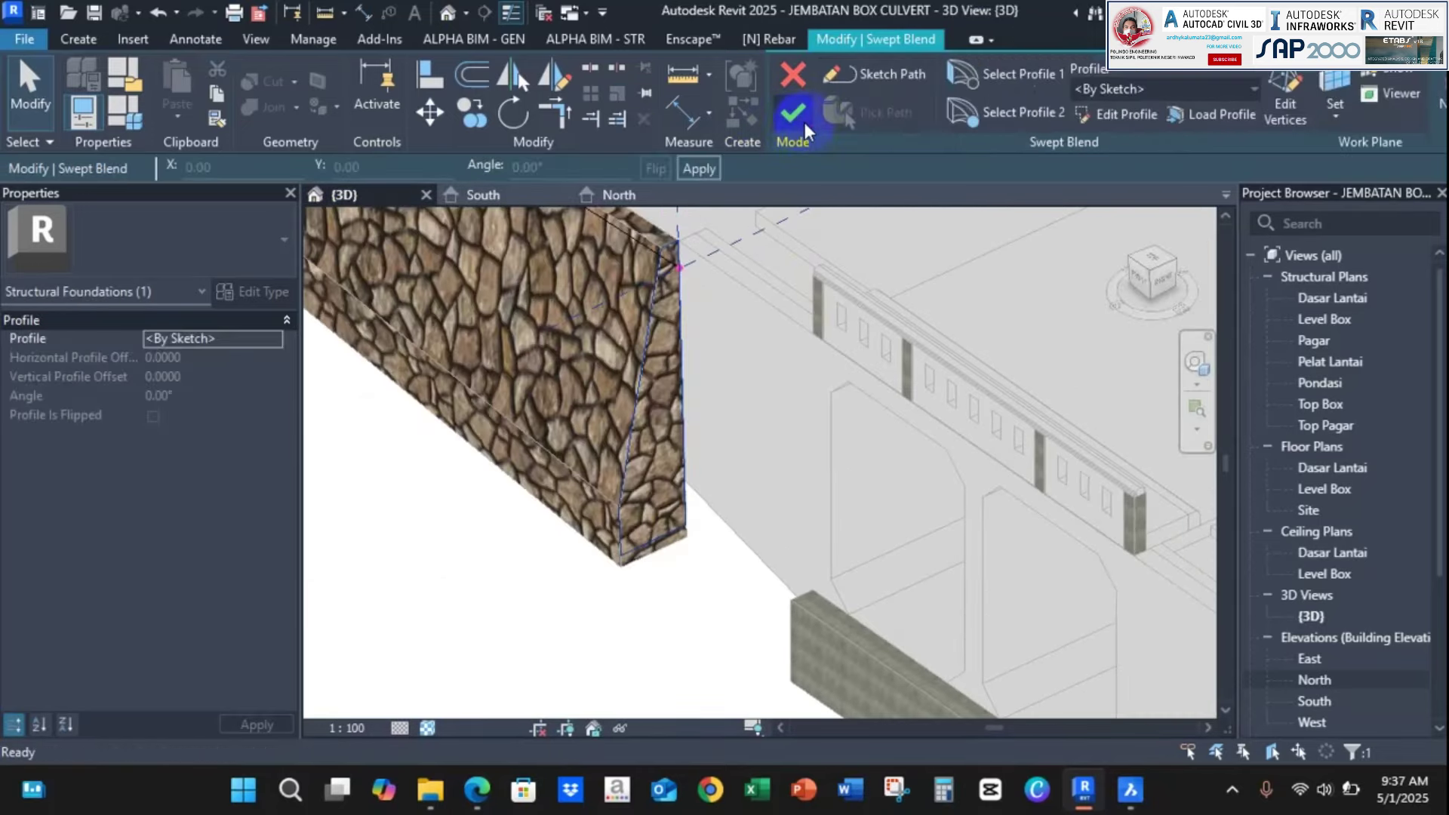
pyautogui.click(794, 115)
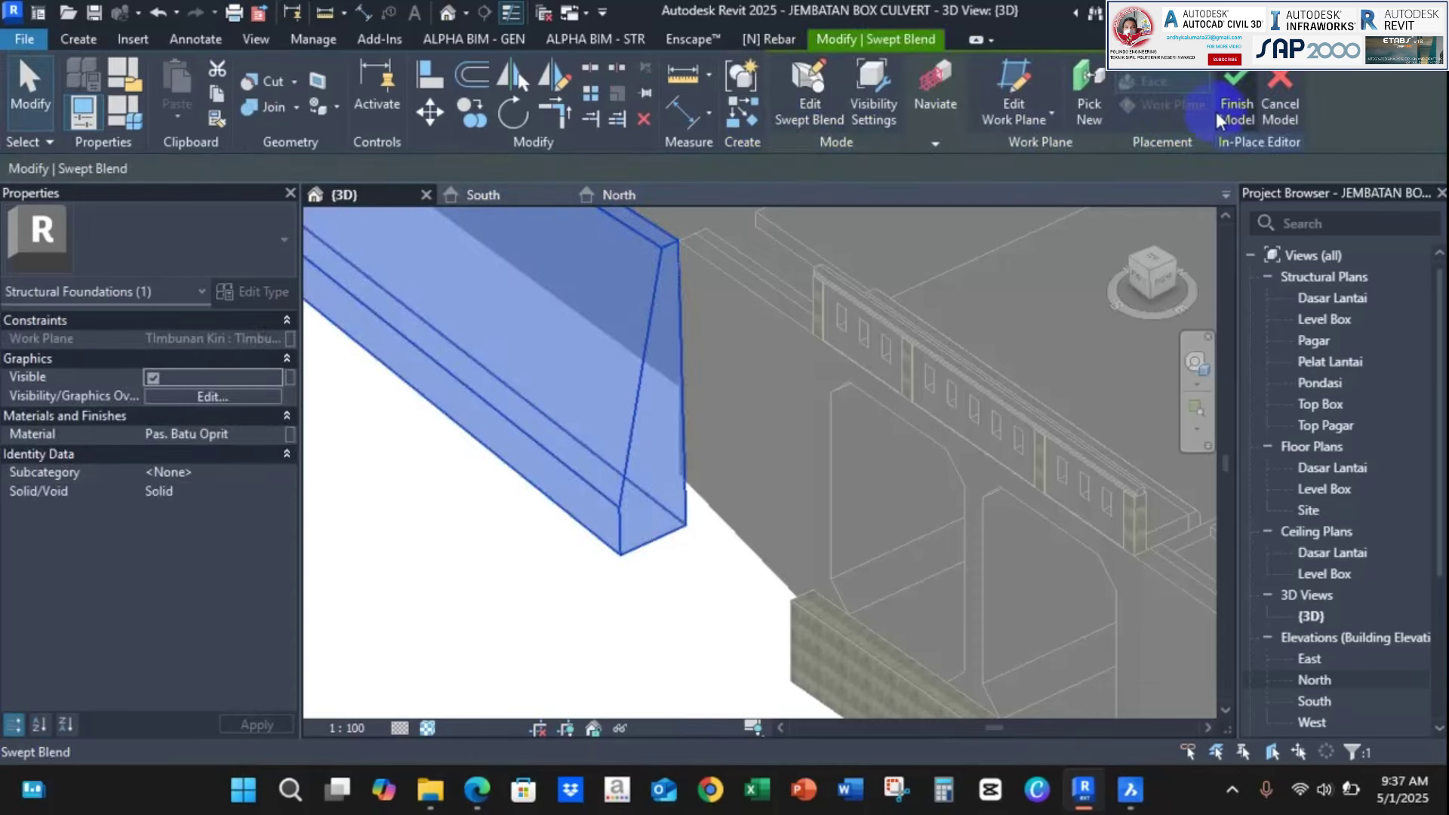
# Examine the stone wall's adjusted base against the levels, wing walls and culvert foundation along the South elevation
pyautogui.click(487, 198)
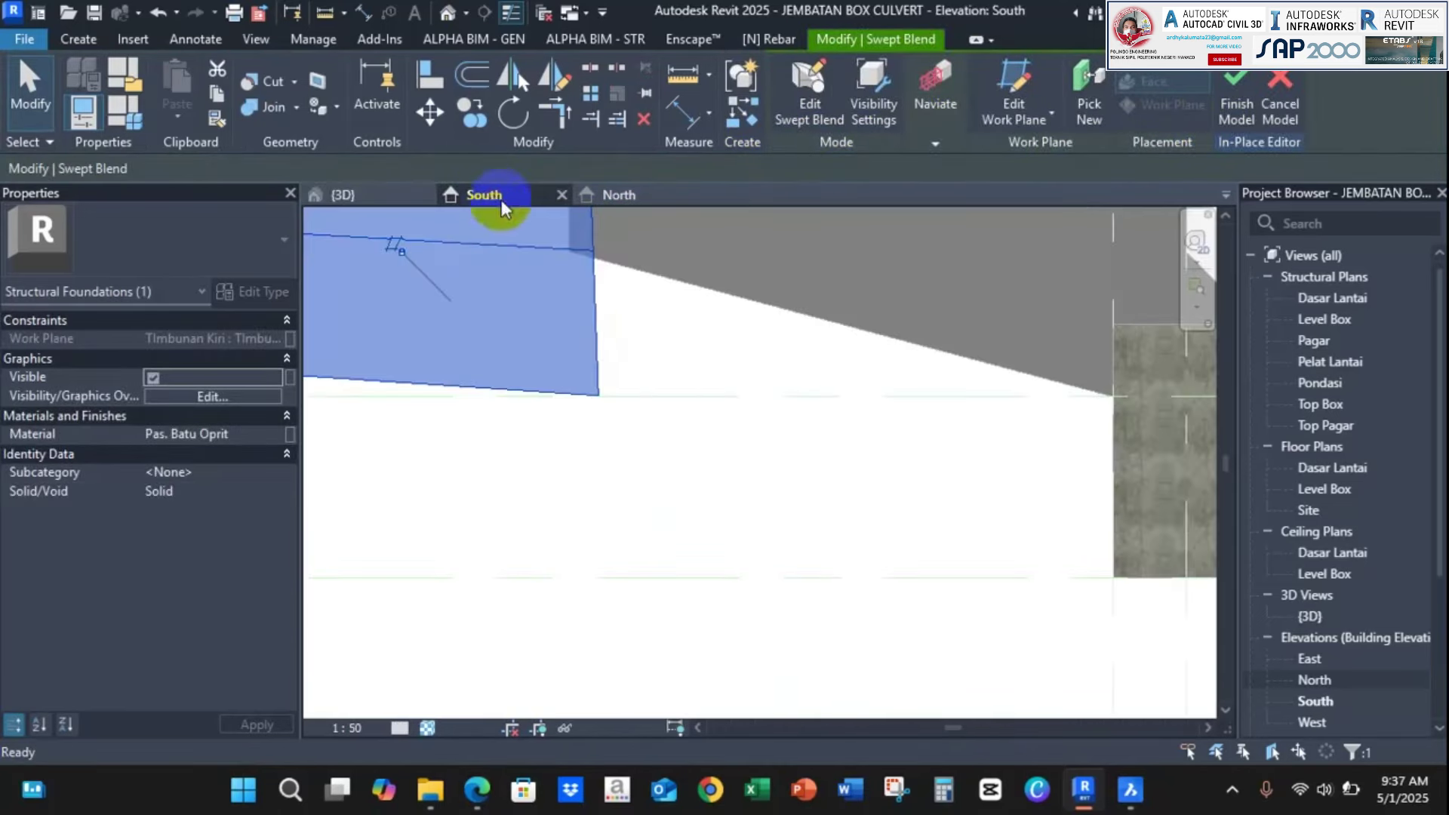
pyautogui.click(661, 438)
pyautogui.scroll(-2, 630, 408)
pyautogui.moveTo(642, 407); pyautogui.dragTo(328, 481, button='middle')
pyautogui.scroll(-1, 741, 483)
pyautogui.scroll(-2, 741, 483)
pyautogui.moveTo(957, 503); pyautogui.dragTo(290, 500, button='middle')
pyautogui.scroll(2, 710, 495)
pyautogui.scroll(-2, 659, 491)
pyautogui.moveTo(661, 489); pyautogui.dragTo(1406, 466, button='middle')
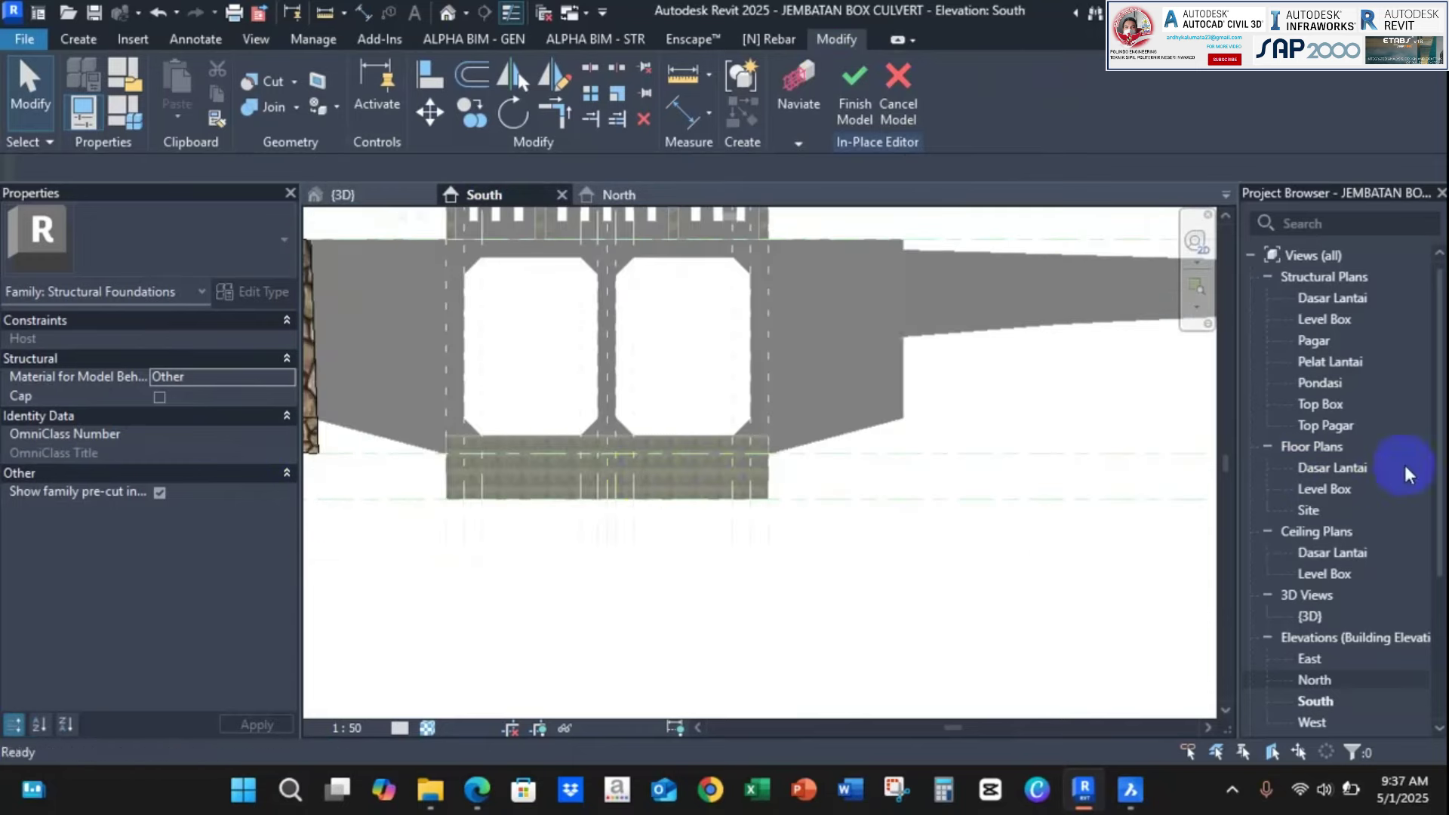
pyautogui.moveTo(315, 479); pyautogui.dragTo(679, 468, button='middle')
pyautogui.scroll(3, 676, 466)
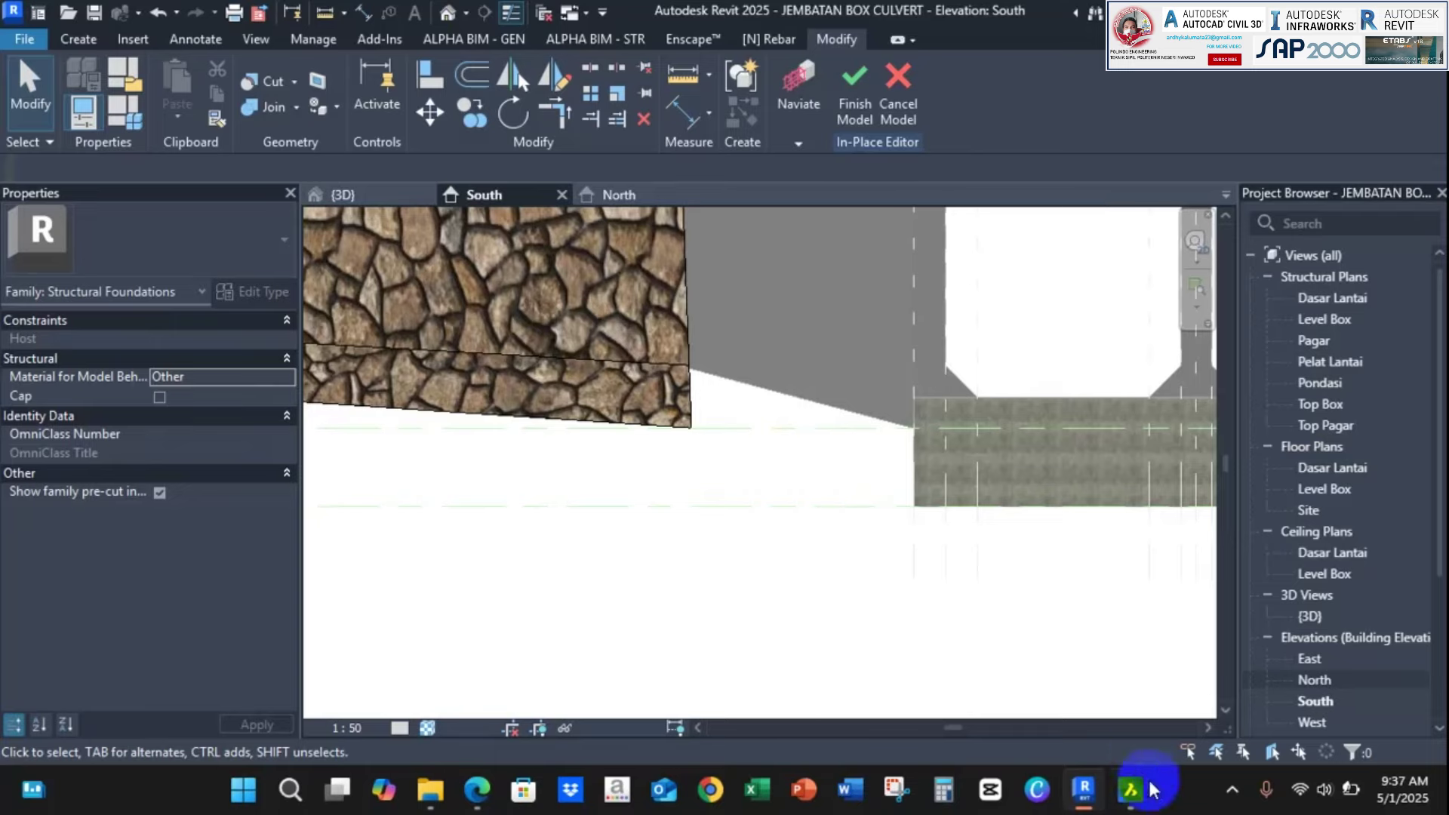
# Switch to the PDF in Edge and circle the 1000 mm PONDASI TALUD foundation part of section POTONGAN C
pyautogui.click(477, 789)
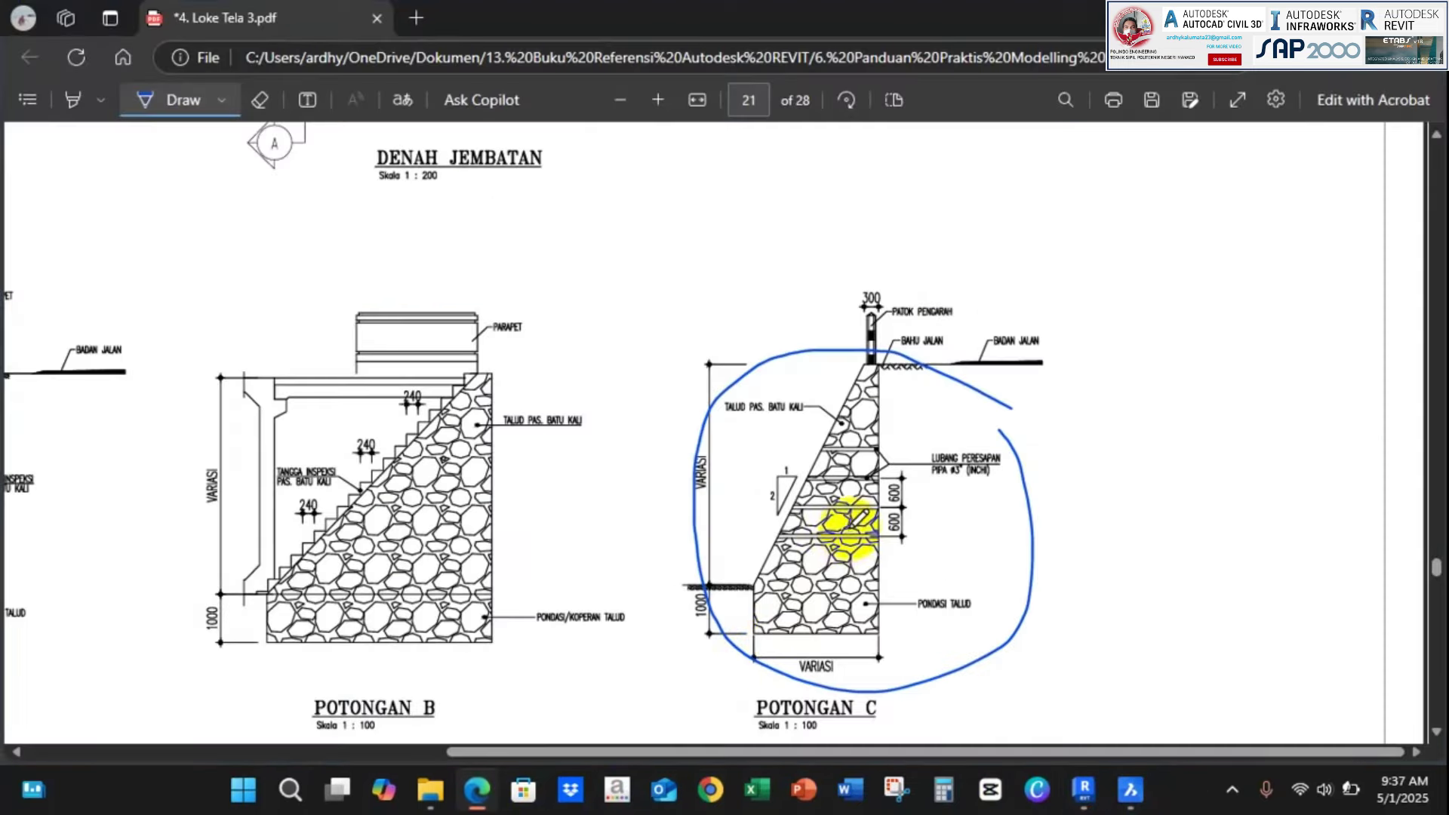
pyautogui.scroll(-2, 838, 557)
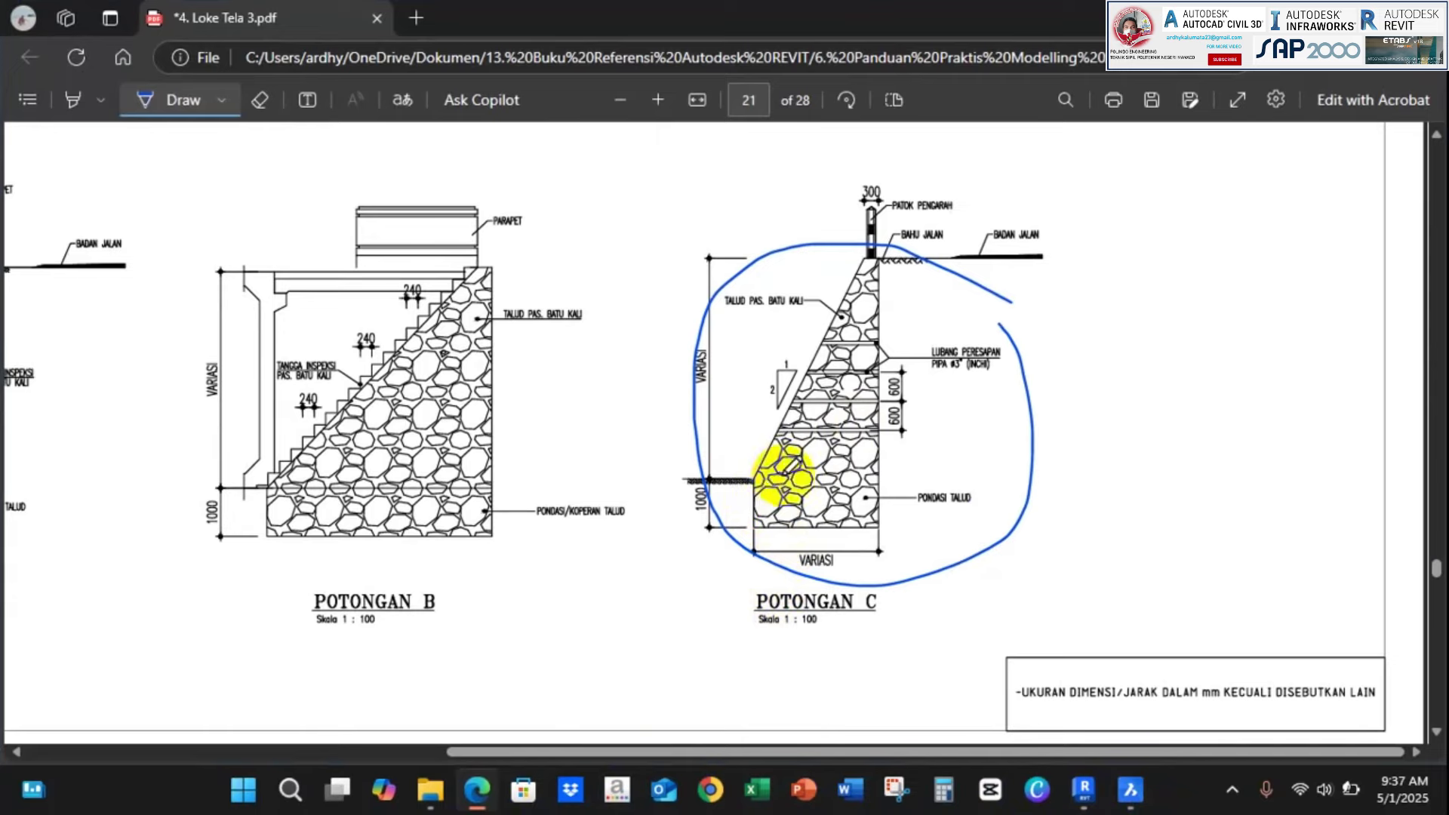
pyautogui.moveTo(913, 474)
pyautogui.mouseDown()
pyautogui.moveTo(737, 479)
pyautogui.moveTo(685, 517)
pyautogui.moveTo(925, 494)
pyautogui.mouseUp()
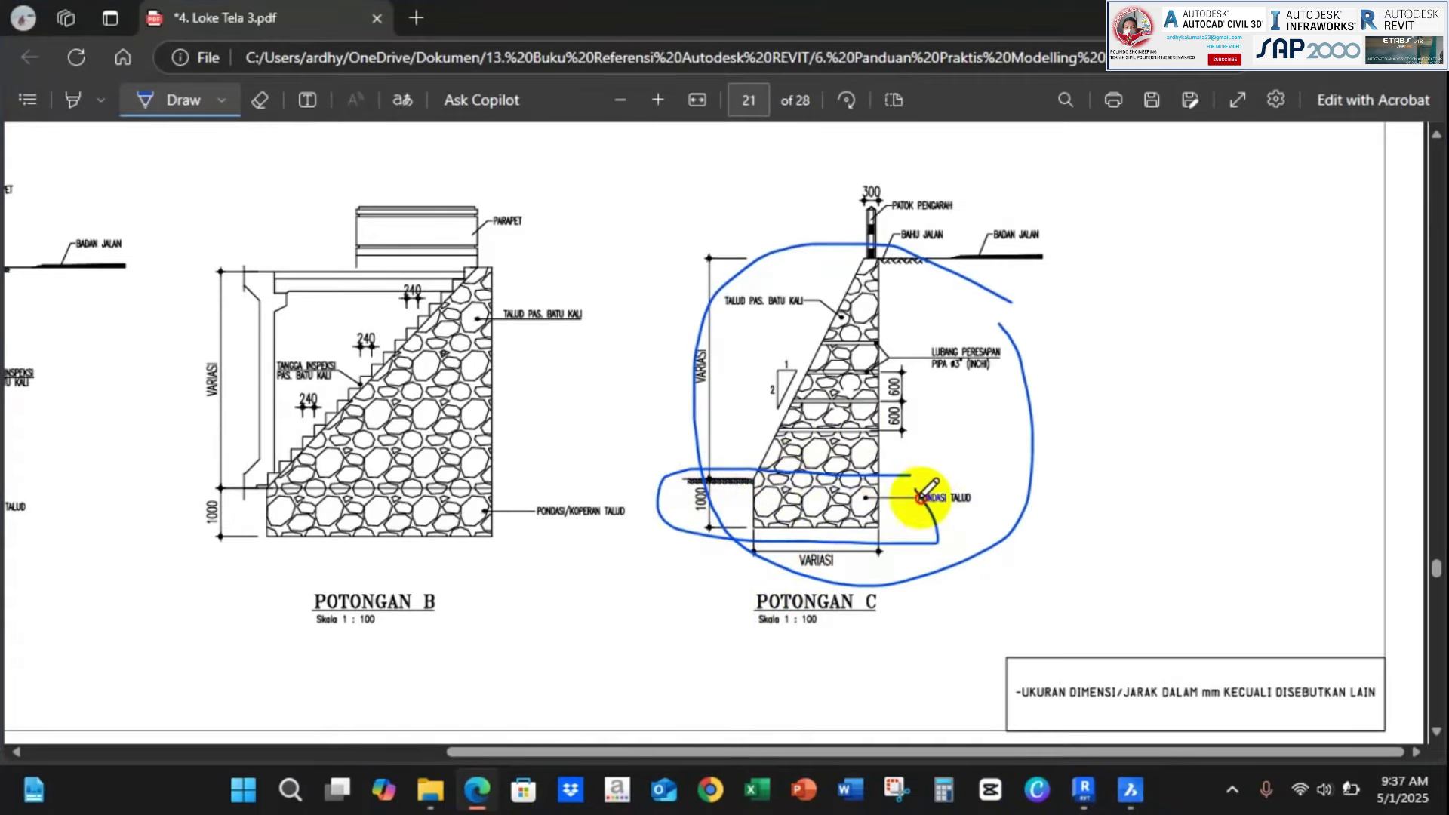
# Return to Revit, finish the in-place wall model and check its base against the culvert foundation in the South elevation
pyautogui.click(1322, 17)
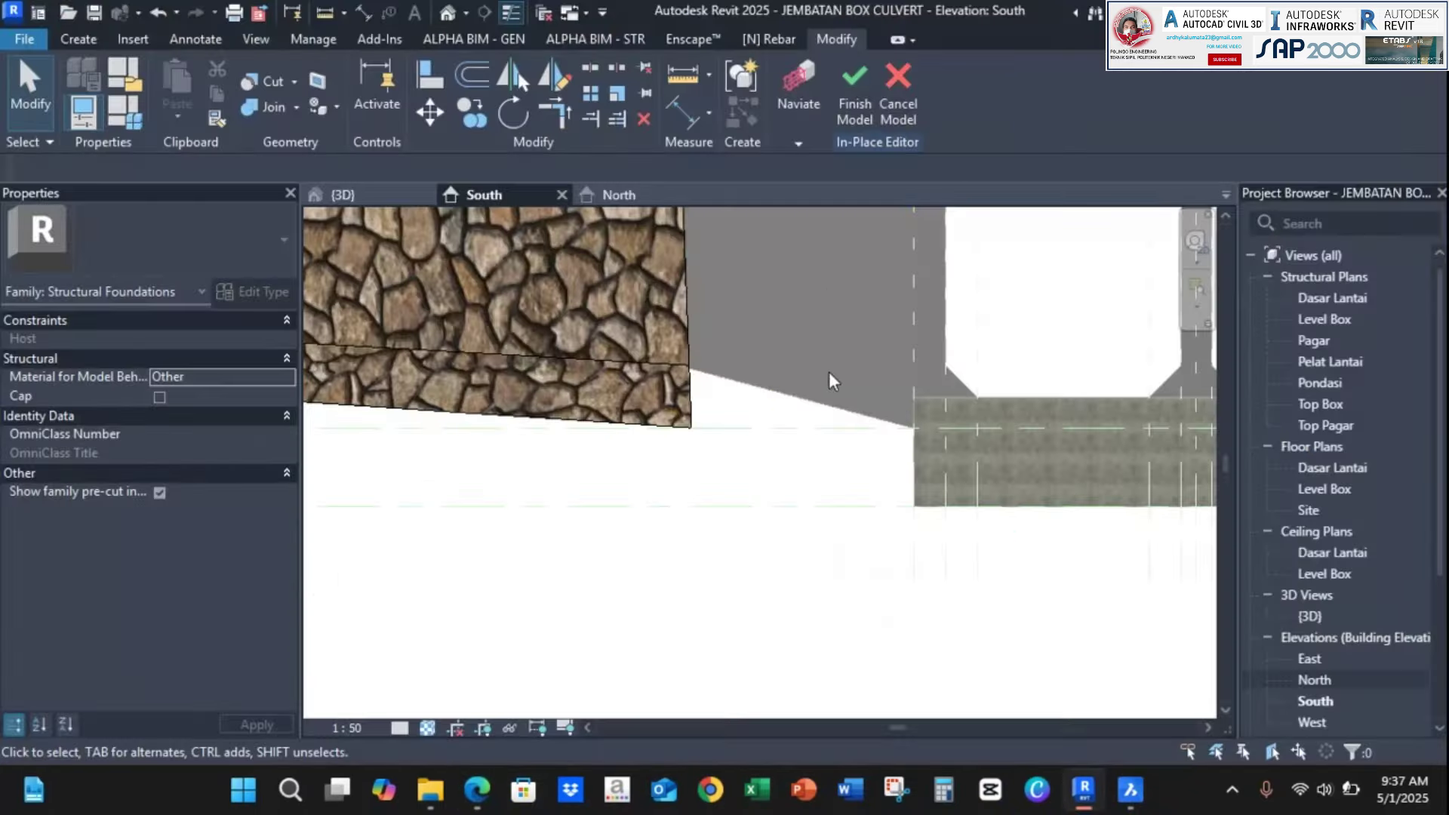
pyautogui.click(851, 111)
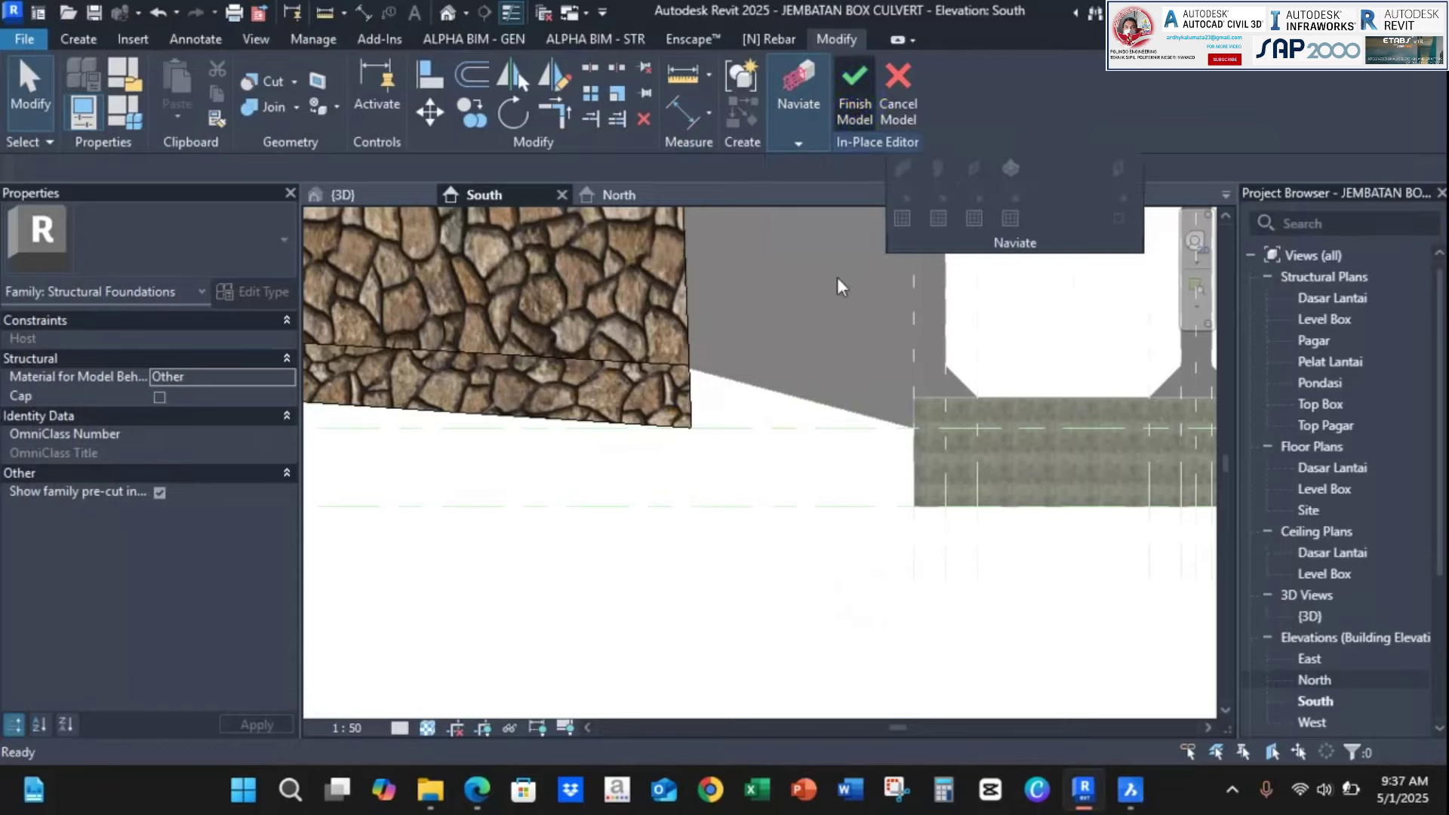
pyautogui.scroll(-3, 728, 626)
pyautogui.moveTo(695, 490); pyautogui.dragTo(821, 381, button='middle')
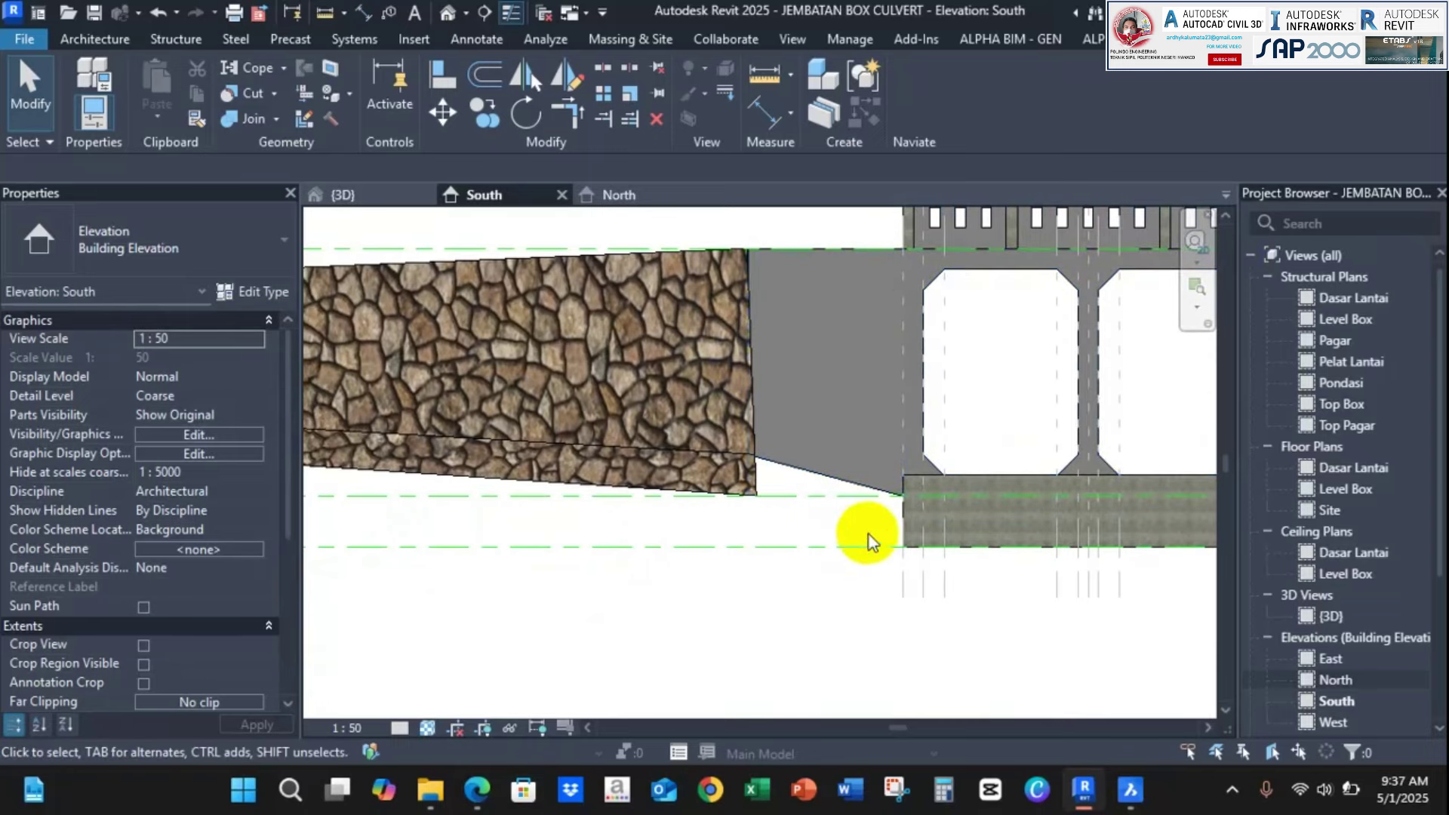
pyautogui.moveTo(791, 527); pyautogui.dragTo(695, 410, button='middle')
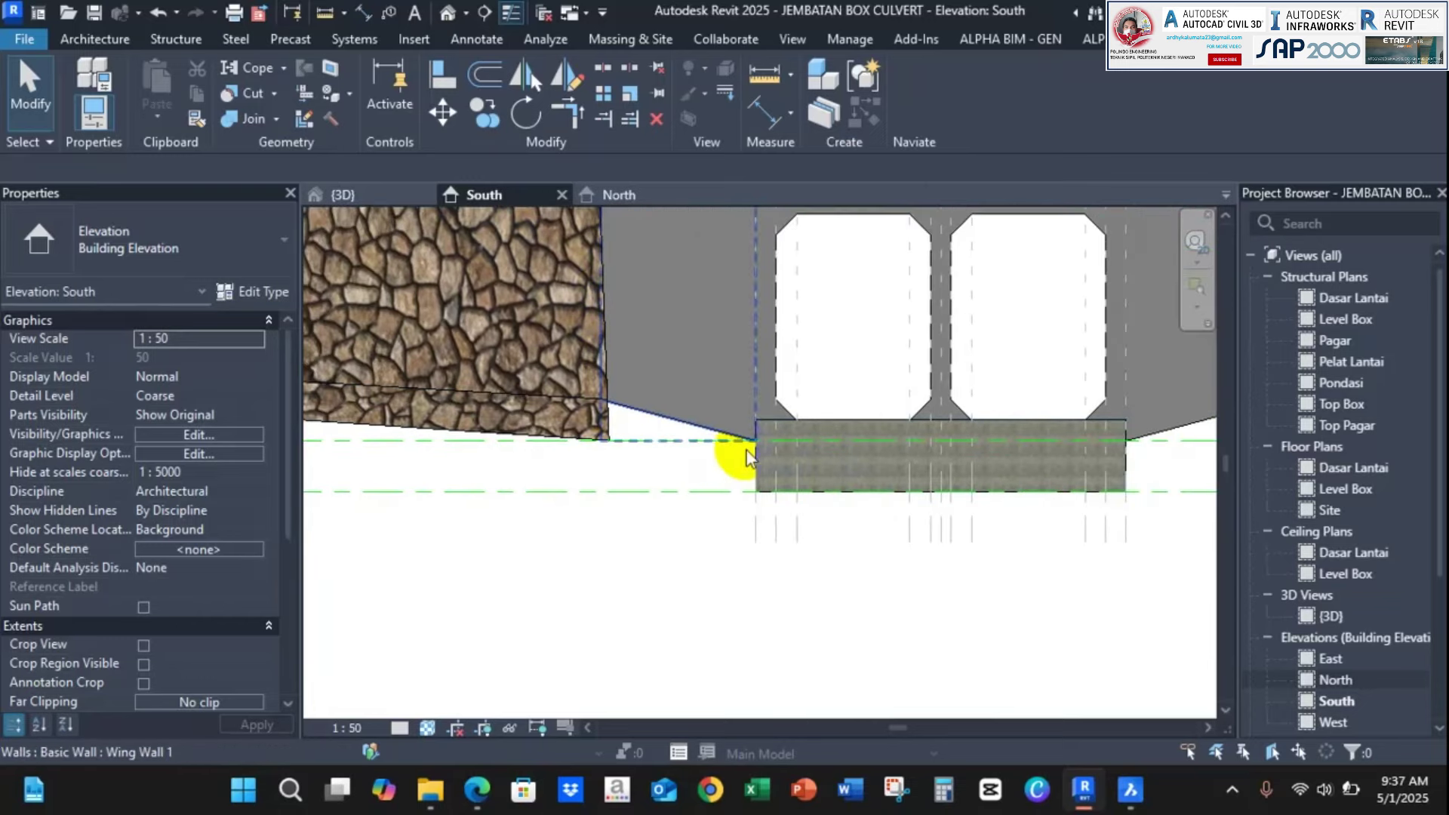
pyautogui.scroll(-3, 646, 452)
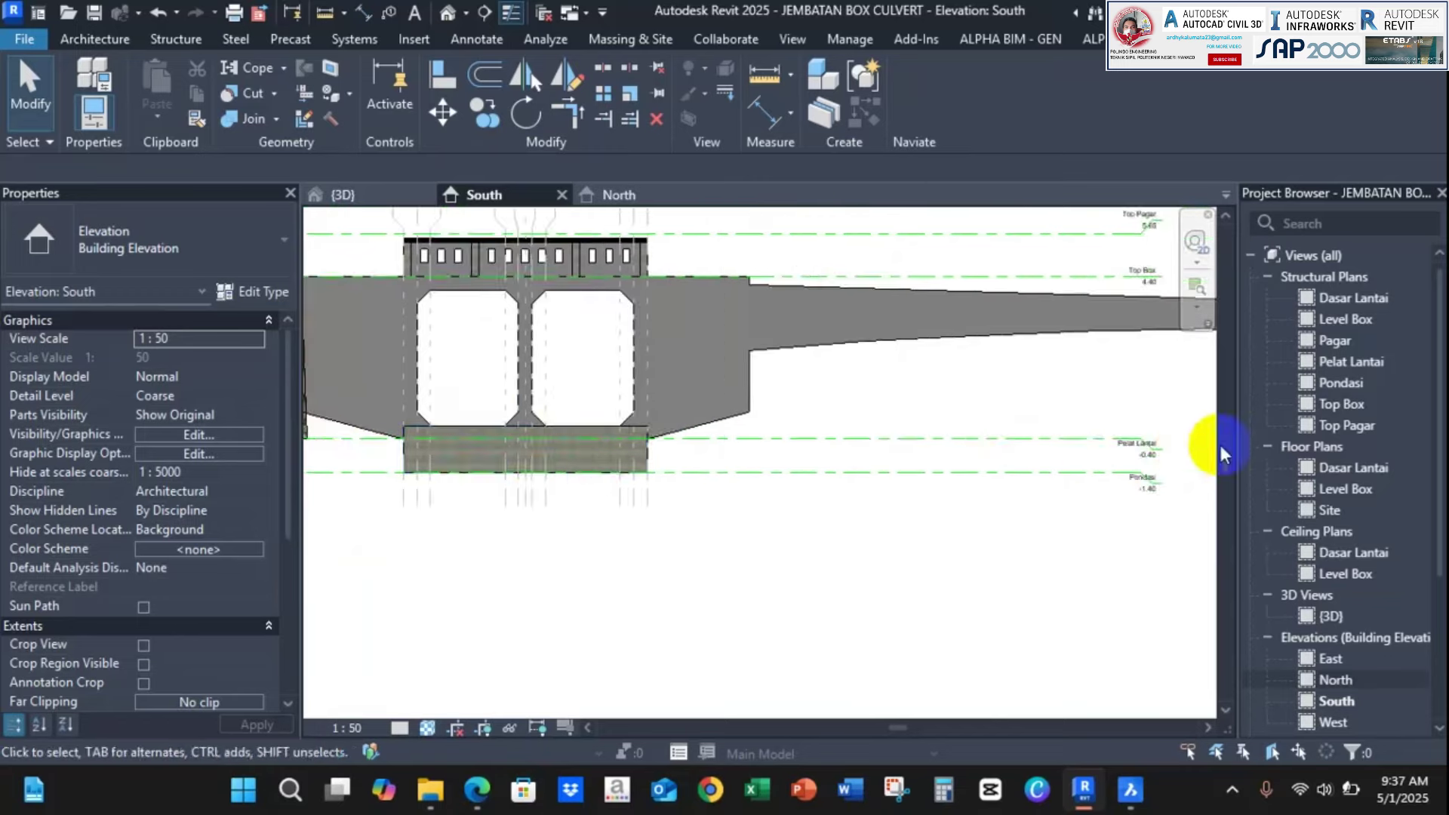
# Open the Pelat Lantai structural plan and move the aligned grid heads A5, A4 and A3 outward, clear of the foundation beam
pyautogui.scroll(1, 1221, 453)
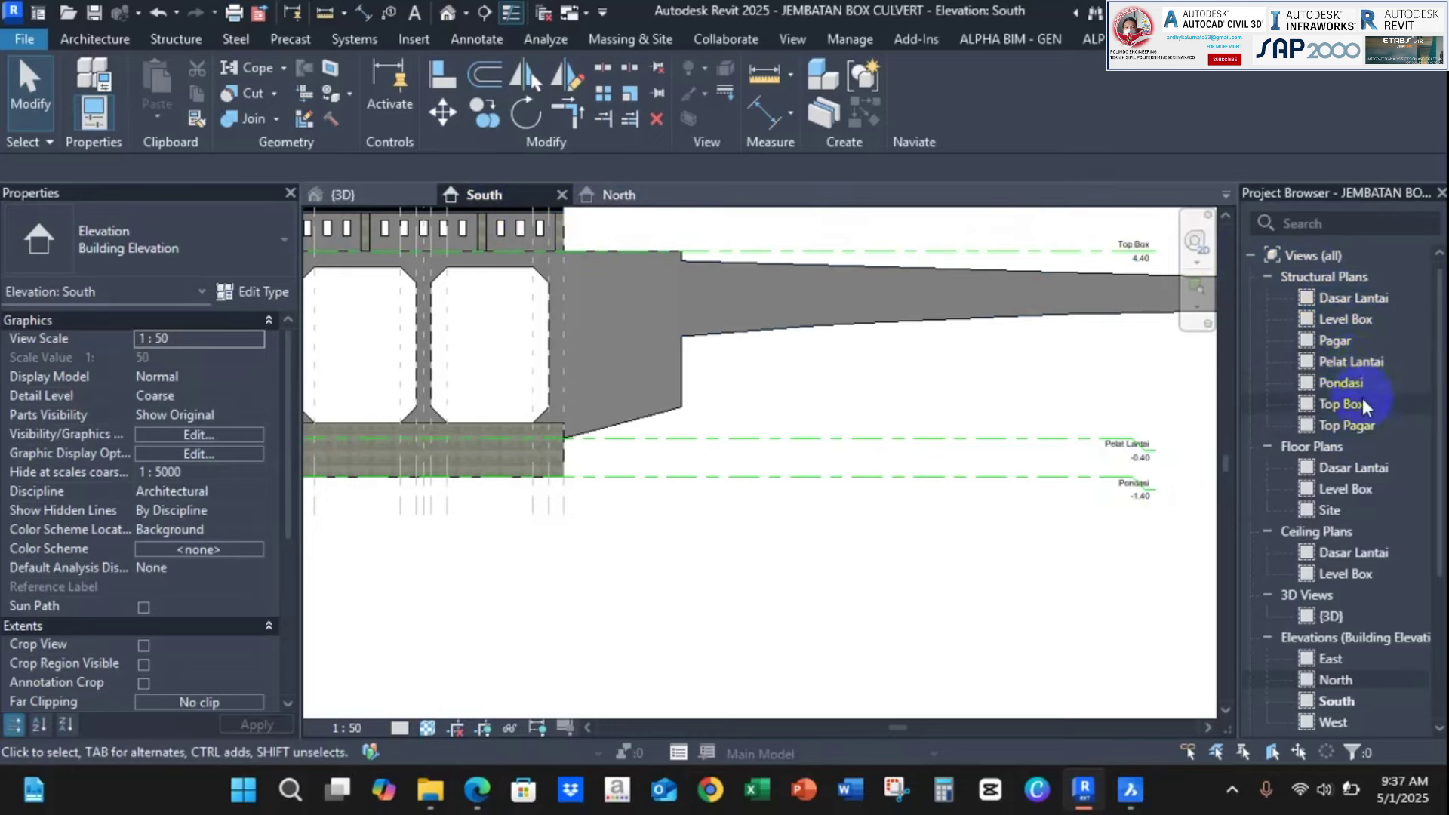
pyautogui.click(1357, 364)
pyautogui.doubleClick(1355, 365)
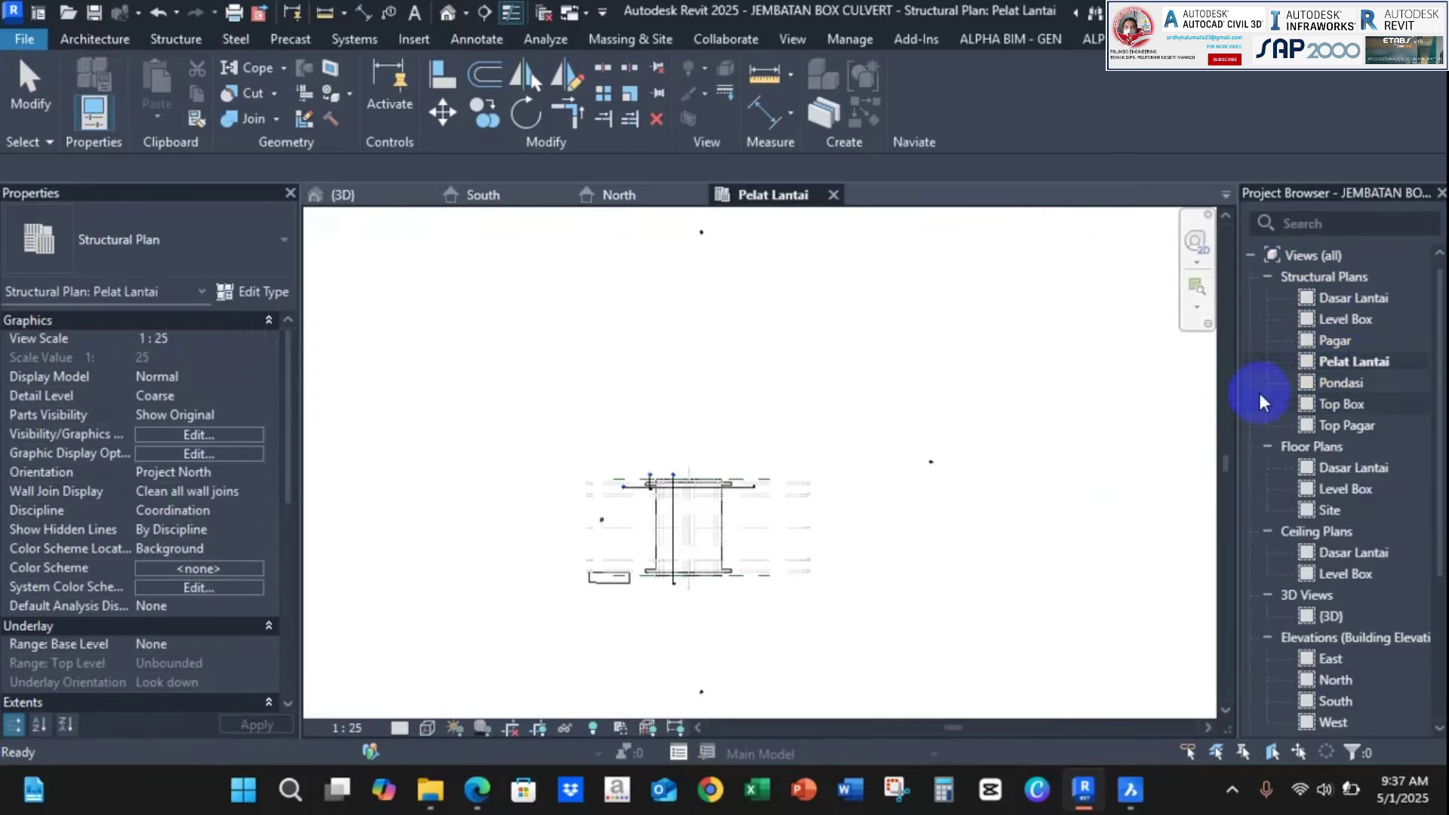
pyautogui.scroll(5, 689, 592)
pyautogui.moveTo(791, 557); pyautogui.dragTo(647, 421, button='middle')
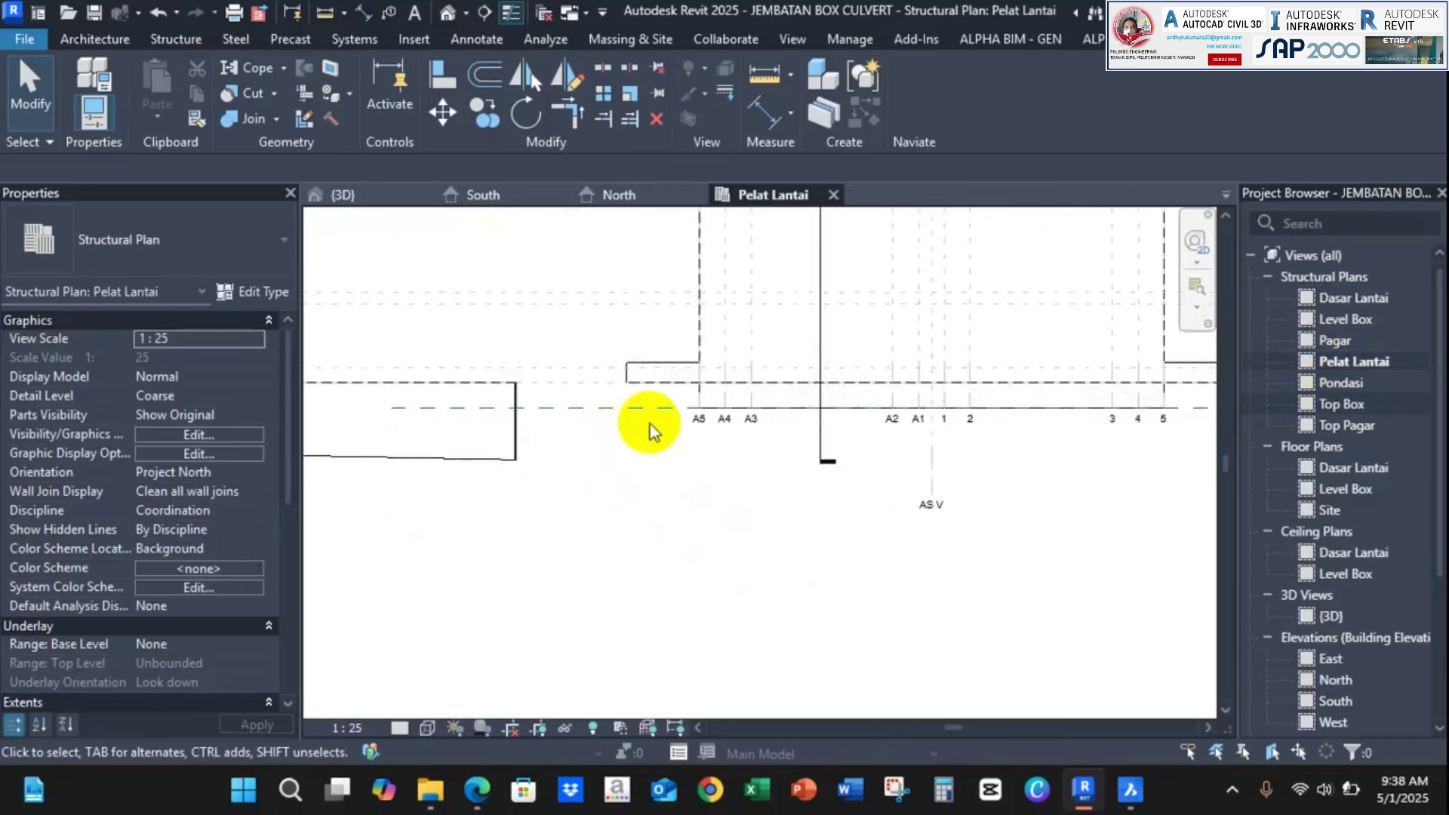
pyautogui.scroll(3, 695, 421)
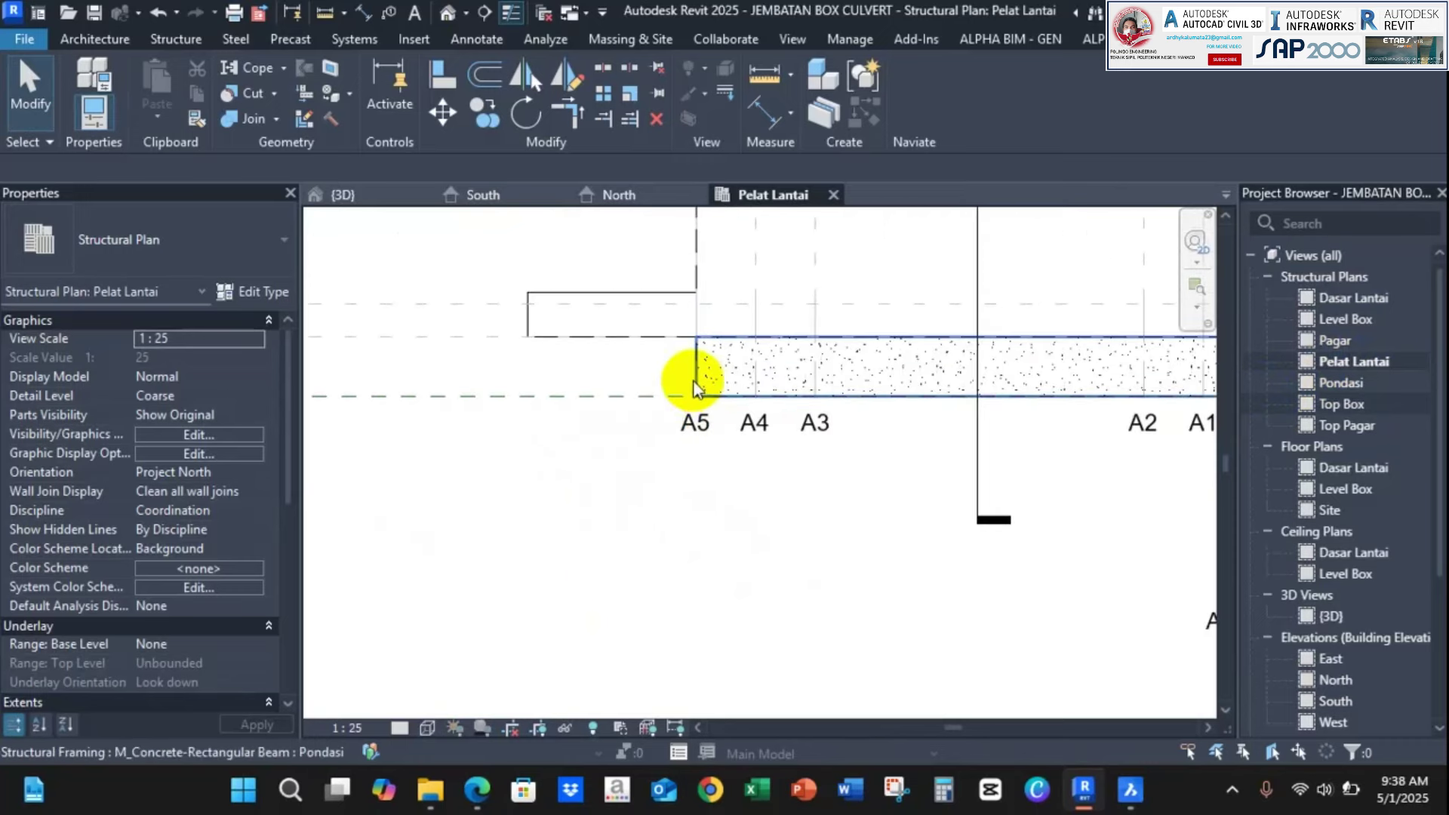
pyautogui.click(695, 420)
pyautogui.moveTo(695, 420); pyautogui.dragTo(833, 291, button='middle')
pyautogui.scroll(-1, 777, 309)
pyautogui.moveTo(777, 310); pyautogui.dragTo(755, 460)
# Identify the grid line at the left culvert opening's outer edge by its bubble in the South elevation
pyautogui.click(480, 193)
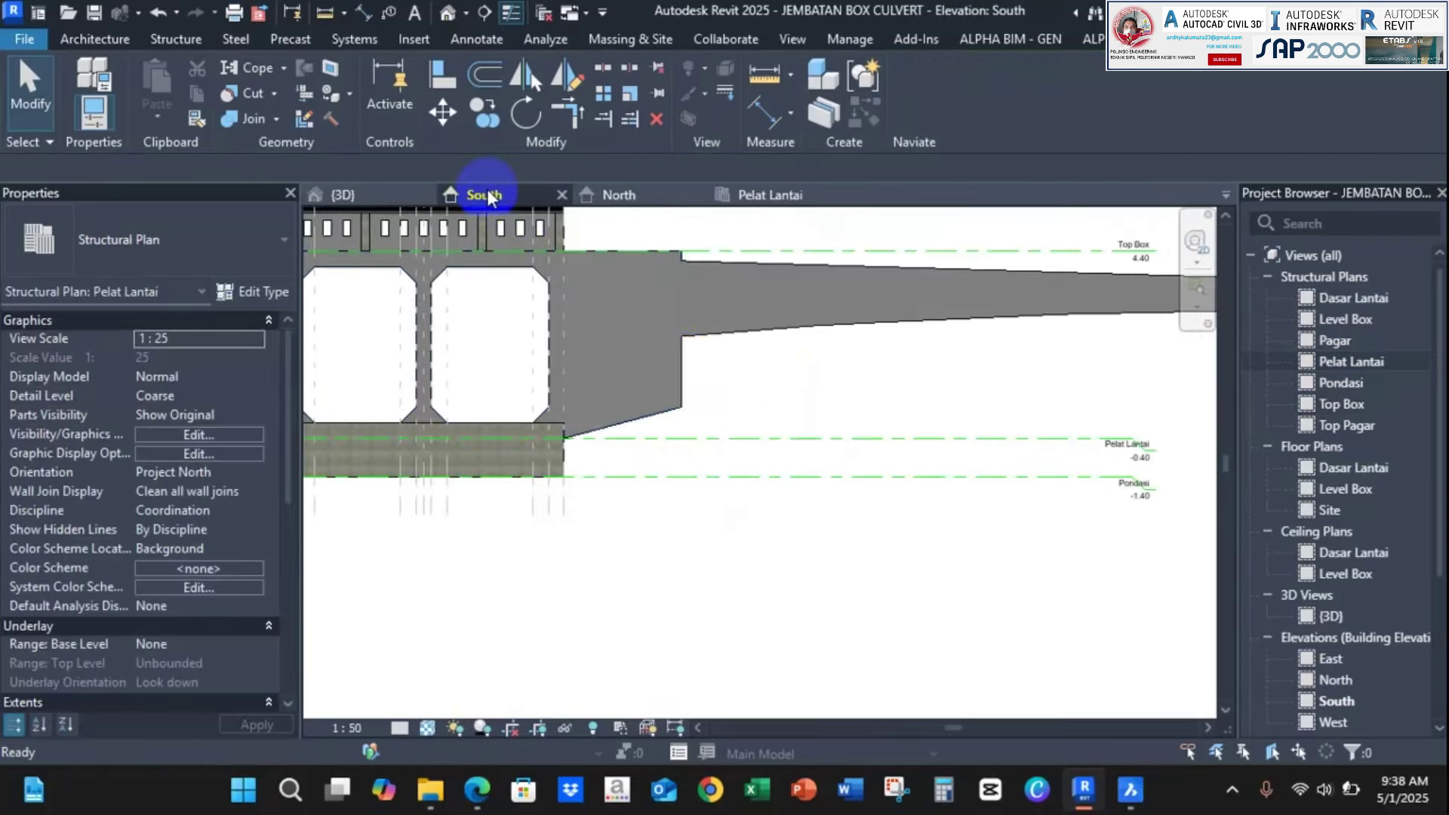
pyautogui.scroll(2, 705, 385)
pyautogui.scroll(2, 887, 359)
pyautogui.moveTo(884, 358); pyautogui.dragTo(767, 570, button='middle')
pyautogui.click(769, 566)
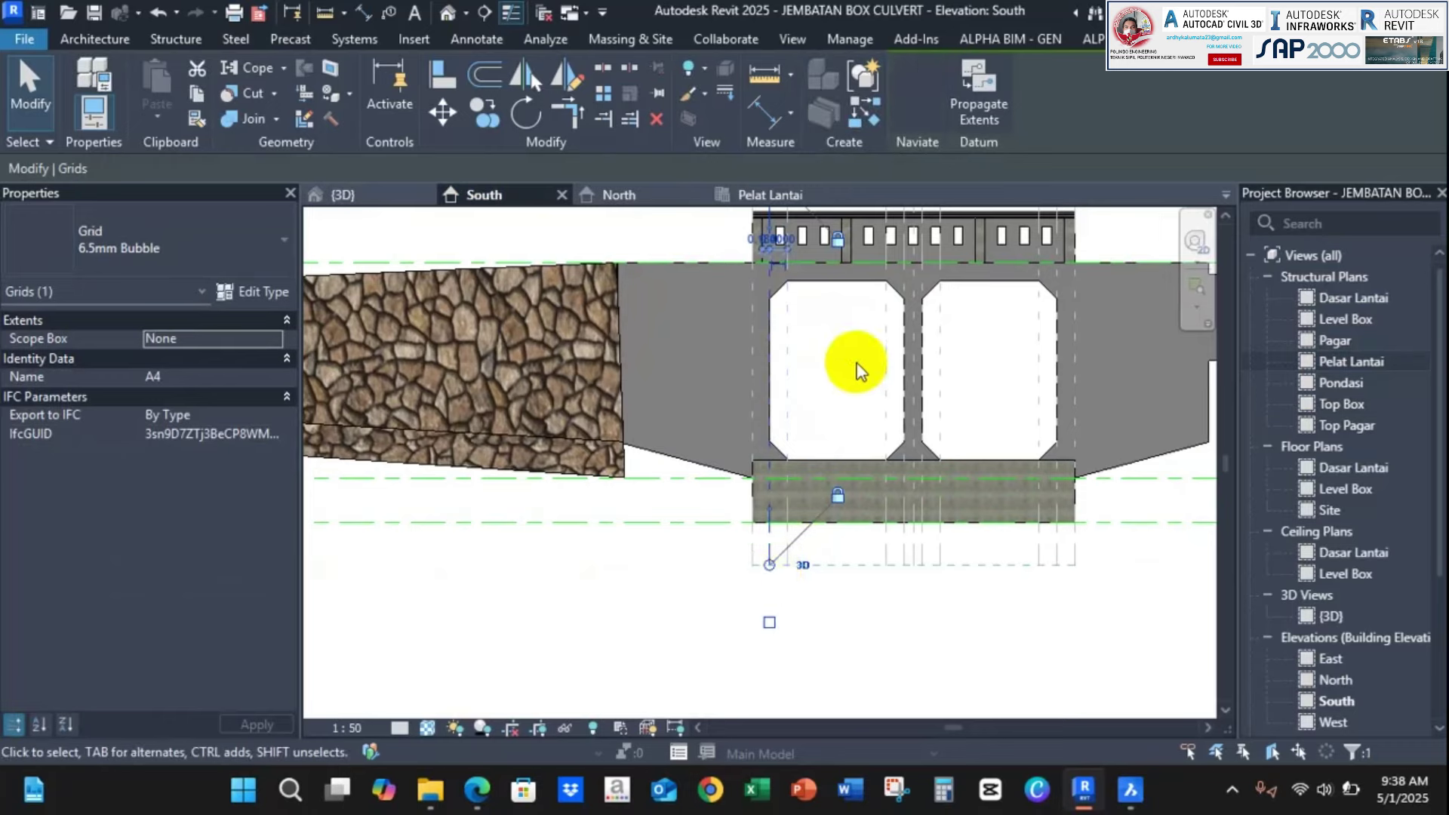
pyautogui.moveTo(856, 363); pyautogui.dragTo(833, 533, button='middle')
pyautogui.scroll(4, 787, 362)
pyautogui.scroll(1, 731, 322)
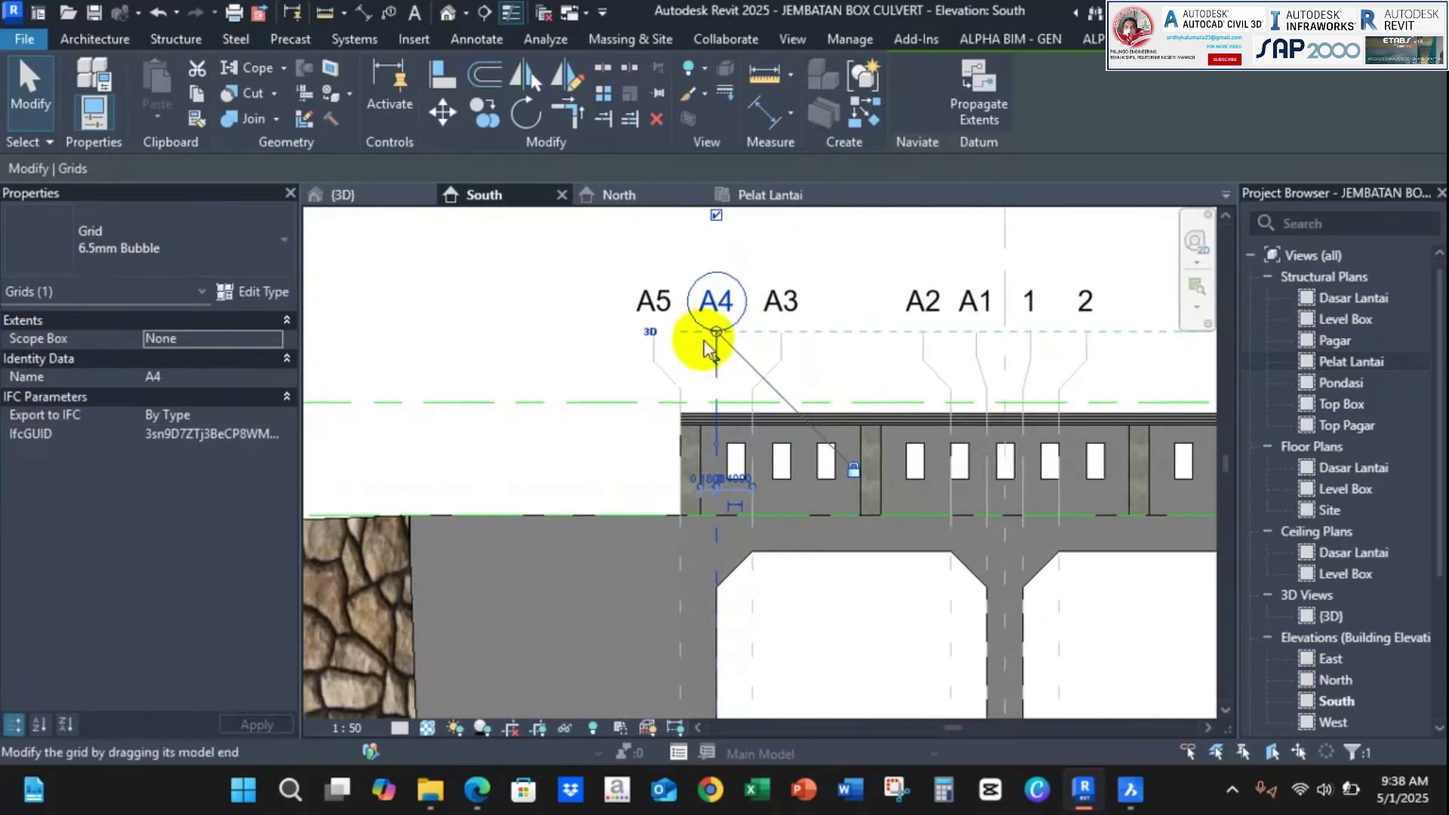
# Compare the selected grid line's position against the culvert opening in the South elevation and in the Pelat Lantai plan
pyautogui.scroll(-4, 712, 346)
pyautogui.moveTo(713, 577); pyautogui.dragTo(711, 426, button='middle')
pyautogui.scroll(1, 700, 562)
pyautogui.moveTo(695, 560); pyautogui.dragTo(689, 479, button='middle')
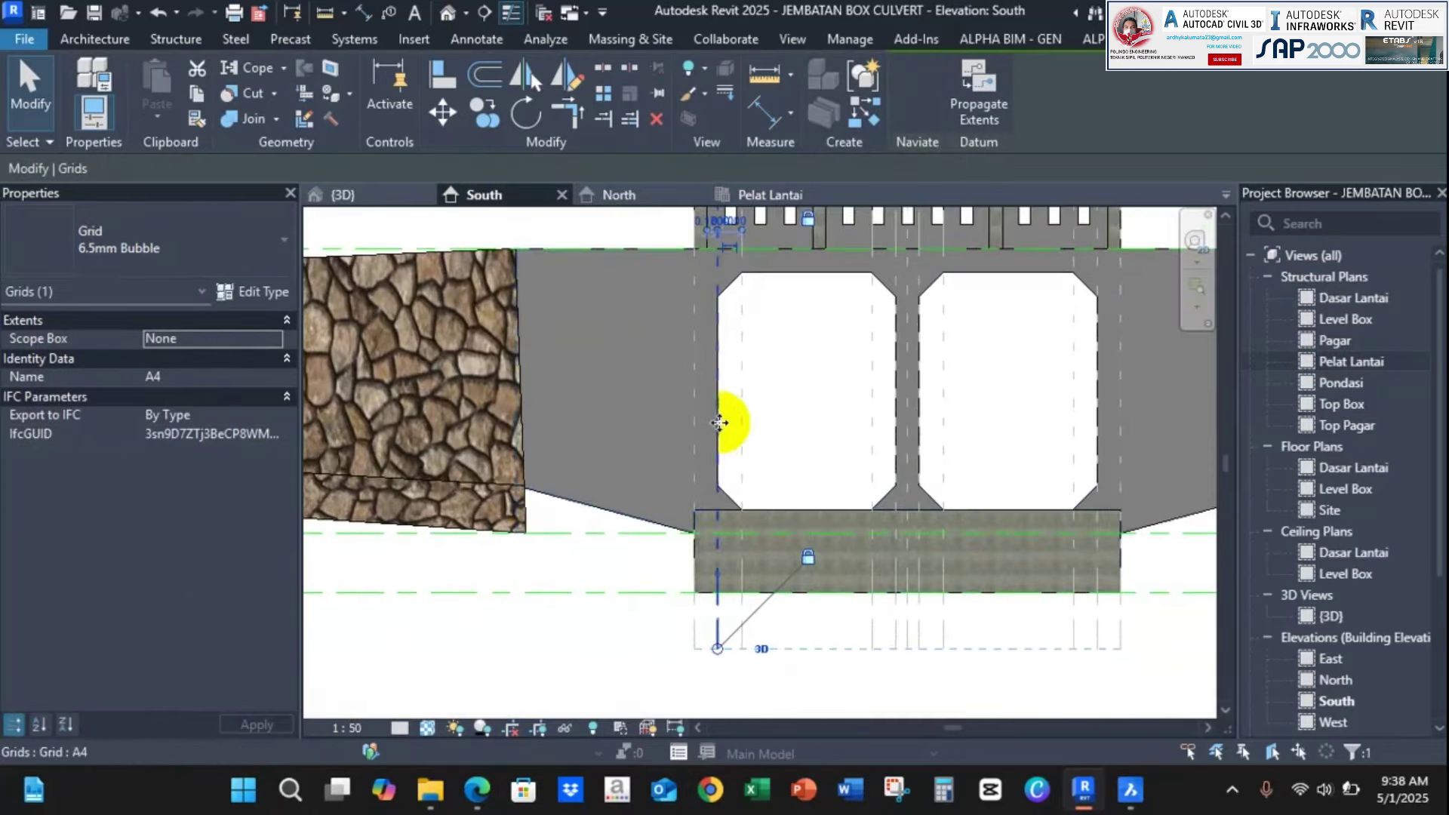
pyautogui.click(785, 195)
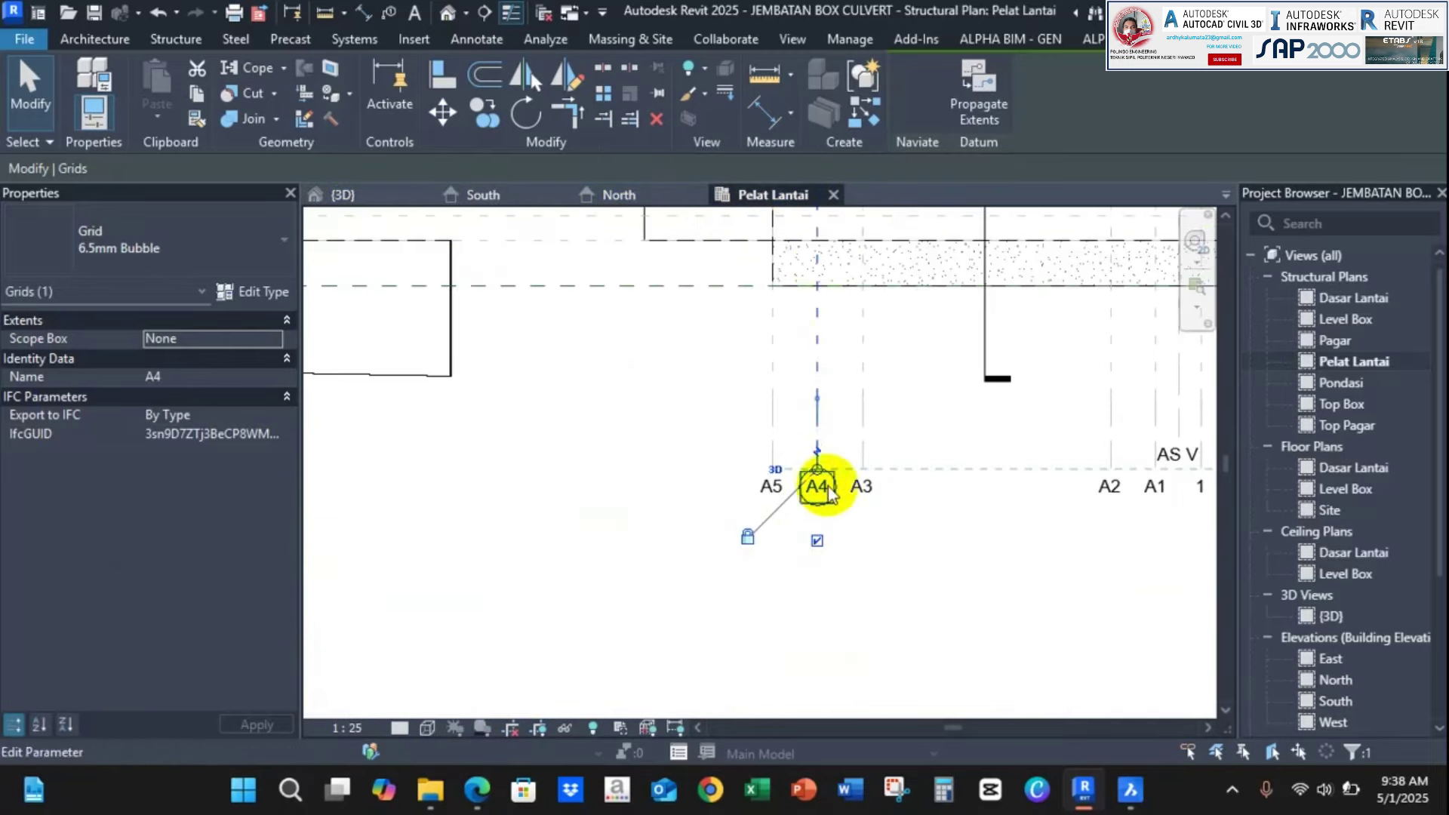
pyautogui.moveTo(863, 319); pyautogui.dragTo(852, 460, button='middle')
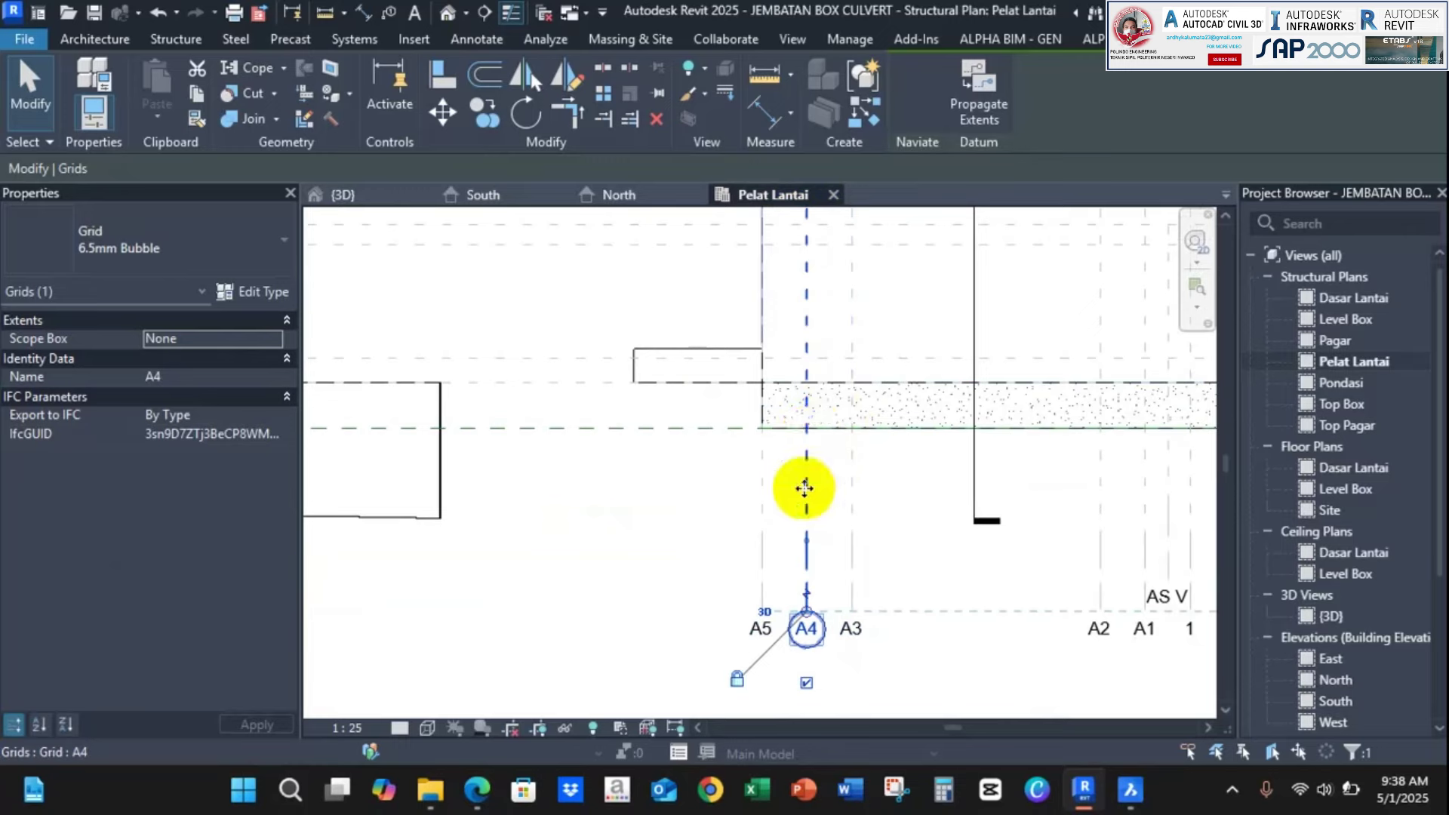
pyautogui.click(821, 486)
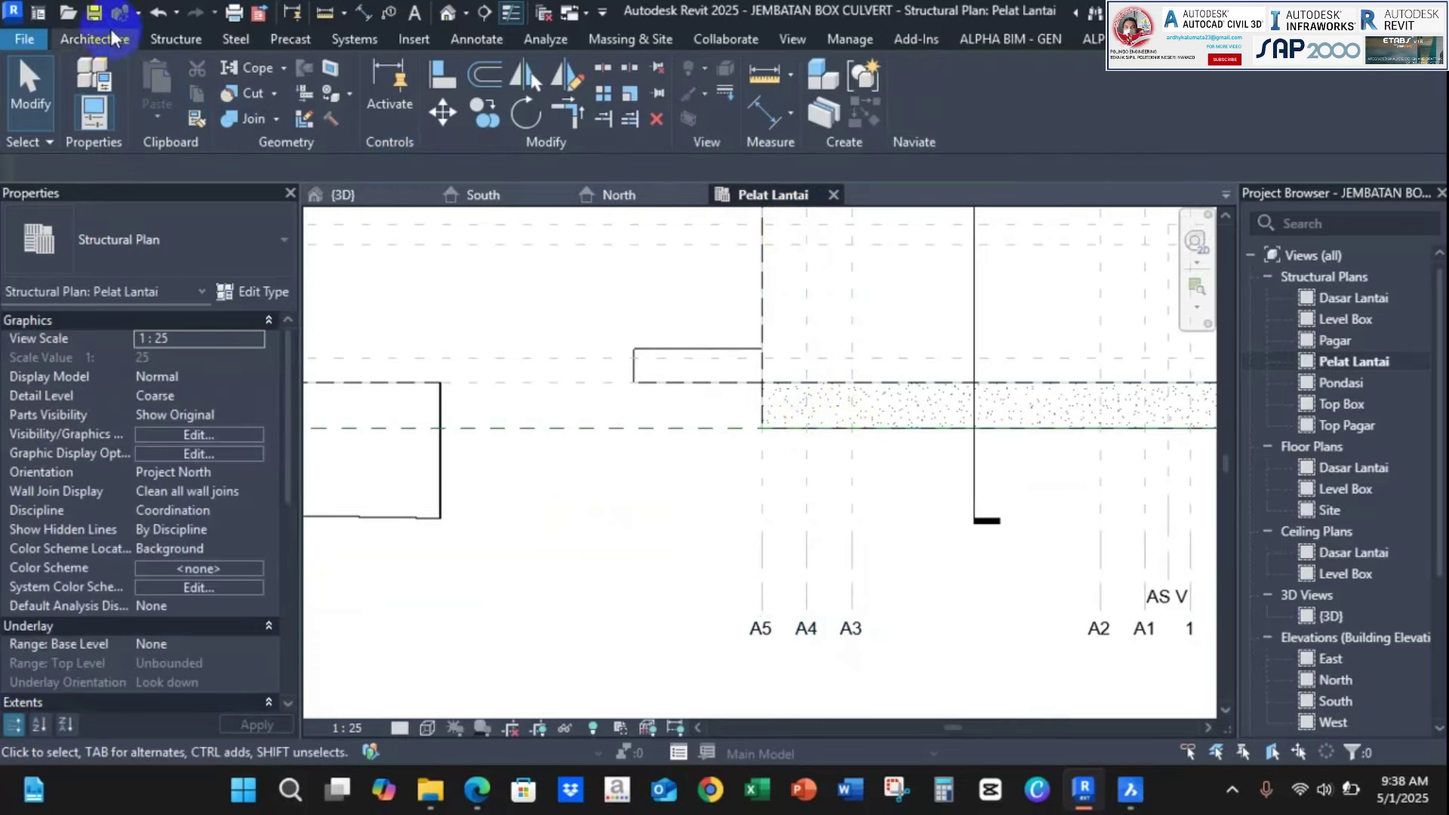
# Create an in-place model in the Structural Foundations category named "Pas.Batu Oprit 1"
pyautogui.click(176, 38)
pyautogui.click(895, 117)
pyautogui.click(948, 201)
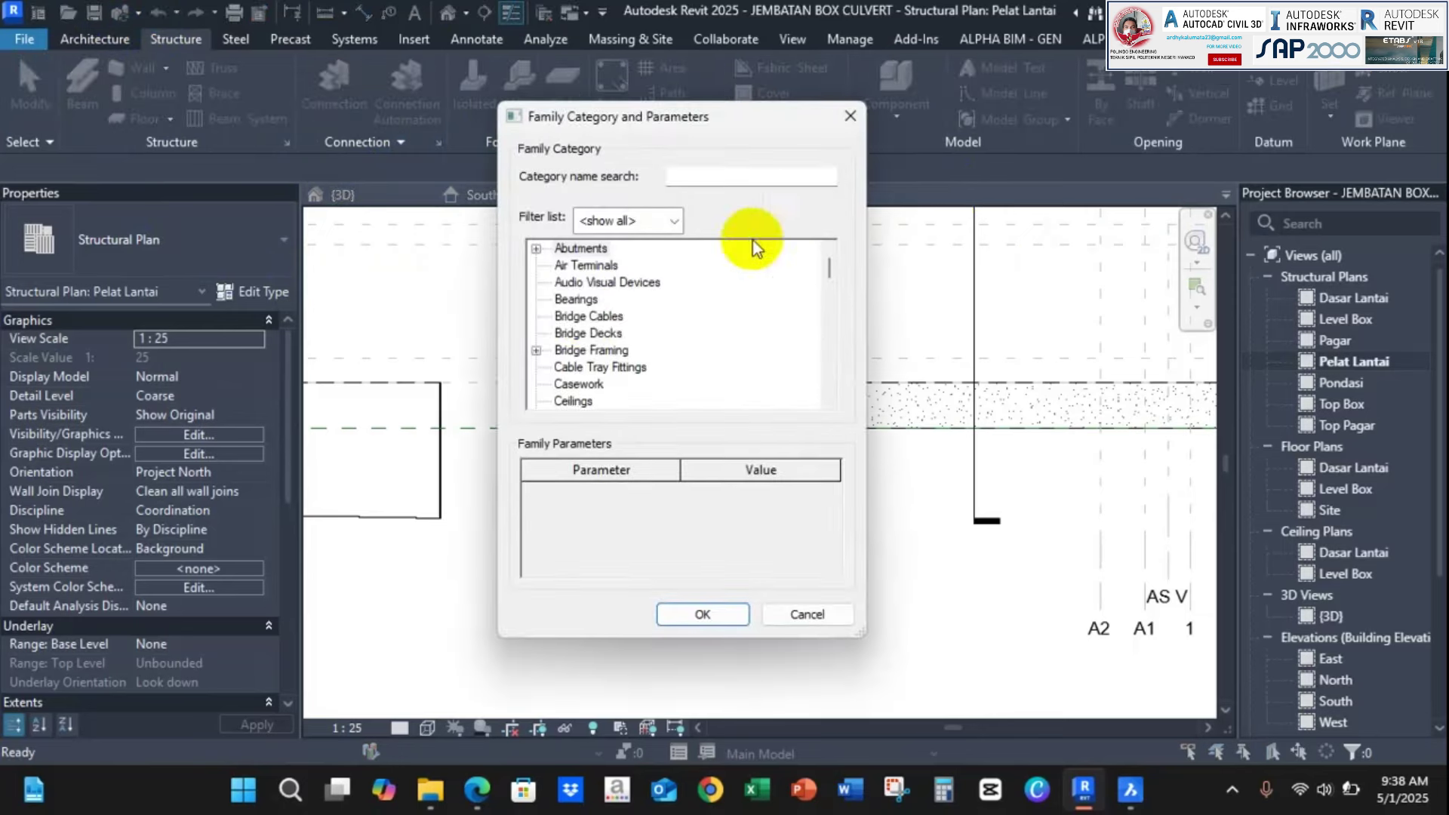
pyautogui.press('s')
pyautogui.scroll(-3, 641, 355)
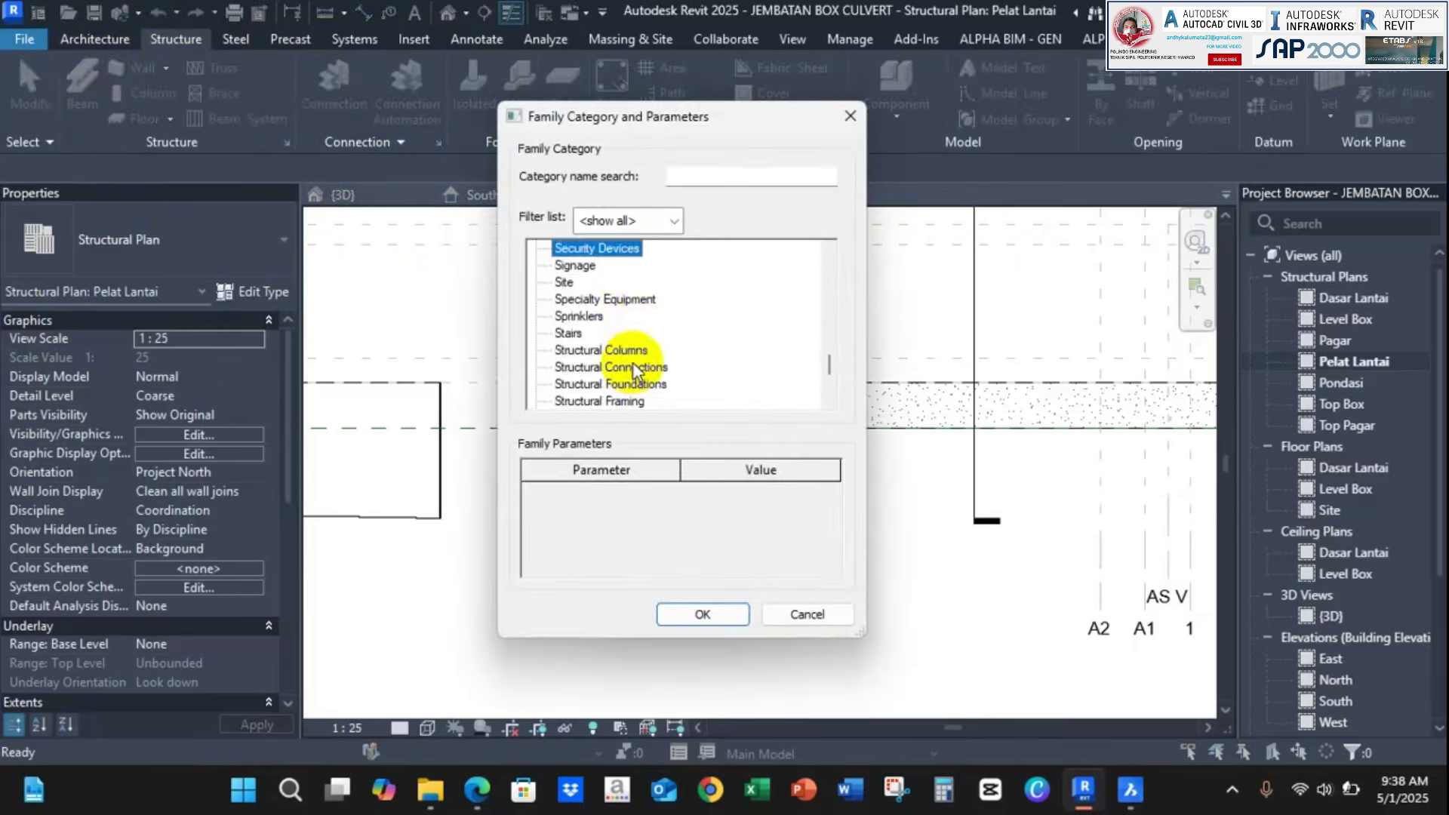
pyautogui.click(639, 384)
pyautogui.click(709, 608)
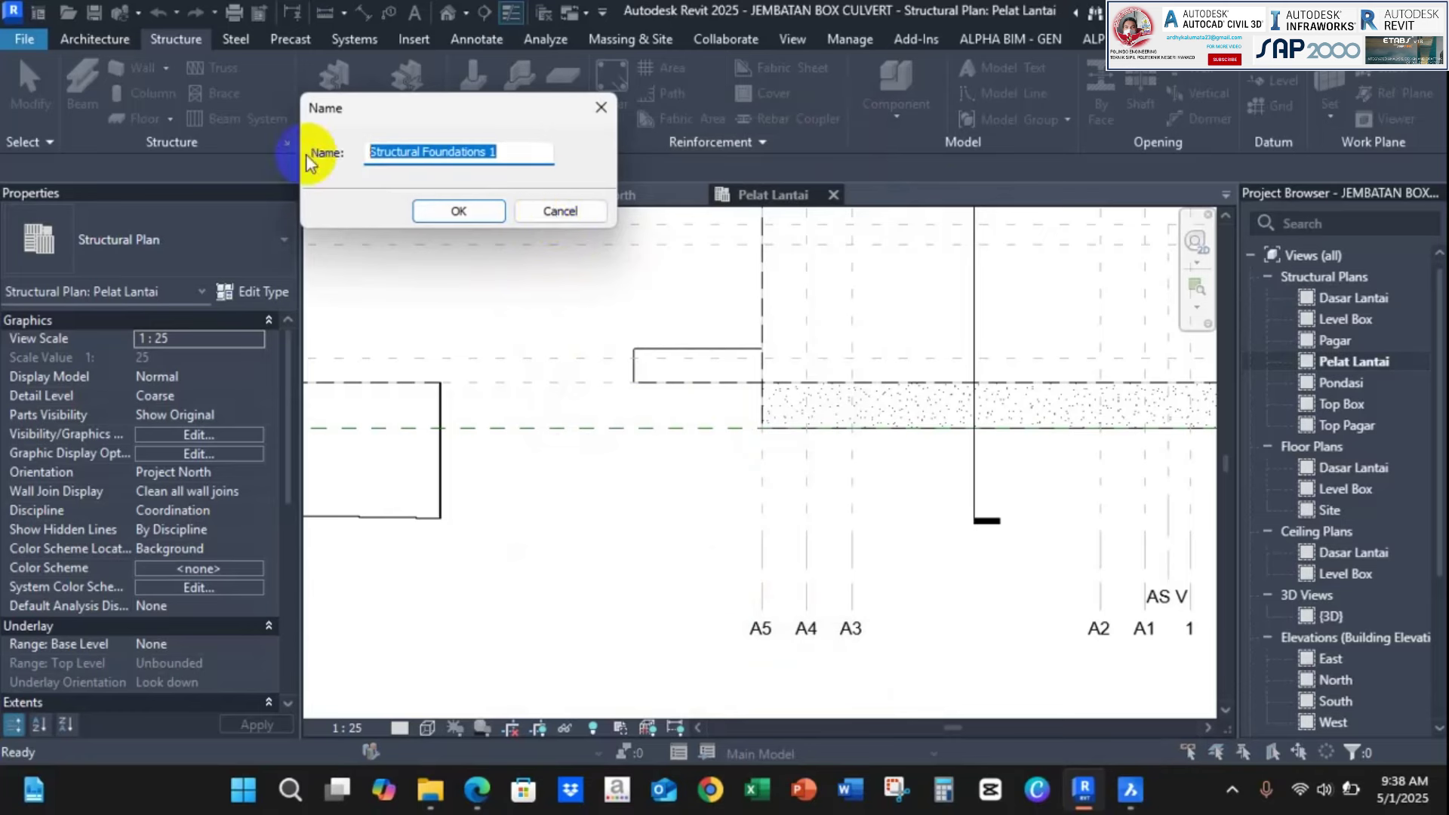
pyautogui.write('Pas.Batu Oprit')
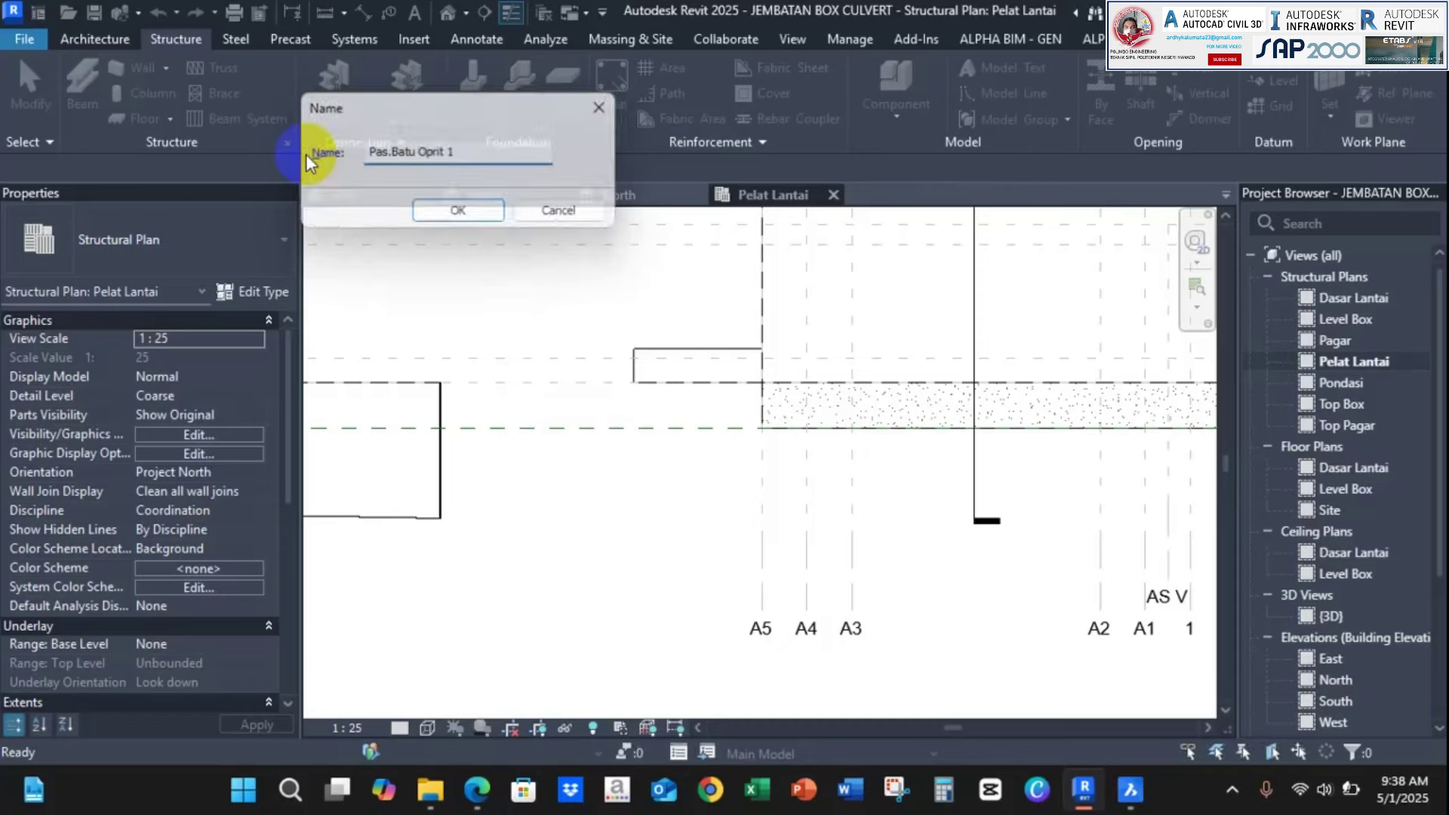
pyautogui.press('Return')
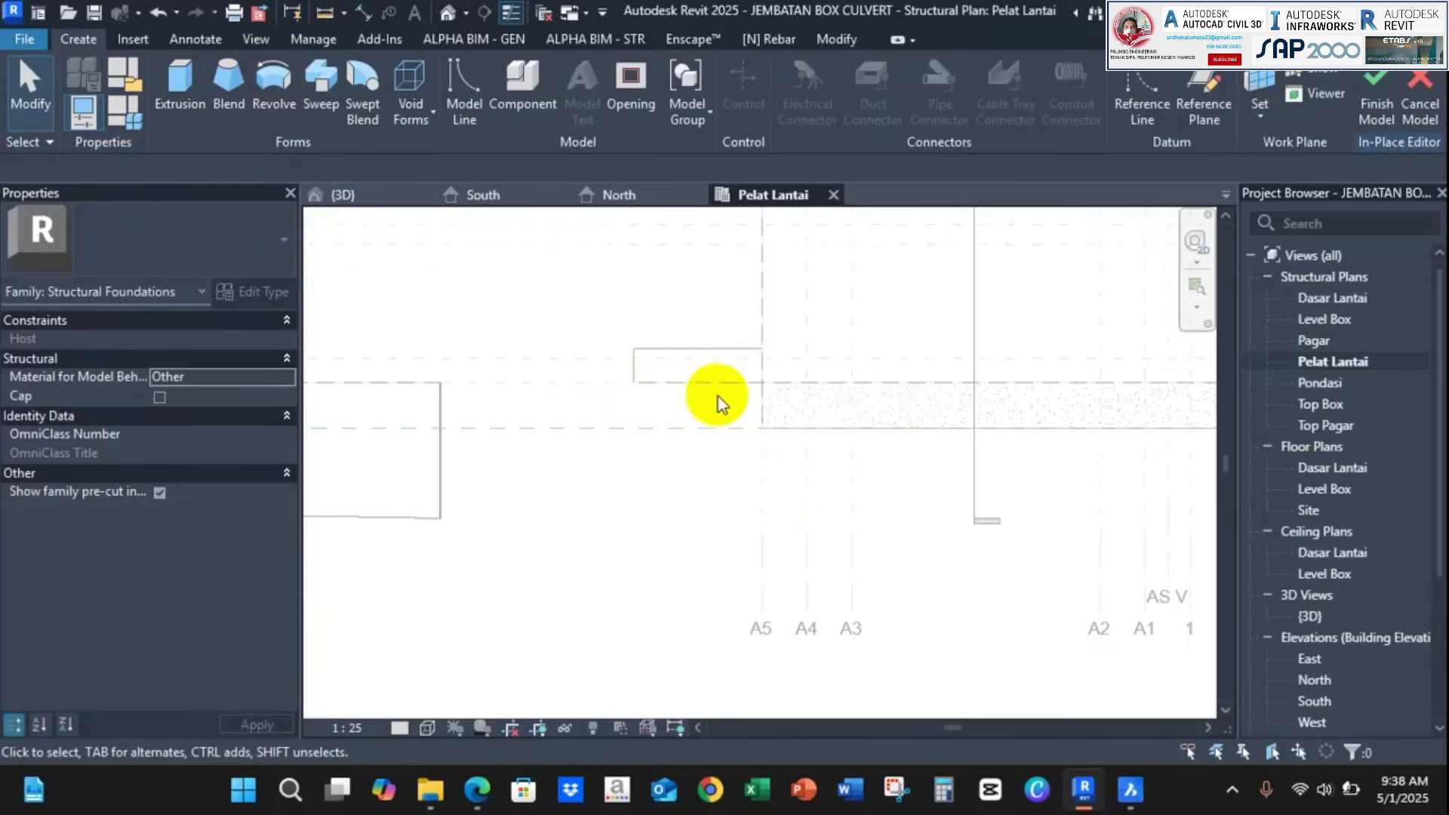
# Start a solid extrusion with Level : Pelat Lantai as its work plane
pyautogui.click(186, 79)
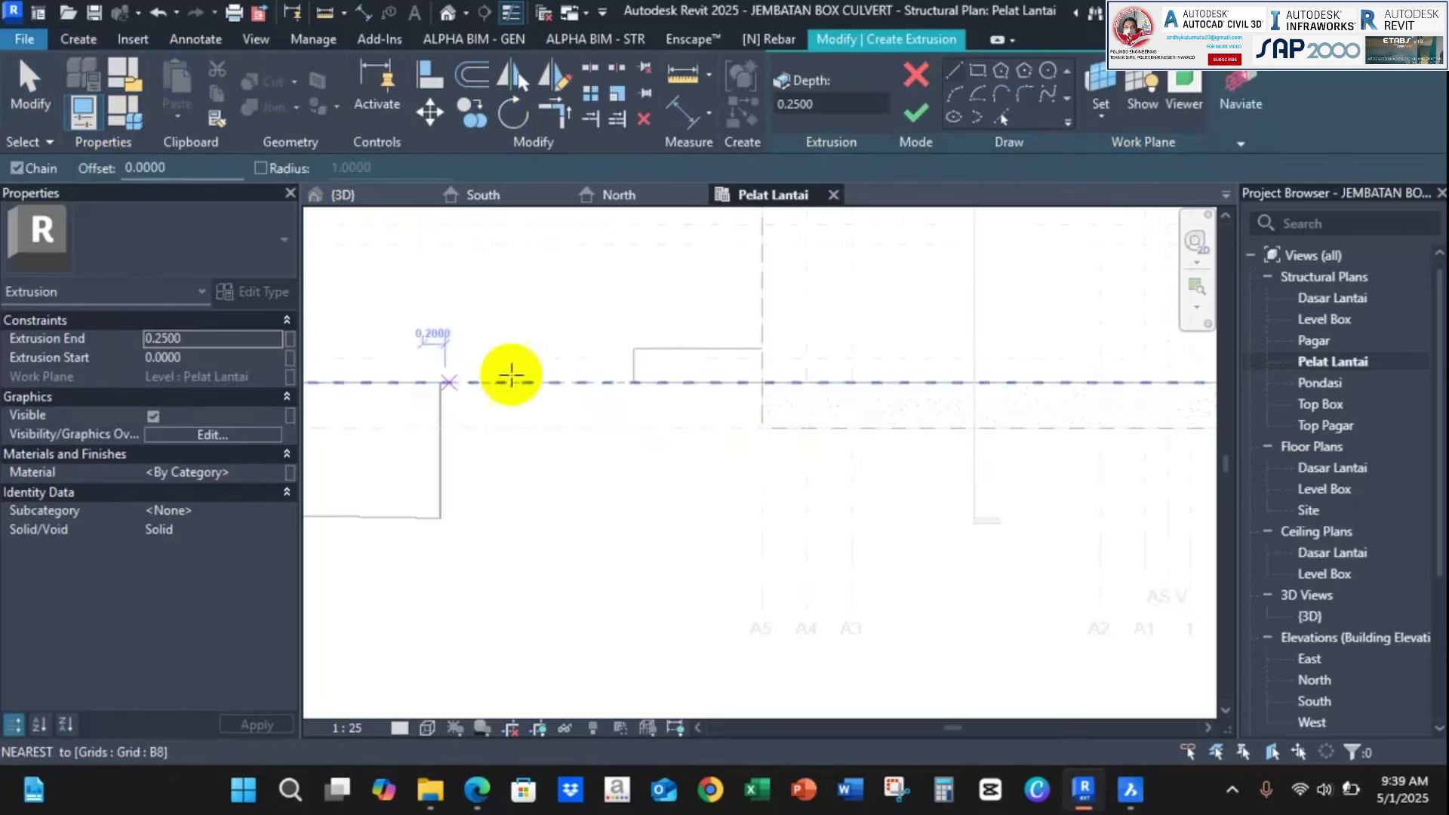
pyautogui.click(1103, 115)
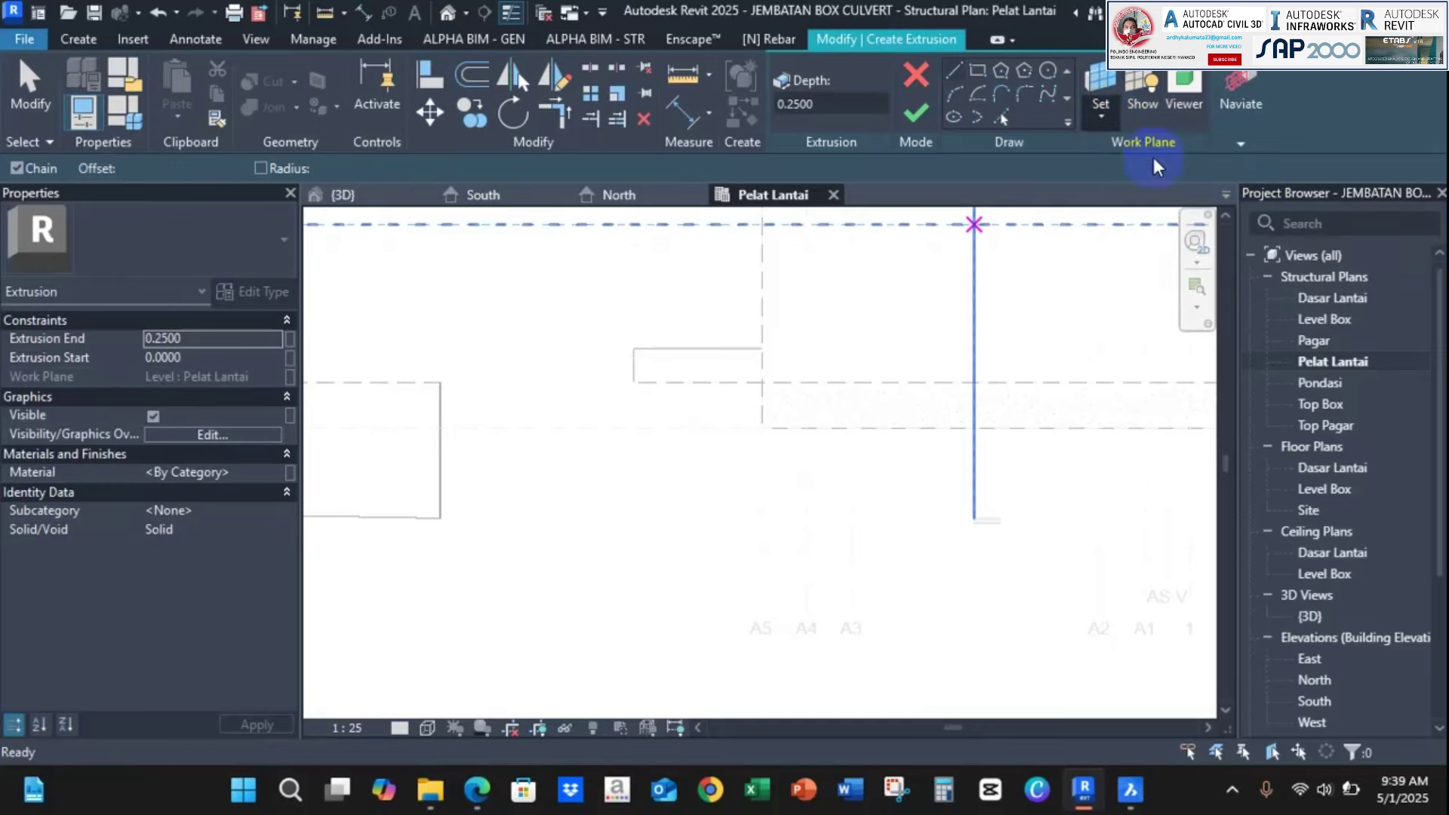
pyautogui.click(1153, 157)
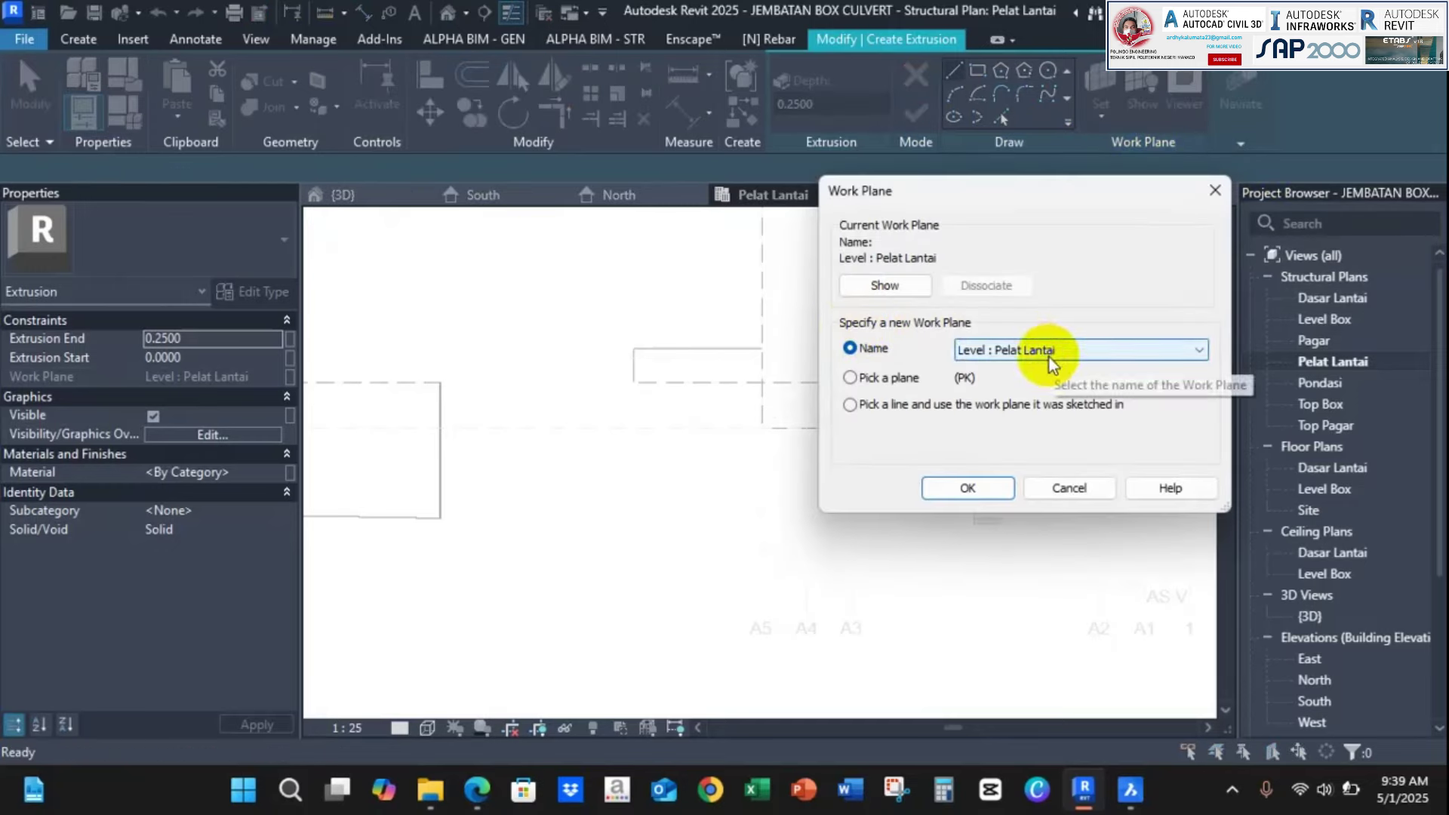
pyautogui.click(958, 486)
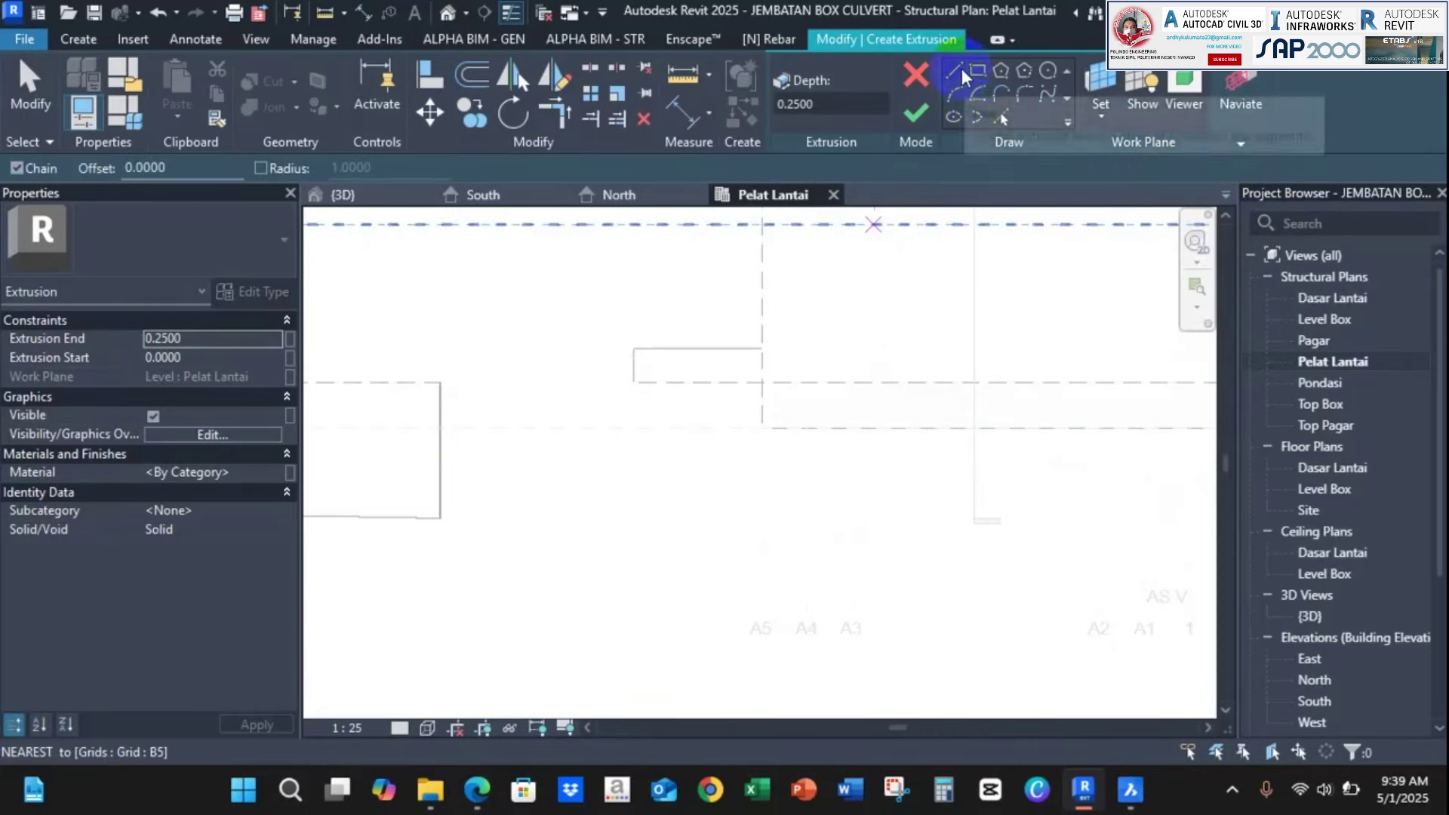
# Sketch the boundary's inner line about 2.9 m long, from the stone wall's end corner horizontally to the culvert foundation's edge
pyautogui.click(416, 375)
pyautogui.scroll(7, 446, 370)
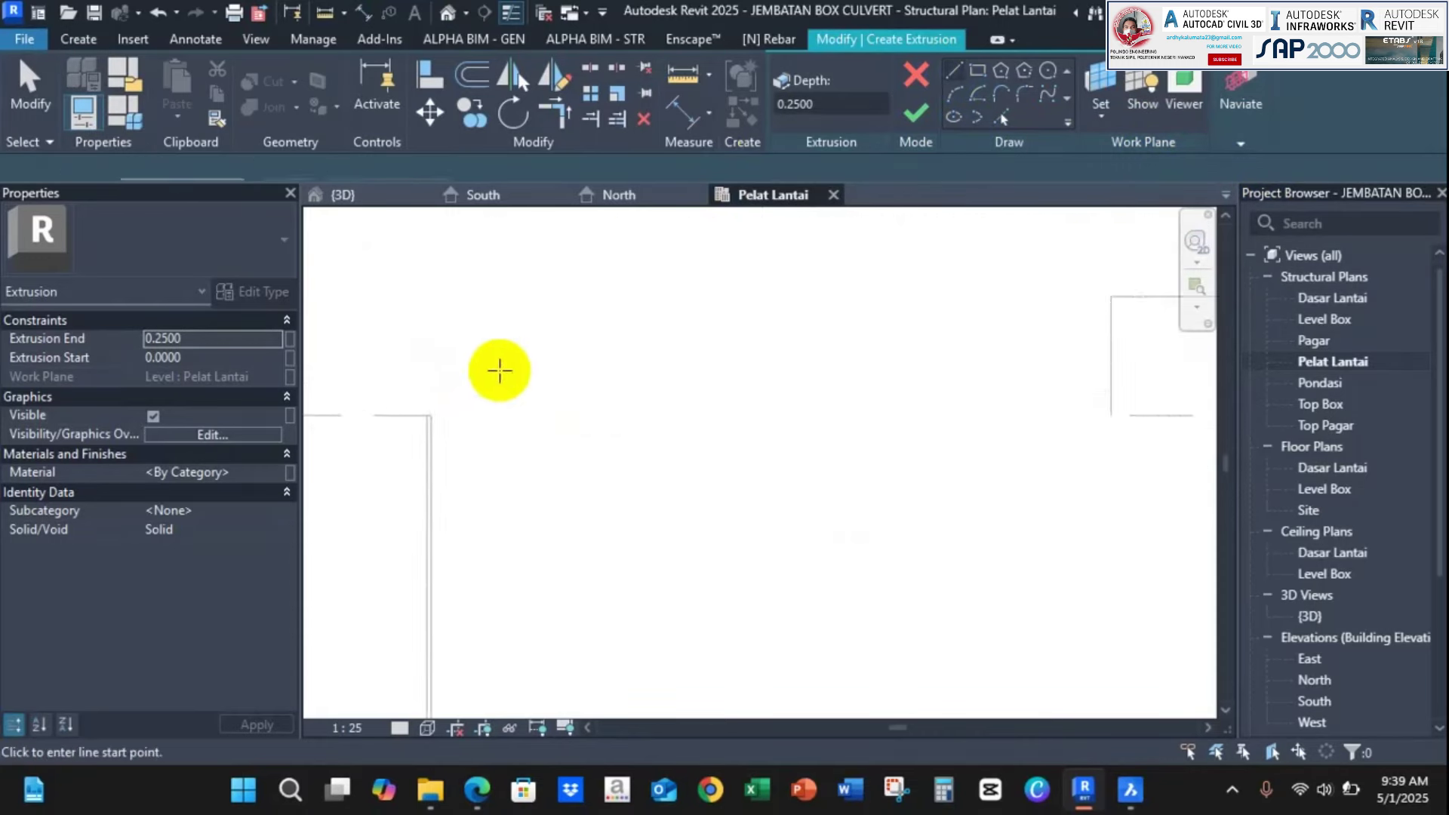
pyautogui.click(393, 432)
pyautogui.scroll(-2, 841, 446)
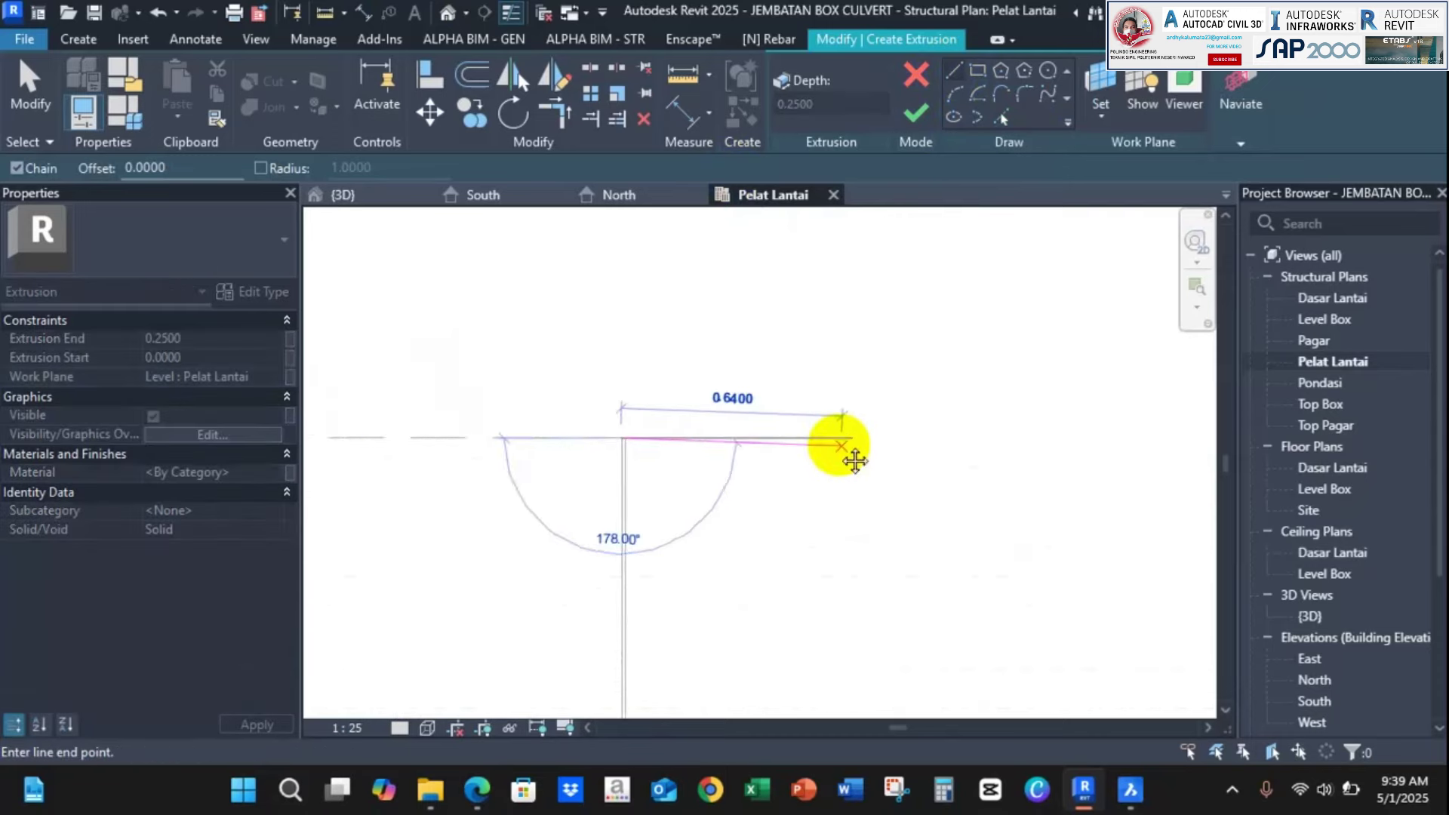
pyautogui.moveTo(840, 446); pyautogui.dragTo(523, 320, button='middle')
pyautogui.scroll(-4, 597, 357)
pyautogui.scroll(-1, 628, 351)
pyautogui.moveTo(628, 356); pyautogui.dragTo(692, 682, button='middle')
pyautogui.scroll(-3, 615, 521)
pyautogui.scroll(-3, 649, 519)
pyautogui.scroll(3, 692, 469)
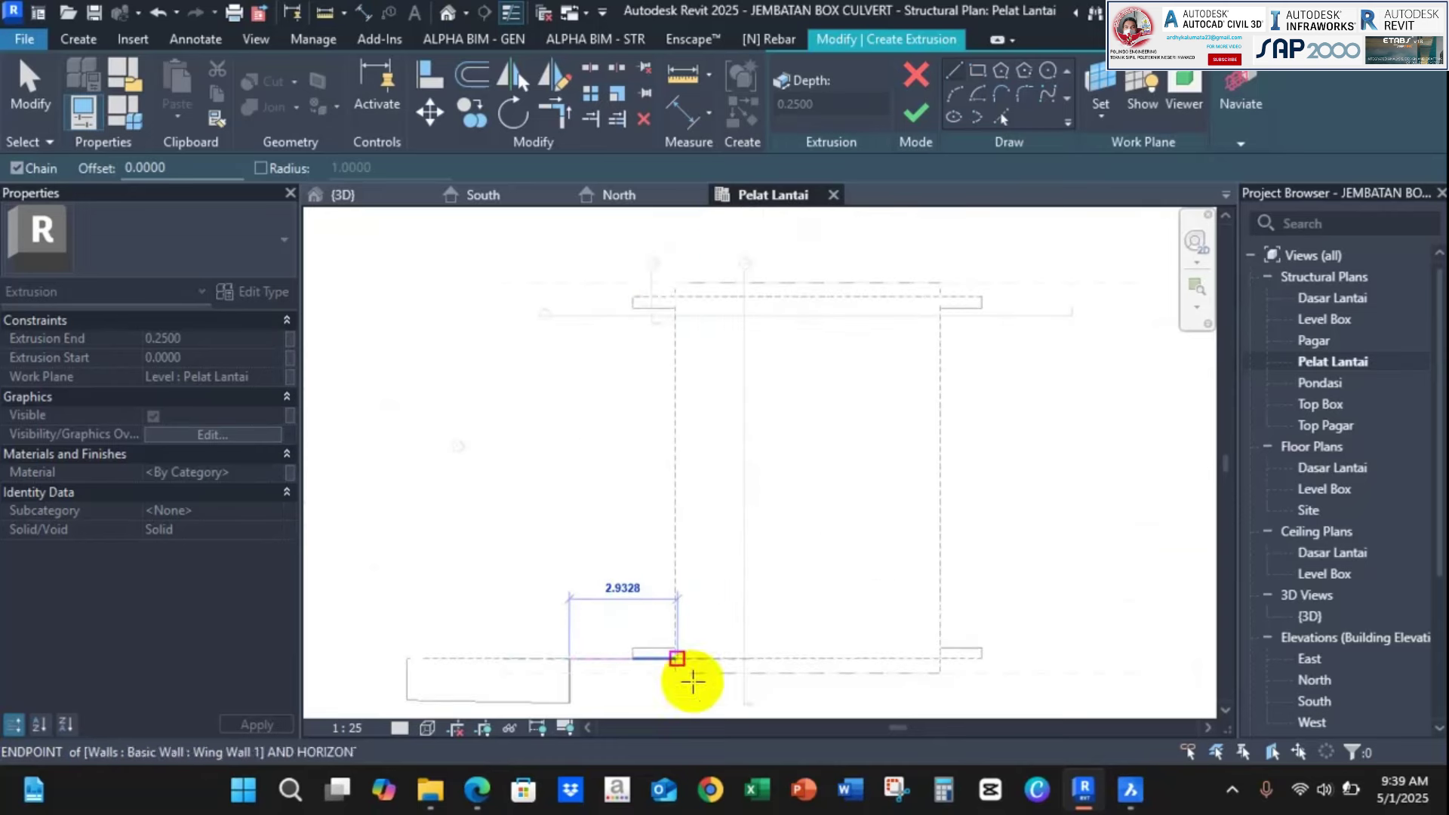
pyautogui.scroll(2, 664, 275)
pyautogui.moveTo(655, 359); pyautogui.dragTo(694, 212, button='middle')
pyautogui.scroll(-2, 694, 211)
pyautogui.scroll(-1, 762, 400)
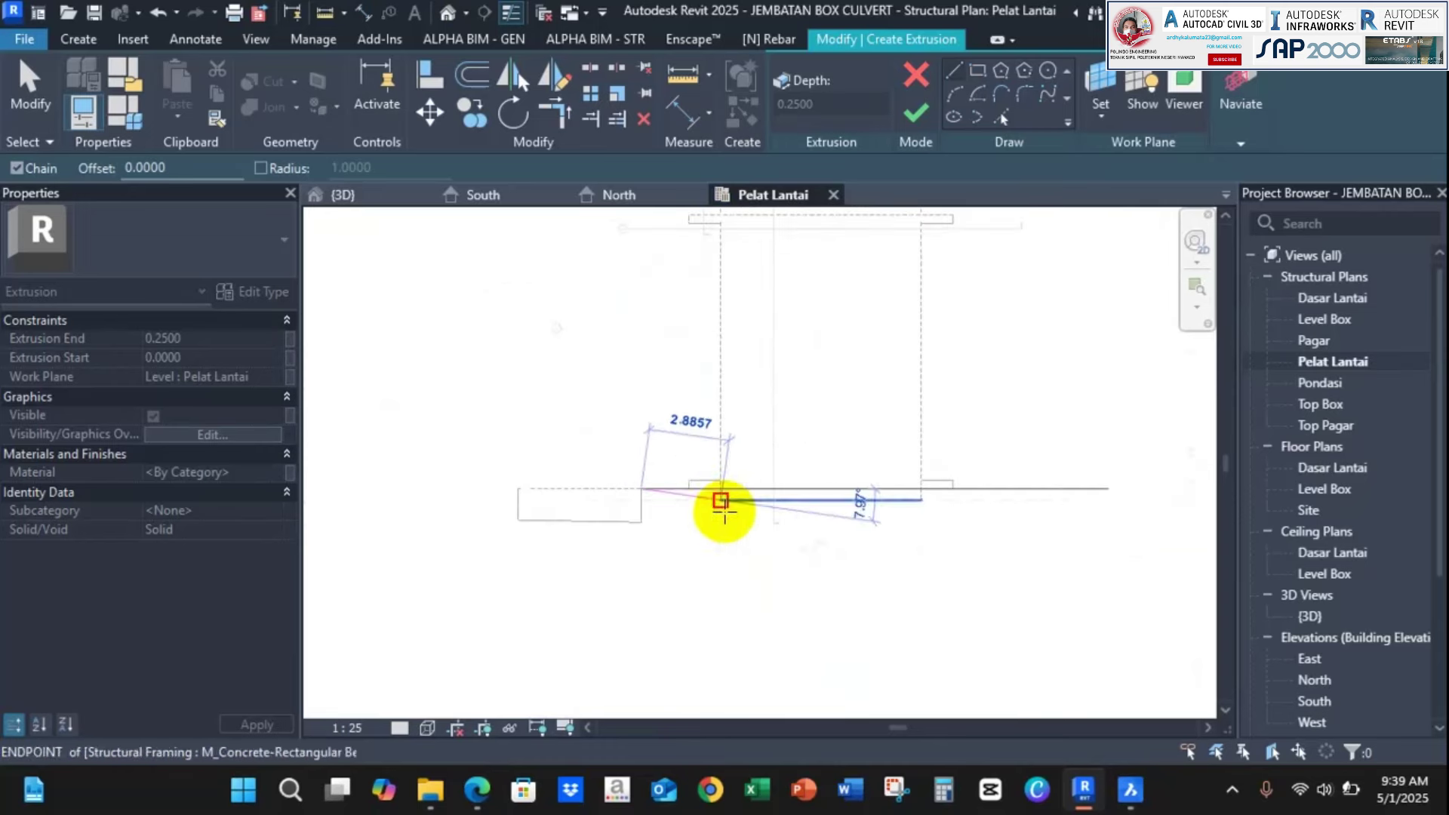
pyautogui.scroll(2, 724, 507)
pyautogui.scroll(1, 721, 485)
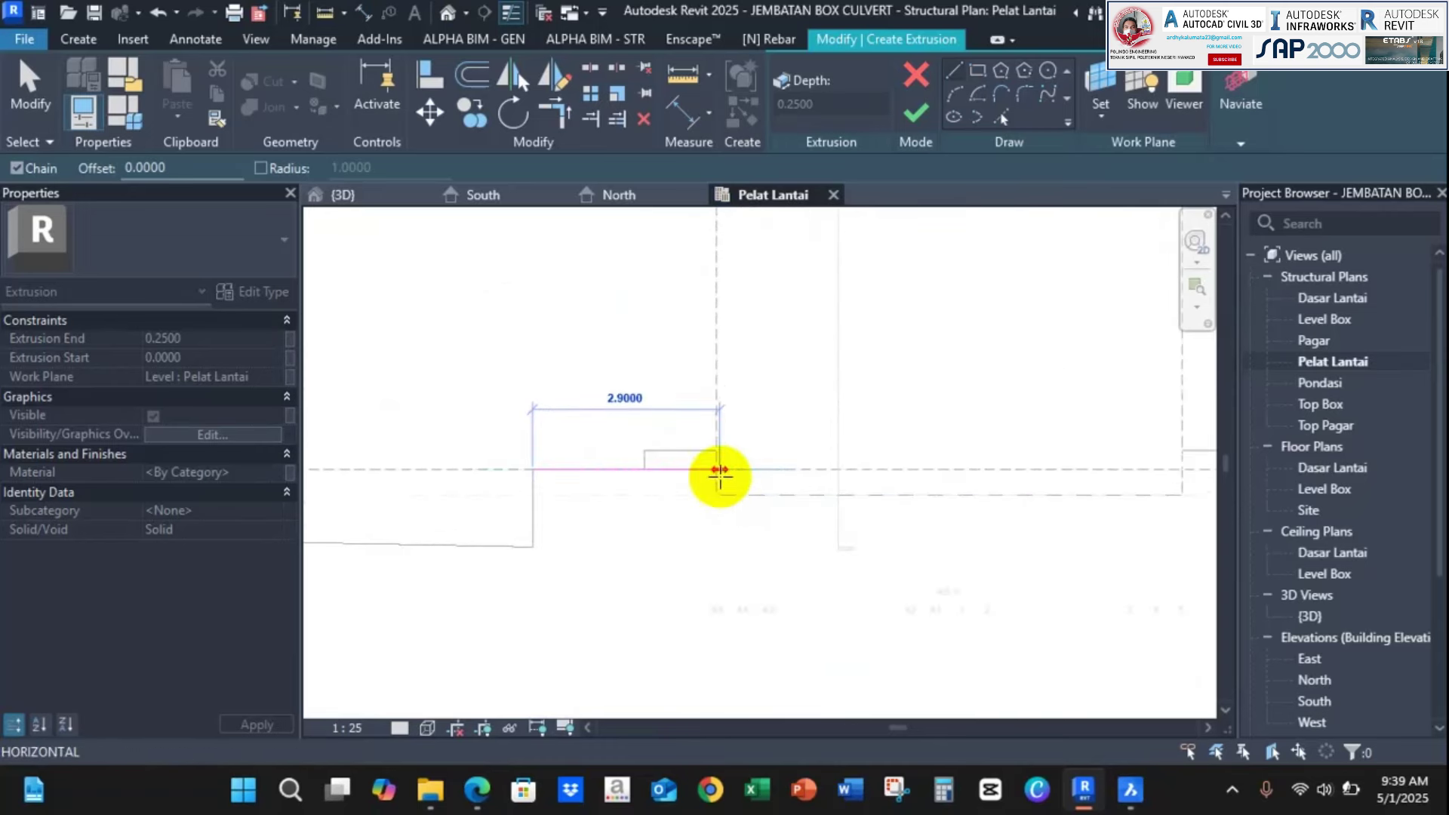
pyautogui.click(719, 470)
# Add a perpendicular line about 0.6 m long along the culvert foundation's end and stop the line chain
pyautogui.scroll(1, 711, 535)
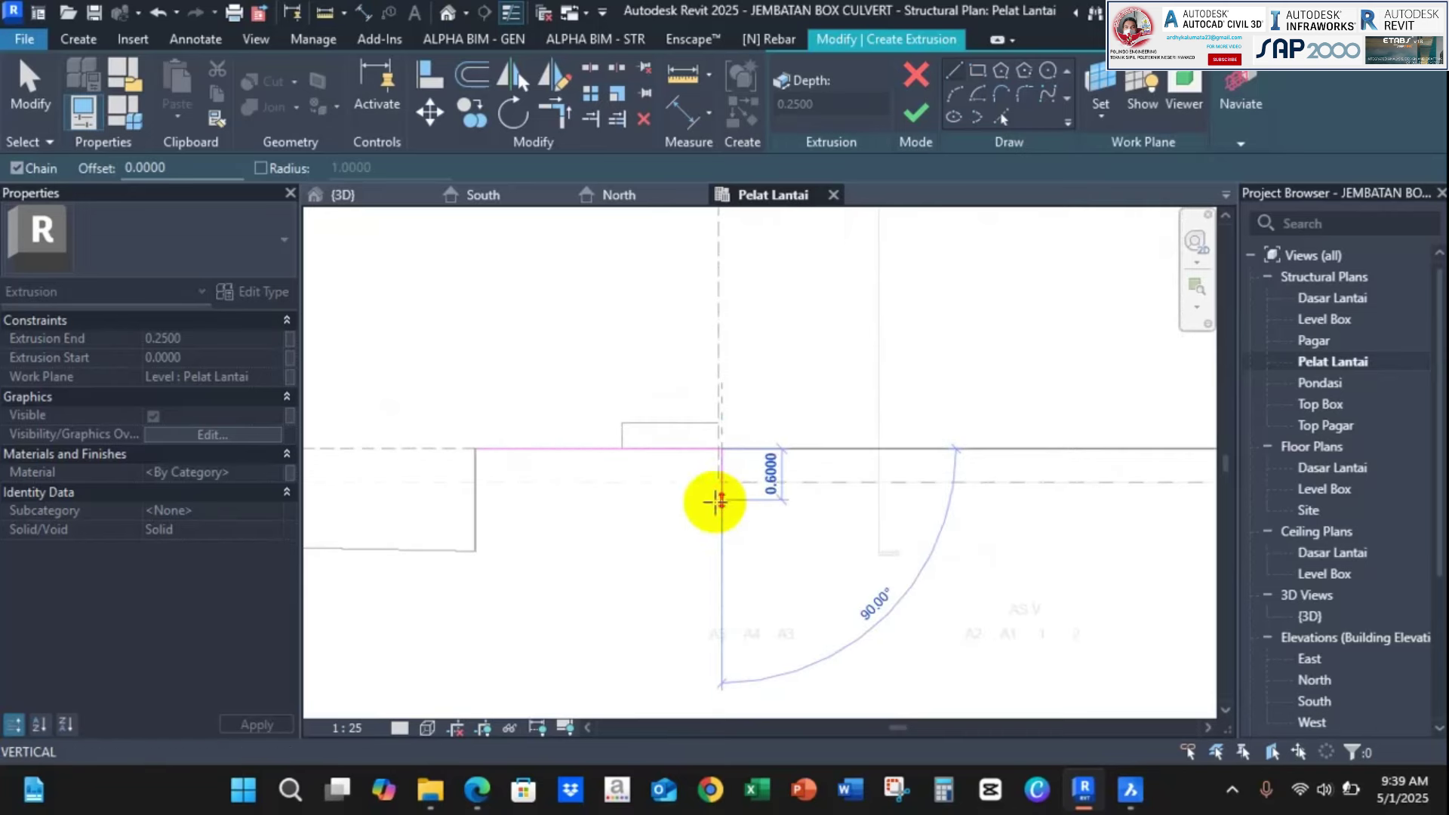
pyautogui.scroll(1, 719, 501)
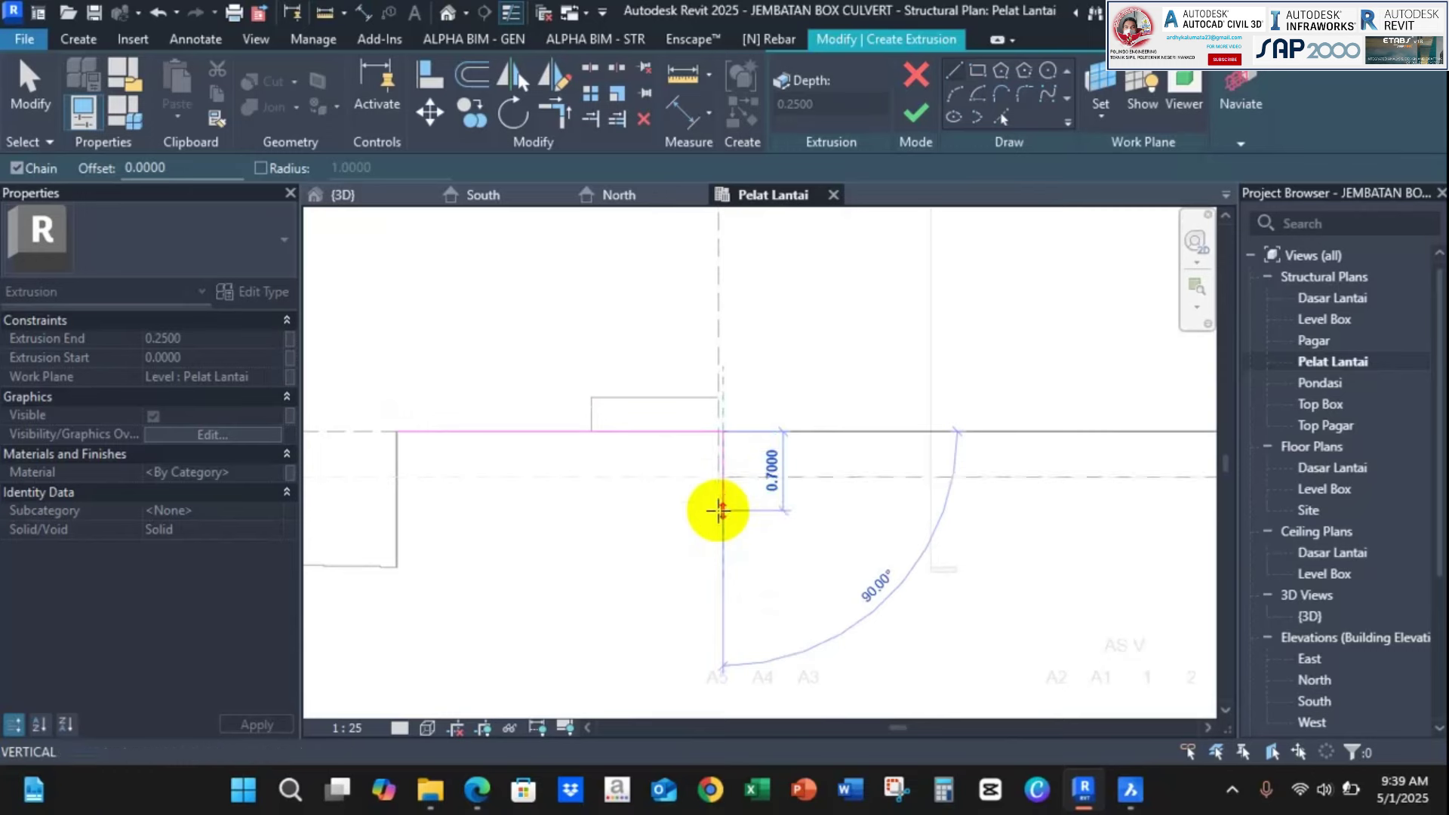
pyautogui.click(719, 500)
pyautogui.press('Escape')
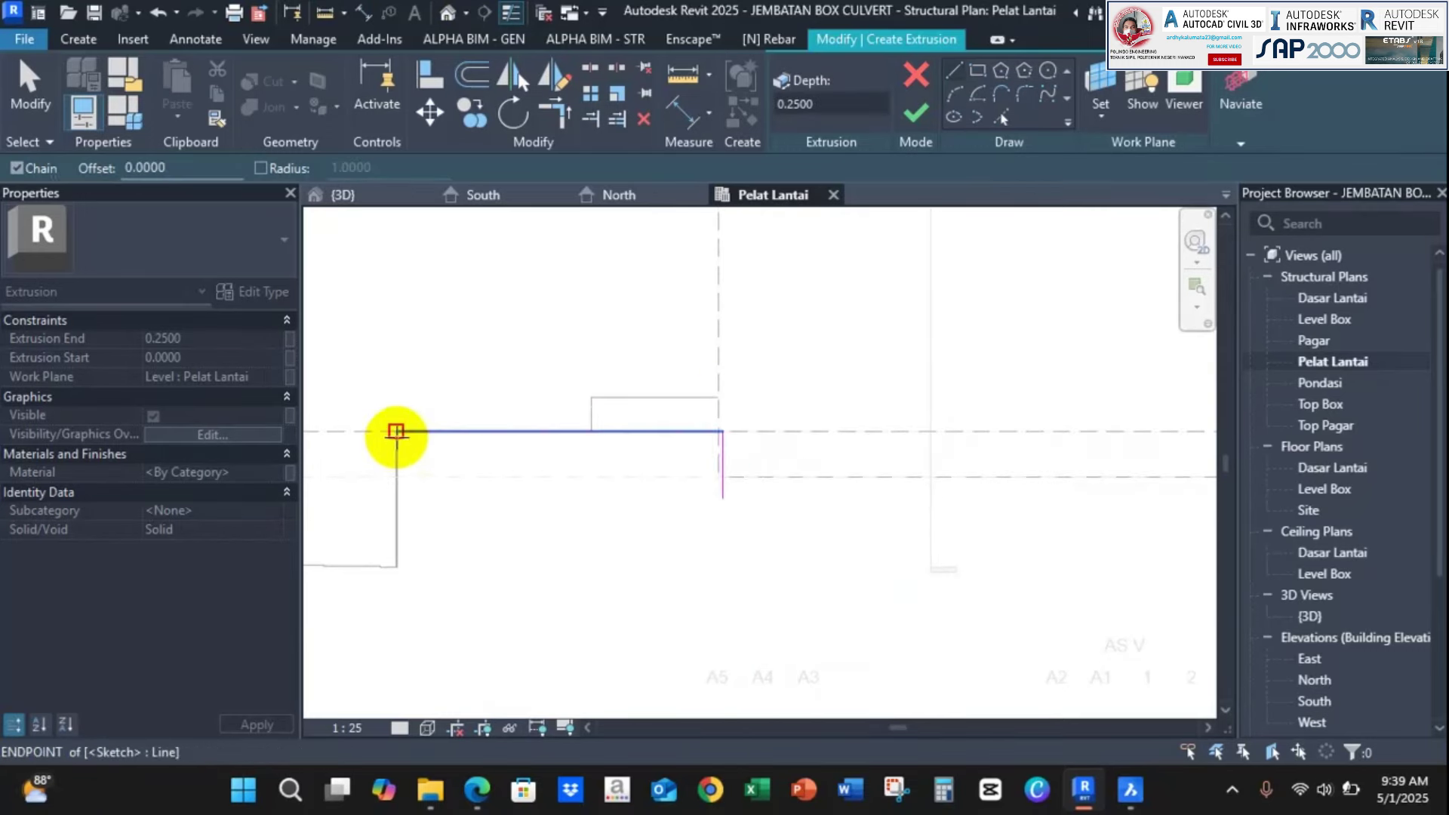
# Trace the stone wall's end face and extend a line from its outer corner toward the culvert at a 3° slope
pyautogui.click(394, 431)
pyautogui.click(393, 566)
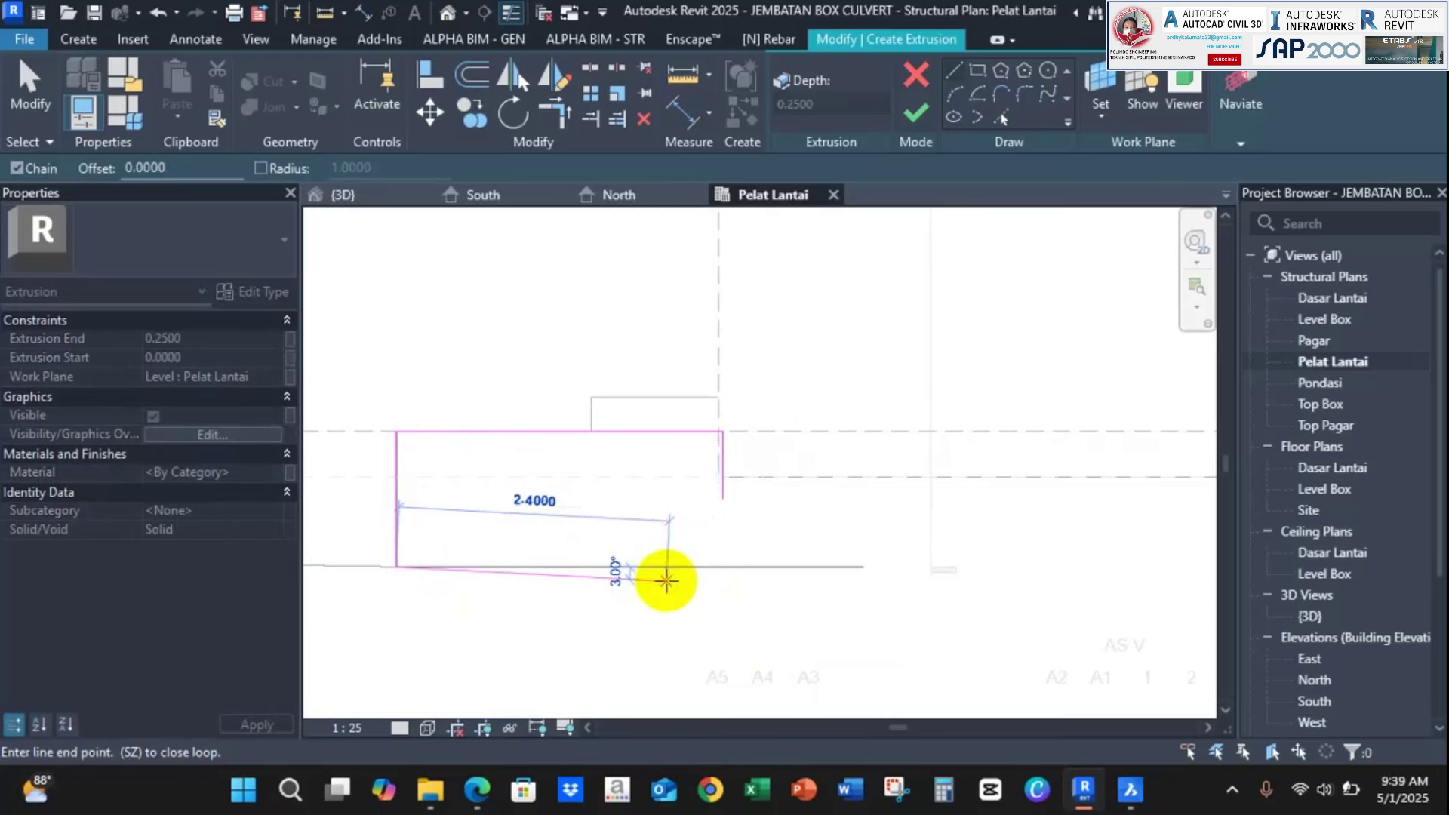
pyautogui.click(660, 581)
pyautogui.press('Escape')
pyautogui.press('Escape')
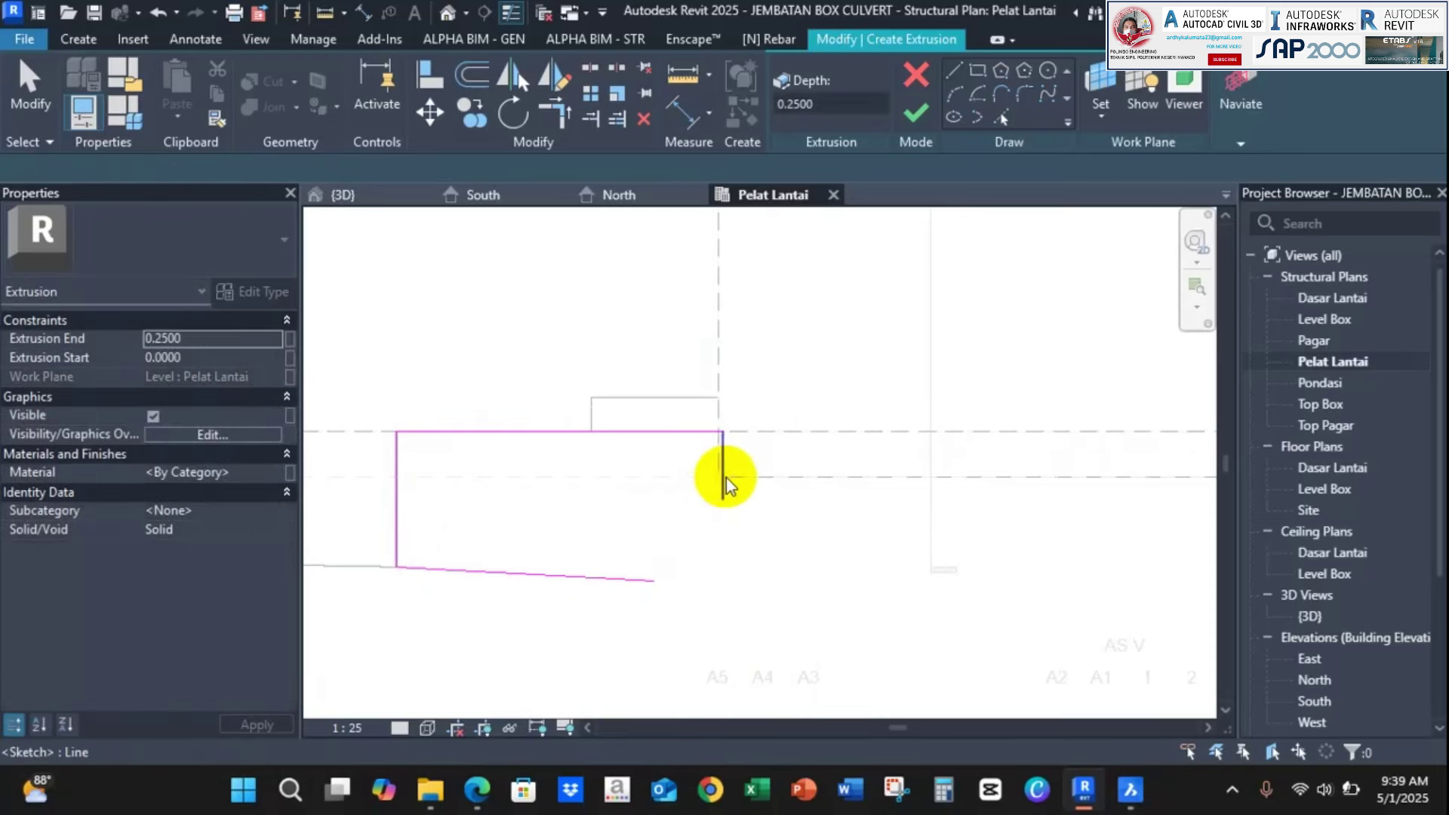
# Shorten the perpendicular boundary line to end at the foundation beam's outer face
pyautogui.click(724, 481)
pyautogui.scroll(1, 723, 499)
pyautogui.moveTo(723, 499); pyautogui.dragTo(722, 468)
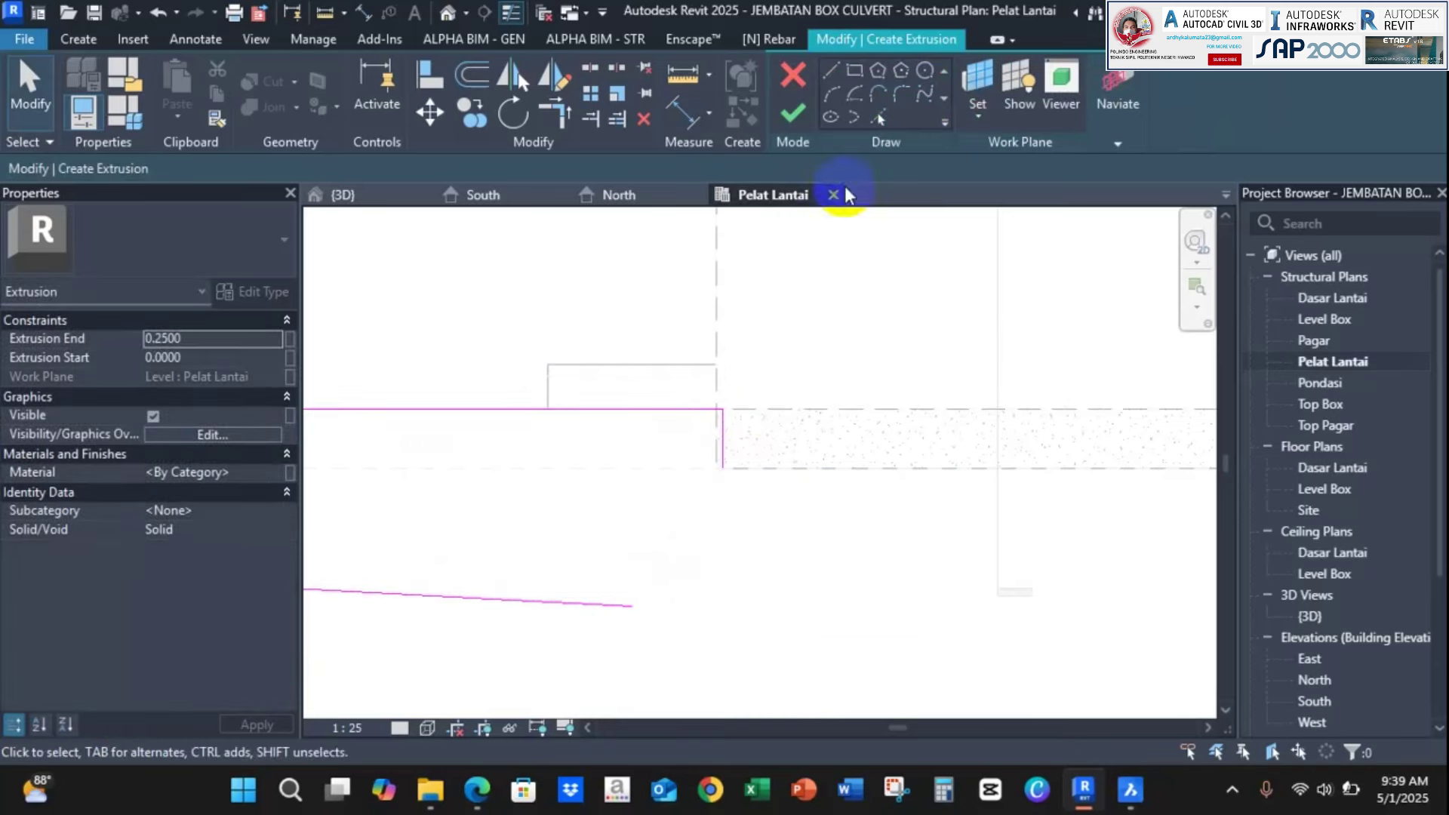
# Close the boundary's corner with an arc of about 1.0 m radius, tangent to the short line at the foundation beam
pyautogui.click(833, 92)
pyautogui.click(722, 468)
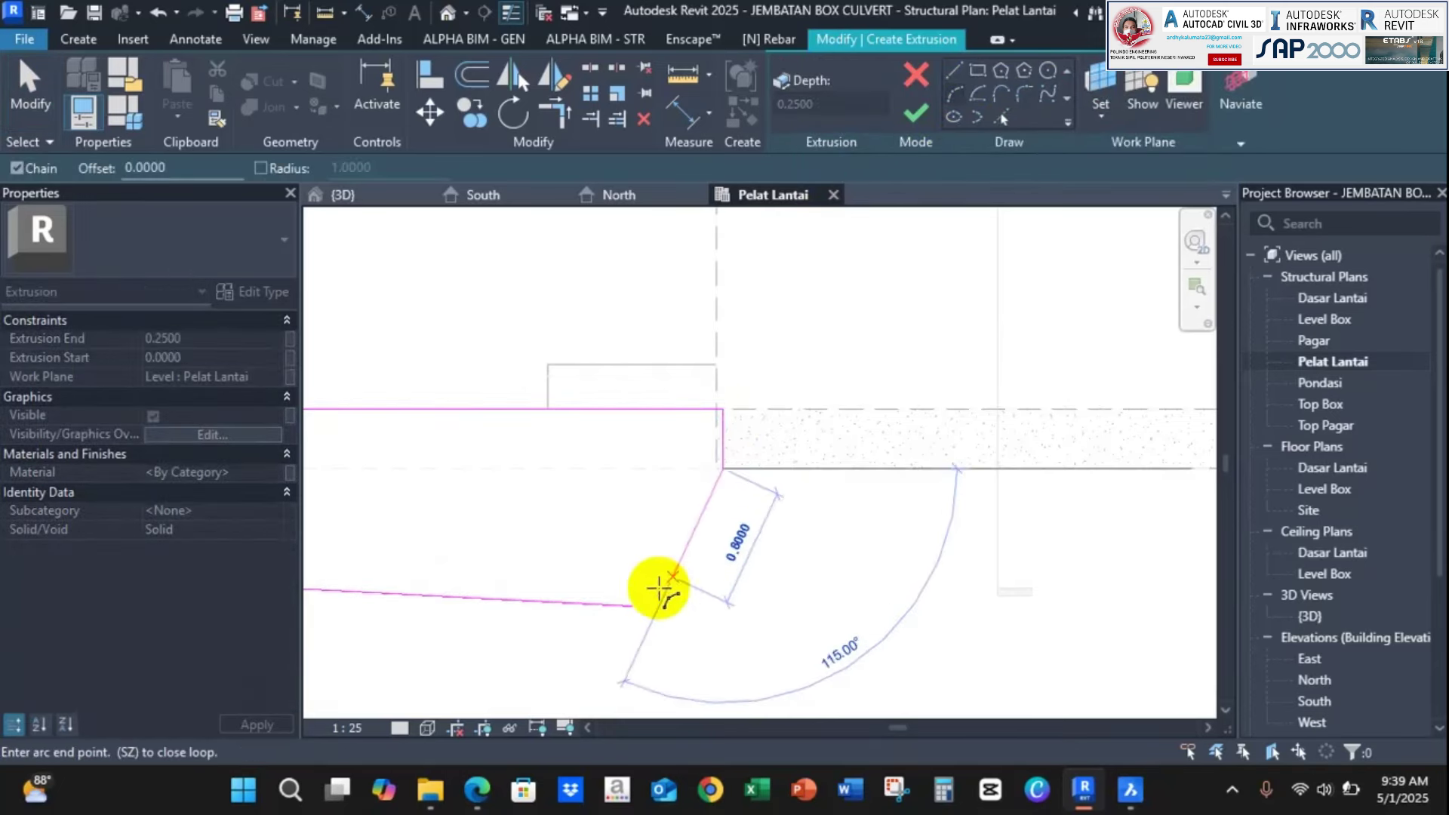
pyautogui.click(628, 612)
pyautogui.scroll(2, 687, 542)
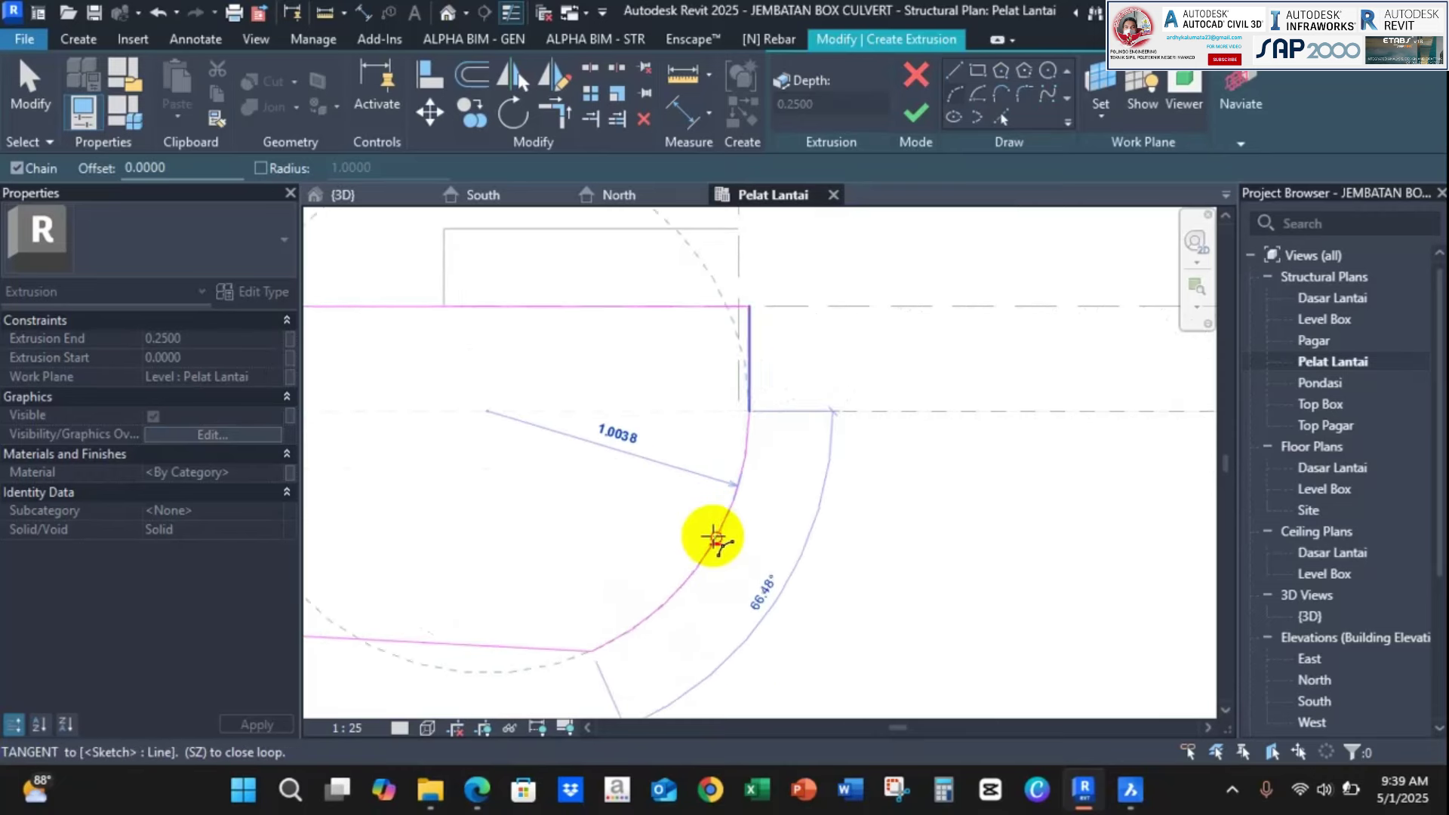
pyautogui.click(718, 540)
pyautogui.scroll(-4, 822, 498)
pyautogui.press('Escape')
pyautogui.press('Escape')
# Shorten the boundary's sloped outer line to about 1.98 m, keeping its 3° slope
pyautogui.scroll(3, 830, 528)
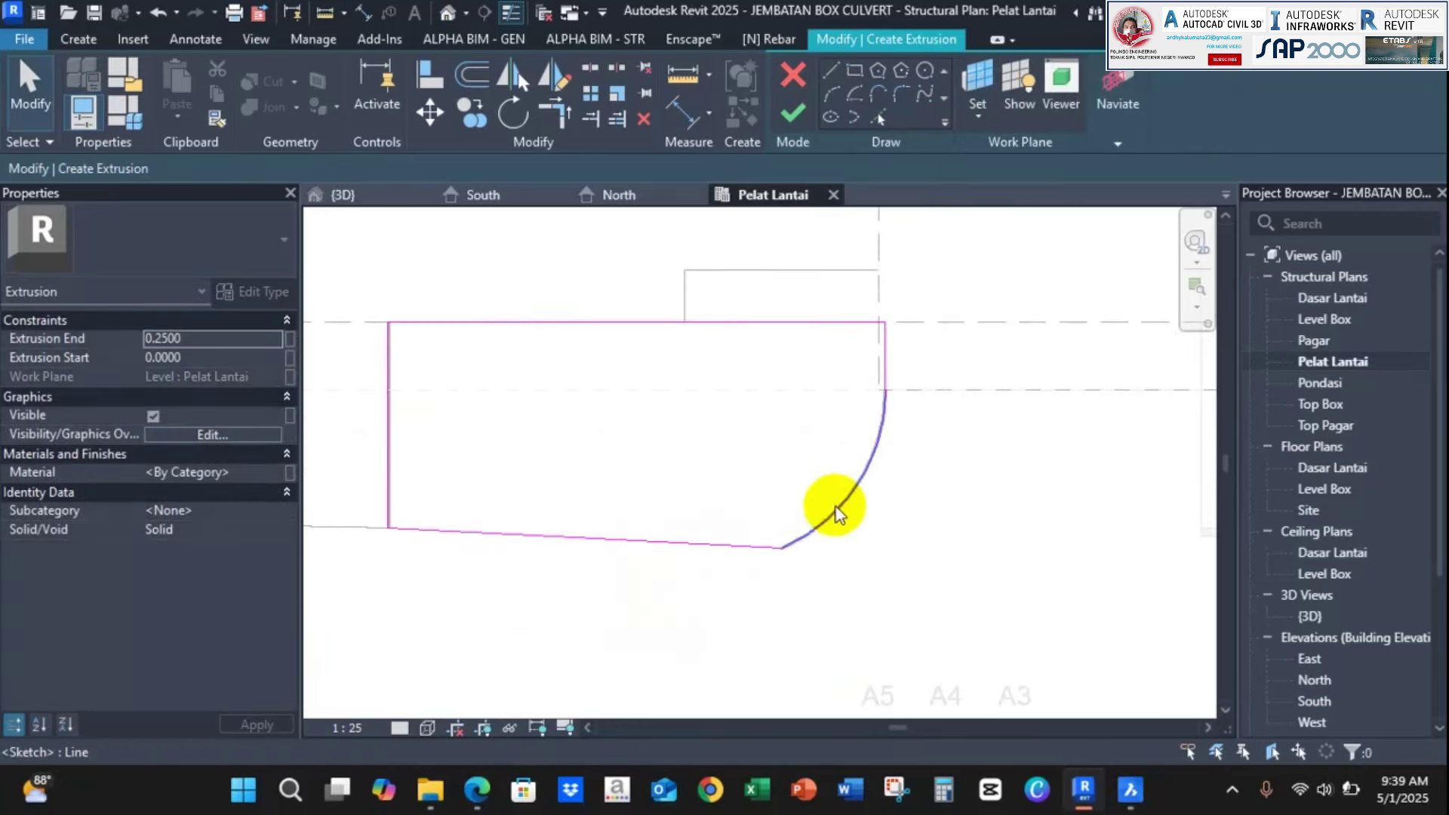
pyautogui.moveTo(822, 576); pyautogui.dragTo(718, 548)
pyautogui.scroll(1, 770, 546)
pyautogui.click(743, 558)
pyautogui.click(754, 547)
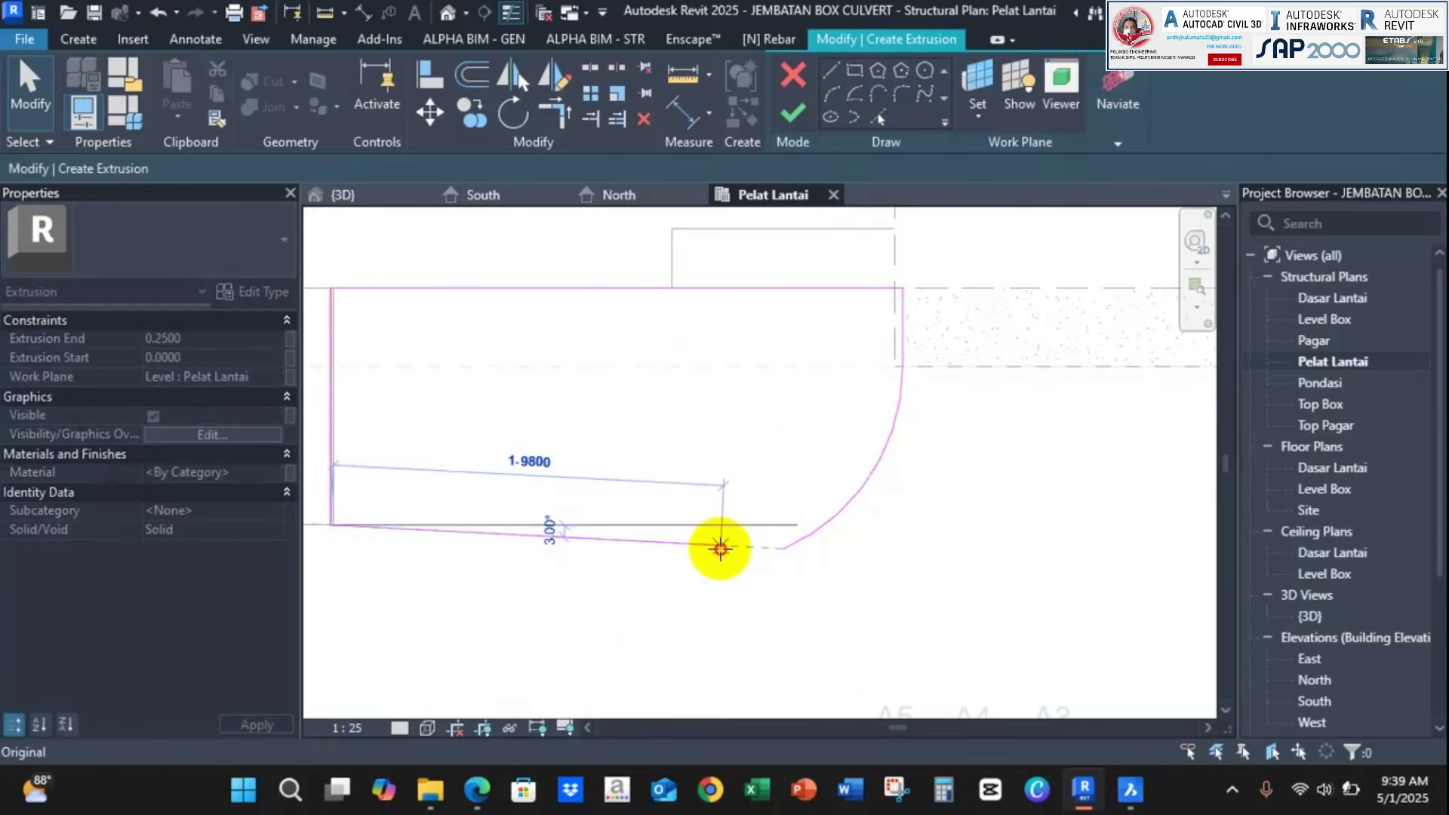
# Replace the corner arc with one of about 0.94 m radius between the shortened sloped line and the short end line, tangent to the latter
pyautogui.scroll(-2, 762, 540)
pyautogui.click(794, 537)
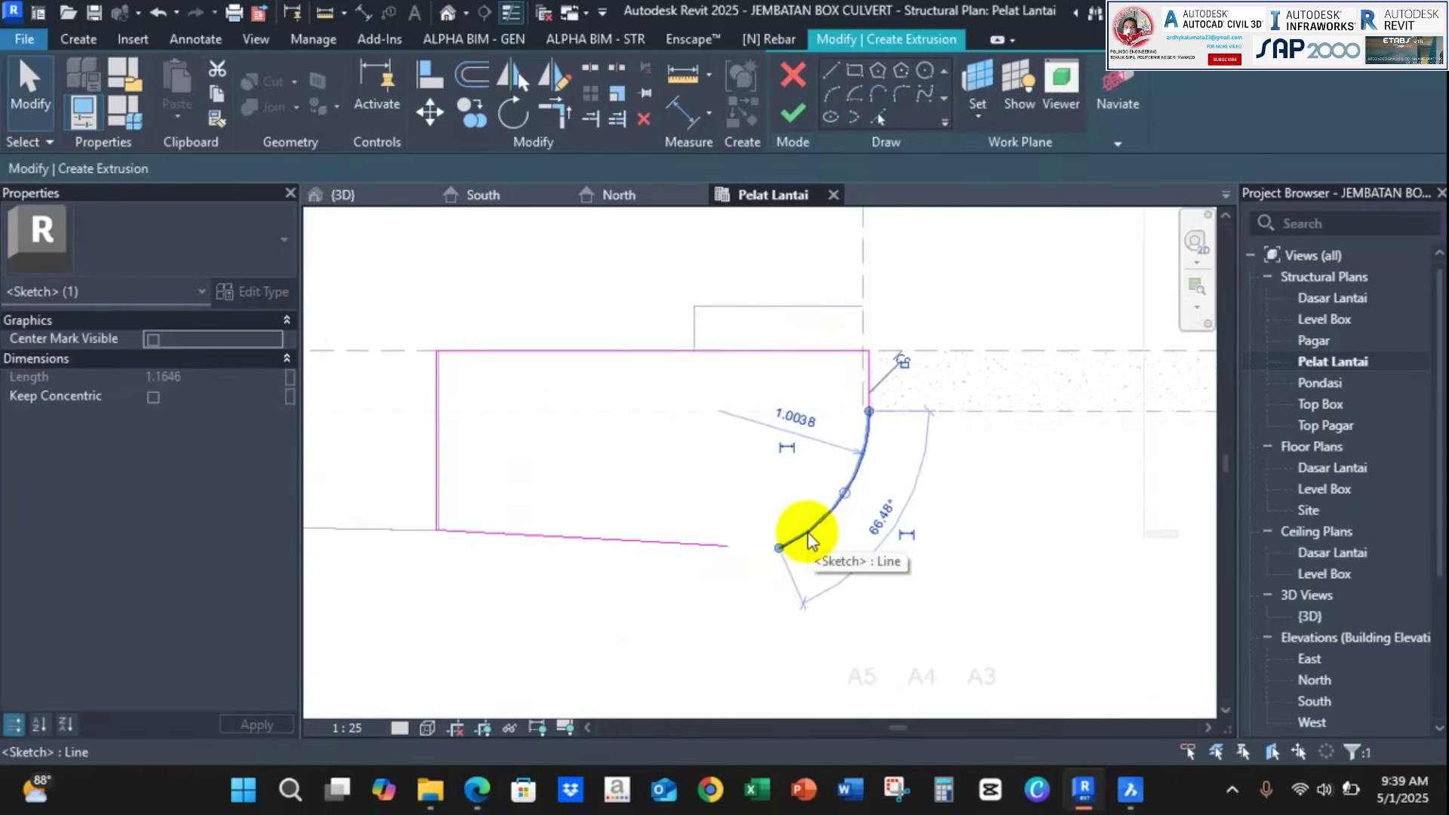
pyautogui.press('Delete')
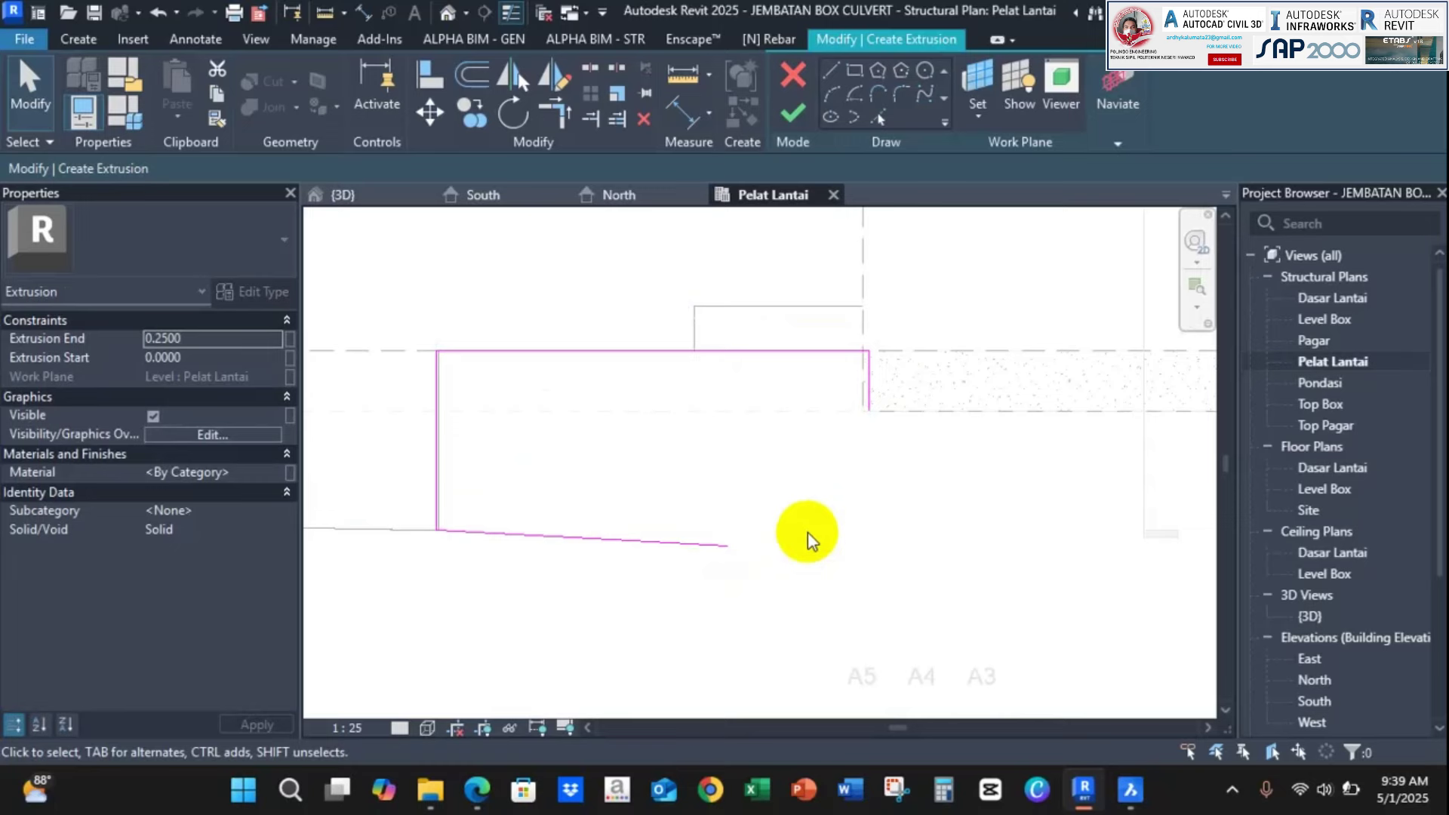
pyautogui.click(830, 96)
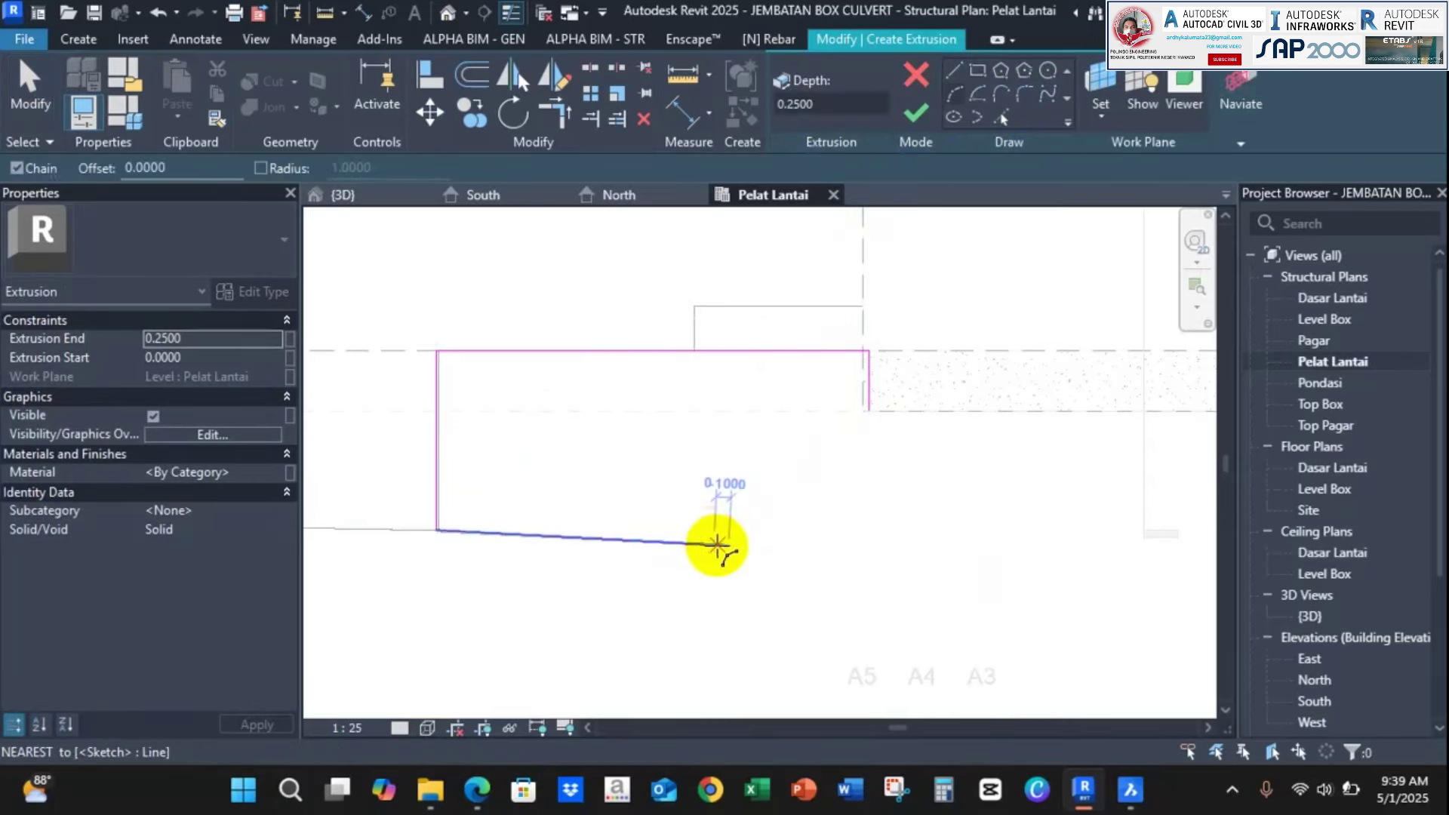
pyautogui.click(728, 545)
pyautogui.scroll(1, 868, 423)
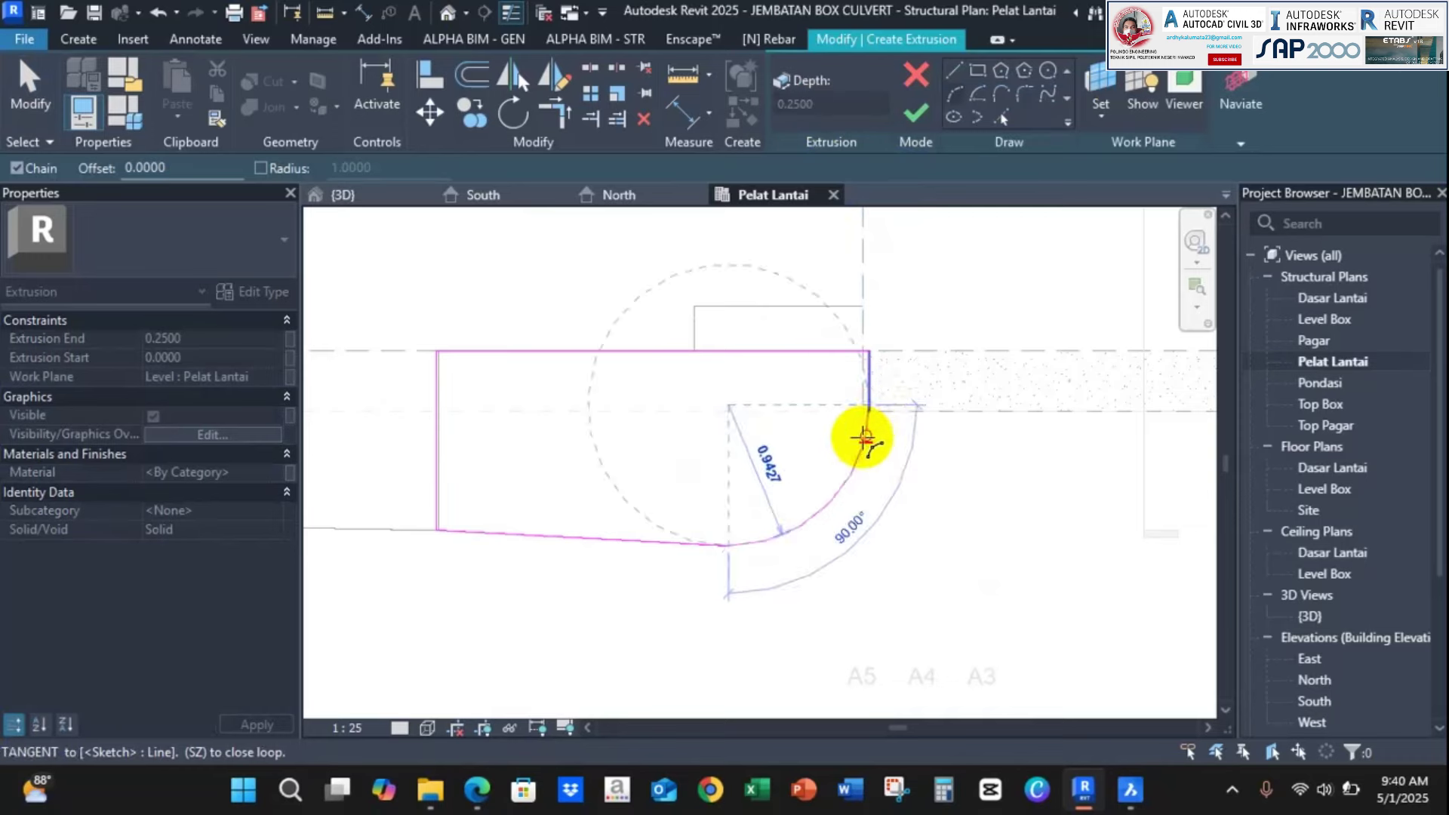
pyautogui.click(863, 455)
pyautogui.press('Escape')
pyautogui.press('Escape')
pyautogui.scroll(-3, 785, 464)
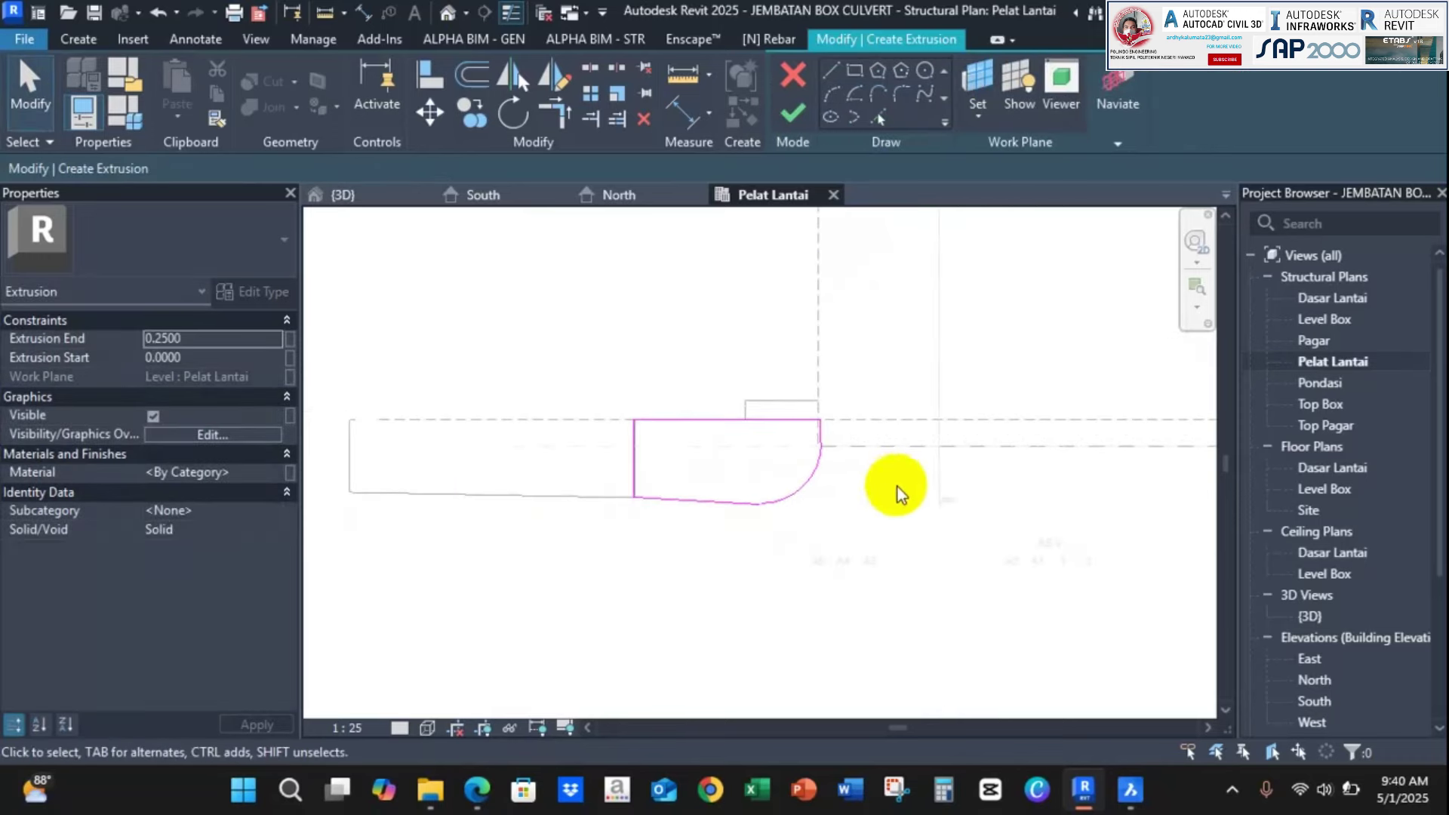
# Examine in 3D how the extrusion boundary meets the bottom edge of the stone wall's end face
pyautogui.click(341, 195)
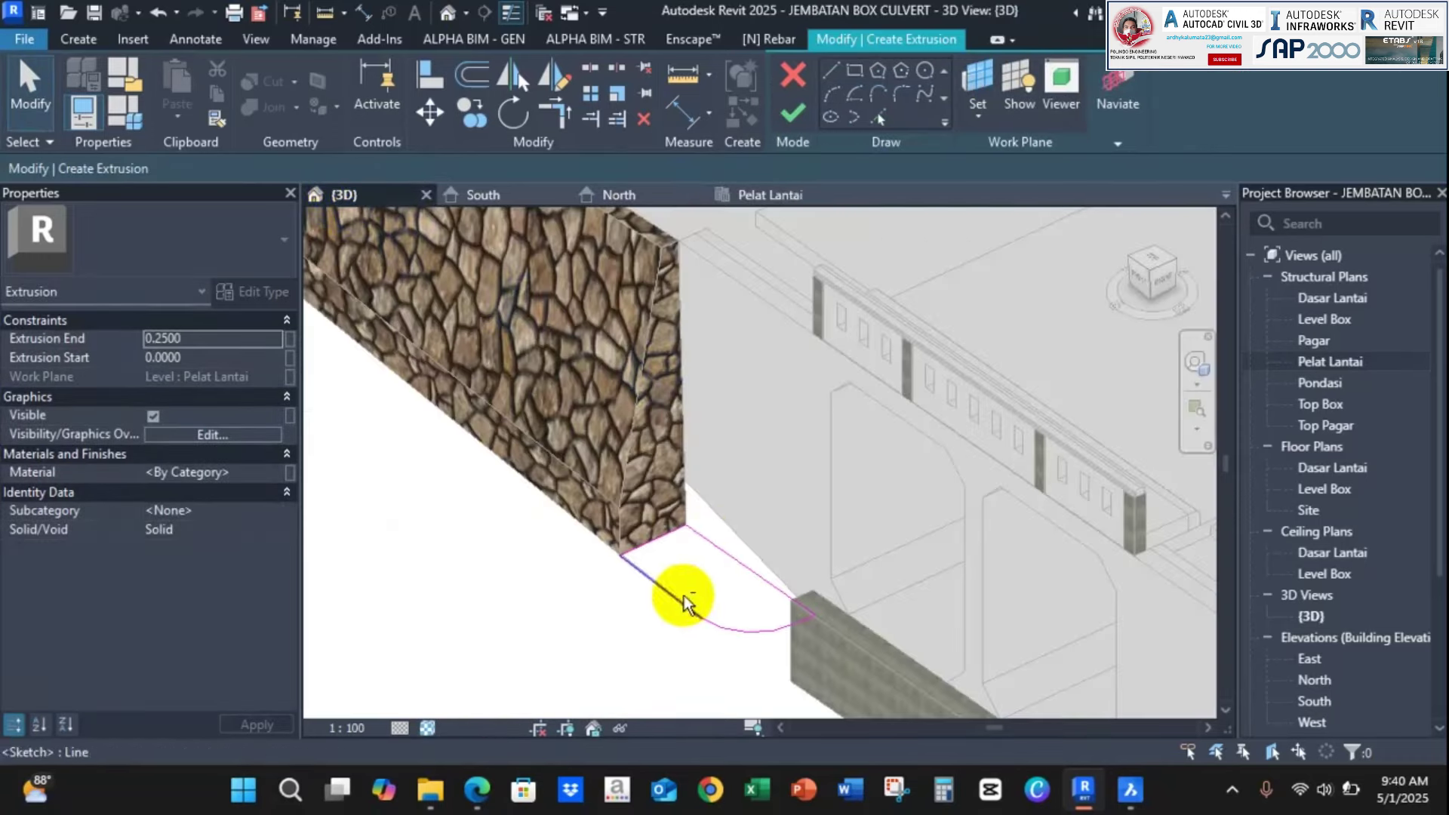
pyautogui.scroll(5, 827, 588)
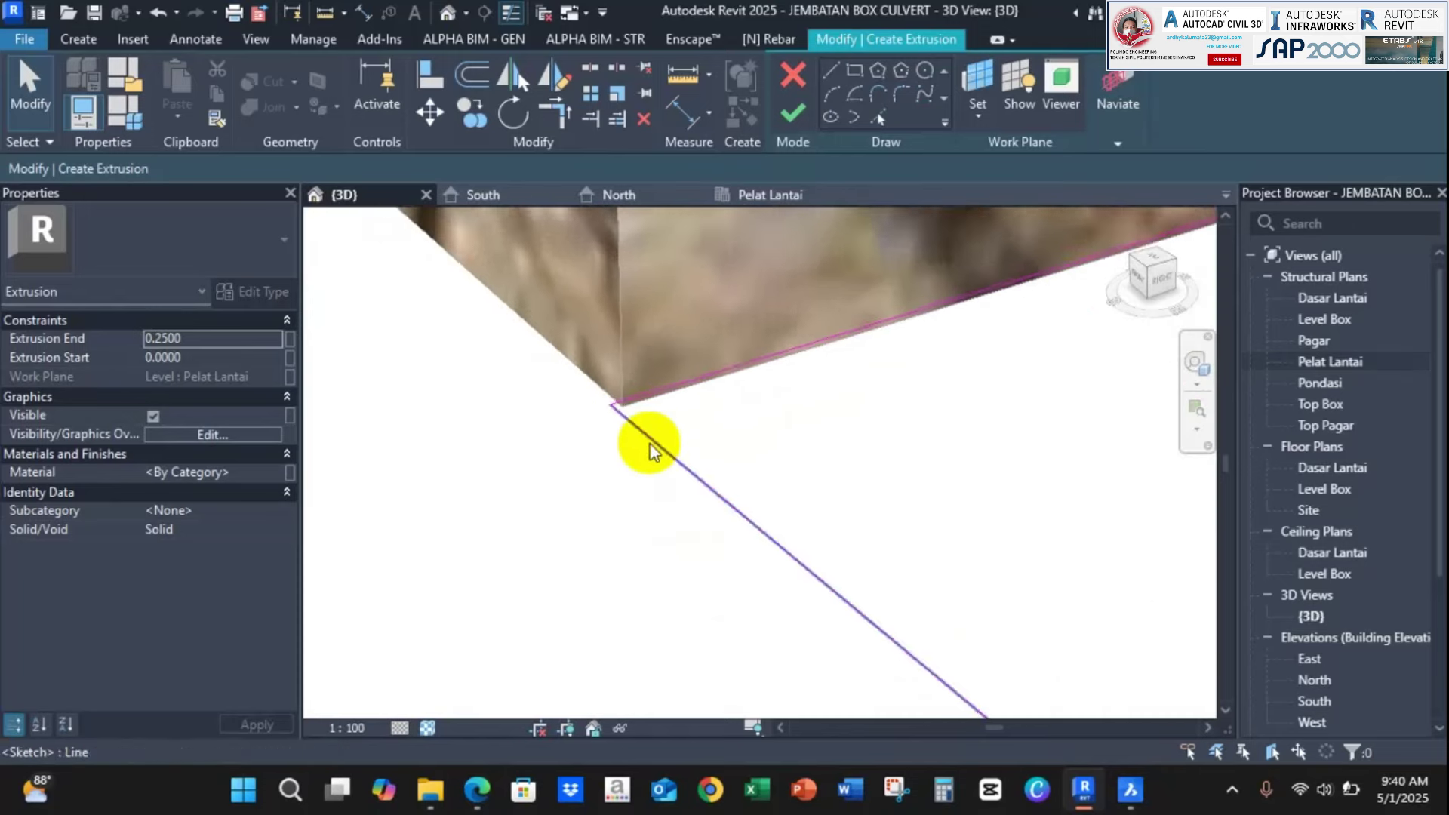
pyautogui.click(429, 76)
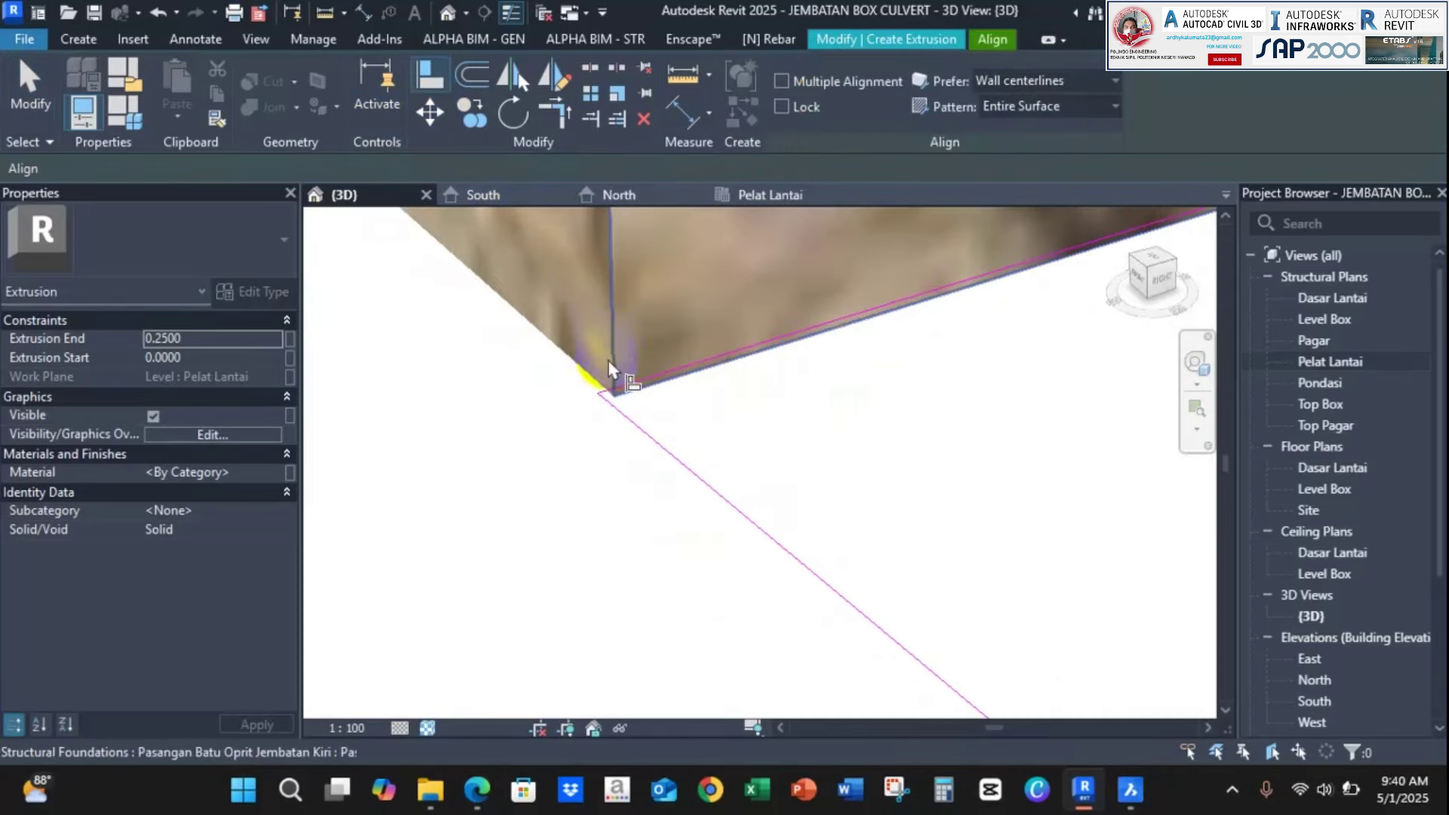
pyautogui.press('Escape')
pyautogui.scroll(-4, 608, 395)
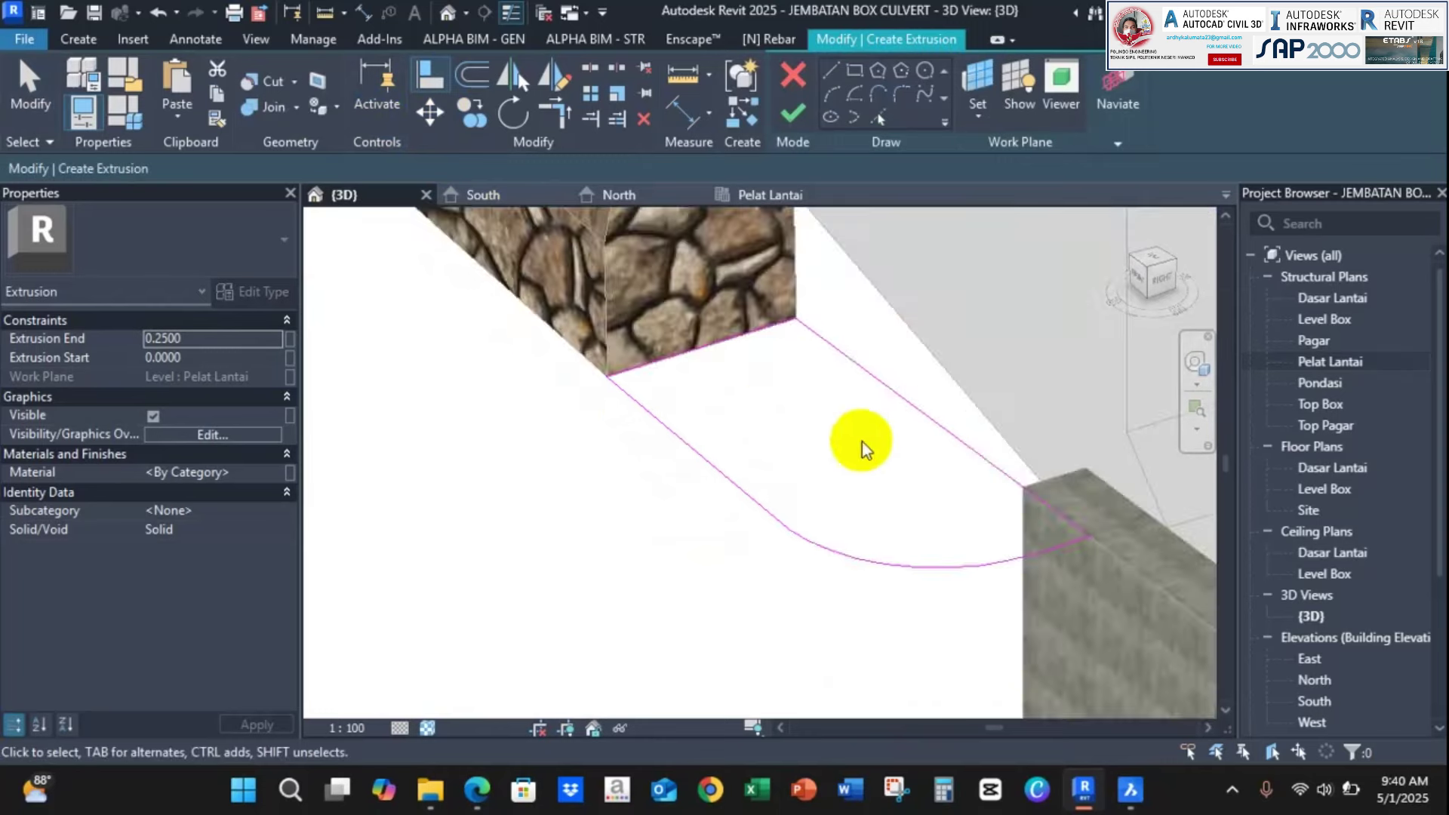
# Finish the rounded boundary sketch as an extrusion 0.25 m deep
pyautogui.scroll(-2, 633, 511)
pyautogui.keyDown('shift'); pyautogui.moveTo(633, 511); pyautogui.dragTo(1097, 414, button='middle'); pyautogui.keyUp('shift')
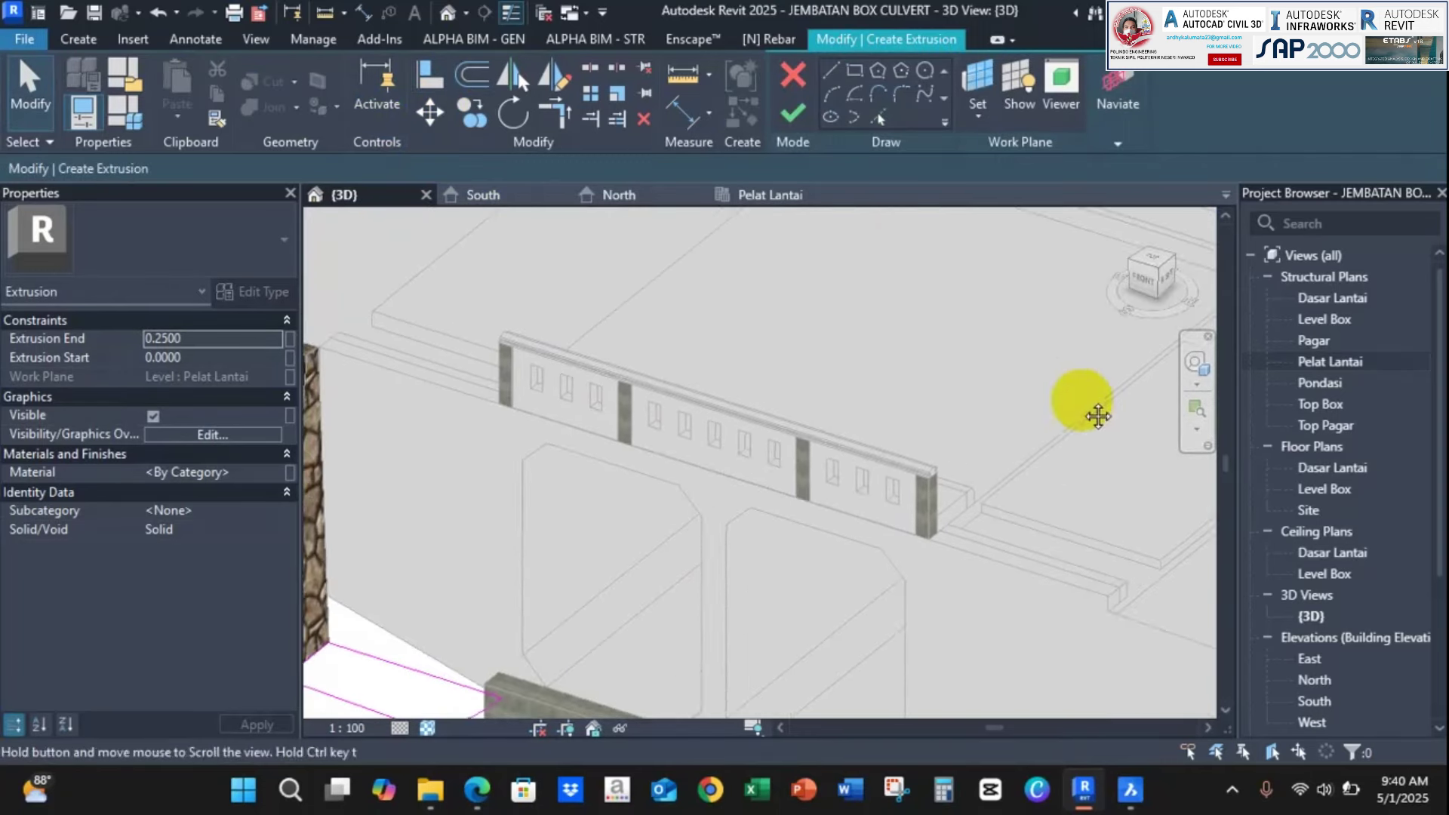
pyautogui.click(790, 115)
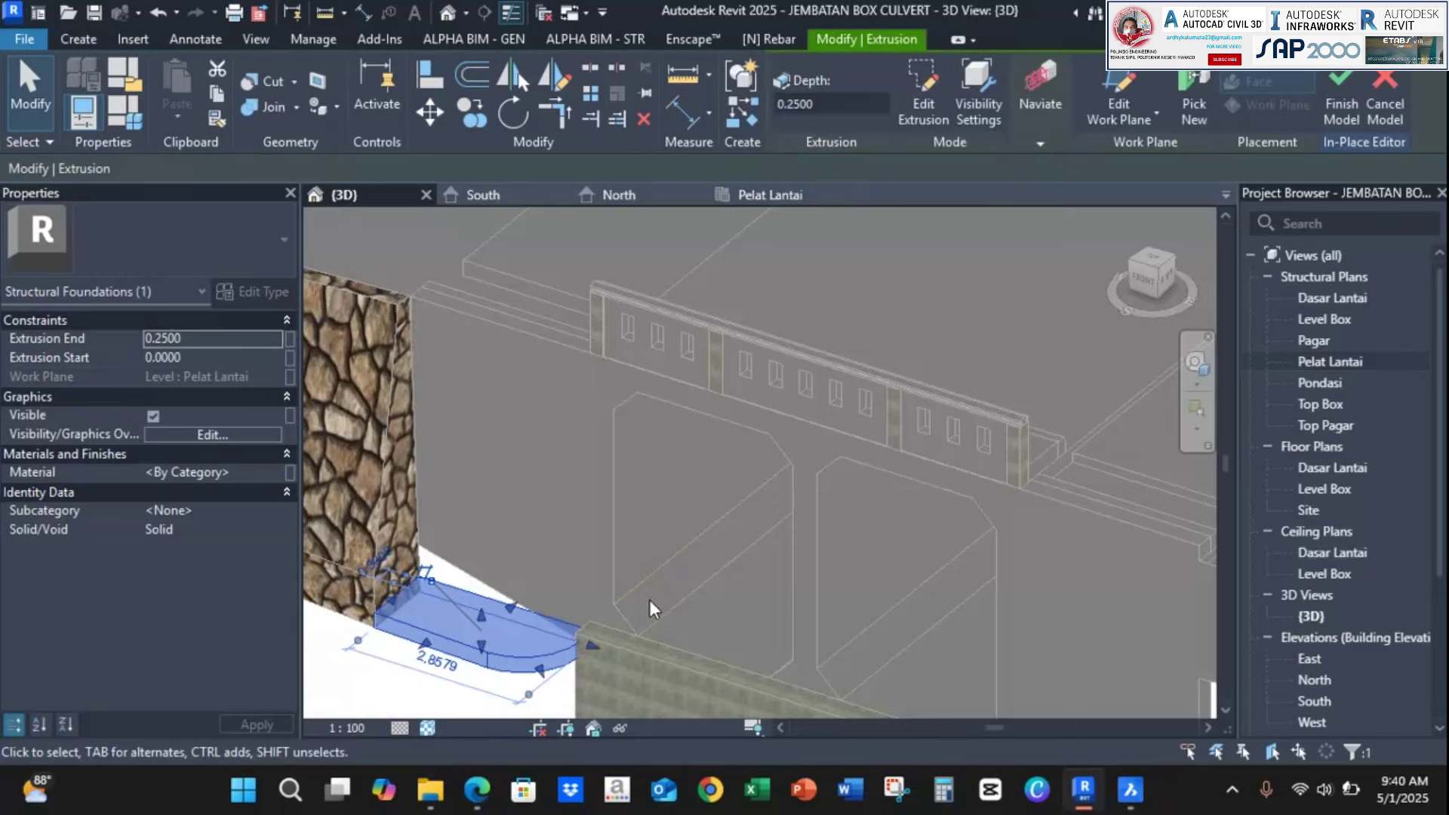
pyautogui.moveTo(542, 699); pyautogui.dragTo(941, 559, button='middle')
pyautogui.scroll(2, 941, 559)
# In the South elevation, stretch the extrusion to span between the two foundation level lines, from -1.0 to 0.0 m
pyautogui.click(477, 198)
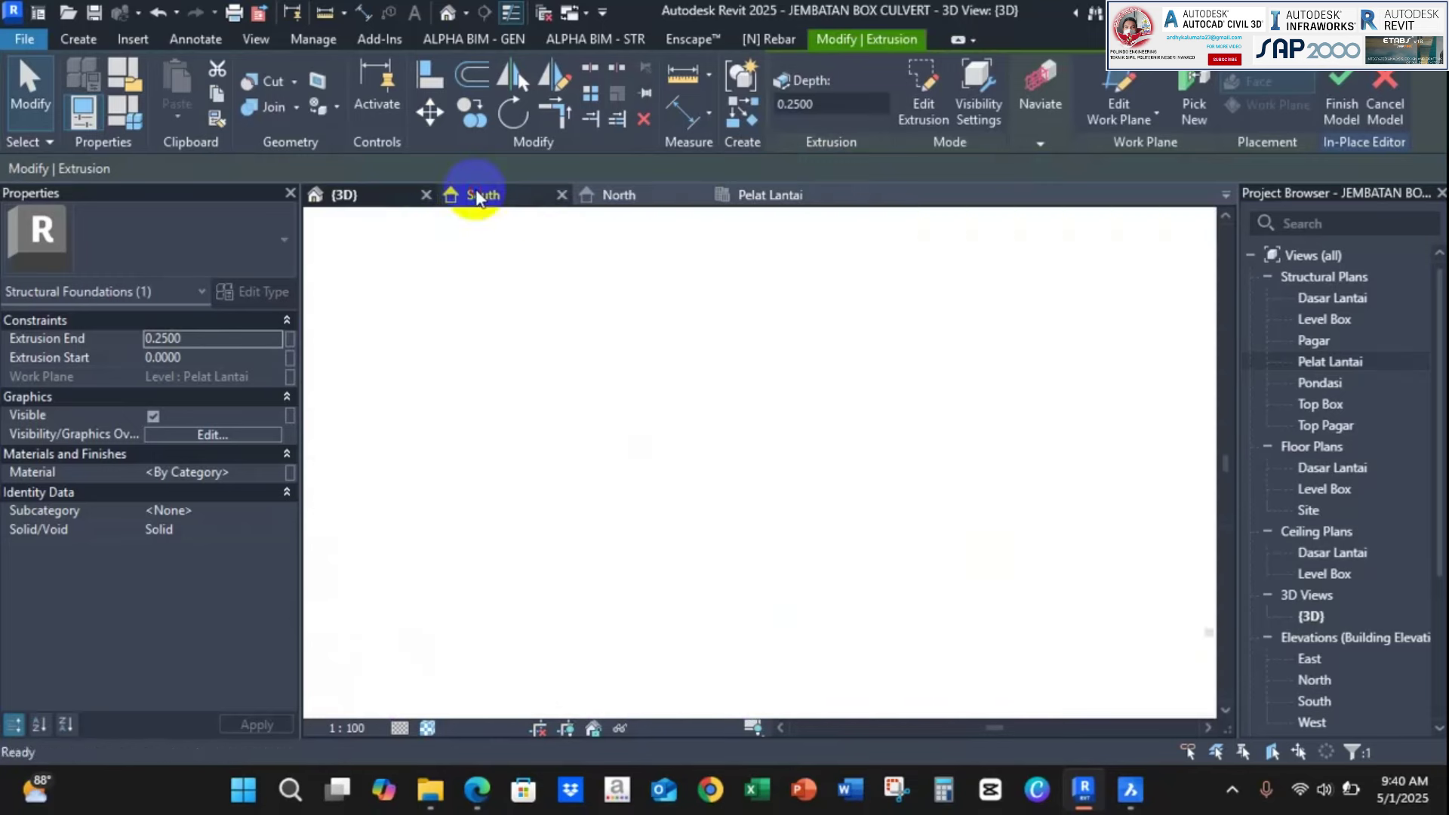
pyautogui.scroll(3, 511, 603)
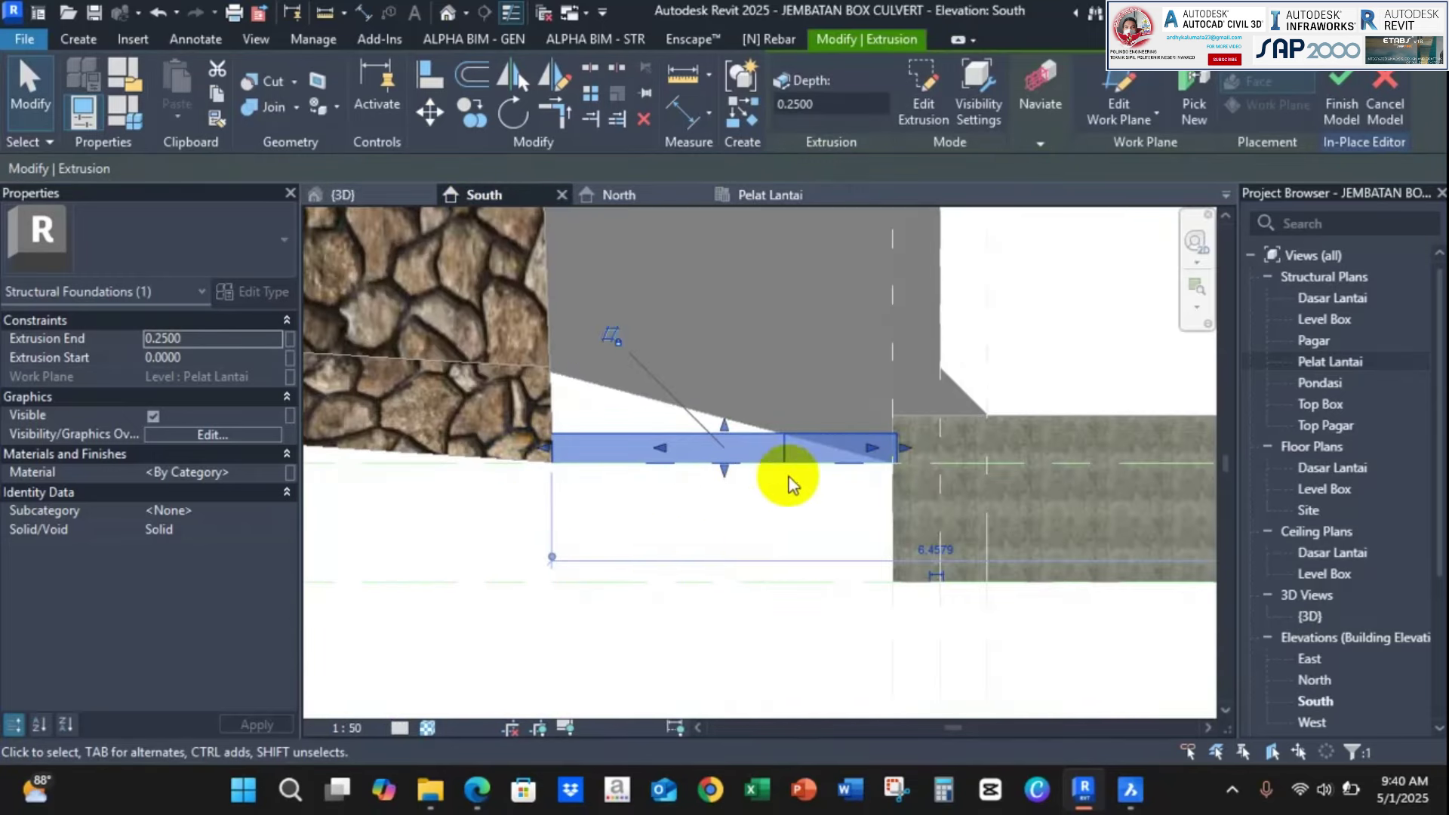
pyautogui.moveTo(723, 484); pyautogui.dragTo(724, 582)
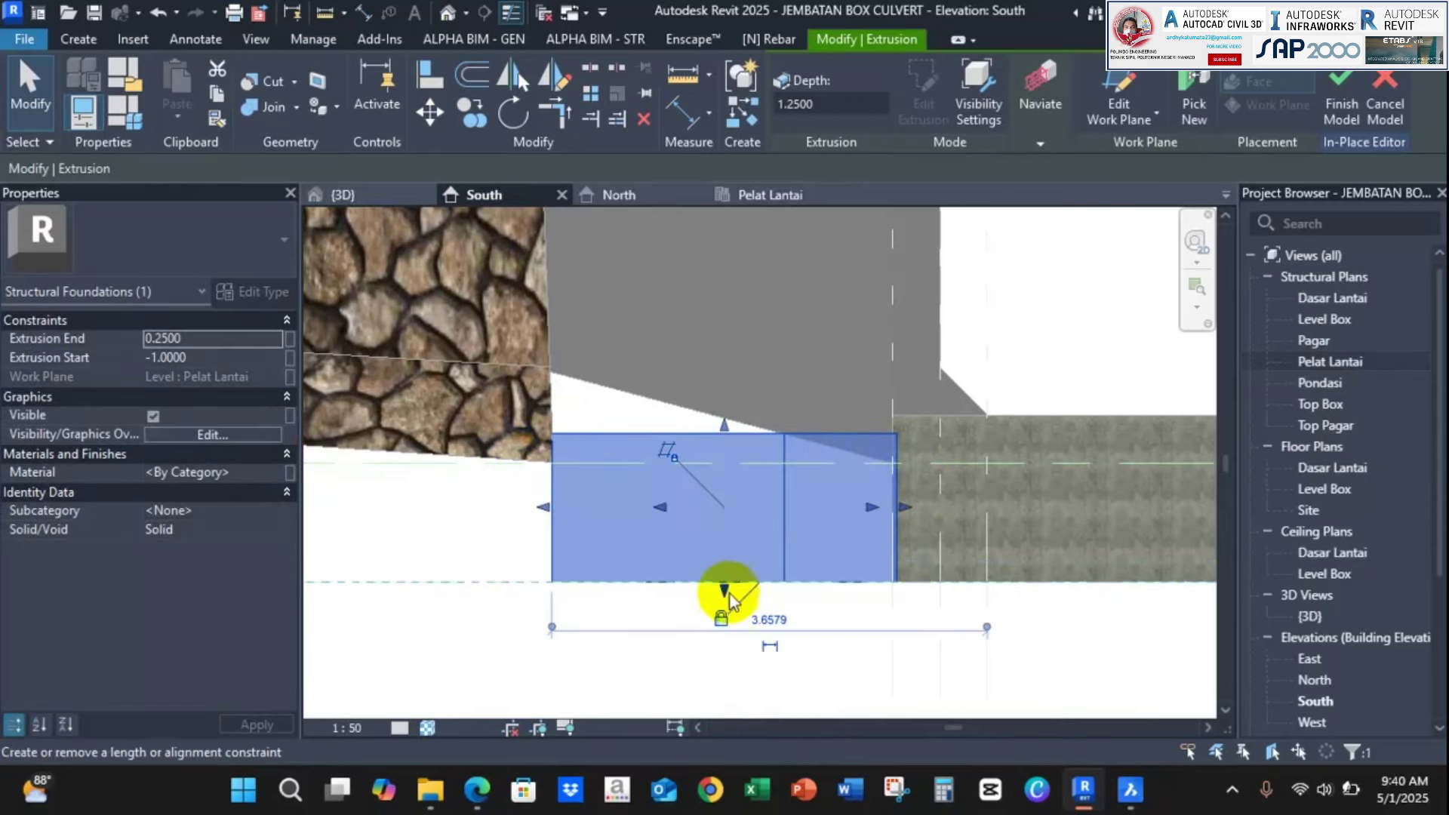
pyautogui.moveTo(734, 432); pyautogui.dragTo(730, 462)
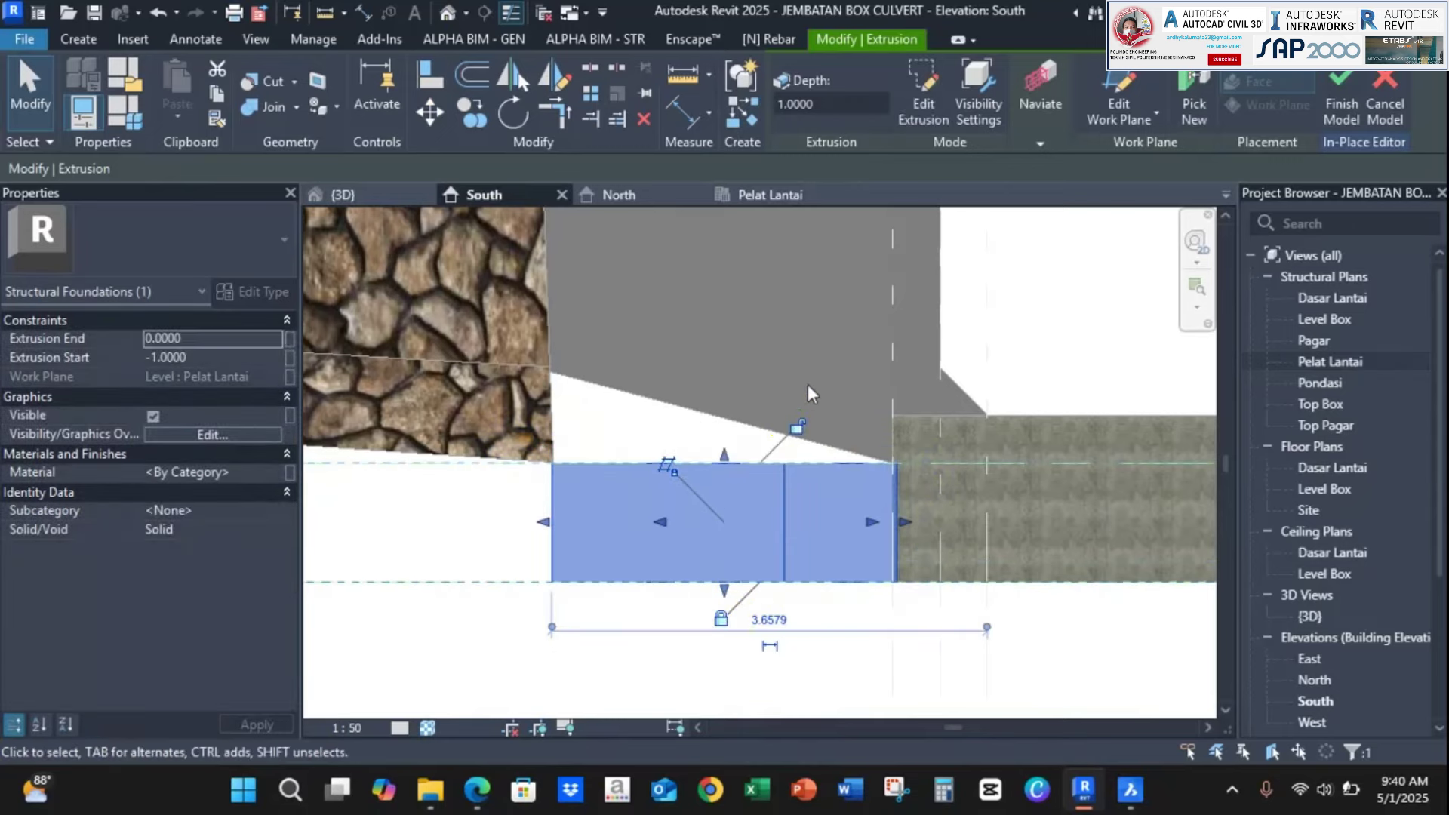
pyautogui.scroll(-3, 978, 452)
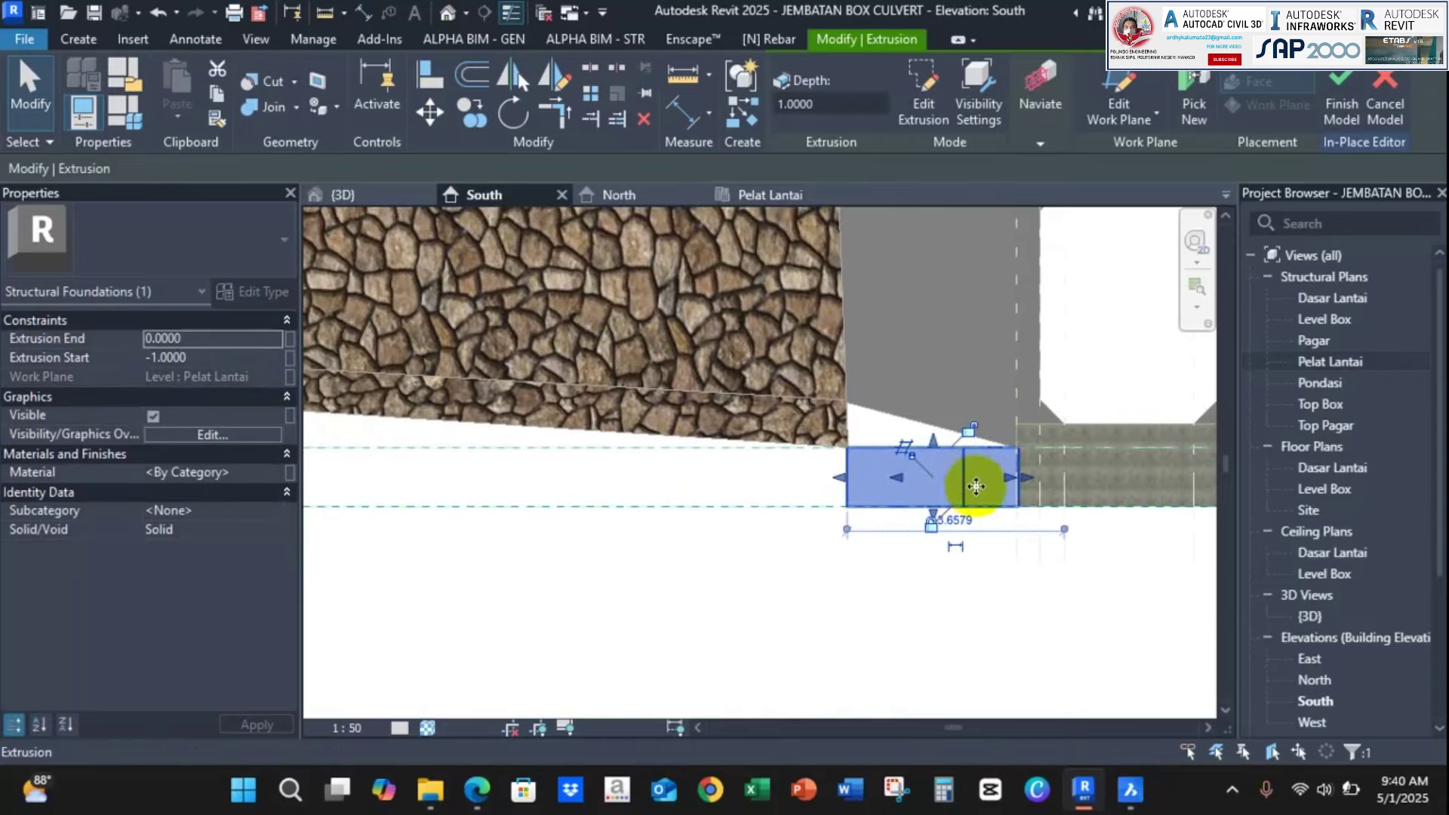
# Deselect the extrusion and finish the in-place foundation model
pyautogui.press('Escape')
pyautogui.scroll(1, 956, 477)
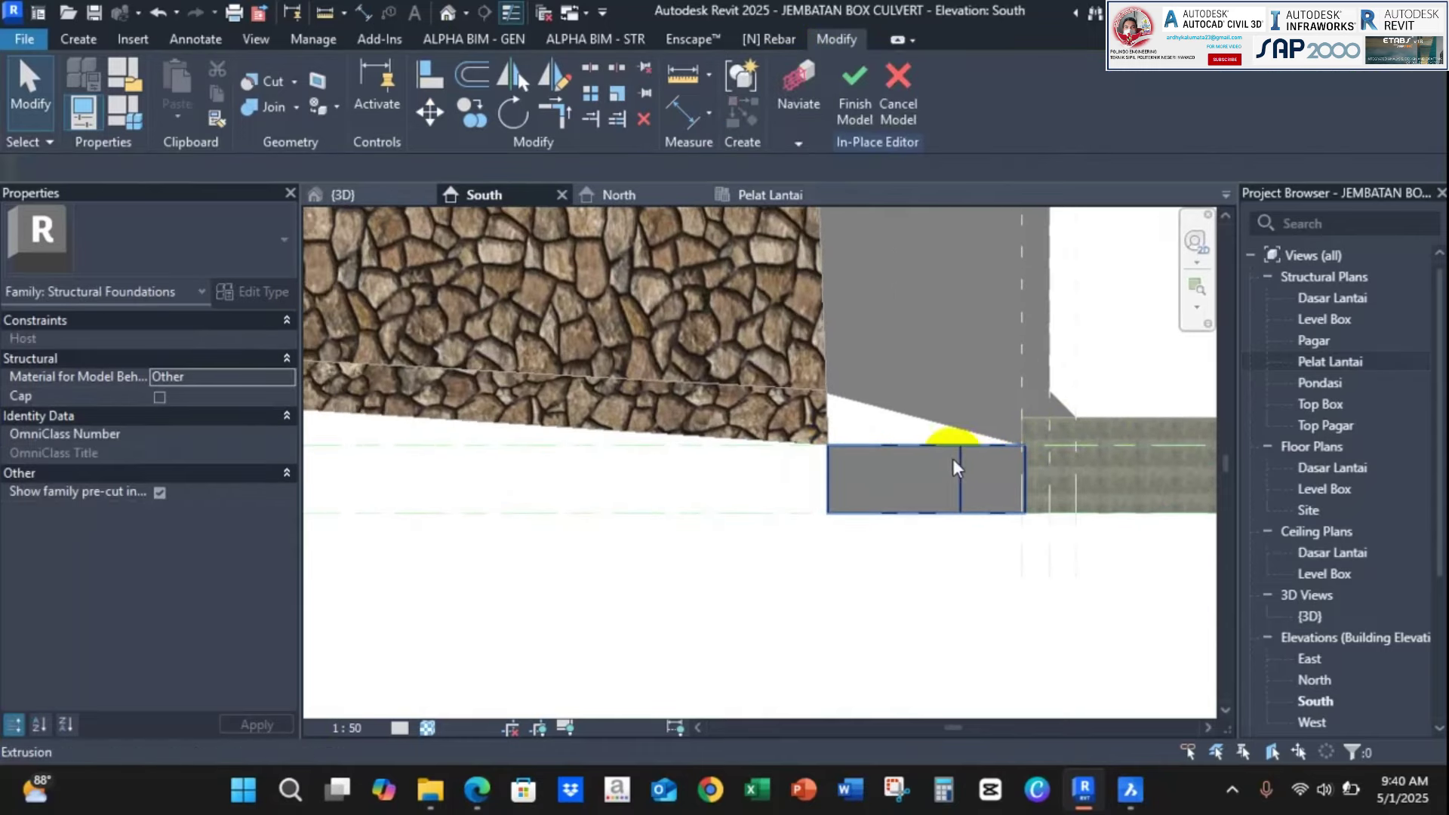
pyautogui.scroll(-3, 925, 466)
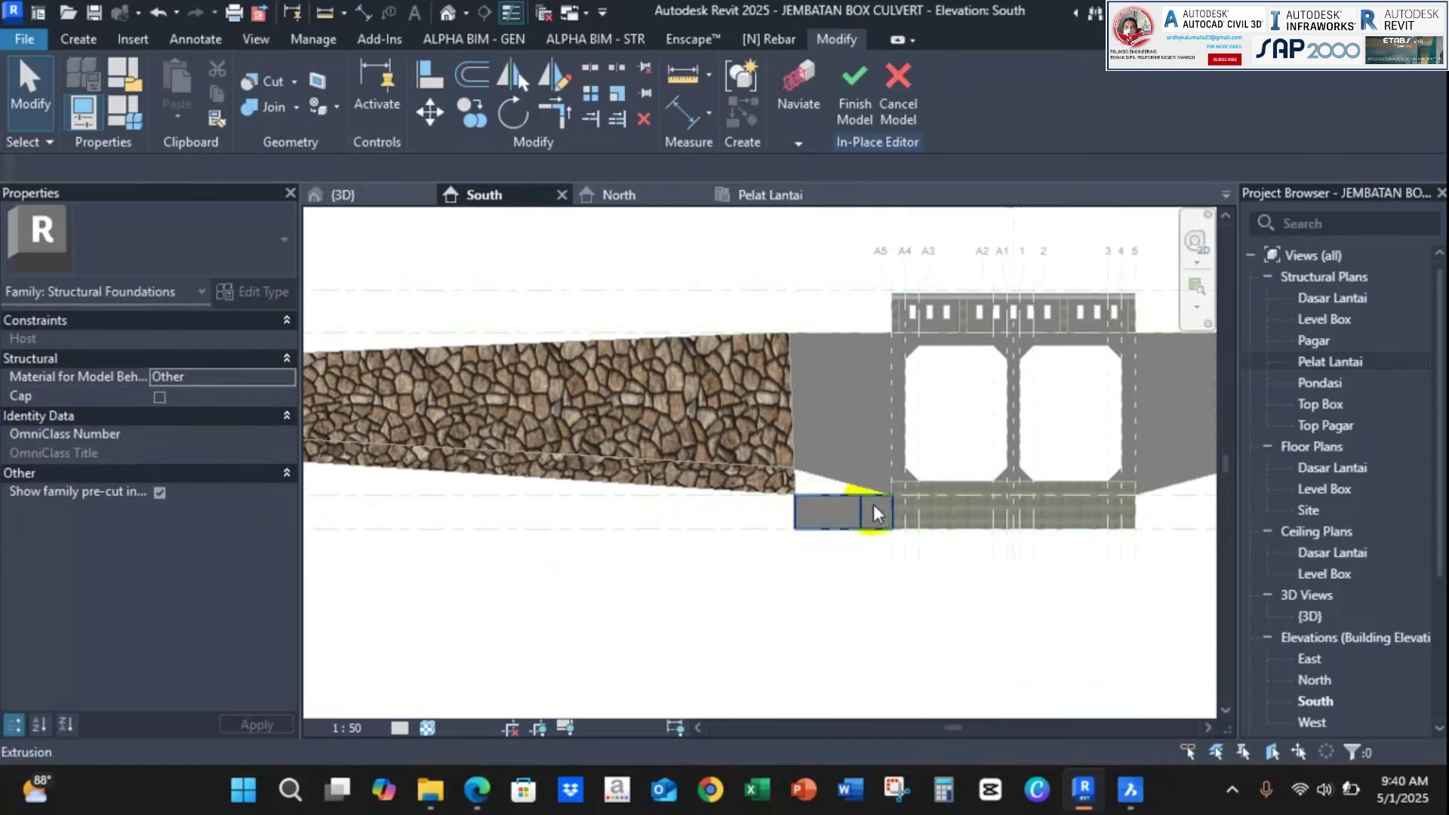
pyautogui.click(855, 92)
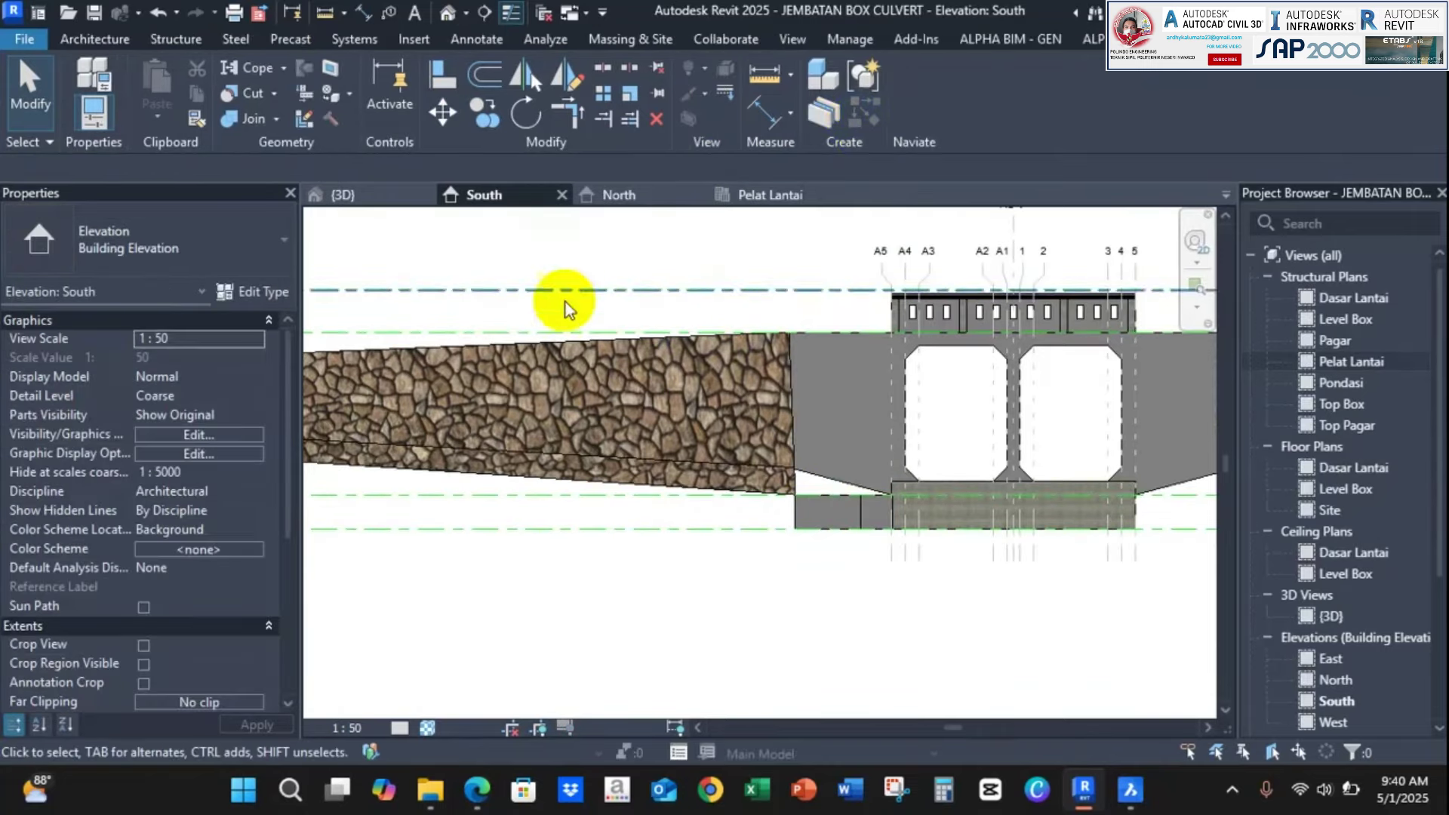
# Examine the rounded foundation block in 3D where it meets the stone wall and the culvert's foundation beam
pyautogui.click(339, 195)
pyautogui.scroll(3, 1030, 494)
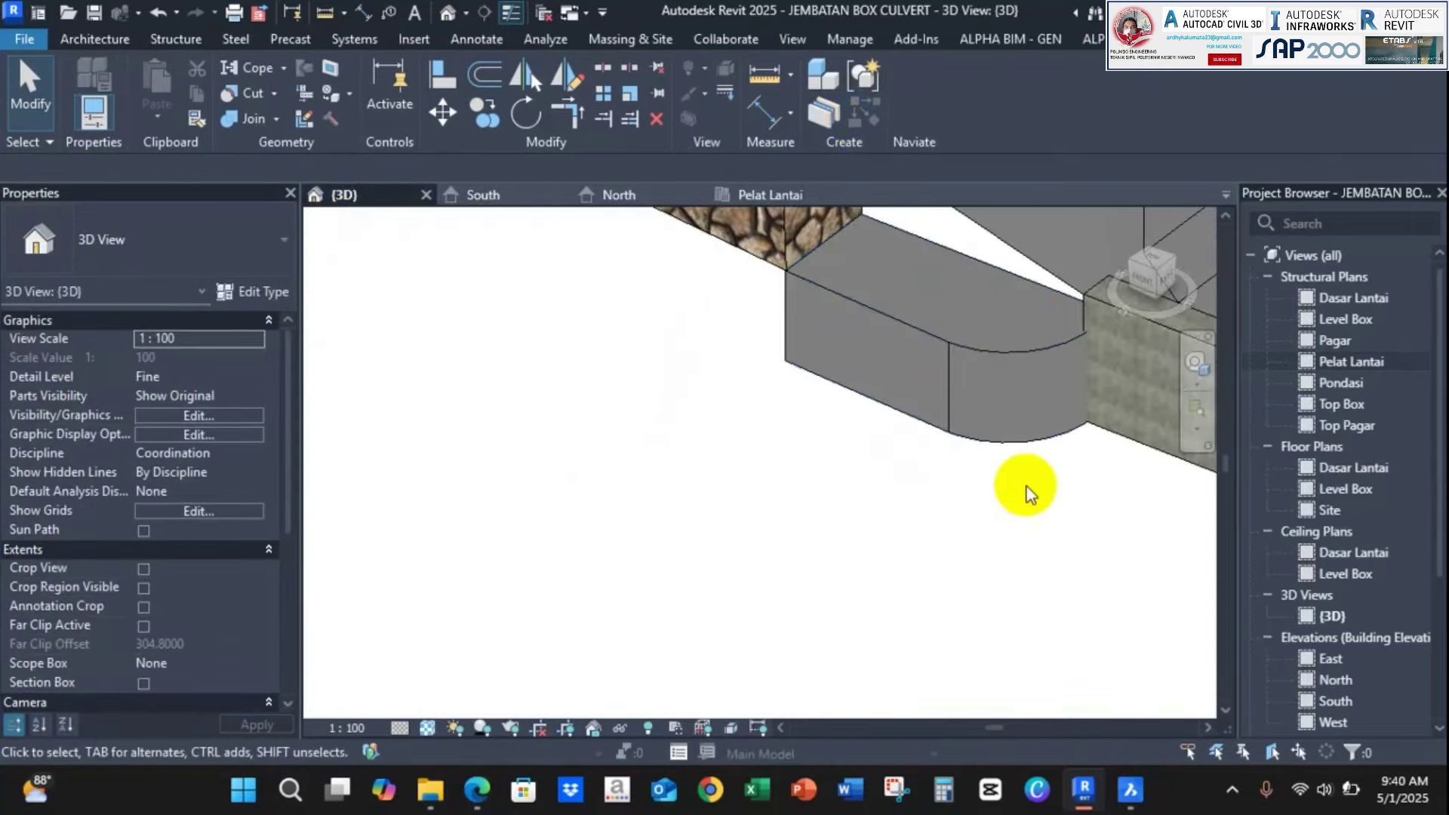
pyautogui.moveTo(1026, 487); pyautogui.dragTo(678, 593, button='middle')
pyautogui.scroll(2, 812, 457)
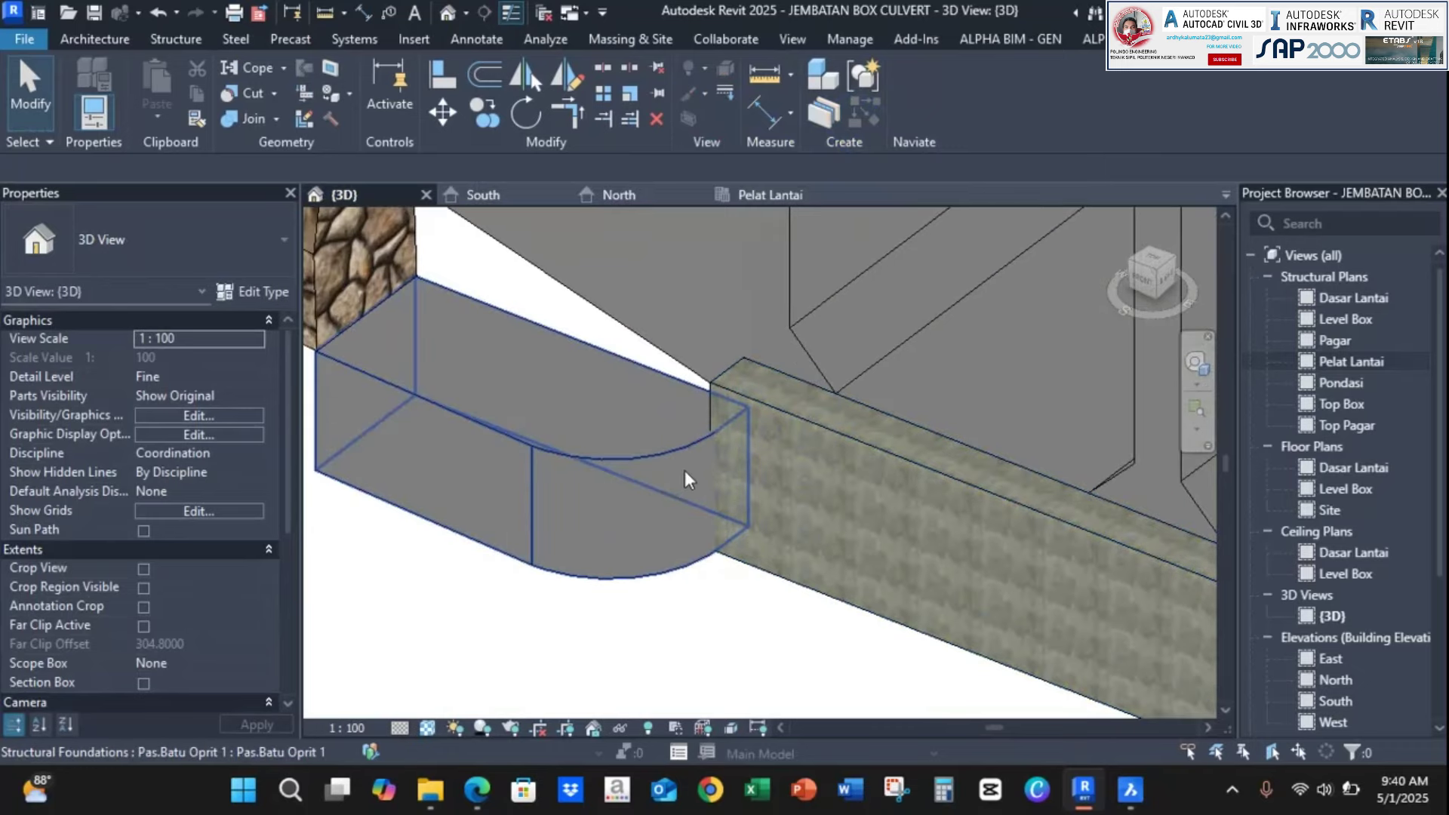
pyautogui.moveTo(606, 521); pyautogui.dragTo(603, 565, button='middle')
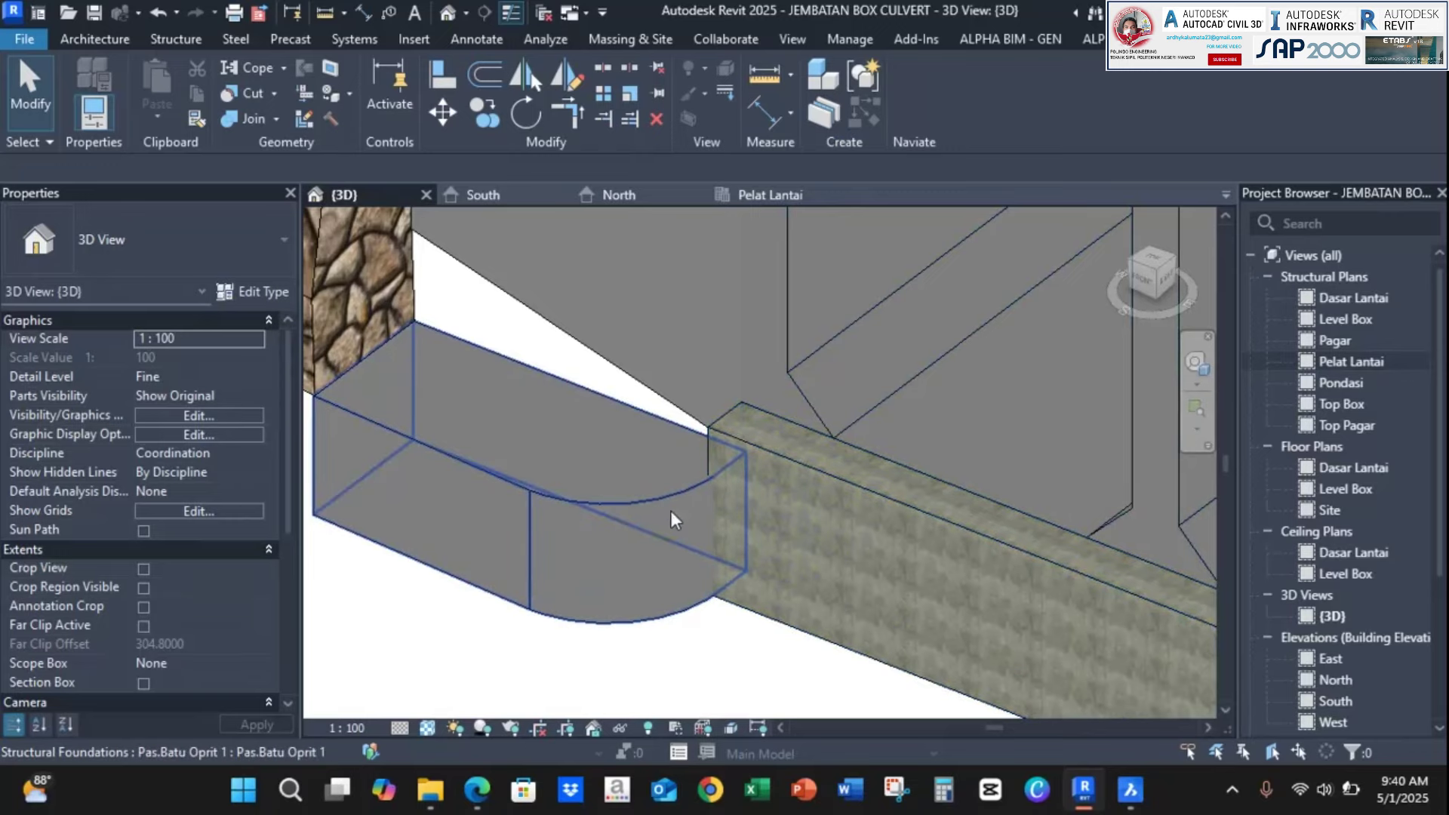
pyautogui.scroll(-3, 496, 432)
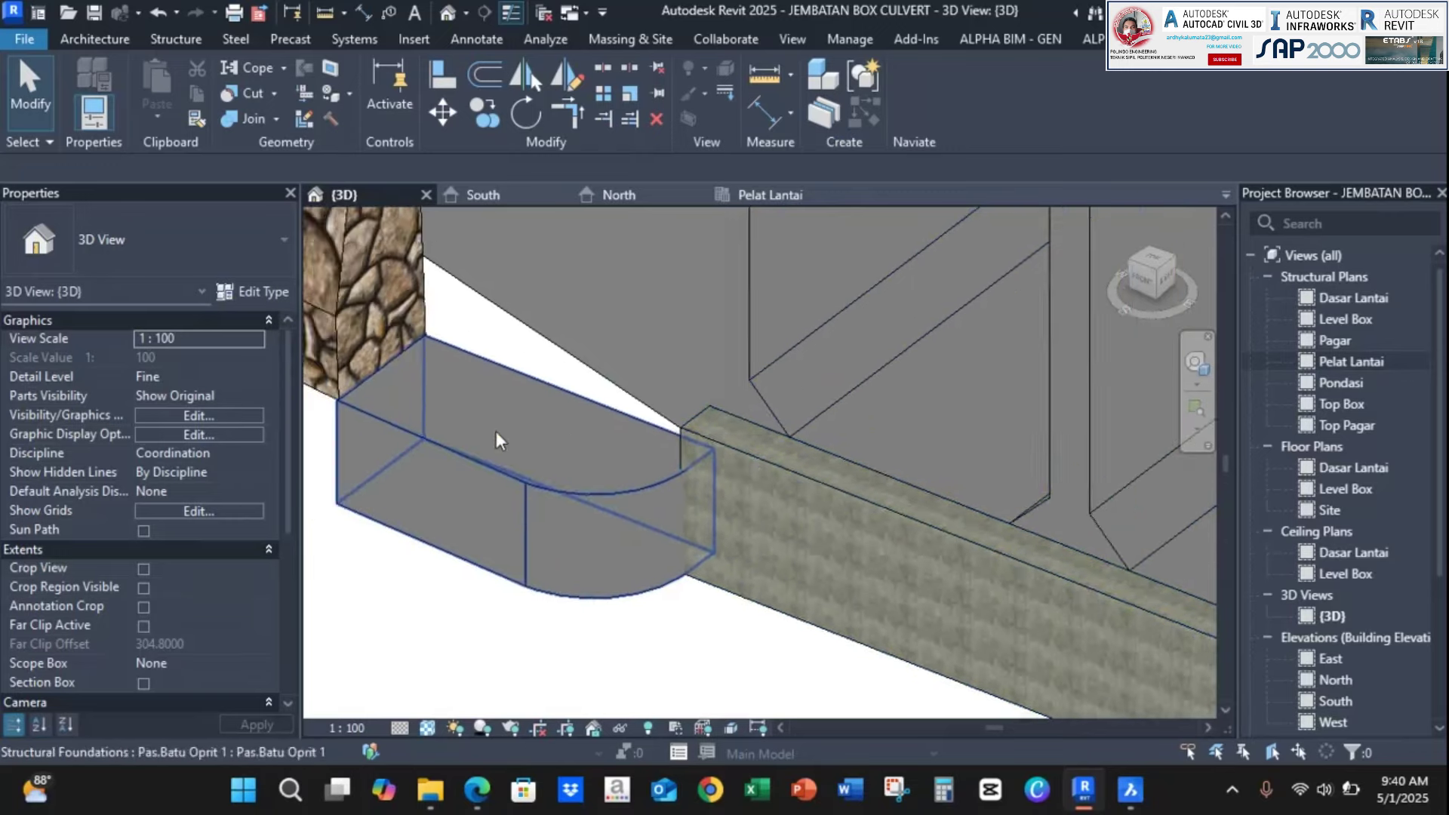
pyautogui.moveTo(495, 432); pyautogui.dragTo(569, 504, button='middle')
pyautogui.click(425, 453)
pyautogui.moveTo(425, 453); pyautogui.dragTo(645, 412, button='middle')
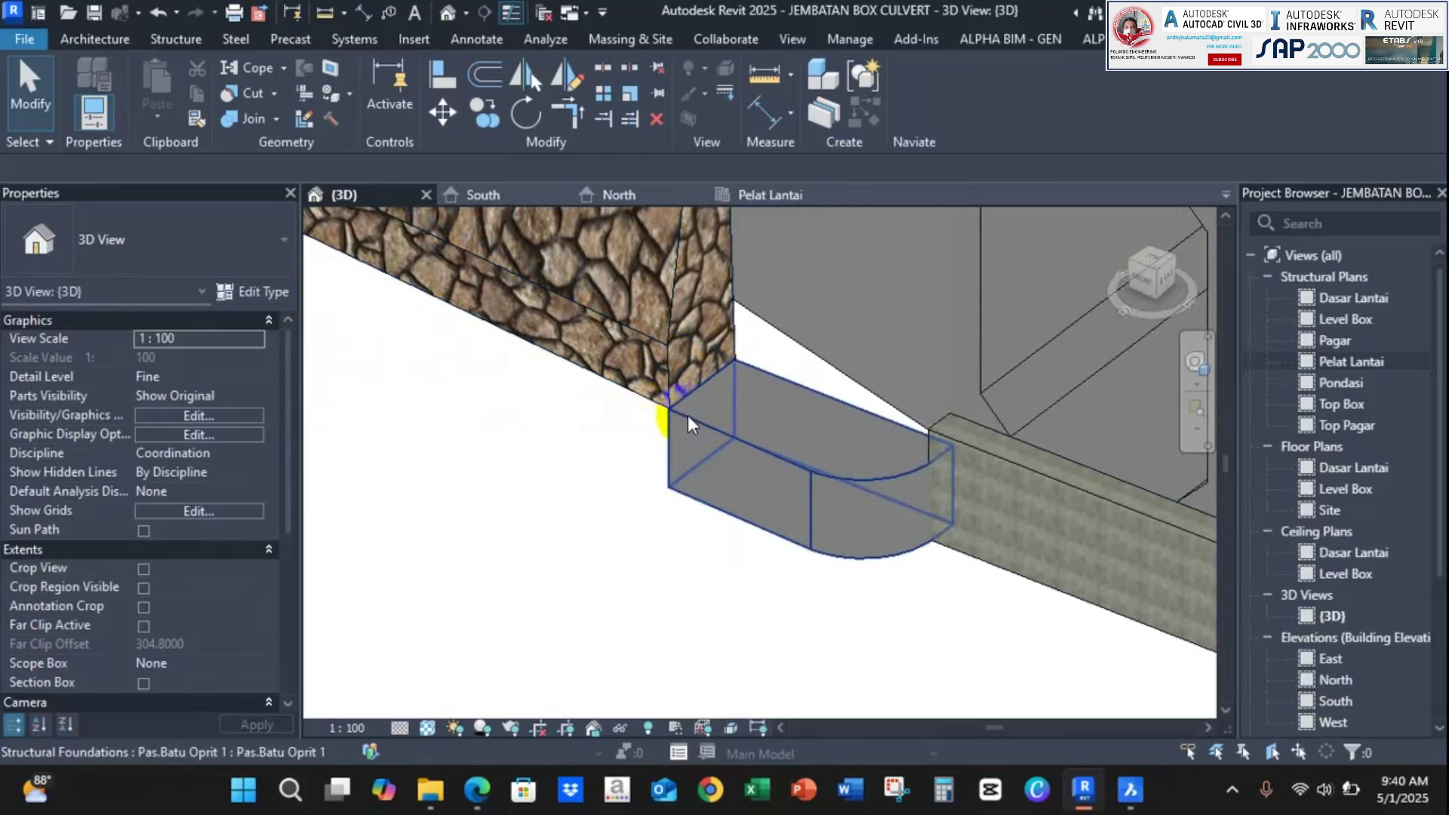
pyautogui.moveTo(724, 317); pyautogui.dragTo(688, 383, button='middle')
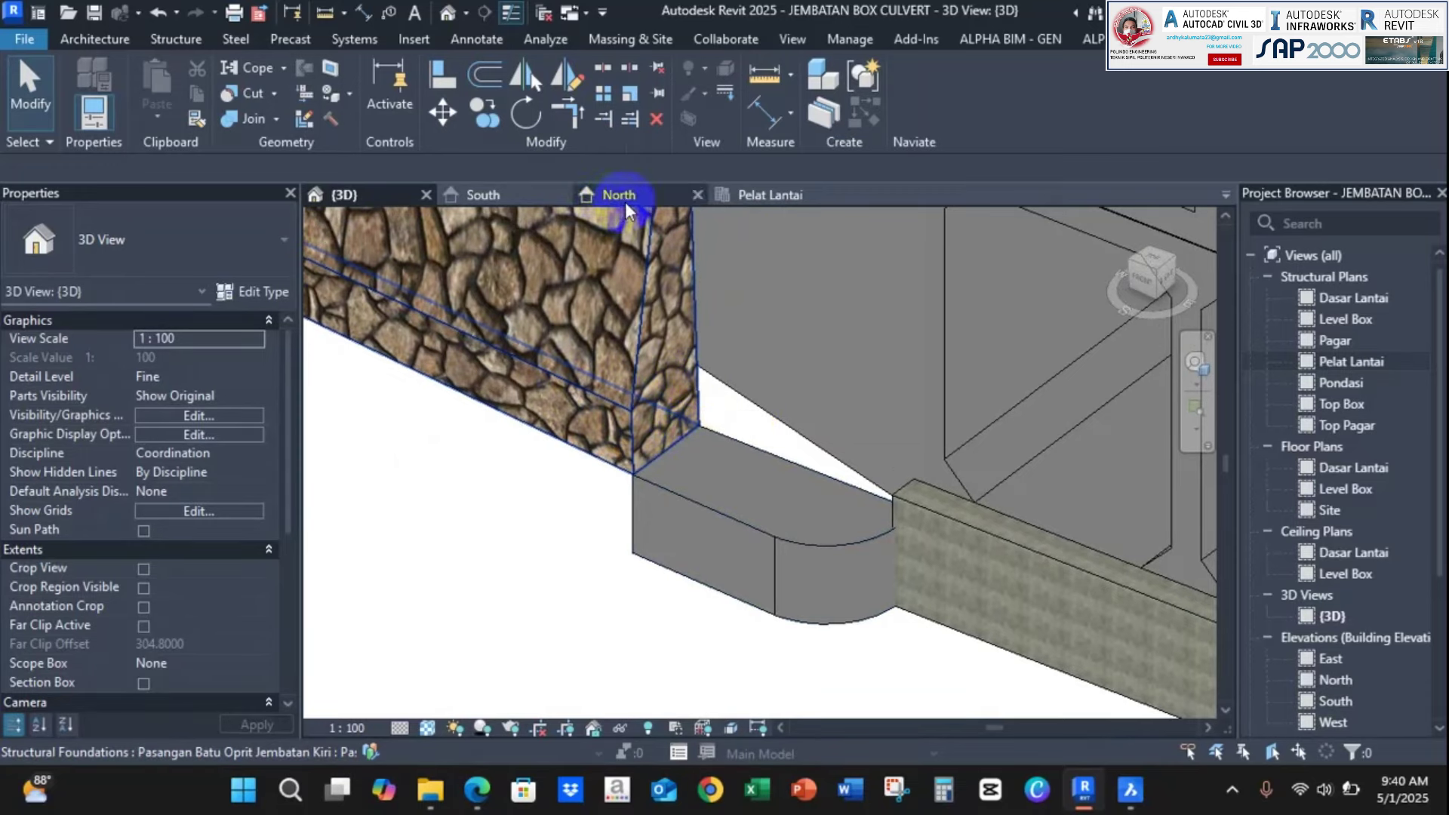
# Draw a horizontal reference plane in the South elevation from the stone wall's ledge corner past the culvert wall, about 0.80 m above the block
pyautogui.click(504, 205)
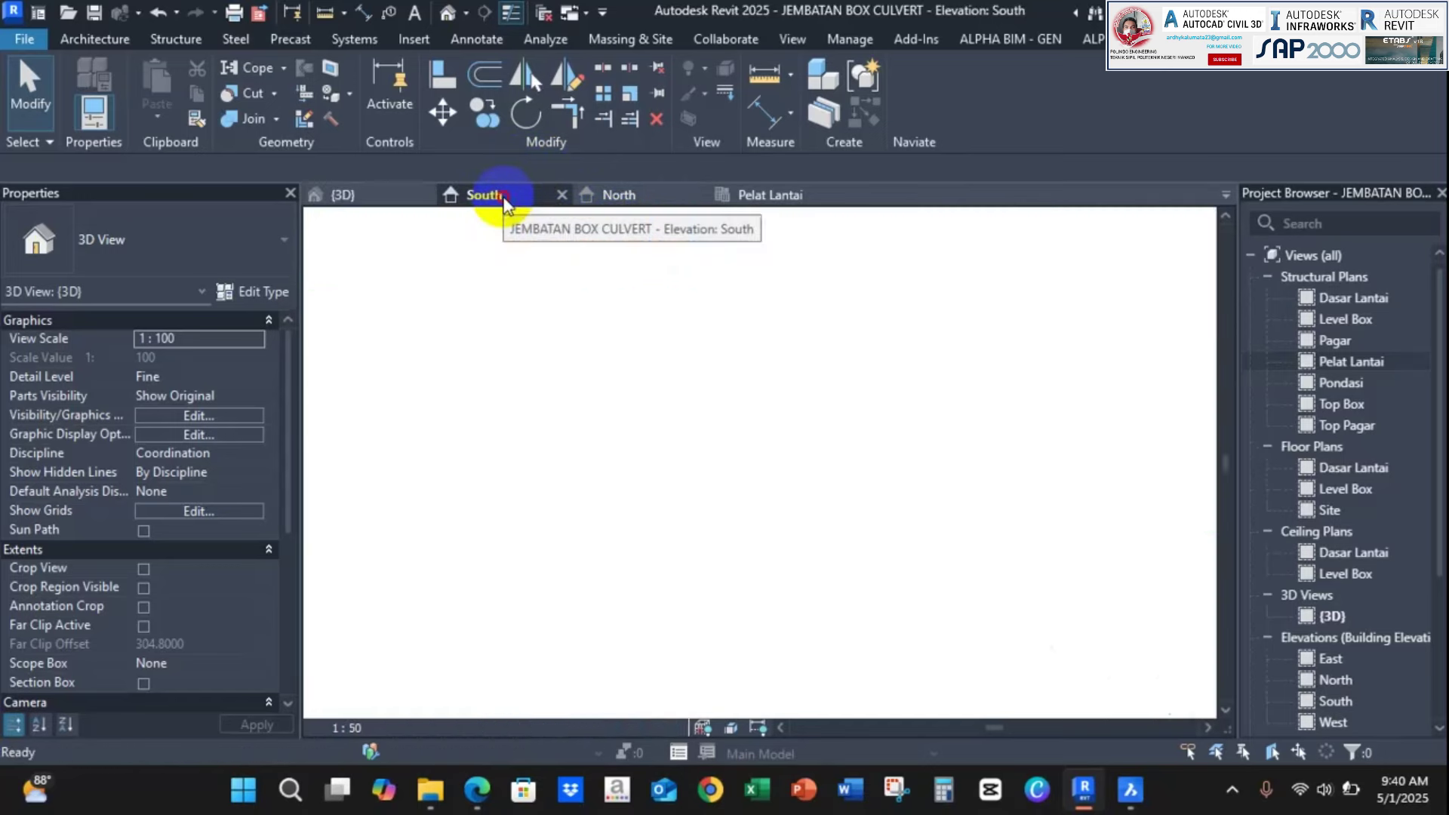
pyautogui.scroll(5, 845, 487)
pyautogui.moveTo(771, 474); pyautogui.dragTo(536, 453, button='middle')
pyautogui.scroll(1, 536, 453)
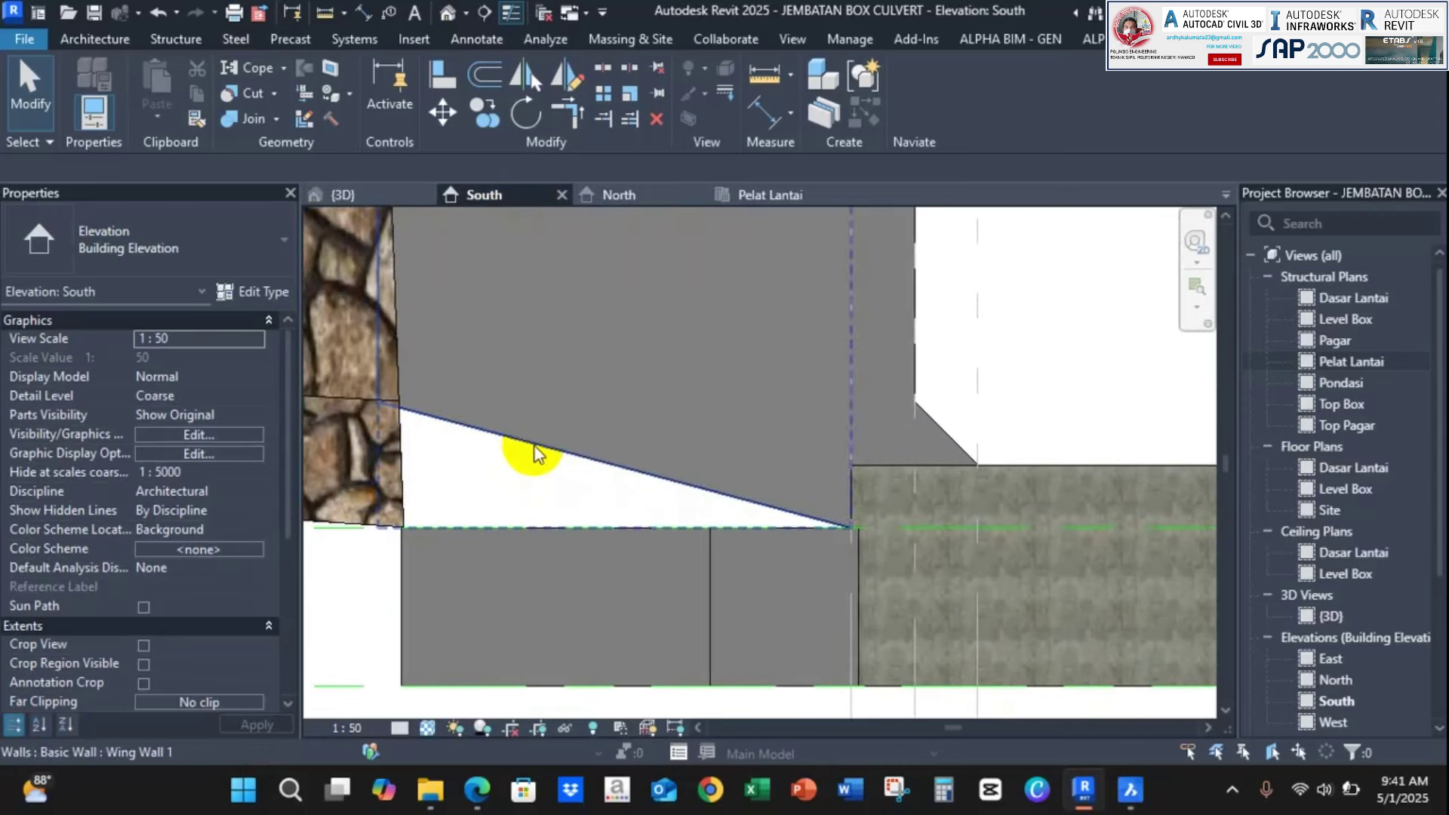
pyautogui.click(386, 421)
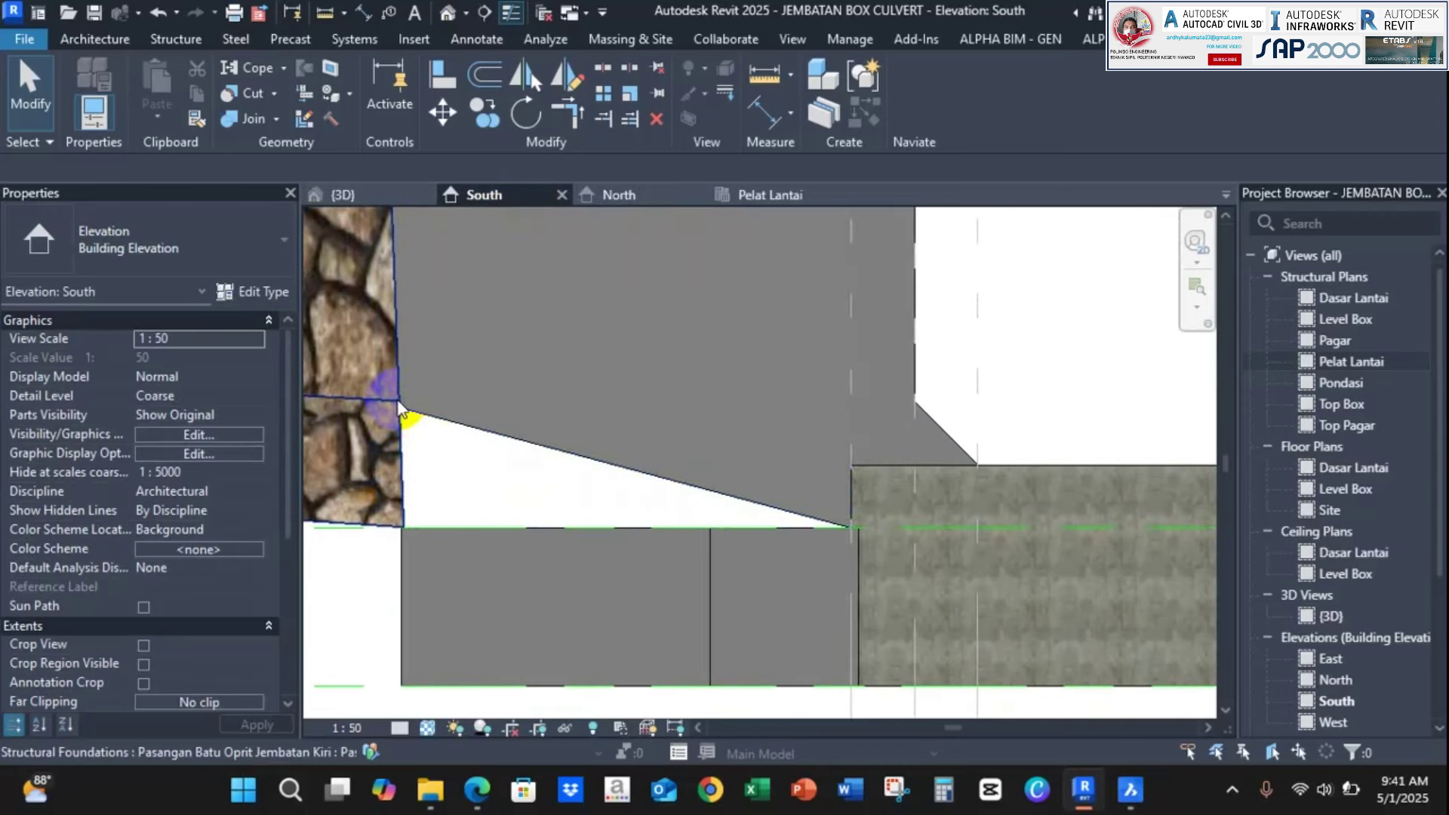
pyautogui.click(100, 42)
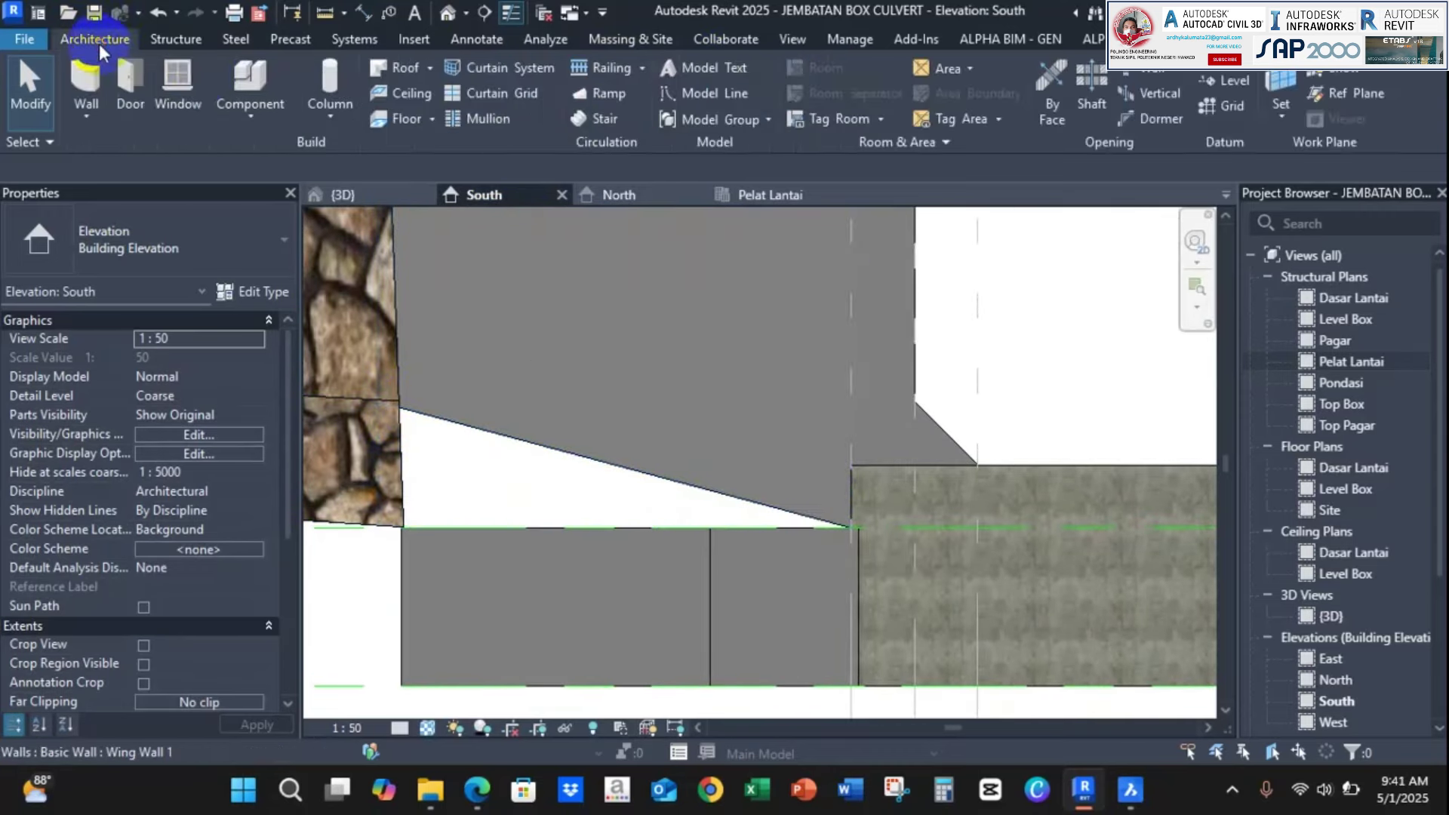
pyautogui.click(1345, 94)
pyautogui.click(398, 402)
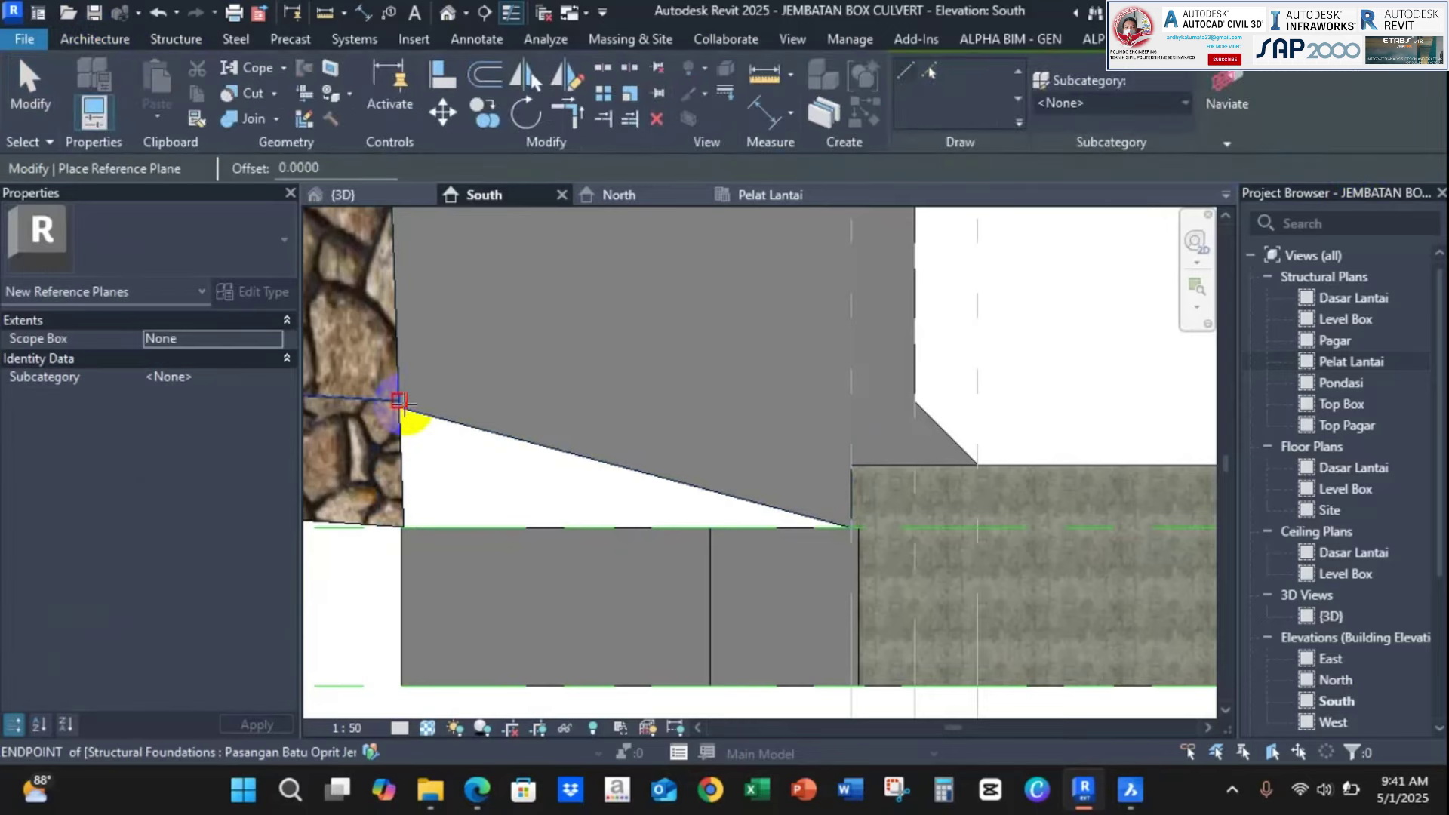
pyautogui.click(1087, 401)
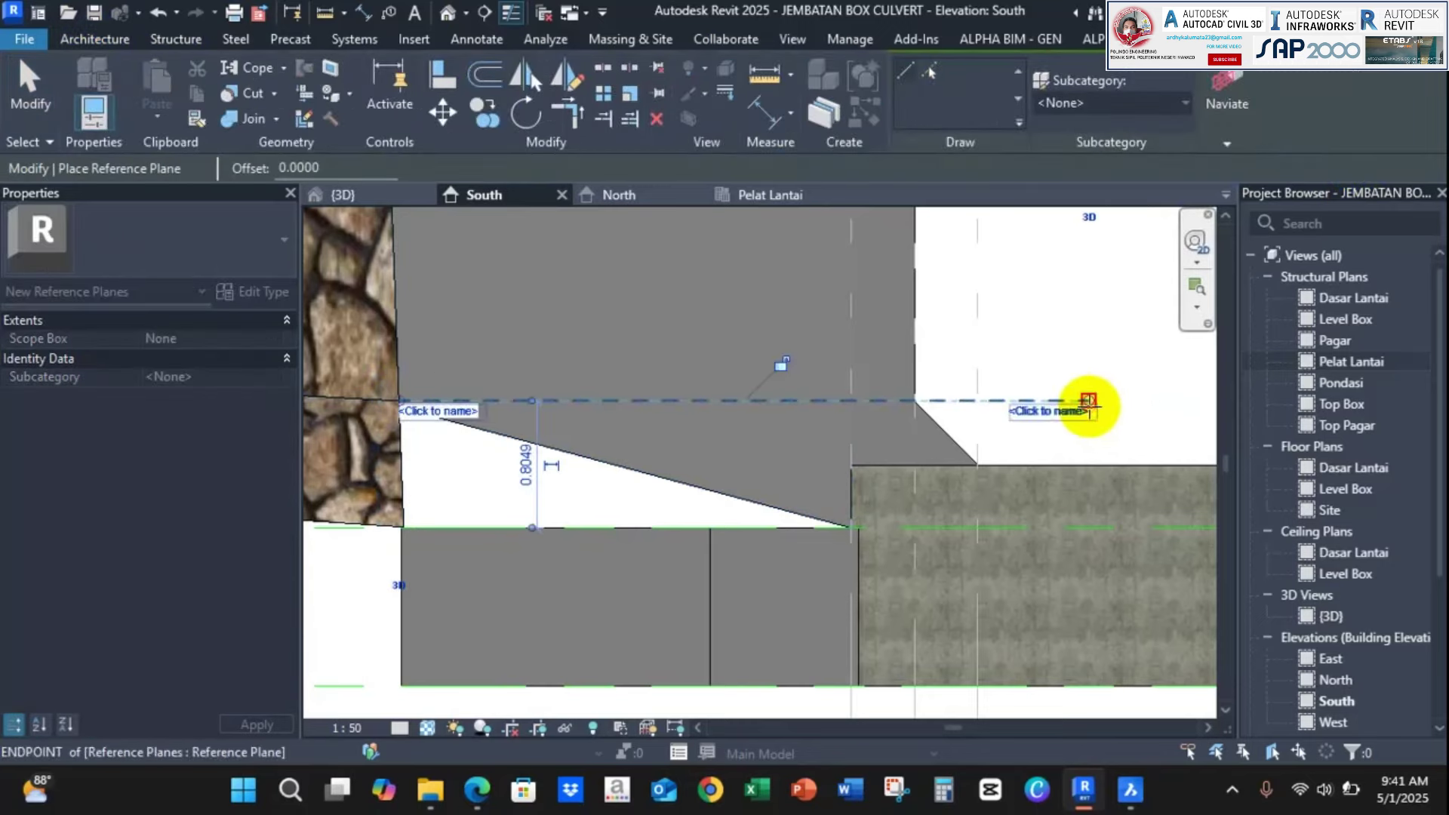
pyautogui.click(1052, 412)
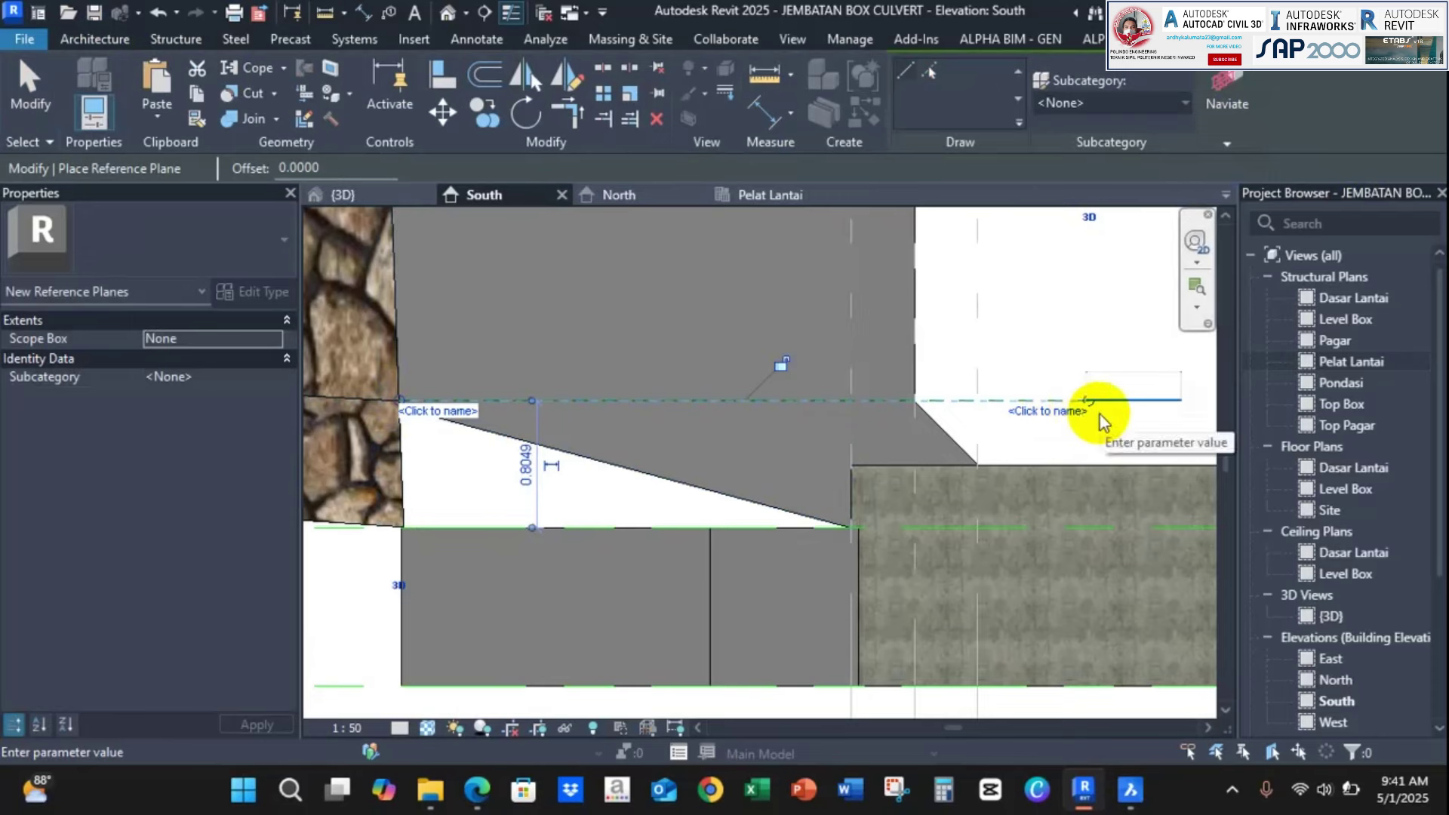
pyautogui.write('Referencde')
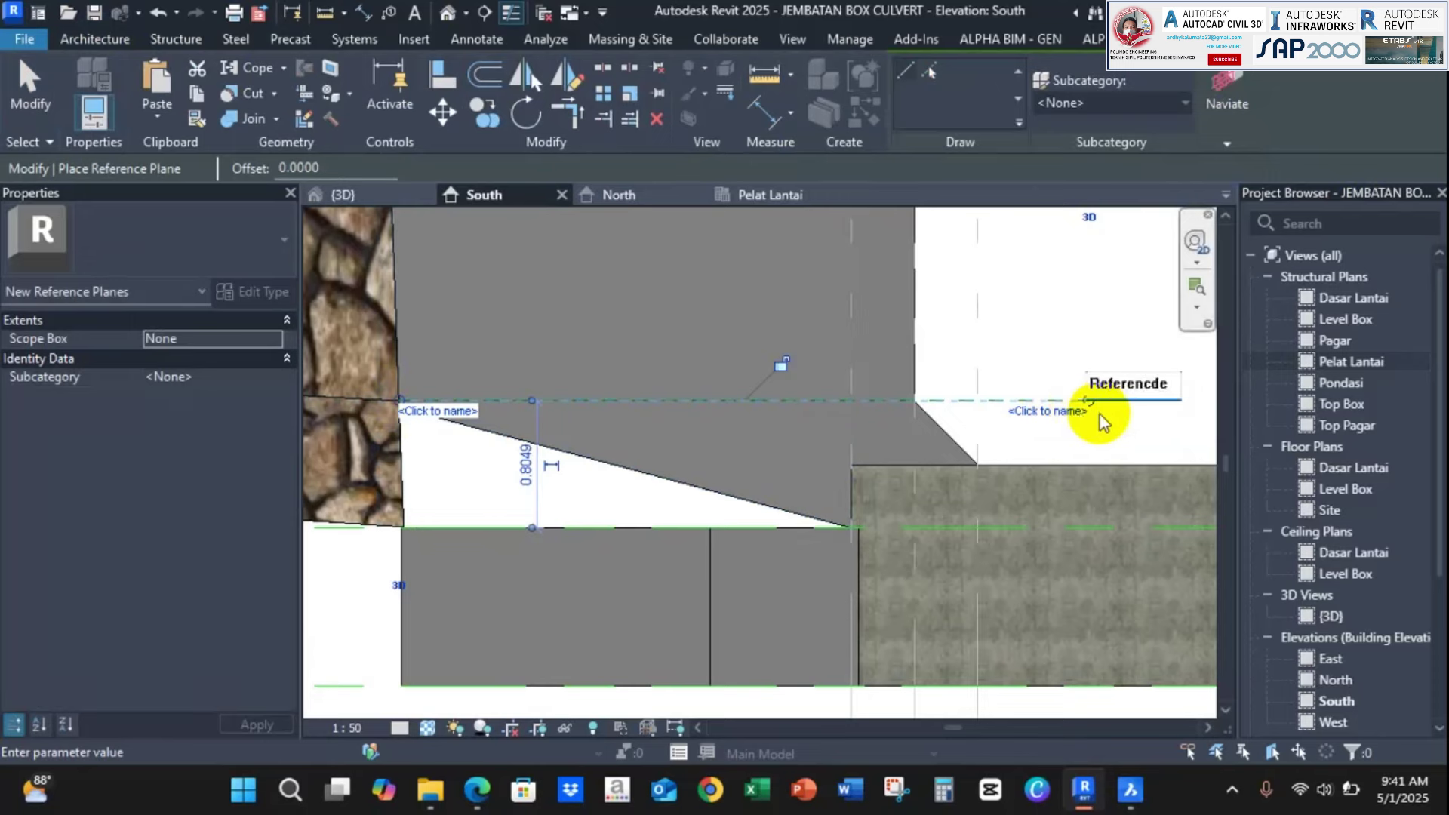
pyautogui.press('Return')
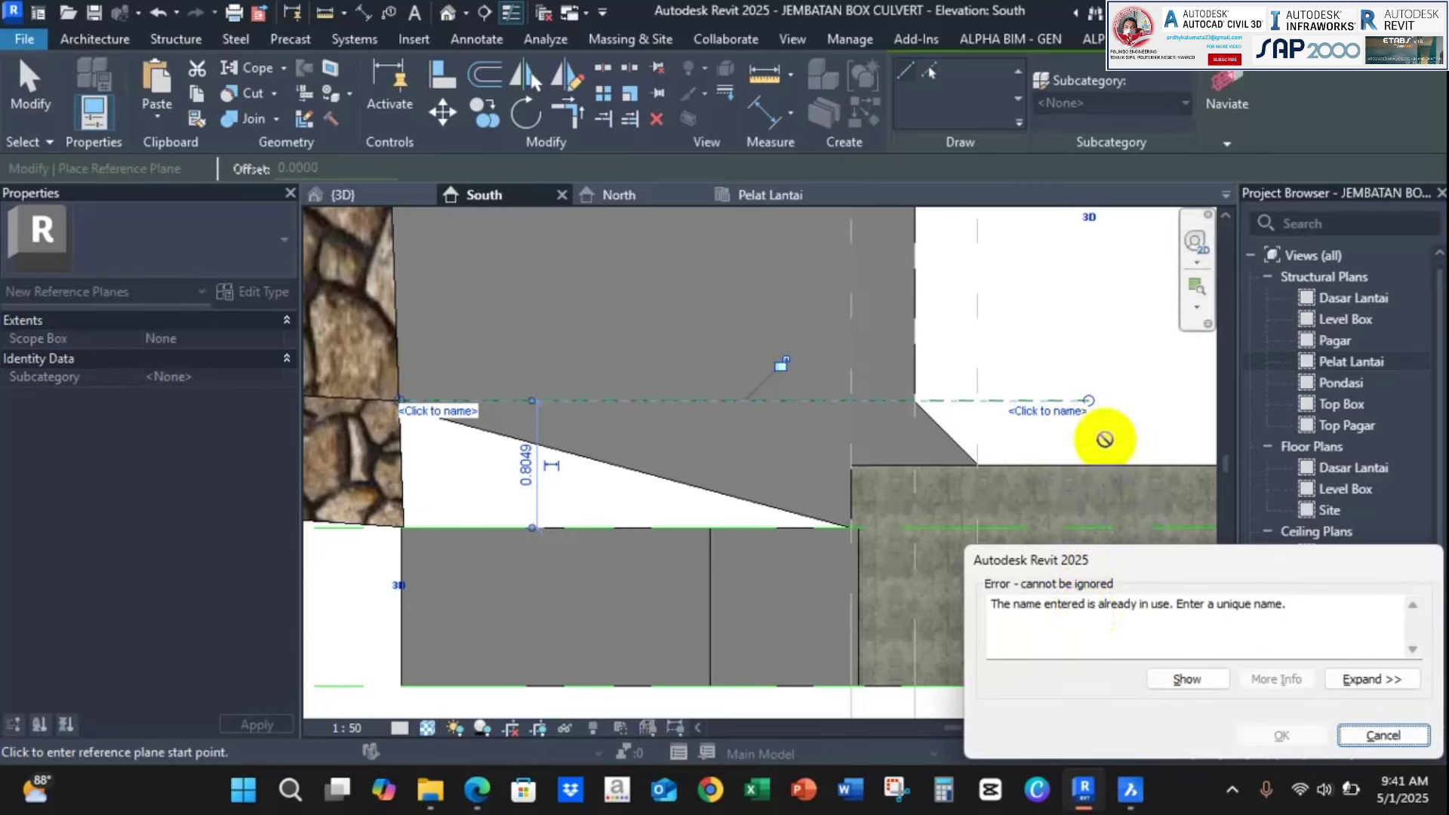
pyautogui.press('Escape')
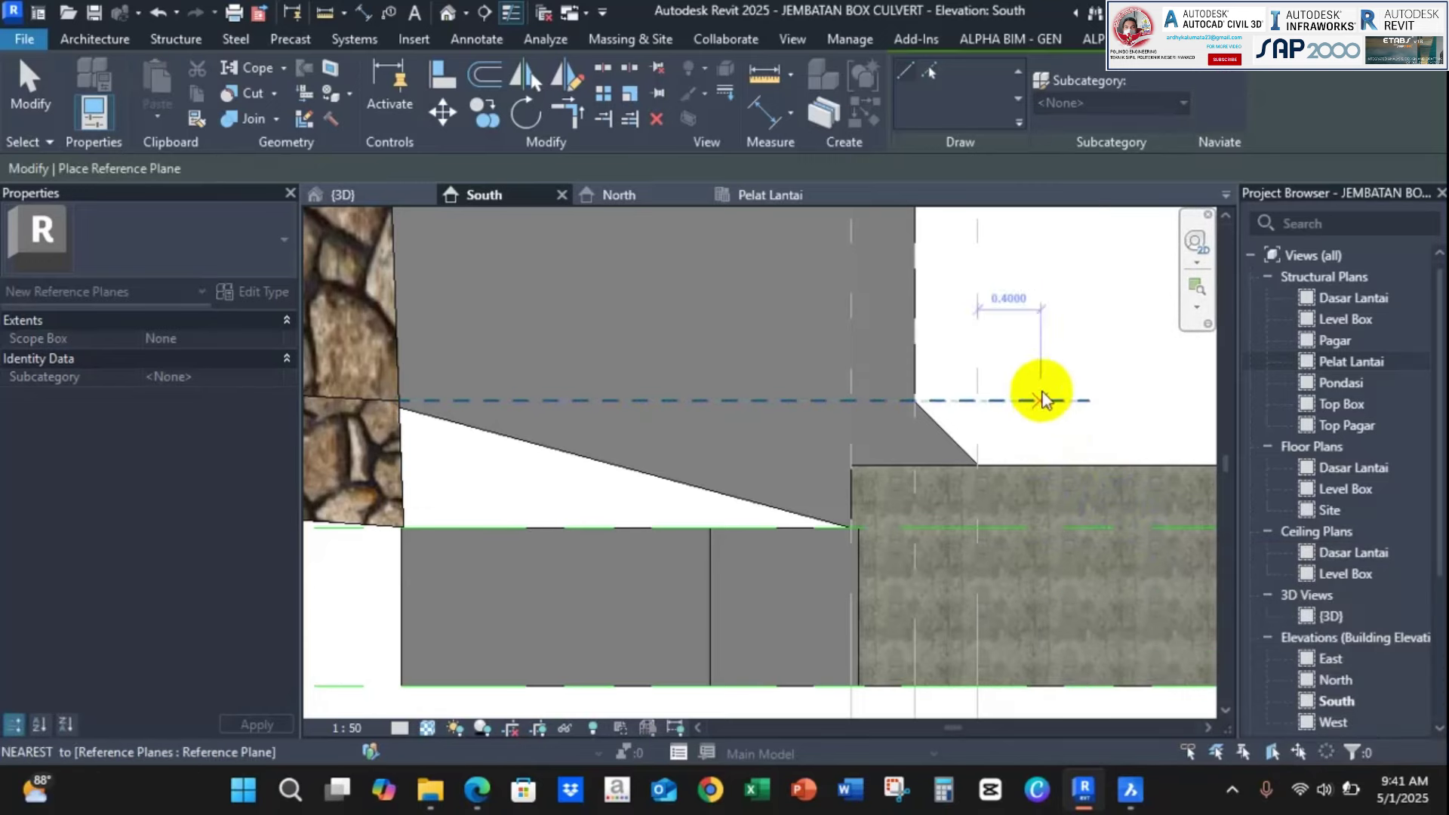
pyautogui.press('Escape')
pyautogui.press('Escape')
# Name the new horizontal reference plane above the foundation block "Reference koporan"
pyautogui.click(1035, 403)
pyautogui.click(1058, 414)
pyautogui.write('Re')
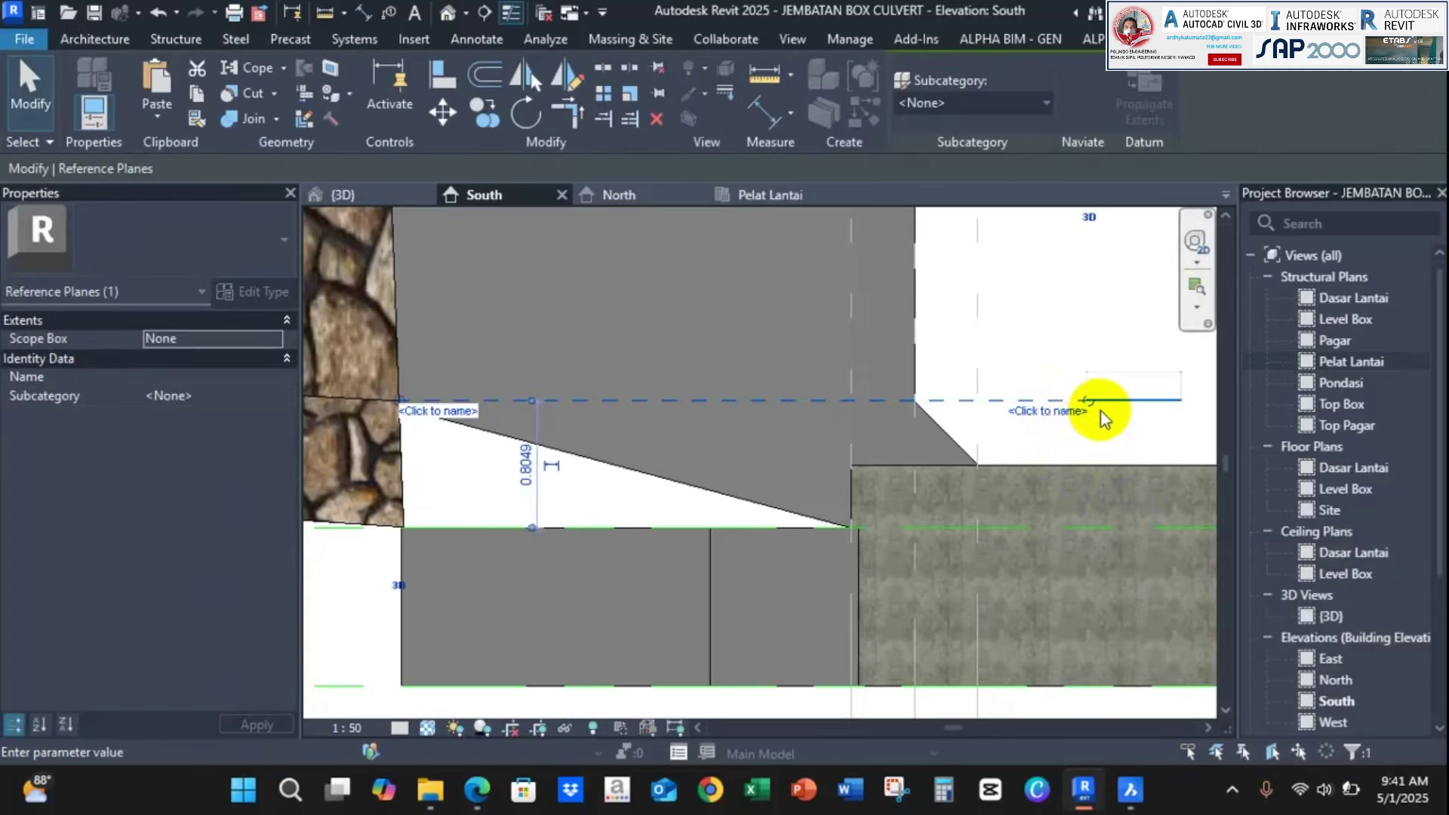
pyautogui.write('fere')
pyautogui.write('nce koporan')
pyautogui.press('Return')
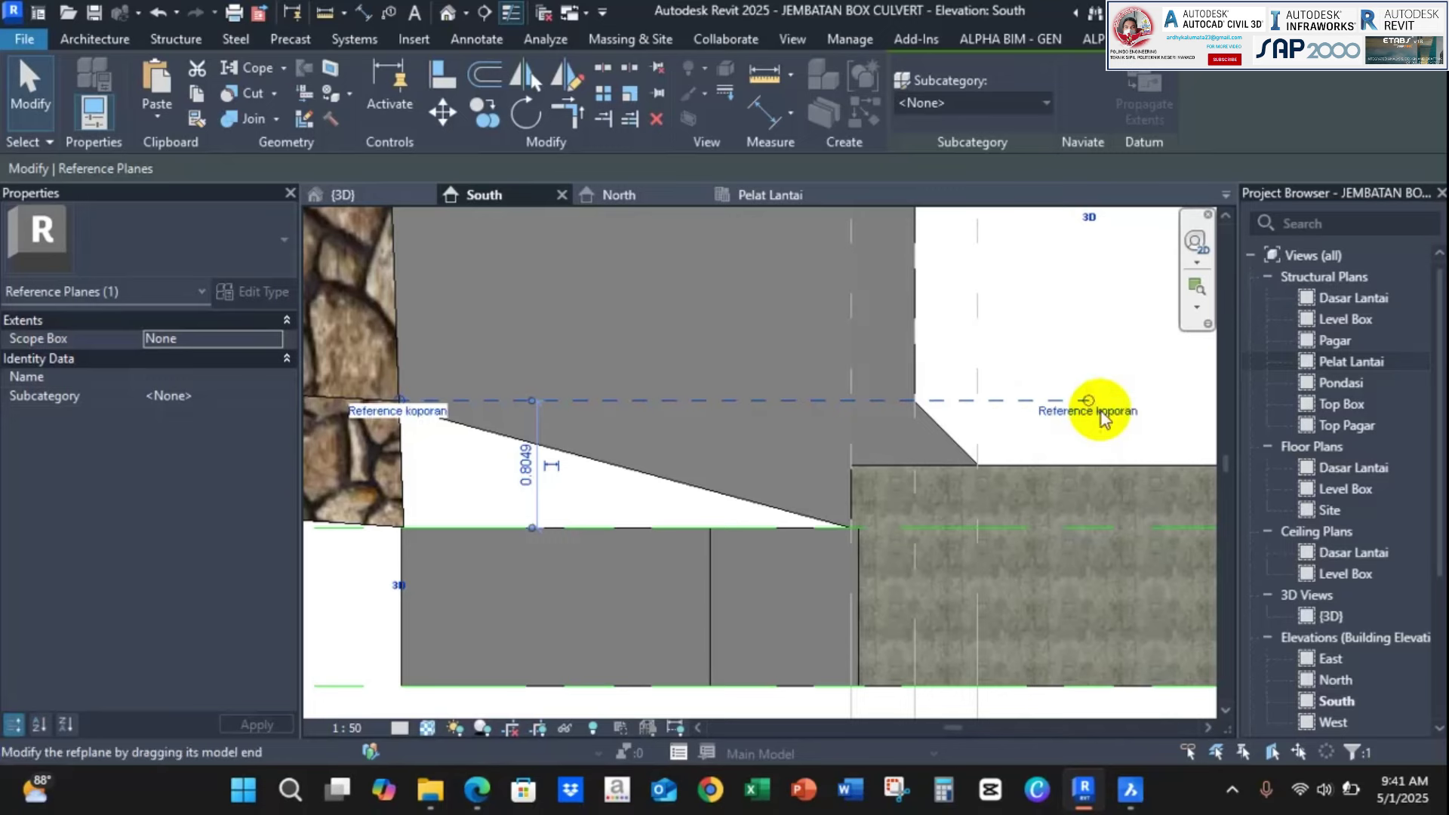
pyautogui.press('Escape')
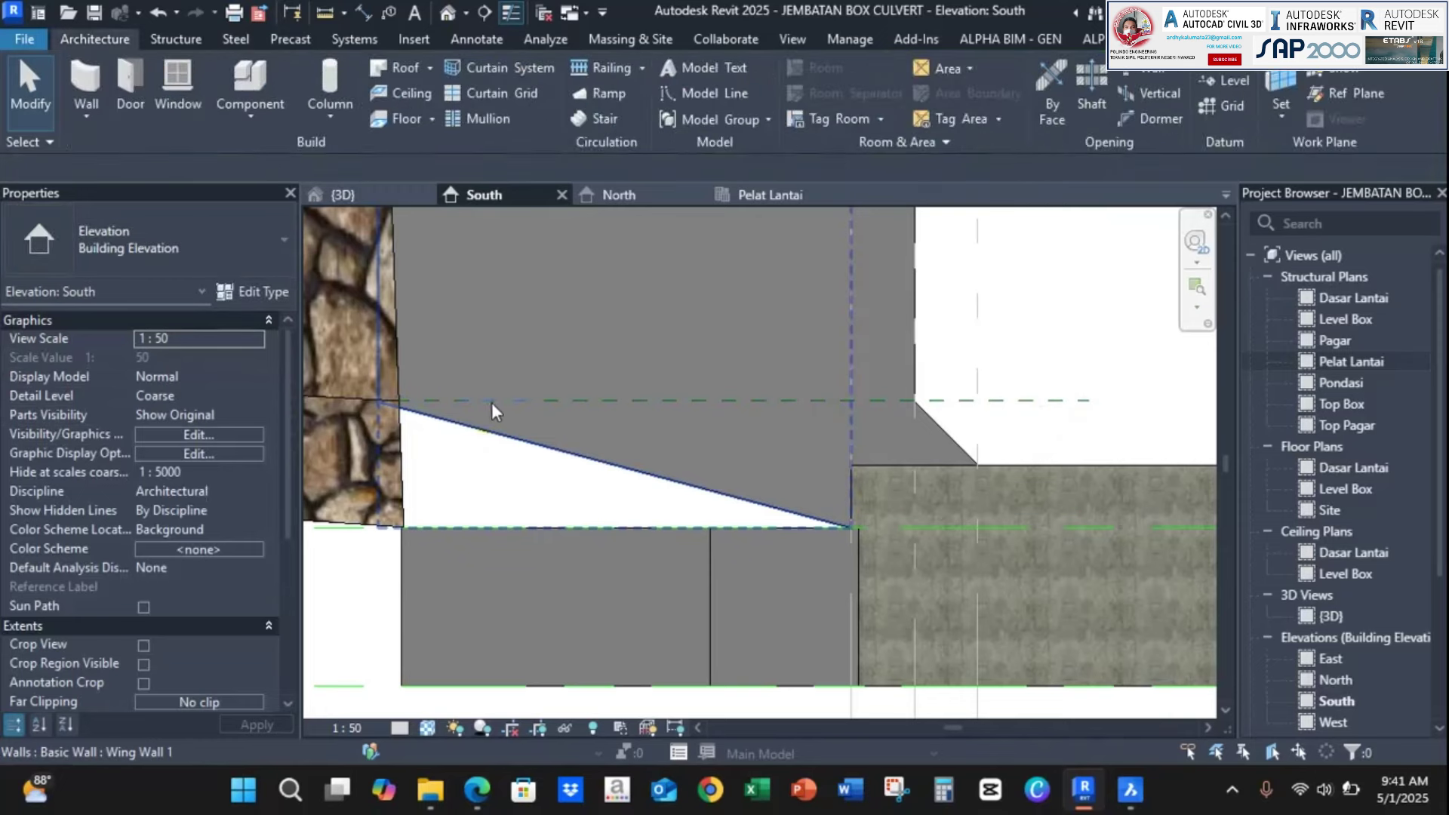
# Examine the gap above the foundation block, the culvert's wing walls and the rounded corner in the South elevation and Pelat Lantai plan
pyautogui.click(740, 198)
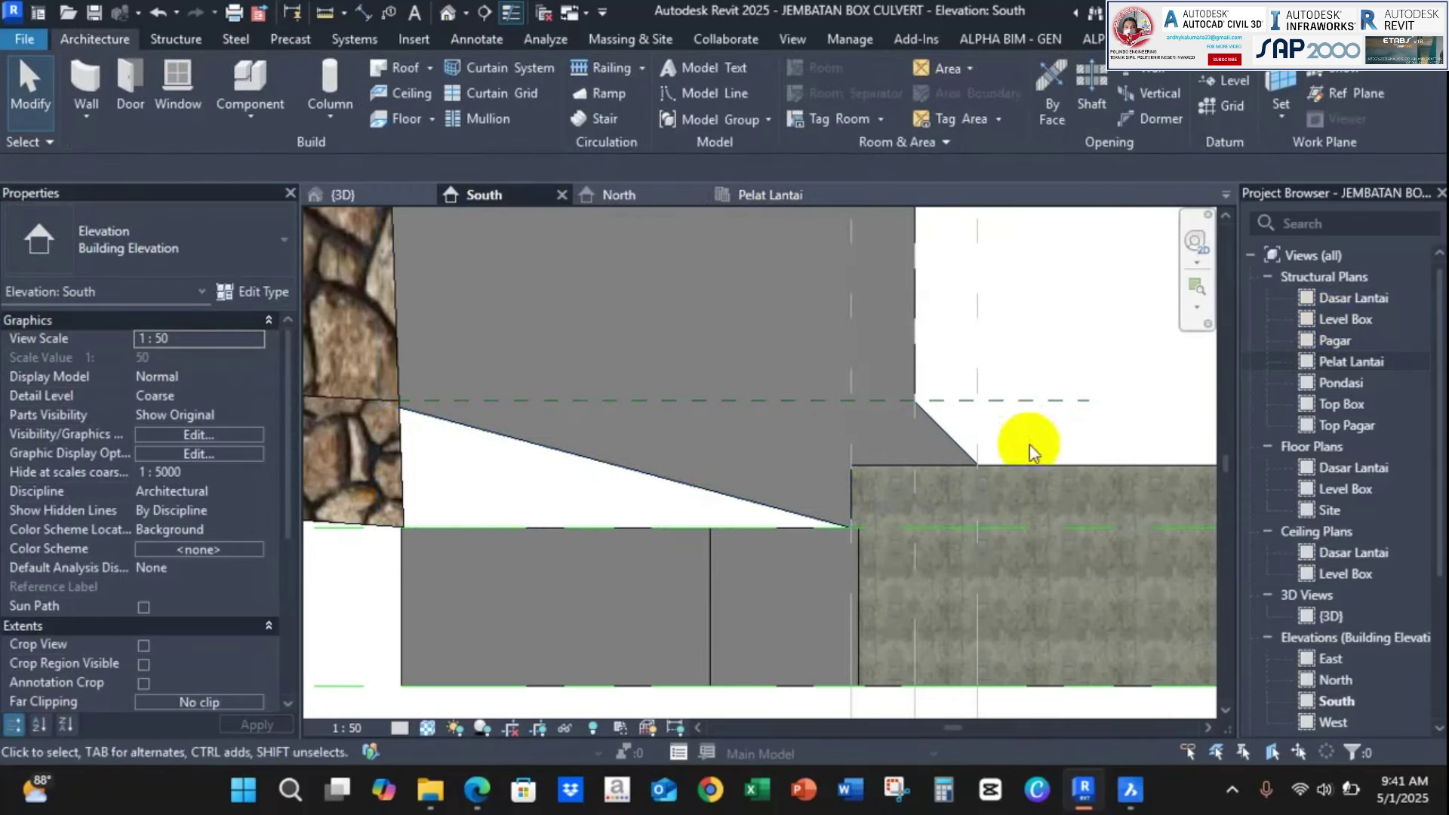
pyautogui.scroll(-3, 918, 453)
pyautogui.moveTo(915, 460); pyautogui.dragTo(552, 463, button='middle')
pyautogui.scroll(-3, 845, 454)
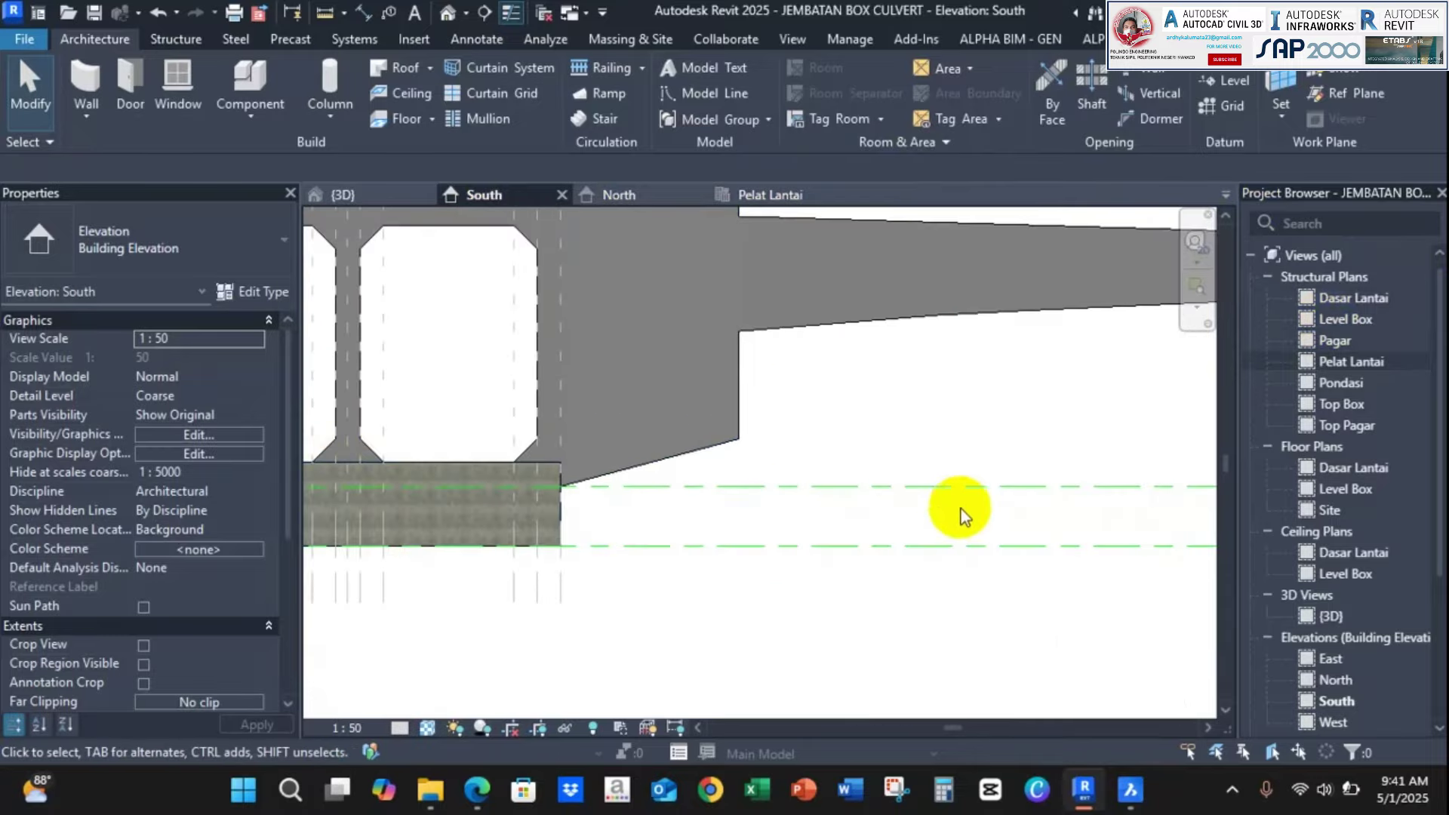
pyautogui.moveTo(958, 508); pyautogui.dragTo(617, 511, button='middle')
pyautogui.scroll(2, 649, 476)
pyautogui.click(679, 436)
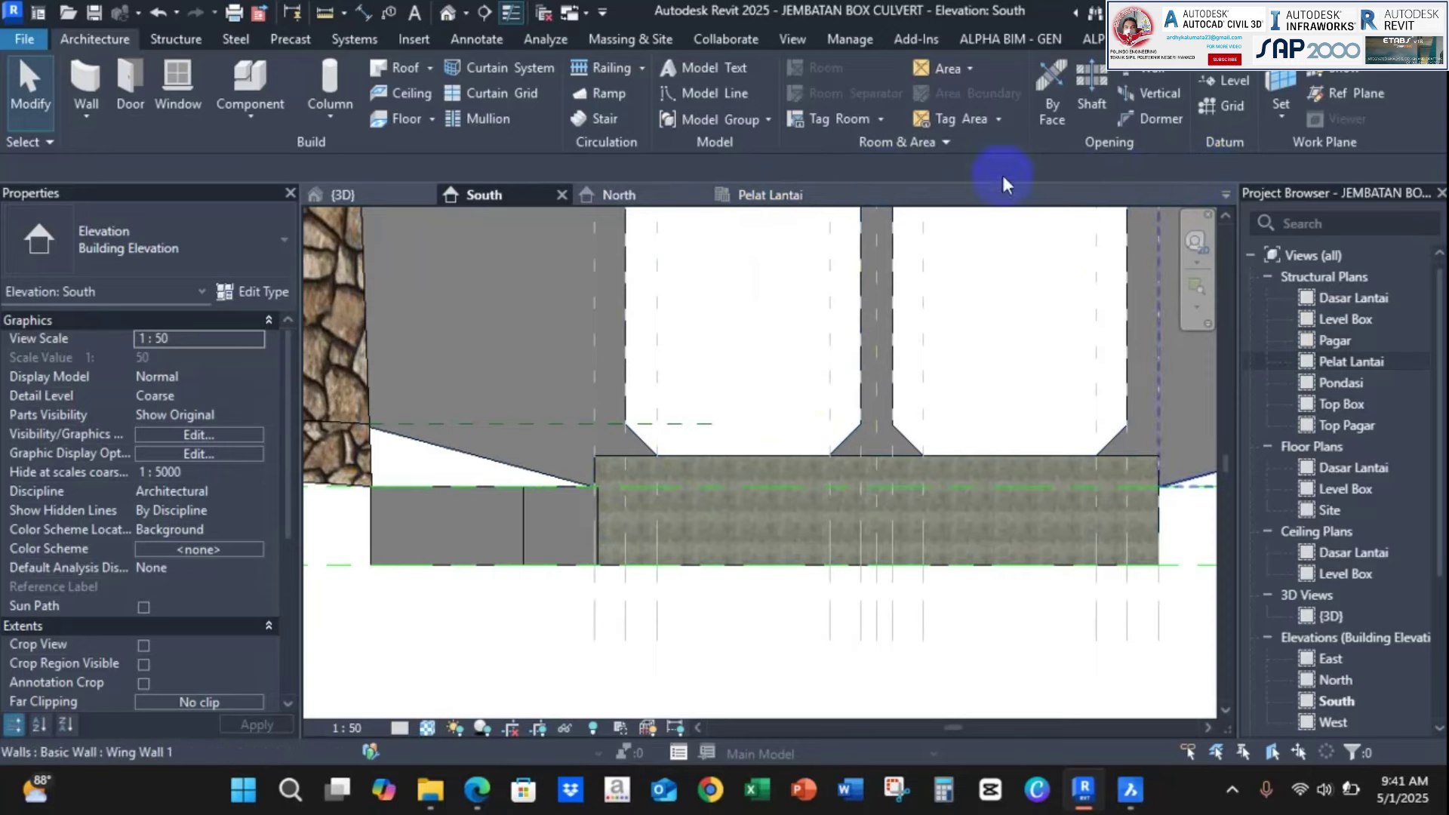
pyautogui.click(800, 198)
pyautogui.scroll(2, 740, 475)
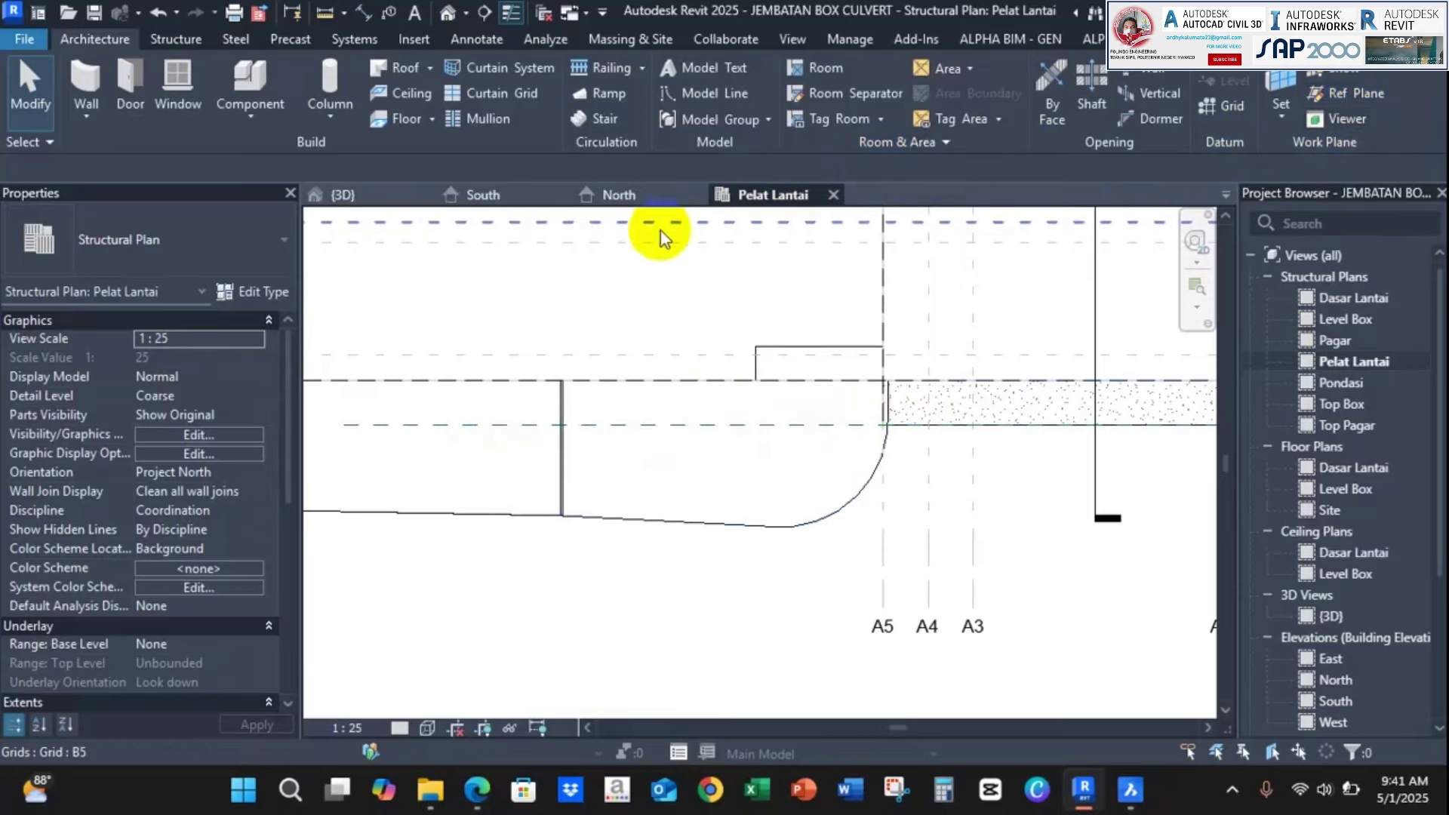
pyautogui.click(551, 195)
pyautogui.scroll(4, 483, 468)
pyautogui.moveTo(483, 468); pyautogui.dragTo(765, 468, button='middle')
pyautogui.scroll(-1, 958, 387)
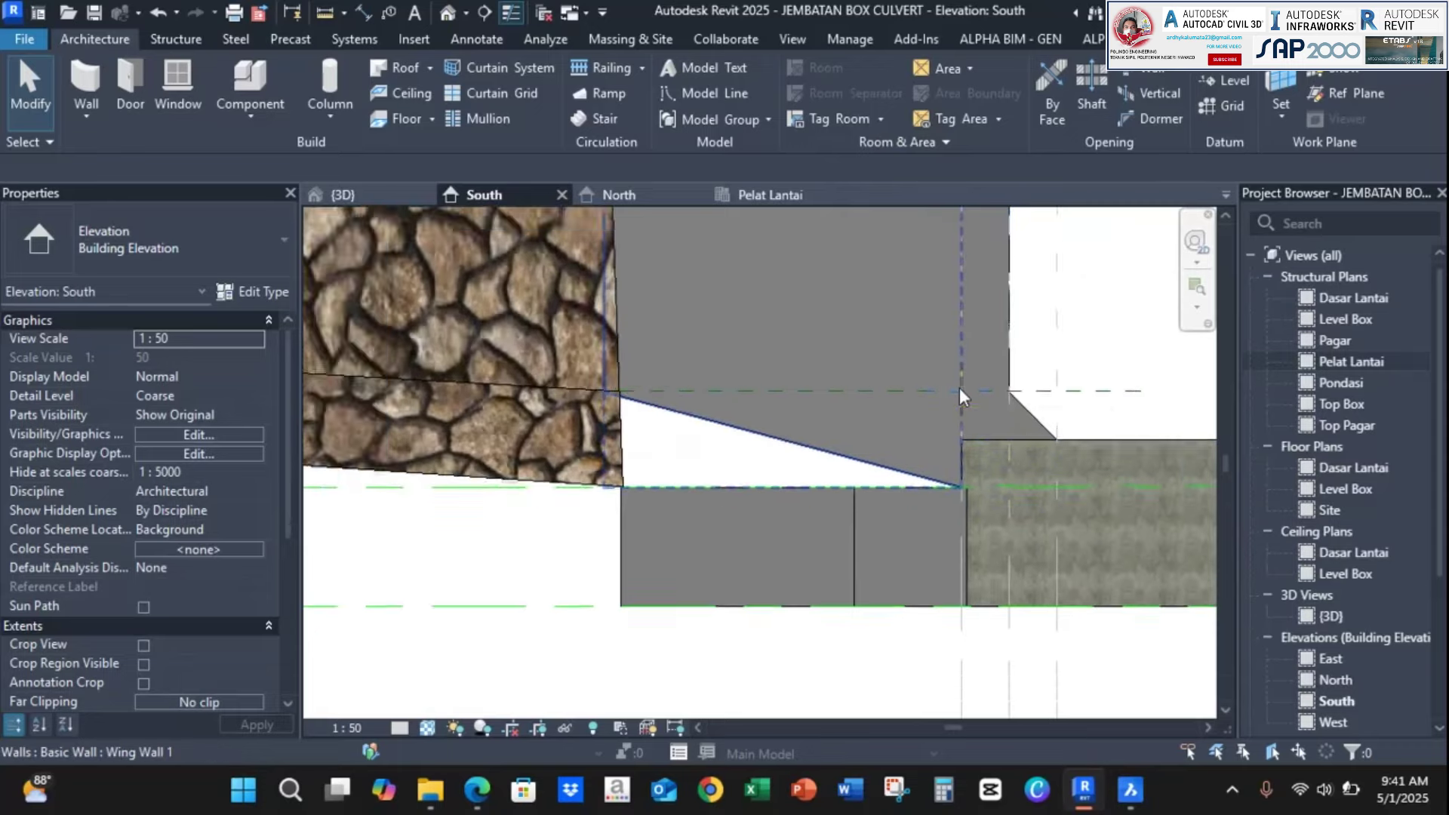
pyautogui.scroll(-1, 958, 387)
pyautogui.moveTo(960, 382); pyautogui.dragTo(800, 592, button='middle')
pyautogui.scroll(-1, 805, 582)
pyautogui.moveTo(815, 365); pyautogui.dragTo(800, 478, button='middle')
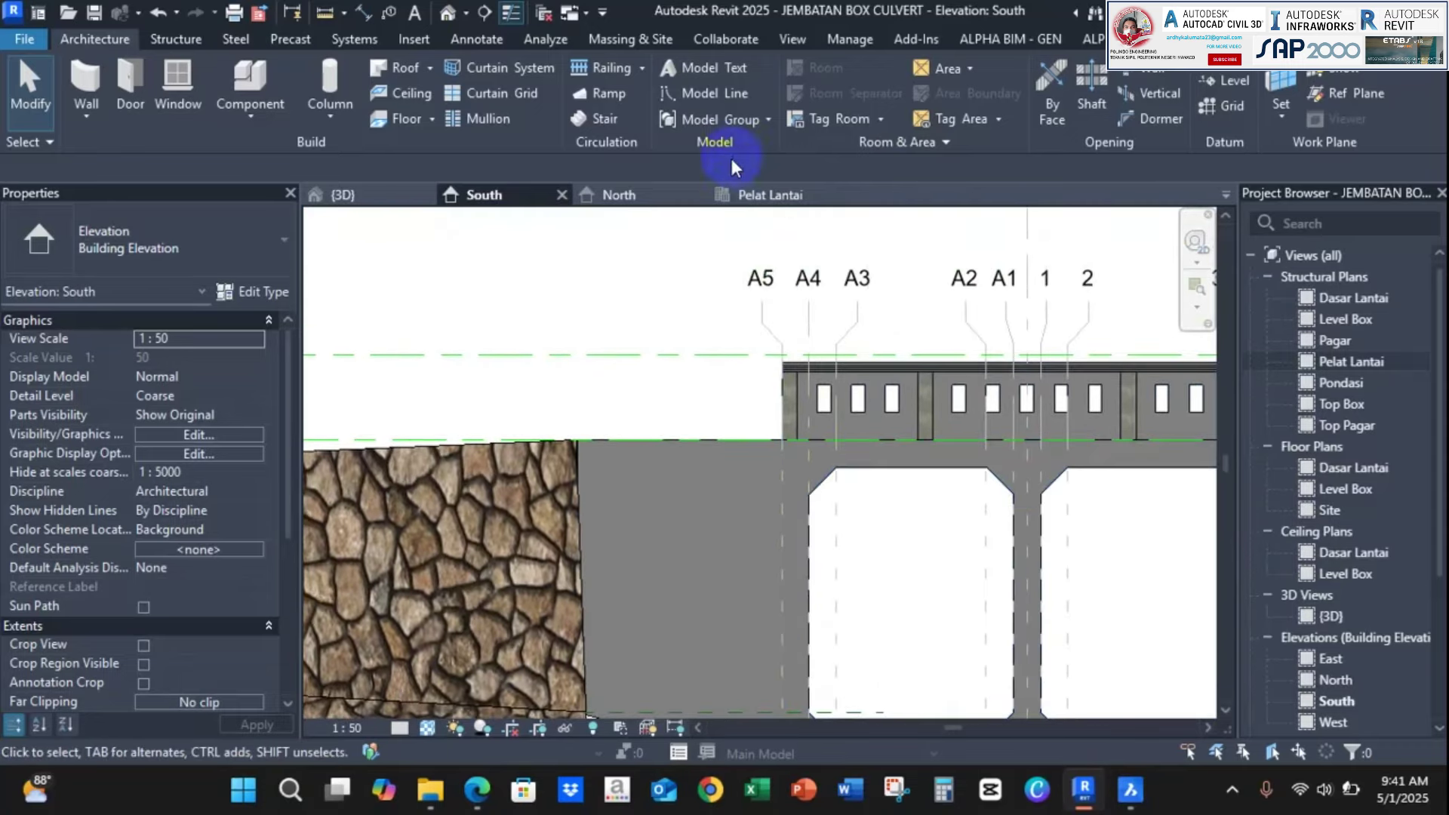
pyautogui.click(754, 195)
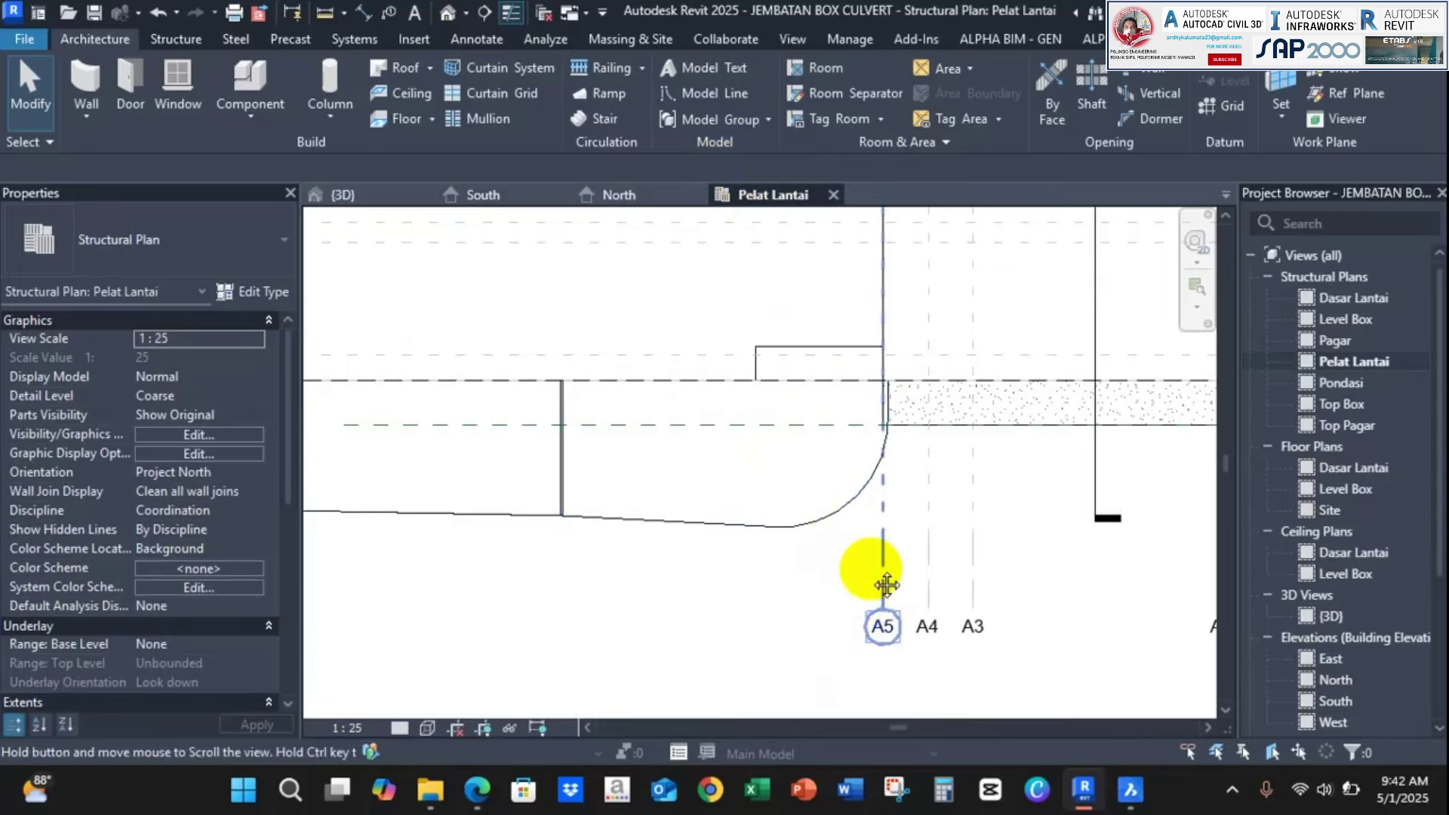
pyautogui.moveTo(885, 585); pyautogui.dragTo(782, 551, button='middle')
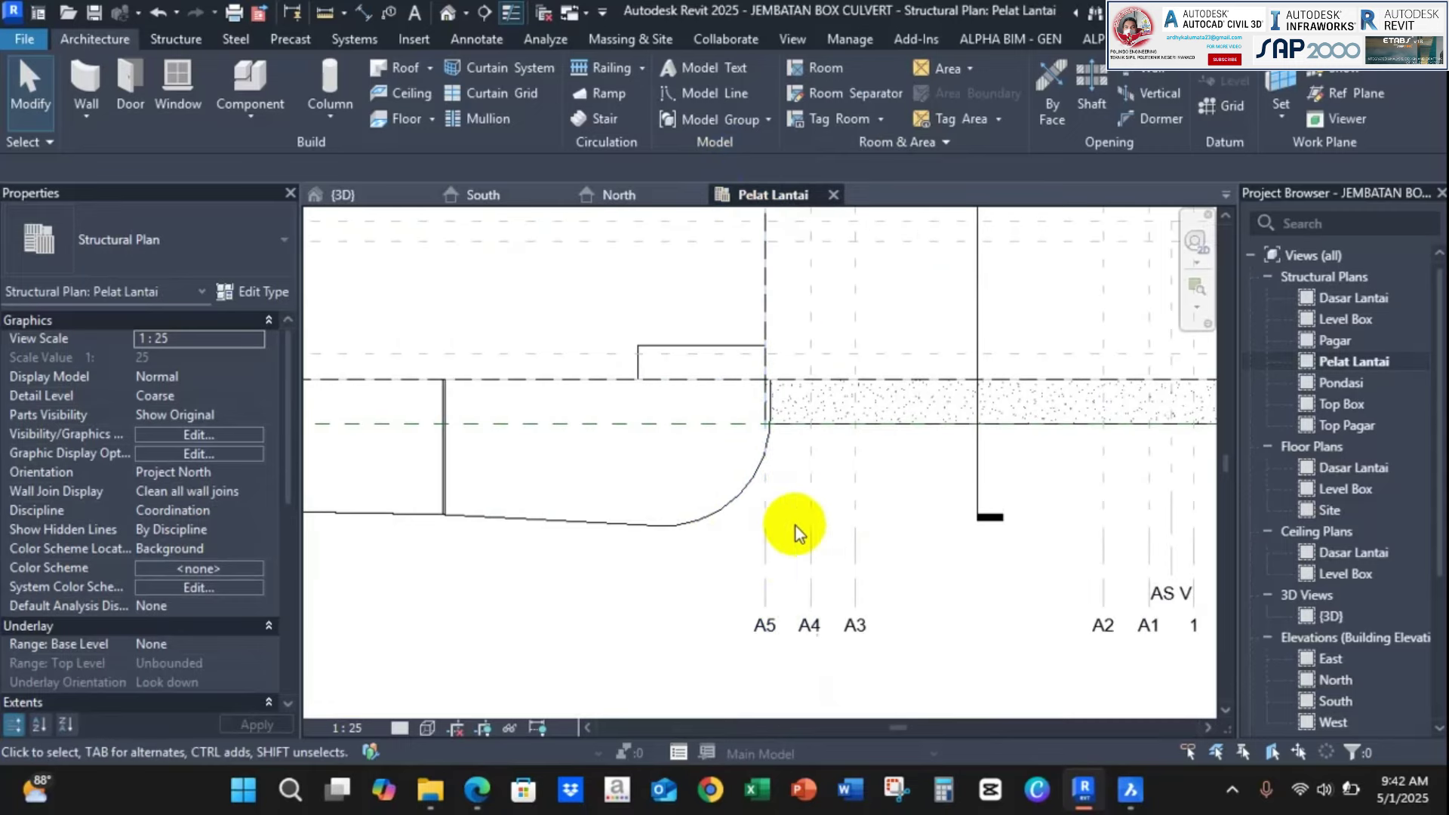
# Select the rounded foundation block in plan and compare its end with the culvert wall and foundation beam in the South elevation
pyautogui.click(744, 496)
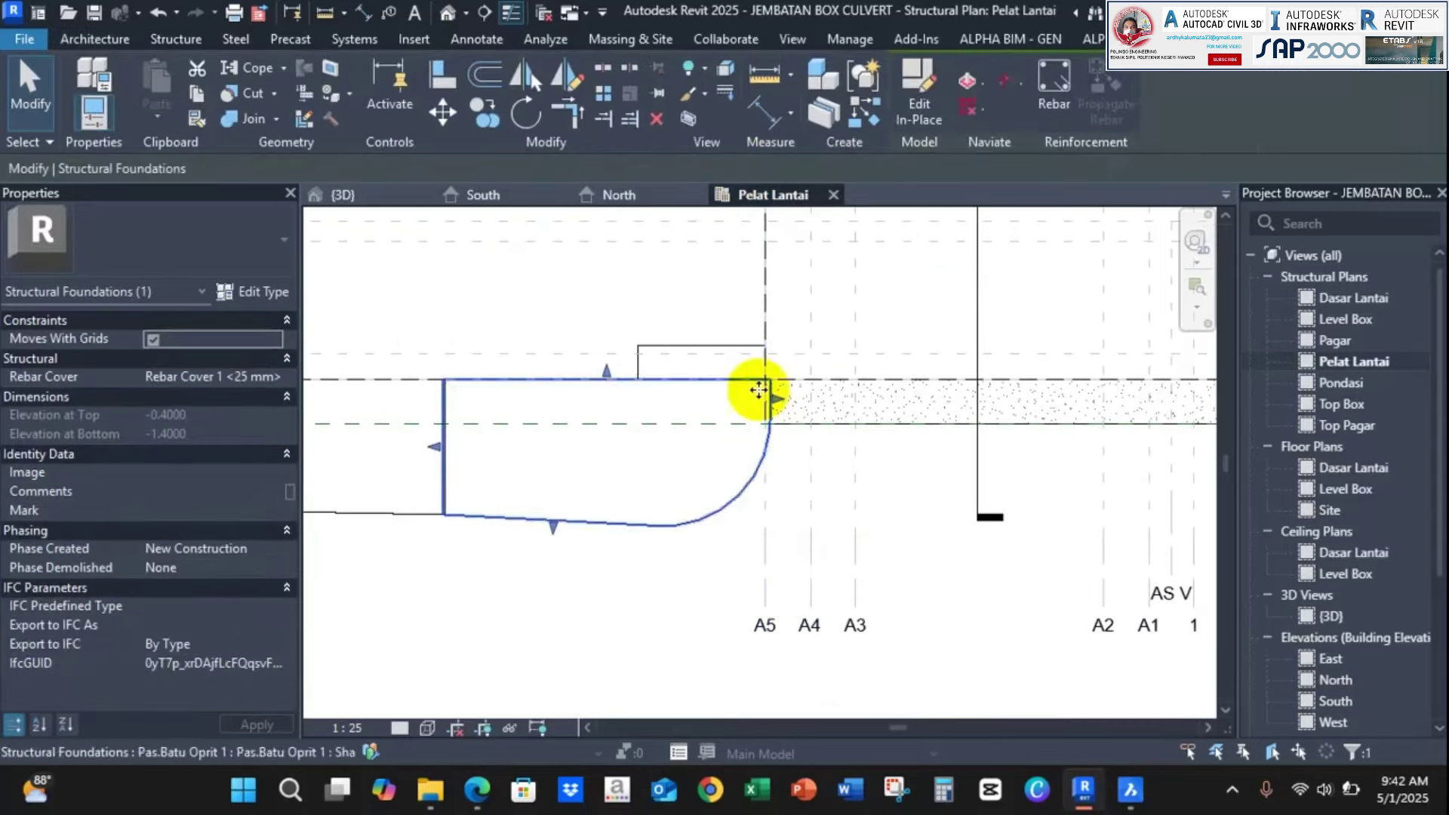
pyautogui.click(545, 208)
pyautogui.scroll(-2, 825, 242)
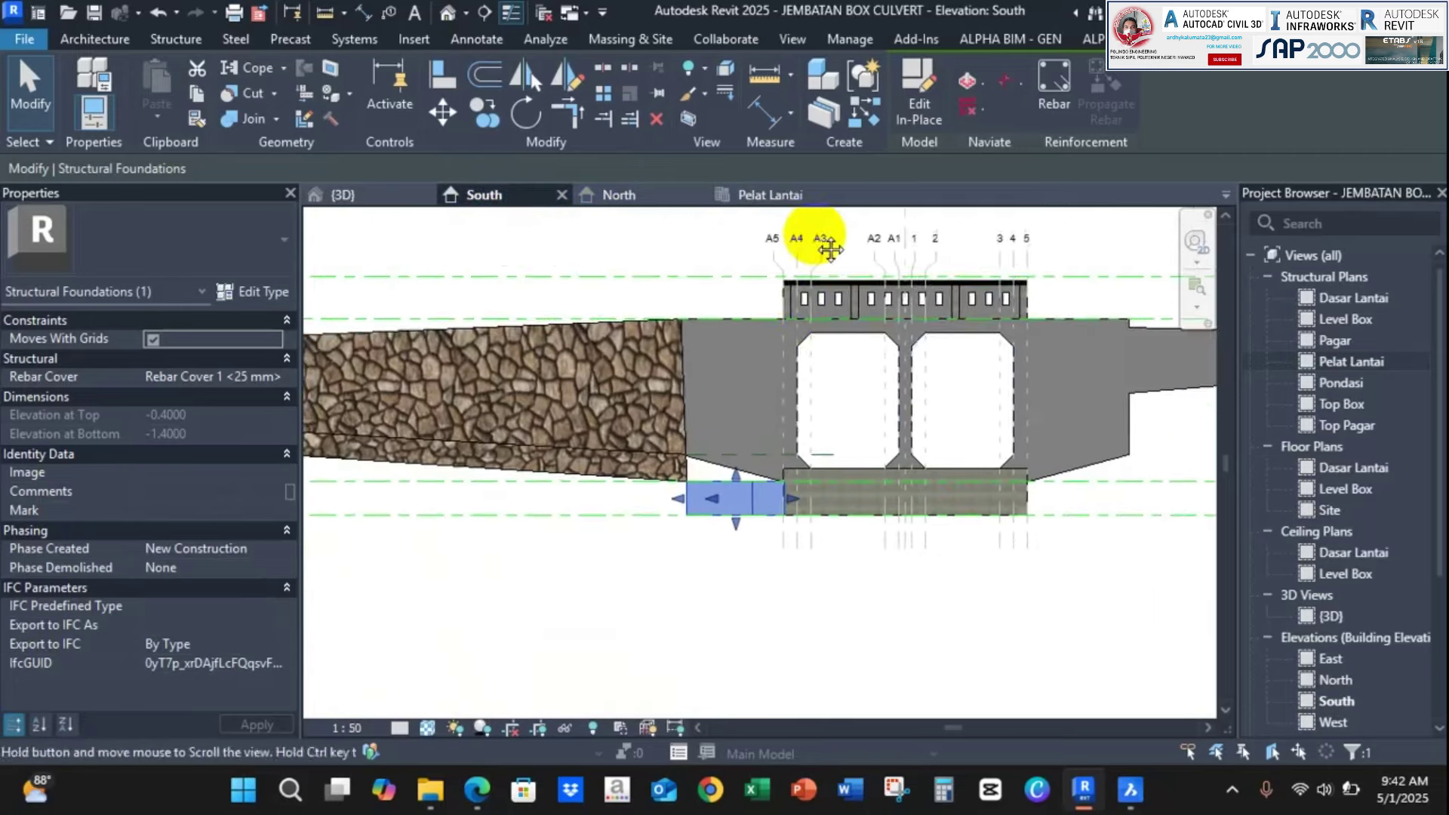
pyautogui.scroll(5, 777, 275)
pyautogui.scroll(2, 800, 372)
pyautogui.moveTo(775, 454)
pyautogui.mouseDown()
pyautogui.moveTo(804, 452)
pyautogui.moveTo(775, 452)
pyautogui.mouseUp()
pyautogui.press('Escape')
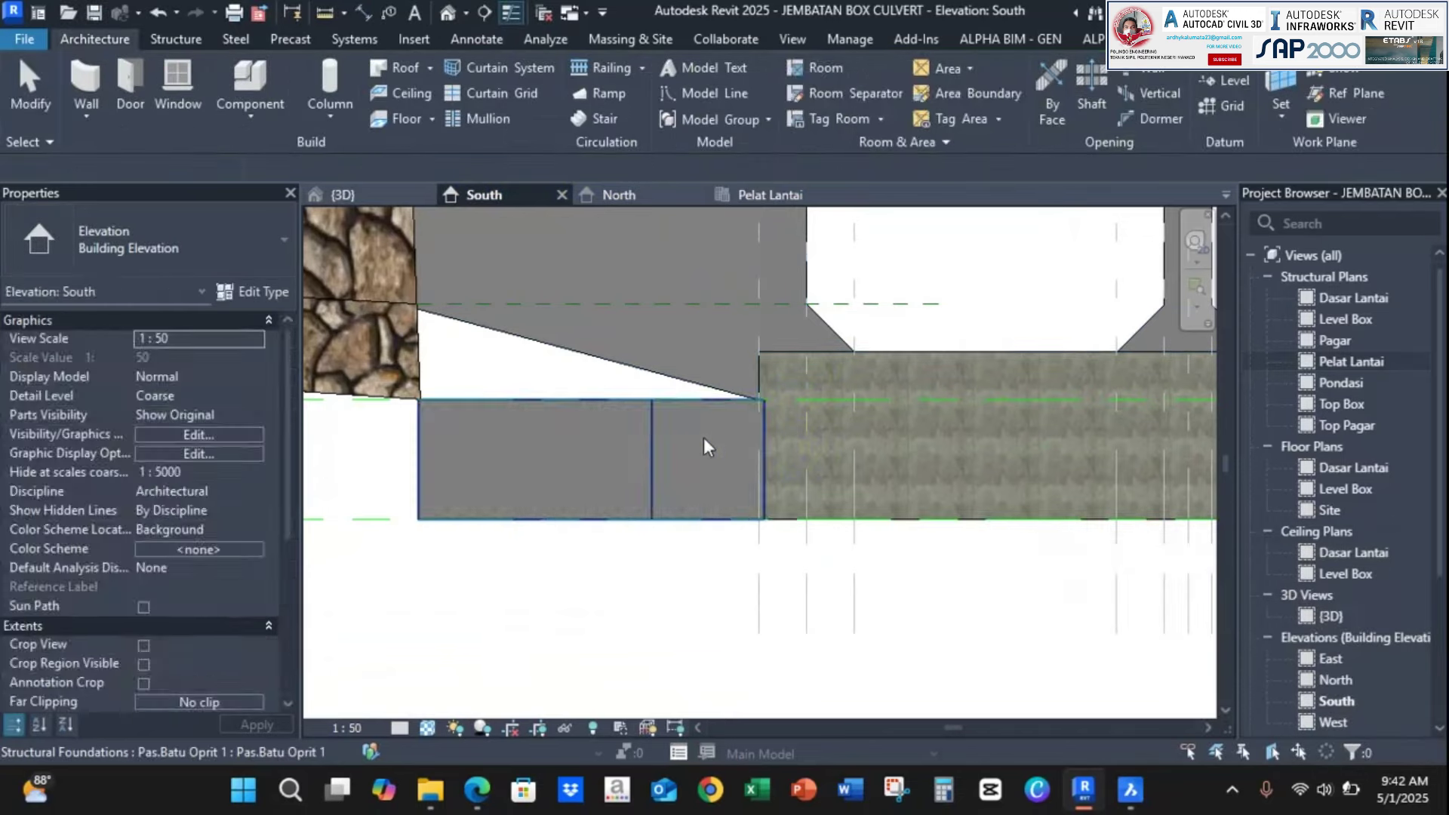
# Edit the rounded foundation block's extrusion sketch in the Pelat Lantai plan and move its short end line from near grid A5 to grid A4
pyautogui.click(704, 436)
pyautogui.click(891, 119)
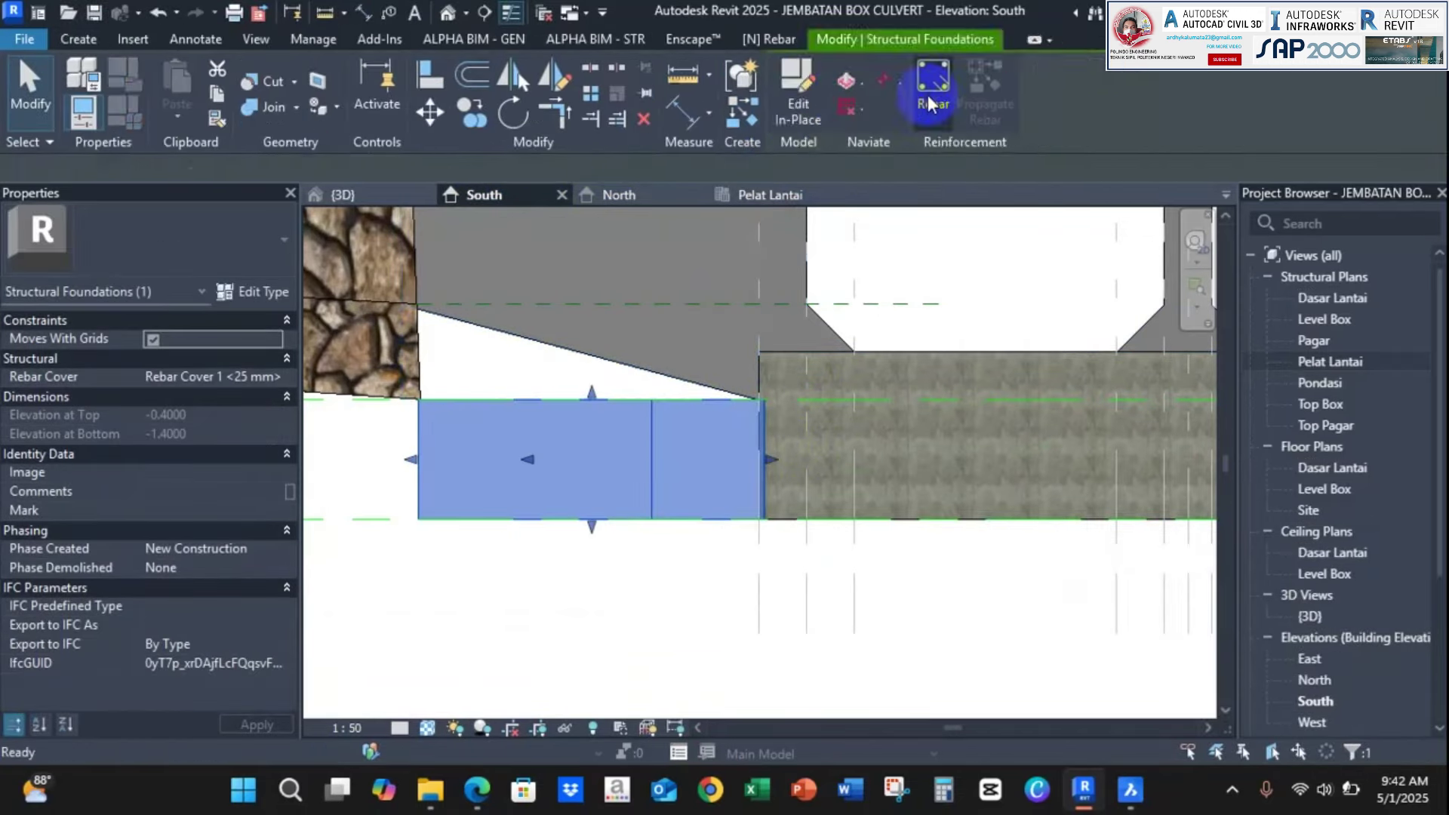
pyautogui.click(737, 198)
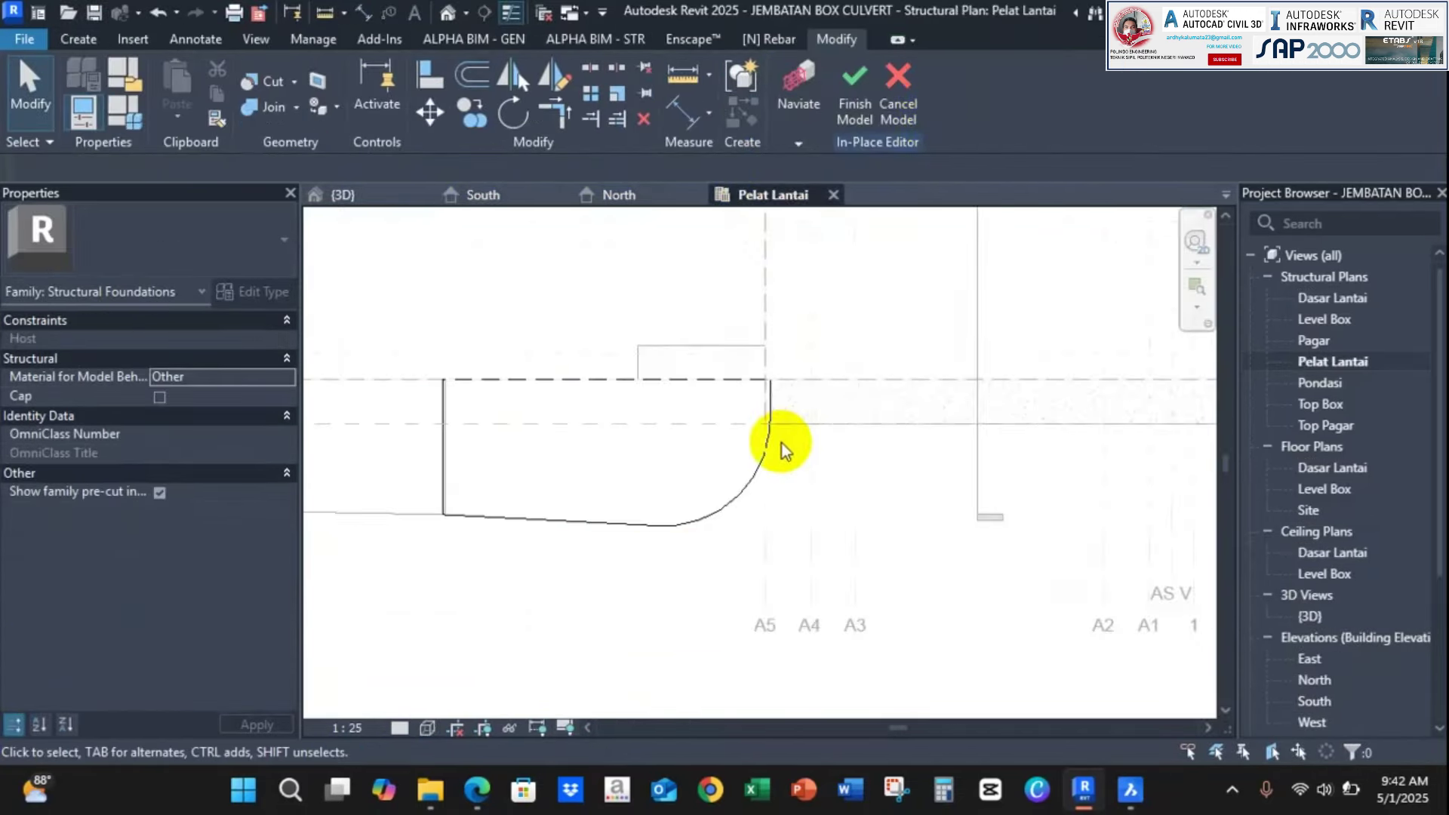
pyautogui.click(466, 121)
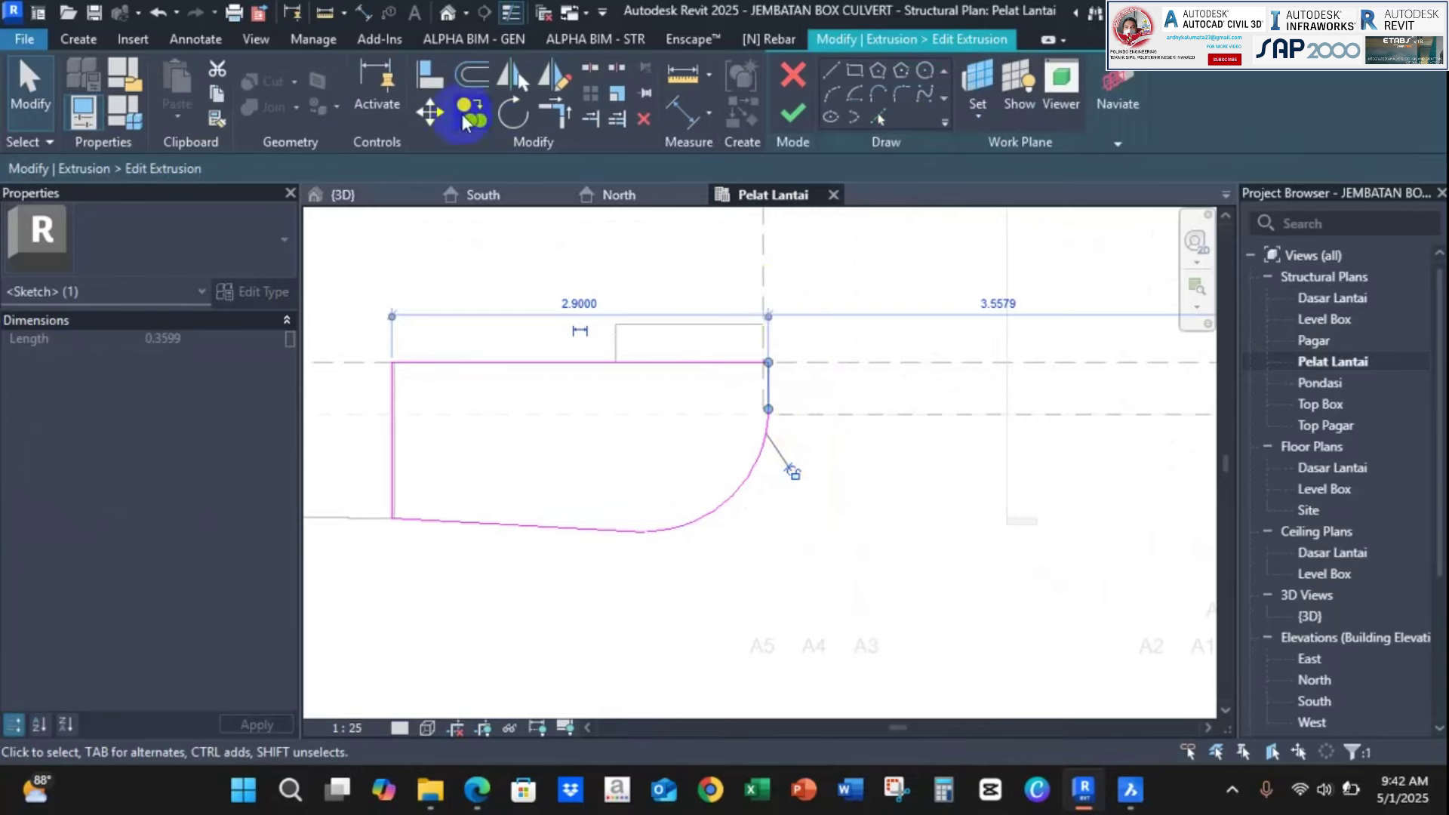
pyautogui.click(428, 113)
pyautogui.scroll(3, 839, 350)
pyautogui.scroll(-4, 786, 368)
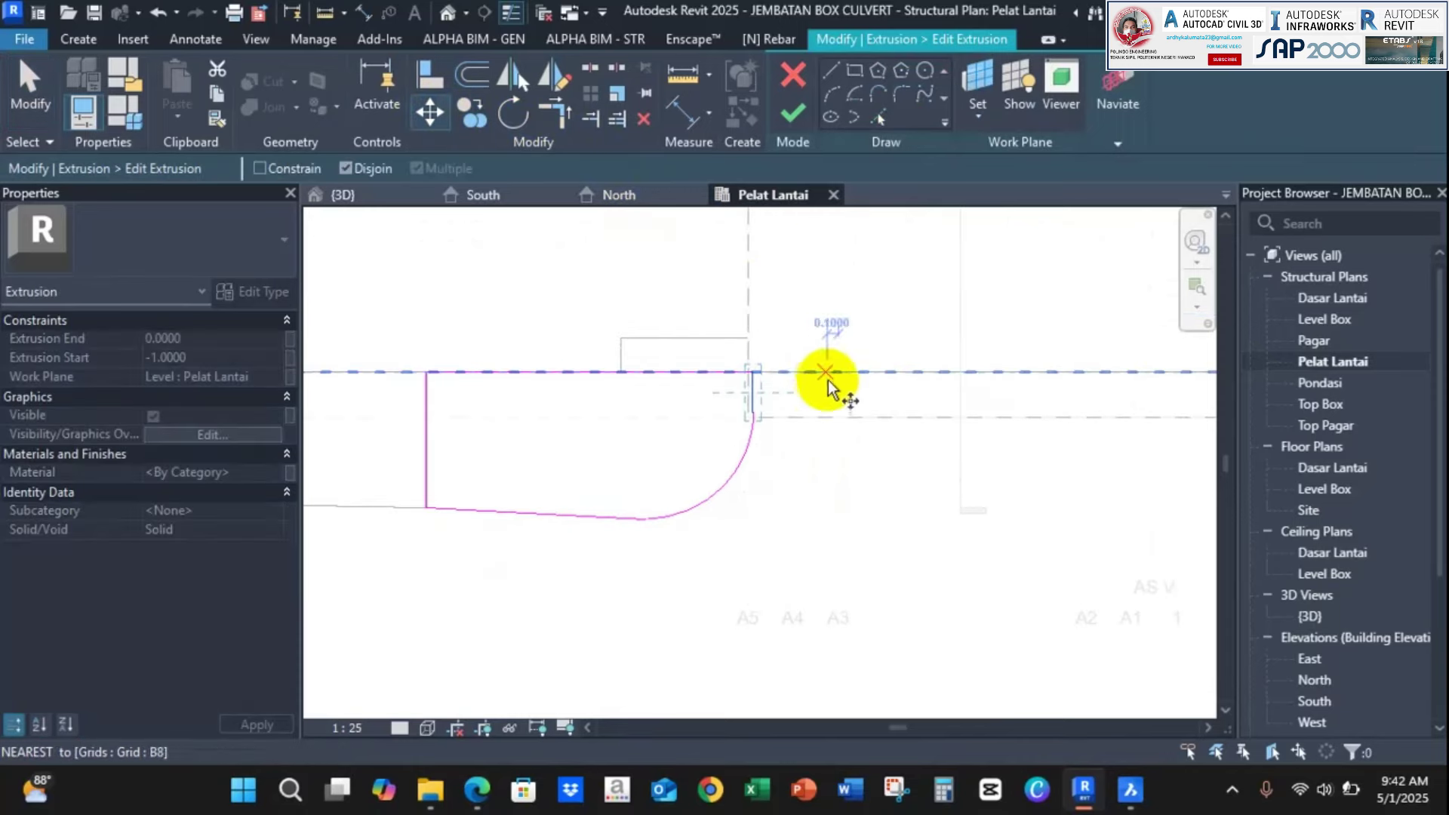
pyautogui.click(749, 371)
pyautogui.scroll(2, 751, 374)
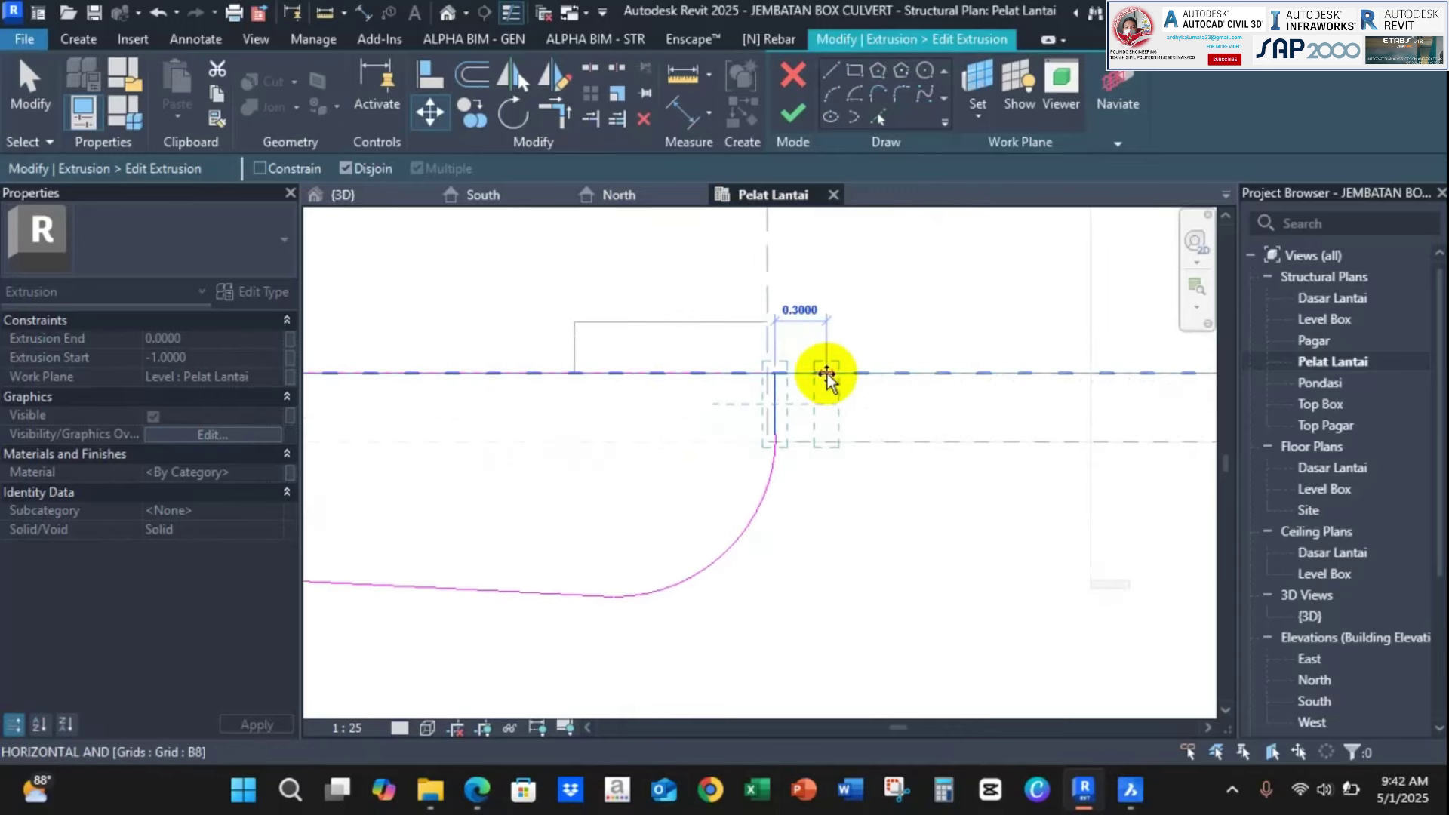
pyautogui.click(836, 371)
pyautogui.scroll(-2, 867, 378)
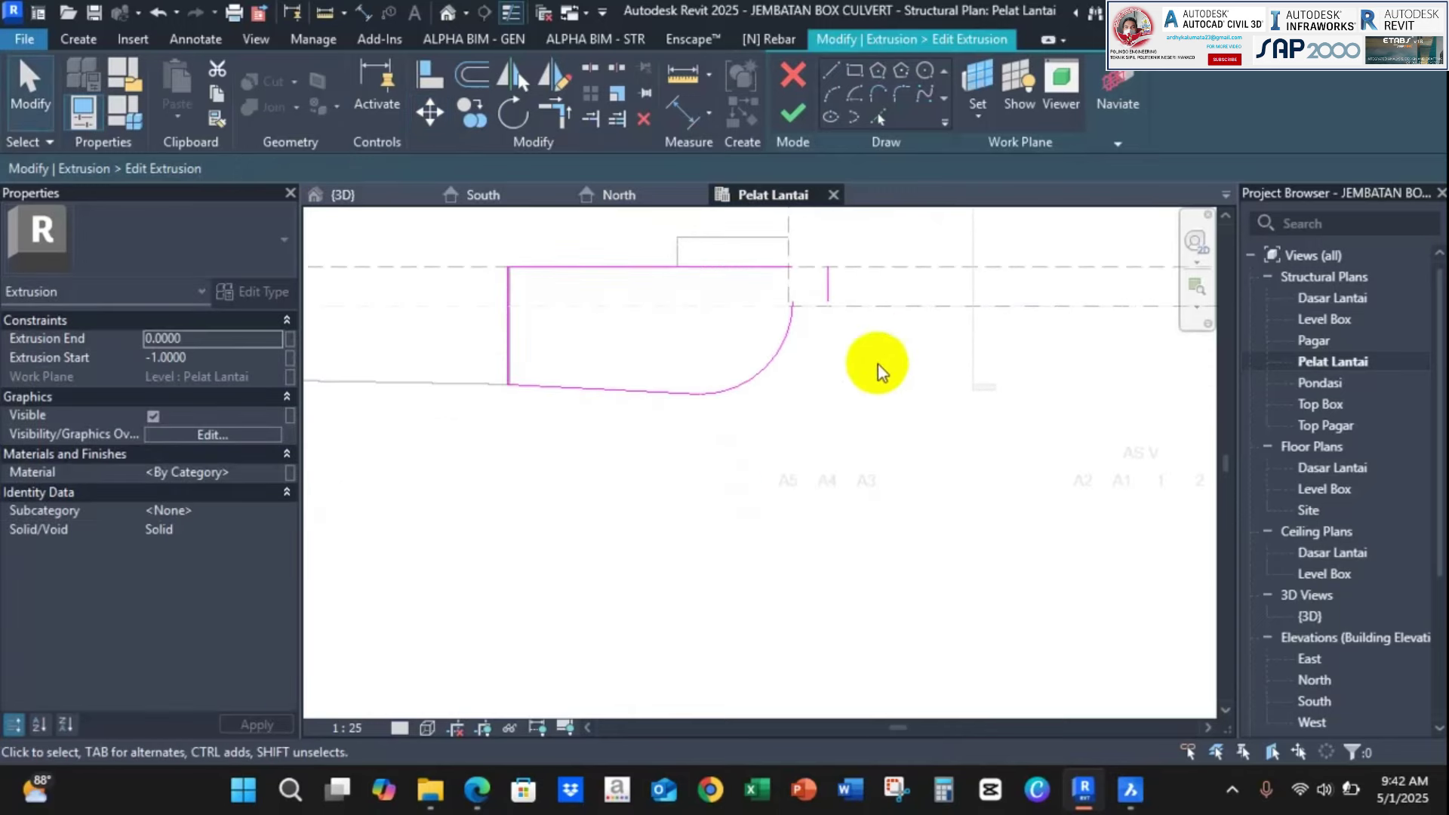
# Extend the sketch's long straight edge along grid B8 to meet the moved end line at grid A4
pyautogui.moveTo(839, 426); pyautogui.dragTo(814, 480, button='middle')
pyautogui.scroll(1, 774, 328)
pyautogui.click(744, 325)
pyautogui.scroll(3, 779, 326)
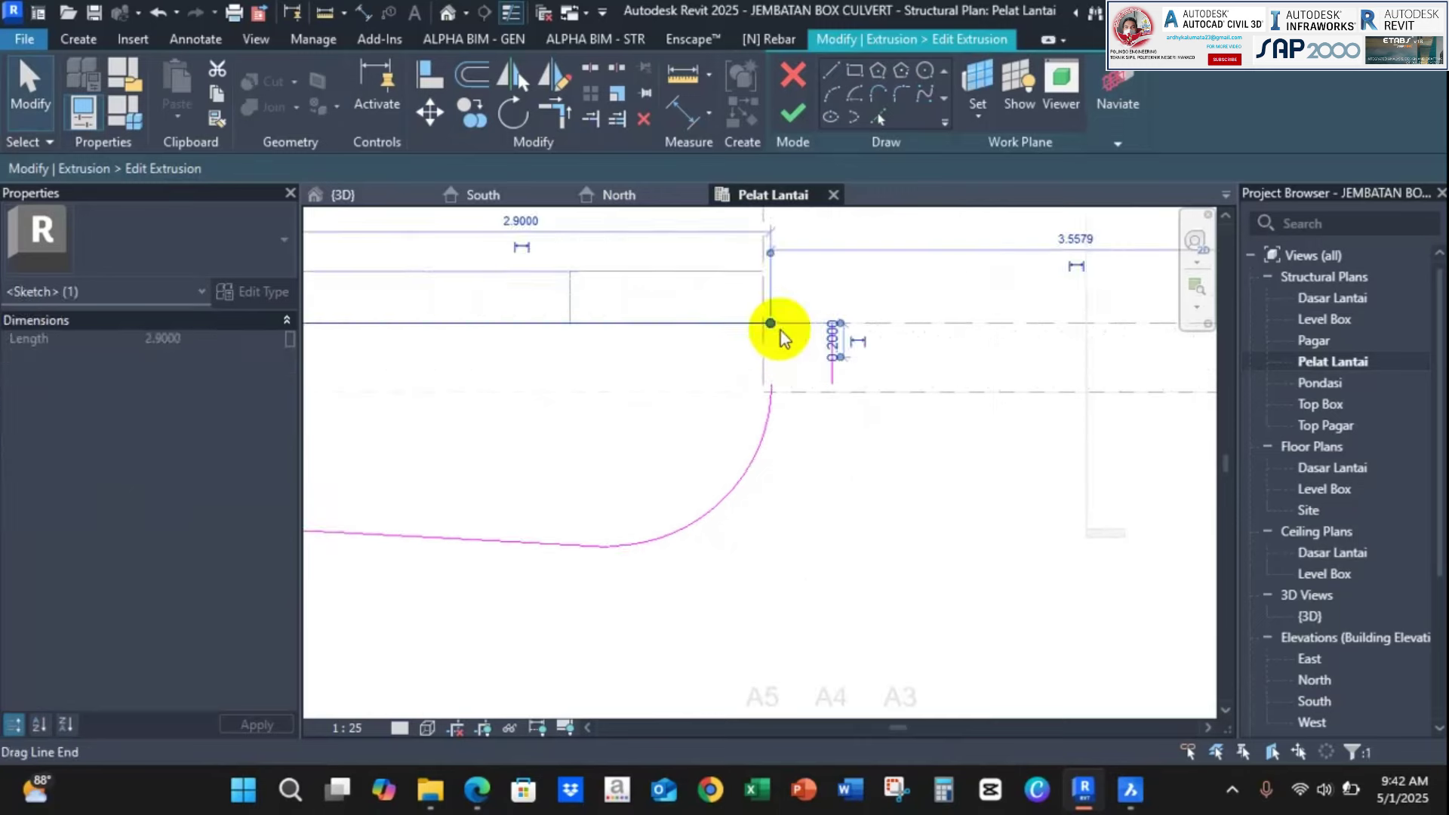
pyautogui.moveTo(772, 324); pyautogui.dragTo(832, 324)
# Replace the old corner arc with one joining the sloped edge to the end line at grid A4, and finish the sketch
pyautogui.click(766, 415)
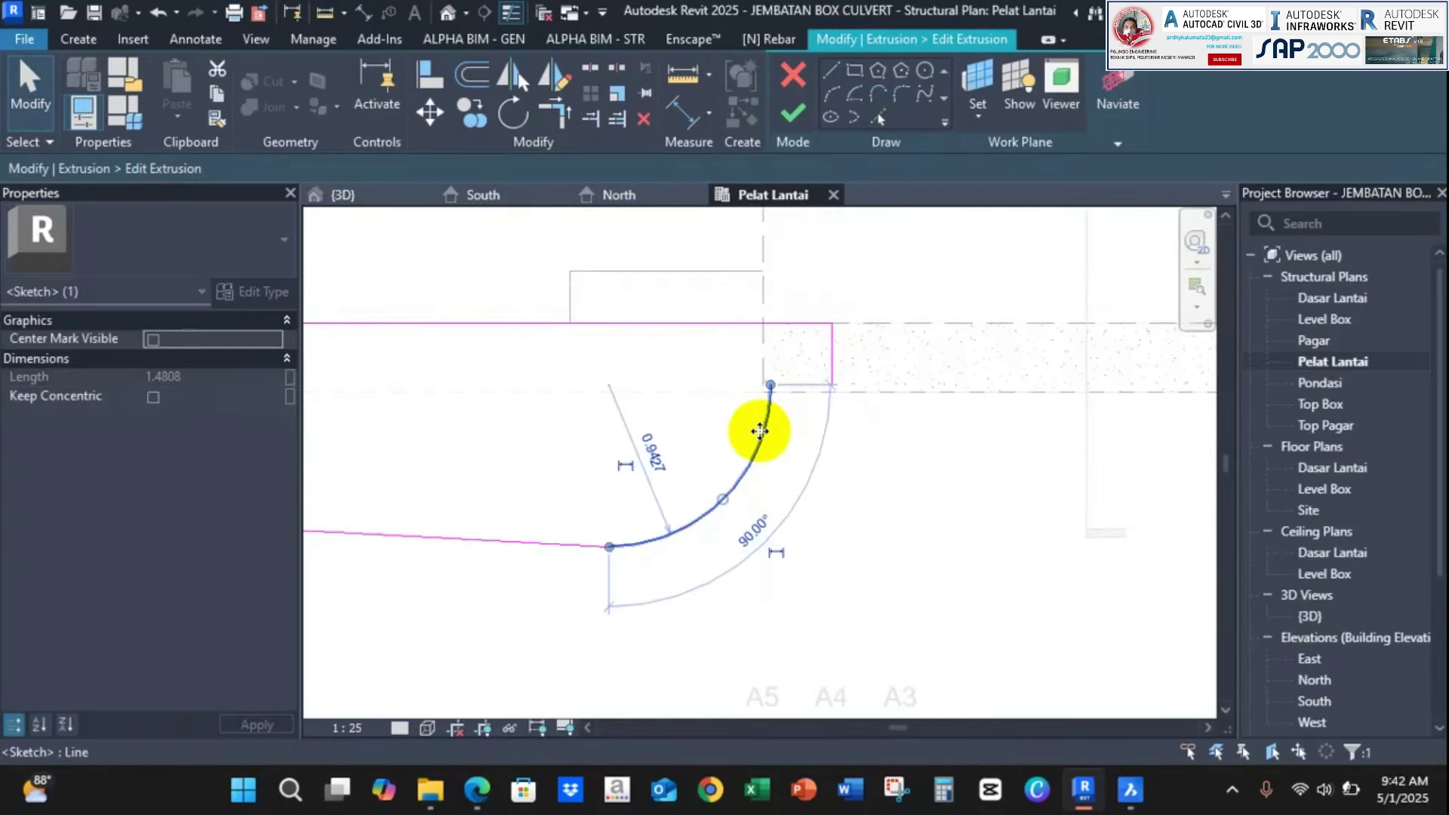
pyautogui.press('Delete')
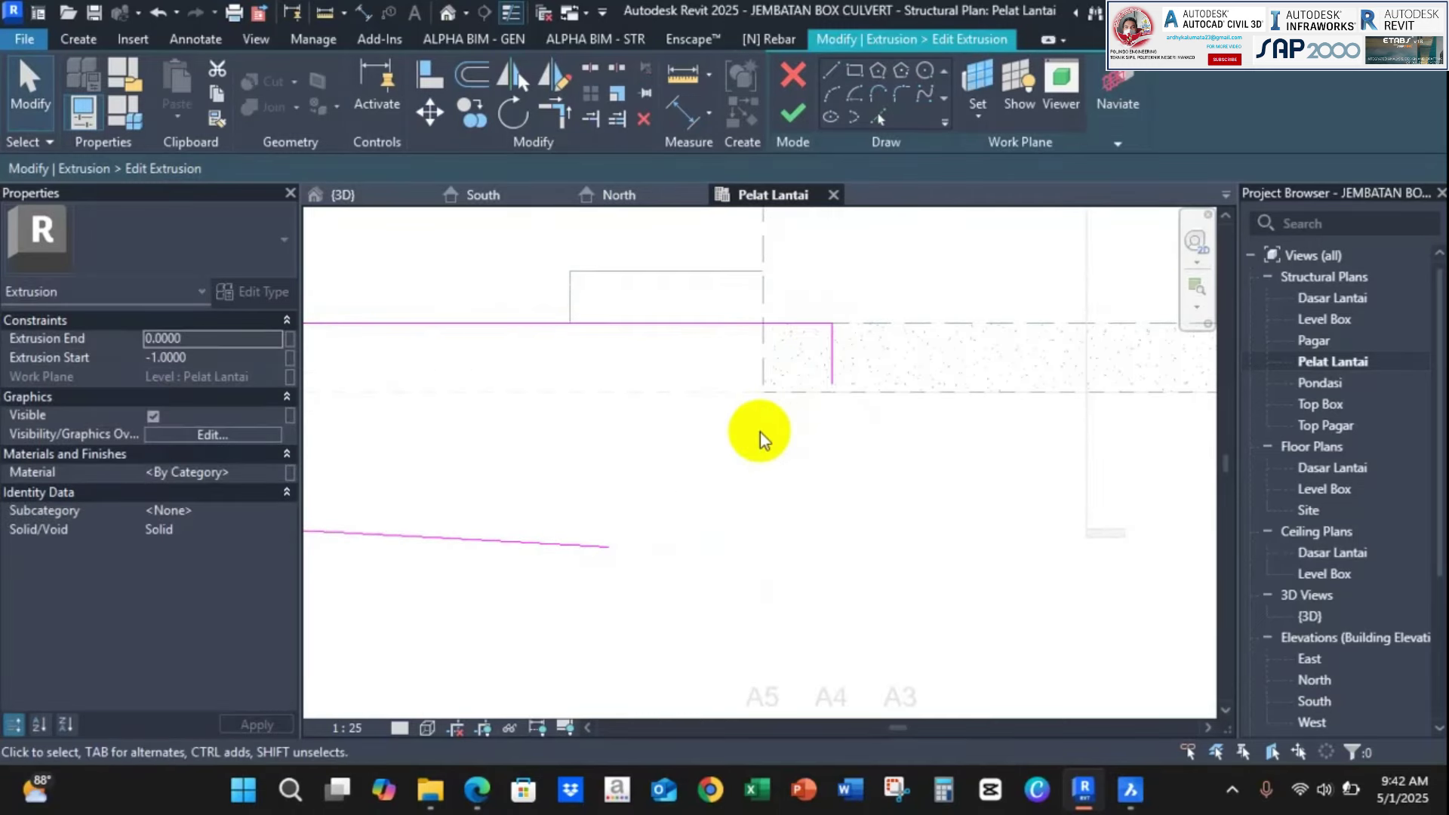
pyautogui.click(834, 98)
pyautogui.click(609, 546)
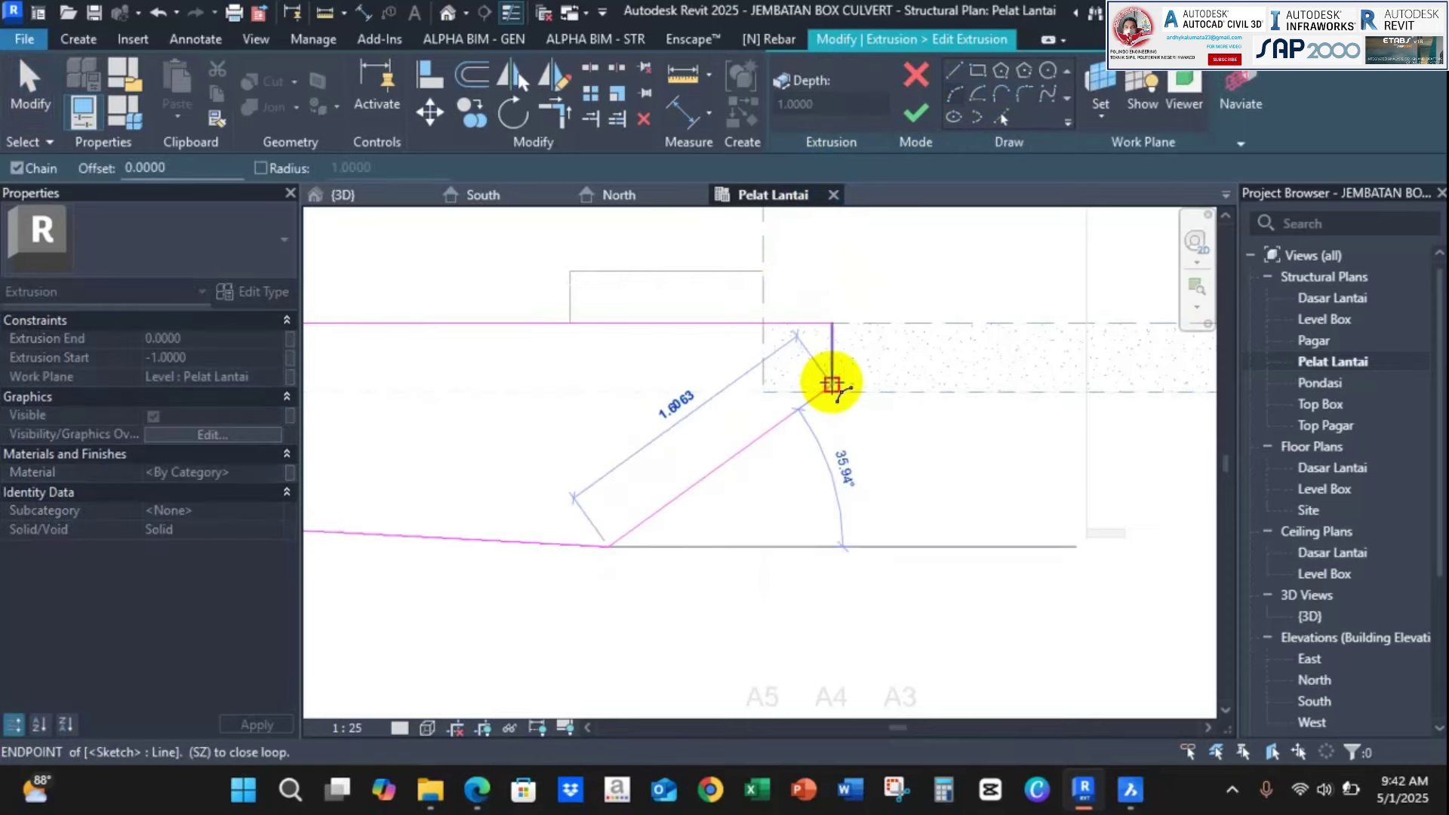
pyautogui.click(758, 494)
pyautogui.scroll(-3, 910, 377)
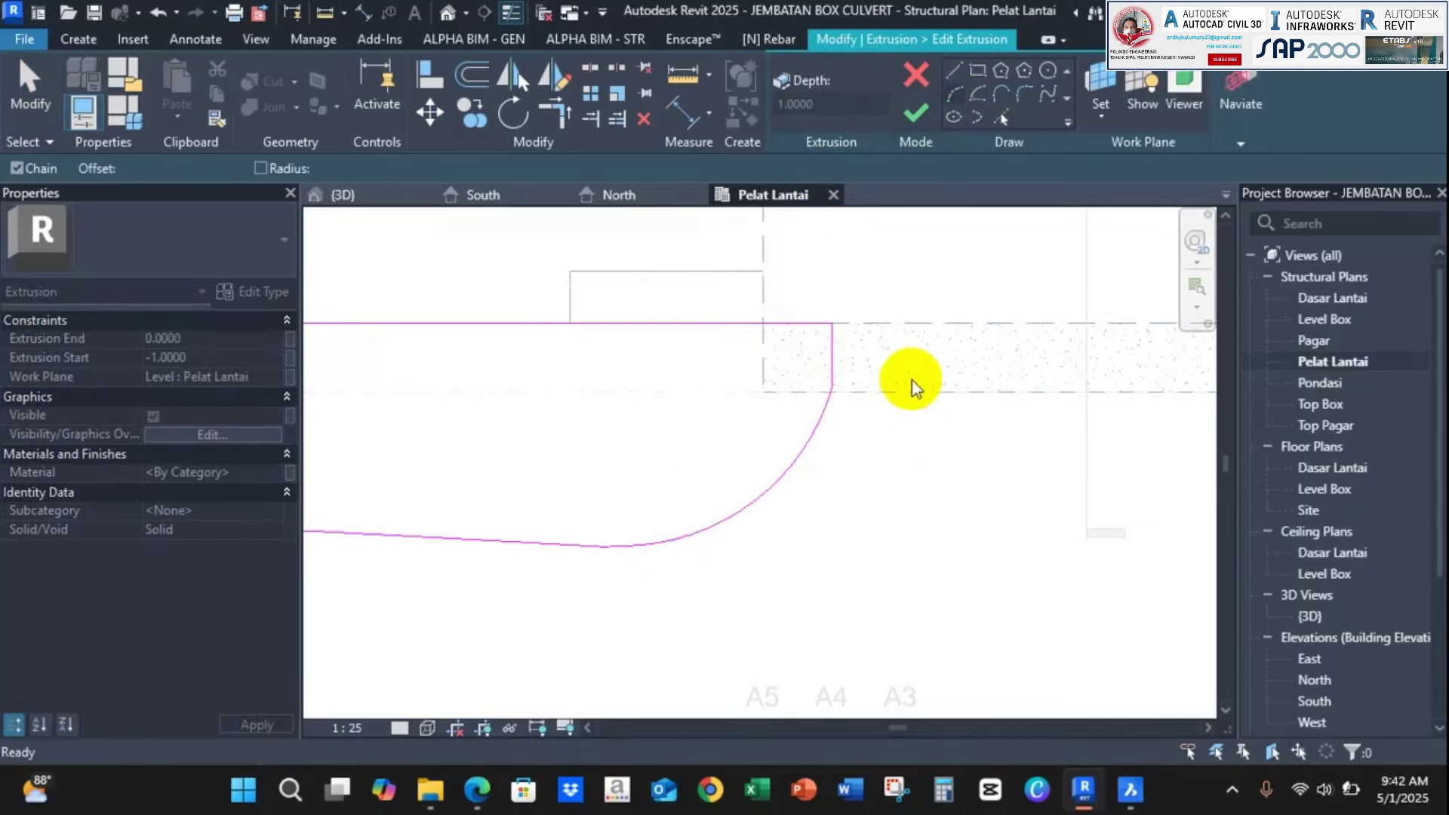
pyautogui.press('Escape')
pyautogui.press('Escape')
pyautogui.click(792, 114)
# Examine the extended foundation block against the culvert beam, stone wall and reference plane in 3D, plan and the South elevation
pyautogui.click(344, 194)
pyautogui.scroll(2, 803, 544)
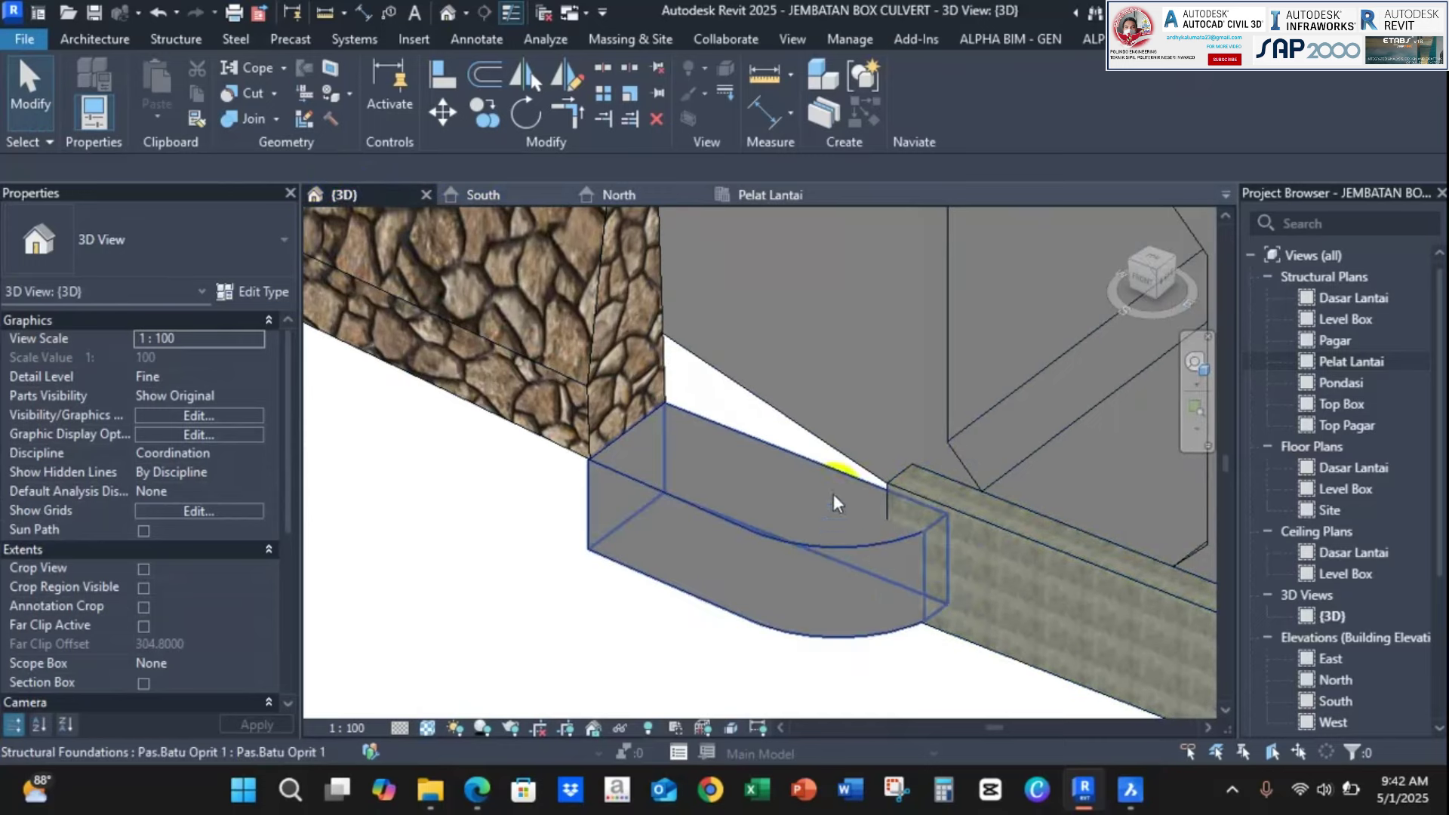
pyautogui.scroll(-1, 728, 422)
pyautogui.click(638, 210)
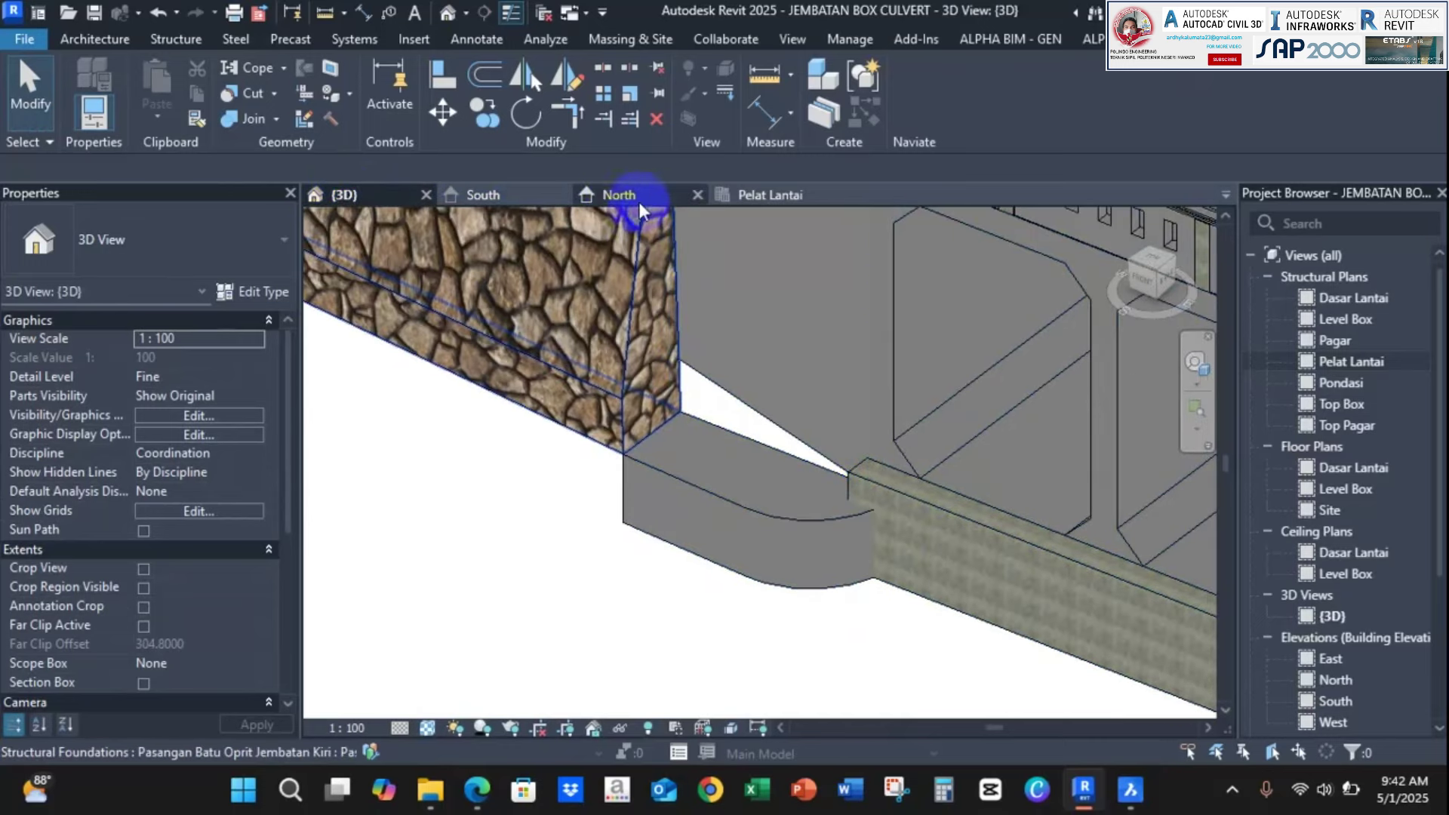
pyautogui.click(762, 195)
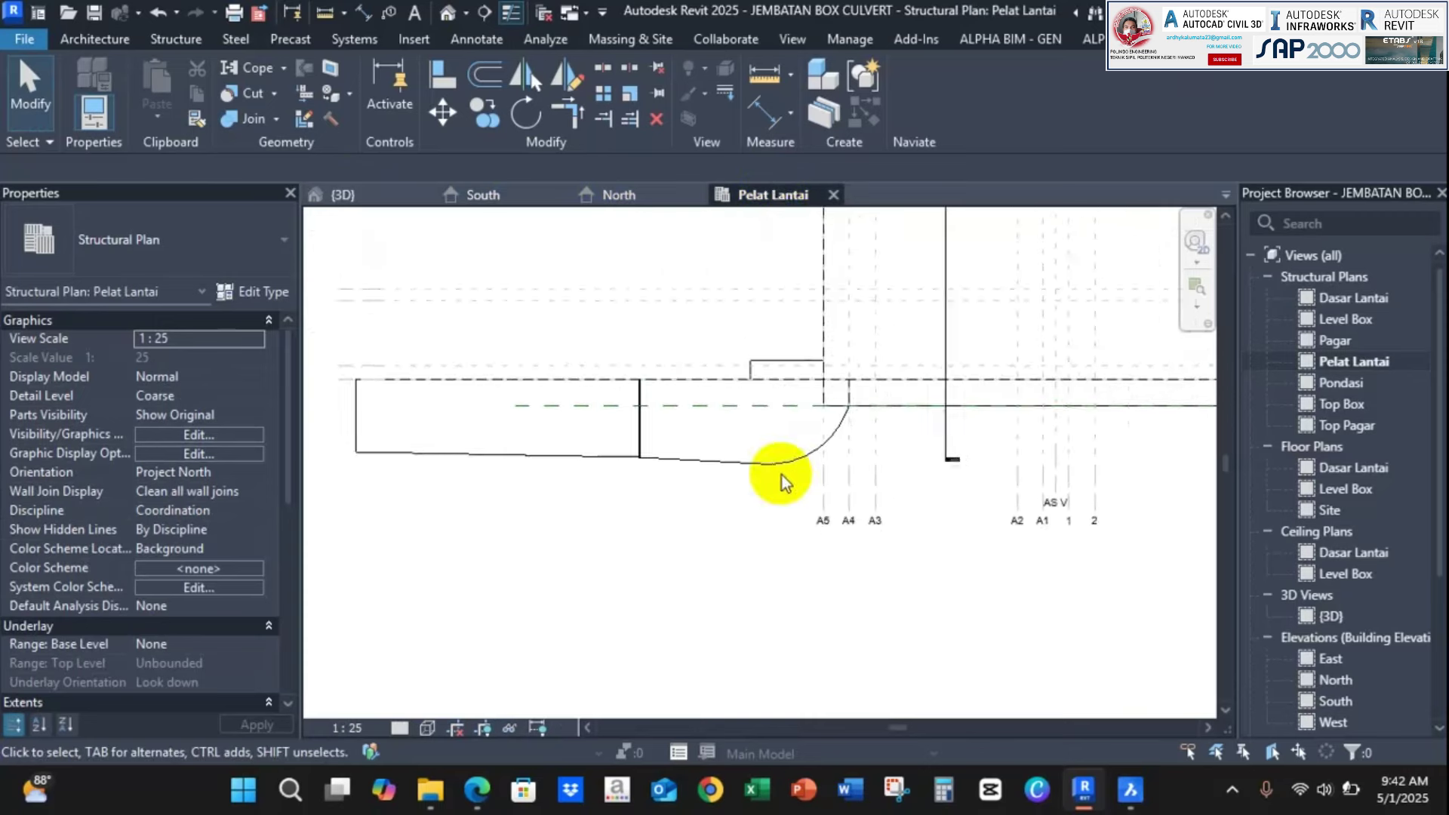
pyautogui.scroll(-1, 781, 475)
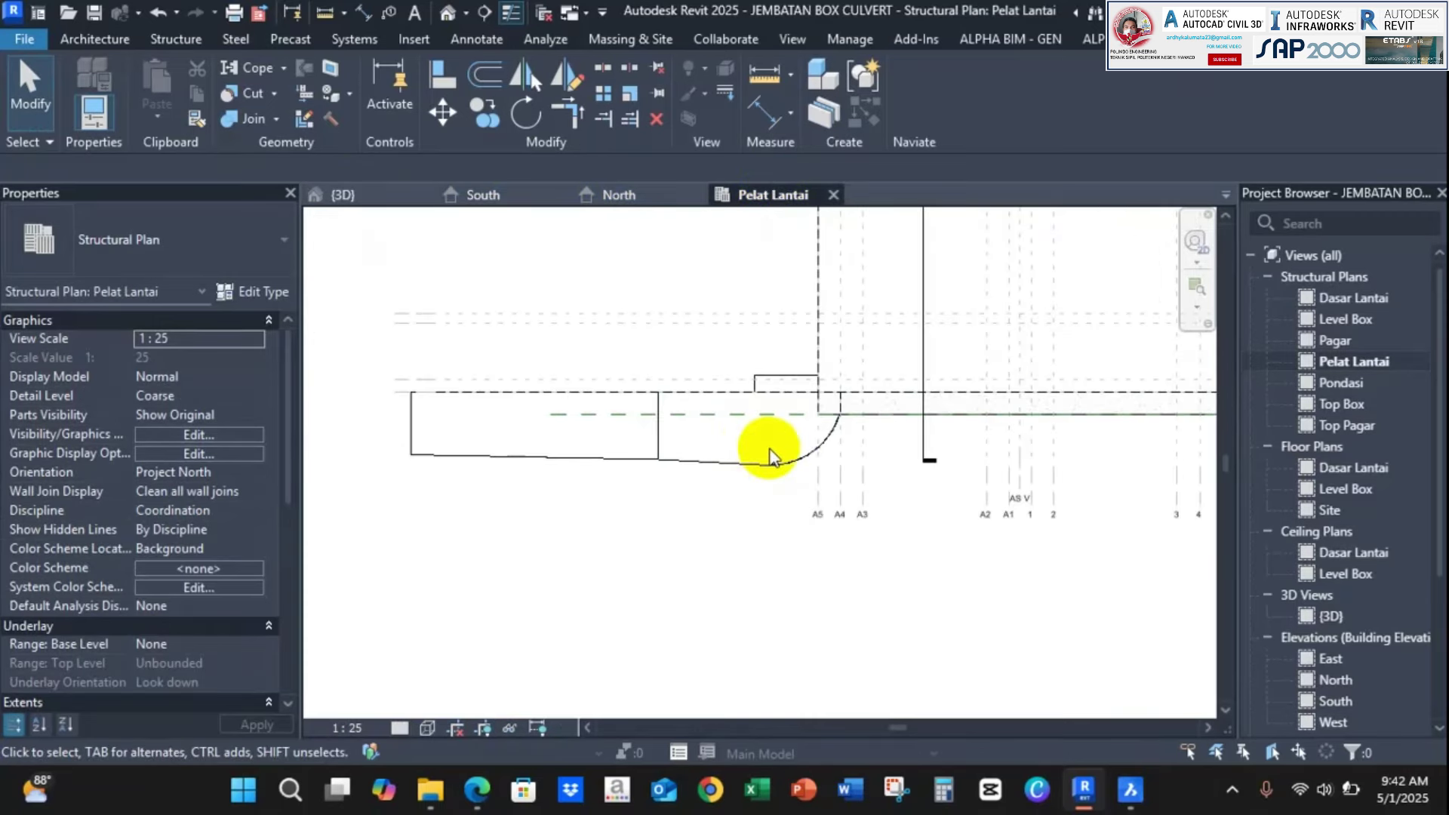
pyautogui.click(474, 196)
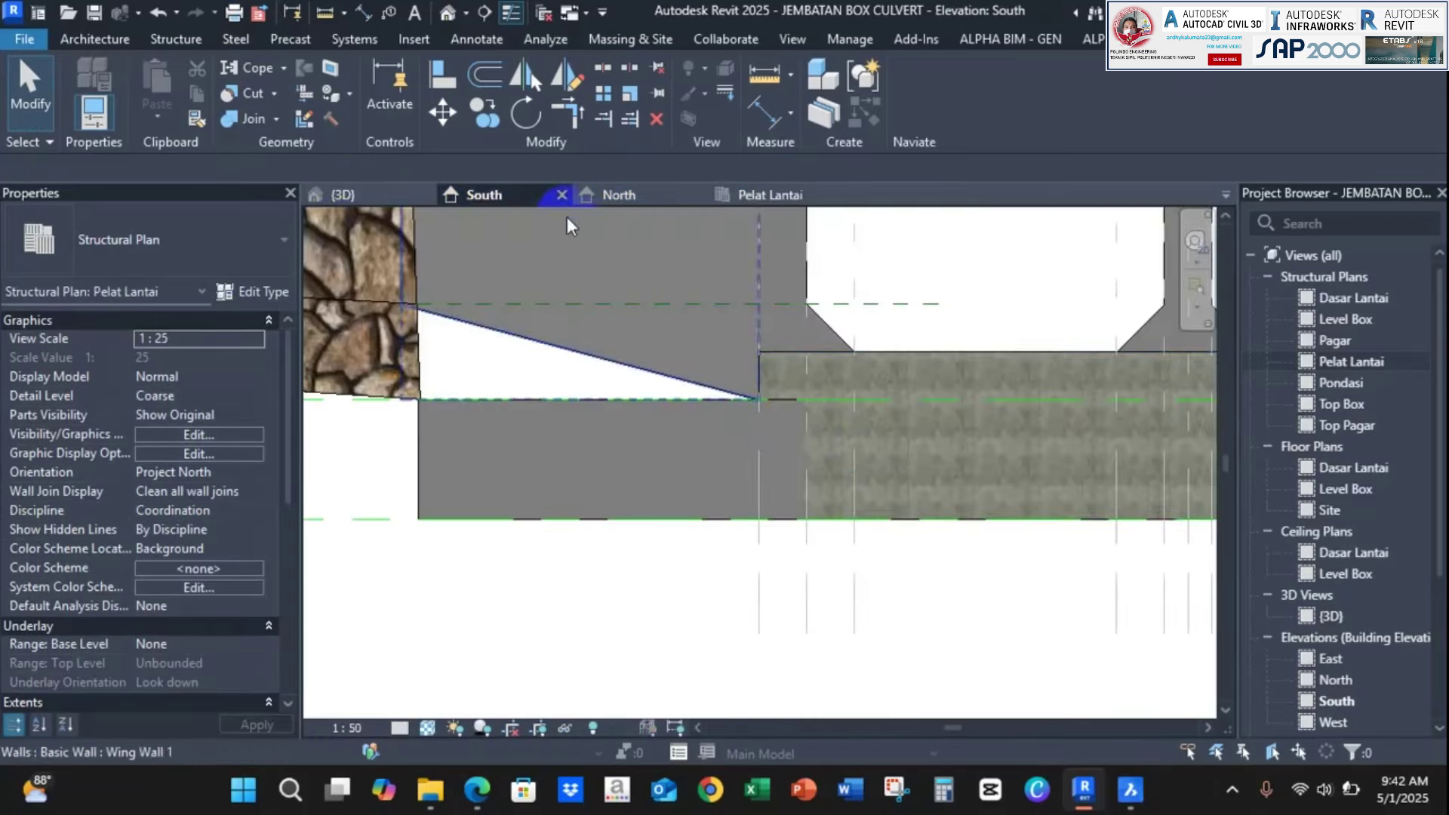
pyautogui.moveTo(842, 378); pyautogui.dragTo(838, 412, button='middle')
pyautogui.moveTo(577, 370); pyautogui.dragTo(612, 484, button='middle')
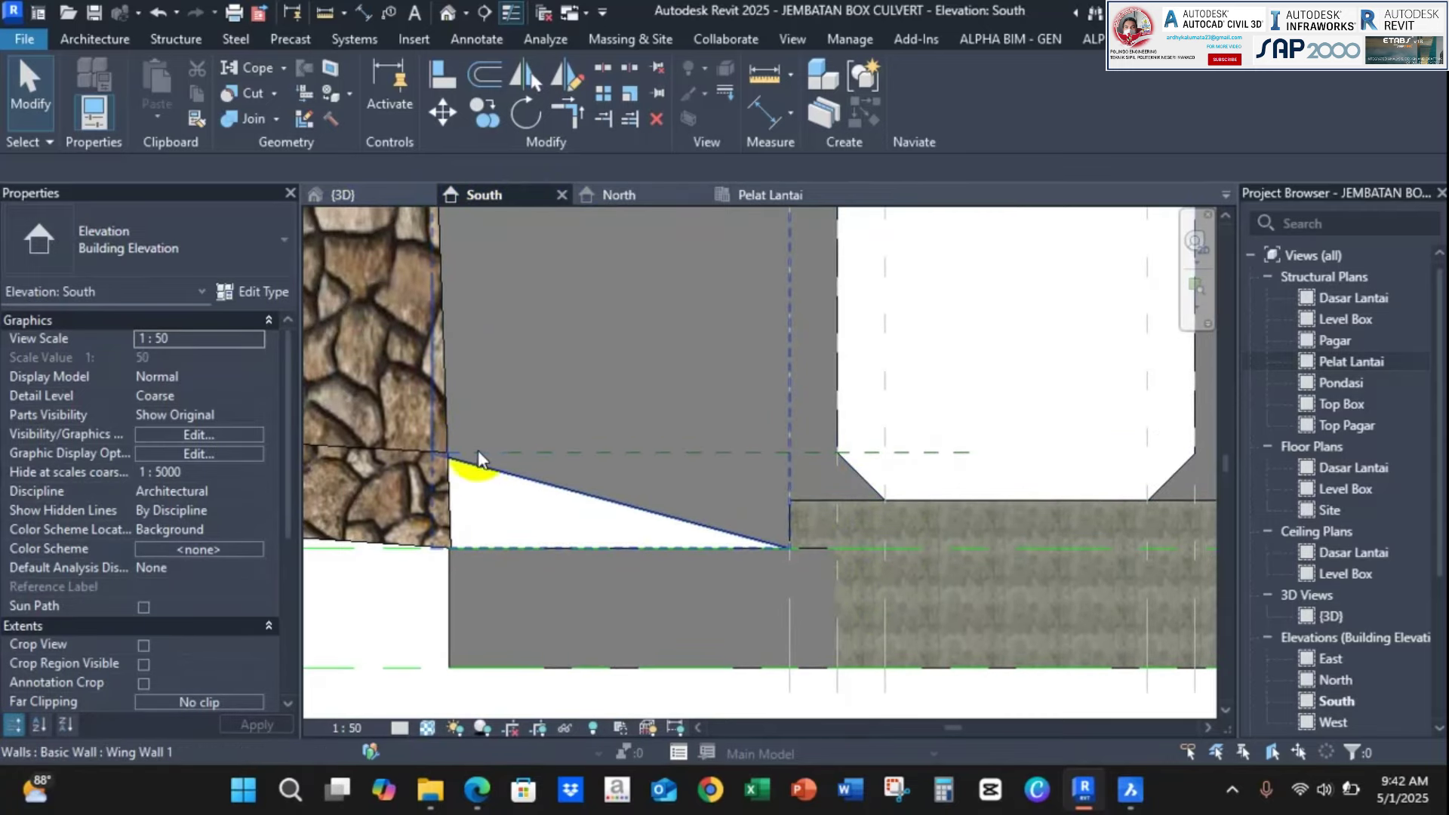
pyautogui.moveTo(830, 542); pyautogui.dragTo(834, 469, button='middle')
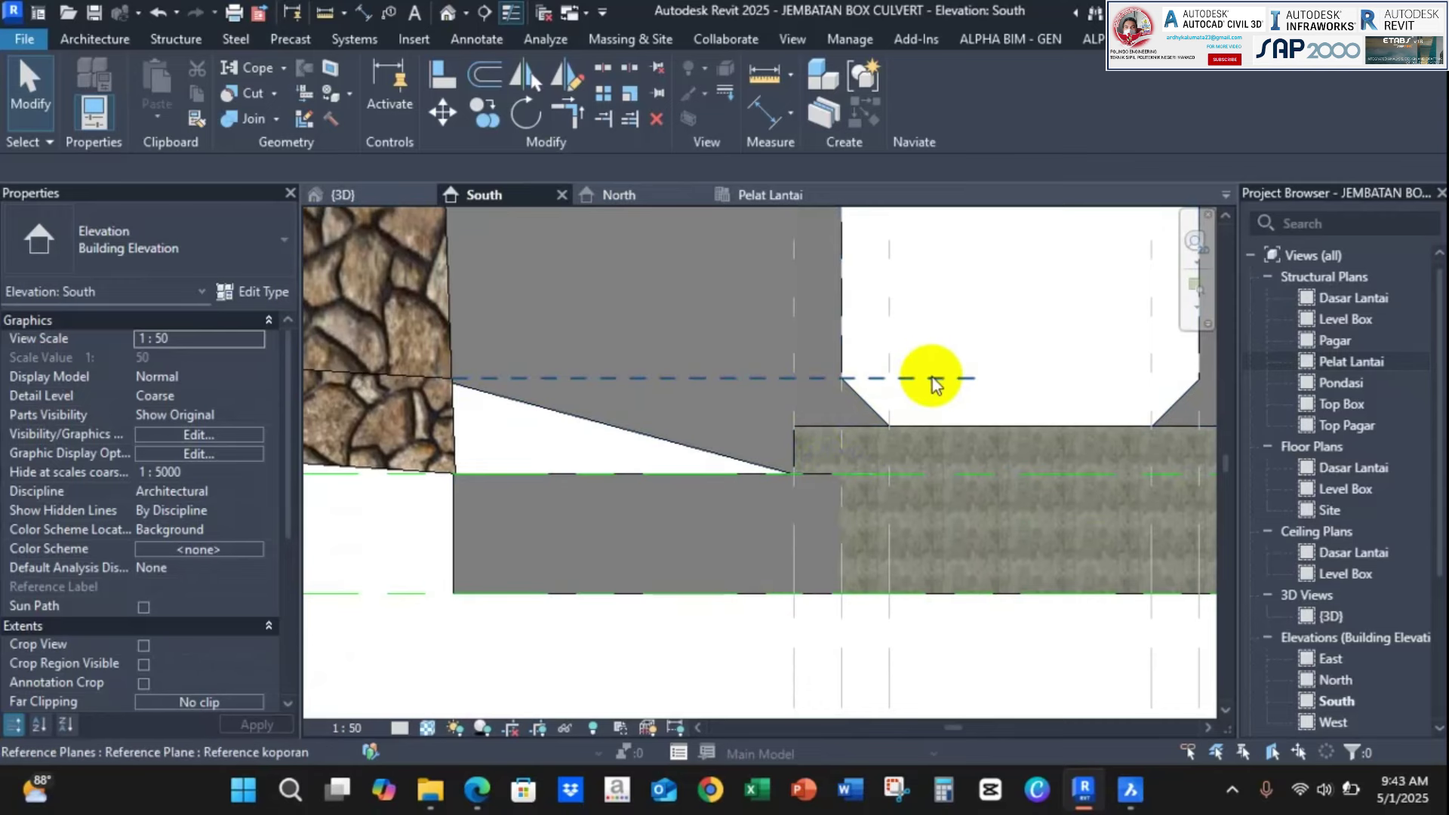
pyautogui.scroll(-1, 781, 378)
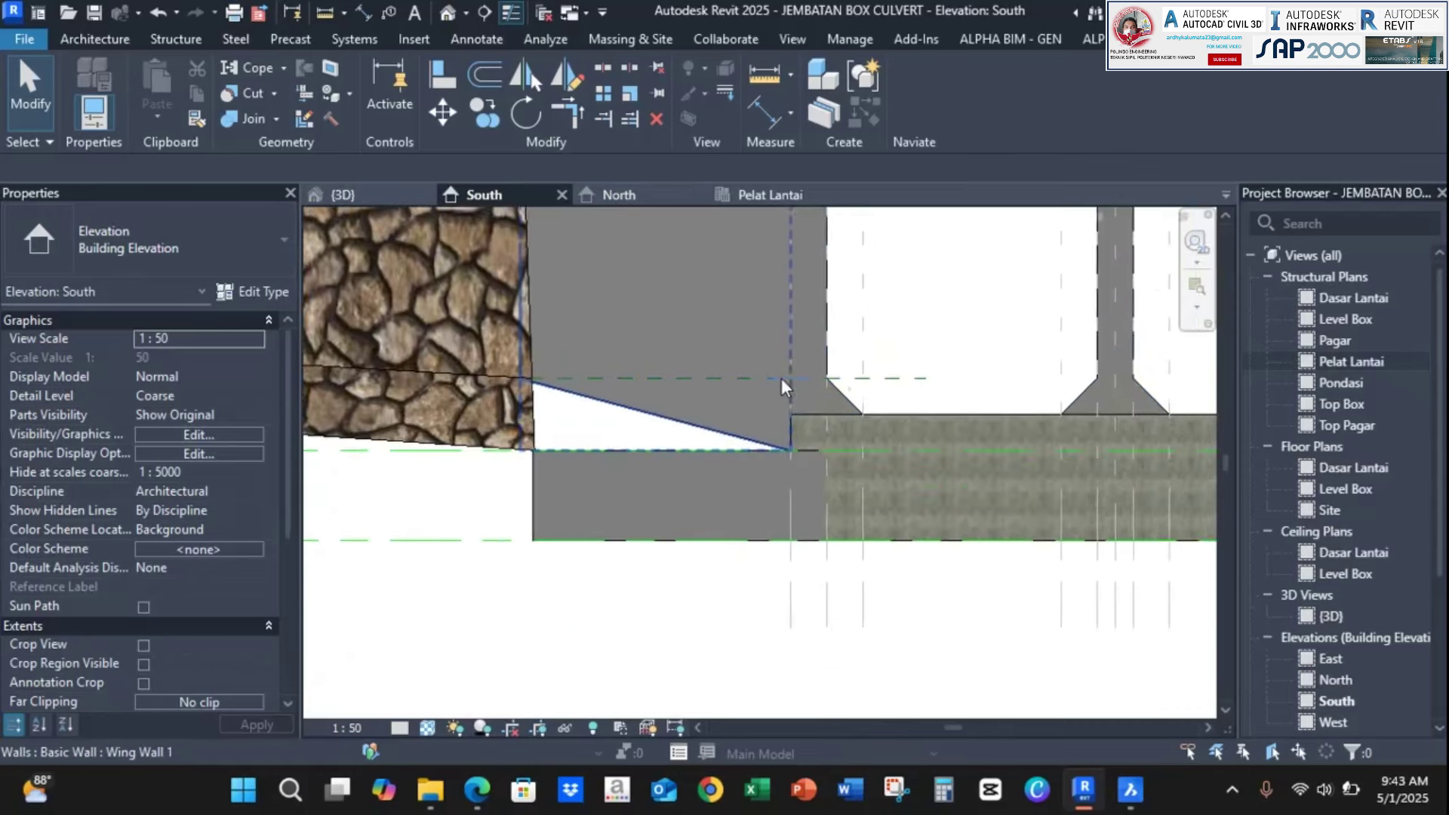
pyautogui.moveTo(781, 378); pyautogui.dragTo(810, 494, button='middle')
# Start a new in-place model component in the Pelat Lantai plan
pyautogui.click(762, 194)
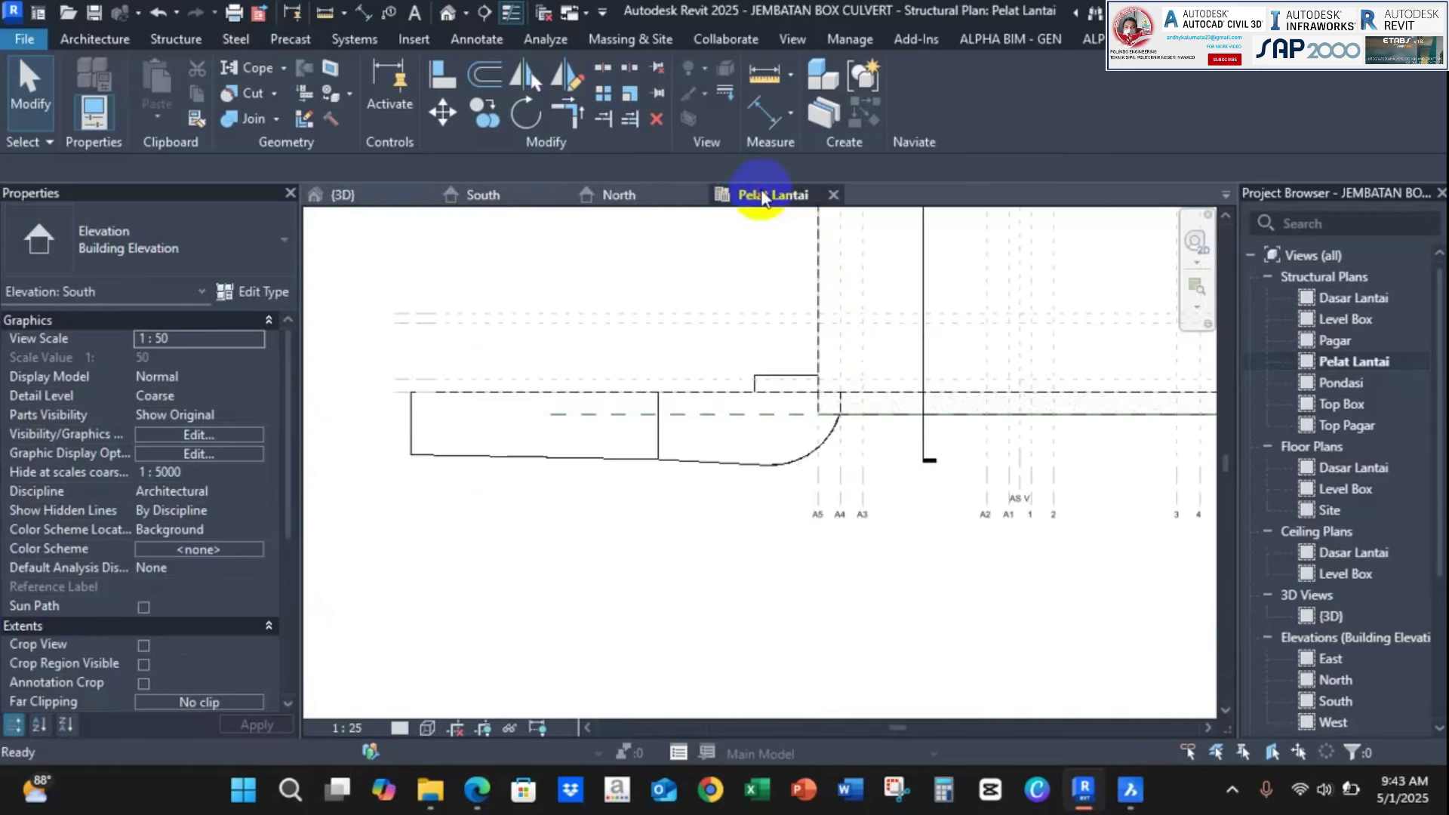
pyautogui.click(189, 40)
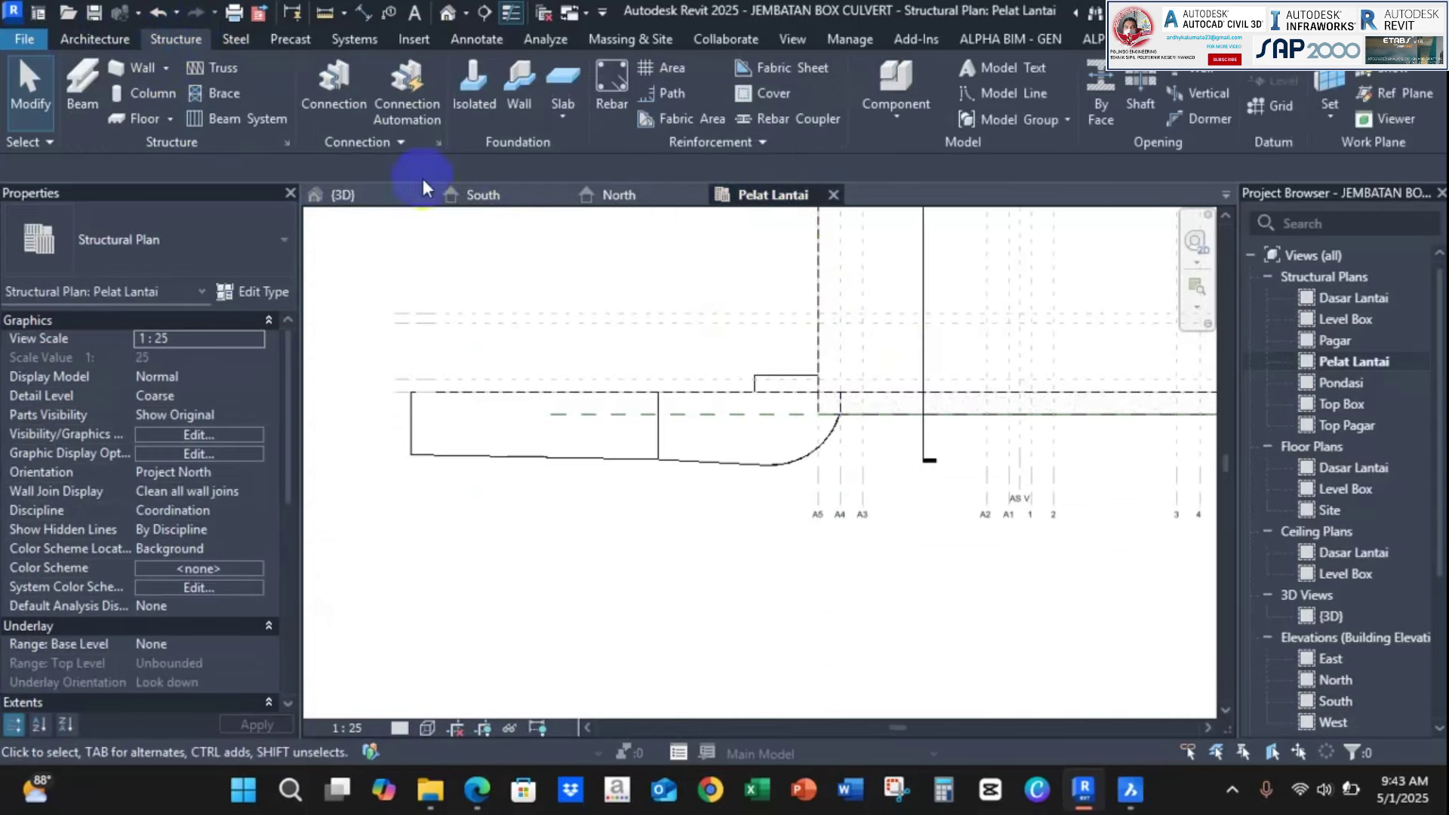
pyautogui.click(897, 98)
pyautogui.click(936, 214)
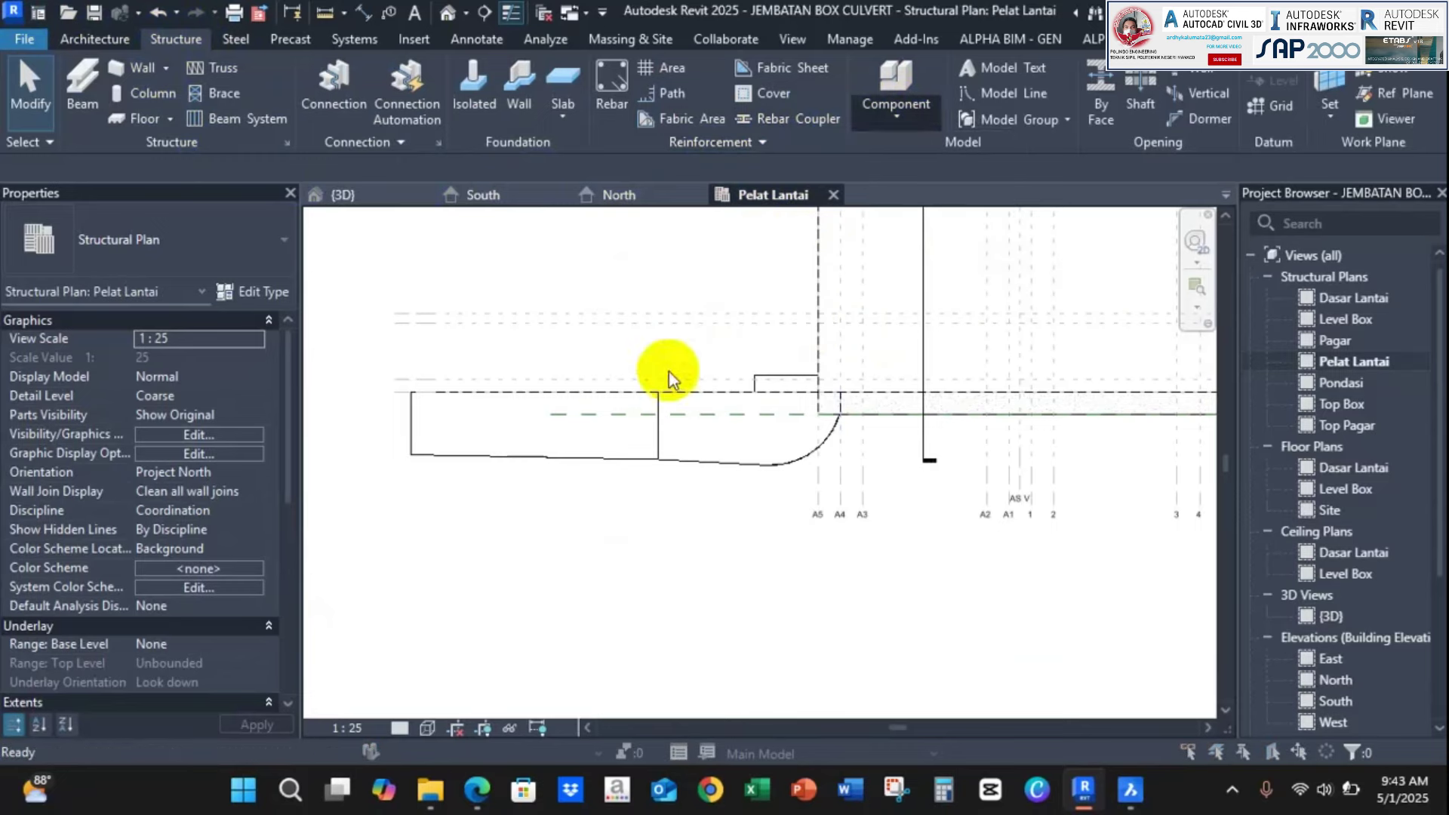
# Create an in-place component in the Generic Models category and name it "Pas. Batu Opr"
pyautogui.scroll(-7, 598, 341)
pyautogui.click(618, 383)
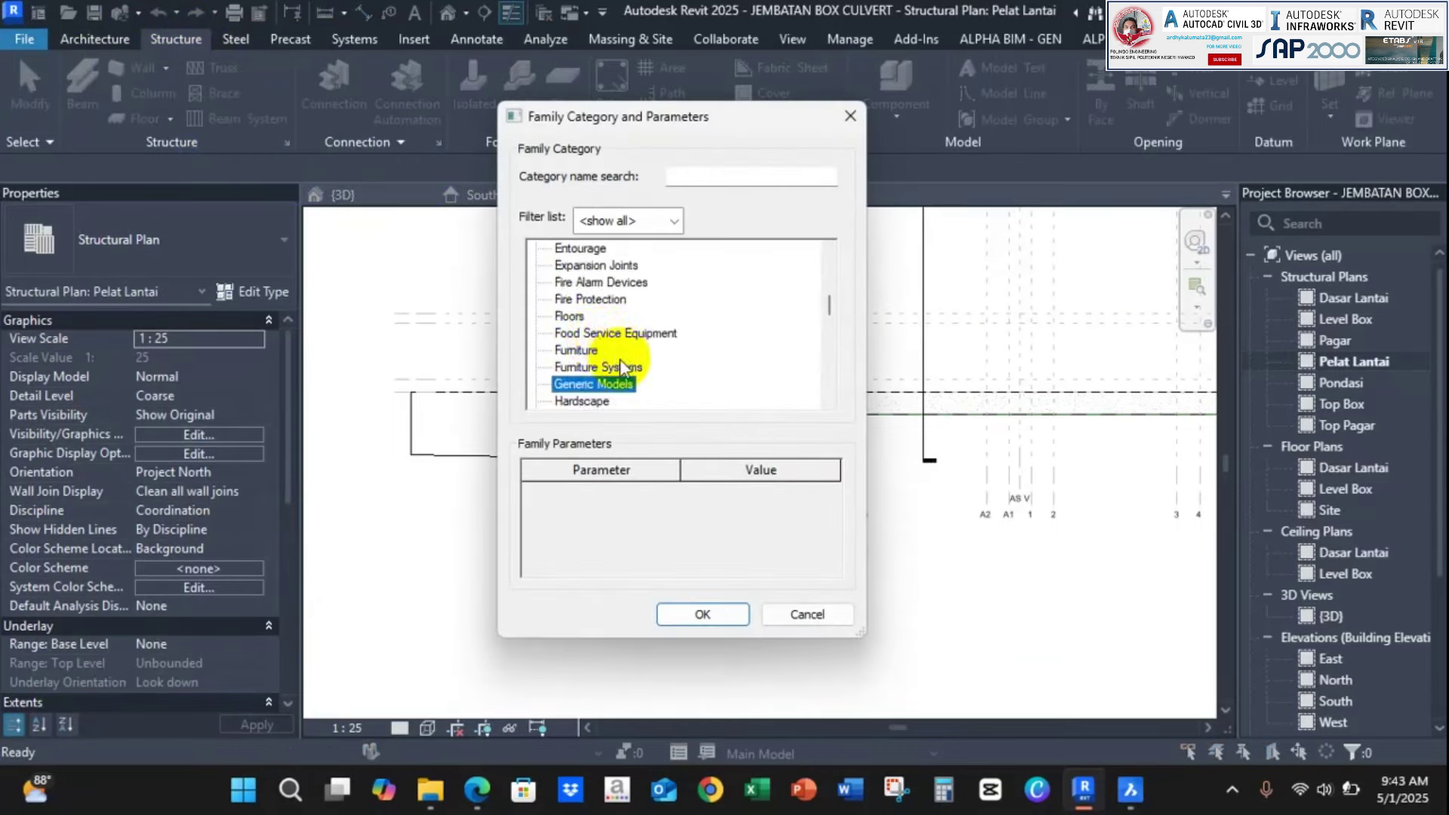
pyautogui.click(702, 615)
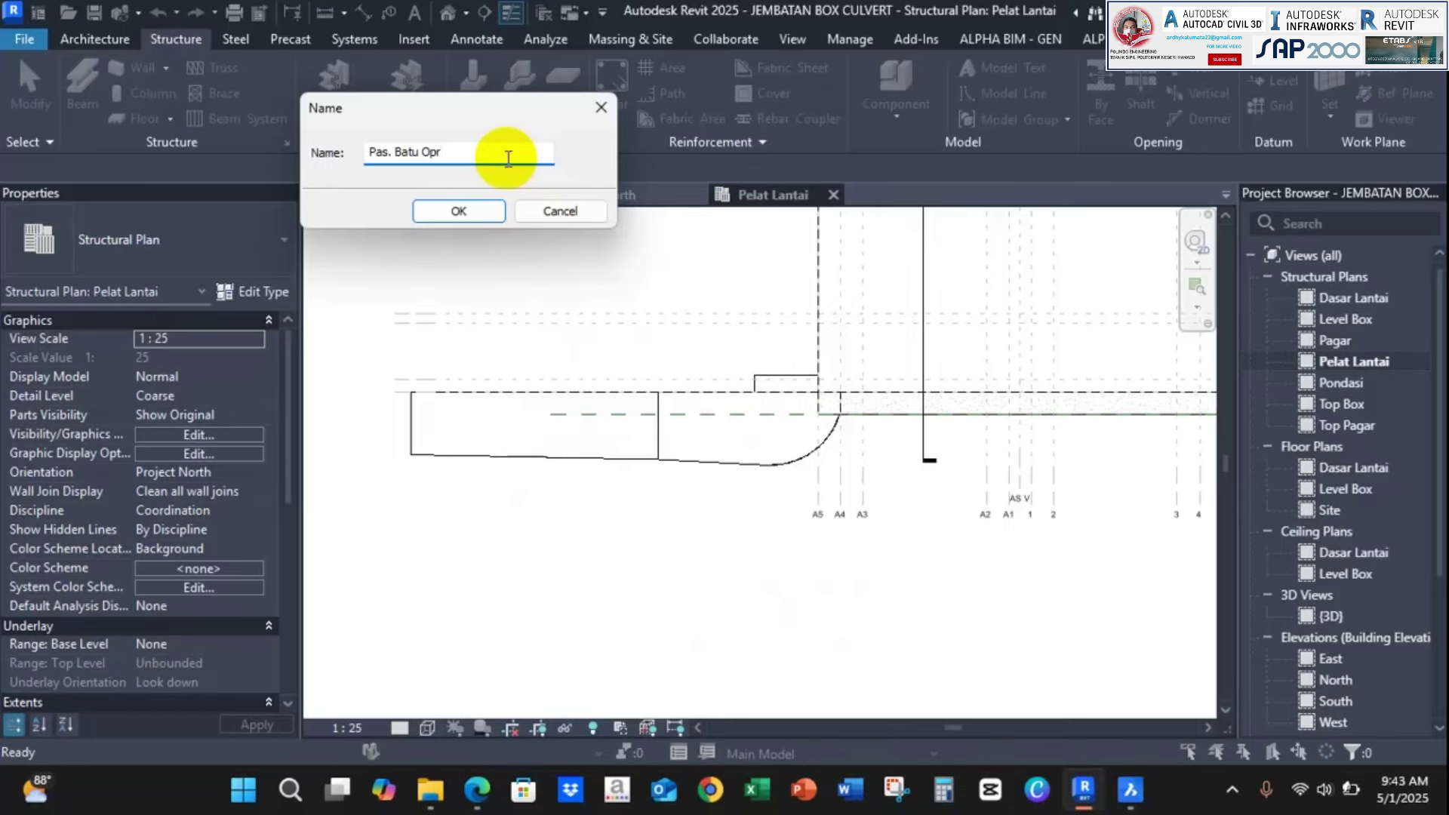
pyautogui.press('Return')
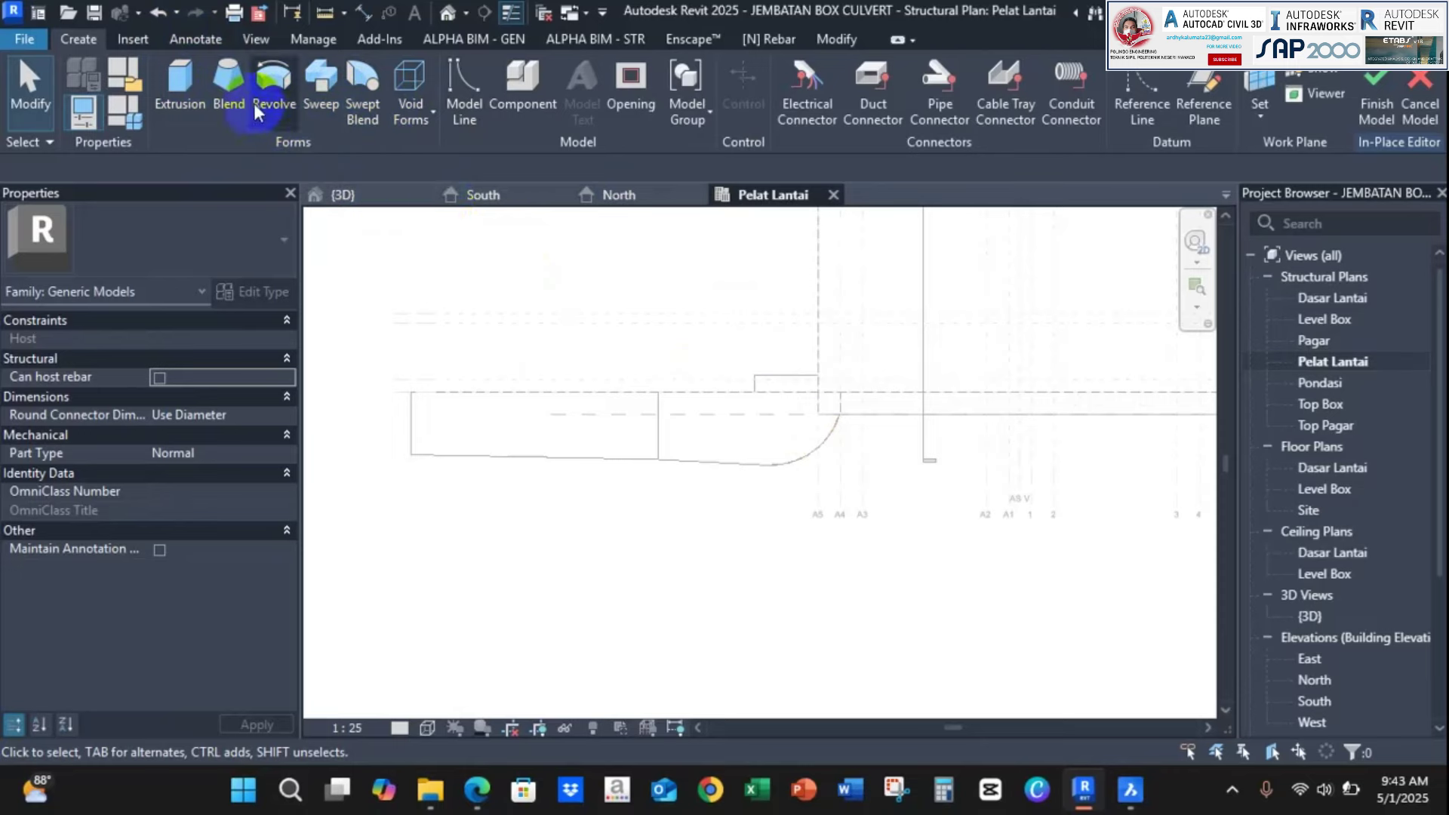
# Start a Blend and pick the foundation's vertical edge and adjoining sloped lower edge for the base boundary
pyautogui.click(231, 89)
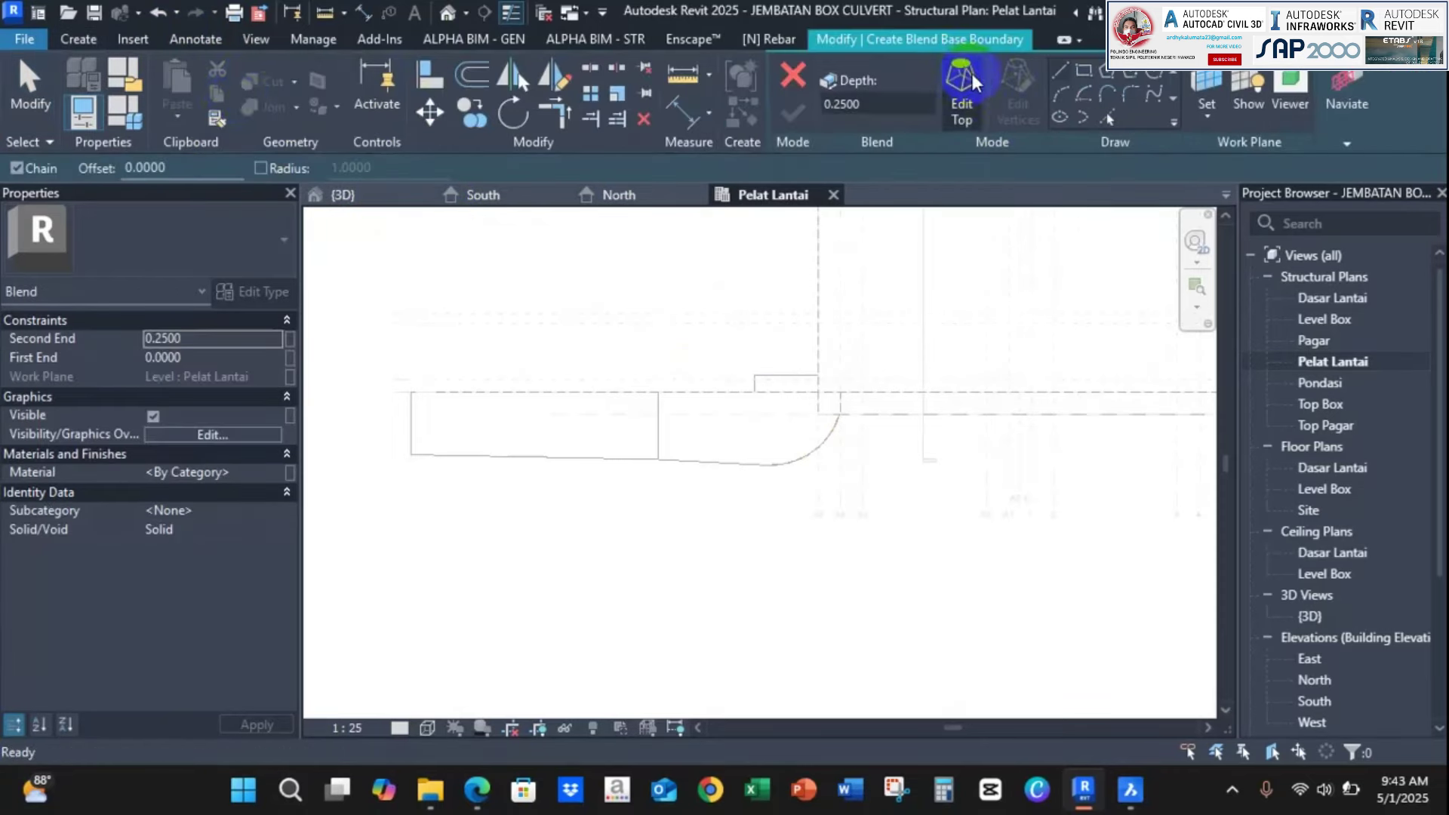
pyautogui.scroll(1, 702, 395)
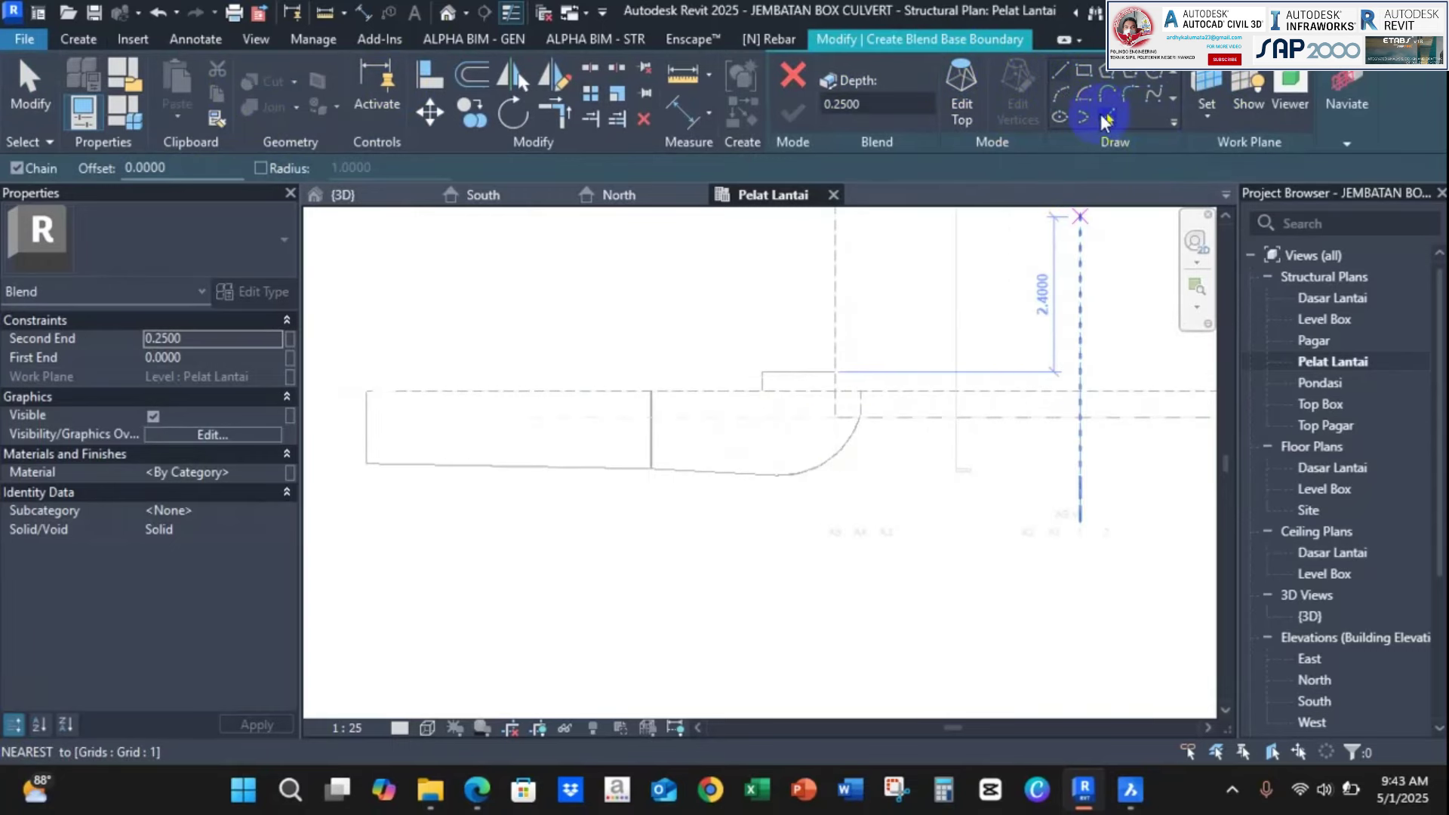
pyautogui.click(1104, 118)
pyautogui.scroll(4, 649, 476)
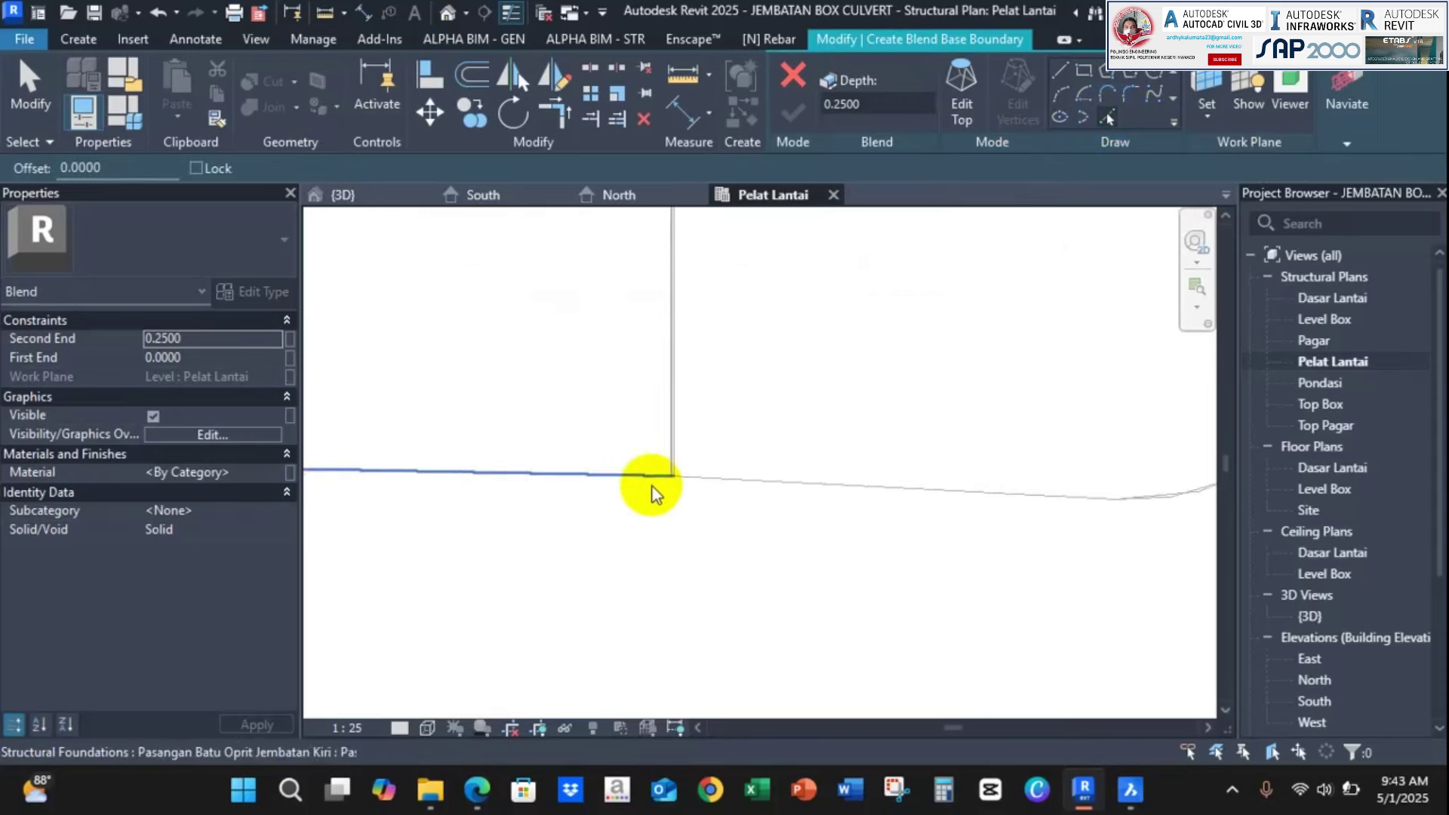
pyautogui.scroll(3, 652, 487)
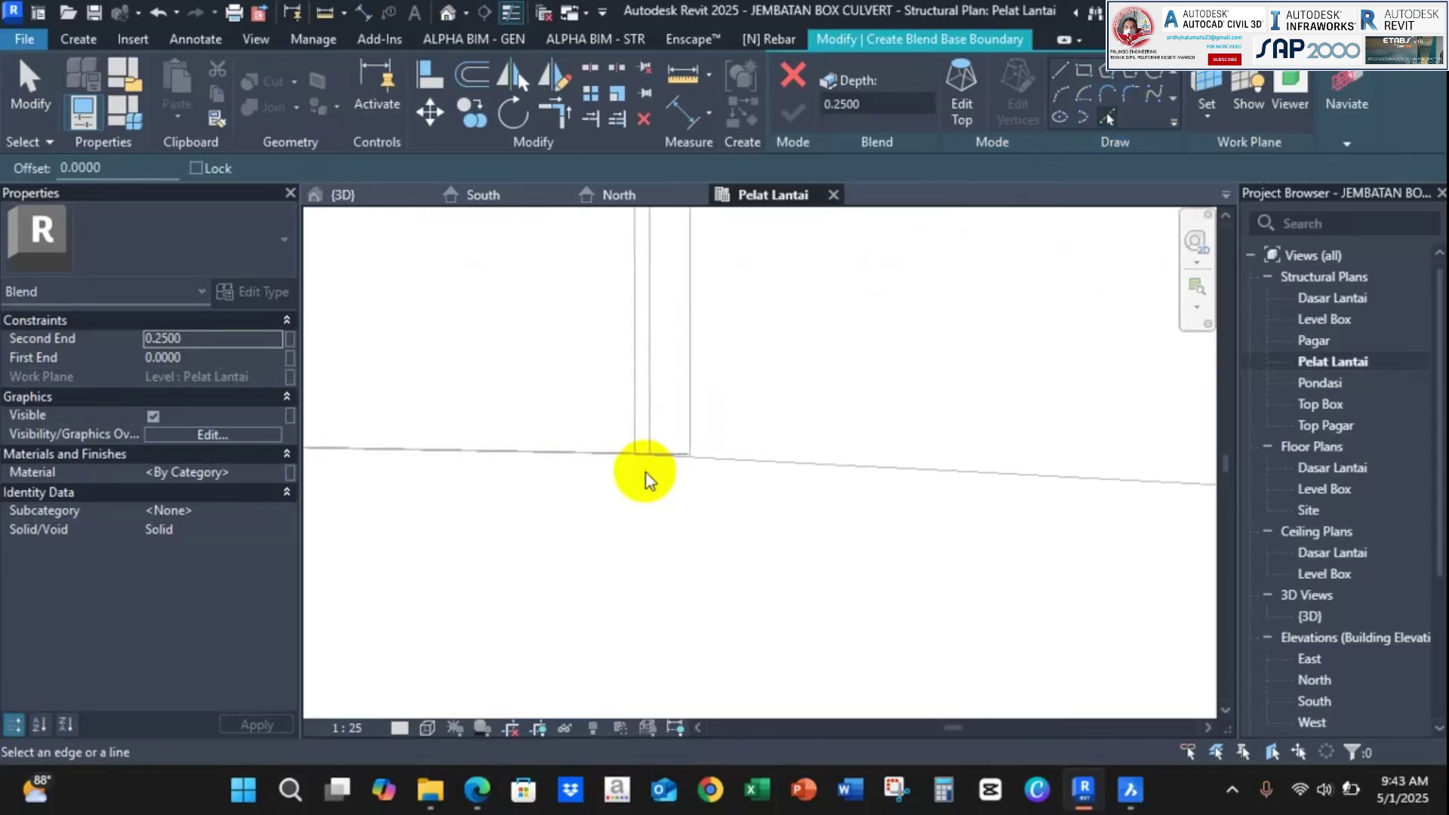
pyautogui.scroll(3, 691, 460)
pyautogui.click(436, 324)
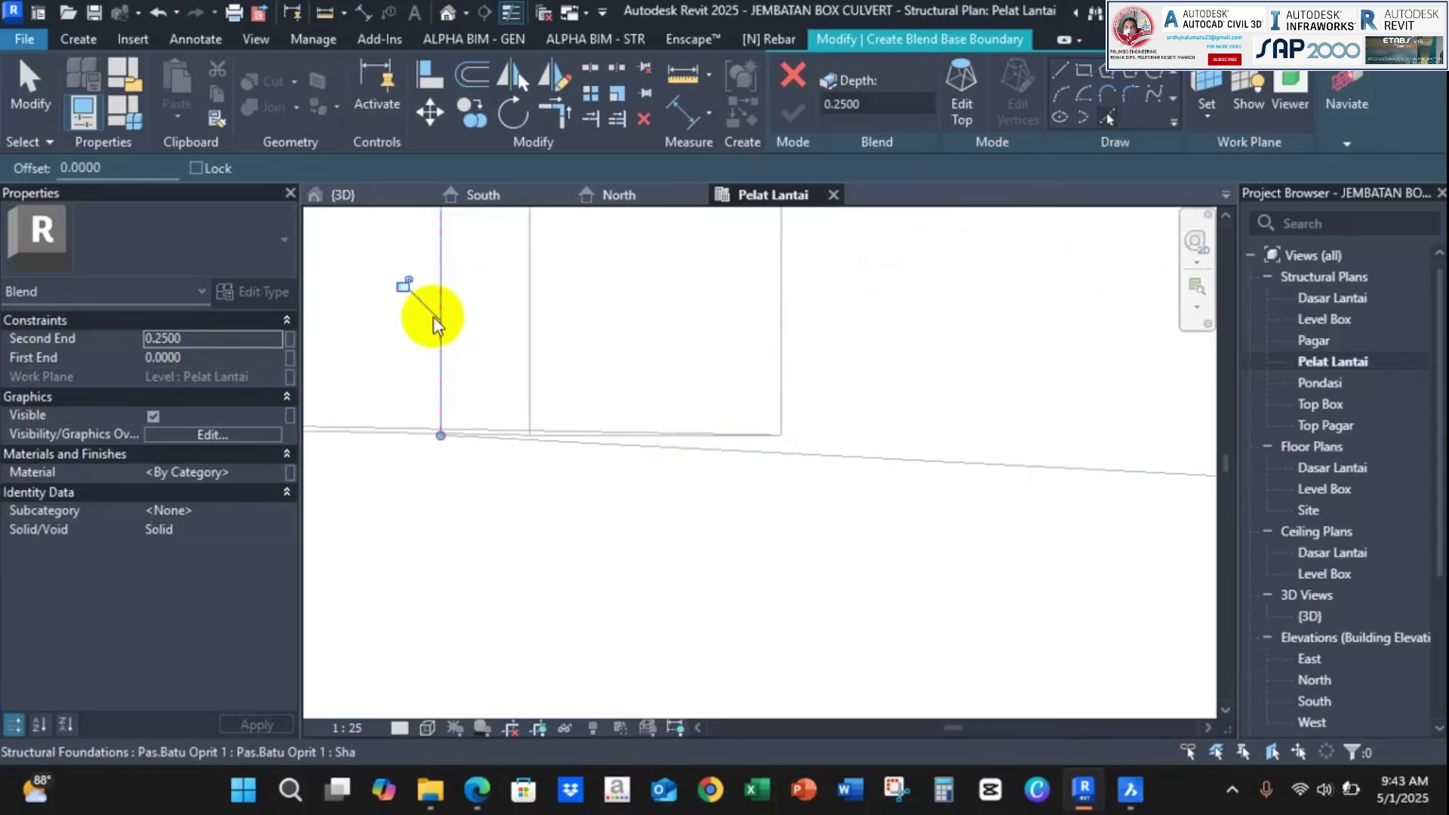
pyautogui.click(866, 461)
# Close the base boundary by picking the foundation's long upper edge, the short edge at grid A4 and the curved edge
pyautogui.scroll(-6, 643, 499)
pyautogui.moveTo(642, 508); pyautogui.dragTo(516, 729, button='middle')
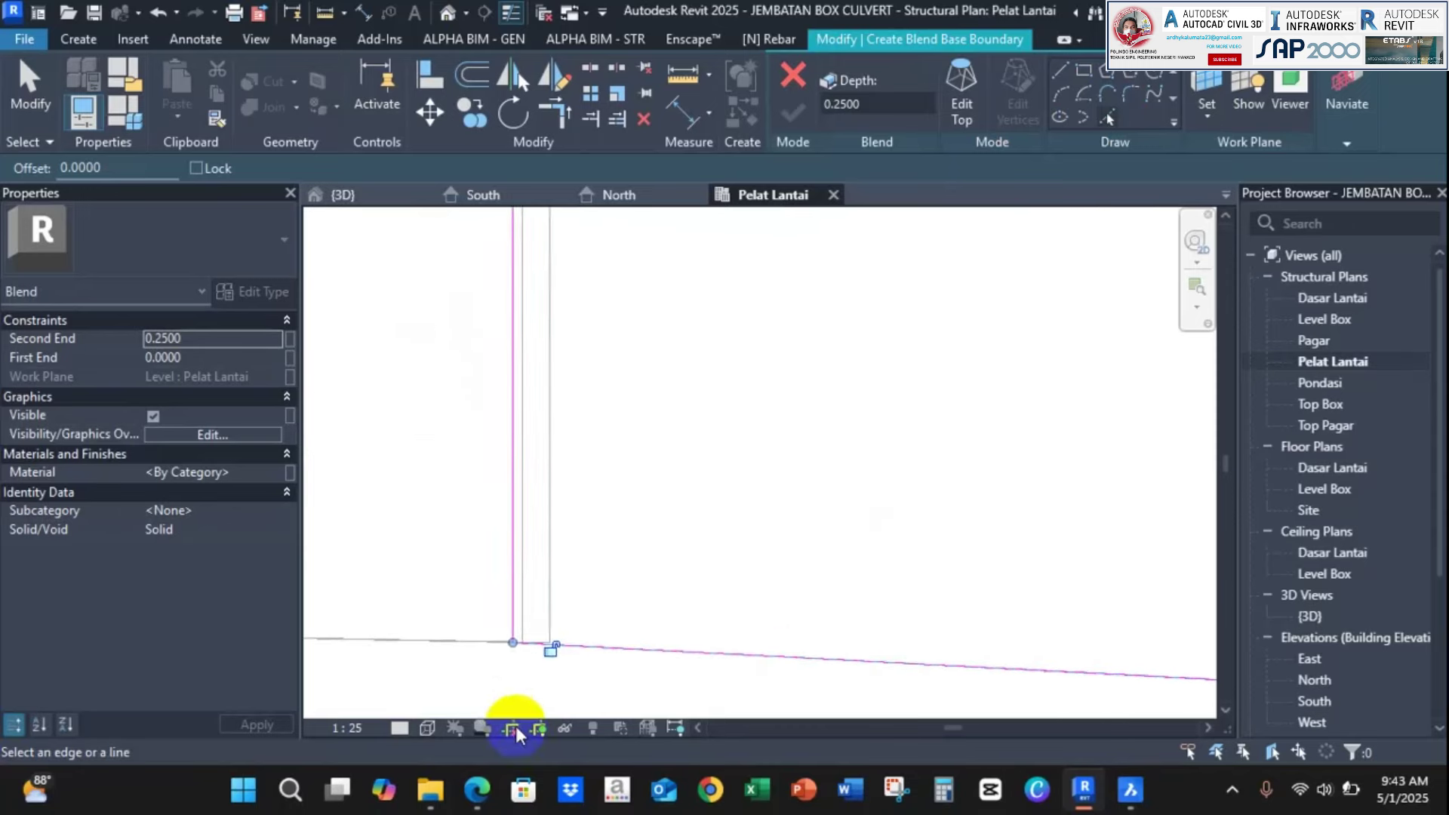
pyautogui.scroll(-4, 708, 451)
pyautogui.moveTo(710, 423); pyautogui.dragTo(583, 601, button='middle')
pyautogui.scroll(-4, 582, 601)
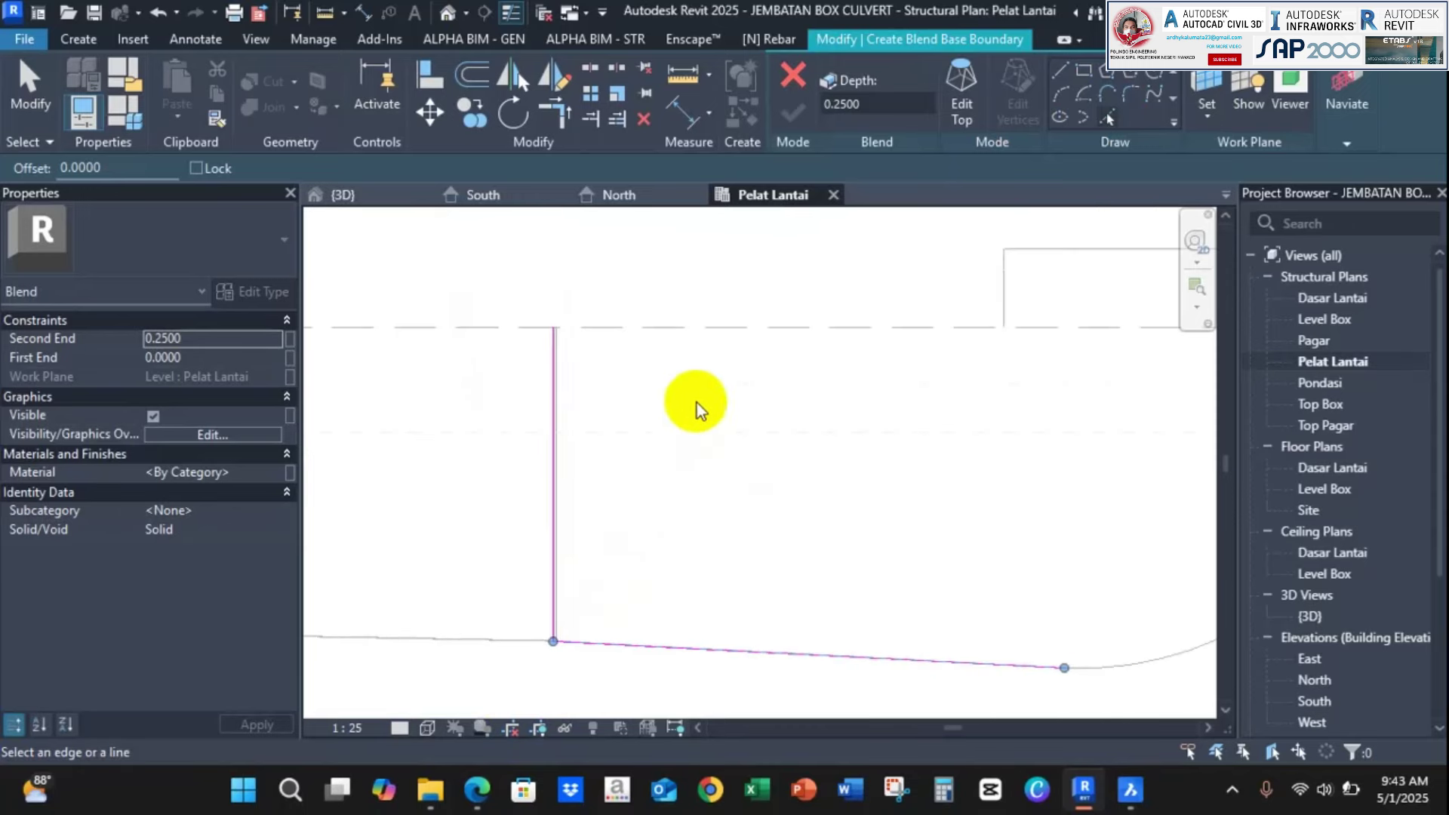
pyautogui.click(696, 327)
pyautogui.scroll(-3, 814, 423)
pyautogui.moveTo(815, 423); pyautogui.dragTo(559, 418, button='middle')
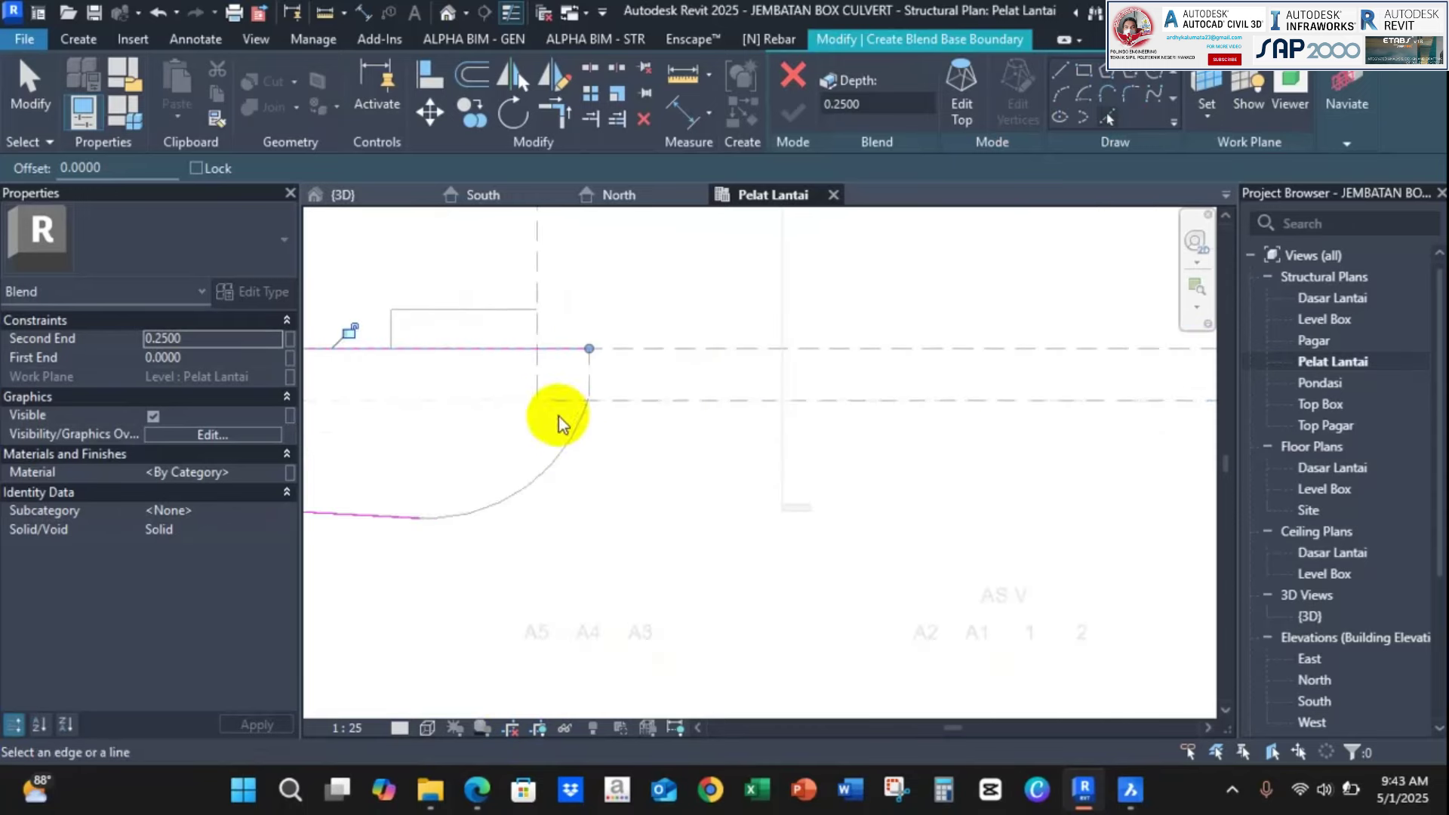
pyautogui.click(594, 377)
pyautogui.click(572, 433)
pyautogui.scroll(-2, 673, 505)
pyautogui.moveTo(673, 506); pyautogui.dragTo(966, 513, button='middle')
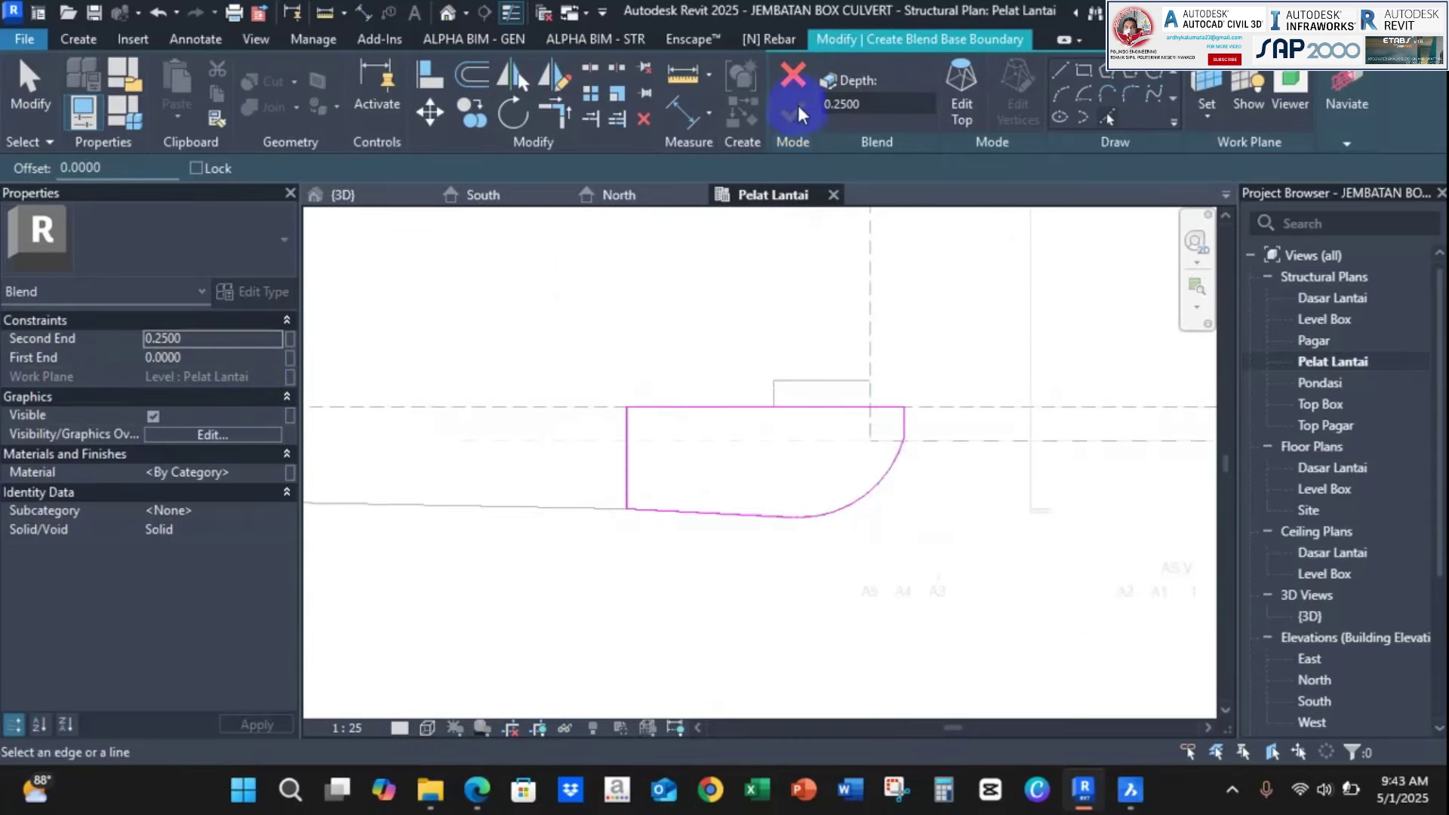
# Switch to the blend's top boundary and pick the foundation's sloped lower edge, vertical edge and long upper edge
pyautogui.click(960, 91)
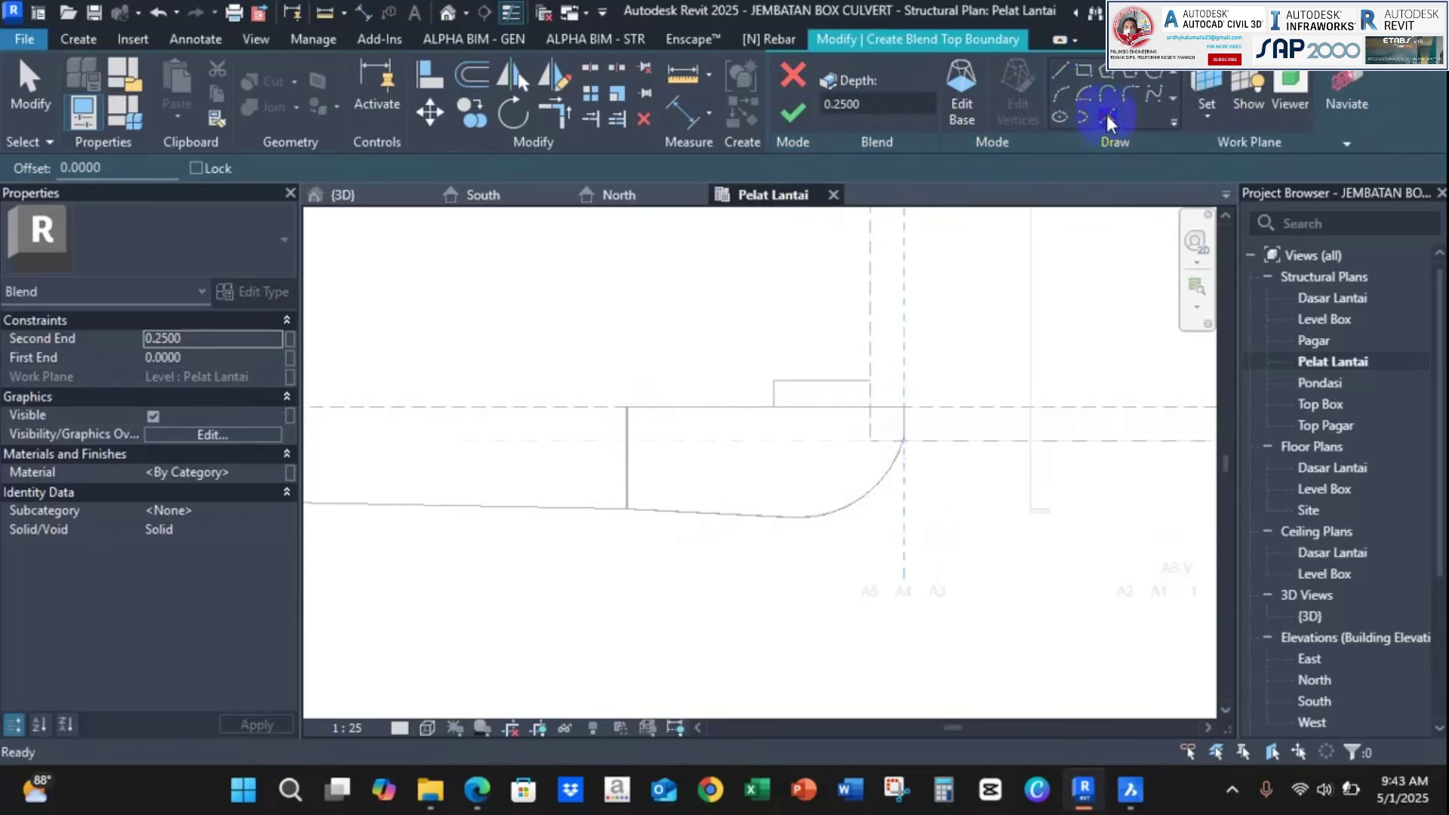
pyautogui.click(1107, 117)
pyautogui.scroll(3, 646, 531)
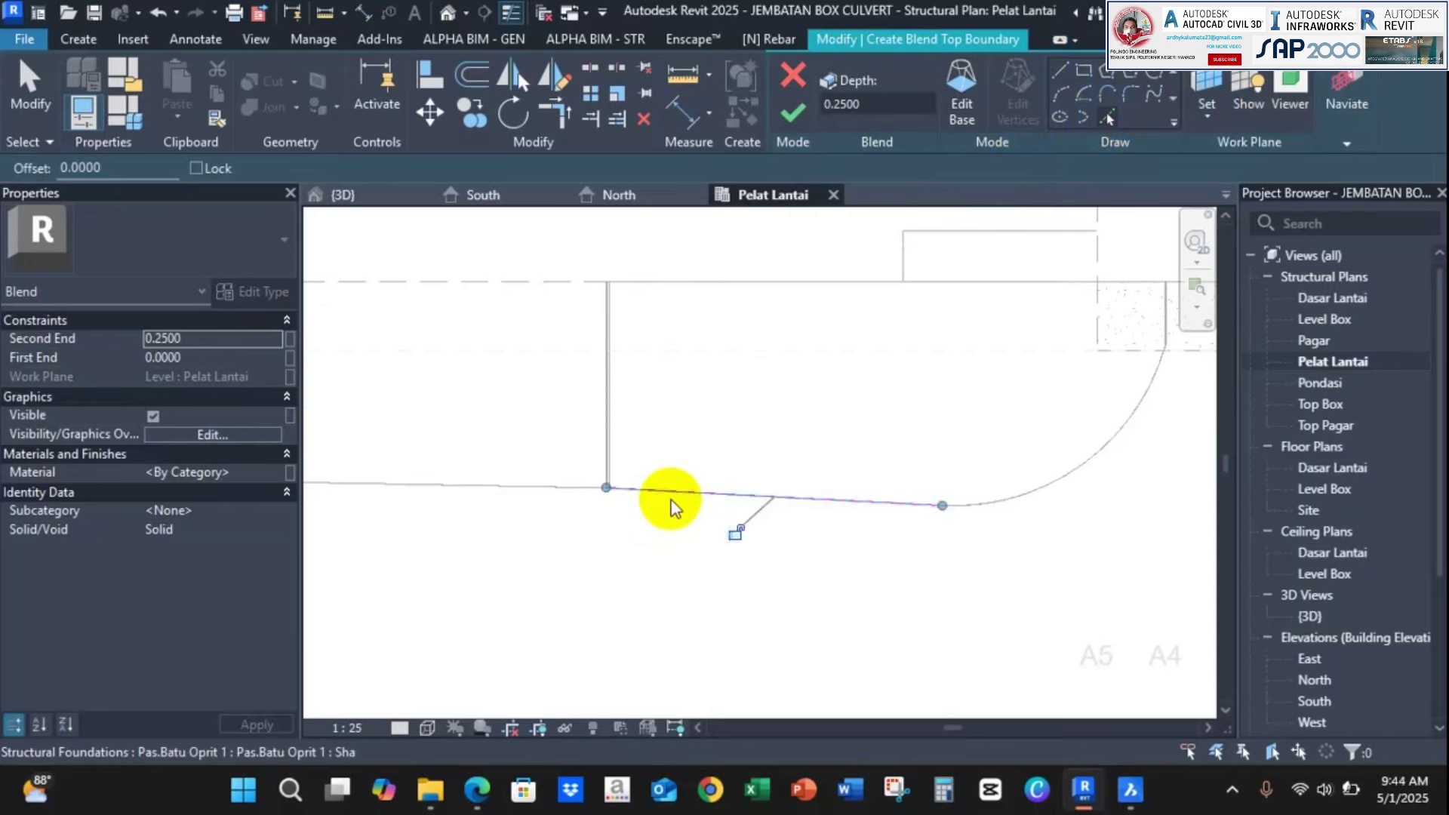
pyautogui.scroll(4, 604, 479)
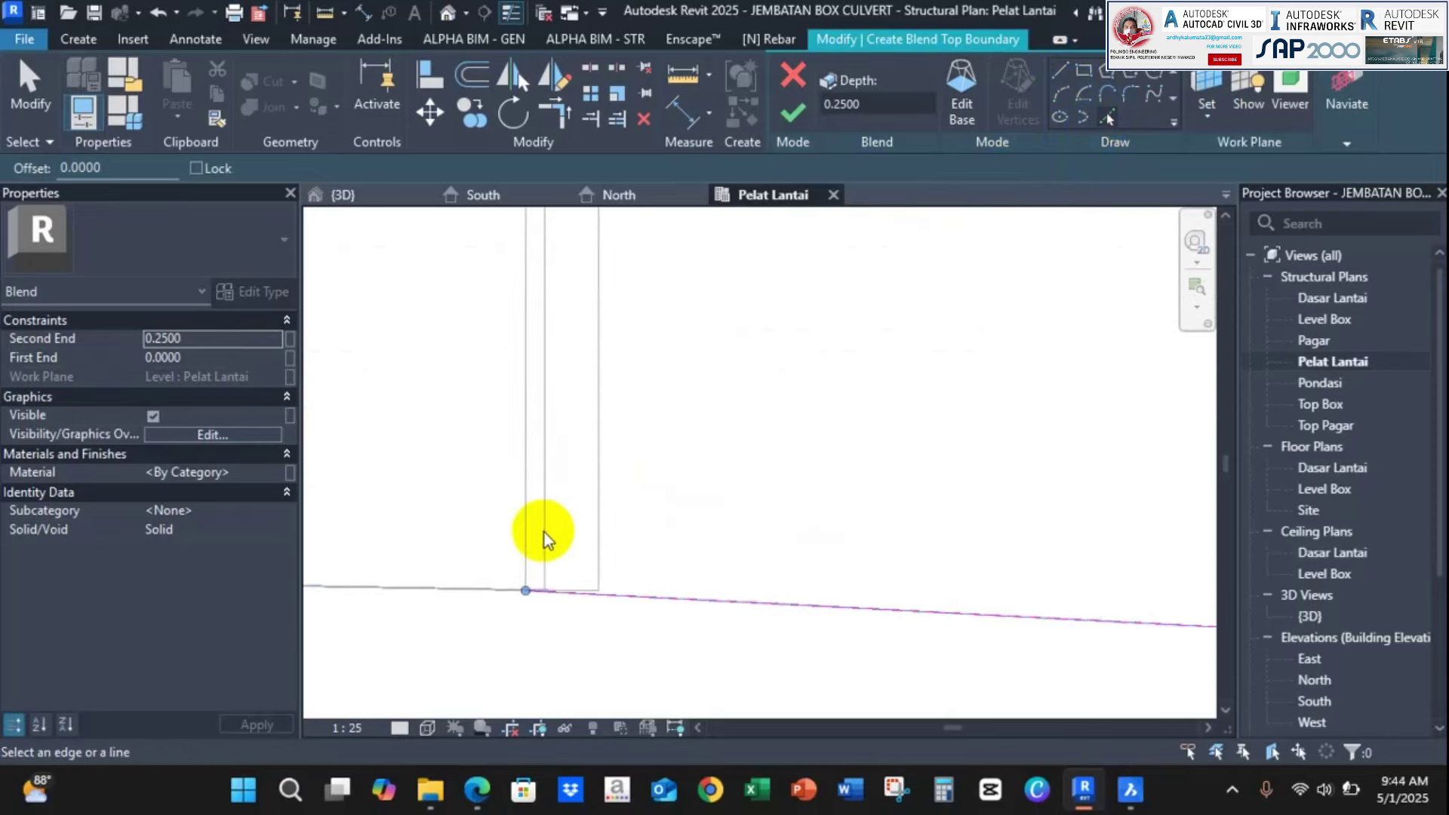
pyautogui.scroll(3, 521, 524)
pyautogui.click(499, 510)
pyautogui.scroll(-5, 573, 540)
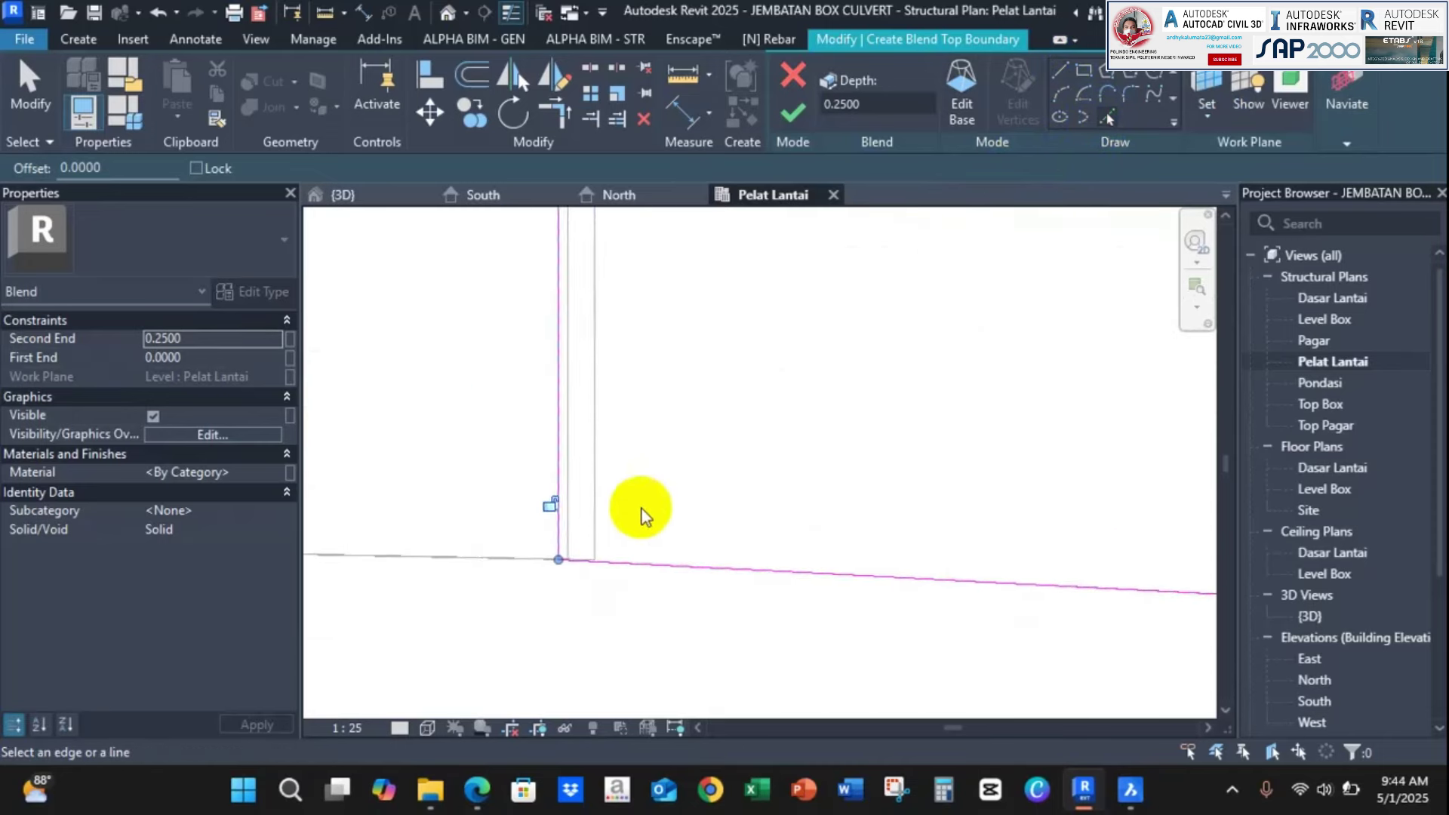
pyautogui.scroll(-5, 604, 543)
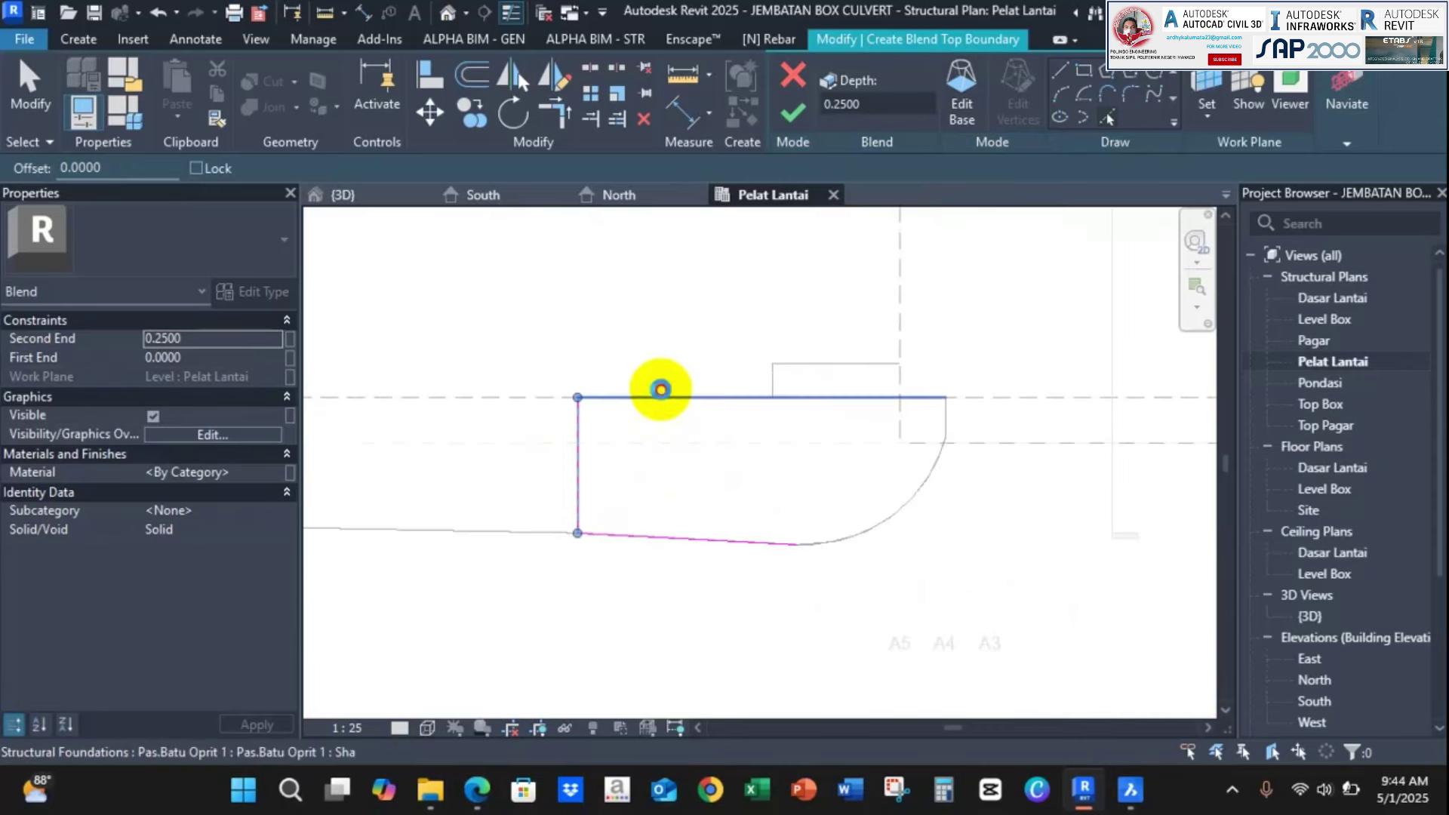
pyautogui.click(812, 461)
pyautogui.scroll(-1, 895, 487)
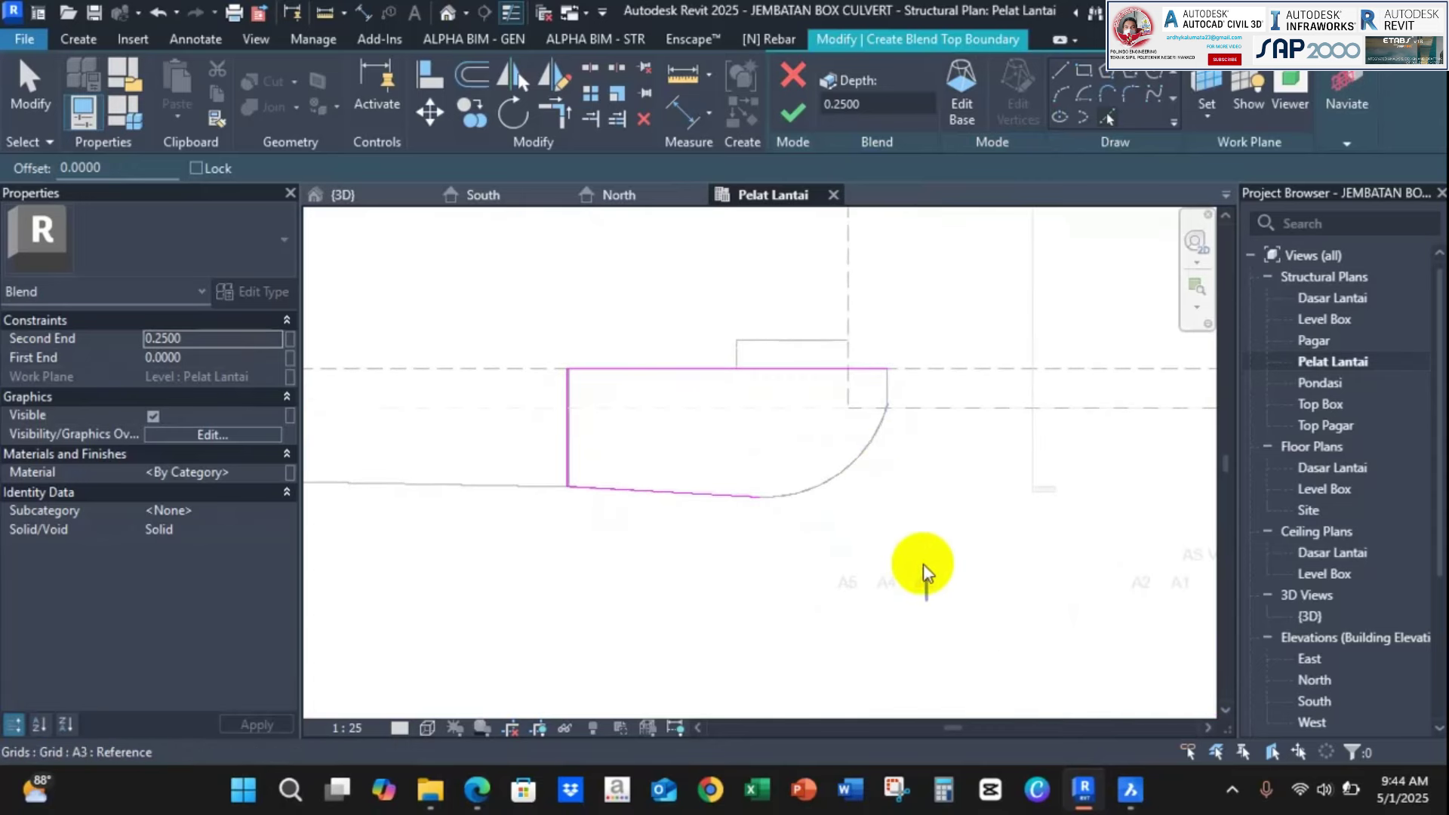
# Shorten the top boundary's long upper line so that it ends at grid A5
pyautogui.scroll(3, 907, 398)
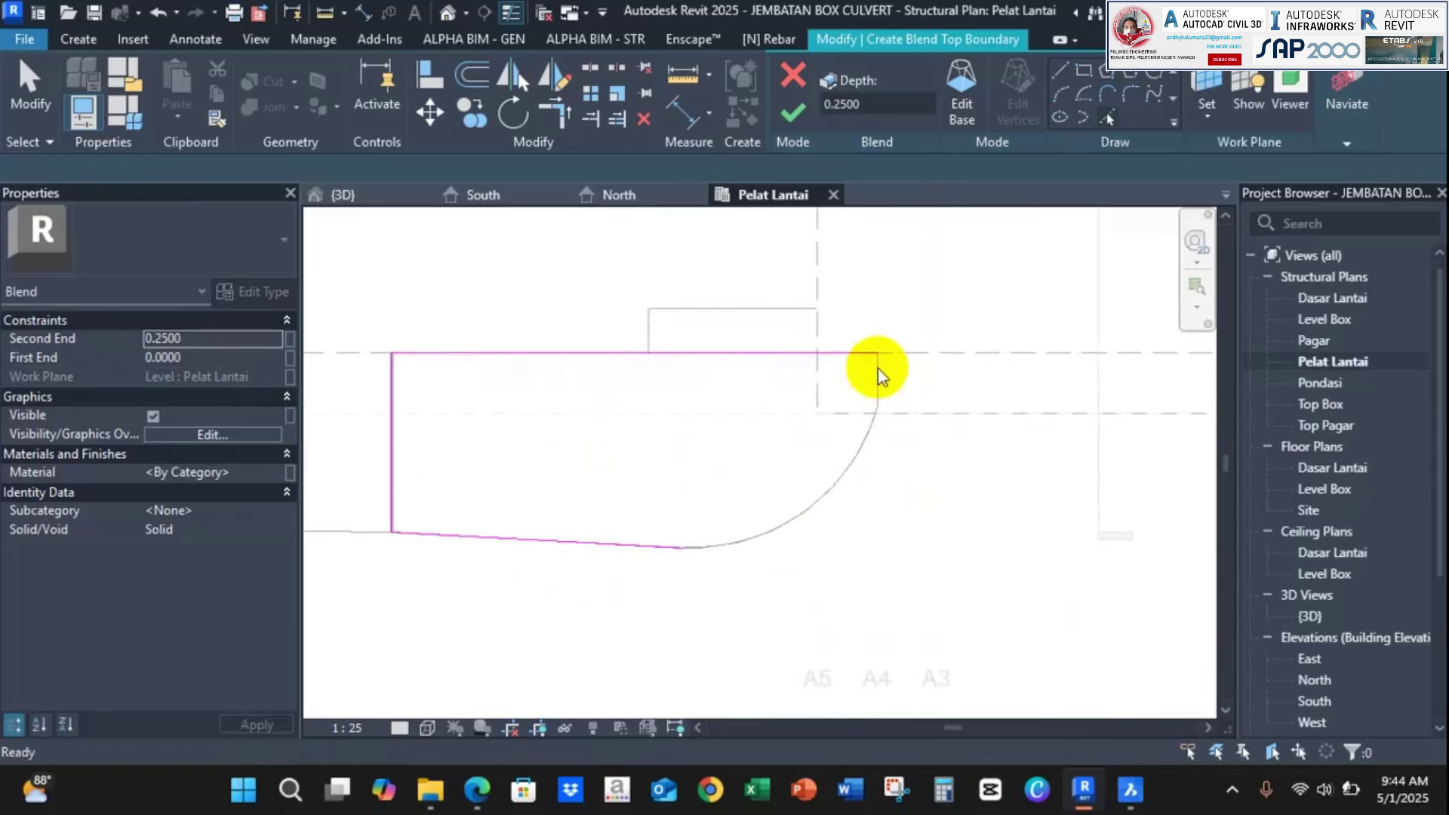
pyautogui.press('Escape')
pyautogui.click(858, 356)
pyautogui.moveTo(877, 353); pyautogui.dragTo(817, 352)
pyautogui.scroll(-1, 824, 373)
pyautogui.scroll(-2, 827, 378)
pyautogui.click(740, 497)
pyautogui.click(723, 483)
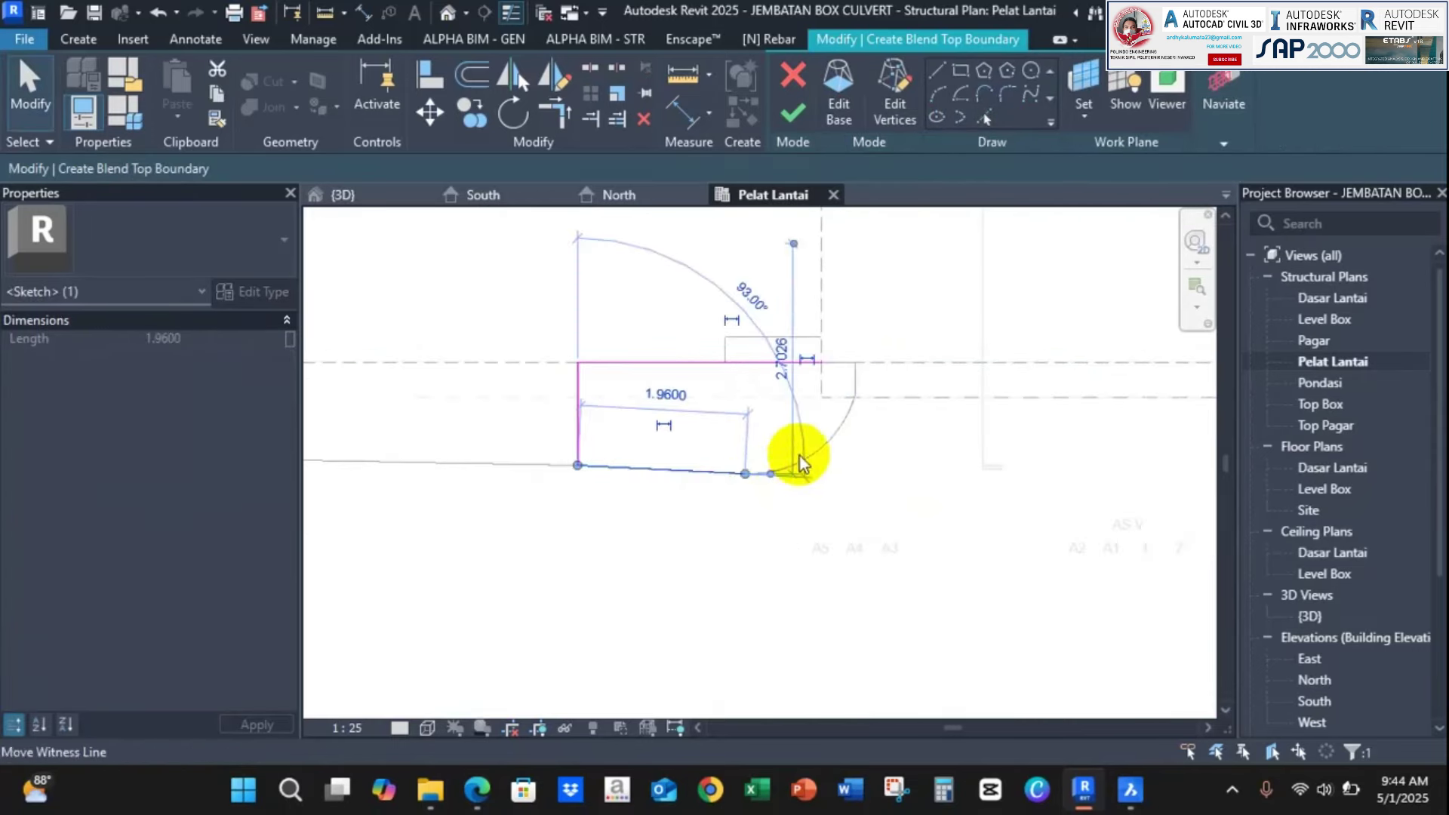
pyautogui.click(831, 388)
# Draw a vertical top-boundary line along grid A5 from the shortened line's end down to the slab's lower edge
pyautogui.scroll(3, 830, 388)
pyautogui.click(944, 74)
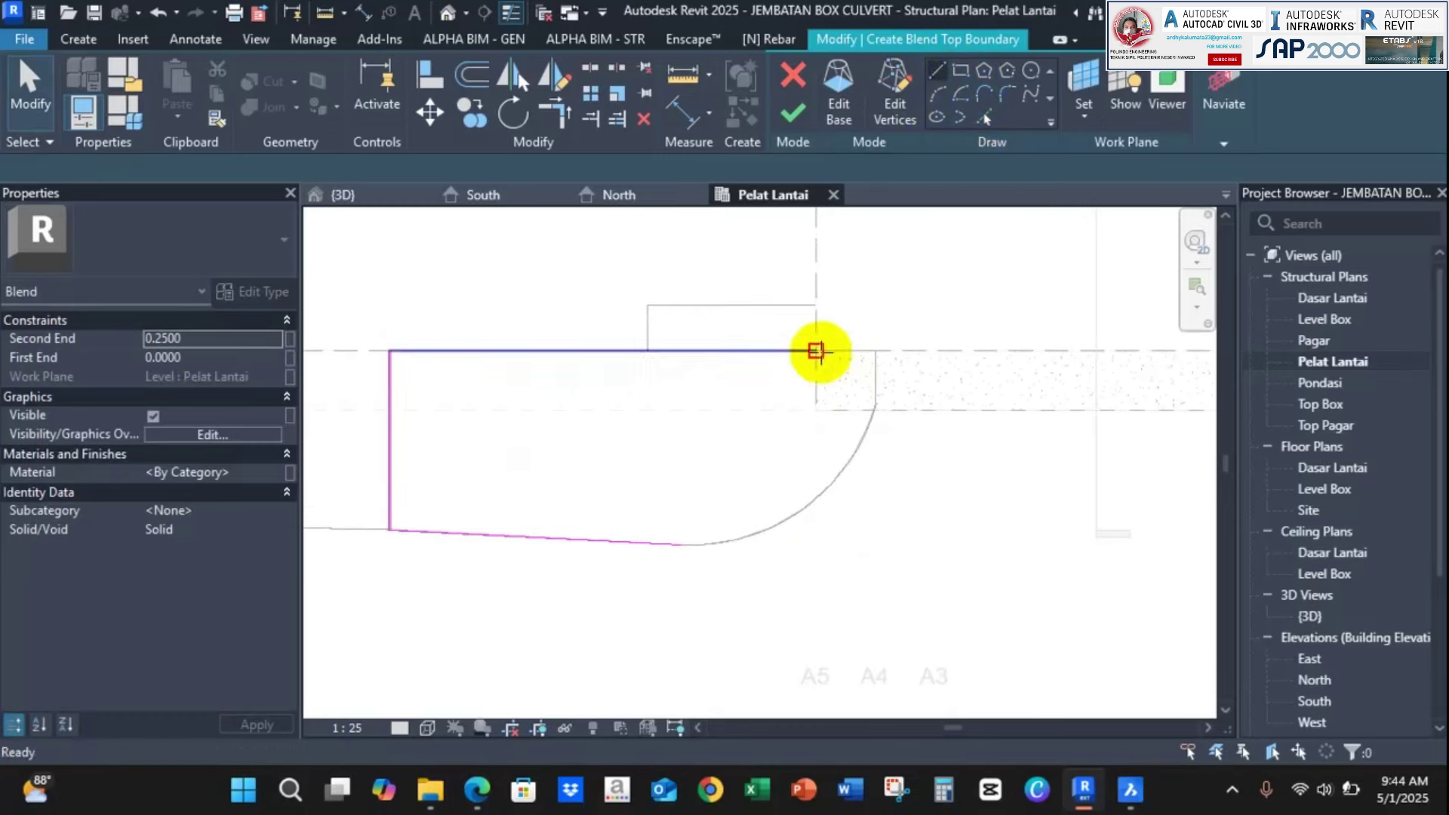
pyautogui.click(816, 351)
pyautogui.click(817, 409)
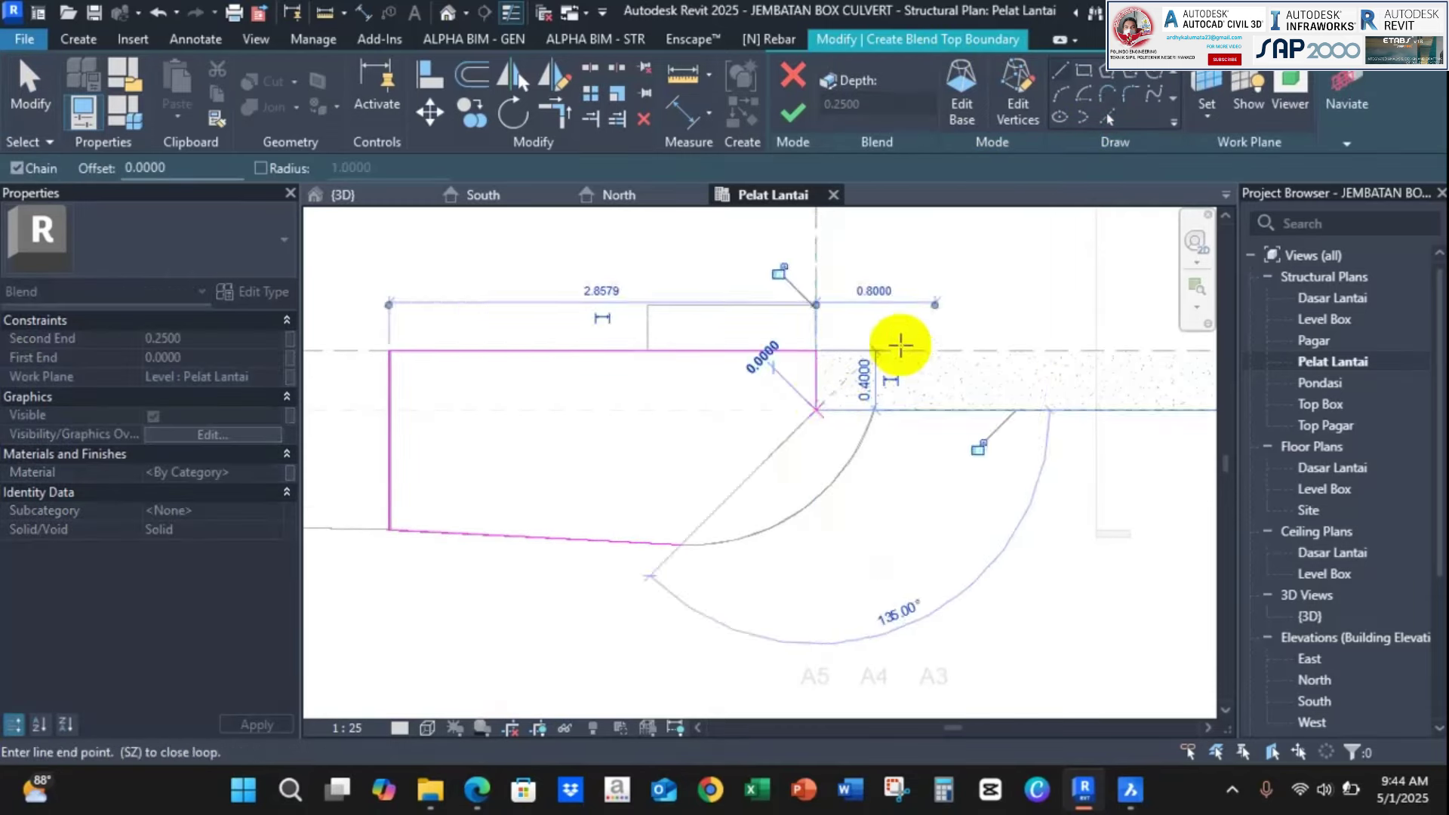
pyautogui.press('Escape')
pyautogui.press('Escape')
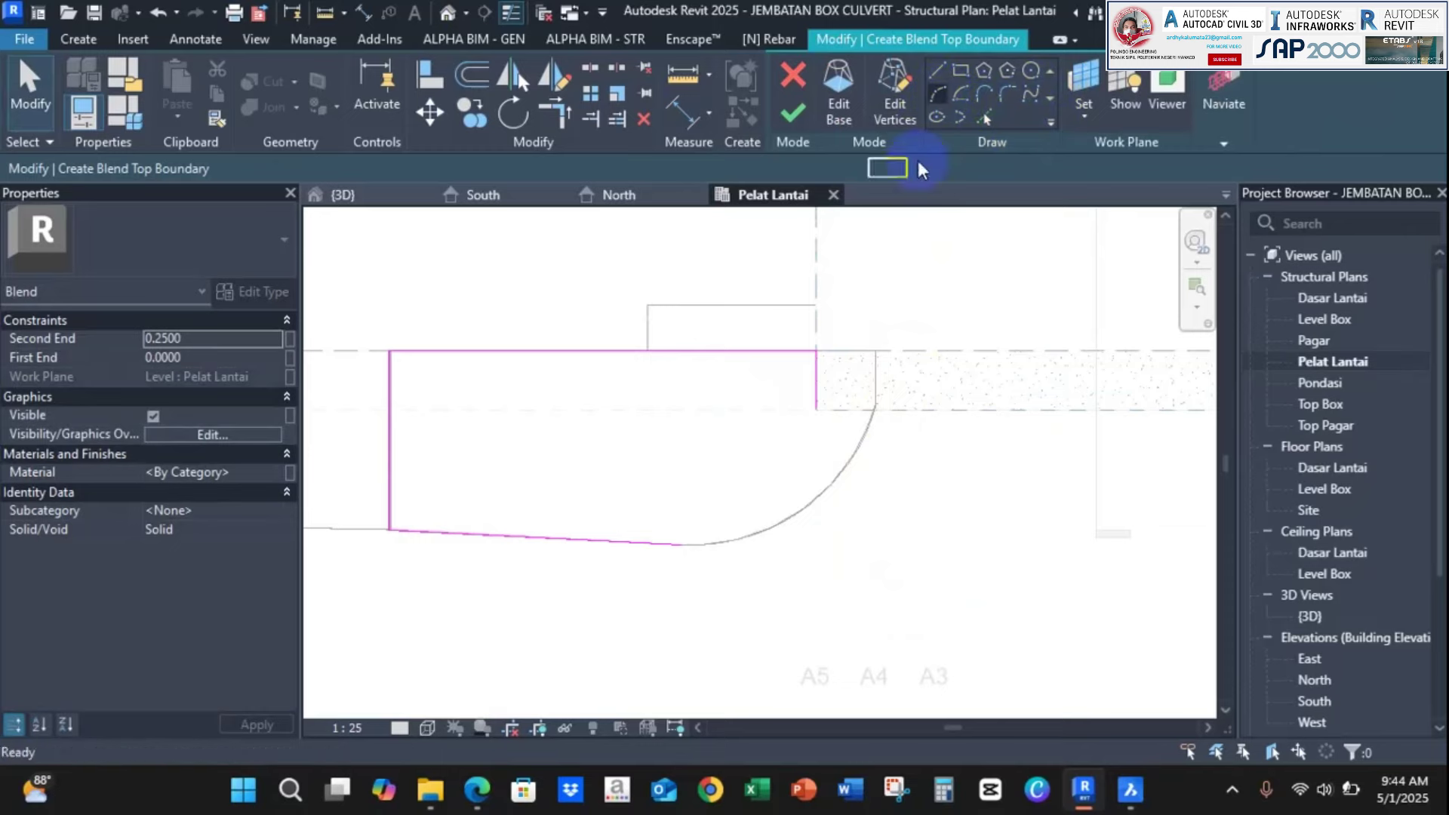
# Close the top boundary with an arc from the sloped line's end to the lower end of the A5 line
pyautogui.click(681, 543)
pyautogui.click(816, 411)
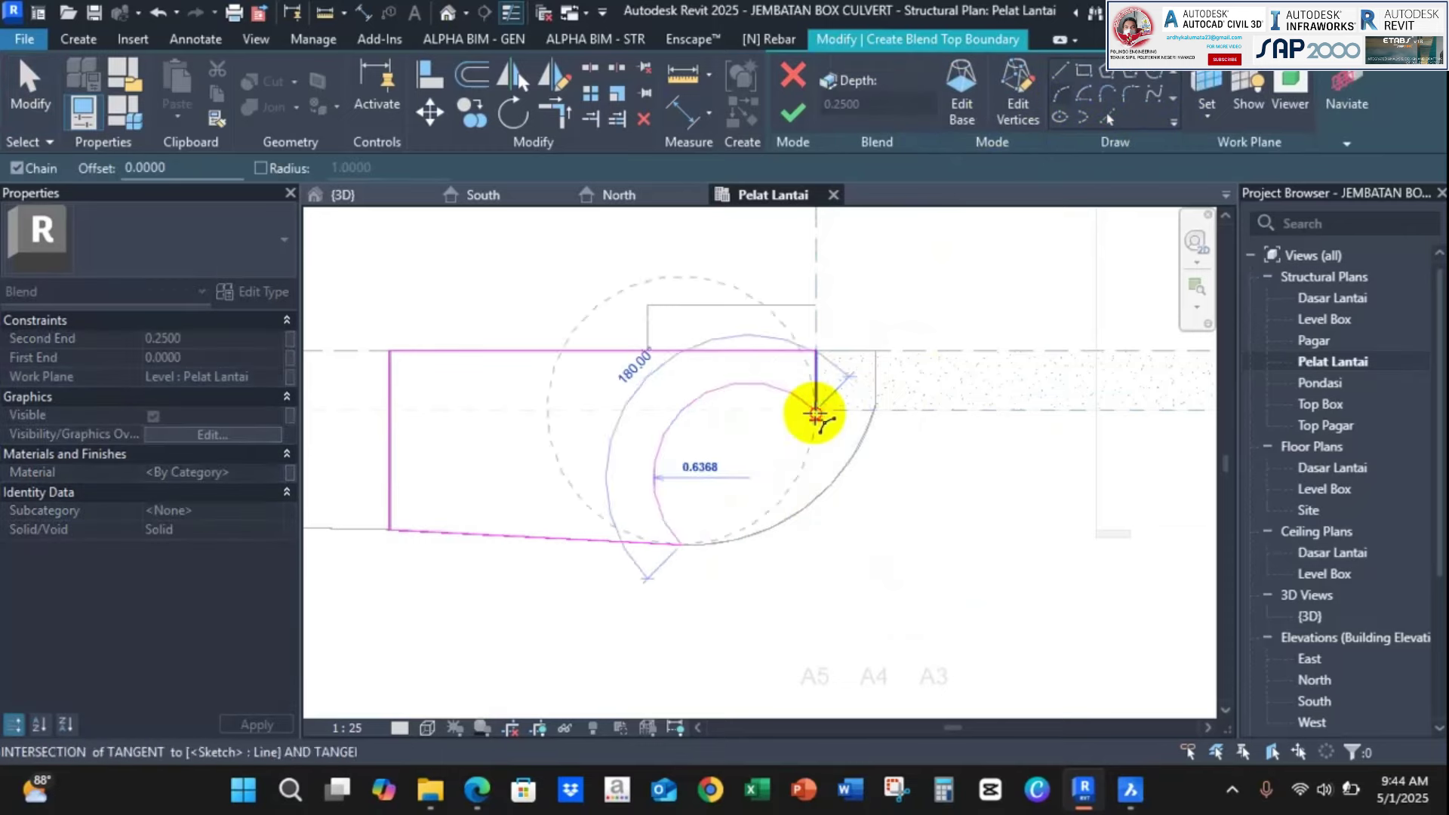
pyautogui.scroll(2, 781, 476)
pyautogui.click(781, 477)
pyautogui.press('Escape')
pyautogui.press('Escape')
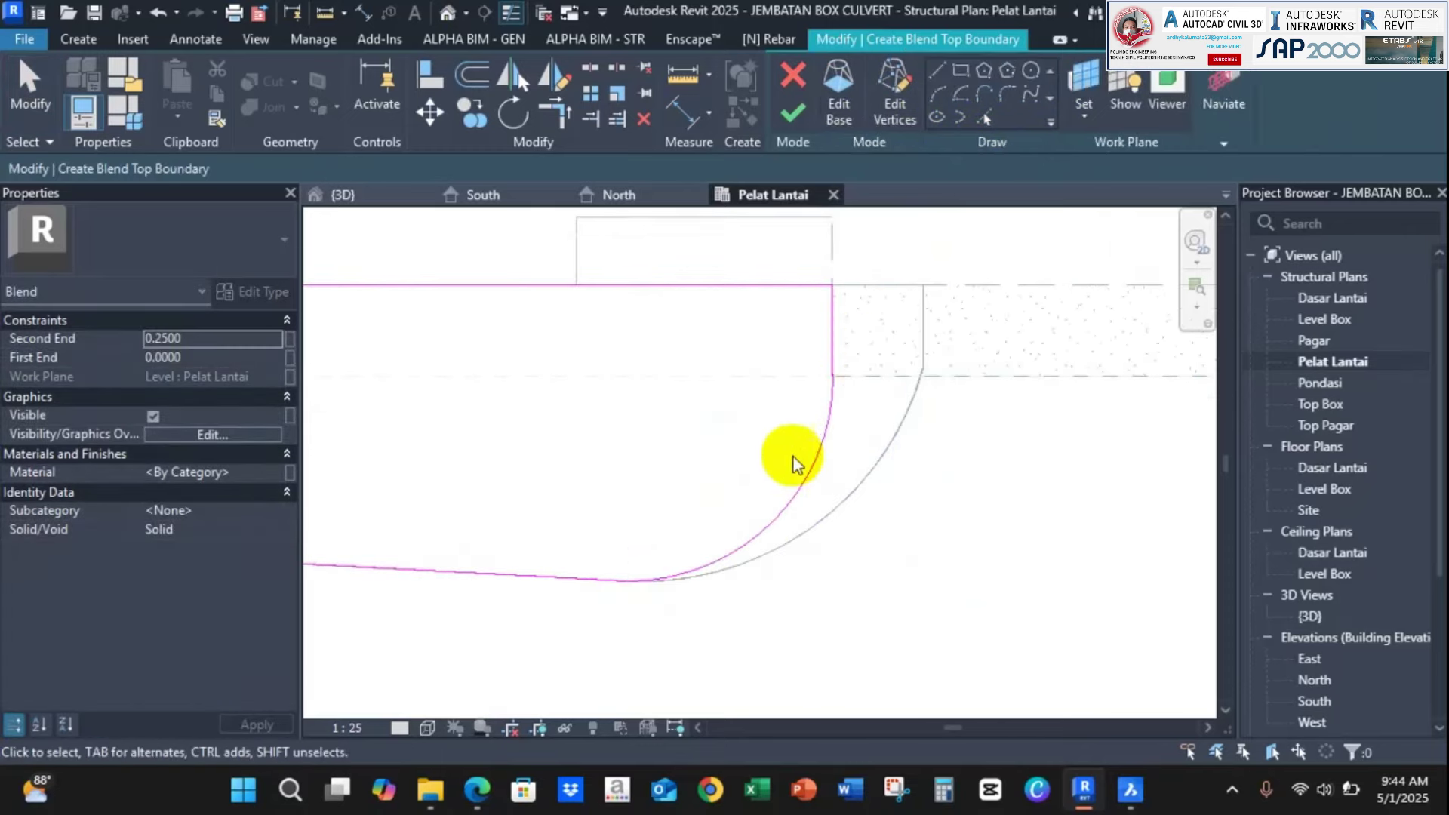
# Finish the blend sketch and complete the in-place model
pyautogui.scroll(-3, 793, 459)
pyautogui.click(790, 115)
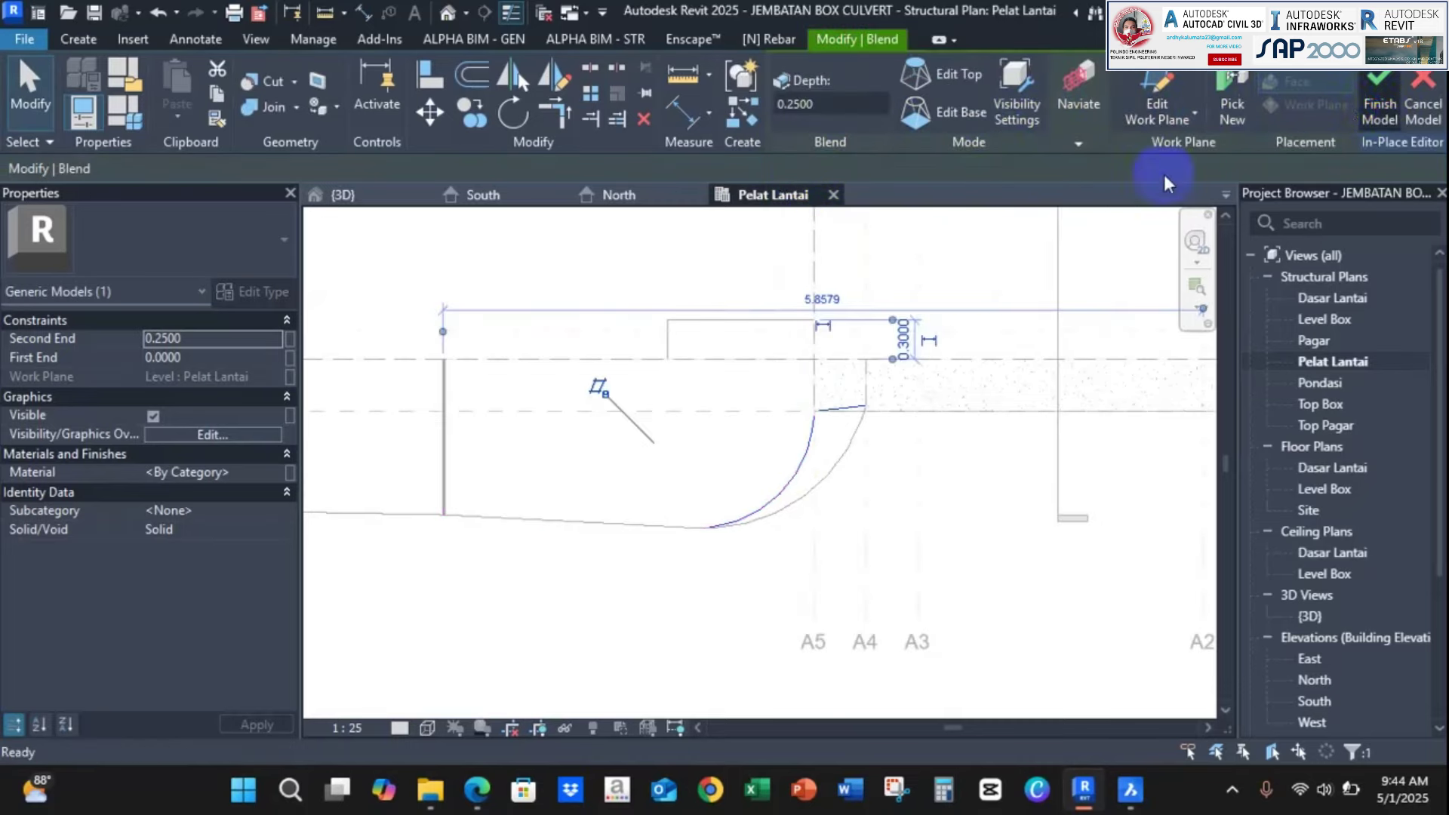
pyautogui.click(1379, 105)
# In the South elevation, stretch the top of the blend up to the dashed reference line at the wing wall's lower corner
pyautogui.click(344, 194)
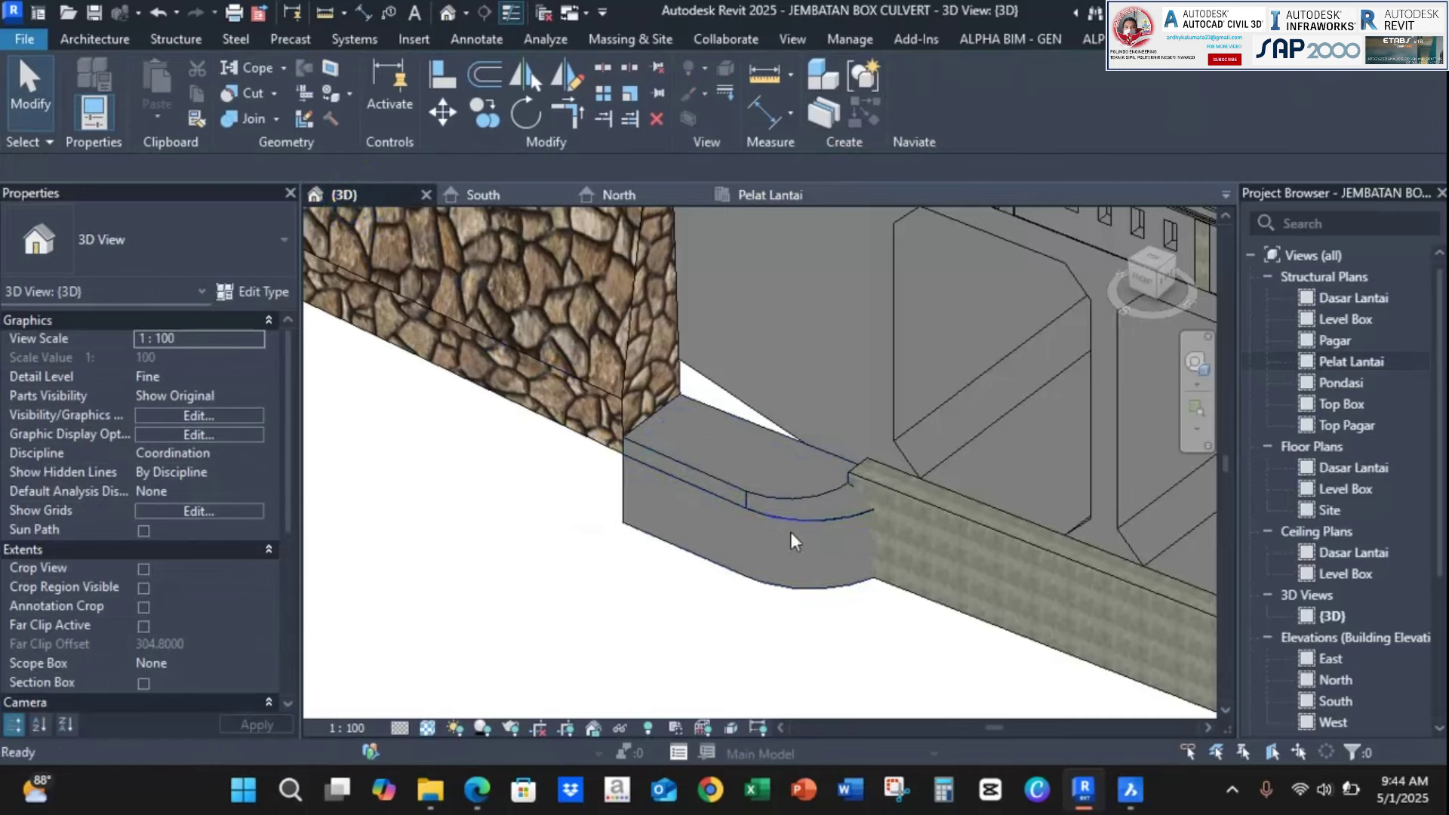
pyautogui.scroll(5, 800, 506)
pyautogui.scroll(-2, 835, 459)
pyautogui.moveTo(726, 418); pyautogui.dragTo(886, 107, button='middle')
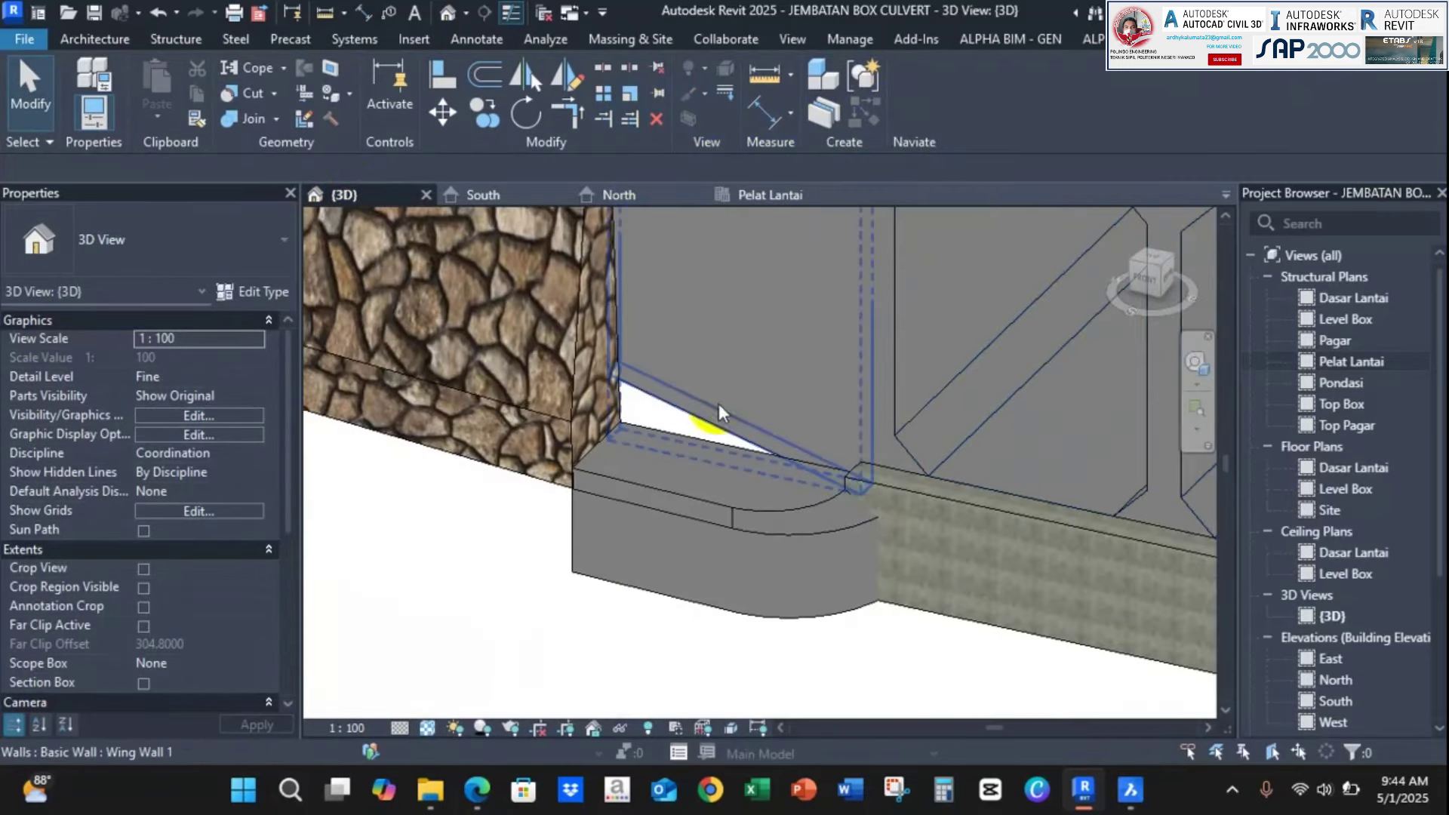
pyautogui.click(623, 196)
pyautogui.scroll(3, 672, 551)
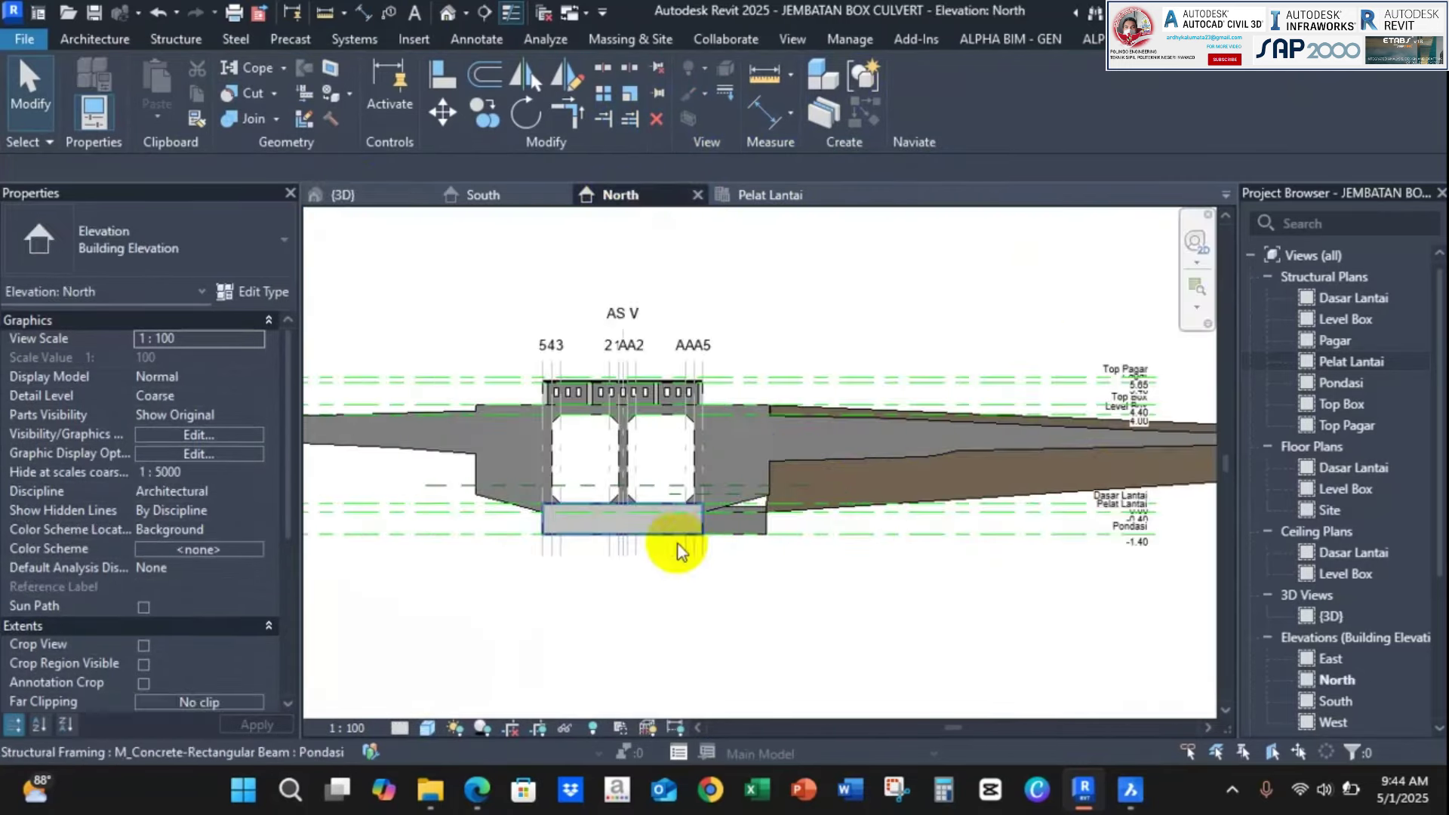
pyautogui.click(483, 196)
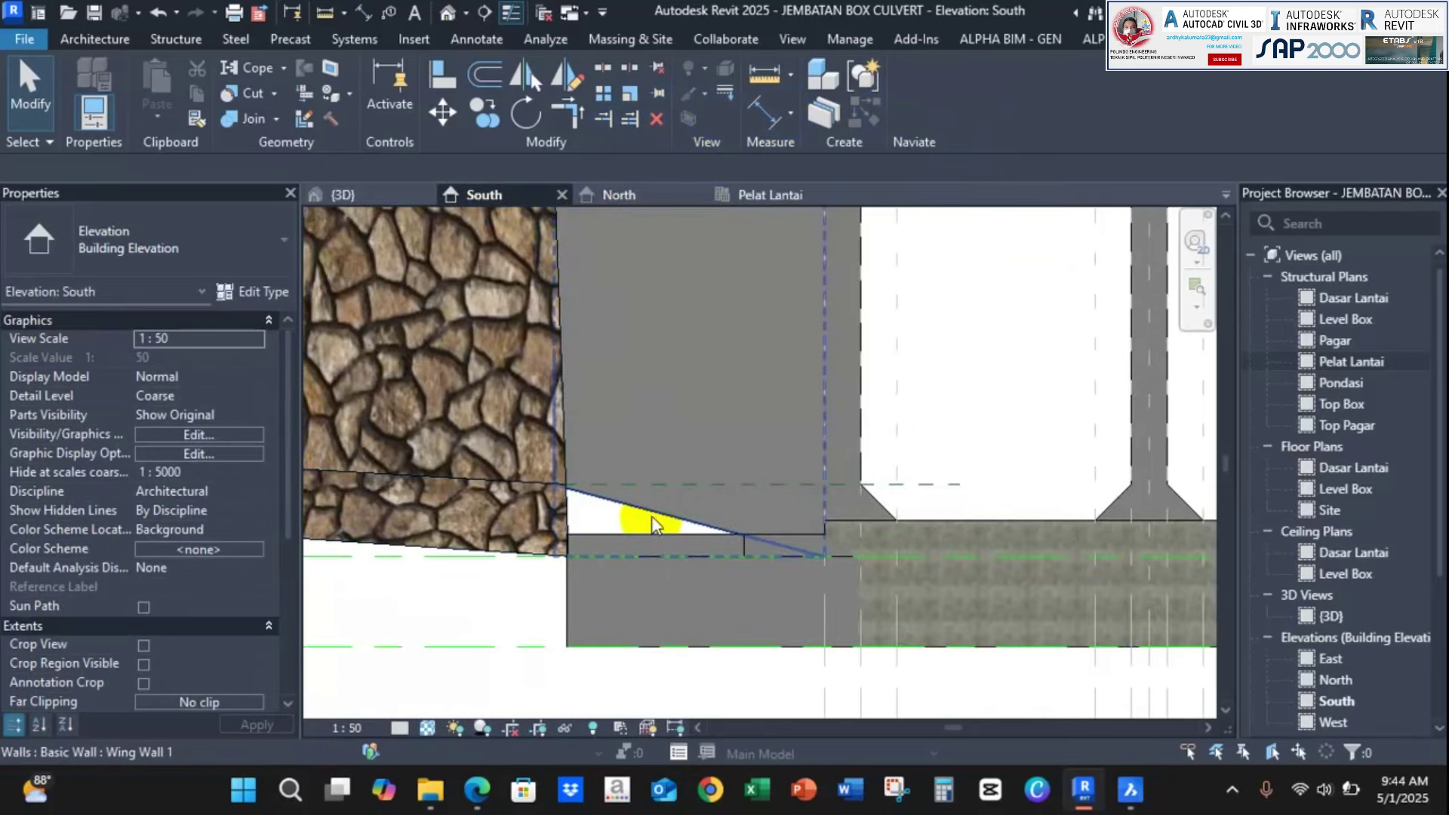
pyautogui.click(701, 541)
pyautogui.scroll(2, 697, 532)
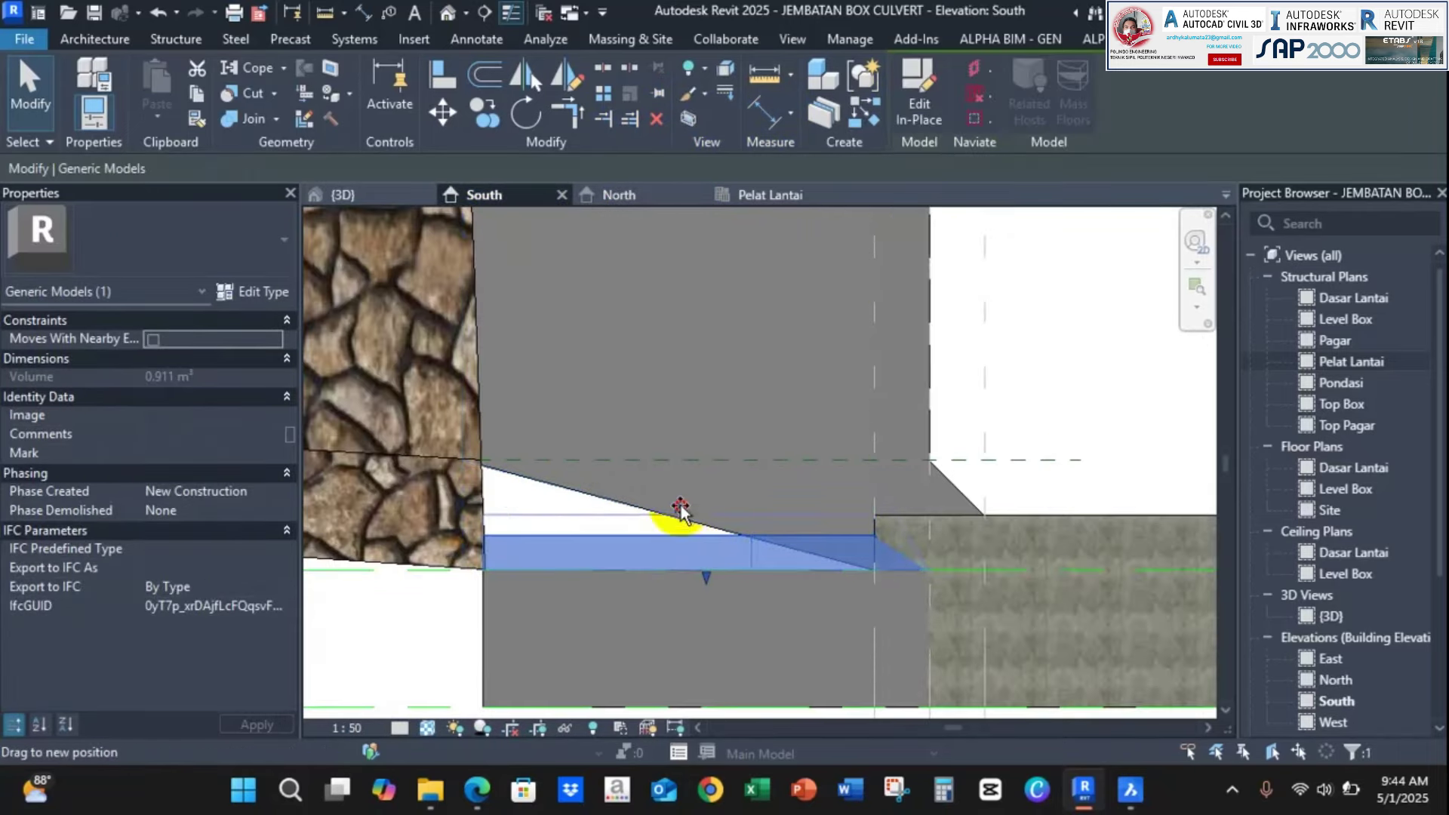
pyautogui.moveTo(682, 463); pyautogui.dragTo(682, 460)
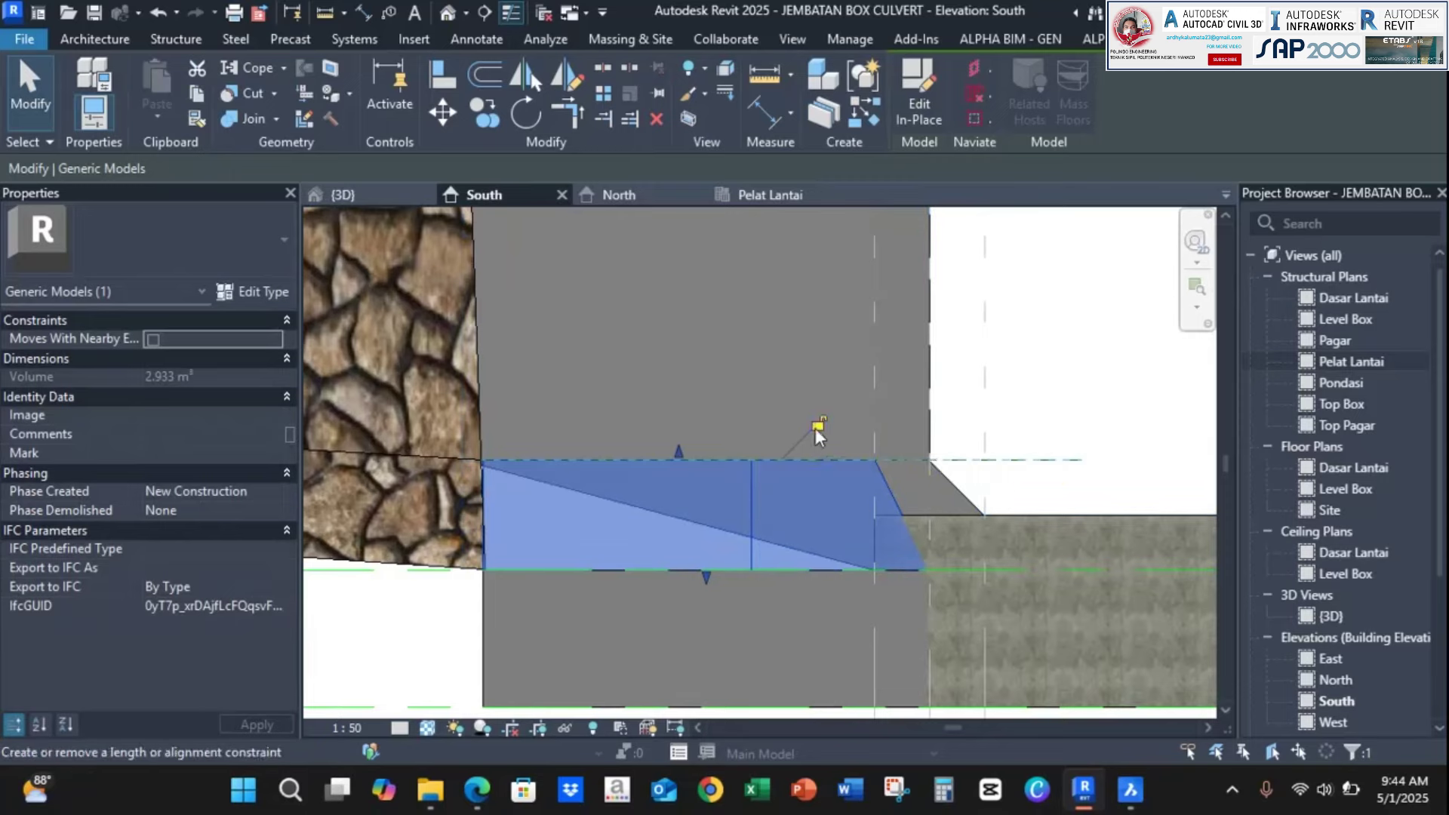
pyautogui.moveTo(706, 572)
pyautogui.mouseDown()
pyautogui.moveTo(704, 550)
pyautogui.moveTo(721, 570)
pyautogui.mouseUp()
# Inspect the stretched blend and the joint between the stone masonry and the wing wall in 3D
pyautogui.click(372, 194)
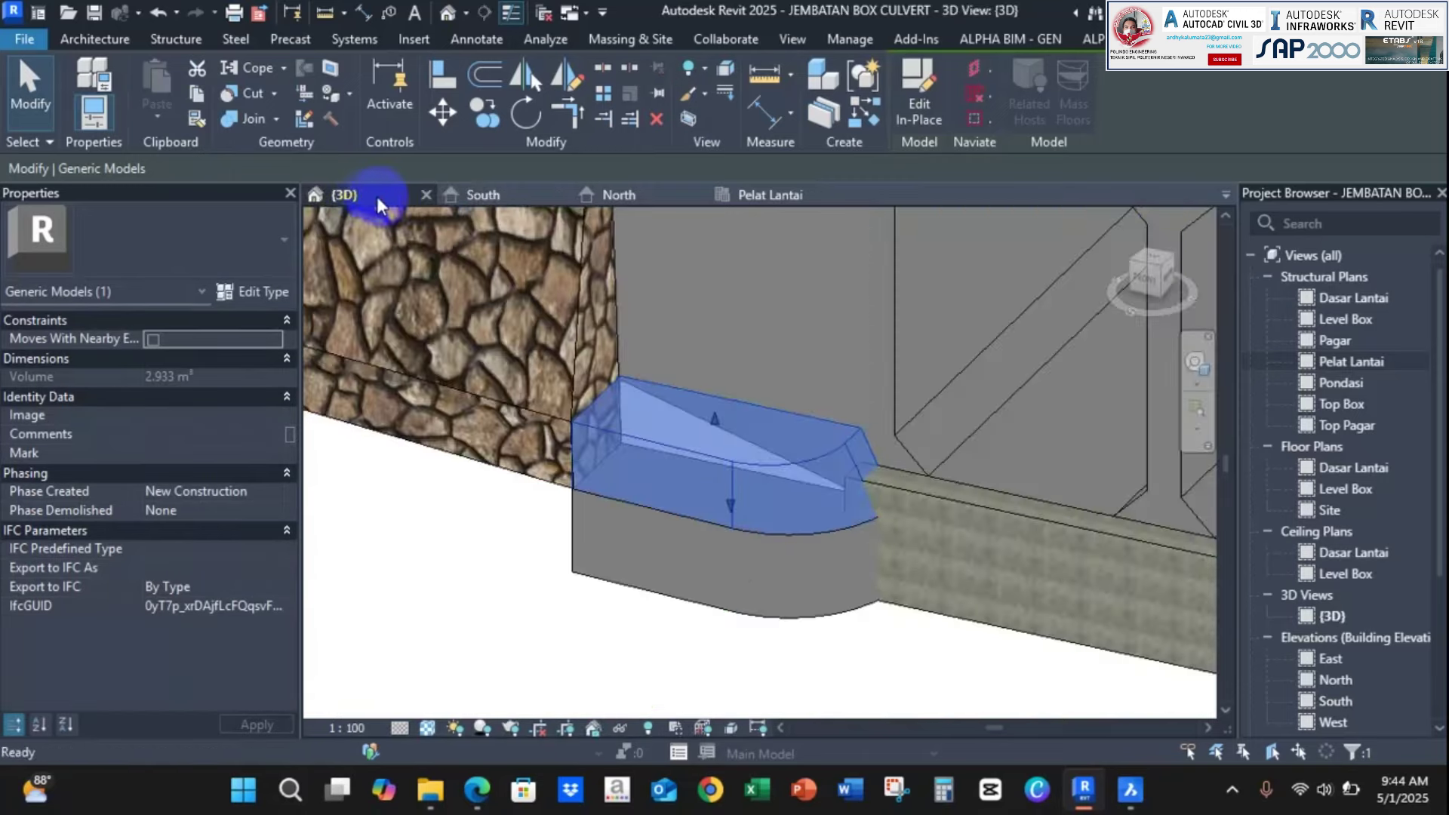
pyautogui.keyDown('shift'); pyautogui.moveTo(1014, 474); pyautogui.dragTo(683, 423, button='middle'); pyautogui.keyUp('shift')
pyautogui.scroll(5, 619, 284)
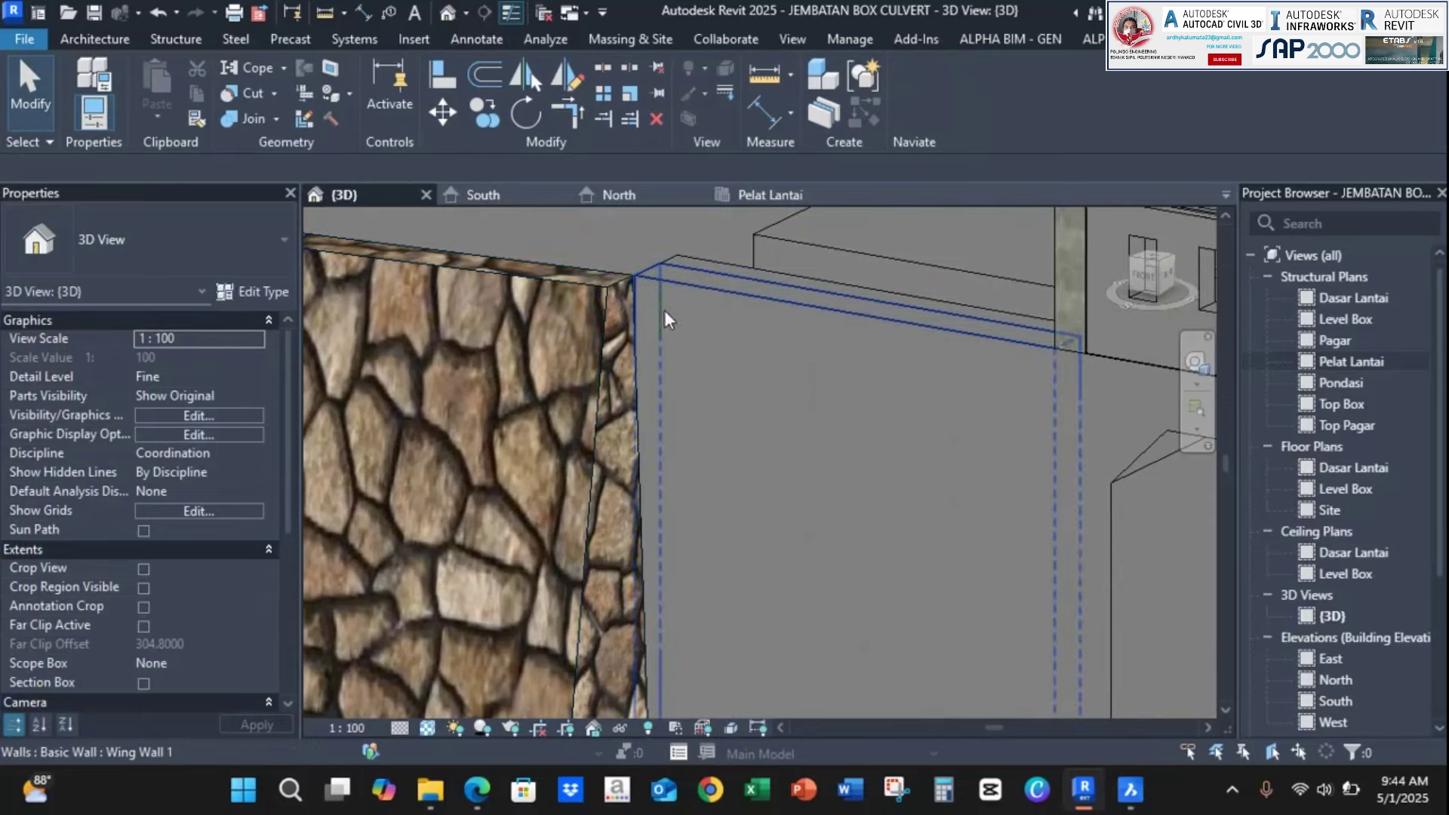
pyautogui.scroll(-2, 706, 324)
pyautogui.moveTo(708, 347); pyautogui.dragTo(724, 414, button='middle')
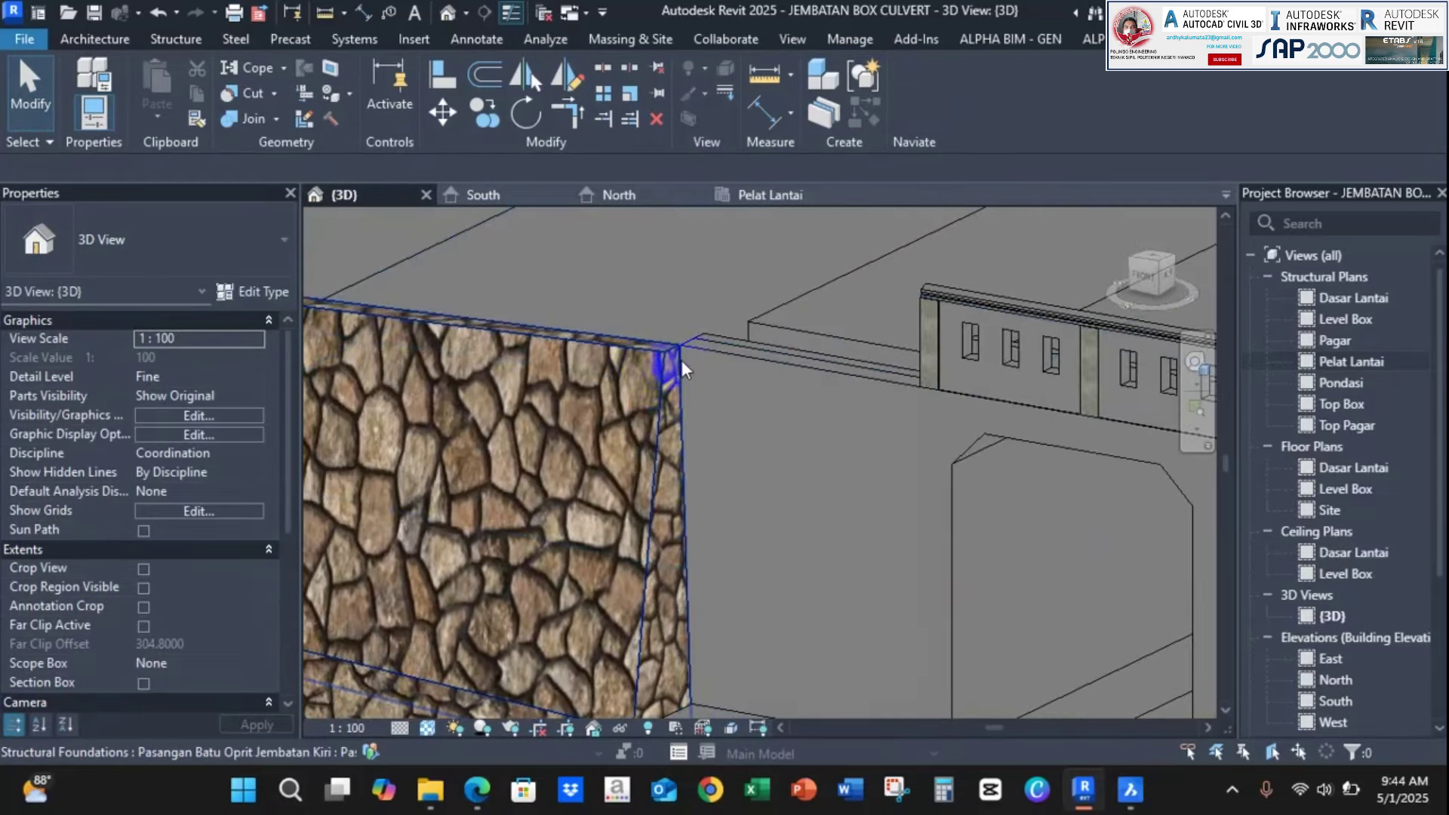
# Examine the wing wall and masonry joint in 3D and the level positions in the South elevation
pyautogui.scroll(-2, 681, 360)
pyautogui.moveTo(739, 516); pyautogui.dragTo(693, 449, button='middle')
pyautogui.scroll(-2, 693, 449)
pyautogui.scroll(-2, 715, 311)
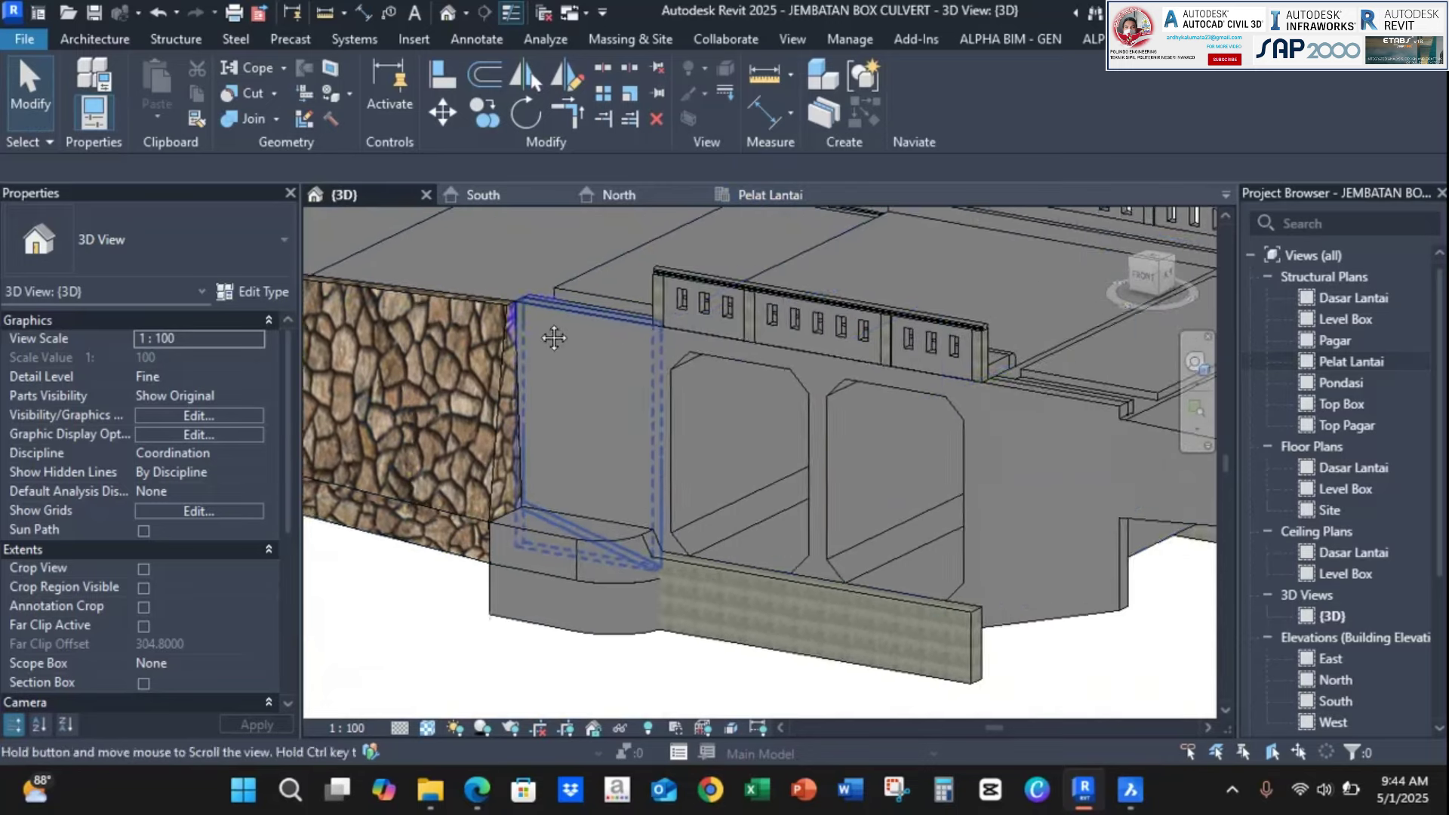
pyautogui.click(483, 194)
pyautogui.scroll(-2, 648, 484)
pyautogui.scroll(-2, 689, 485)
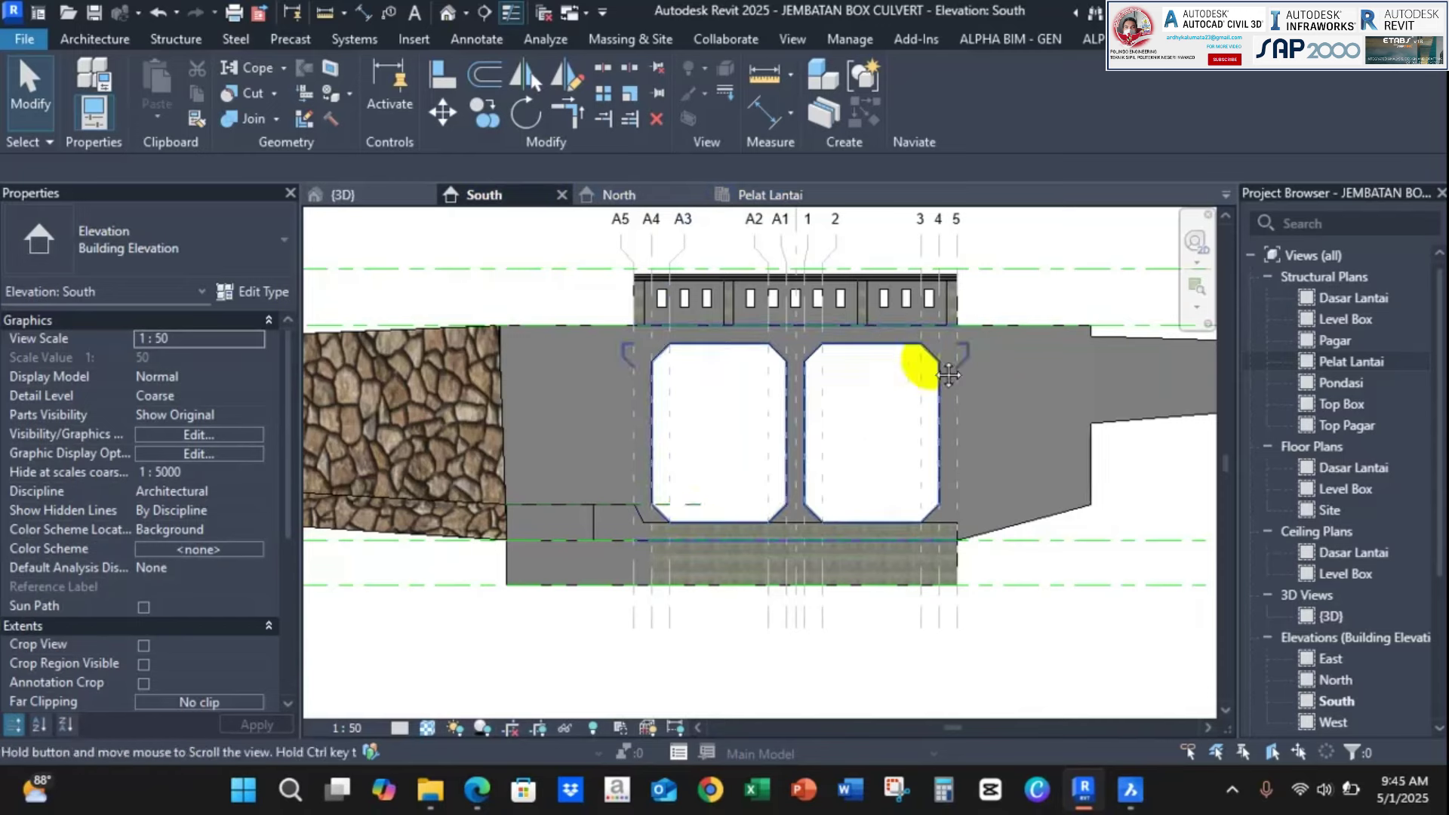
pyautogui.moveTo(921, 366); pyautogui.dragTo(959, 387, button='middle')
pyautogui.scroll(3, 909, 342)
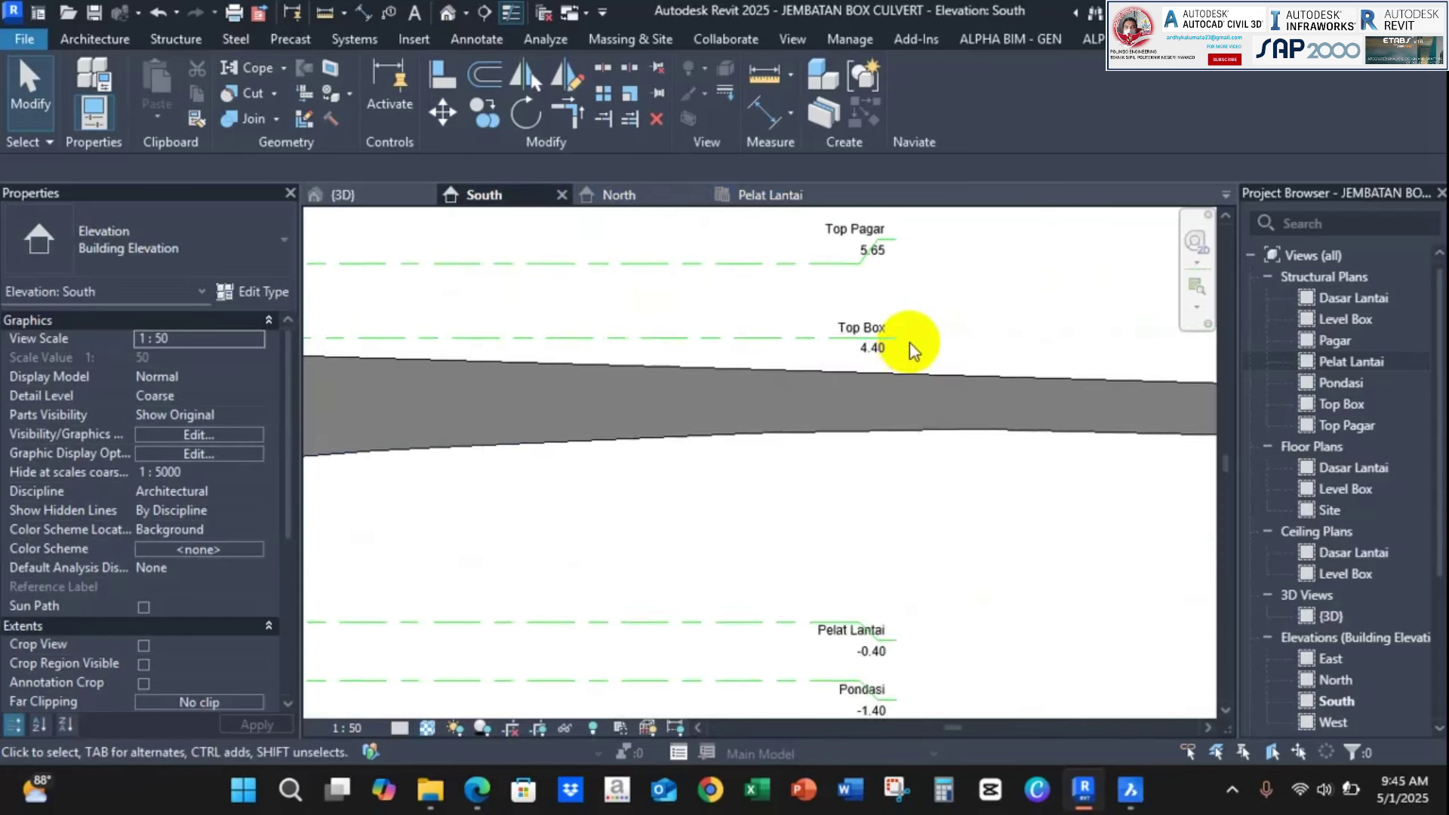
# Close the Pelat Lantai plan and display the Top Box structural plan in Wireframe
pyautogui.click(818, 194)
pyautogui.click(833, 195)
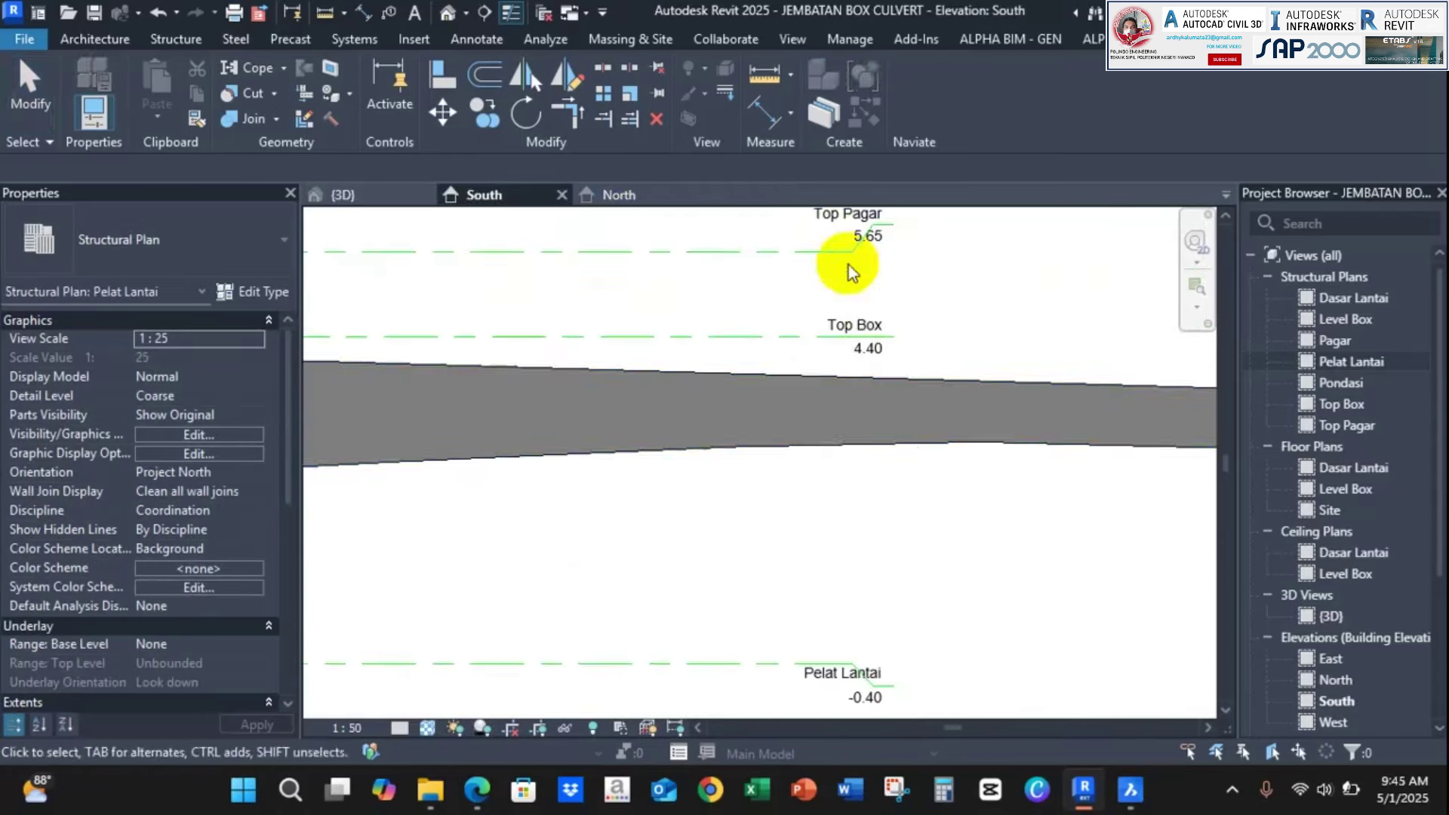
pyautogui.click(1349, 409)
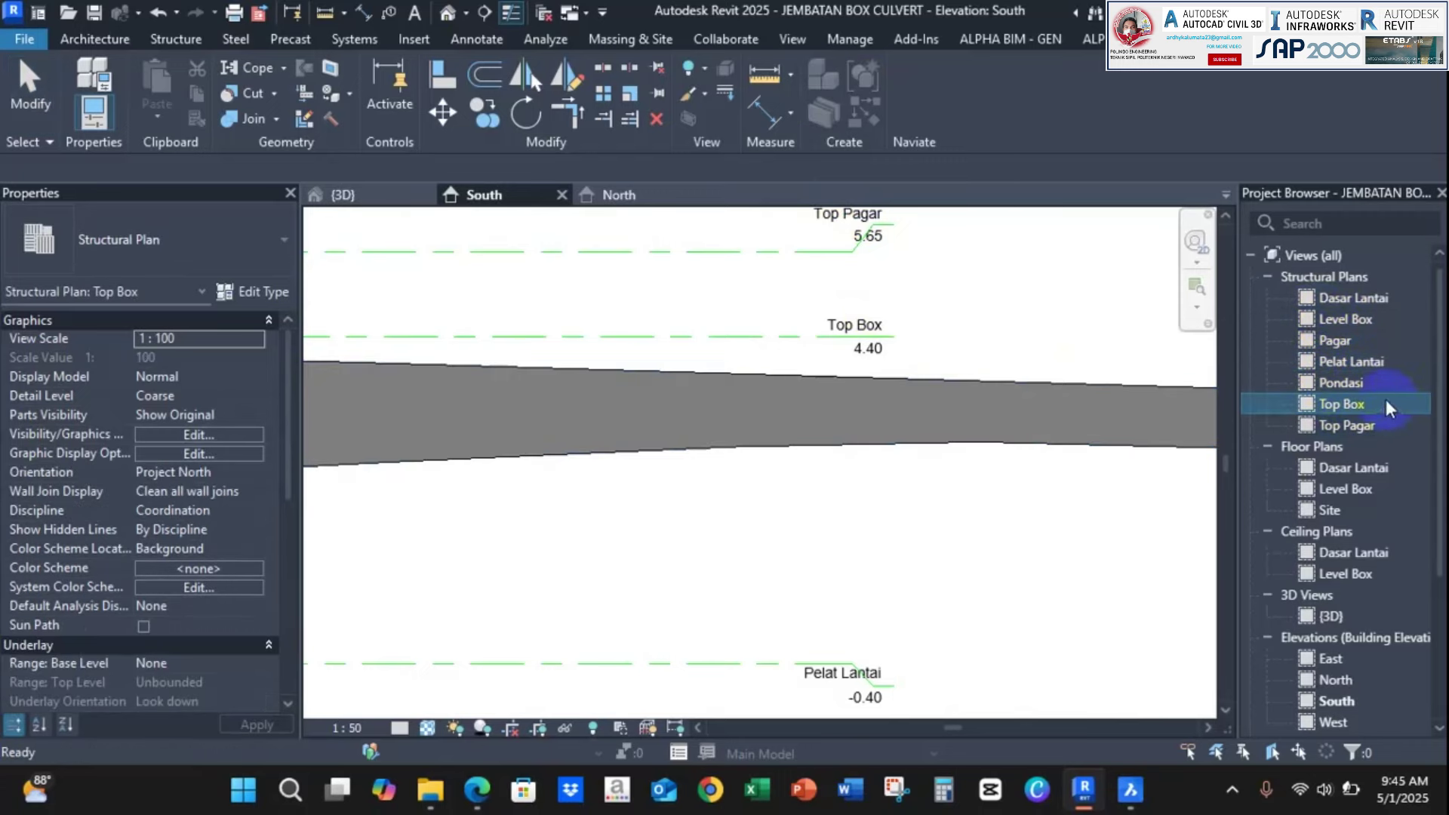
pyautogui.click(1385, 400)
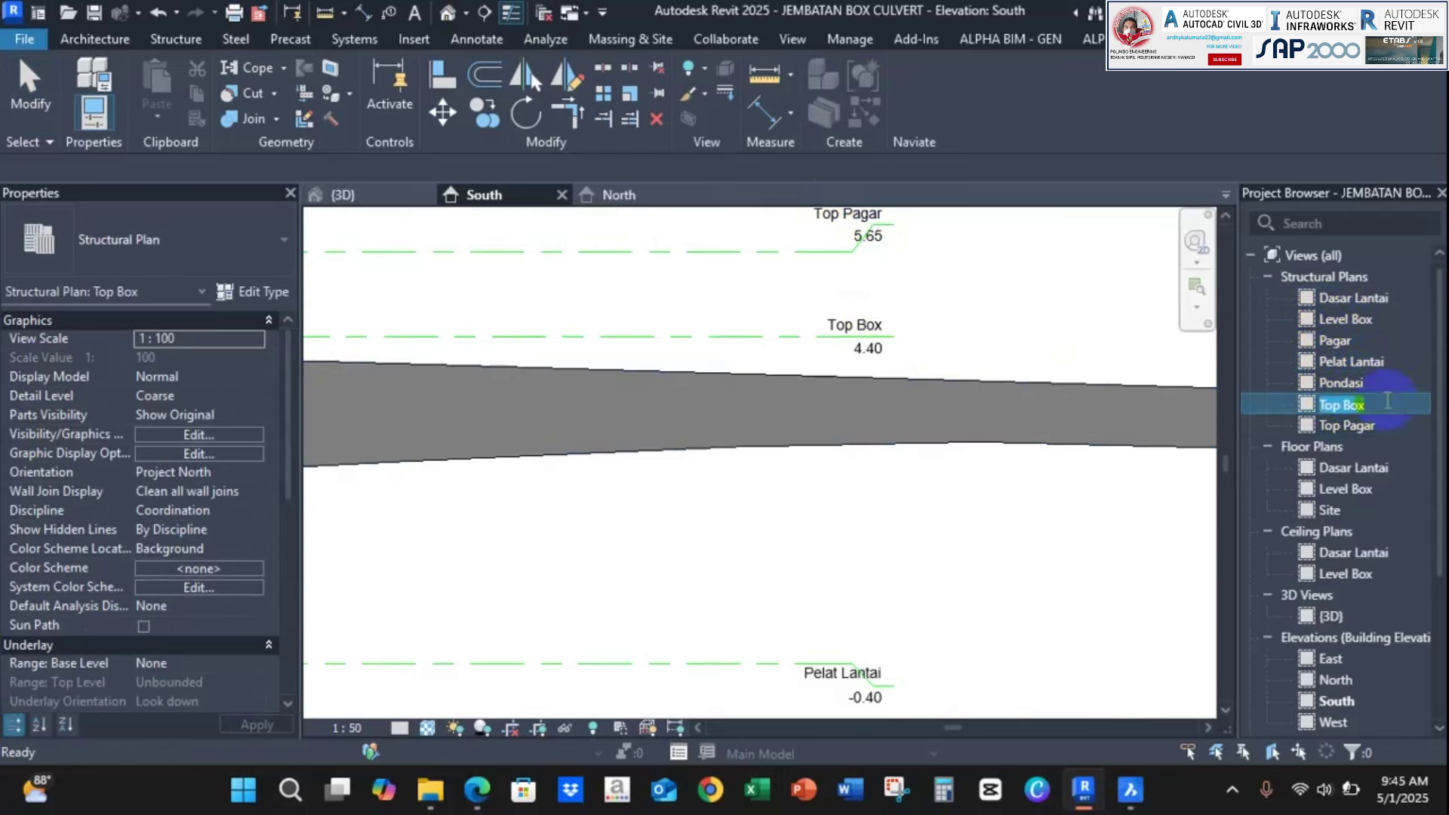
pyautogui.doubleClick(1343, 411)
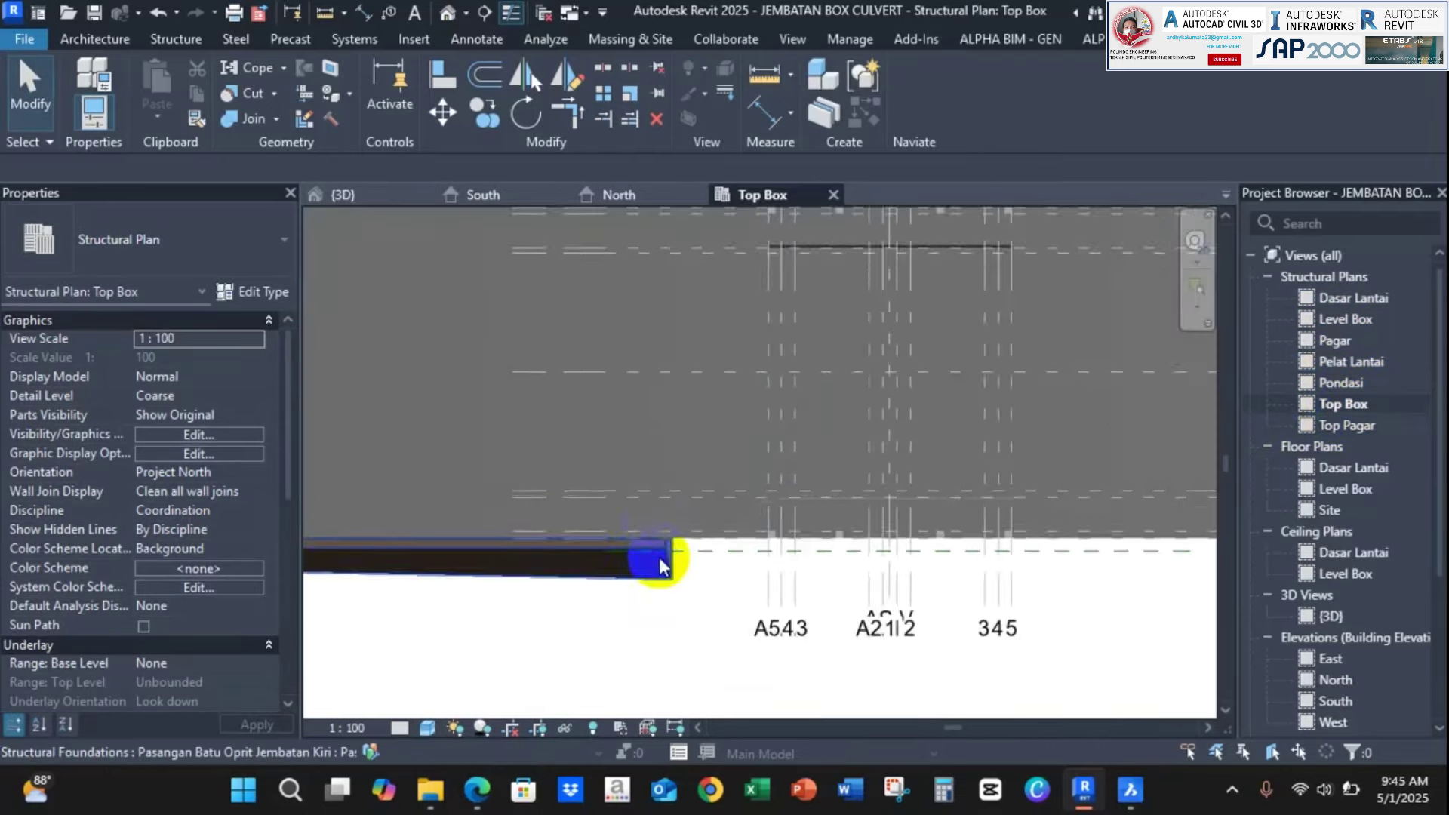
pyautogui.scroll(2, 715, 408)
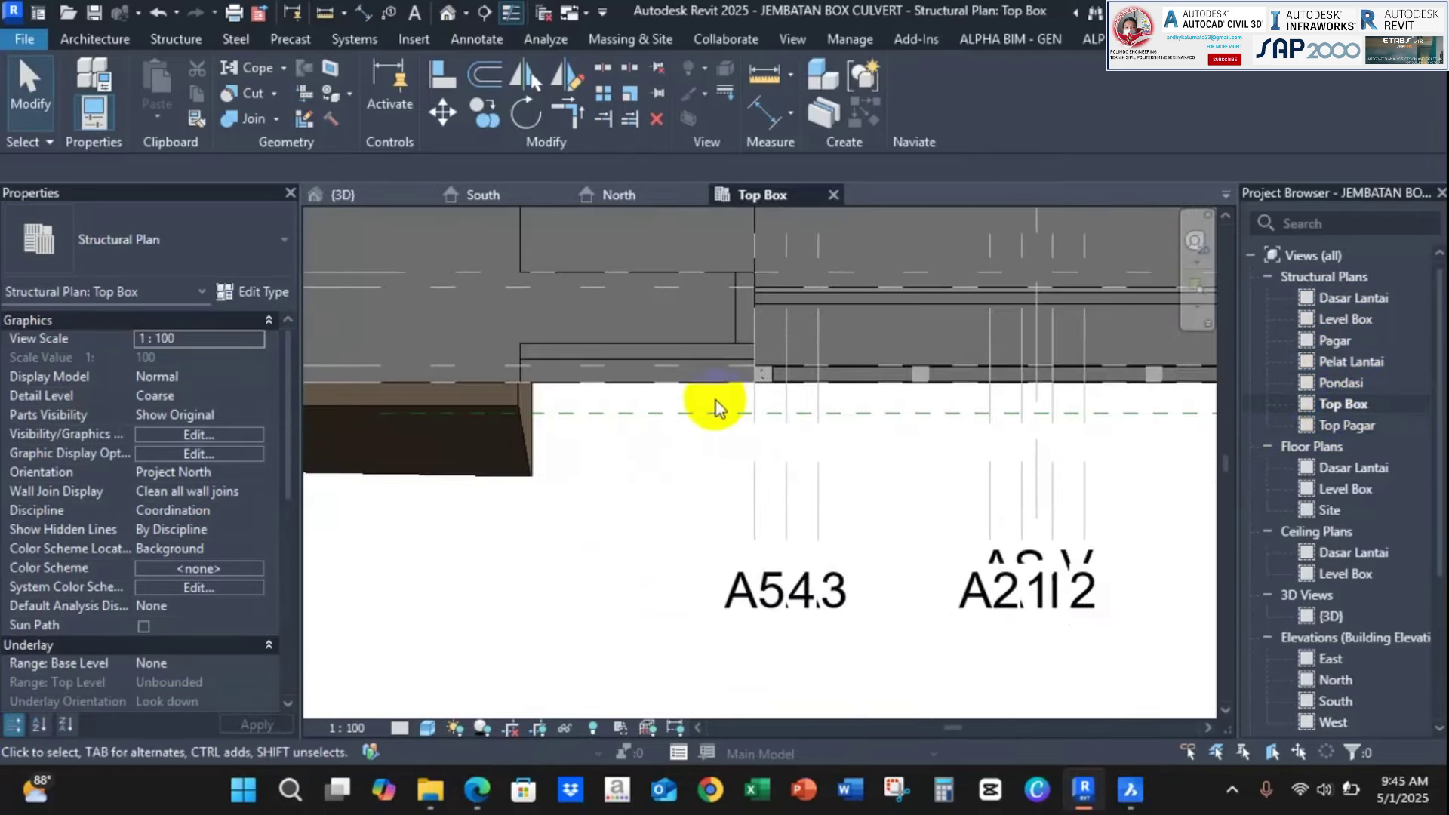
pyautogui.click(428, 728)
pyautogui.click(461, 615)
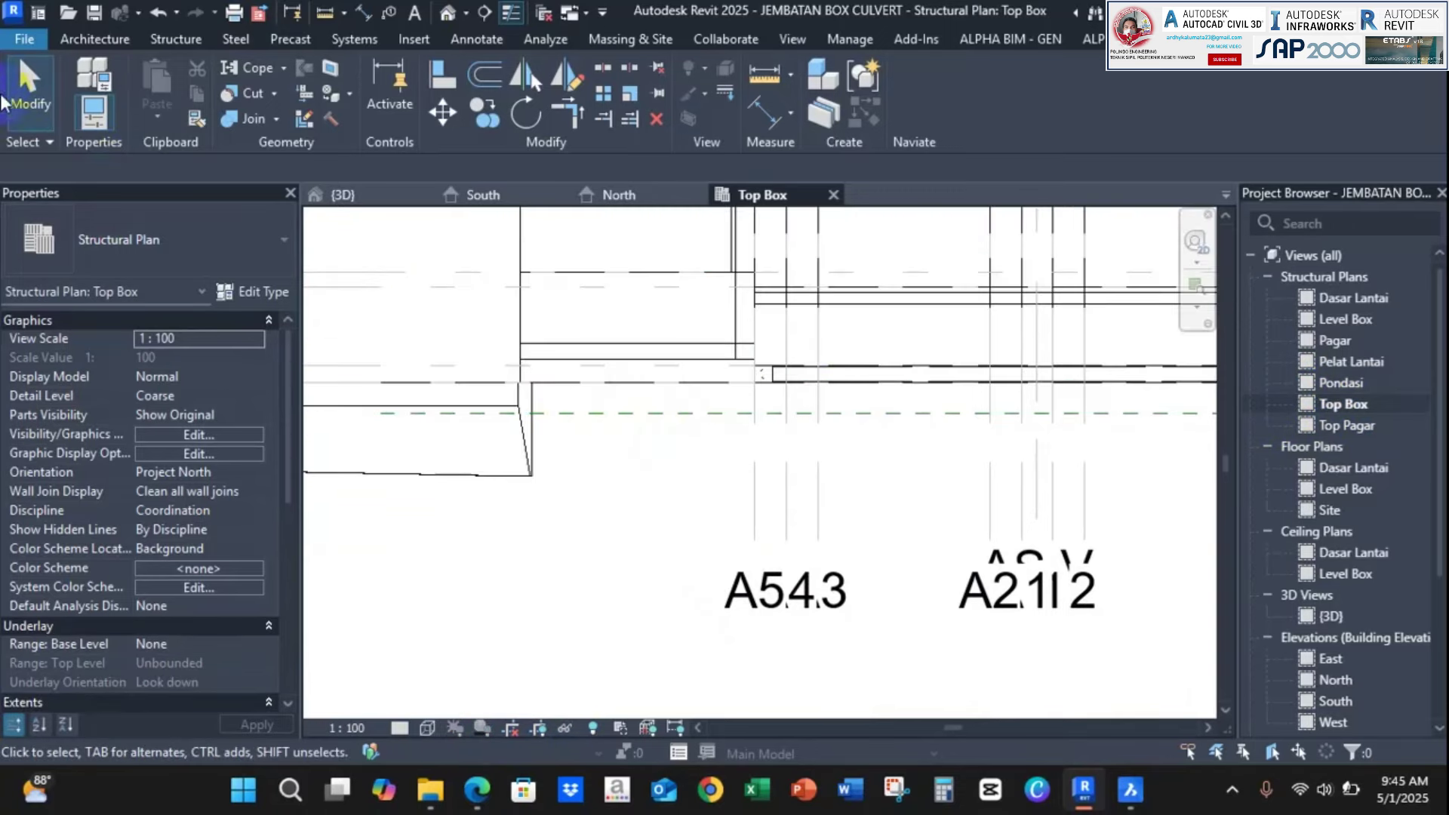
# Create an in-place model in the Generic Models category named "Pas. Batu Oprit 3"
pyautogui.click(174, 41)
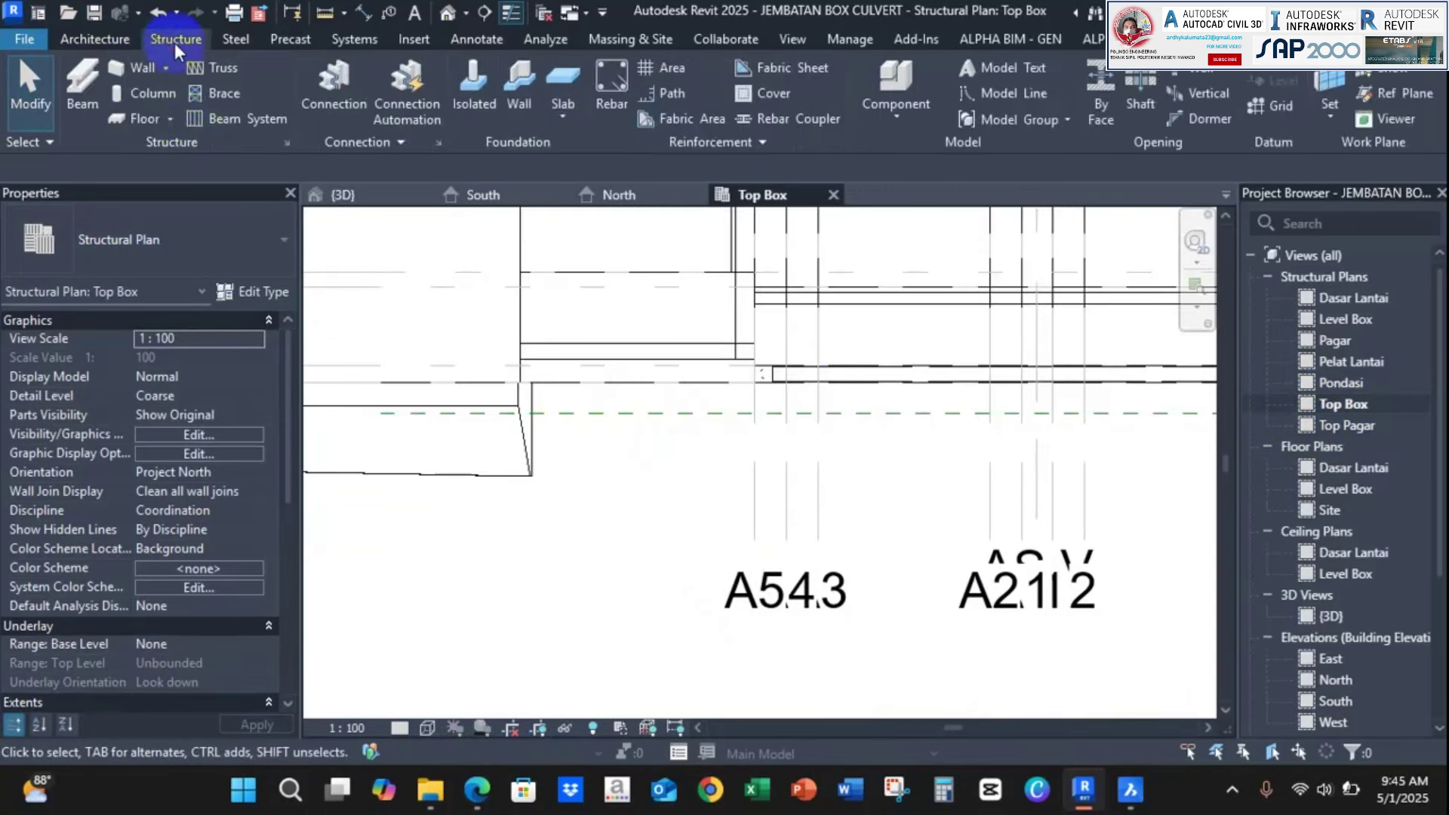
pyautogui.click(898, 121)
pyautogui.click(940, 194)
pyautogui.click(602, 317)
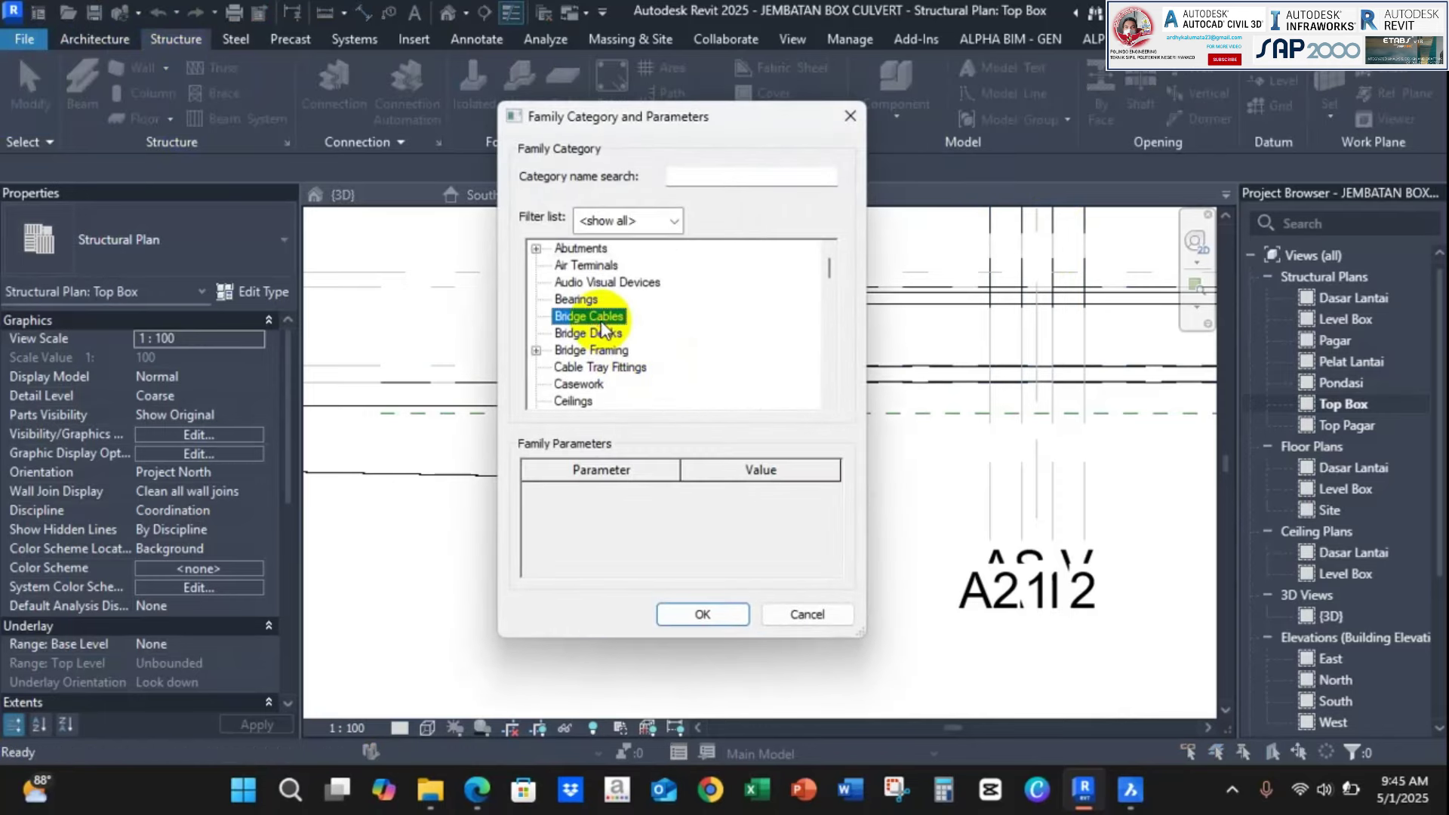
pyautogui.scroll(-6, 601, 326)
pyautogui.click(594, 383)
pyautogui.click(707, 611)
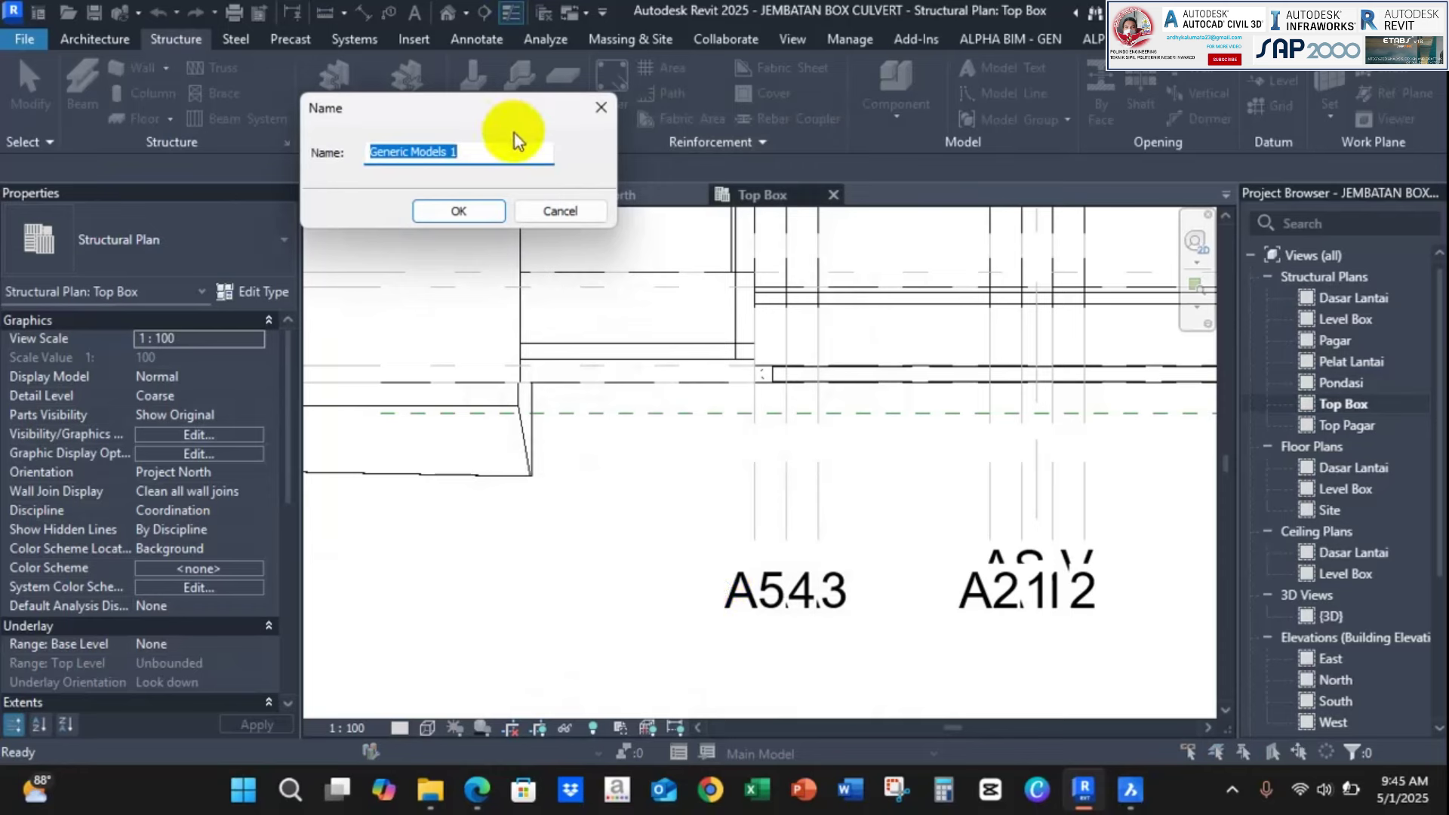
pyautogui.write('Pas')
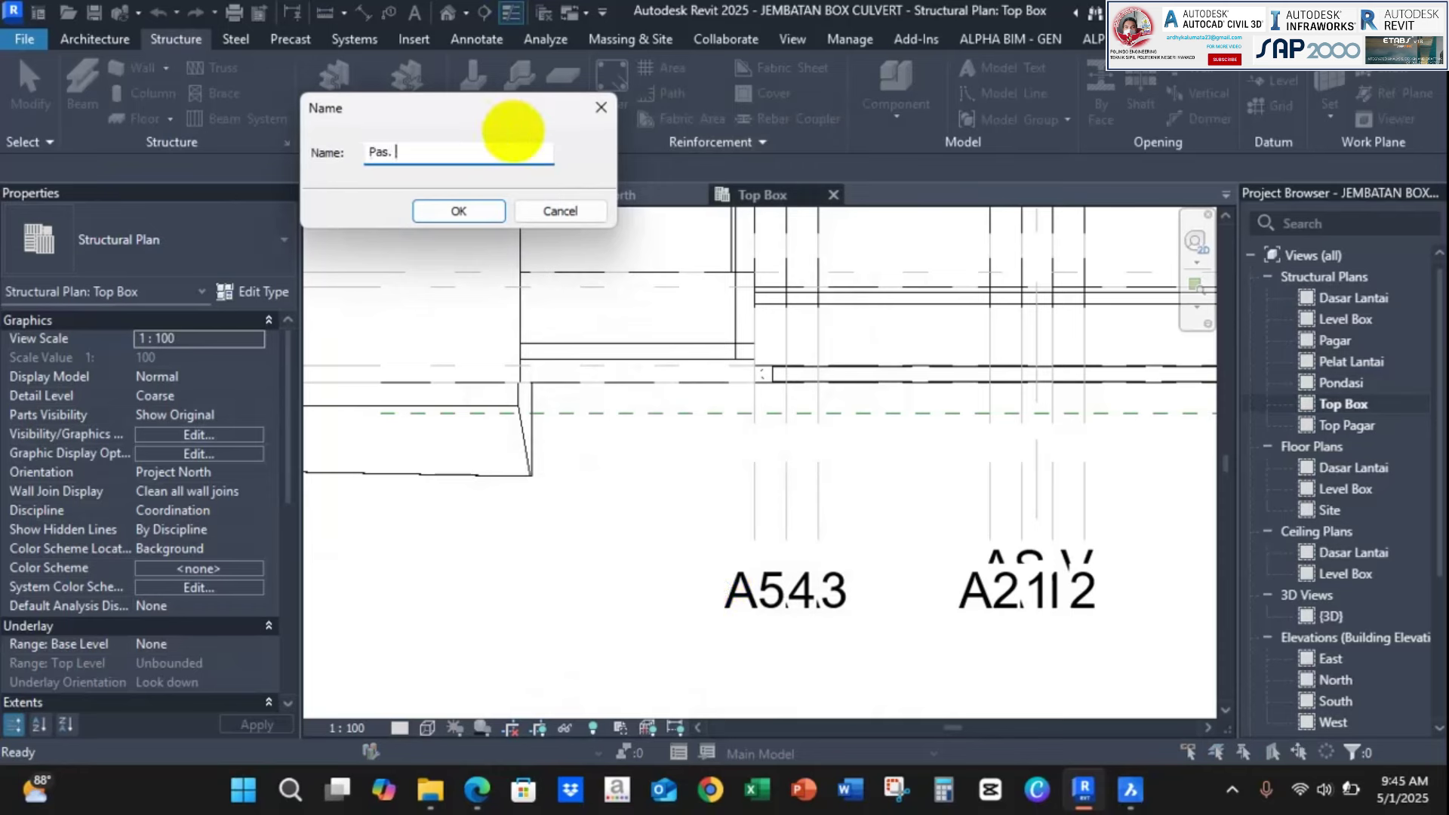
pyautogui.write('. Batu Oprit 3')
pyautogui.press('Return')
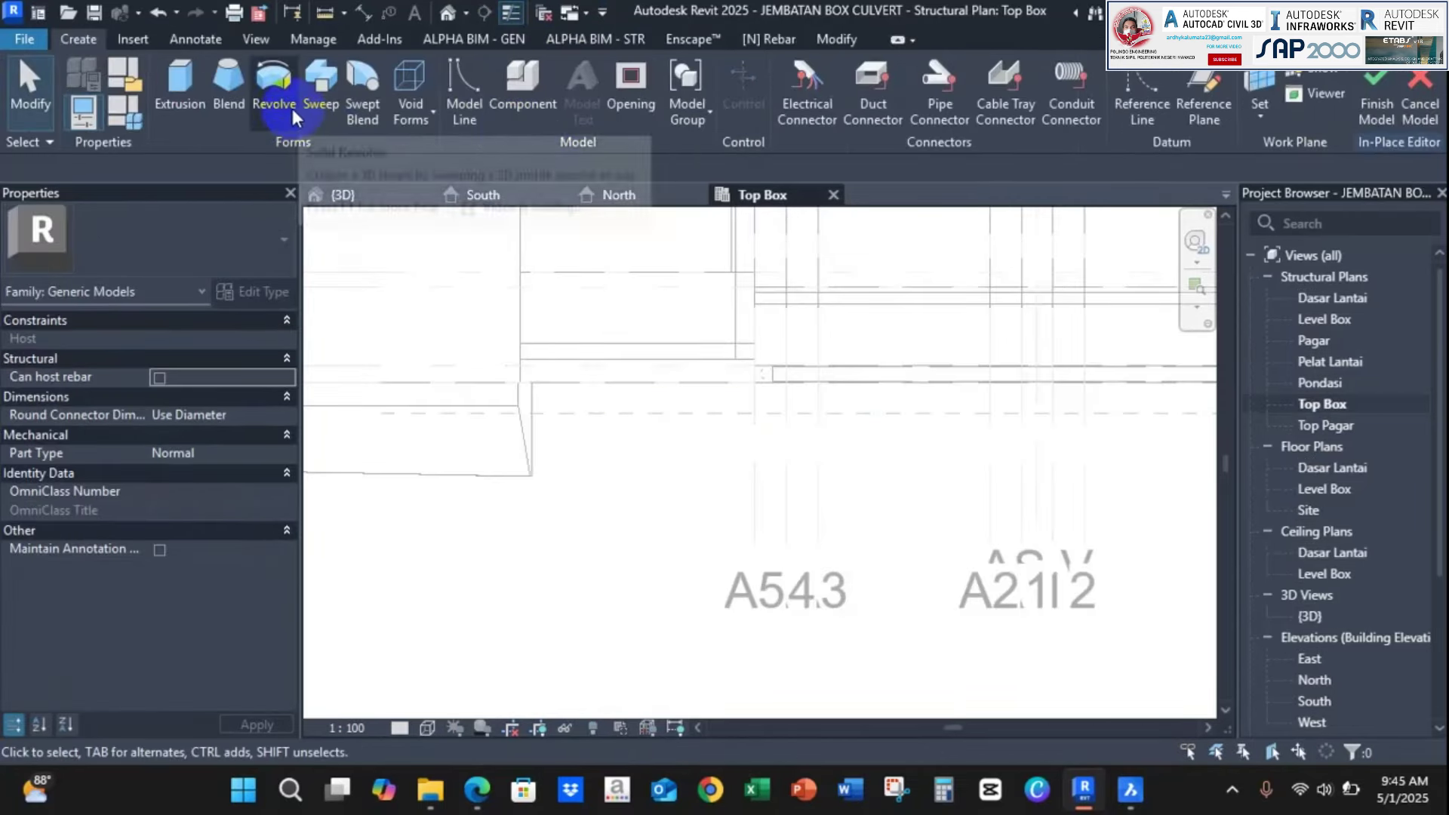
# Start a blend and sketch a base rectangle 0.30 m deep from the masonry's upper corner at the wing wall face
pyautogui.click(230, 82)
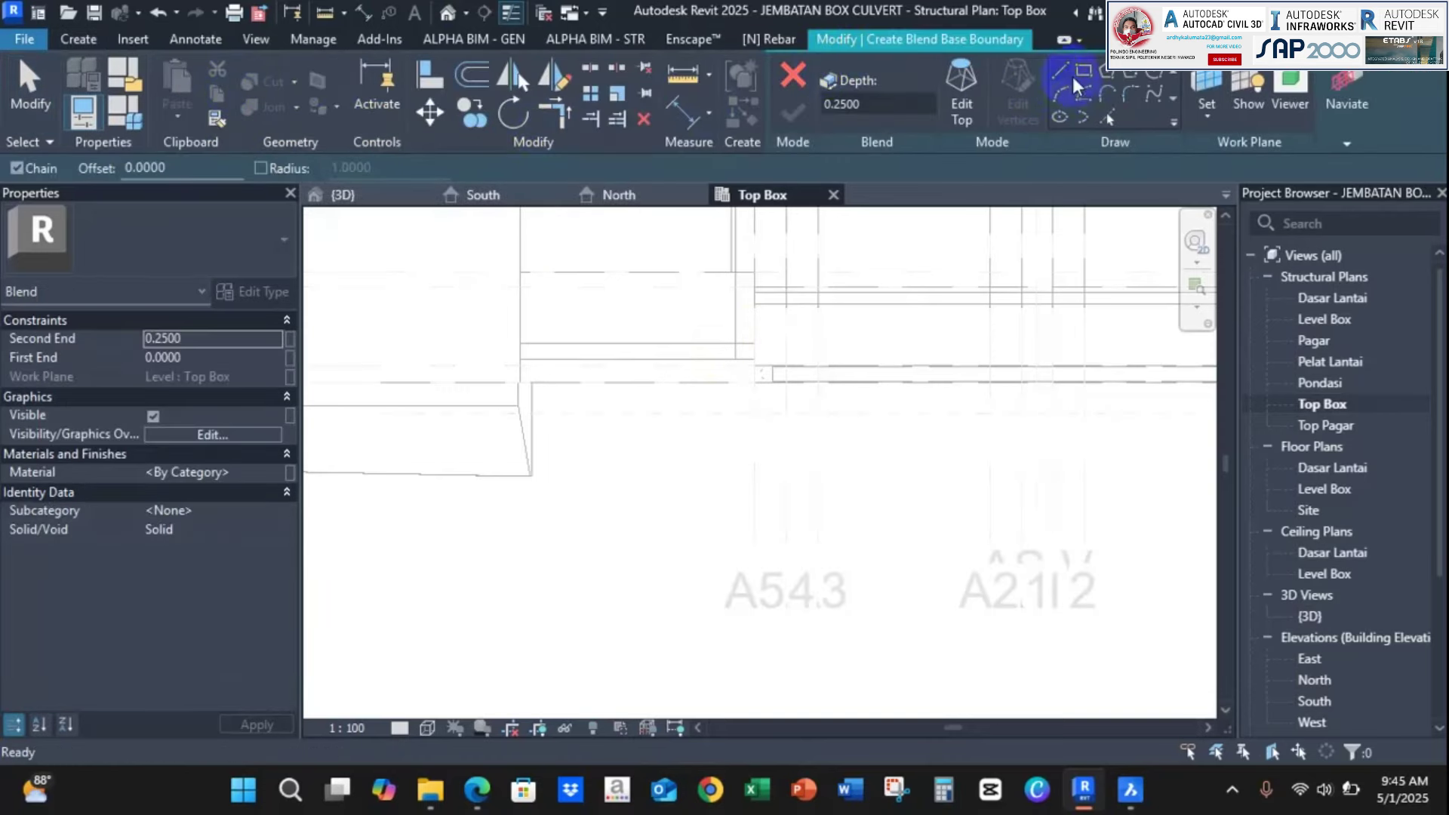
pyautogui.click(1106, 123)
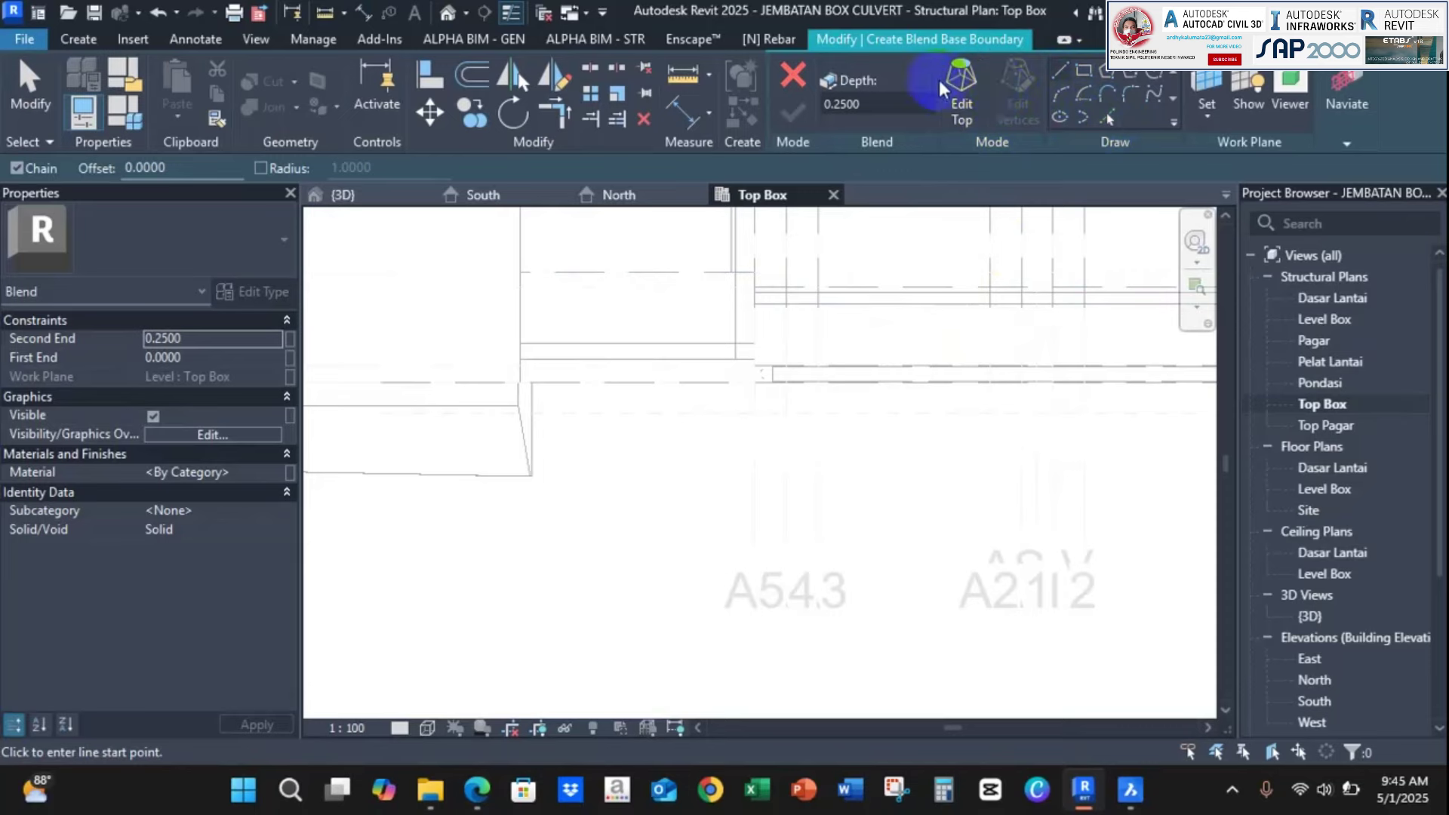
pyautogui.click(956, 95)
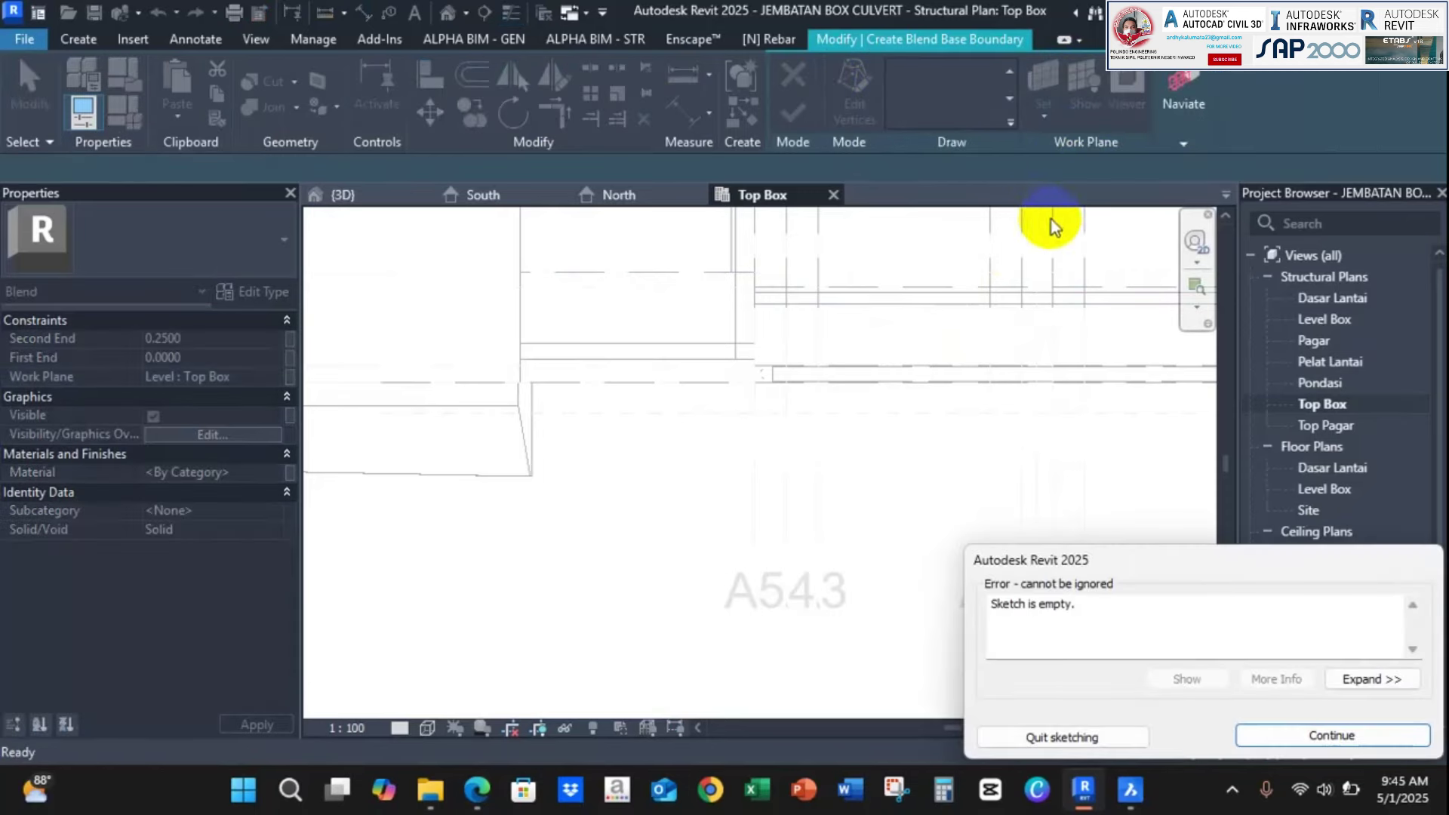
pyautogui.press('Return')
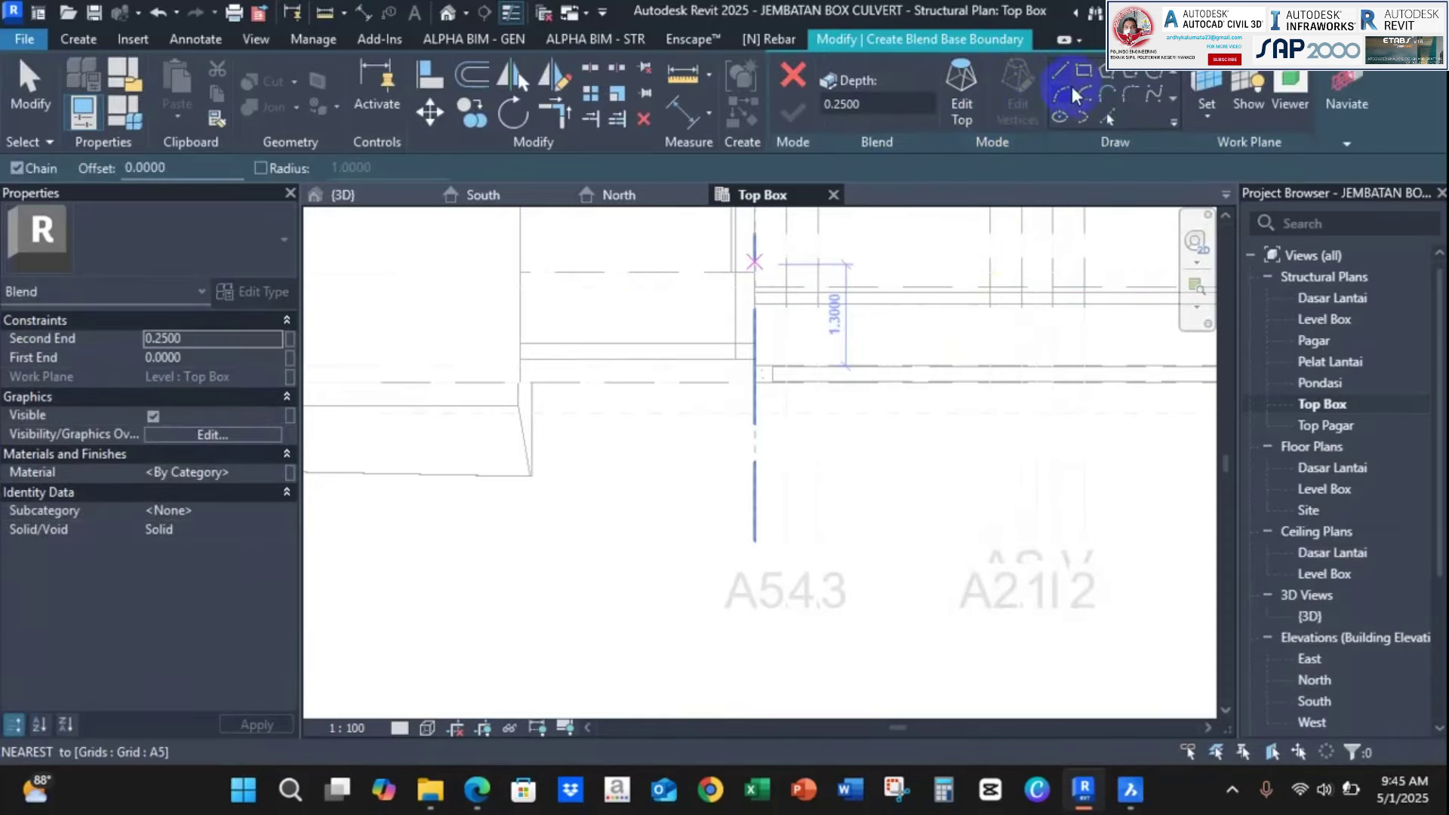
pyautogui.click(1084, 70)
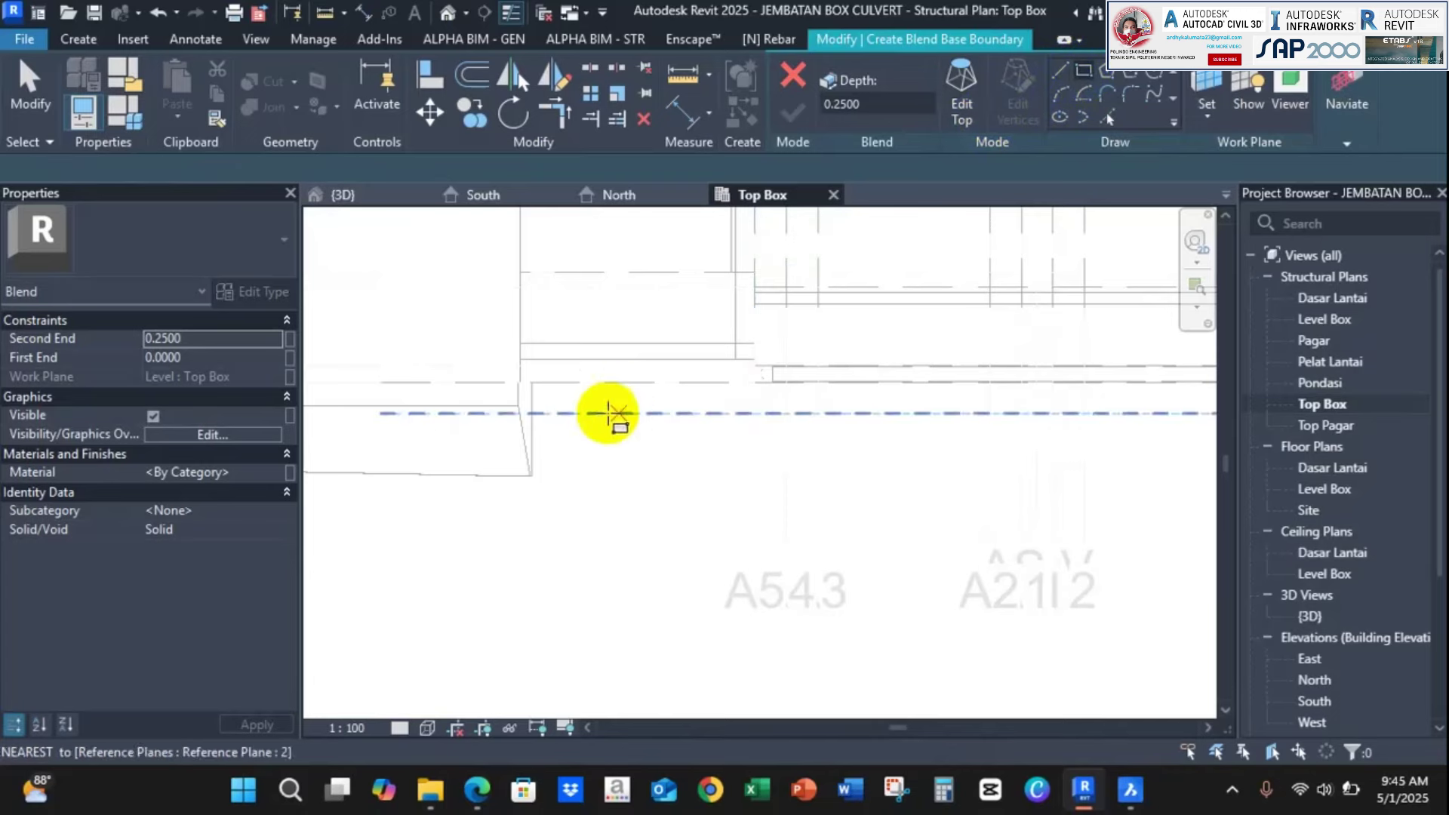
pyautogui.scroll(4, 517, 382)
pyautogui.click(530, 300)
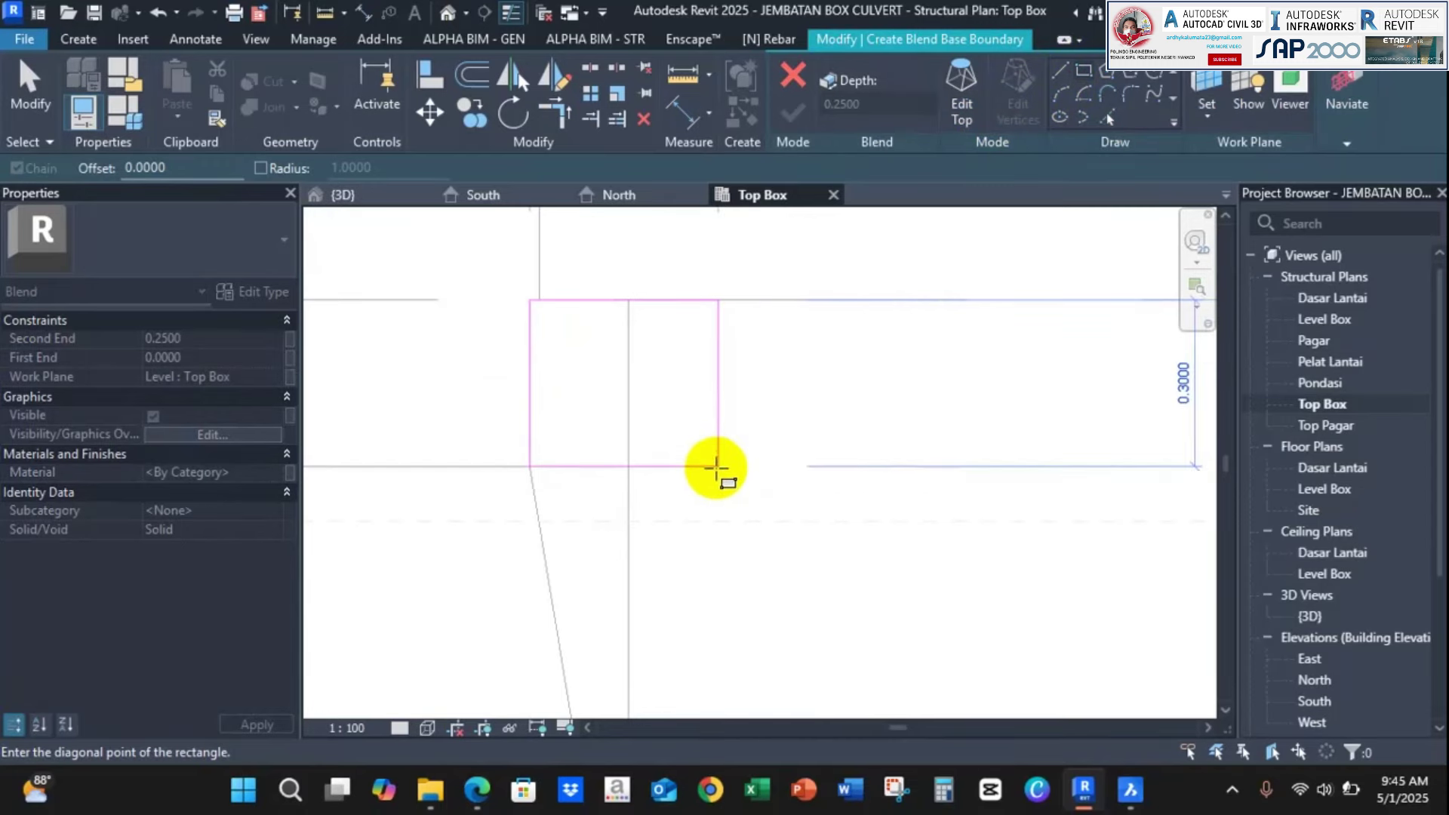
pyautogui.click(751, 466)
pyautogui.press('Escape')
pyautogui.press('Escape')
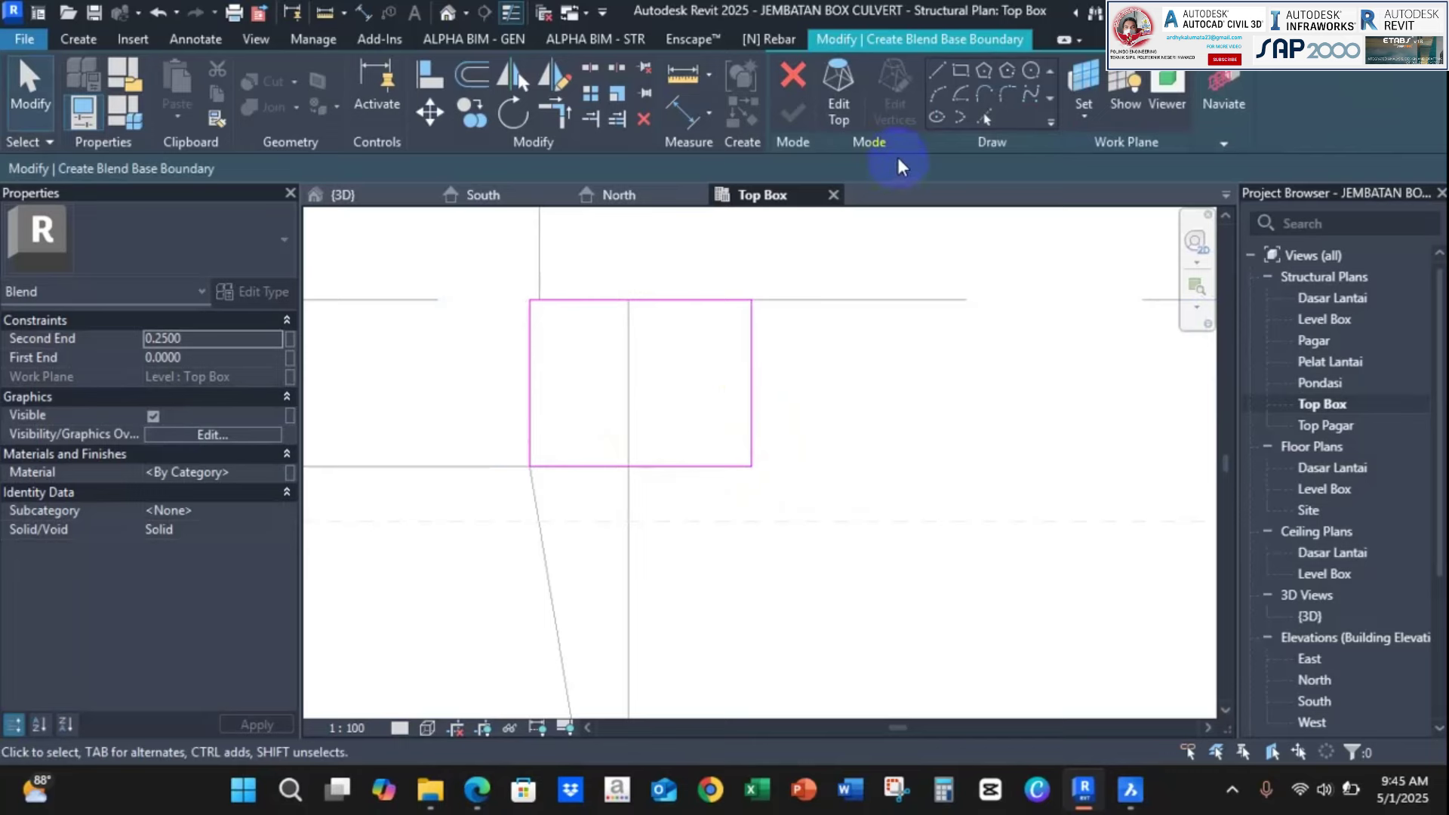
# Draw an arc of about 0.22 m radius from the midpoint of the base rectangle's lower edge to the midpoint of its right edge
pyautogui.click(936, 102)
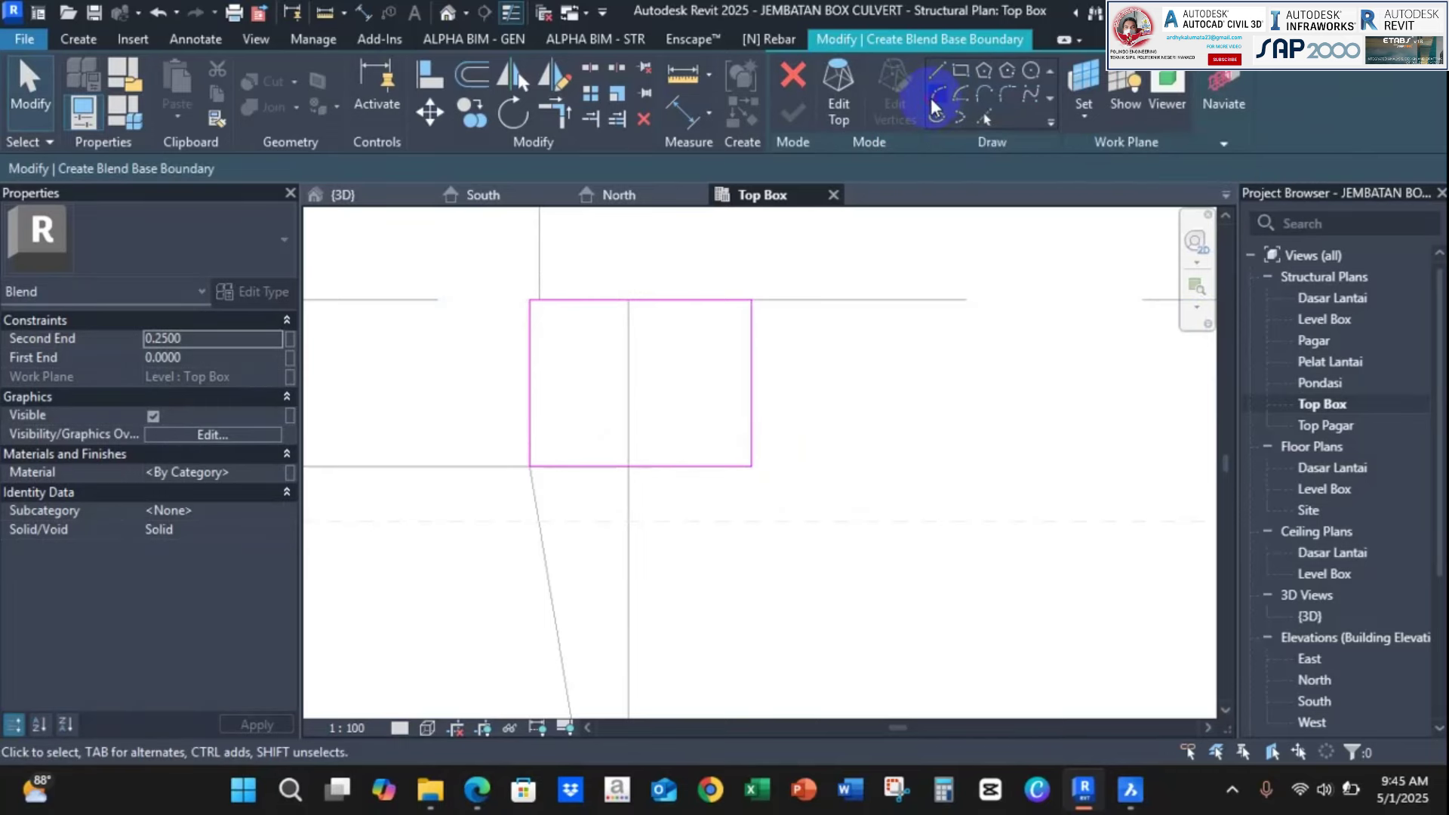
pyautogui.click(644, 466)
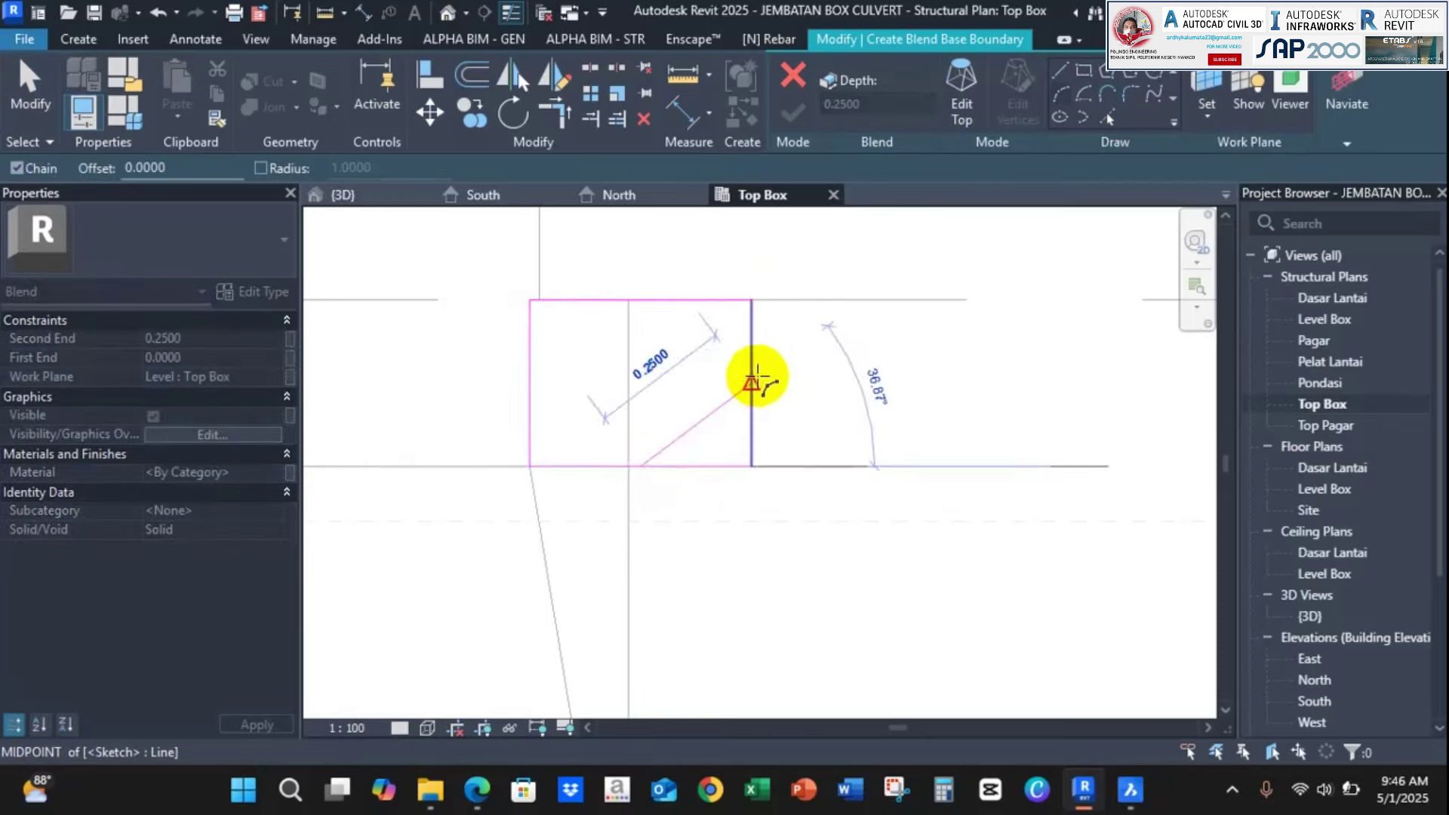
pyautogui.click(752, 383)
pyautogui.scroll(1, 716, 438)
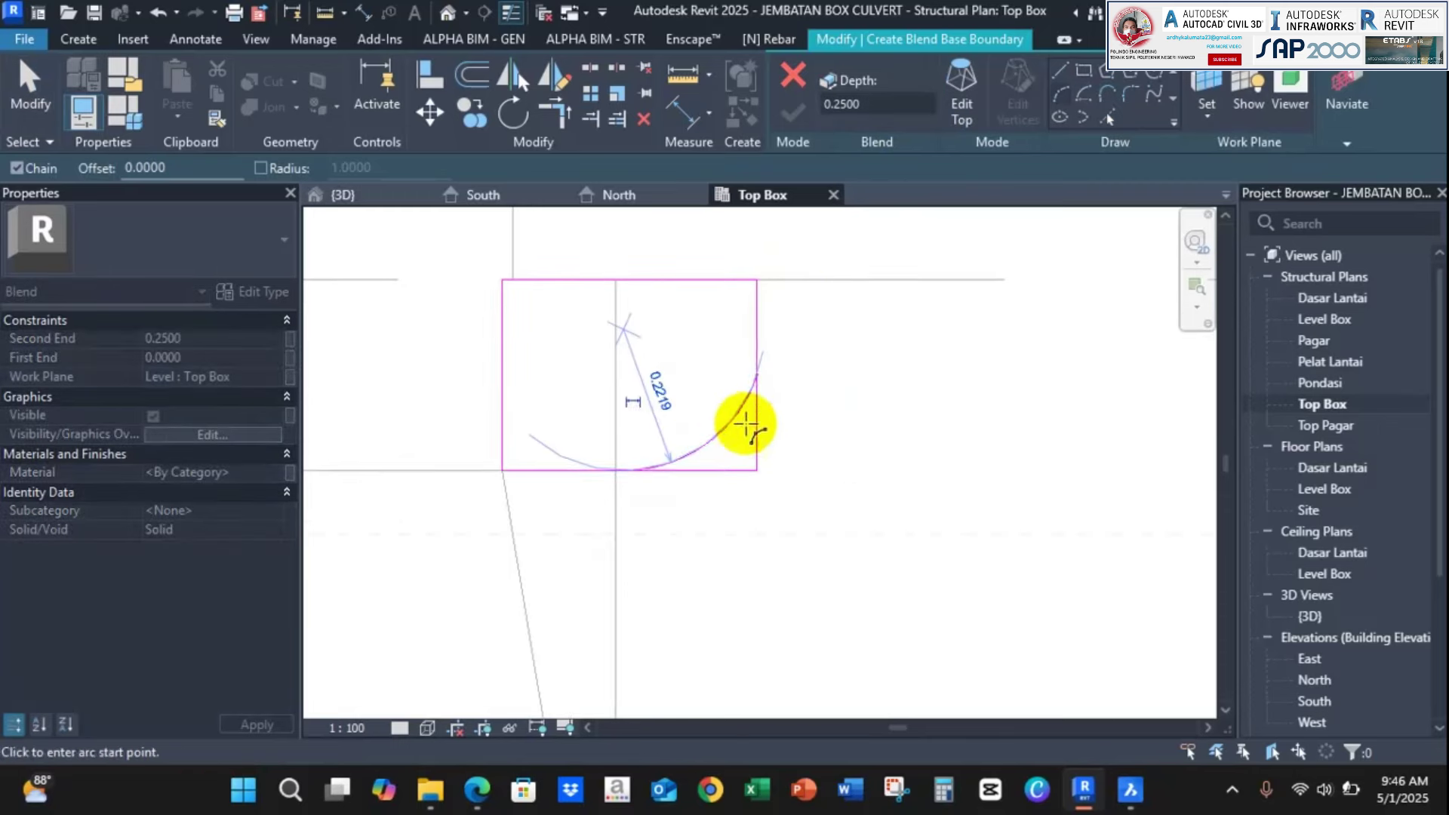
pyautogui.click(754, 386)
pyautogui.press('Escape')
# Trim the base rectangle's lower and right edges to the arc so its square corner is removed
pyautogui.click(553, 115)
pyautogui.click(752, 326)
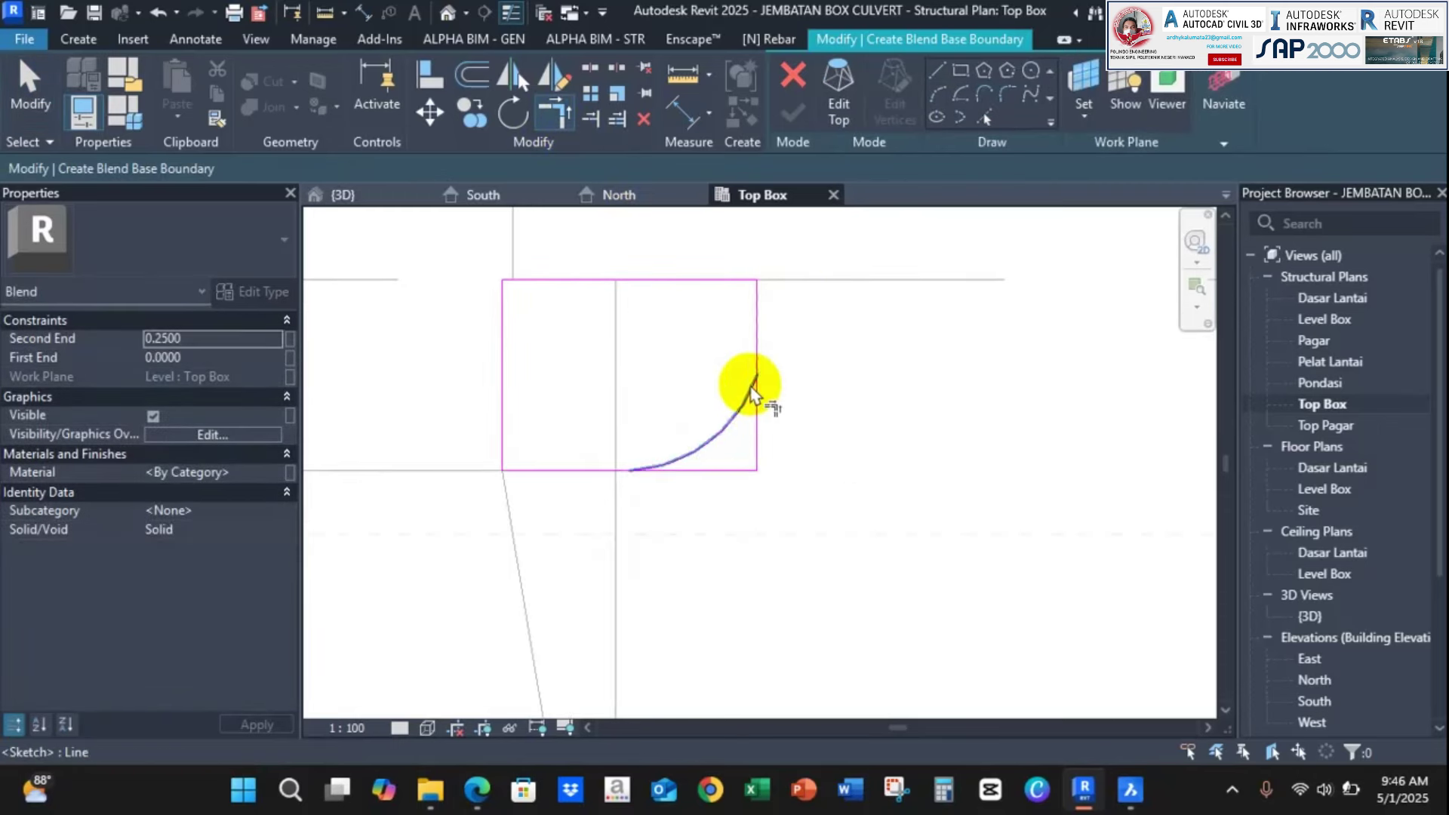
pyautogui.click(720, 425)
pyautogui.click(566, 471)
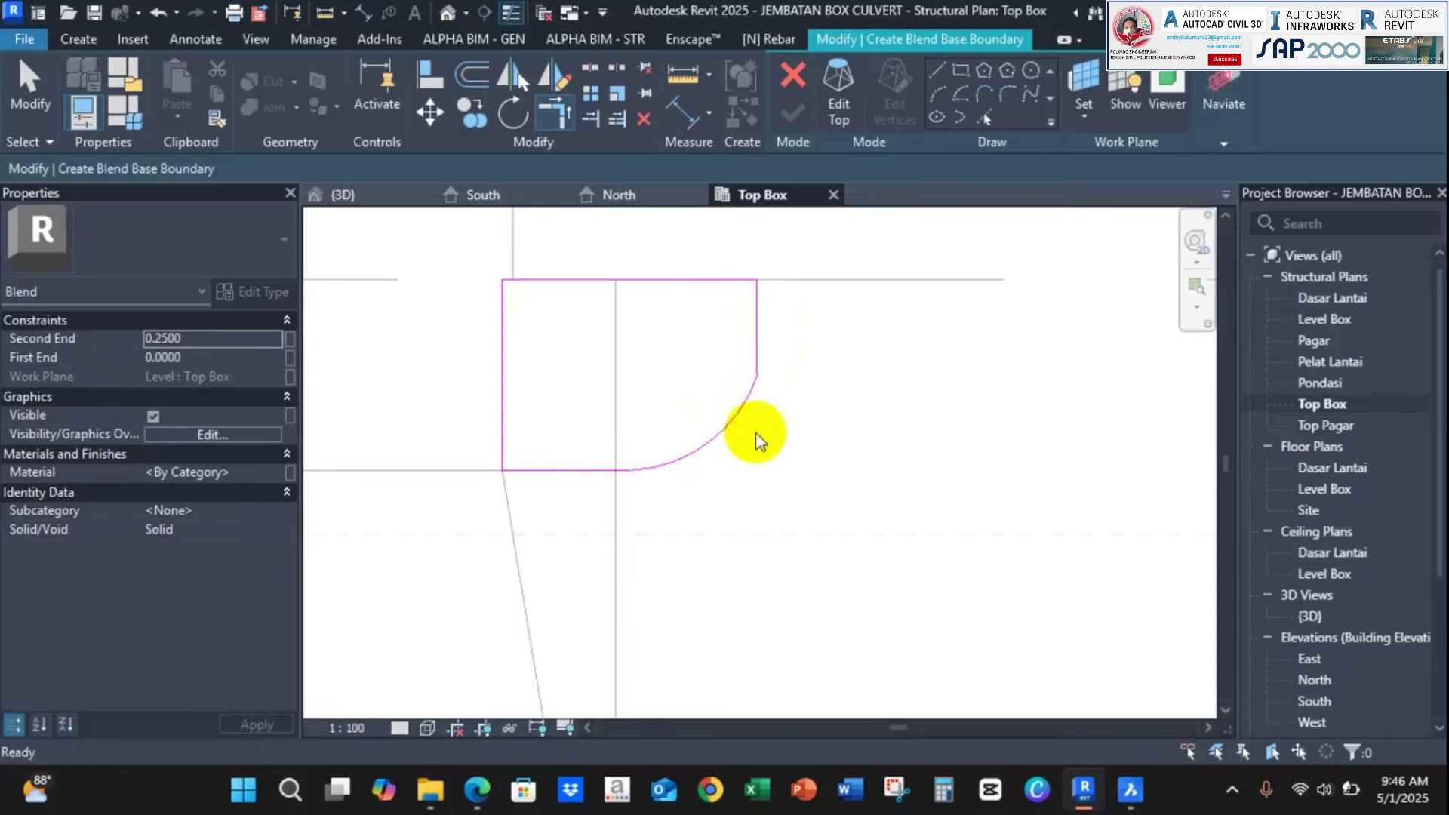
# Switch to the blend's top boundary and sketch a rectangle 1.20 m deep from the same masonry corner along the wing wall
pyautogui.scroll(-4, 830, 430)
pyautogui.click(839, 103)
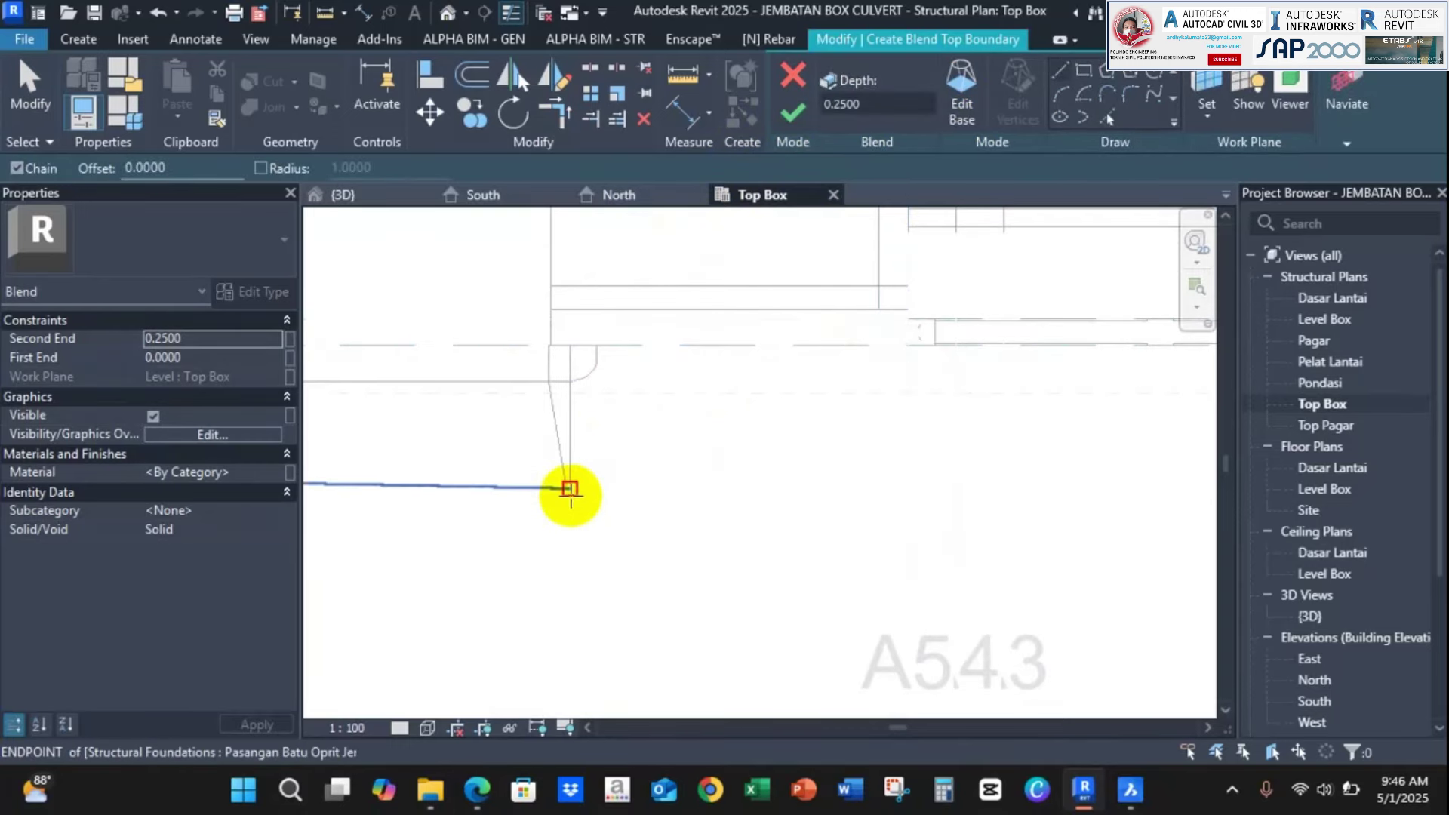
pyautogui.scroll(-1, 865, 487)
pyautogui.moveTo(865, 486); pyautogui.dragTo(765, 484, button='middle')
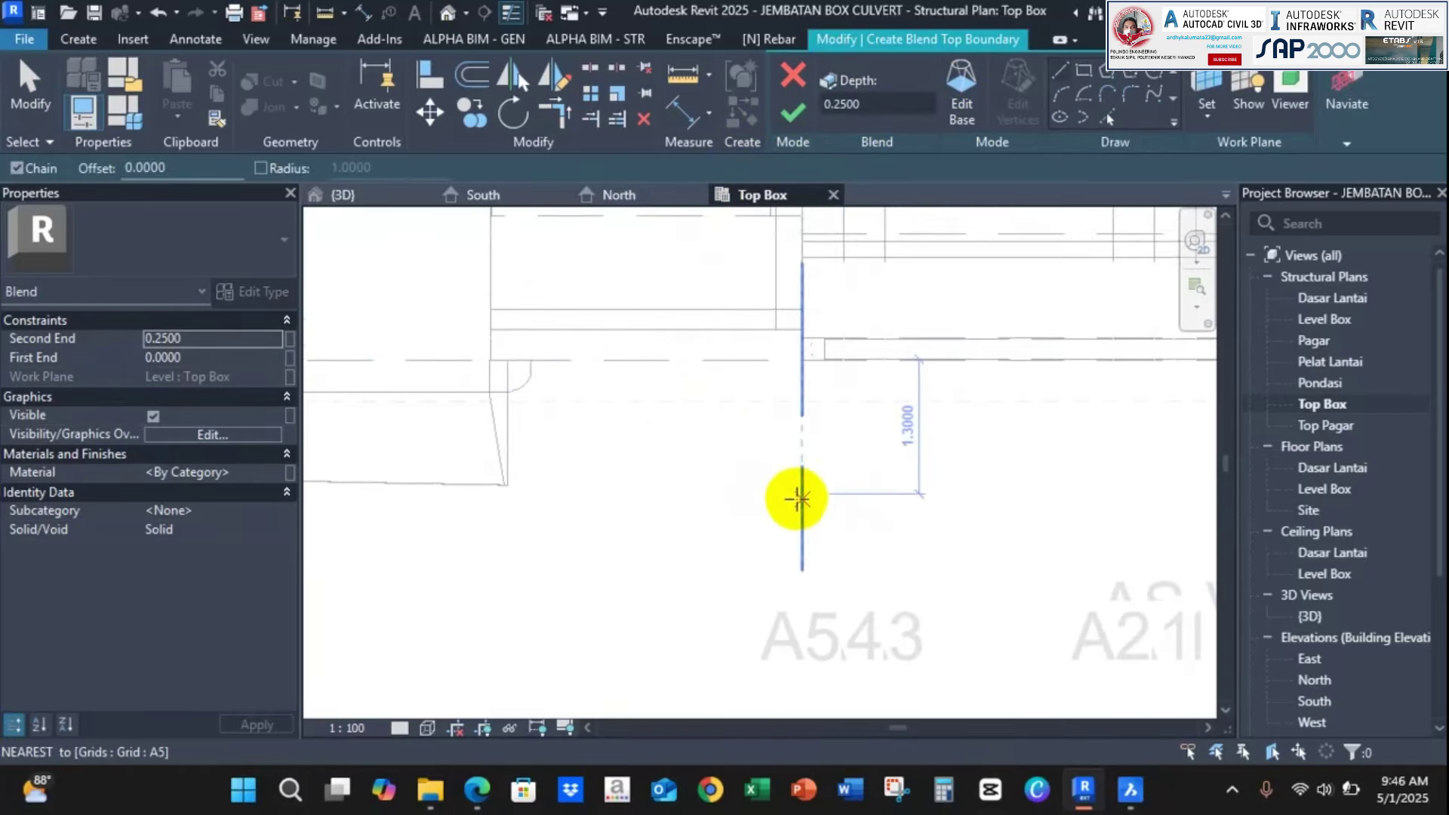
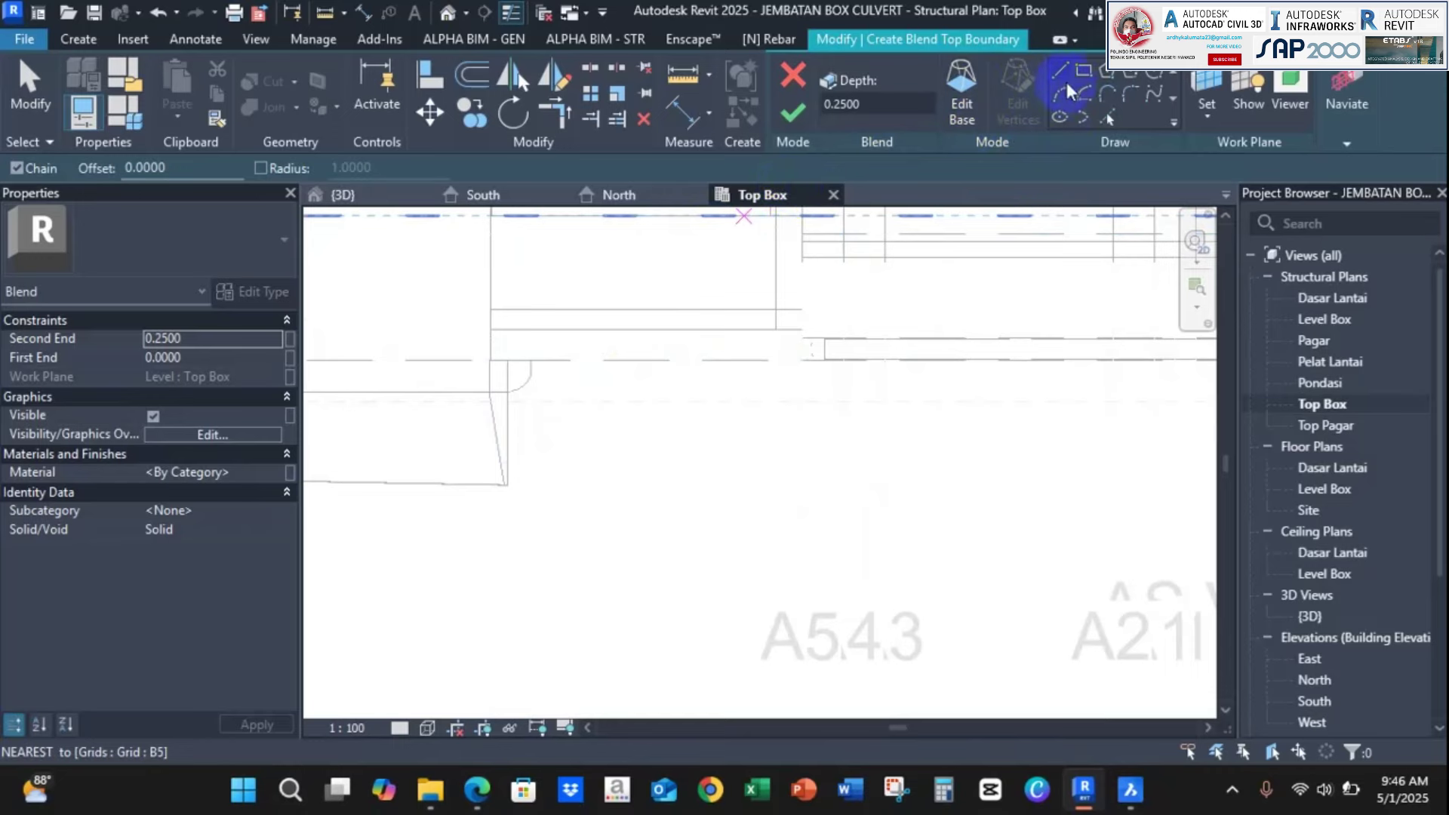
pyautogui.click(1084, 72)
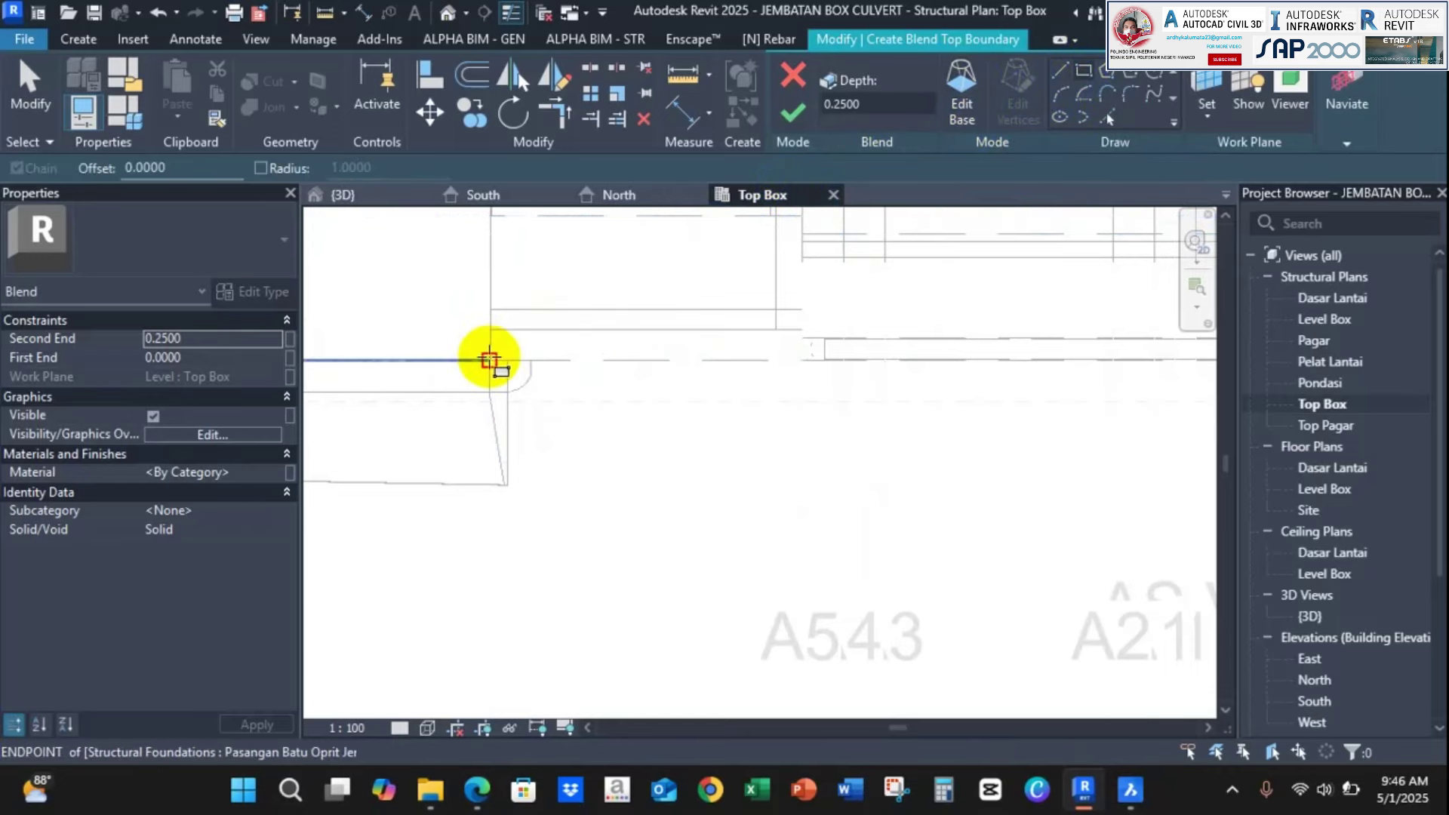
pyautogui.scroll(2, 487, 362)
pyautogui.click(486, 344)
pyautogui.scroll(-2, 581, 385)
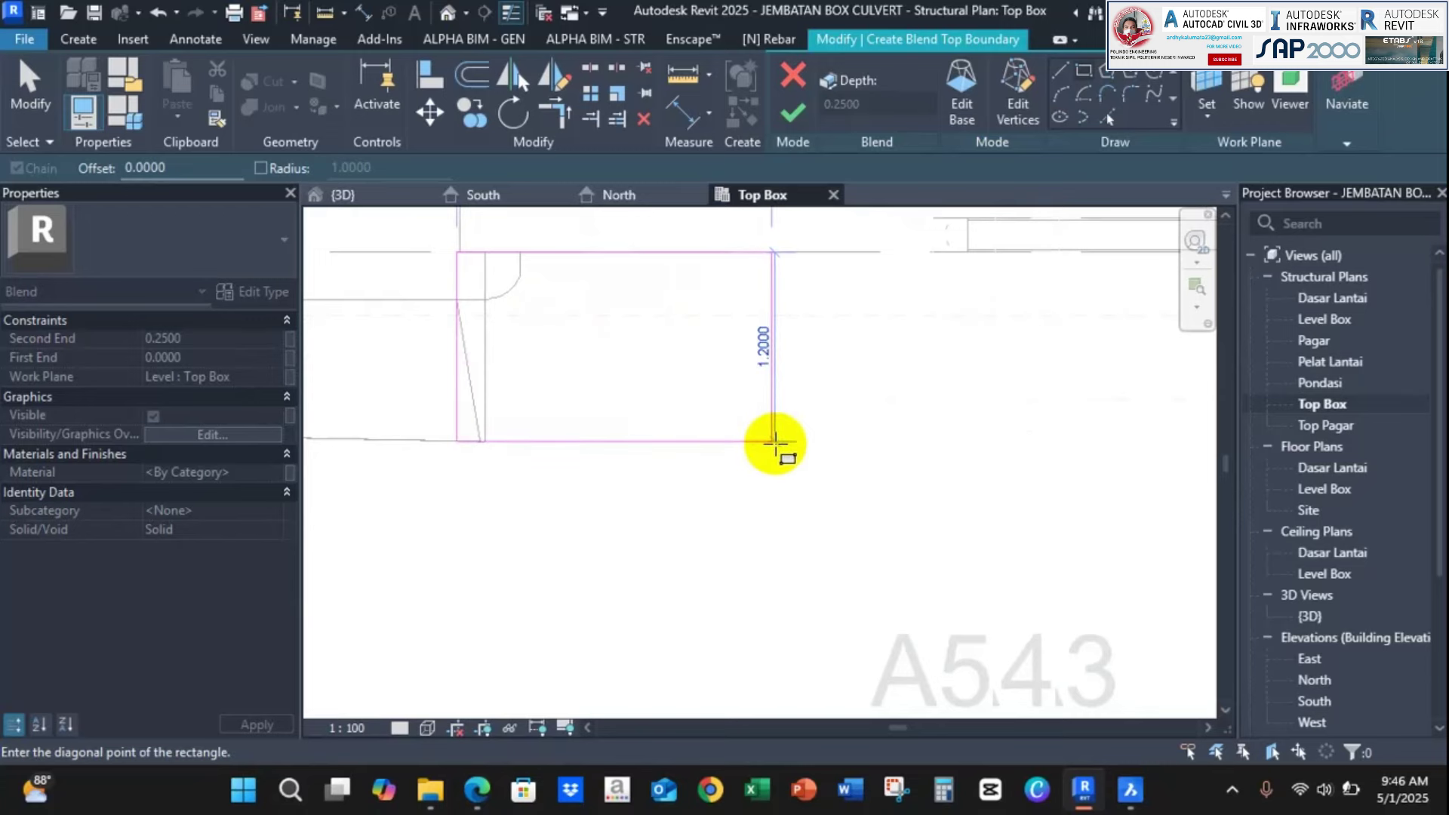
pyautogui.click(783, 442)
pyautogui.scroll(-2, 847, 414)
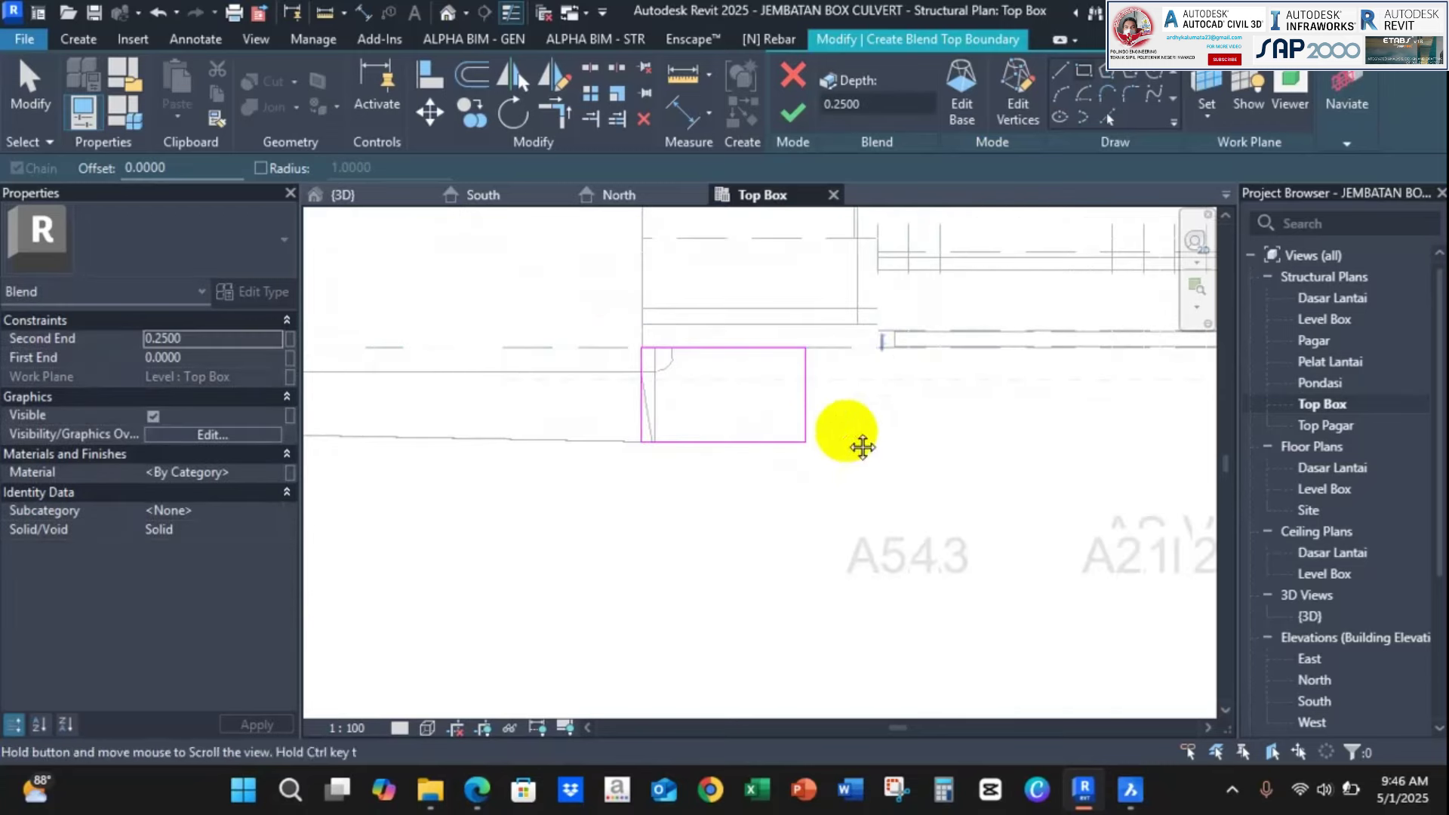
# Draw an arc of about 1.19 m radius on the top boundary, from the rectangle's lower edge midpoint to its right edge midpoint
pyautogui.click(1065, 95)
pyautogui.scroll(1, 695, 439)
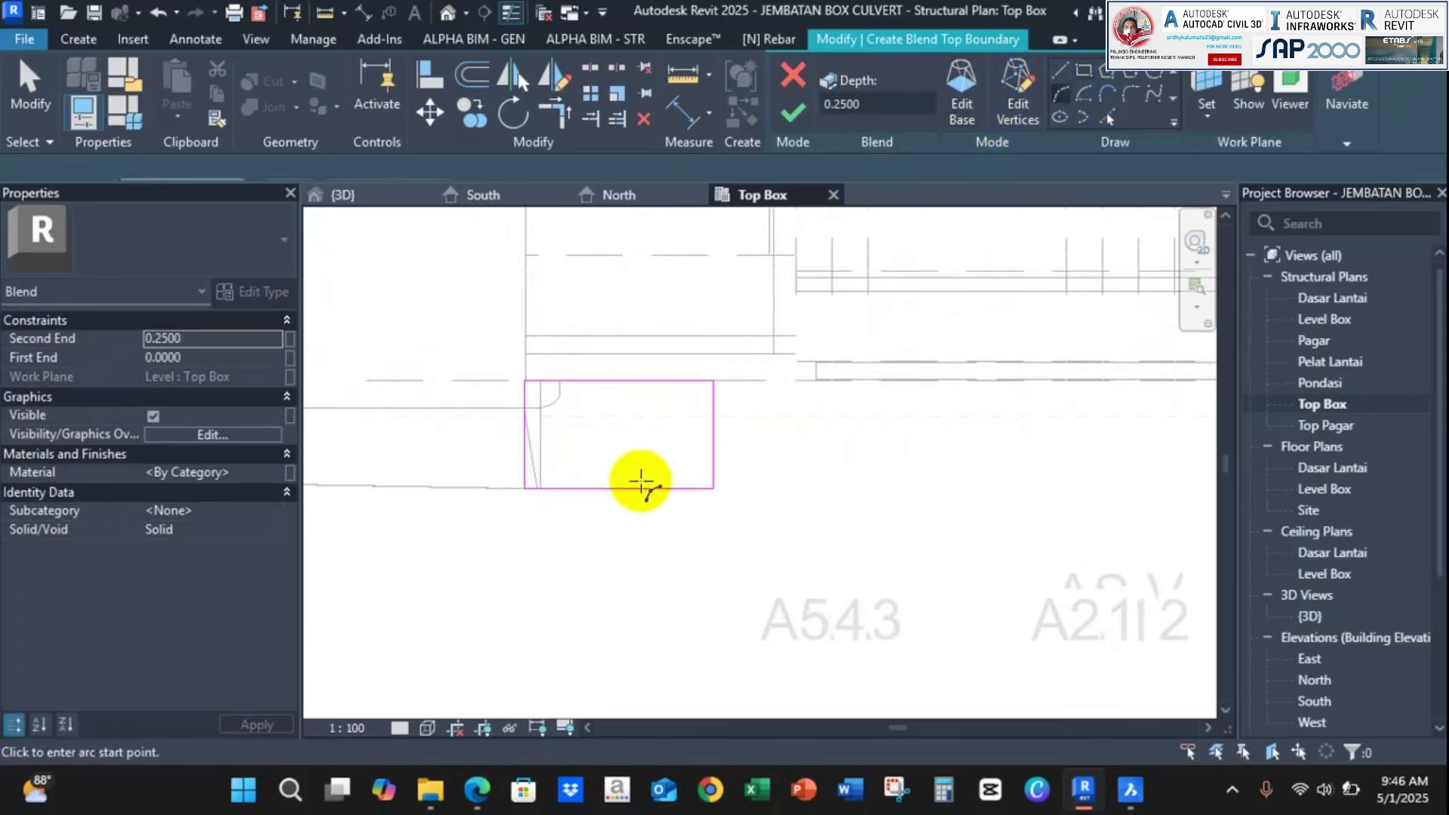
pyautogui.click(627, 487)
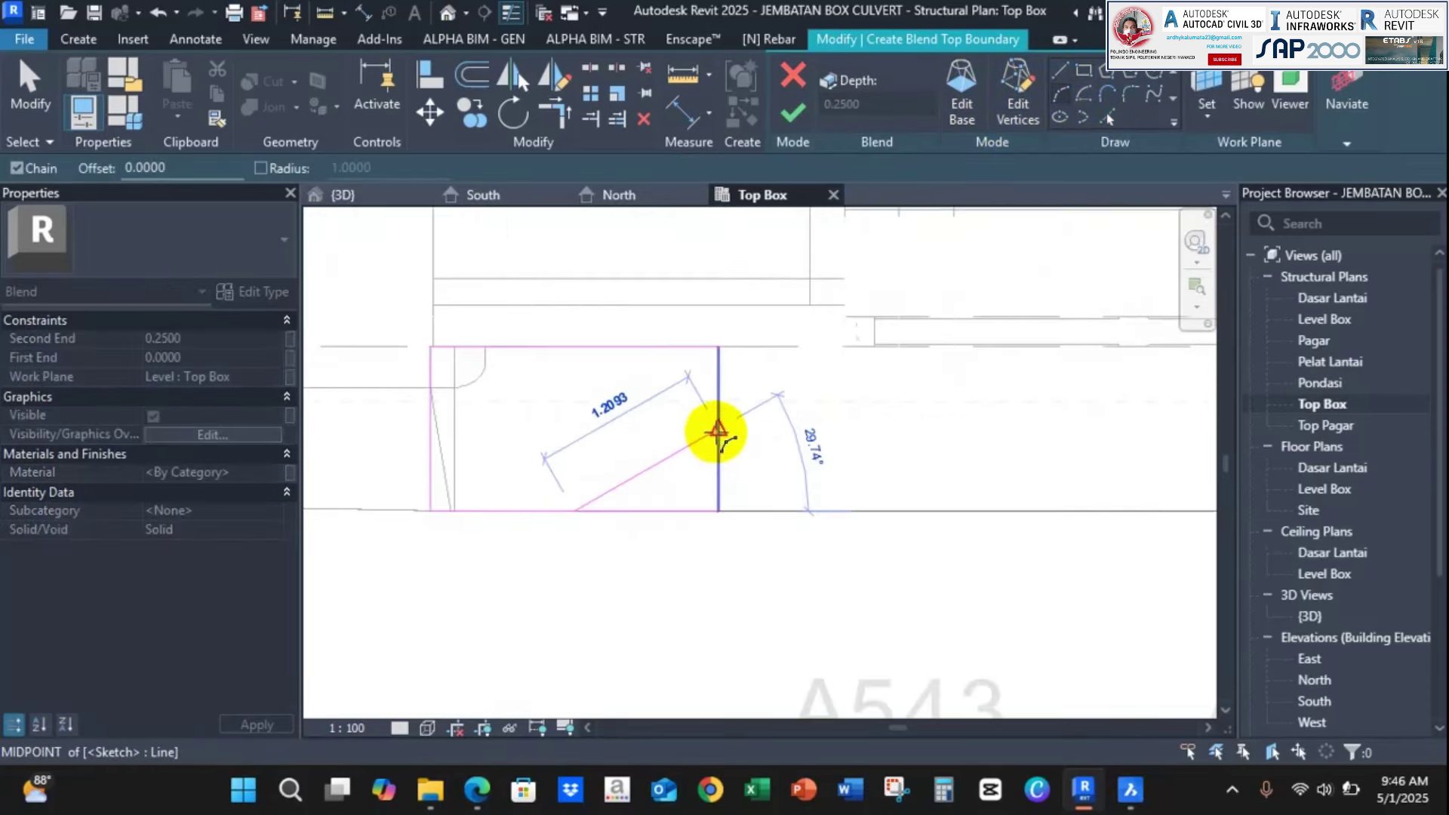
pyautogui.click(714, 434)
pyautogui.scroll(2, 686, 481)
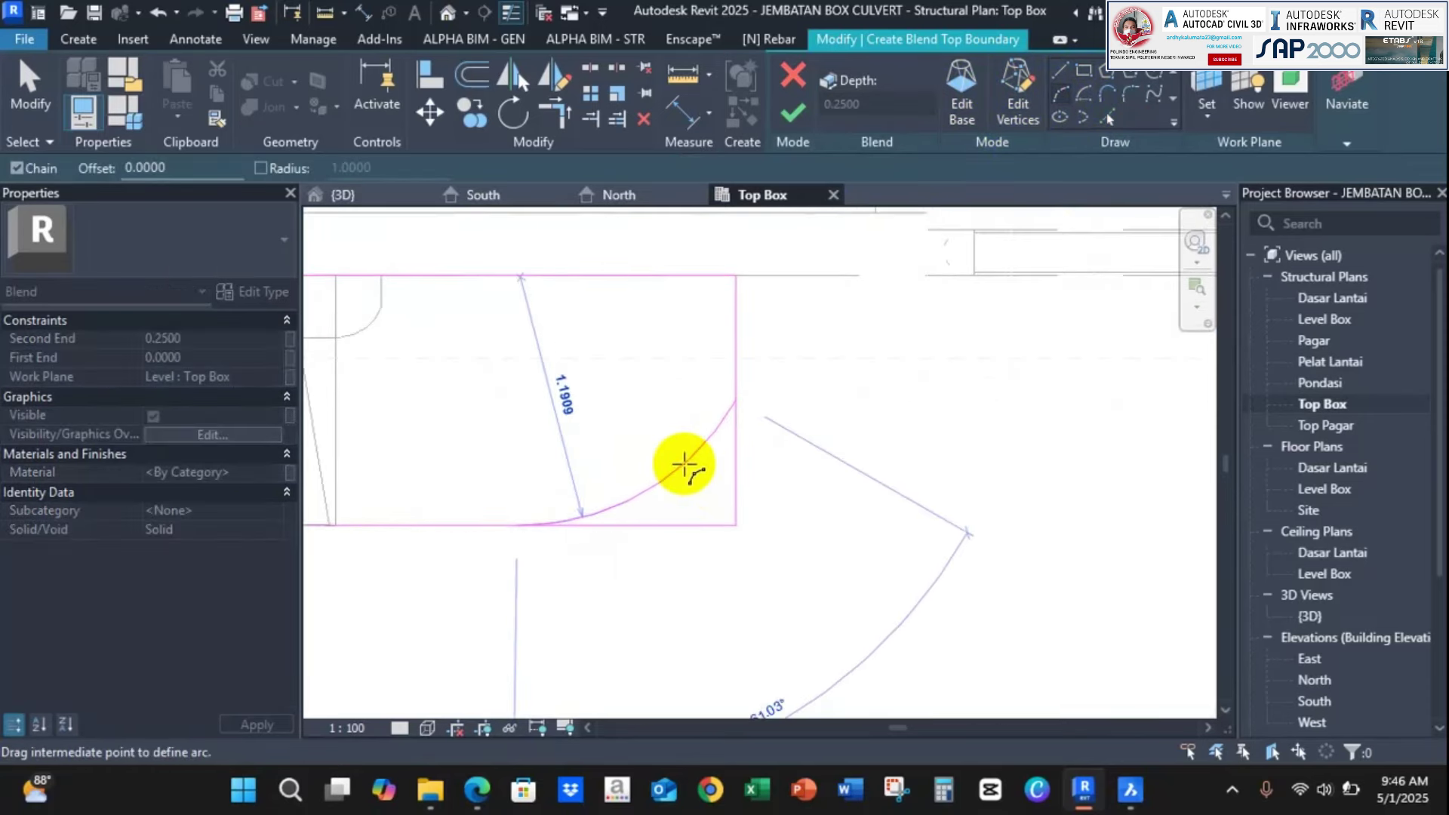
pyautogui.click(738, 447)
pyautogui.press('Escape')
pyautogui.press('Escape')
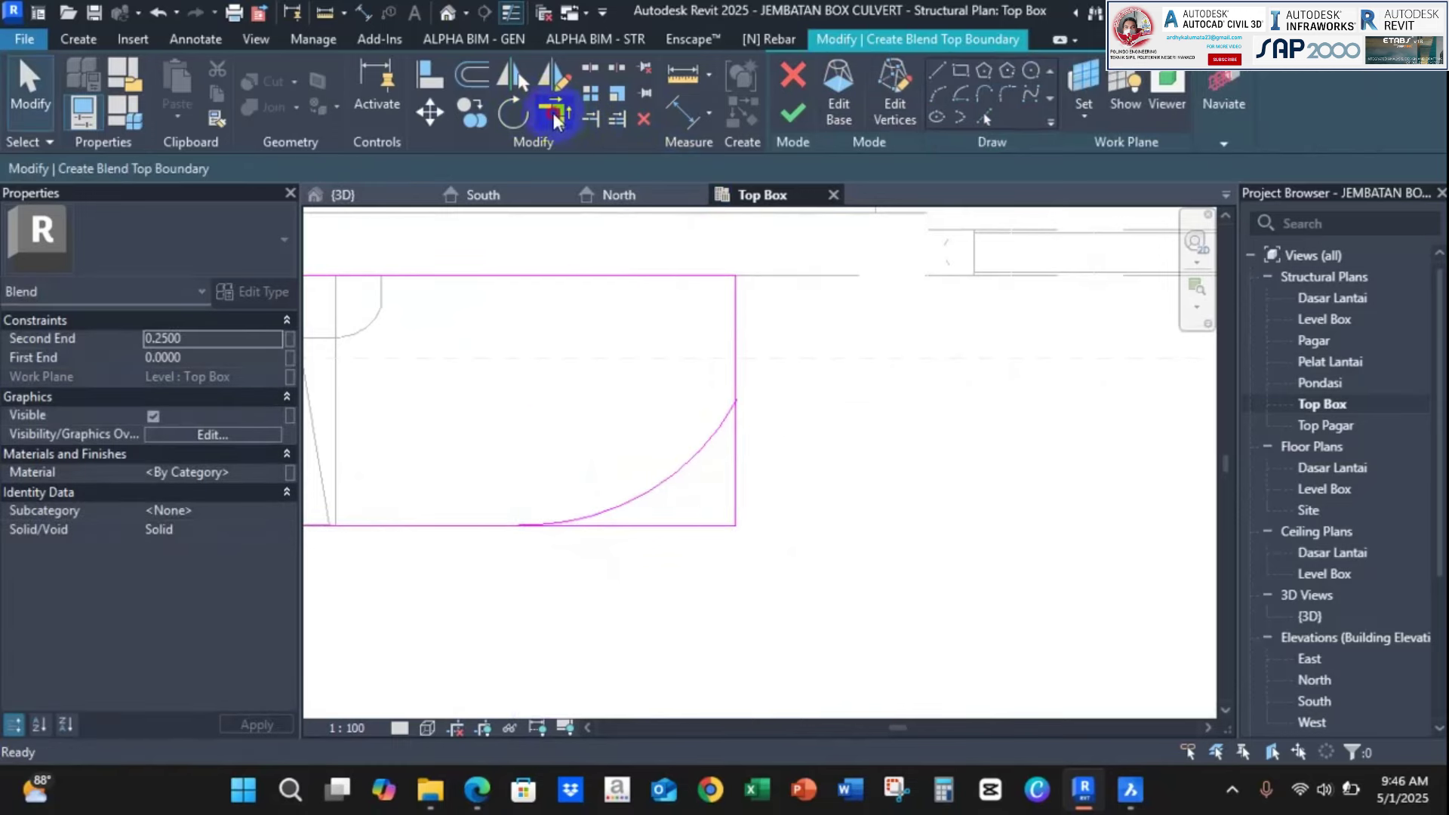
# Trim the top rectangle's lower and right edges to the arc and finish the blend
pyautogui.click(733, 337)
pyautogui.click(716, 421)
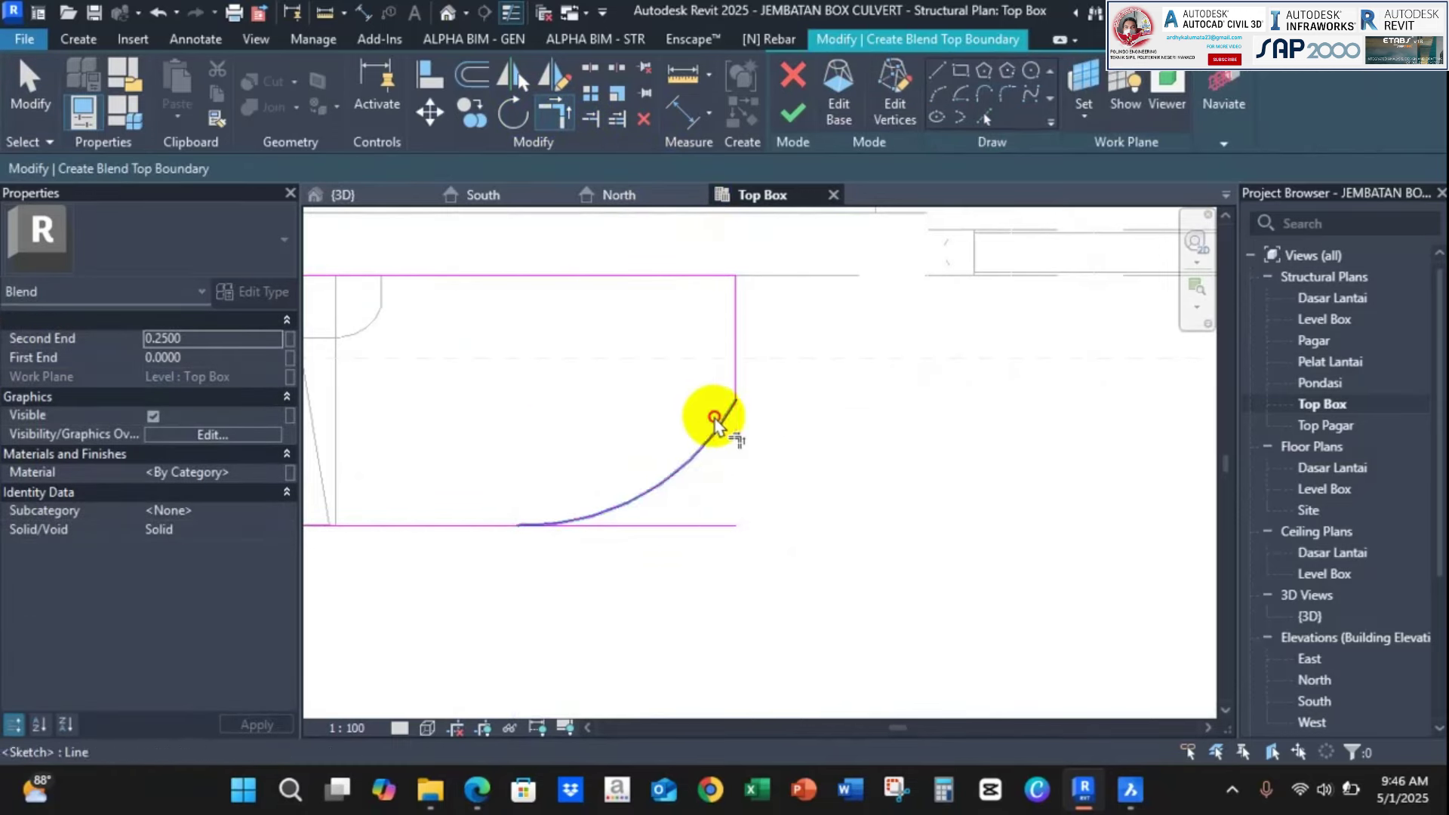
pyautogui.click(568, 523)
pyautogui.click(462, 523)
pyautogui.scroll(-3, 638, 506)
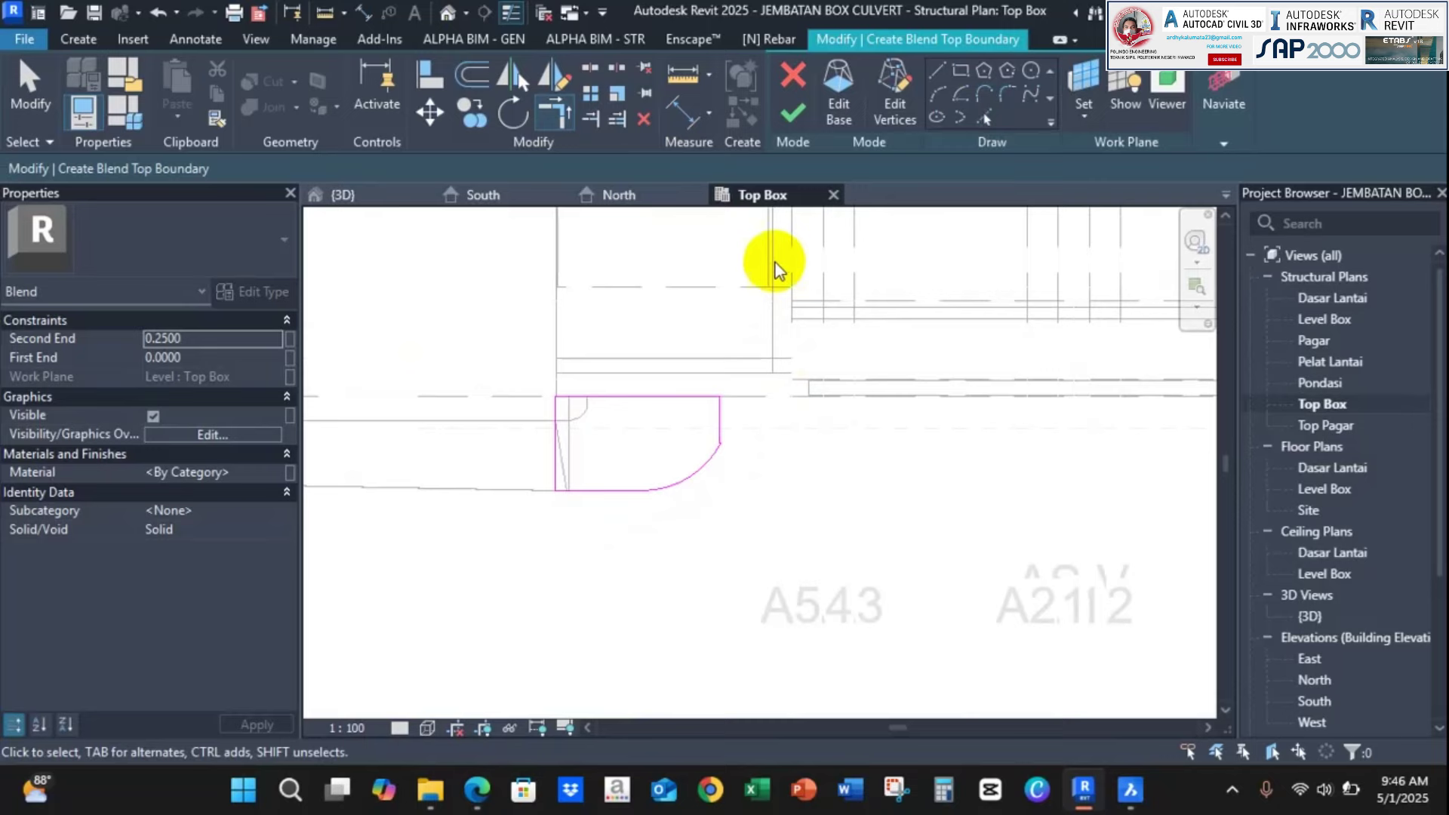
pyautogui.click(792, 113)
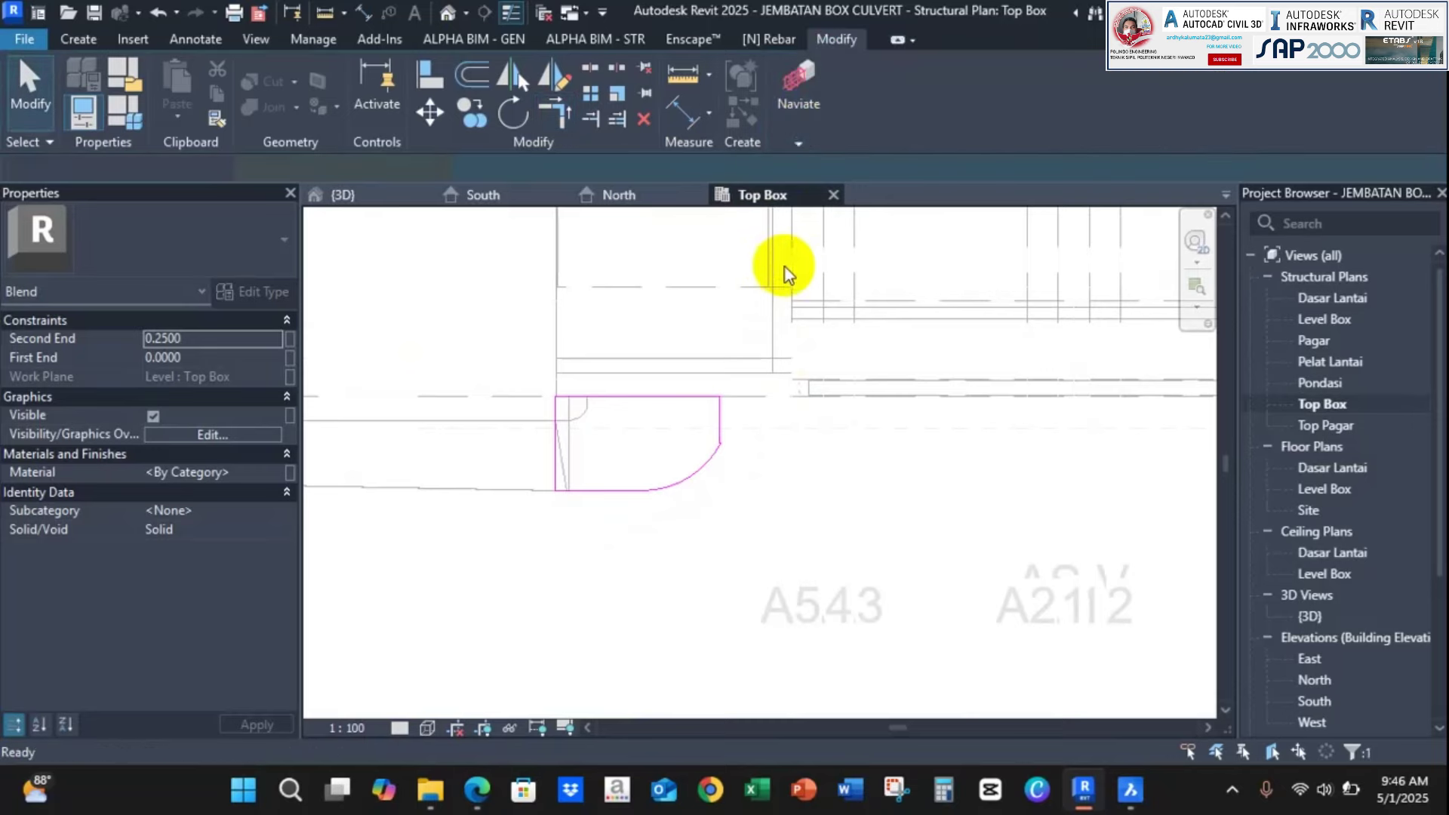
# In the 3D view, stretch the blend's second end down to the top of the lower block, to about -4.00 m
pyautogui.click(407, 200)
pyautogui.scroll(4, 576, 382)
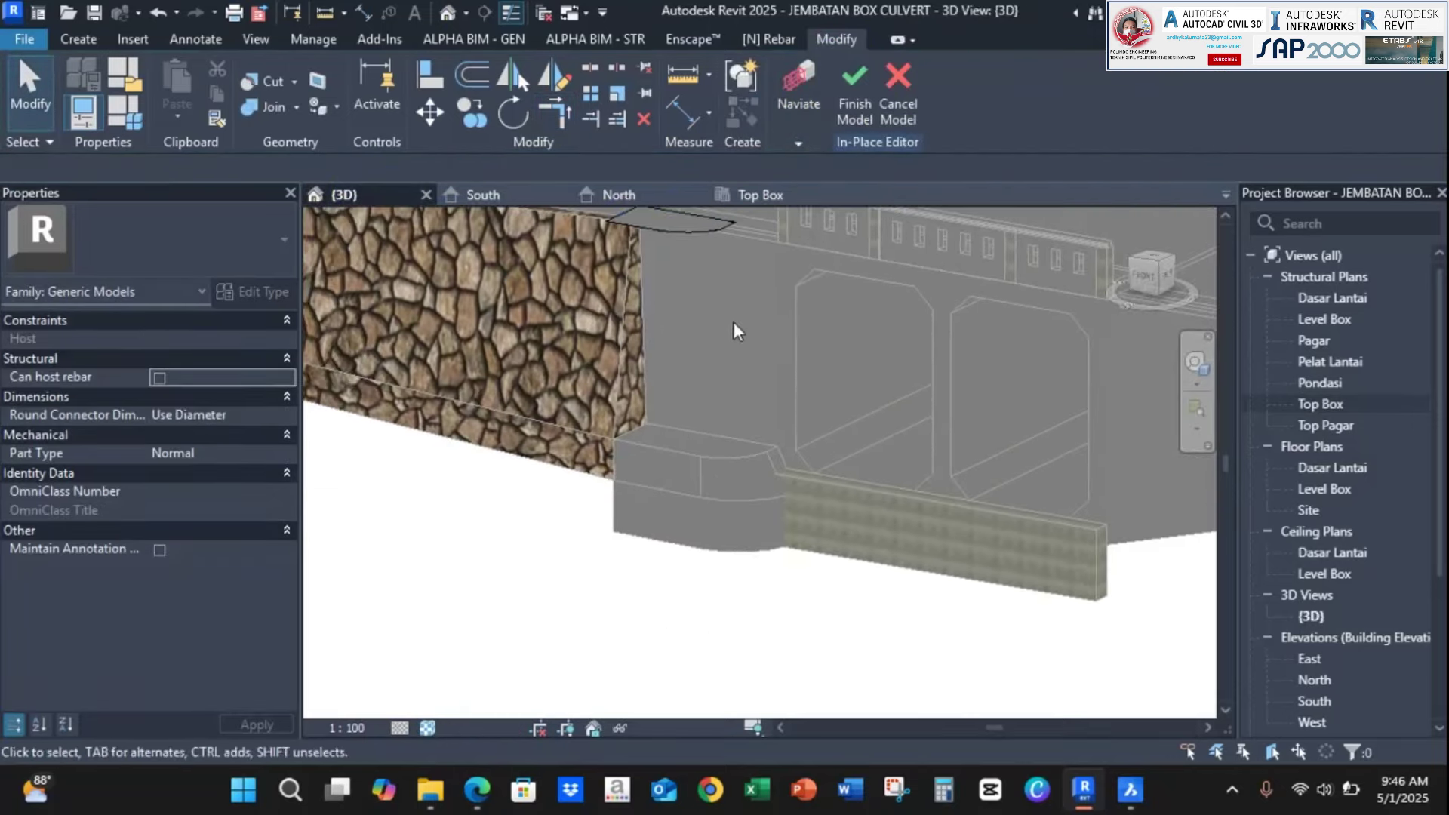
pyautogui.keyDown('shift'); pyautogui.moveTo(703, 286); pyautogui.dragTo(669, 338, button='middle'); pyautogui.keyUp('shift')
pyautogui.click(661, 311)
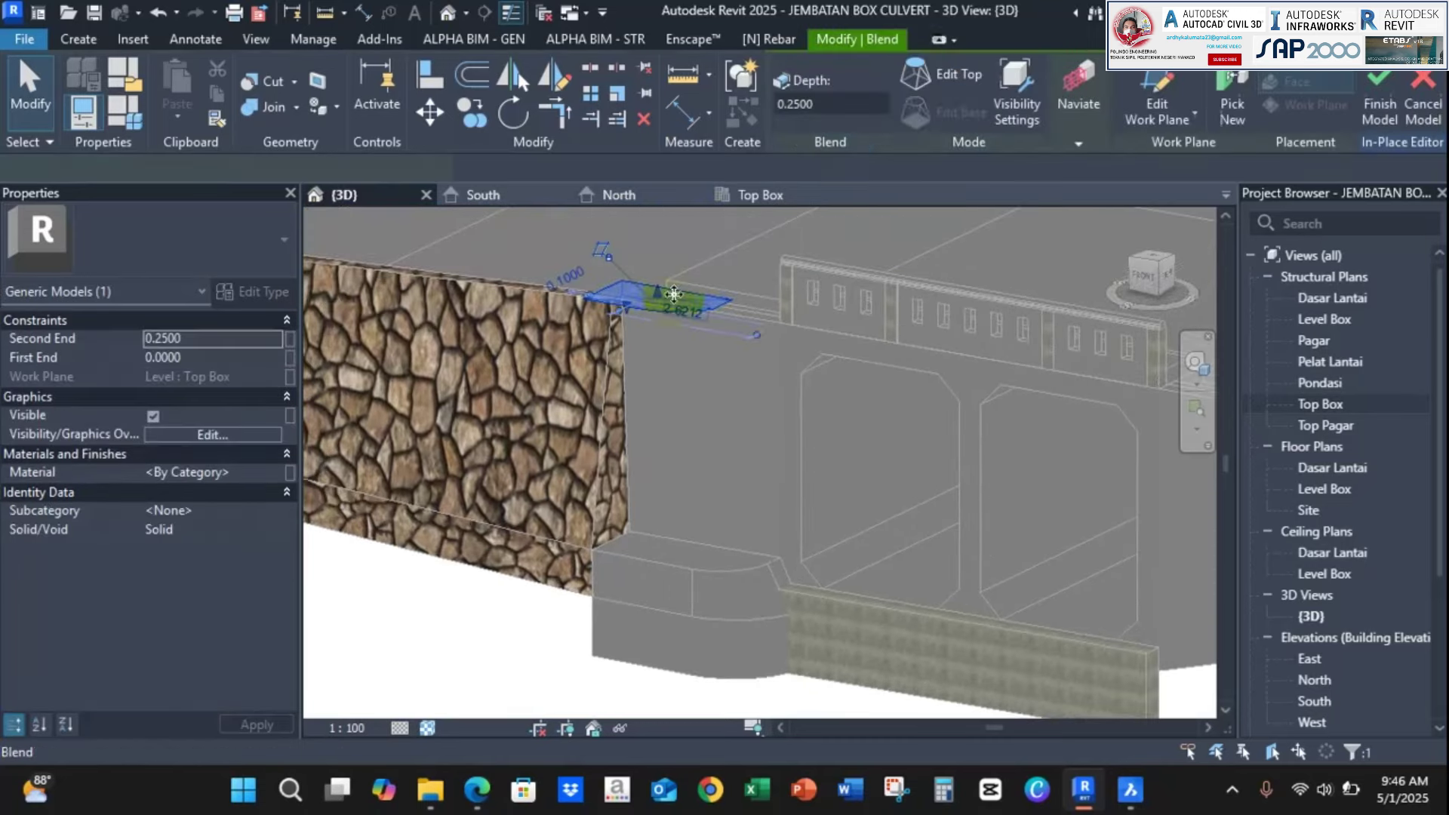
pyautogui.scroll(2, 603, 302)
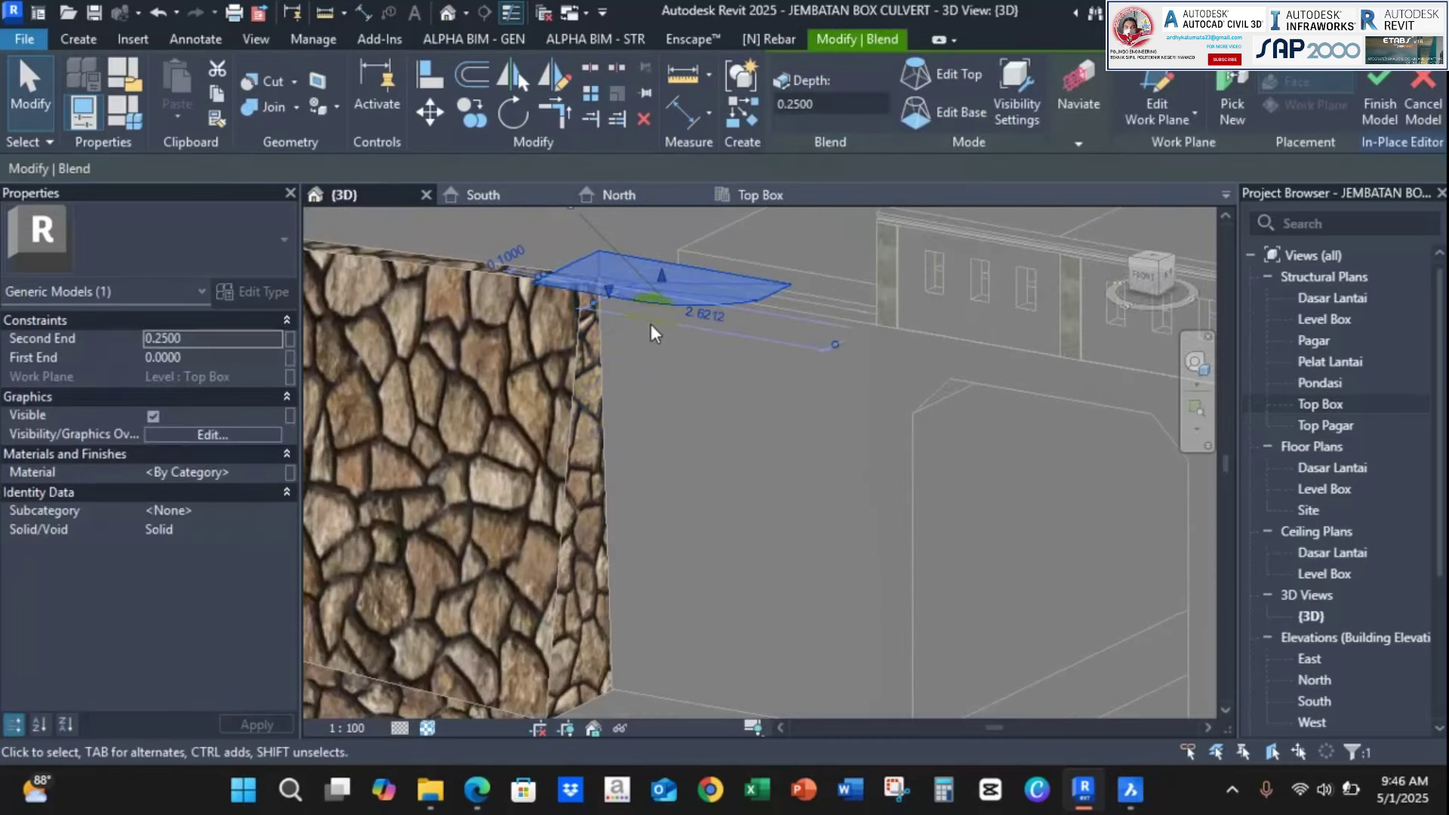
pyautogui.moveTo(663, 276); pyautogui.dragTo(663, 441)
pyautogui.moveTo(739, 547); pyautogui.dragTo(836, 363, button='middle')
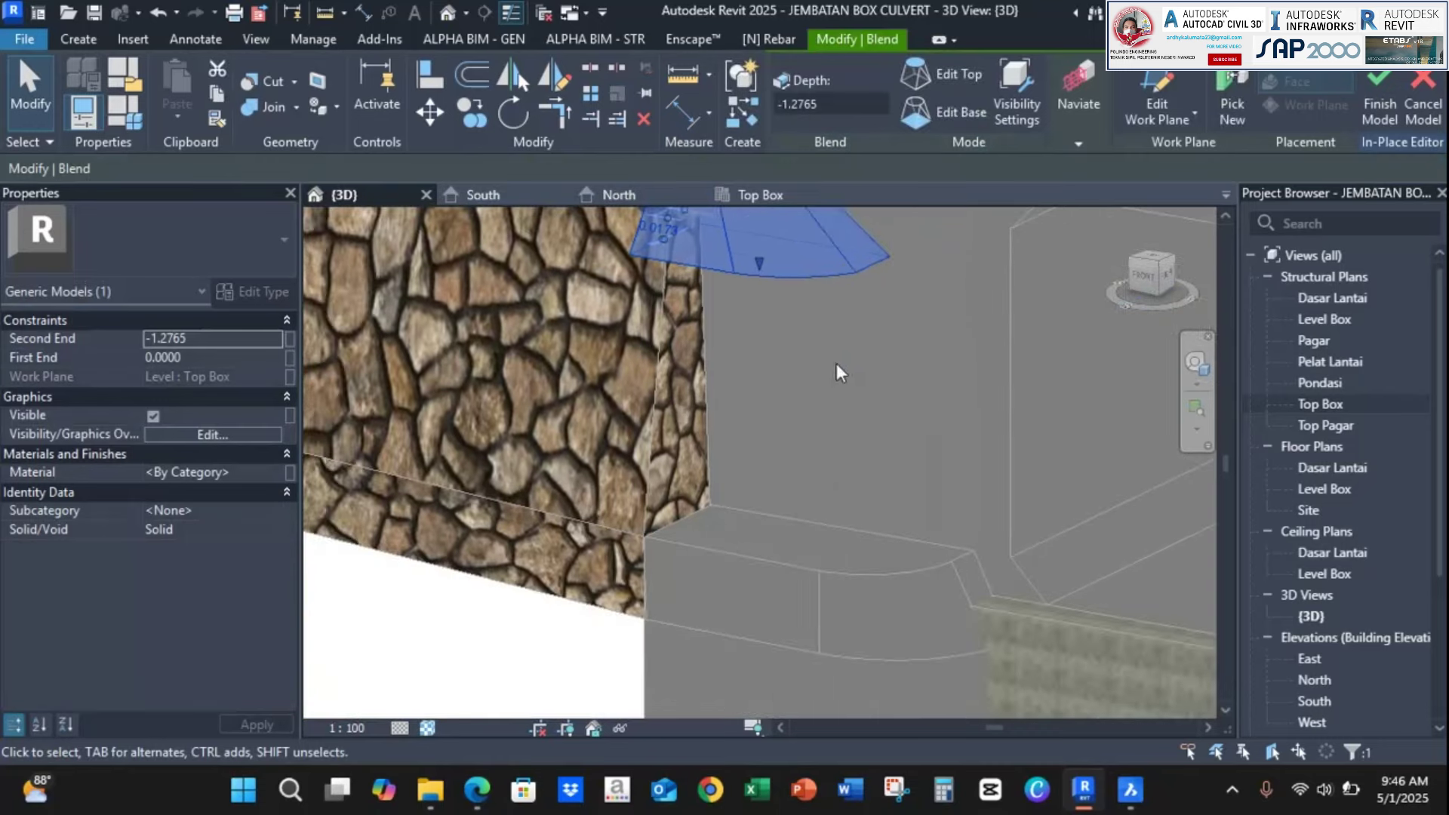
pyautogui.moveTo(759, 278); pyautogui.dragTo(809, 522)
pyautogui.click(974, 527)
# Examine how the stretched blend meets the stone masonry, the wing wall and the lower block
pyautogui.keyDown('shift'); pyautogui.moveTo(809, 504); pyautogui.dragTo(888, 476, button='middle'); pyautogui.keyUp('shift')
pyautogui.moveTo(780, 480); pyautogui.dragTo(838, 377, button='middle')
pyautogui.keyDown('shift'); pyautogui.moveTo(801, 456); pyautogui.dragTo(875, 556, button='middle'); pyautogui.keyUp('shift')
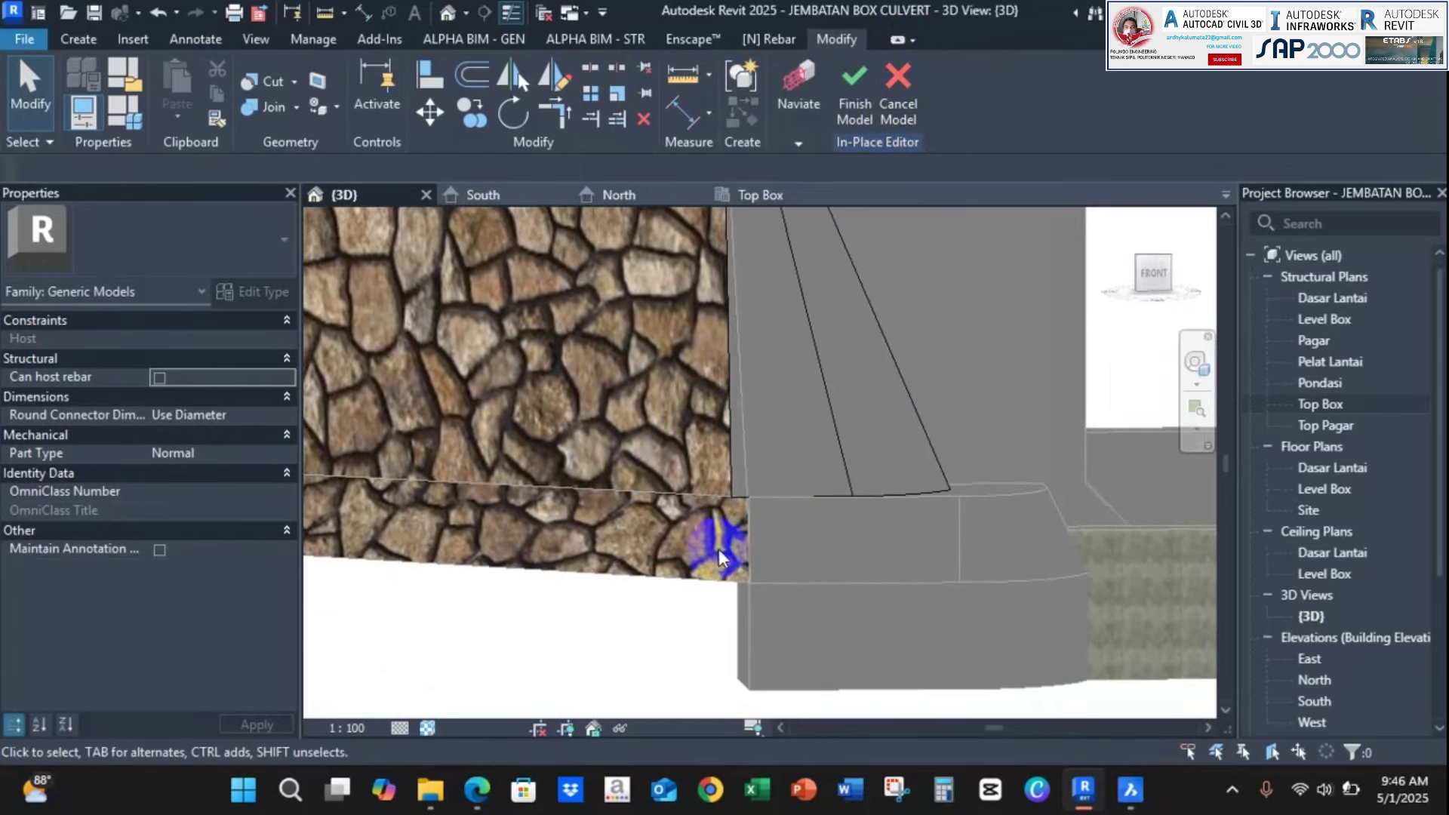
pyautogui.scroll(-1, 828, 498)
pyautogui.moveTo(797, 527); pyautogui.dragTo(591, 595, button='middle')
pyautogui.scroll(-4, 759, 401)
pyautogui.scroll(2, 539, 401)
pyautogui.moveTo(556, 477); pyautogui.dragTo(612, 312, button='middle')
# Select the blend and open its top boundary for editing
pyautogui.click(647, 420)
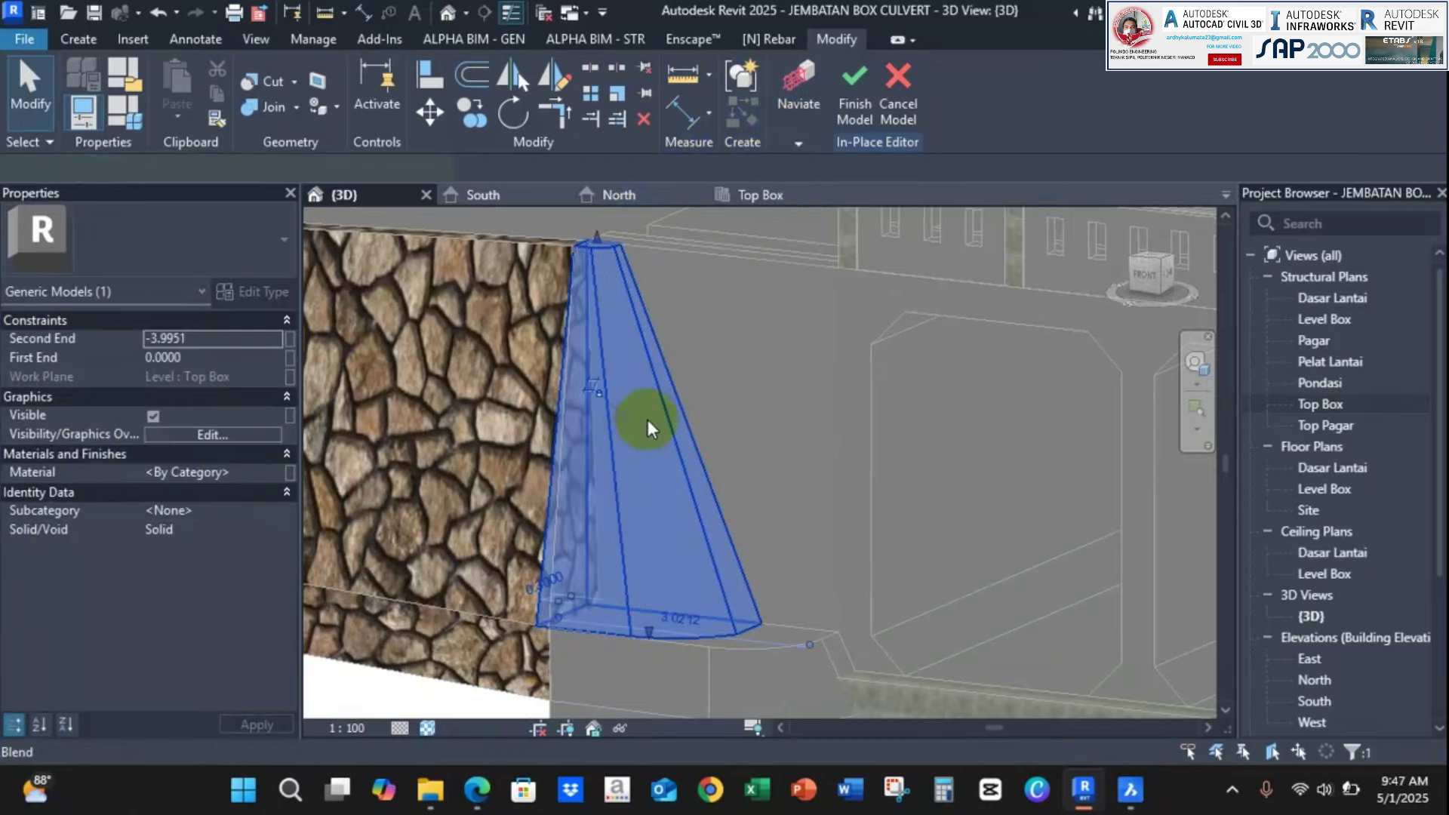
pyautogui.scroll(2, 657, 357)
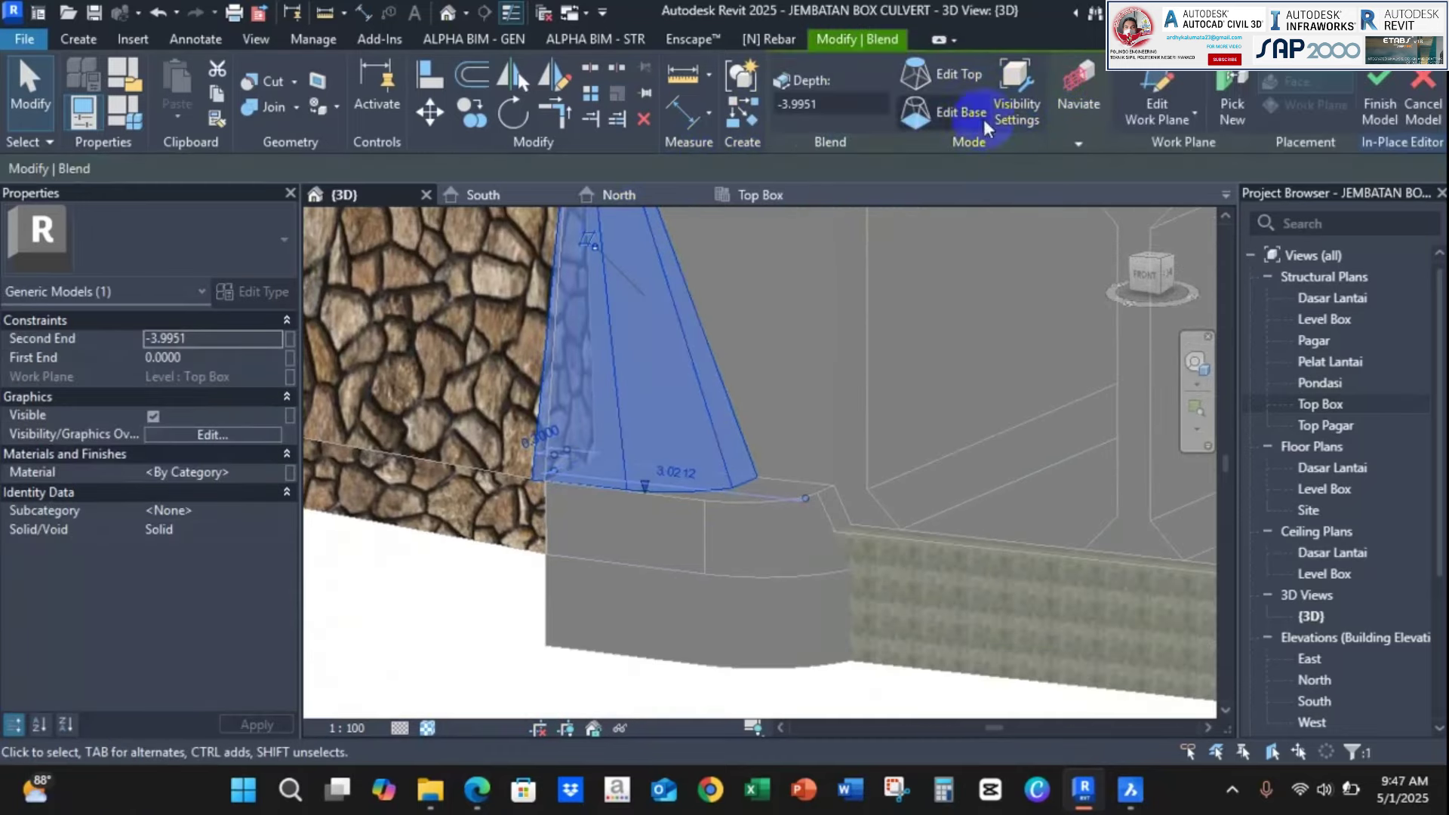
pyautogui.scroll(3, 614, 452)
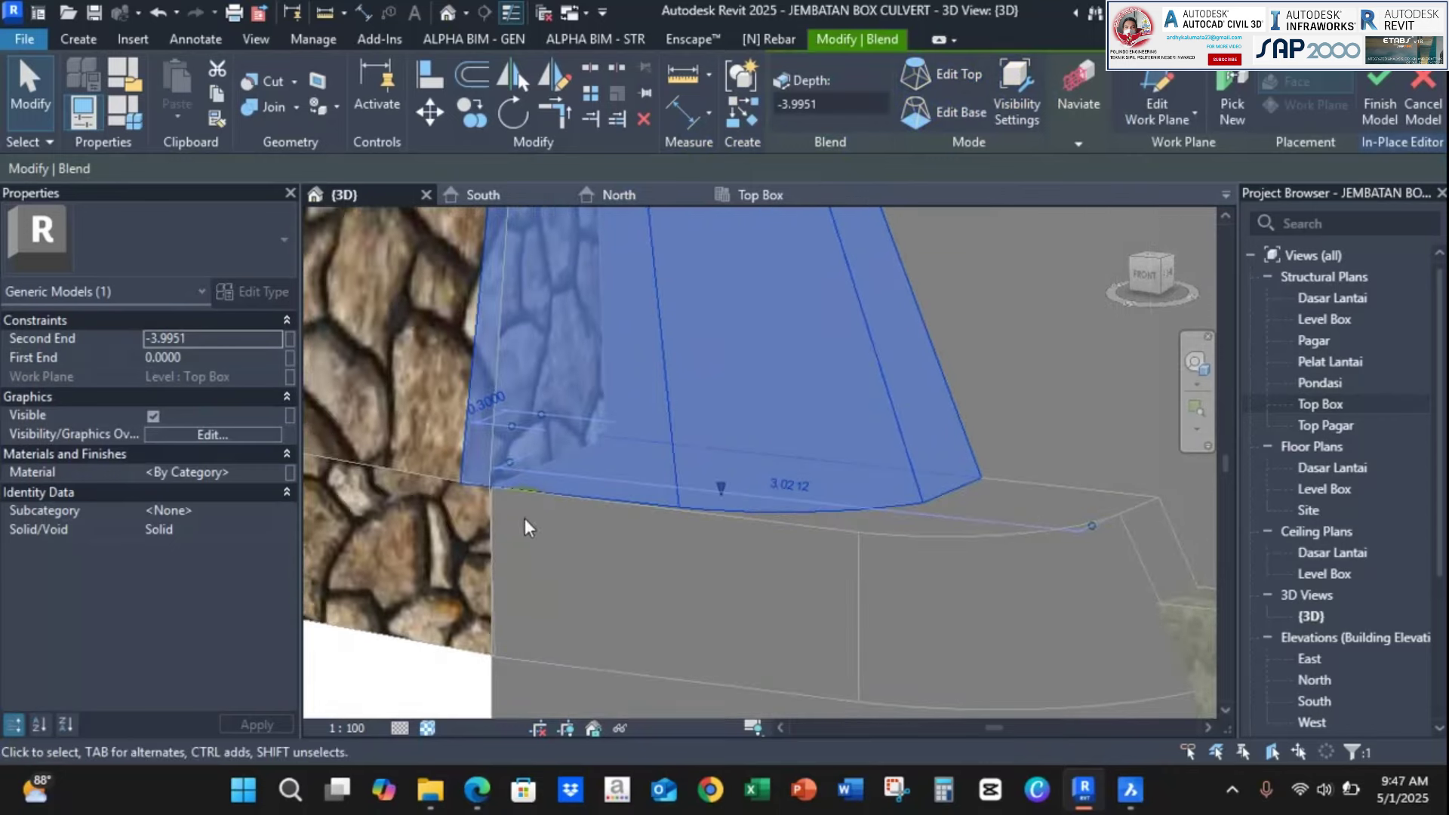
pyautogui.click(958, 76)
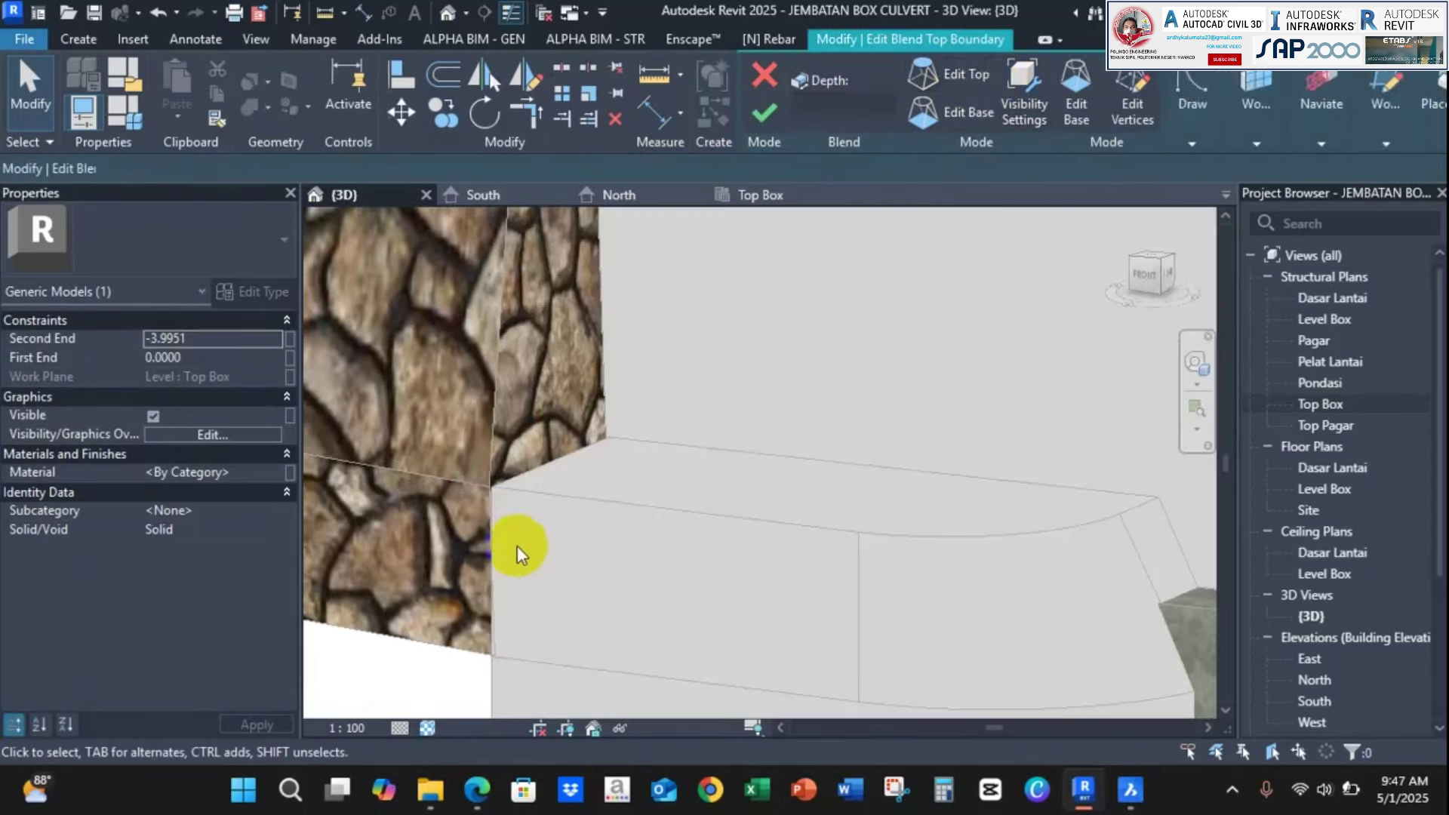
pyautogui.scroll(3, 518, 528)
pyautogui.moveTo(545, 278); pyautogui.dragTo(539, 461, button='middle')
pyautogui.scroll(3, 529, 421)
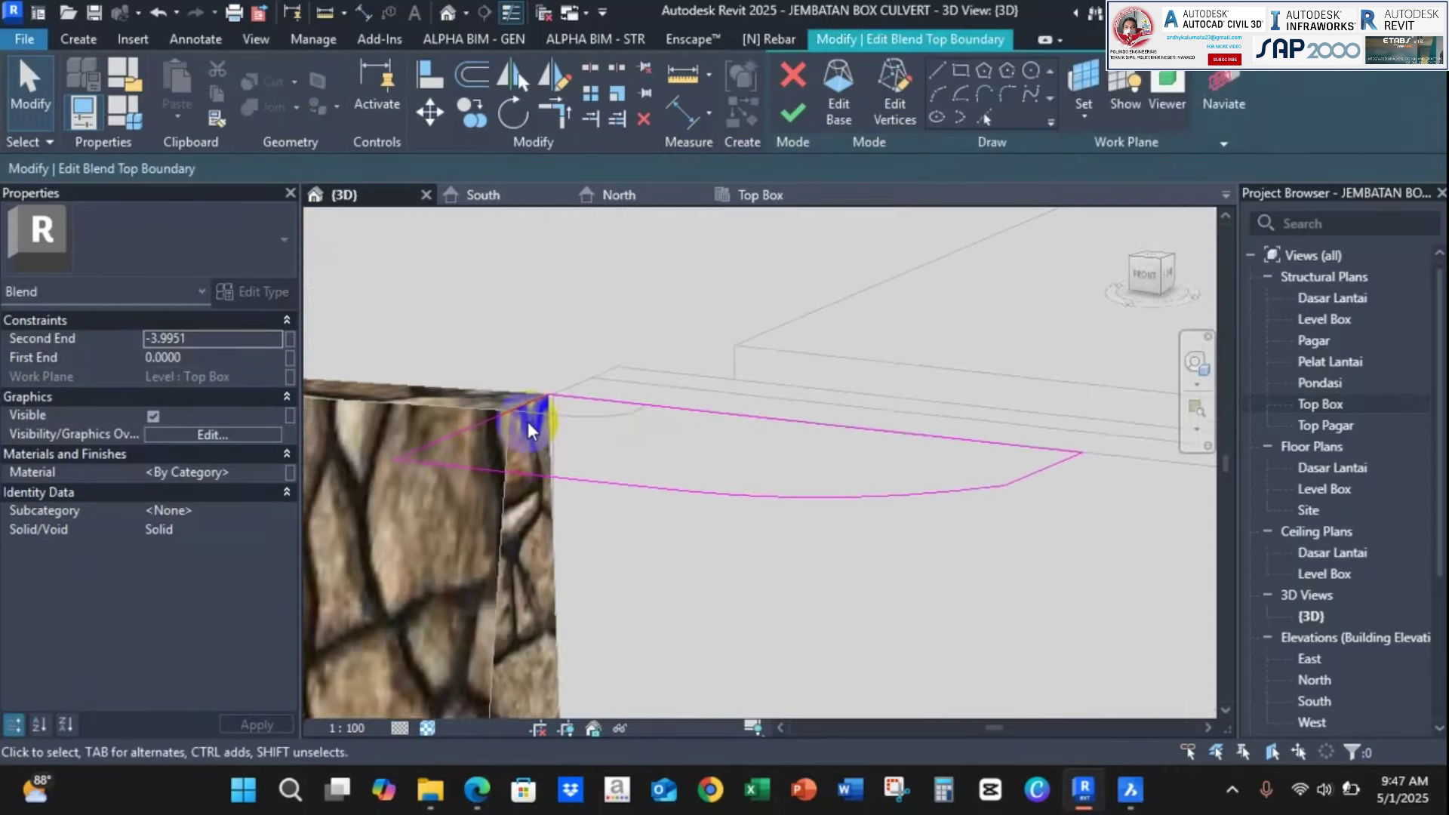
pyautogui.scroll(-5, 645, 404)
pyautogui.moveTo(543, 404)
pyautogui.mouseDown(button='middle')
pyautogui.moveTo(646, 404)
pyautogui.moveTo(559, 689)
pyautogui.mouseUp(button='middle')
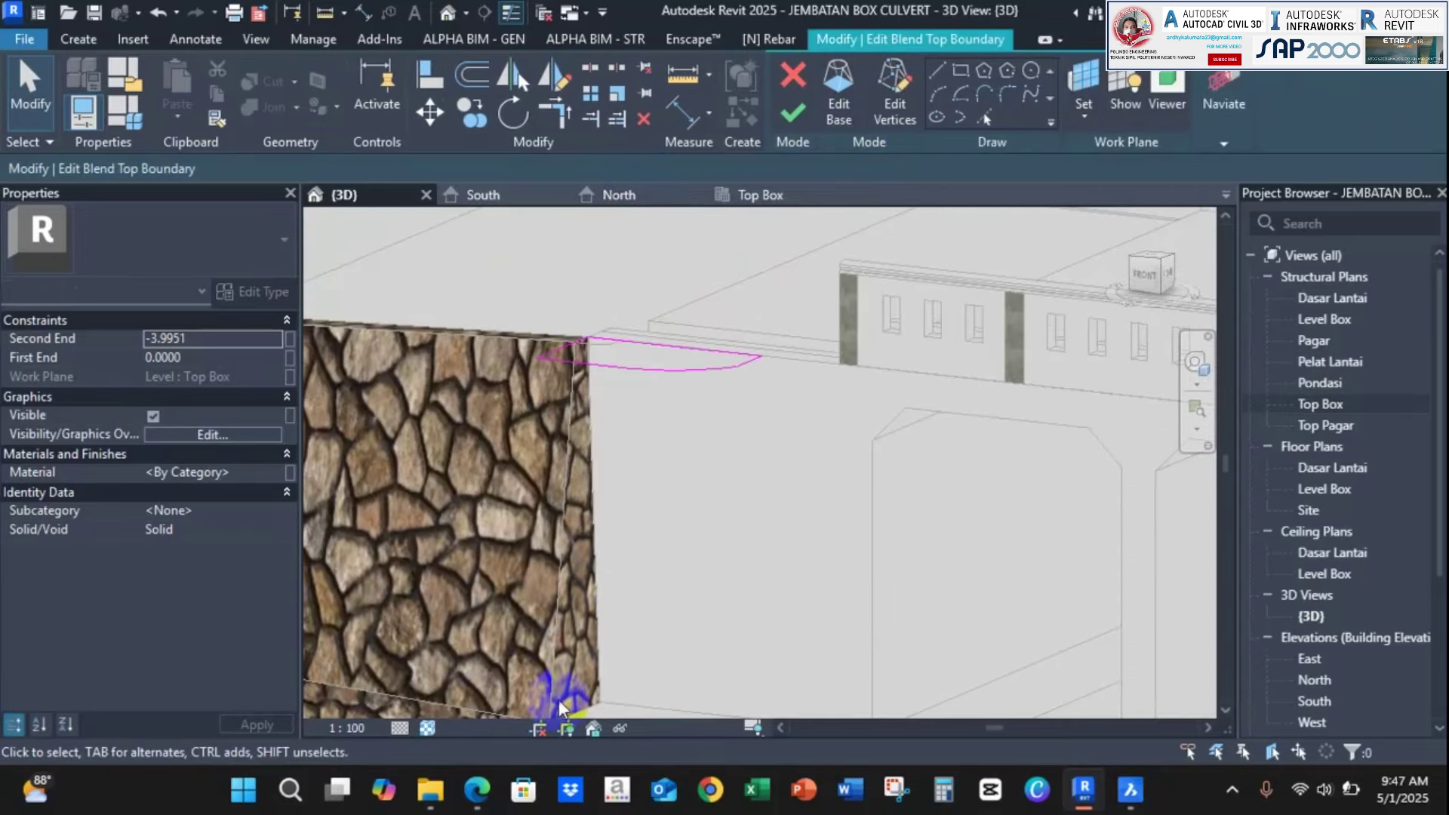
# Compare the blend's top boundary with the masonry end and the lower block in the South elevation and 3D view
pyautogui.click(483, 195)
pyautogui.scroll(-4, 773, 462)
pyautogui.scroll(4, 808, 398)
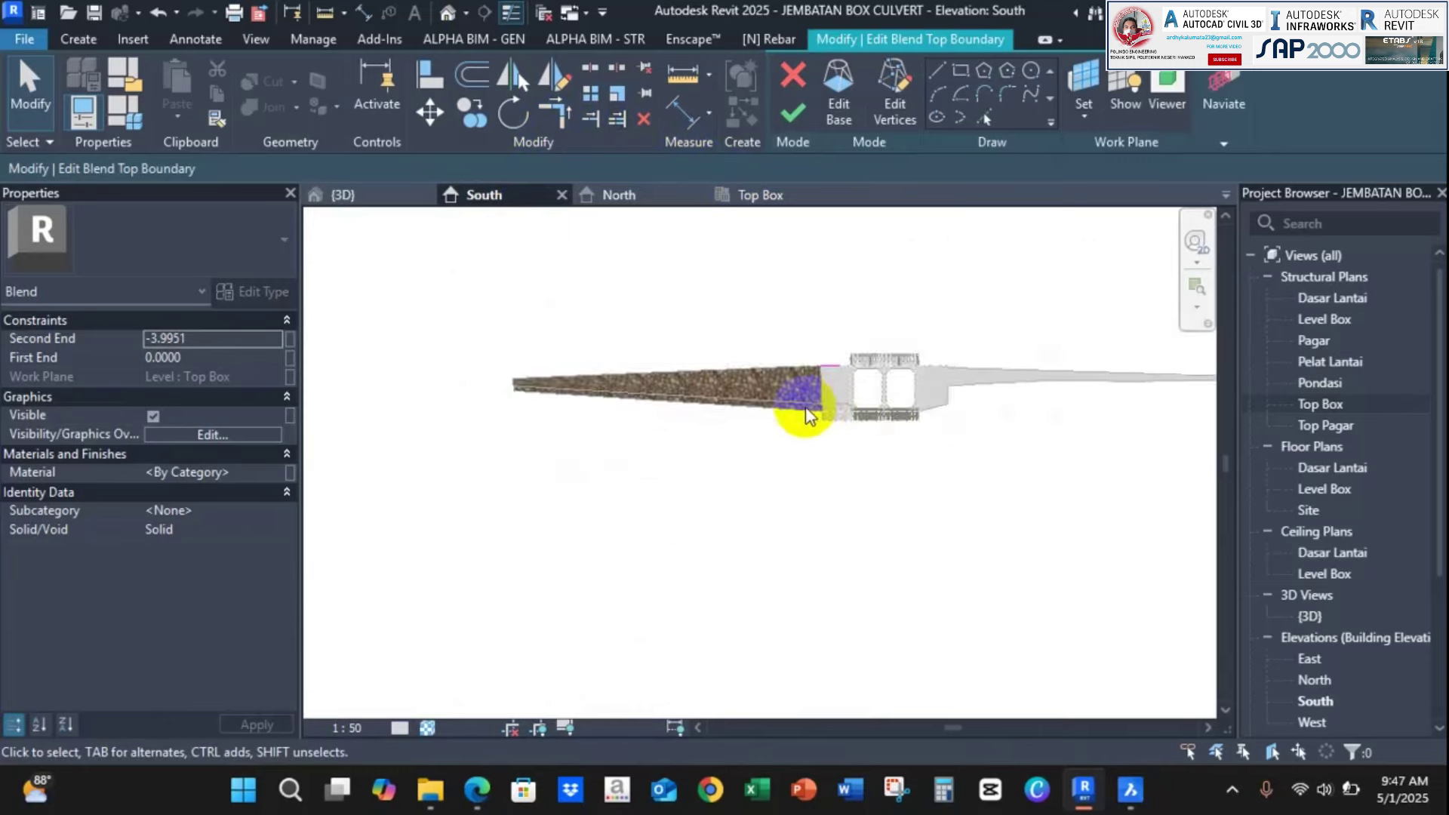
pyautogui.scroll(4, 862, 306)
pyautogui.moveTo(825, 289); pyautogui.dragTo(731, 173, button='middle')
pyautogui.moveTo(789, 549); pyautogui.dragTo(736, 591, button='middle')
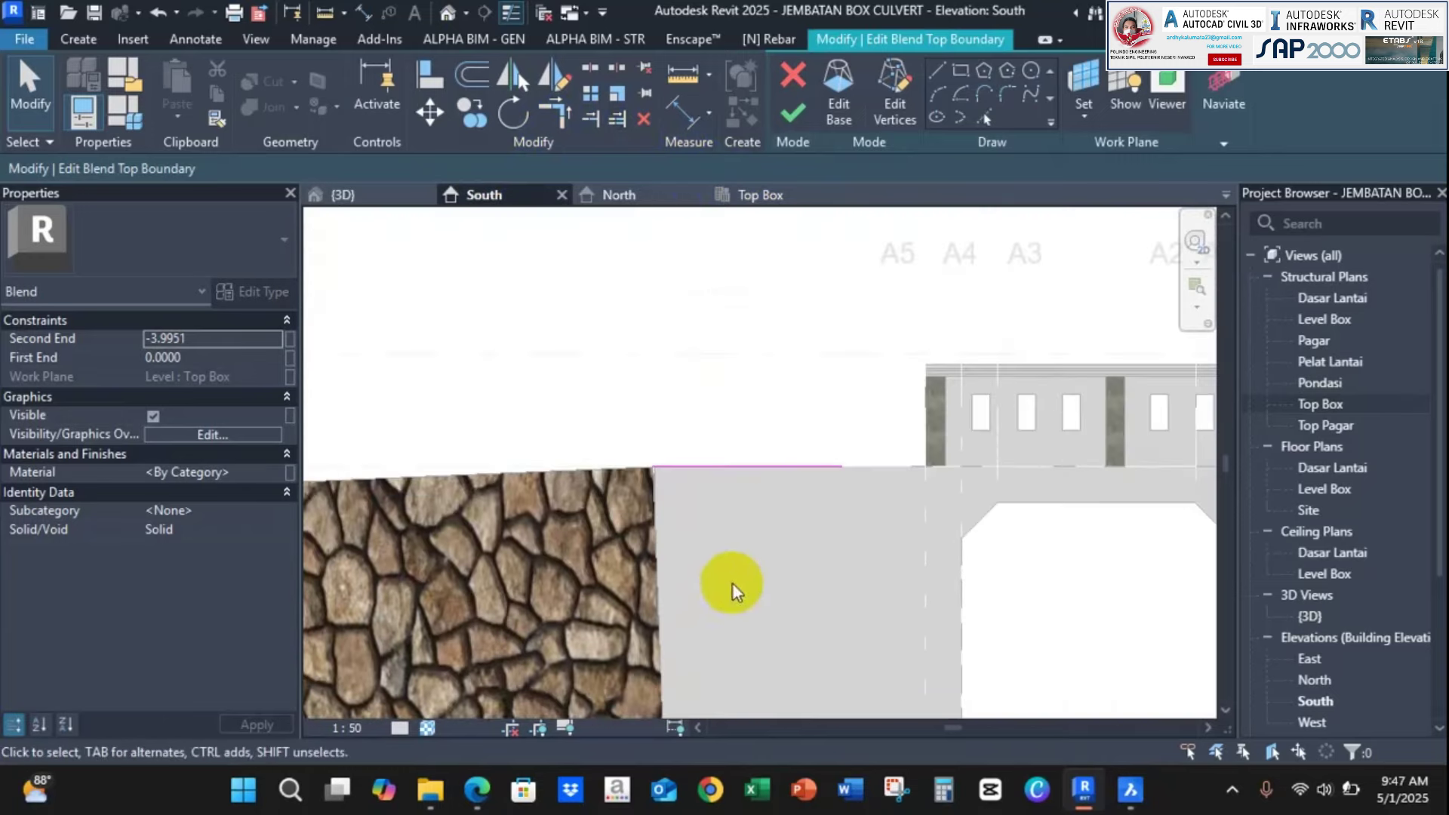
pyautogui.click(390, 199)
pyautogui.moveTo(768, 429)
pyautogui.keyDown('shift'); pyautogui.mouseDown(button='middle')
pyautogui.moveTo(696, 641)
pyautogui.moveTo(736, 474)
pyautogui.moveTo(687, 564)
pyautogui.moveTo(767, 458)
pyautogui.moveTo(675, 702)
pyautogui.mouseUp(button='middle'); pyautogui.keyUp('shift')
pyautogui.scroll(-2, 744, 522)
pyautogui.keyDown('shift'); pyautogui.moveTo(765, 462); pyautogui.dragTo(735, 319, button='middle'); pyautogui.keyUp('shift')
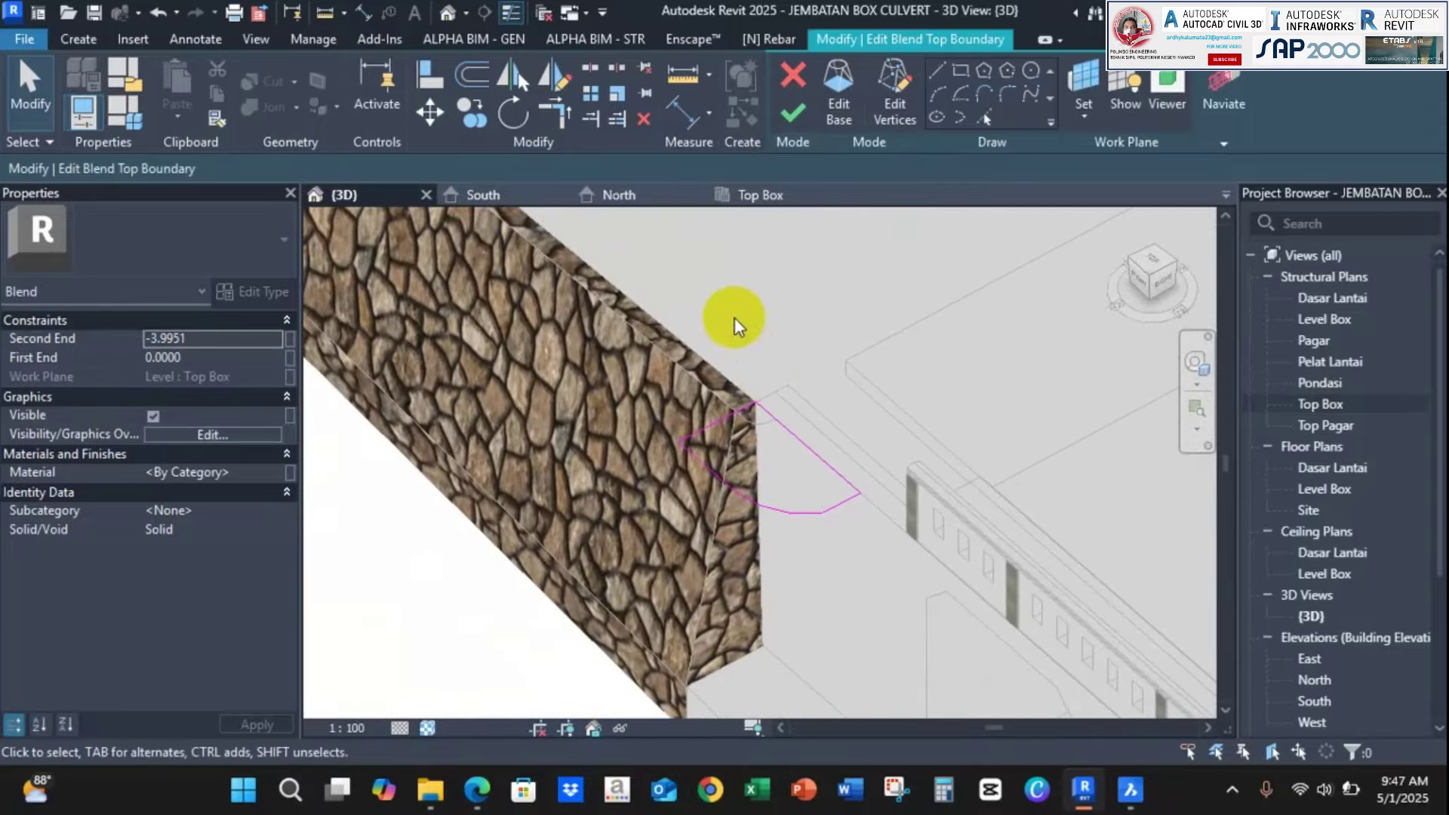
pyautogui.moveTo(501, 215)
pyautogui.keyDown('shift'); pyautogui.mouseDown(button='middle')
pyautogui.moveTo(745, 469)
pyautogui.moveTo(756, 447)
pyautogui.moveTo(728, 332)
pyautogui.moveTo(705, 287)
pyautogui.moveTo(640, 567)
pyautogui.mouseUp(button='middle'); pyautogui.keyUp('shift')
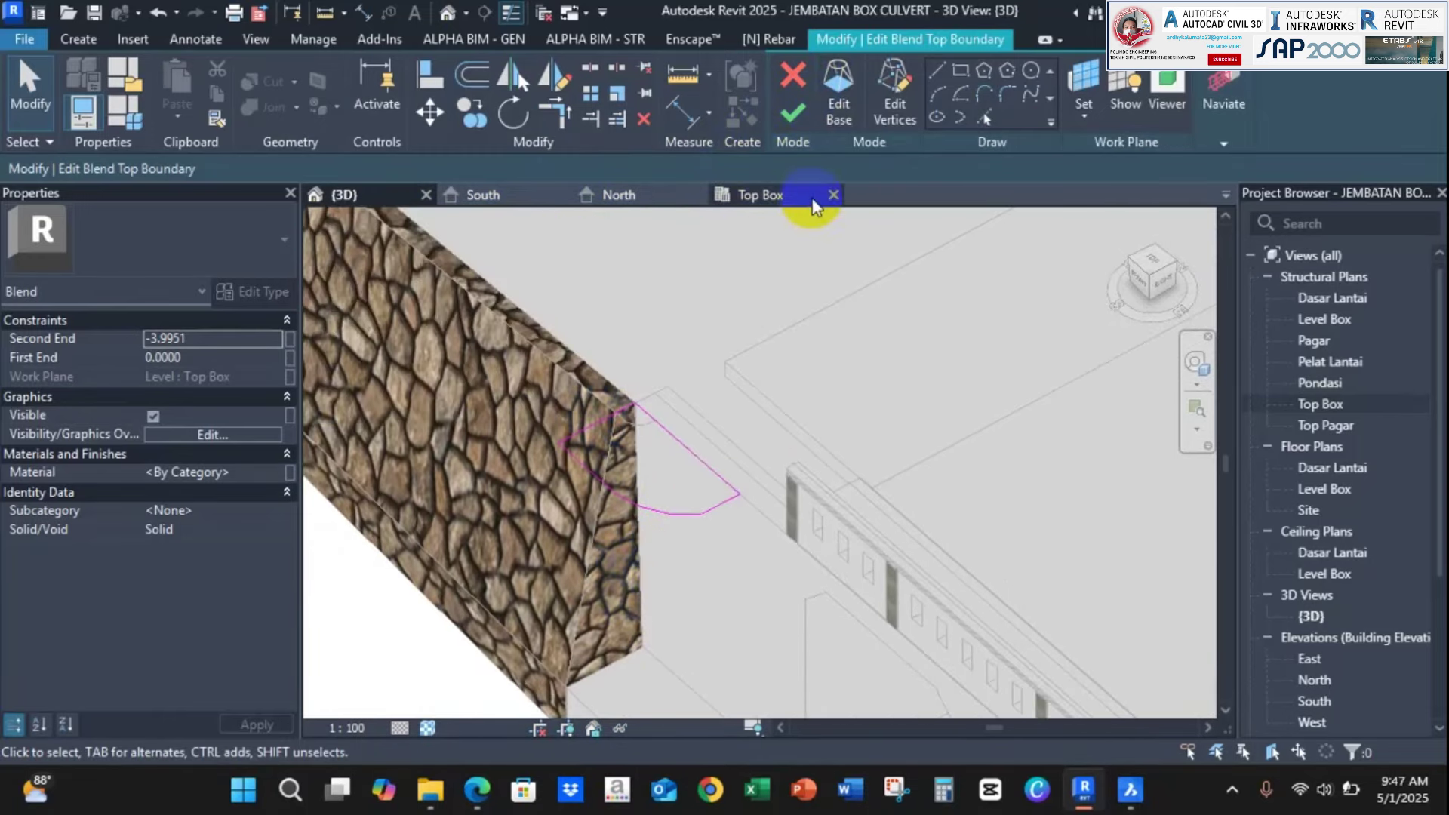
pyautogui.keyDown('shift'); pyautogui.moveTo(824, 201); pyautogui.dragTo(765, 347, button='middle'); pyautogui.keyUp('shift')
# Align the top boundary's outer edge to the lower block's outer face, unjoin the conflicting elements and try to finish the boundary
pyautogui.click(424, 75)
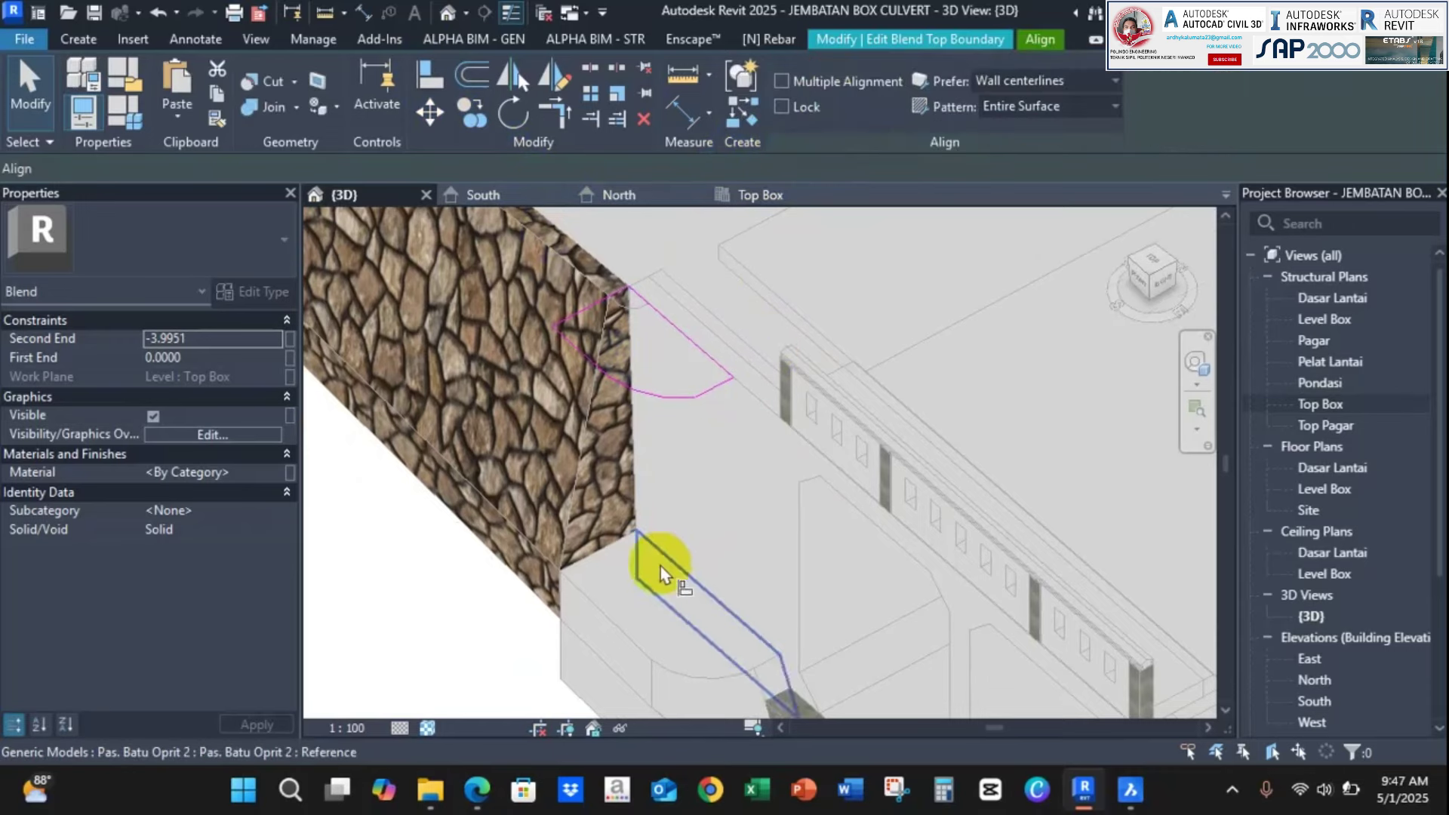
pyautogui.click(603, 621)
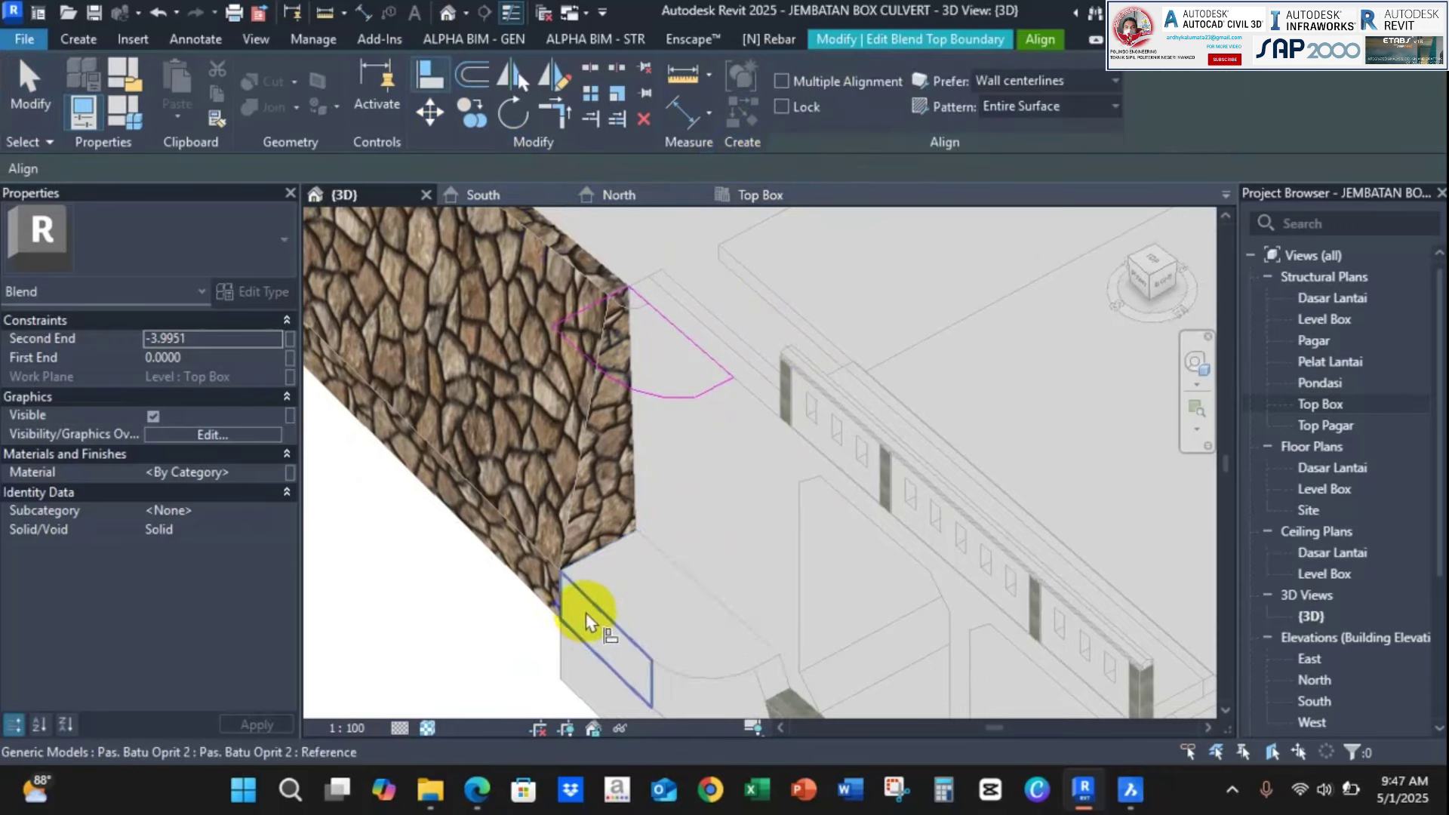
pyautogui.click(580, 354)
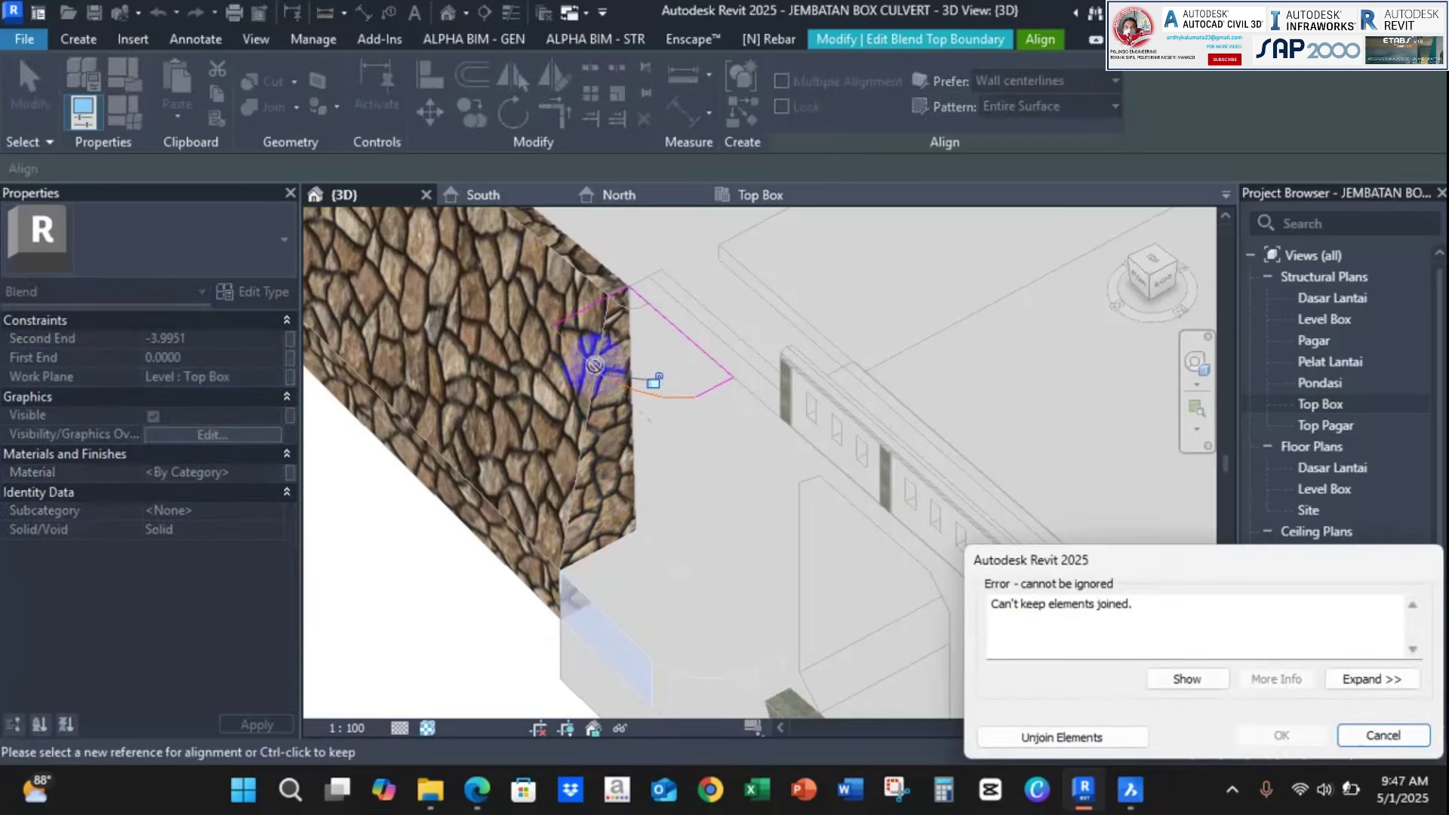
pyautogui.click(1061, 744)
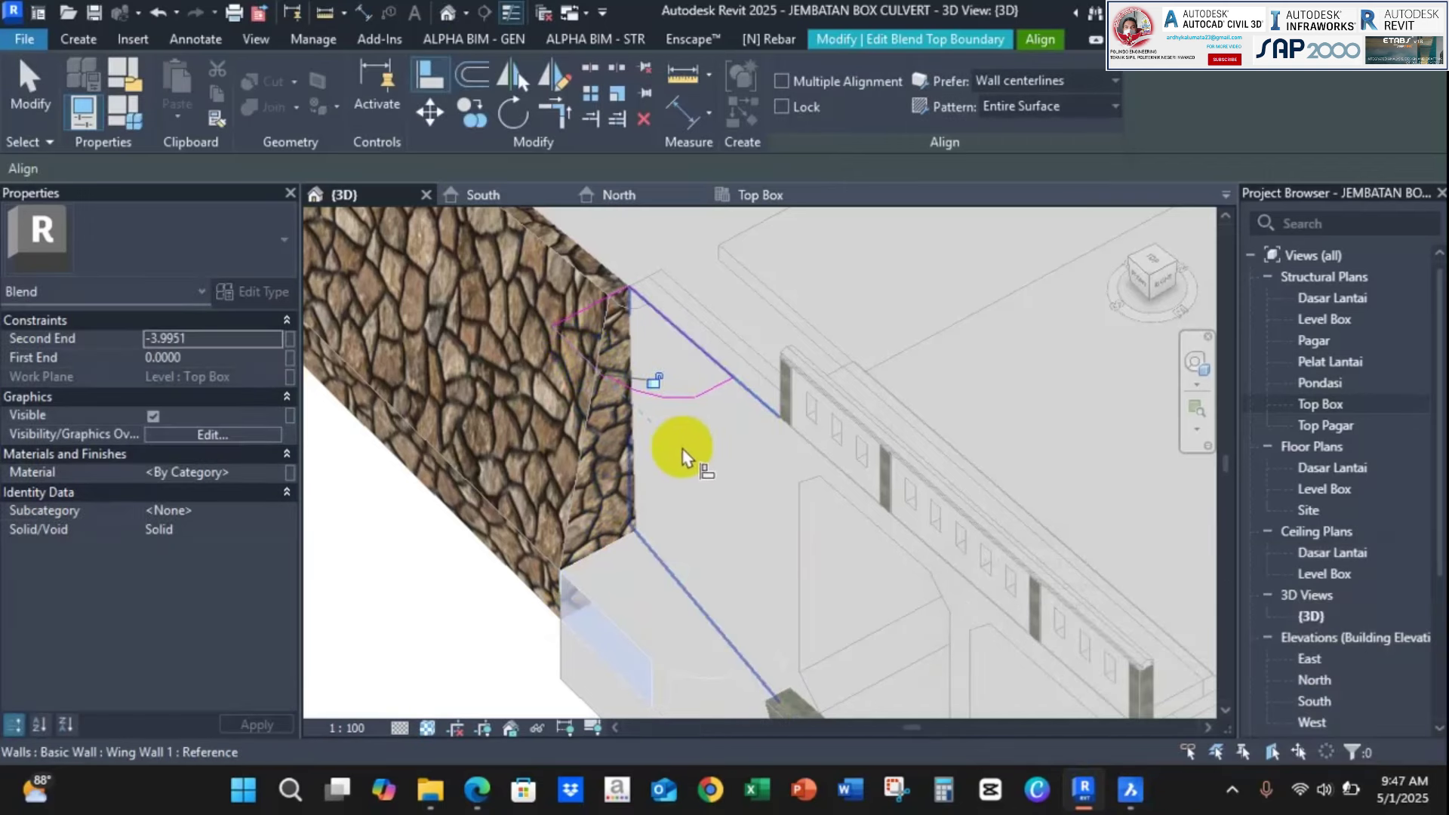
pyautogui.press('Escape')
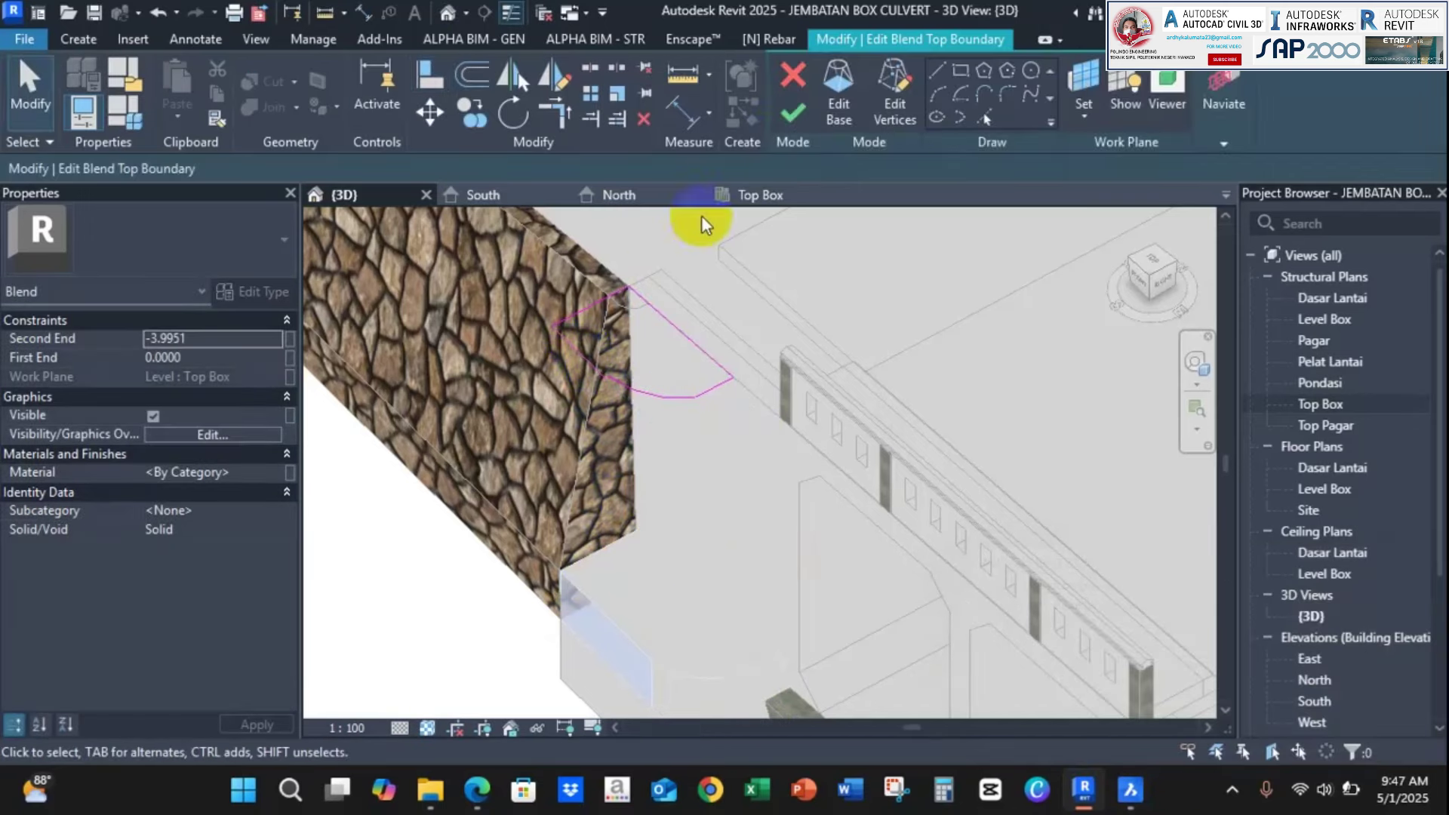
pyautogui.click(791, 115)
pyautogui.press('Return')
# Delete the corner arc from the blend's top boundary
pyautogui.scroll(5, 605, 414)
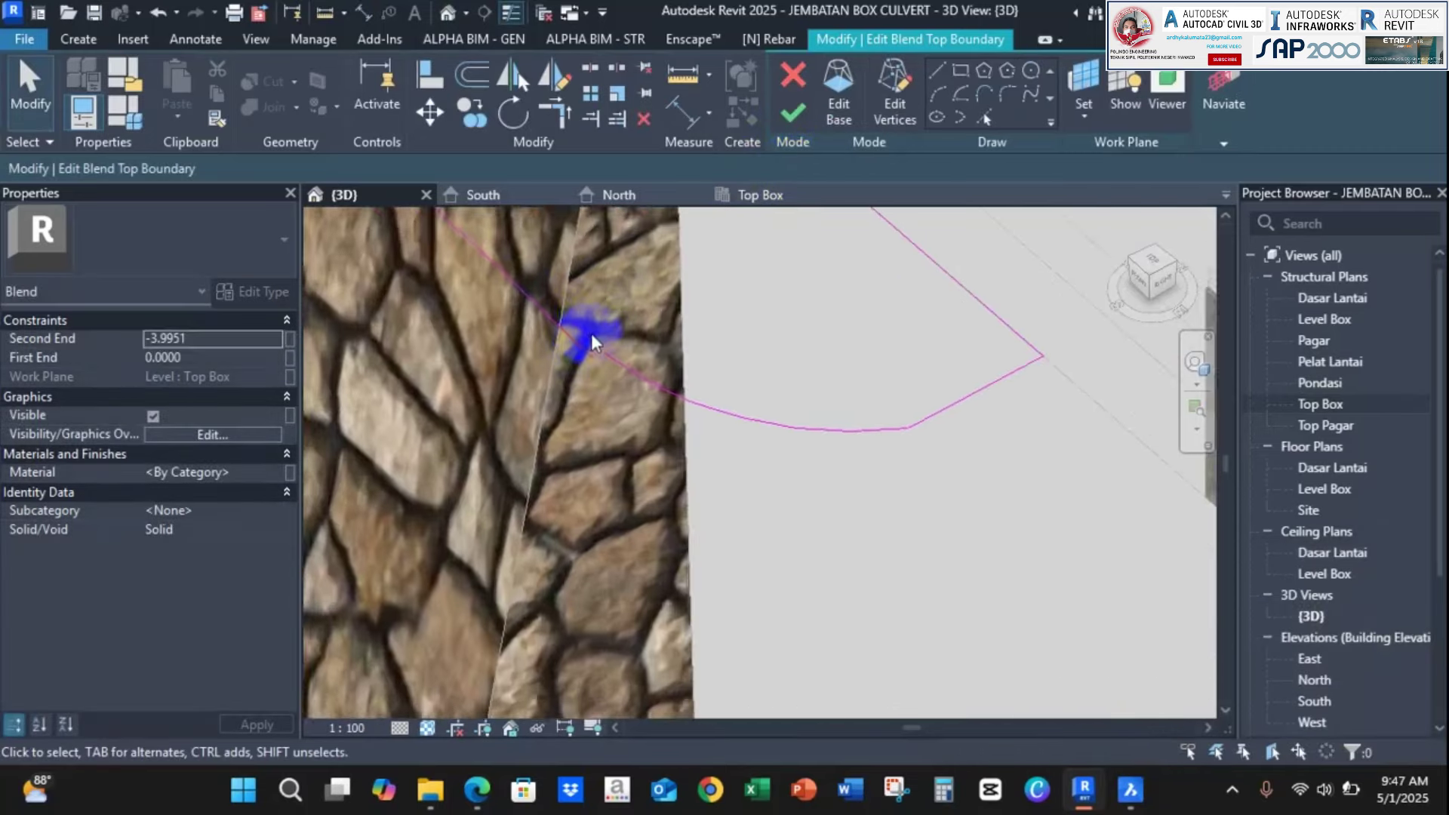
pyautogui.scroll(3, 596, 336)
pyautogui.click(637, 392)
pyautogui.press('Delete')
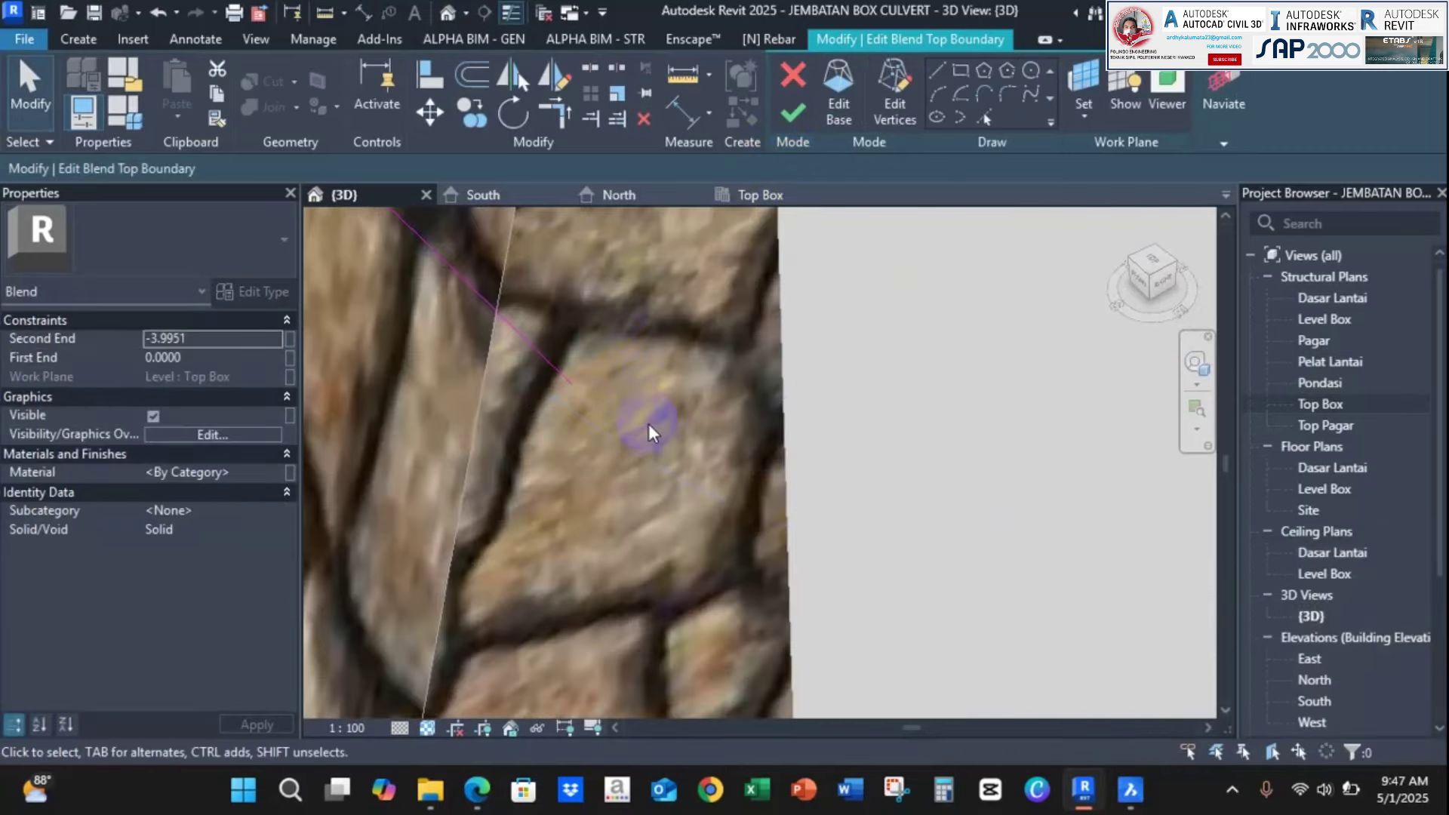
pyautogui.scroll(-5, 634, 420)
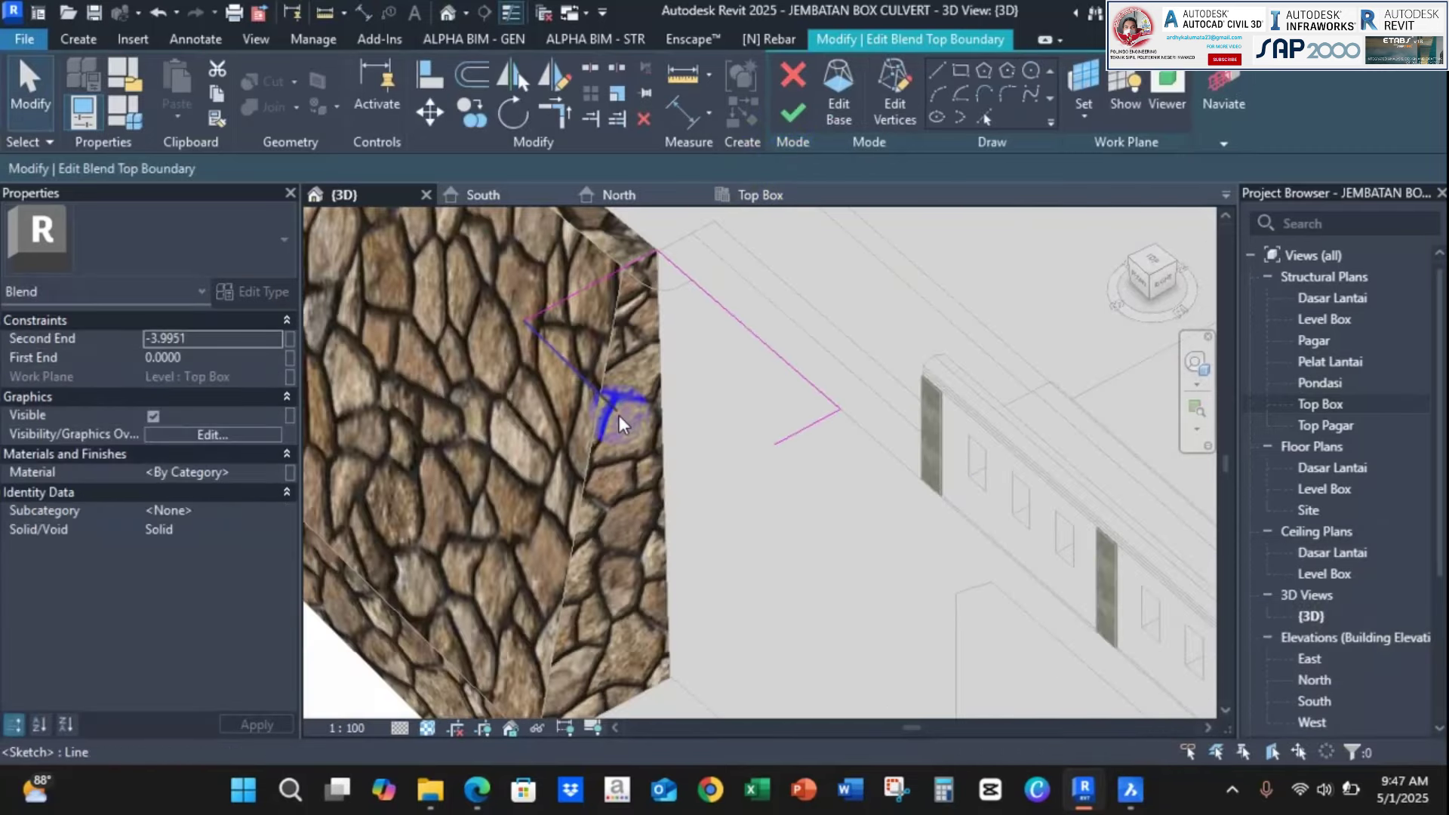
# In the Top Box plan, redraw the corner arc at about 0.97 m radius between the two open edge ends and finish the boundary
pyautogui.click(747, 196)
pyautogui.scroll(2, 682, 508)
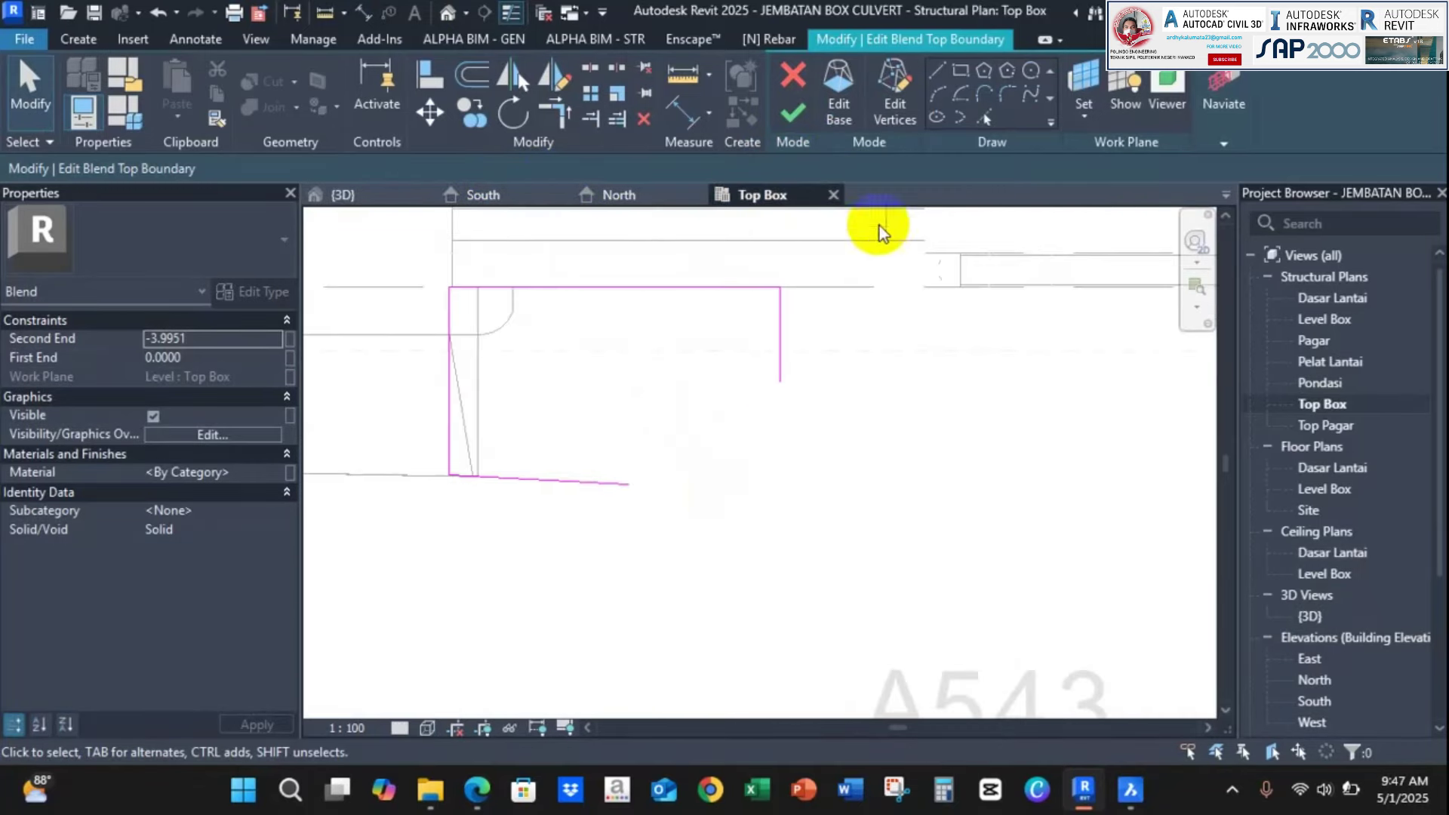
pyautogui.click(936, 105)
pyautogui.click(629, 484)
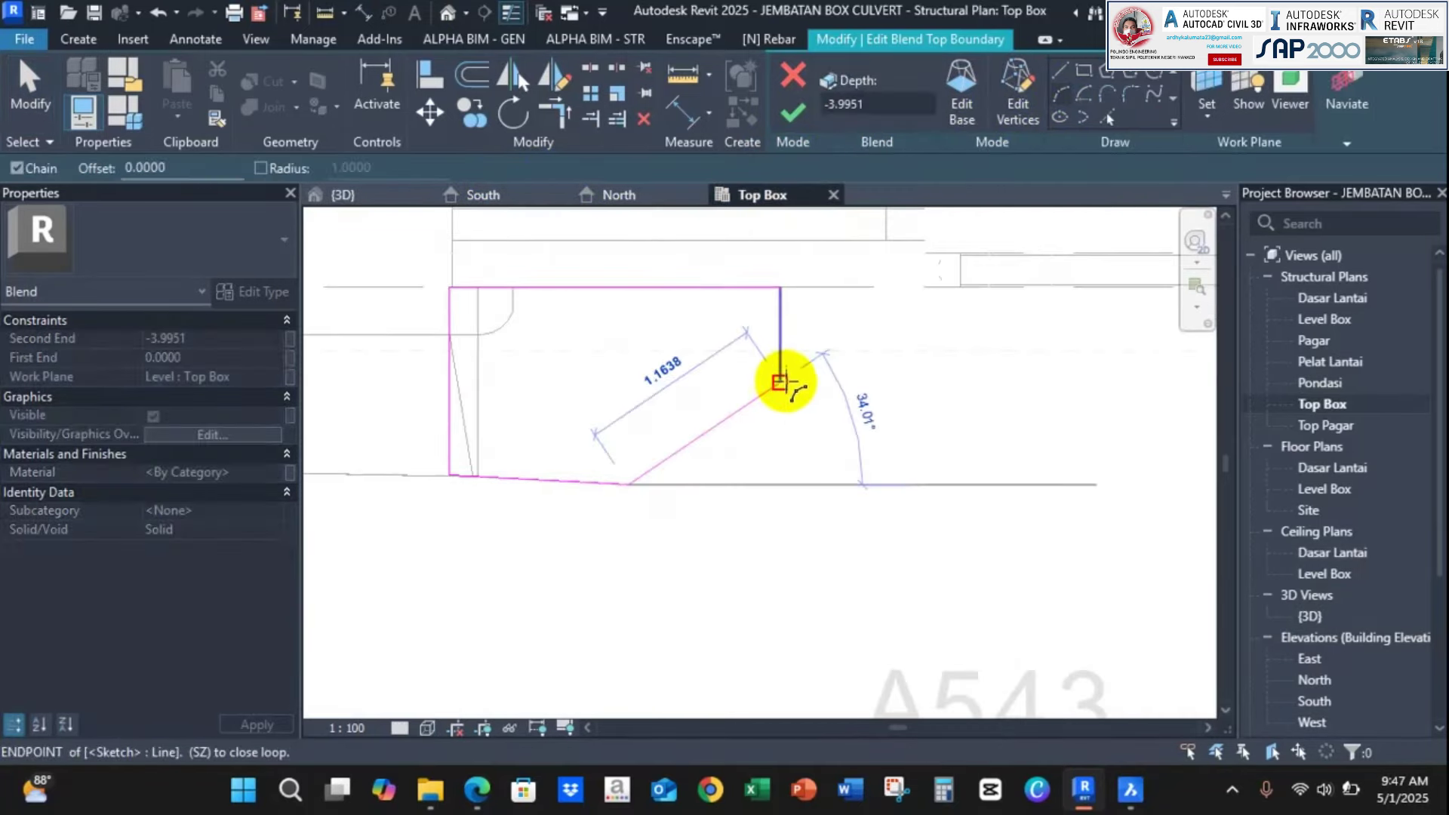
pyautogui.click(781, 380)
pyautogui.scroll(1, 747, 438)
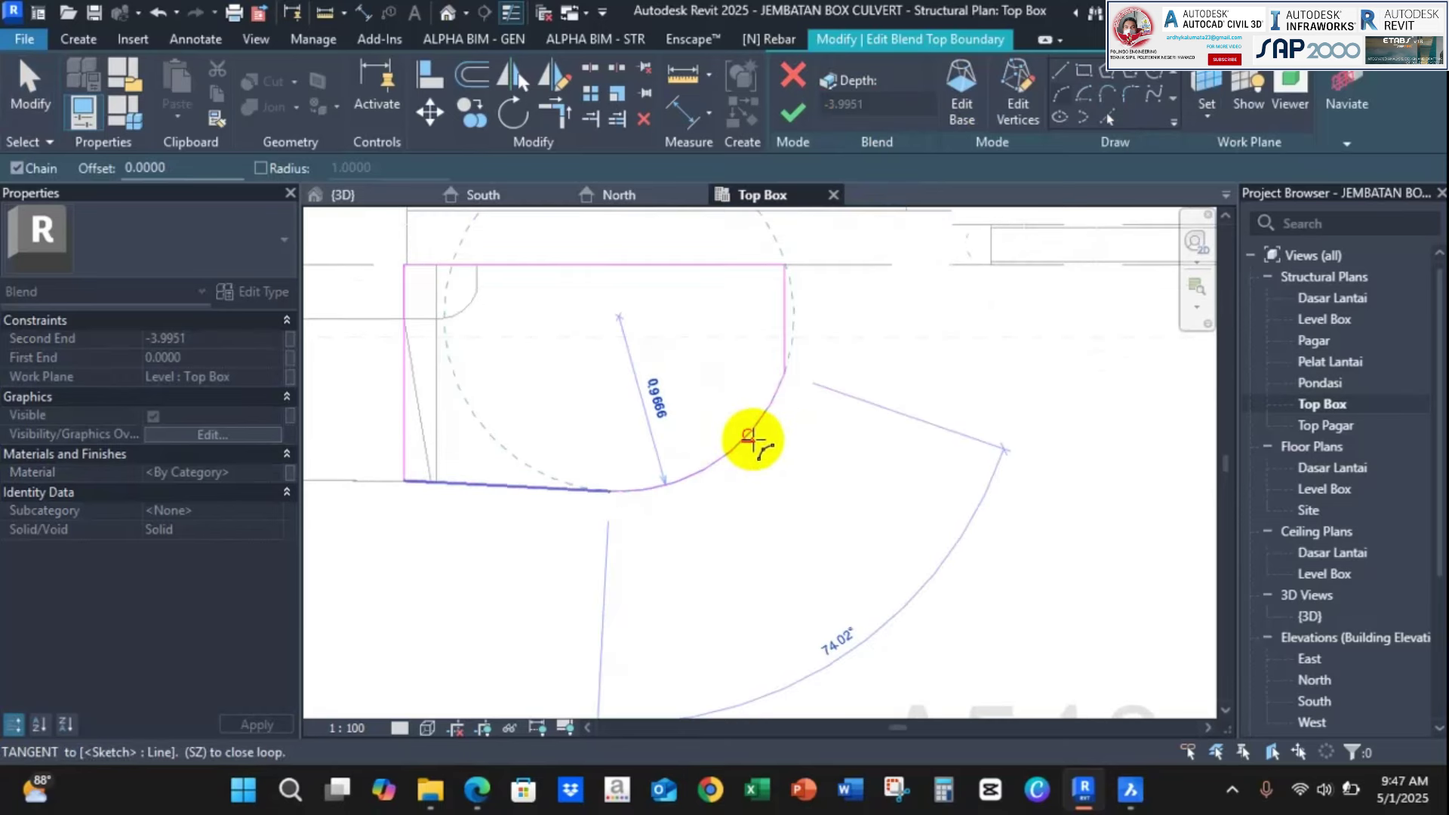
pyautogui.scroll(1, 751, 440)
pyautogui.click(757, 439)
pyautogui.press('Escape')
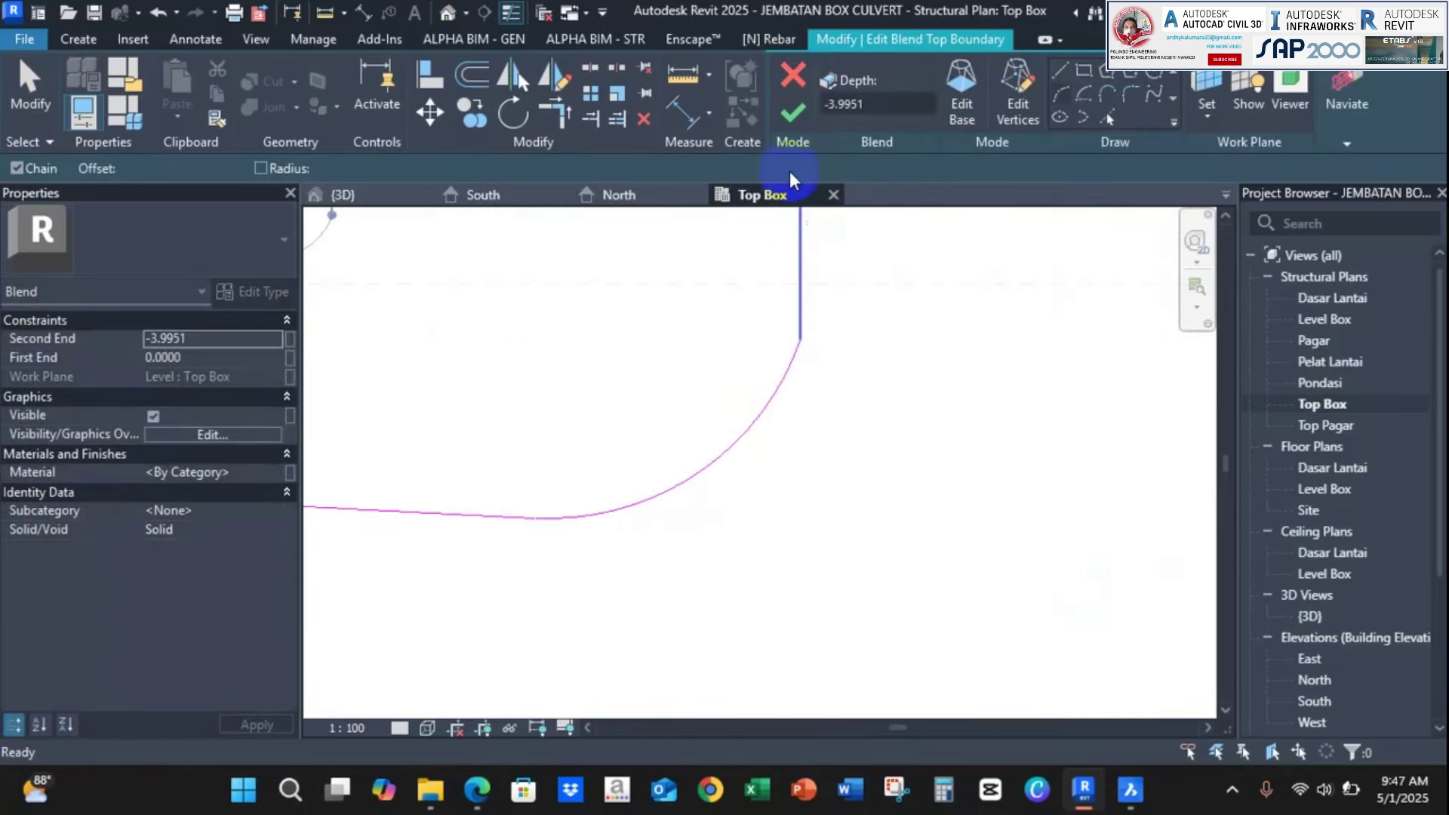
pyautogui.click(793, 112)
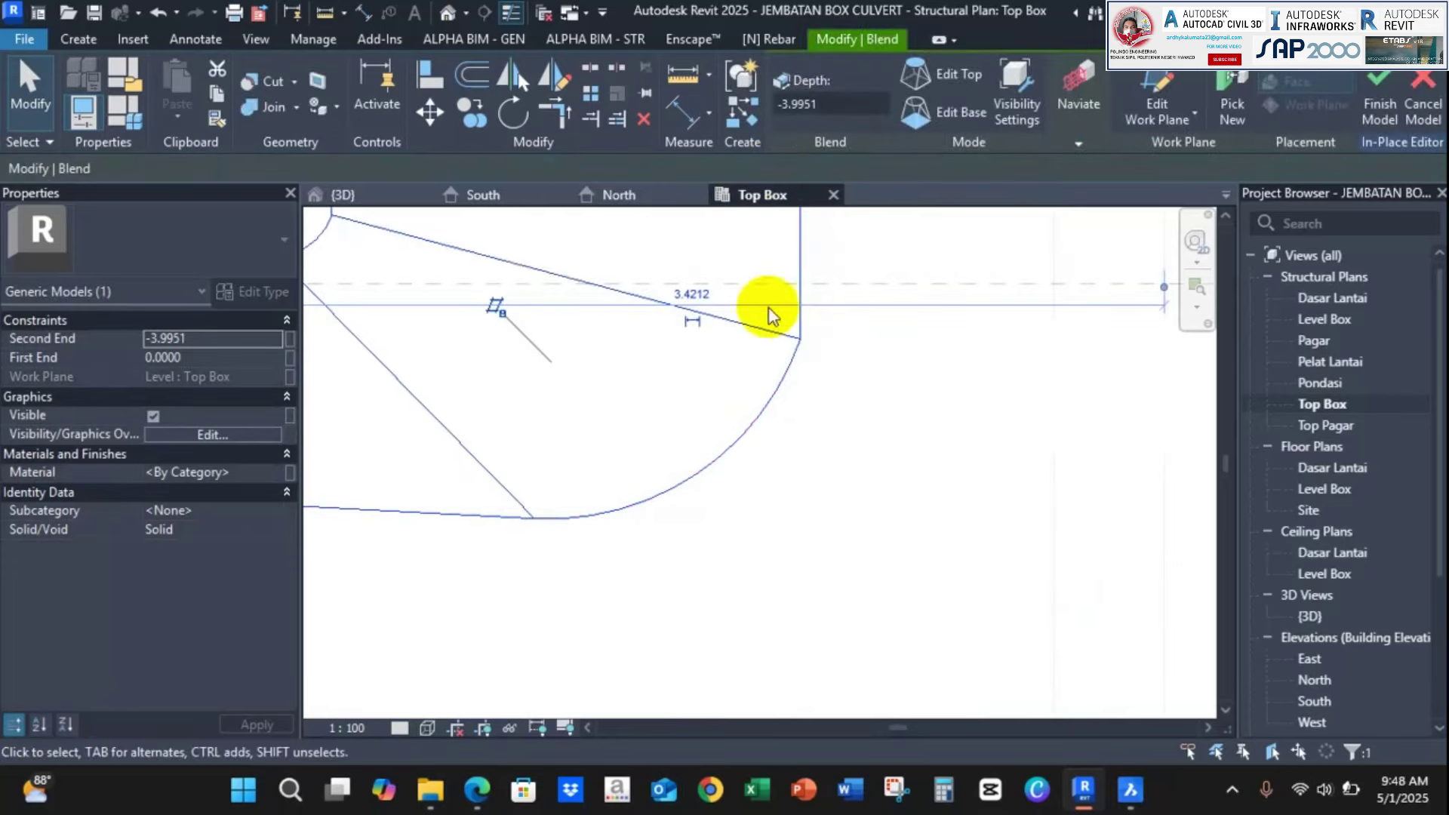
# Inspect in the 3D view how the blend's lower end fits the top outline of the lower block
pyautogui.scroll(-4, 818, 470)
pyautogui.click(853, 501)
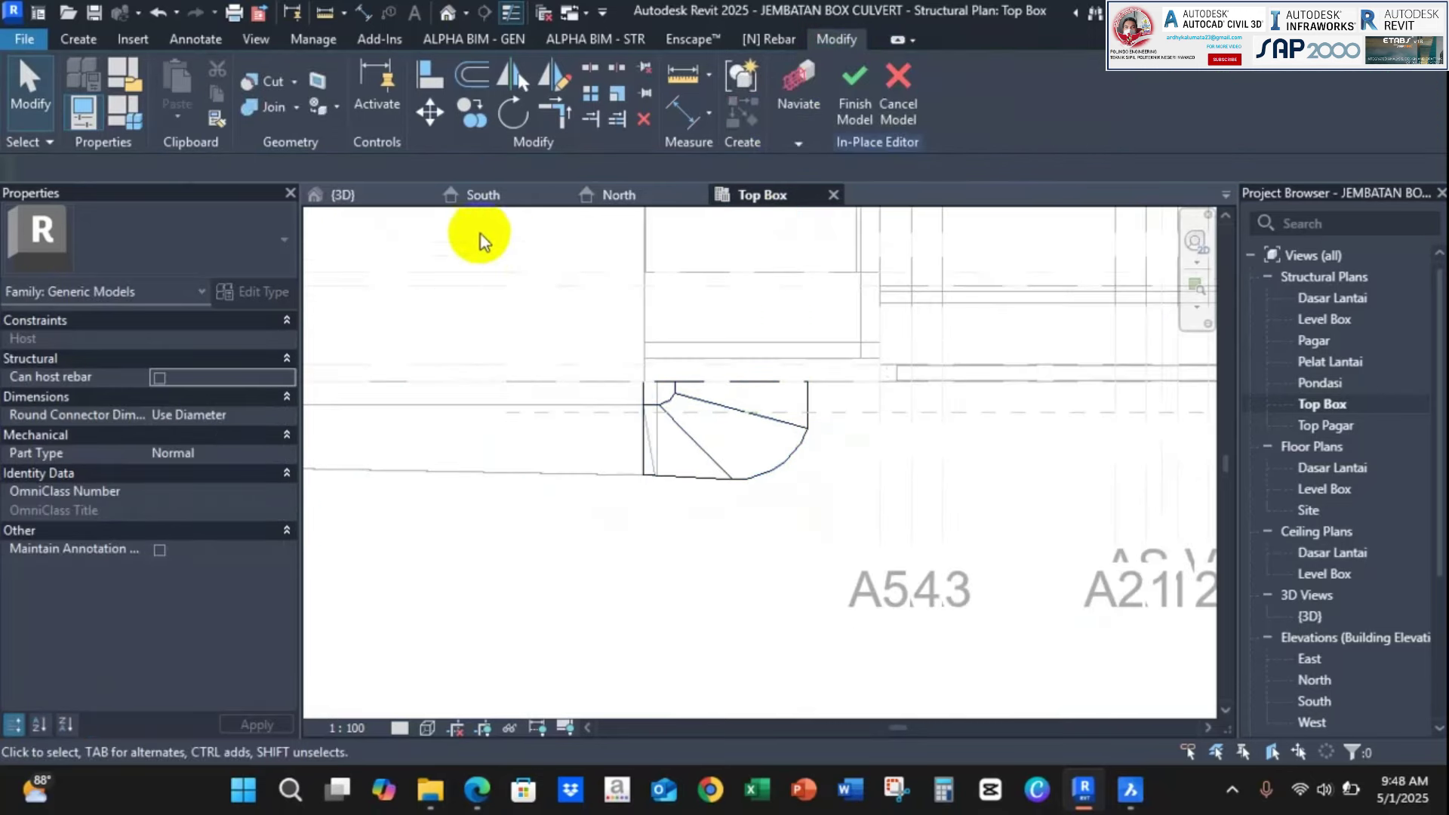
pyautogui.click(387, 201)
pyautogui.scroll(-2, 700, 550)
pyautogui.moveTo(701, 550); pyautogui.dragTo(740, 486, button='middle')
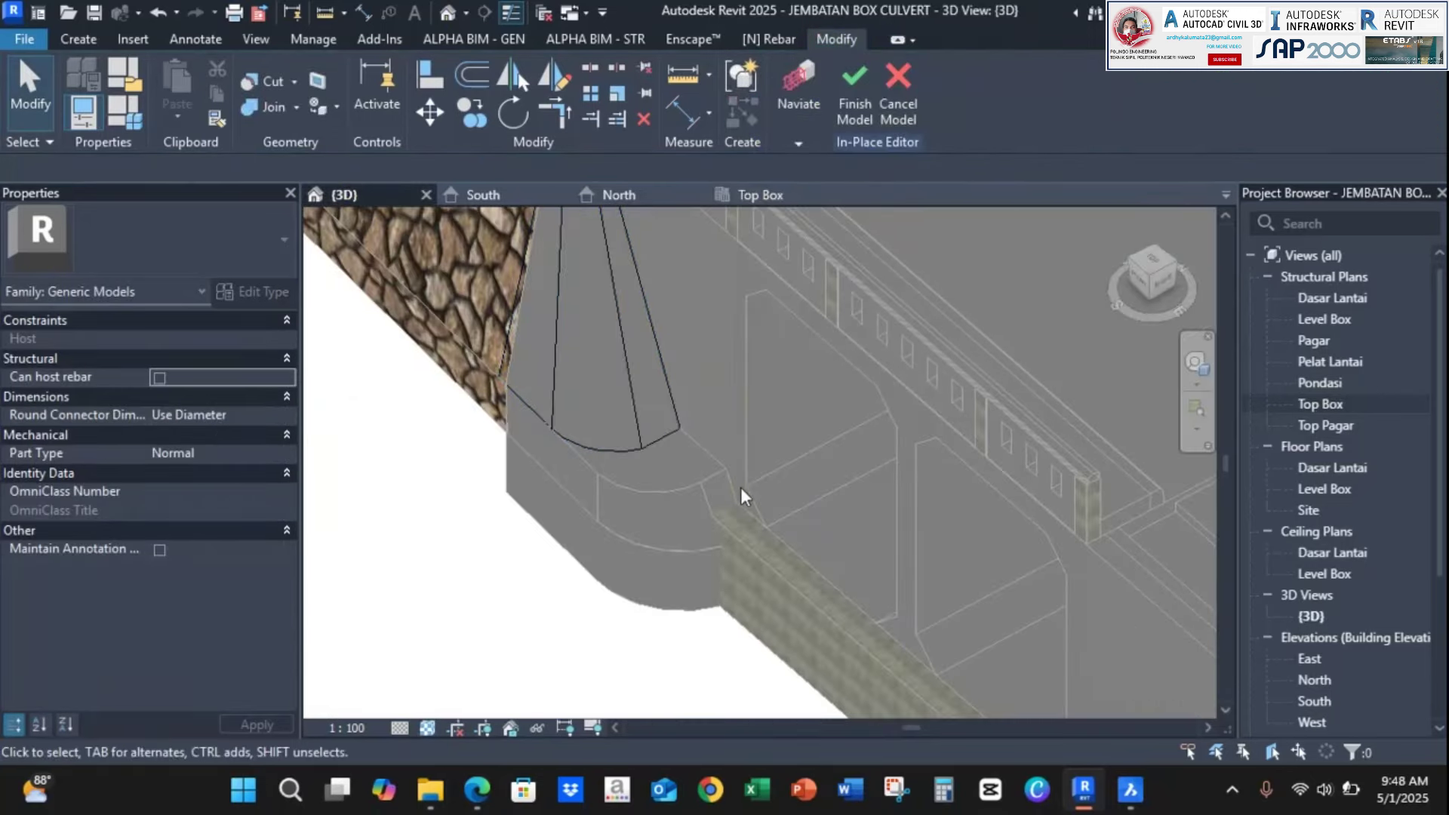
pyautogui.scroll(1, 661, 438)
pyautogui.click(658, 433)
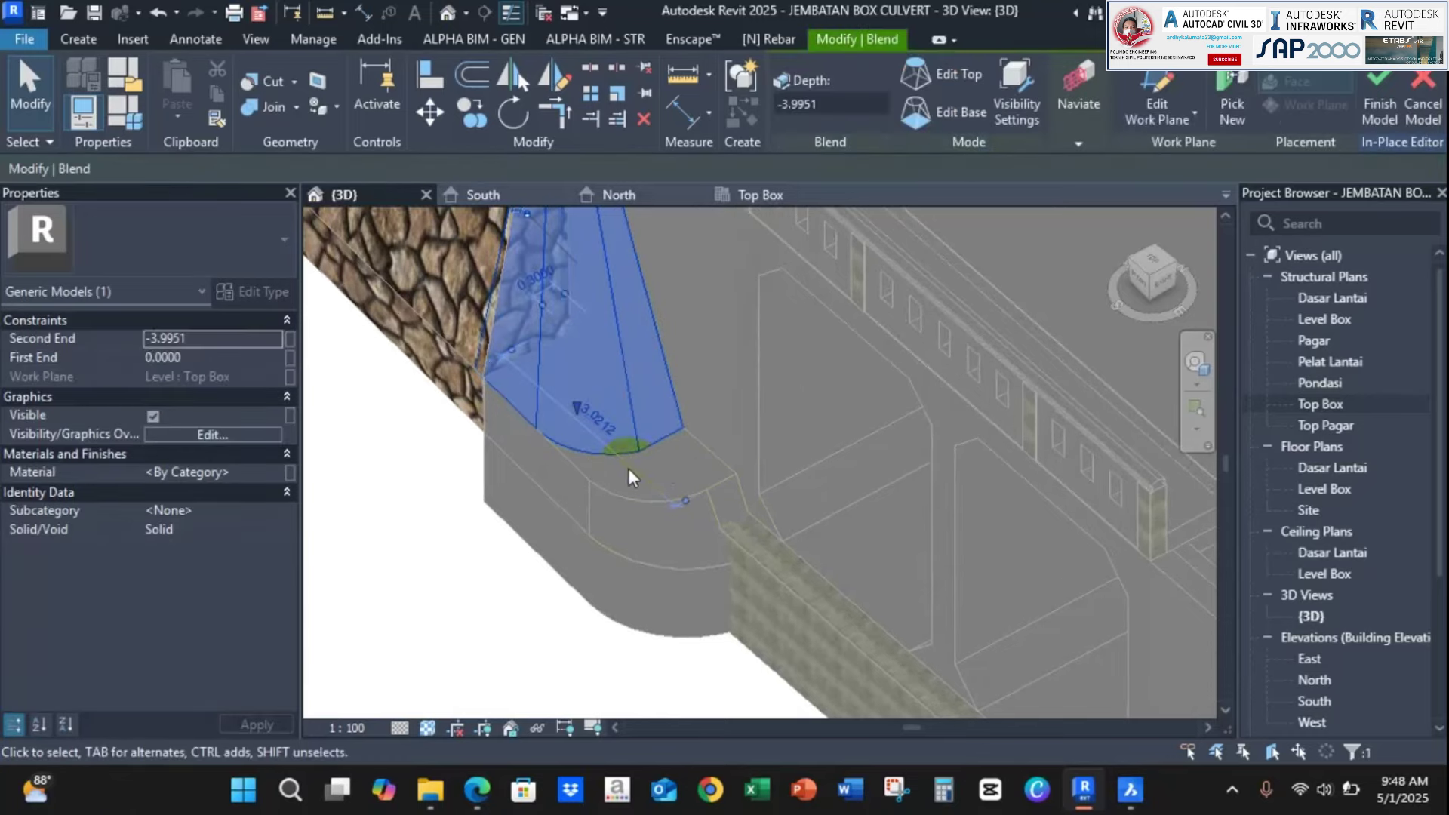
pyautogui.moveTo(680, 478); pyautogui.dragTo(664, 556, button='middle')
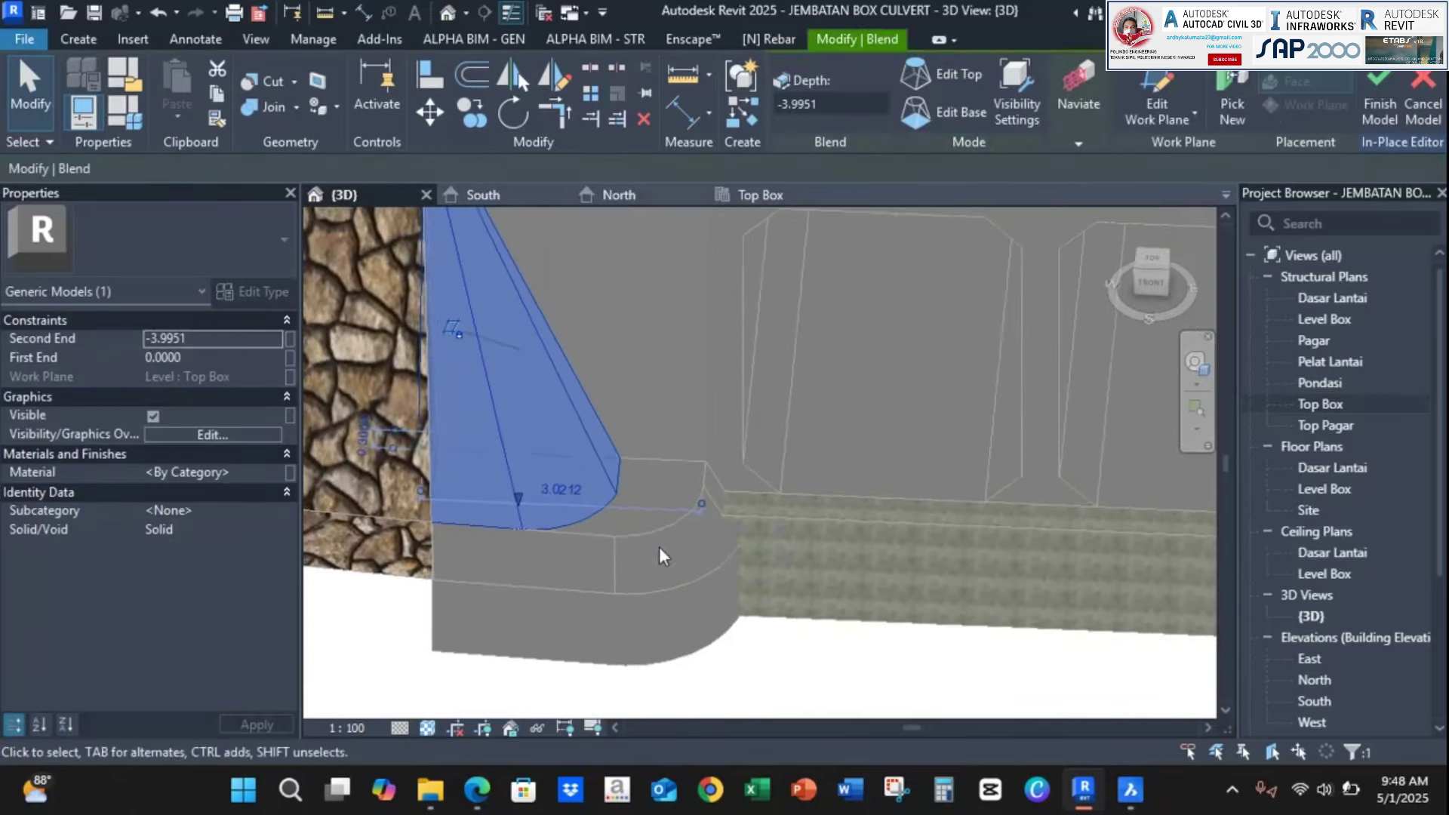
pyautogui.scroll(3, 668, 428)
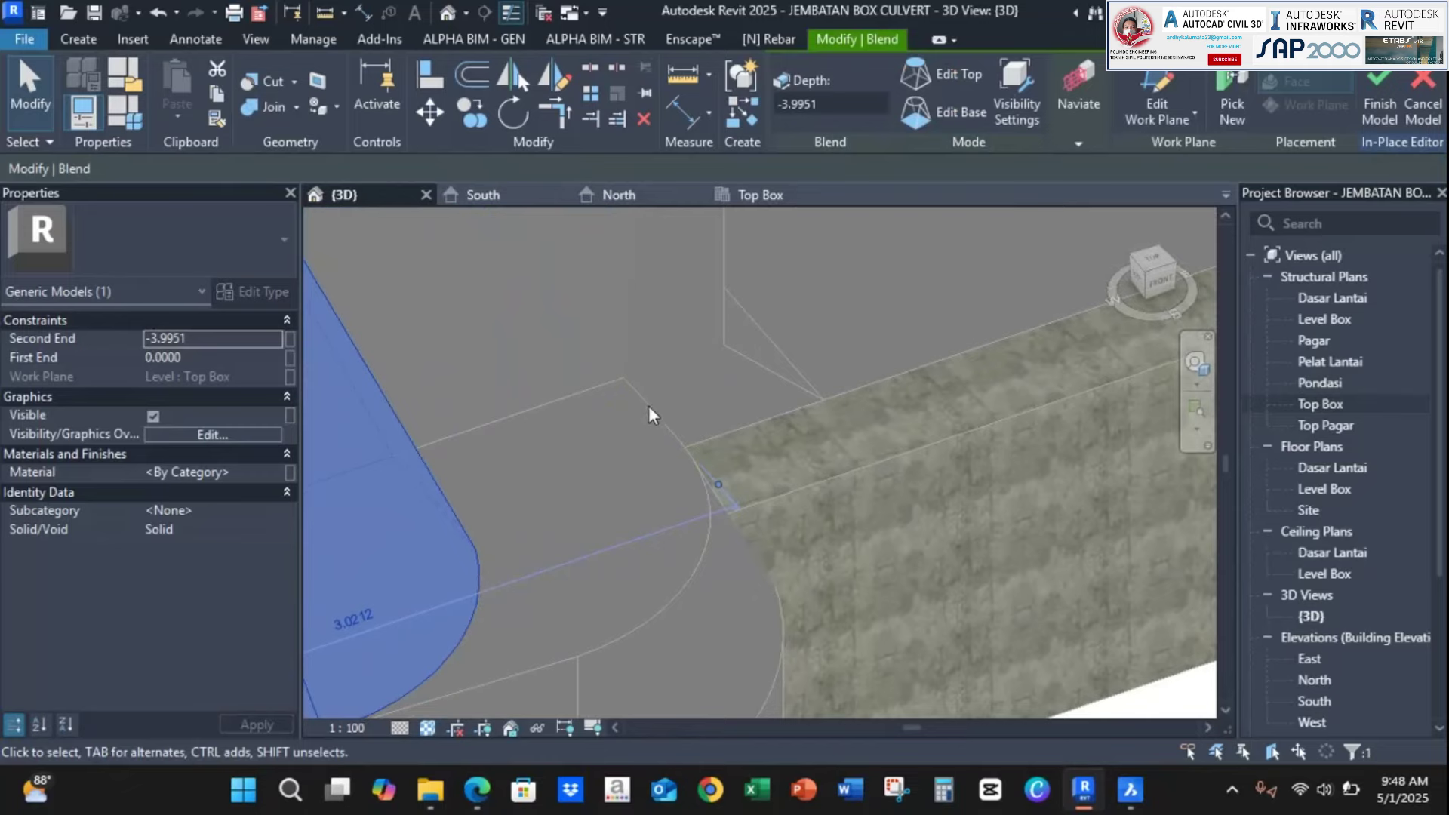
pyautogui.scroll(-5, 601, 300)
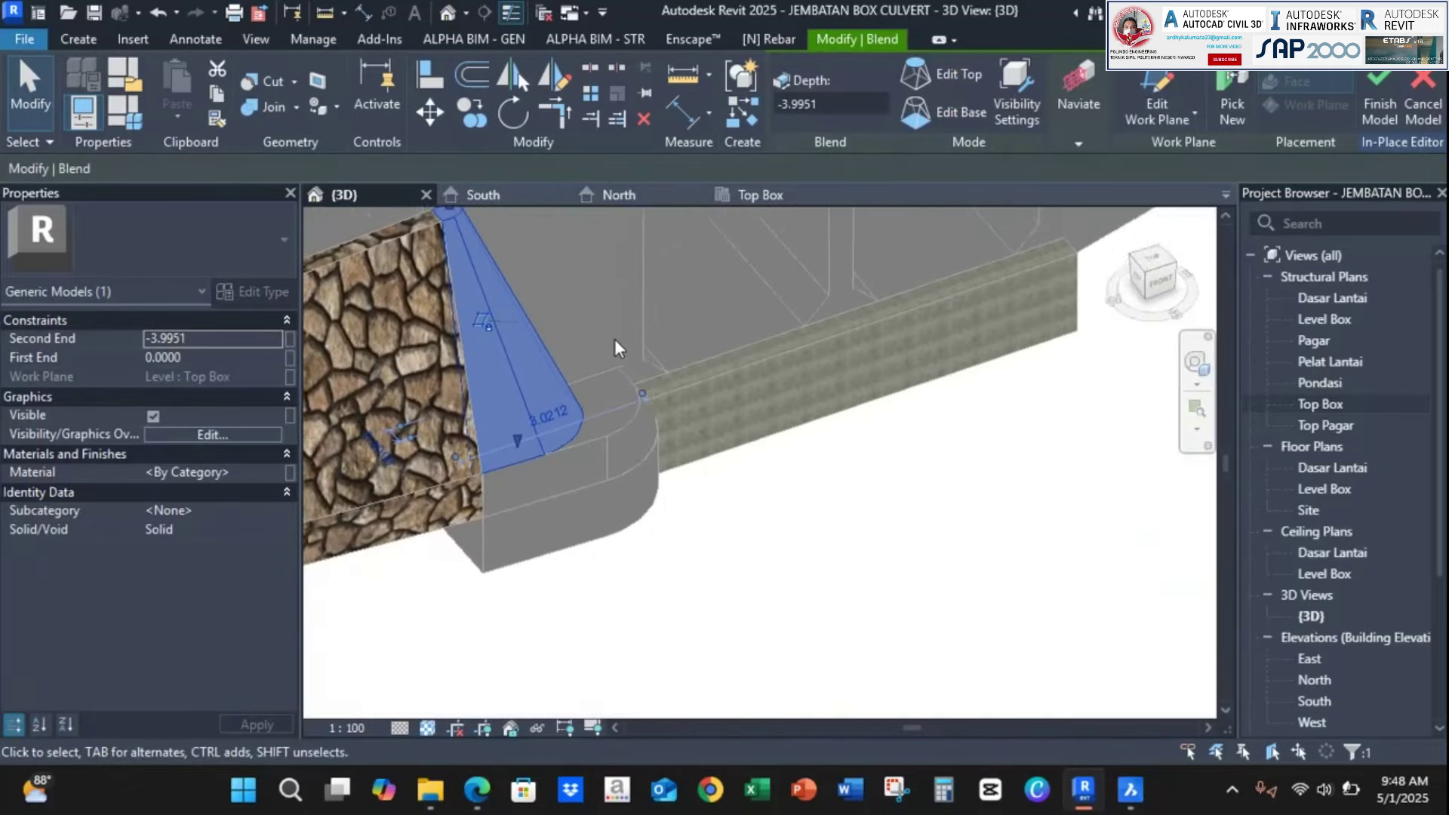
pyautogui.scroll(3, 608, 496)
pyautogui.keyDown('shift'); pyautogui.moveTo(649, 512); pyautogui.dragTo(563, 502, button='middle'); pyautogui.keyUp('shift')
pyautogui.moveTo(631, 547); pyautogui.dragTo(765, 563, button='middle')
pyautogui.press('Escape')
# Try to reassign the blend's work plane by picking the top face of the lower block
pyautogui.click(619, 362)
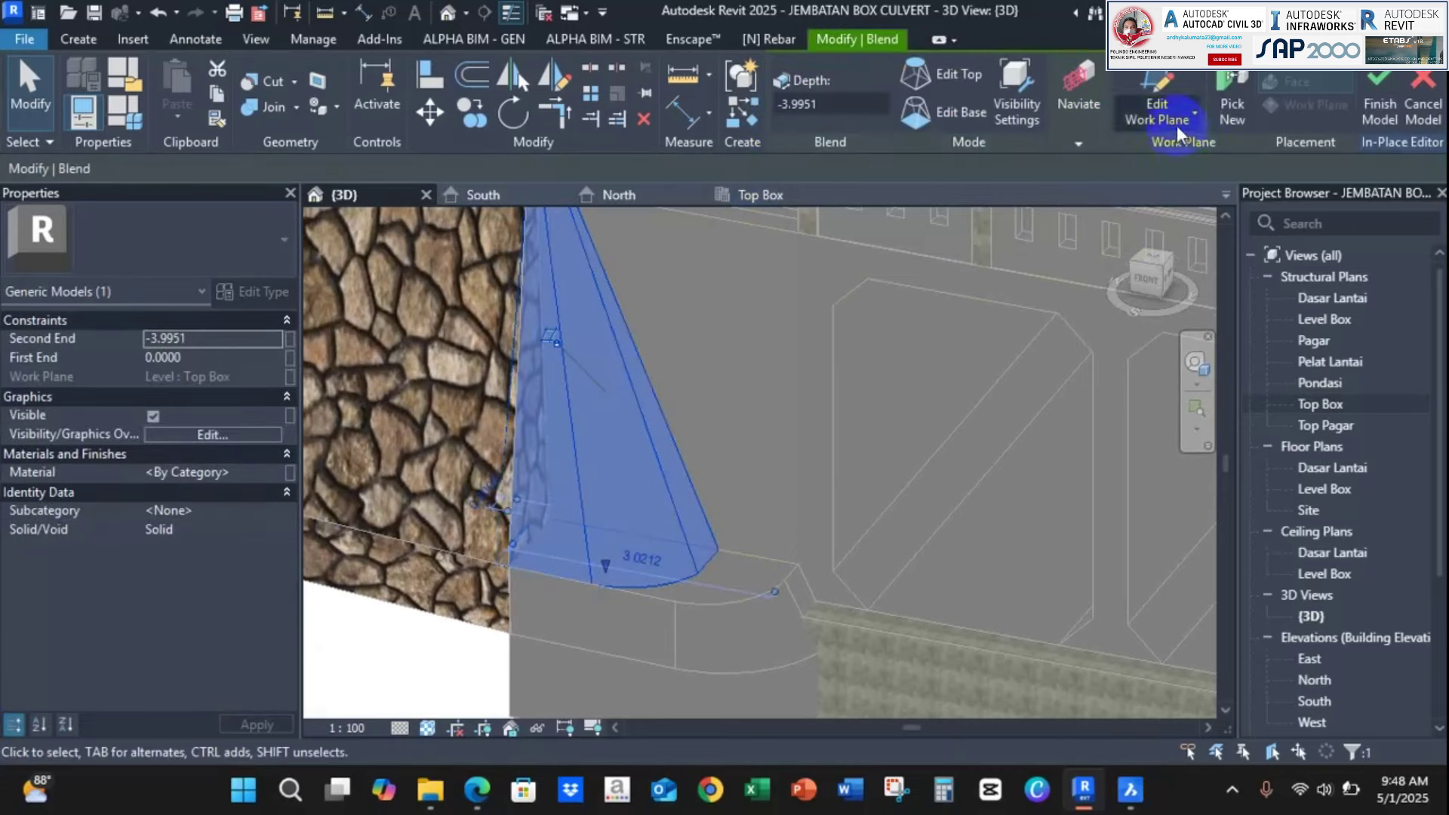
pyautogui.click(1176, 126)
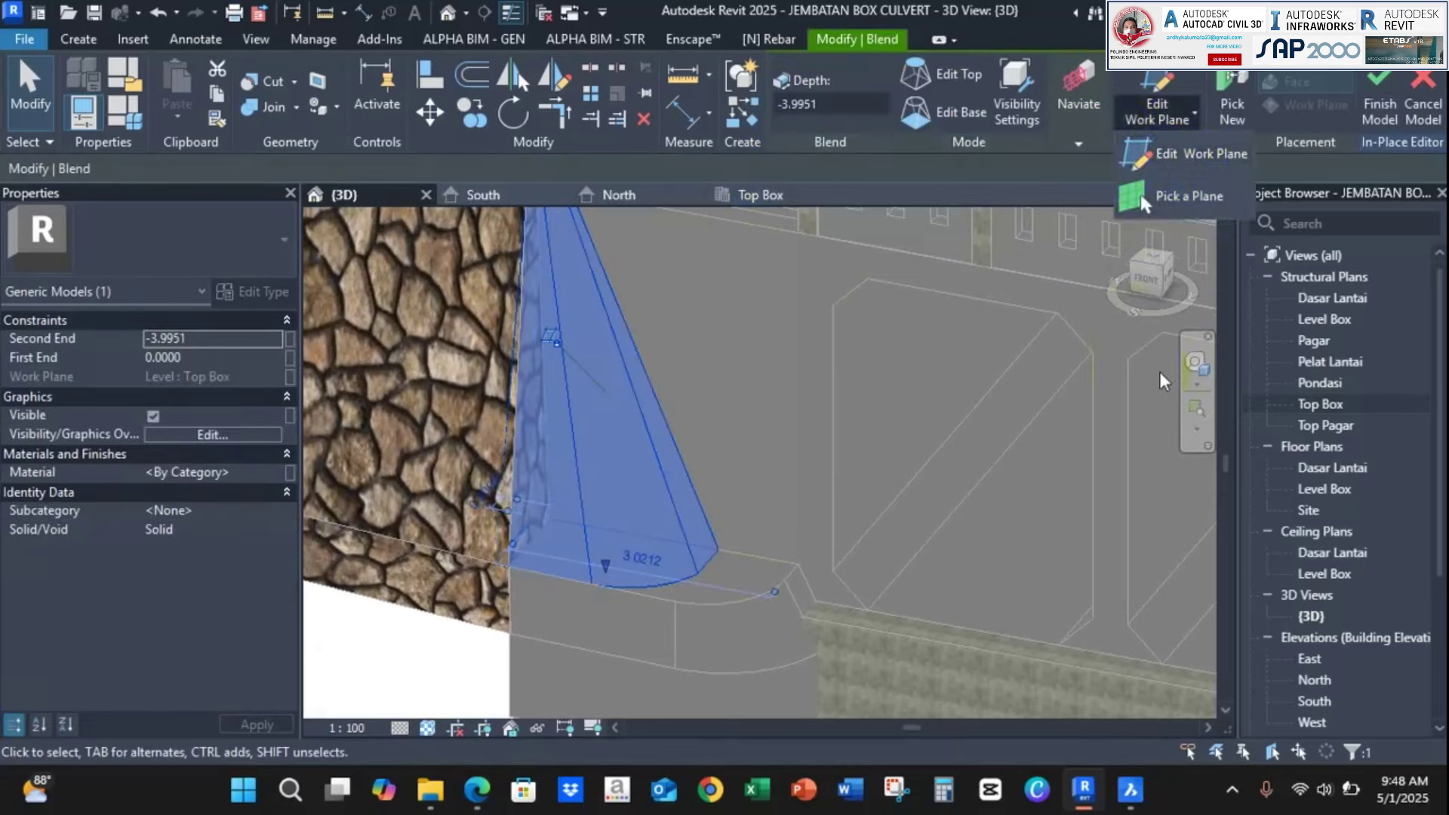
pyautogui.click(1139, 194)
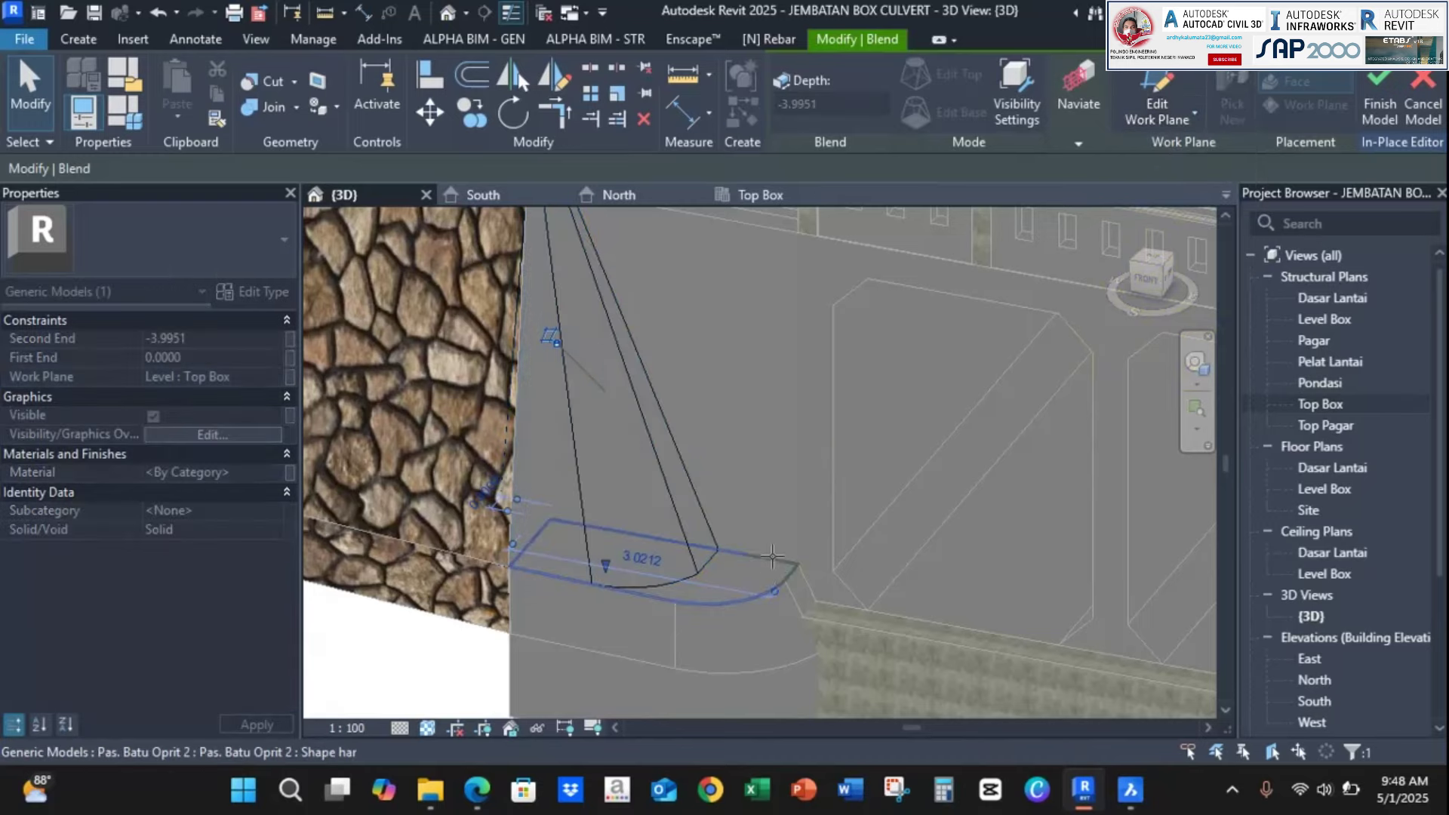
pyautogui.click(776, 572)
pyautogui.click(554, 501)
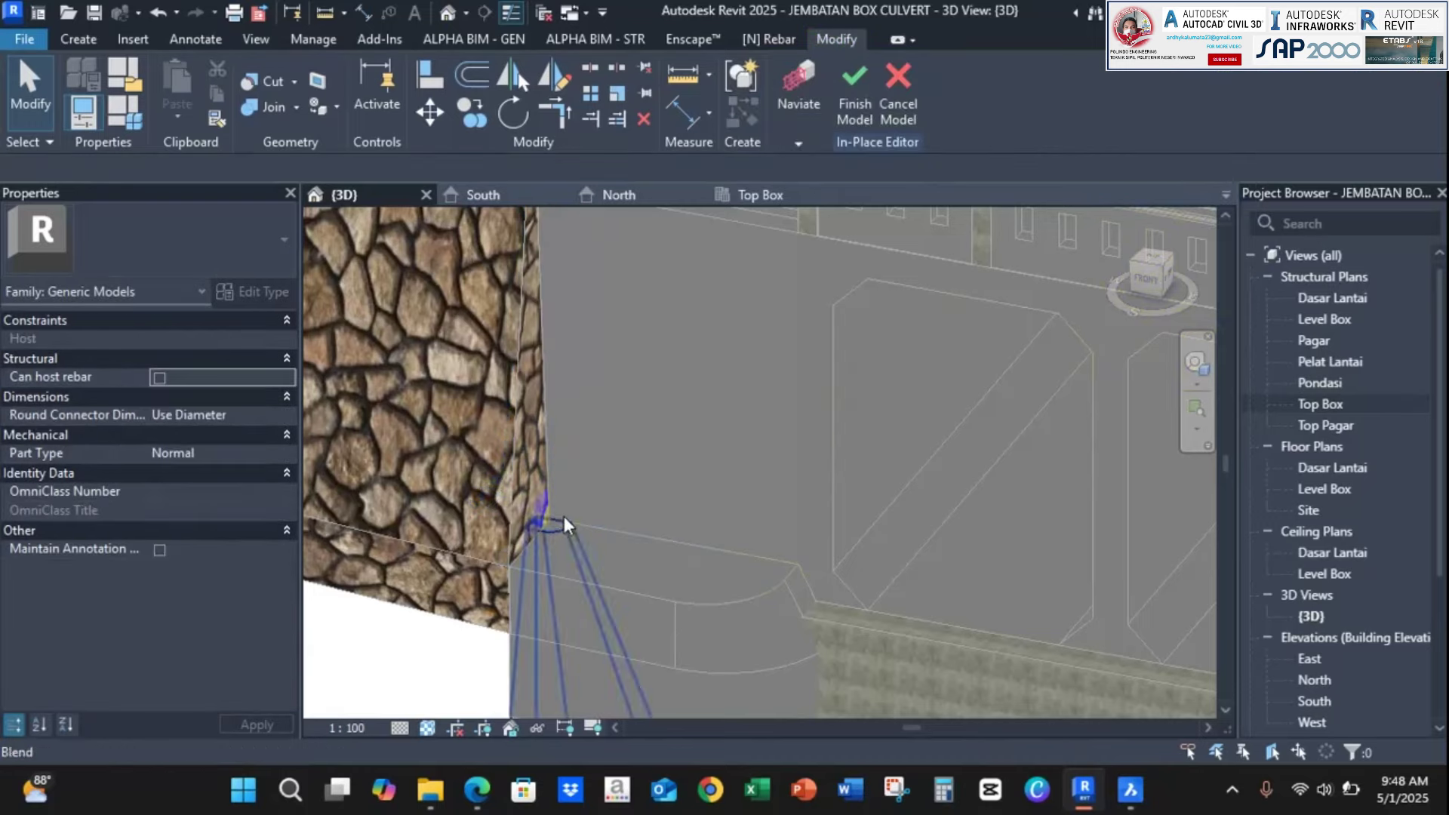
pyautogui.scroll(-4, 564, 516)
pyautogui.click(593, 619)
pyautogui.click(672, 608)
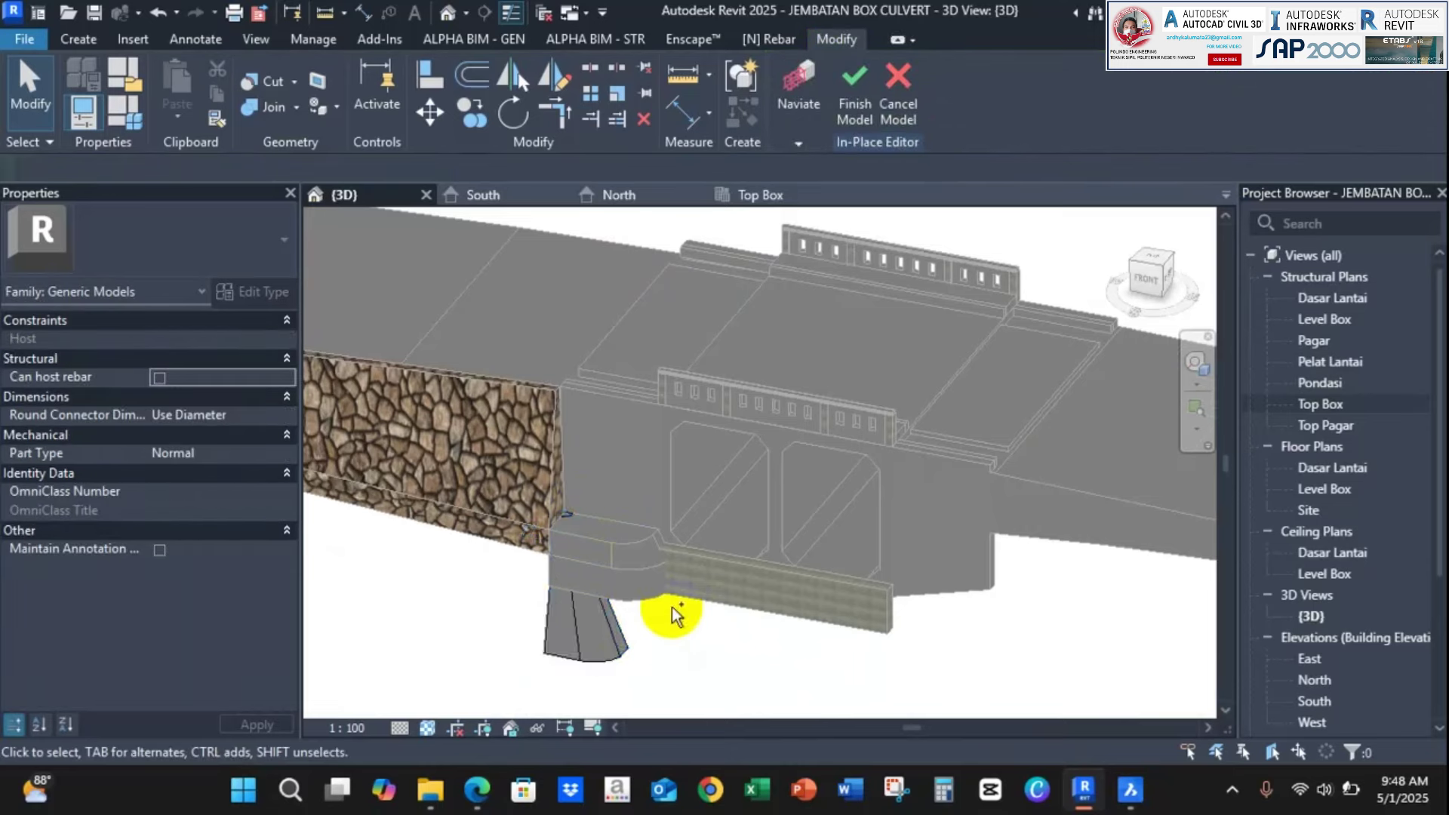
pyautogui.scroll(5, 671, 608)
# Edit the blend's top boundary so its lower end follows the upper outline of the lower block
pyautogui.click(623, 505)
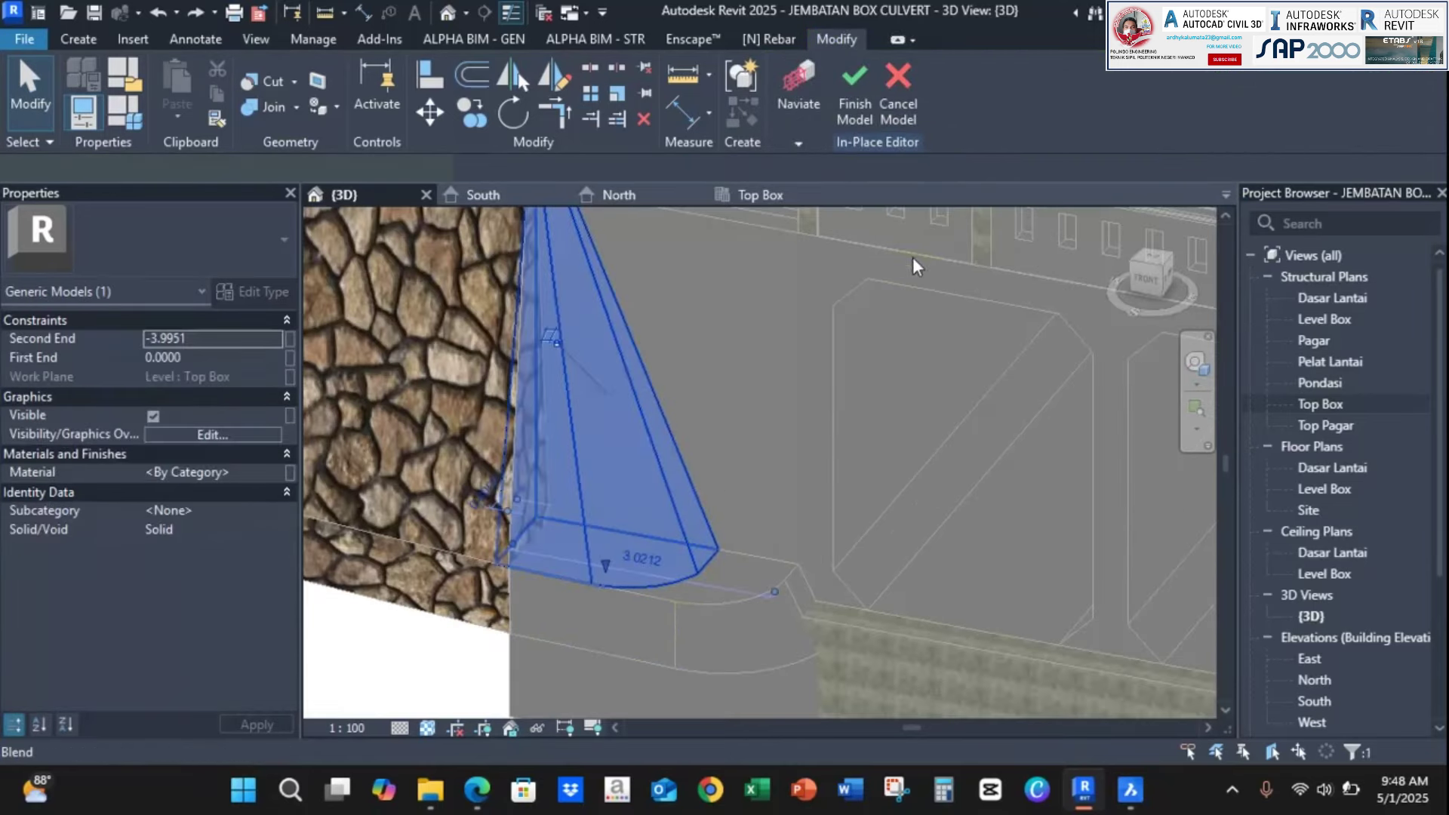
pyautogui.click(957, 114)
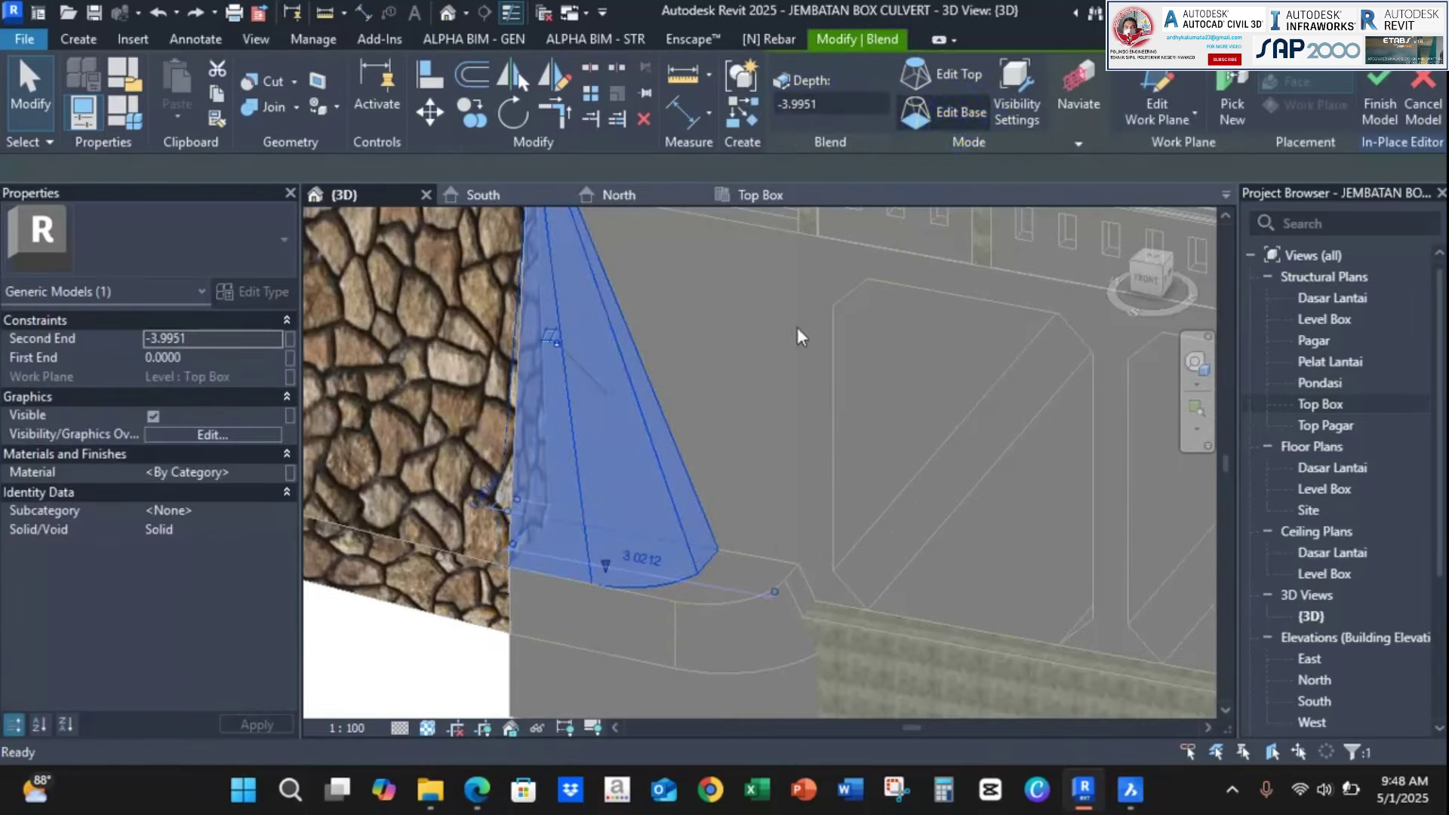
pyautogui.scroll(-2, 672, 453)
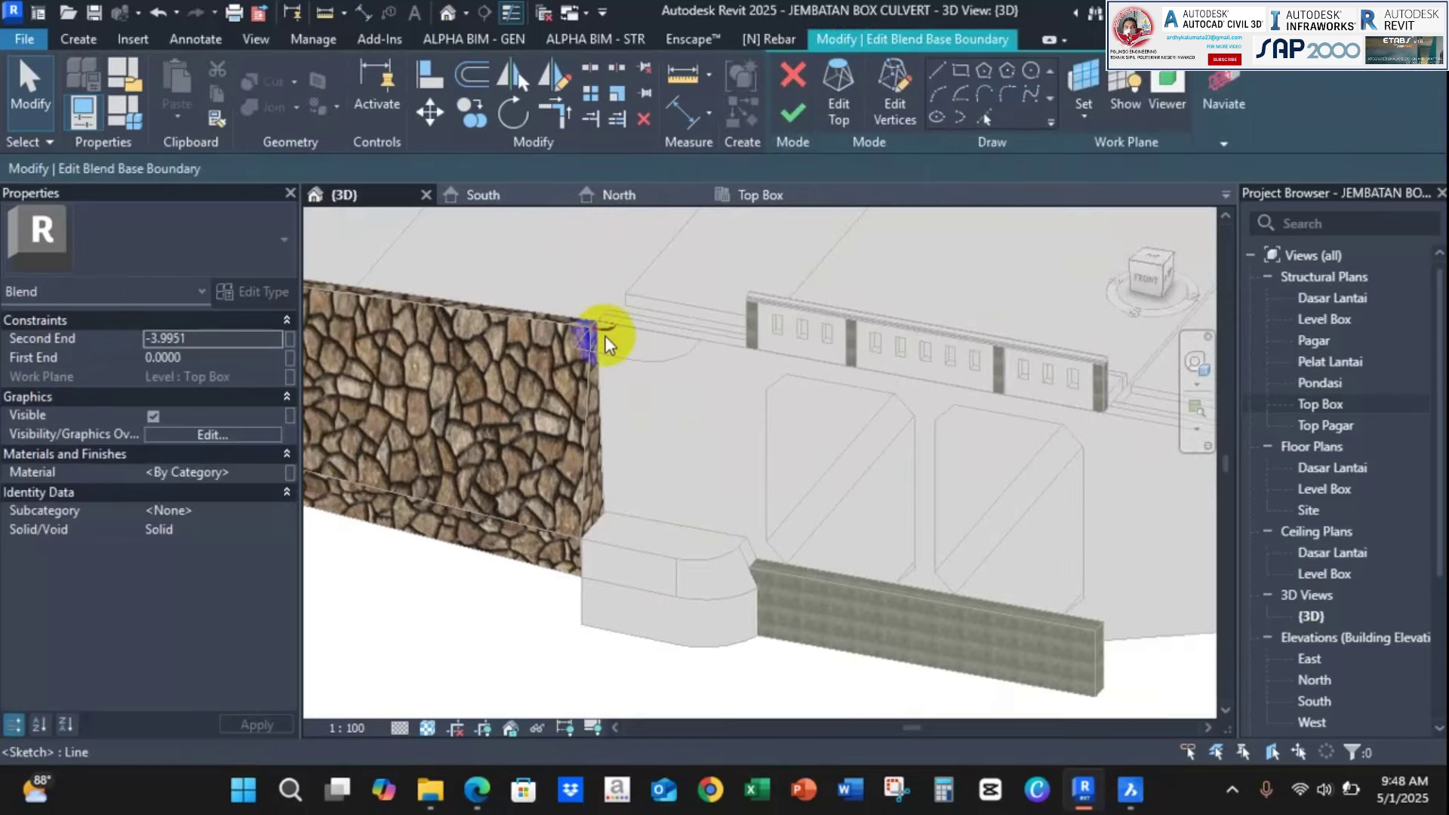
pyautogui.scroll(1, 604, 335)
pyautogui.click(840, 104)
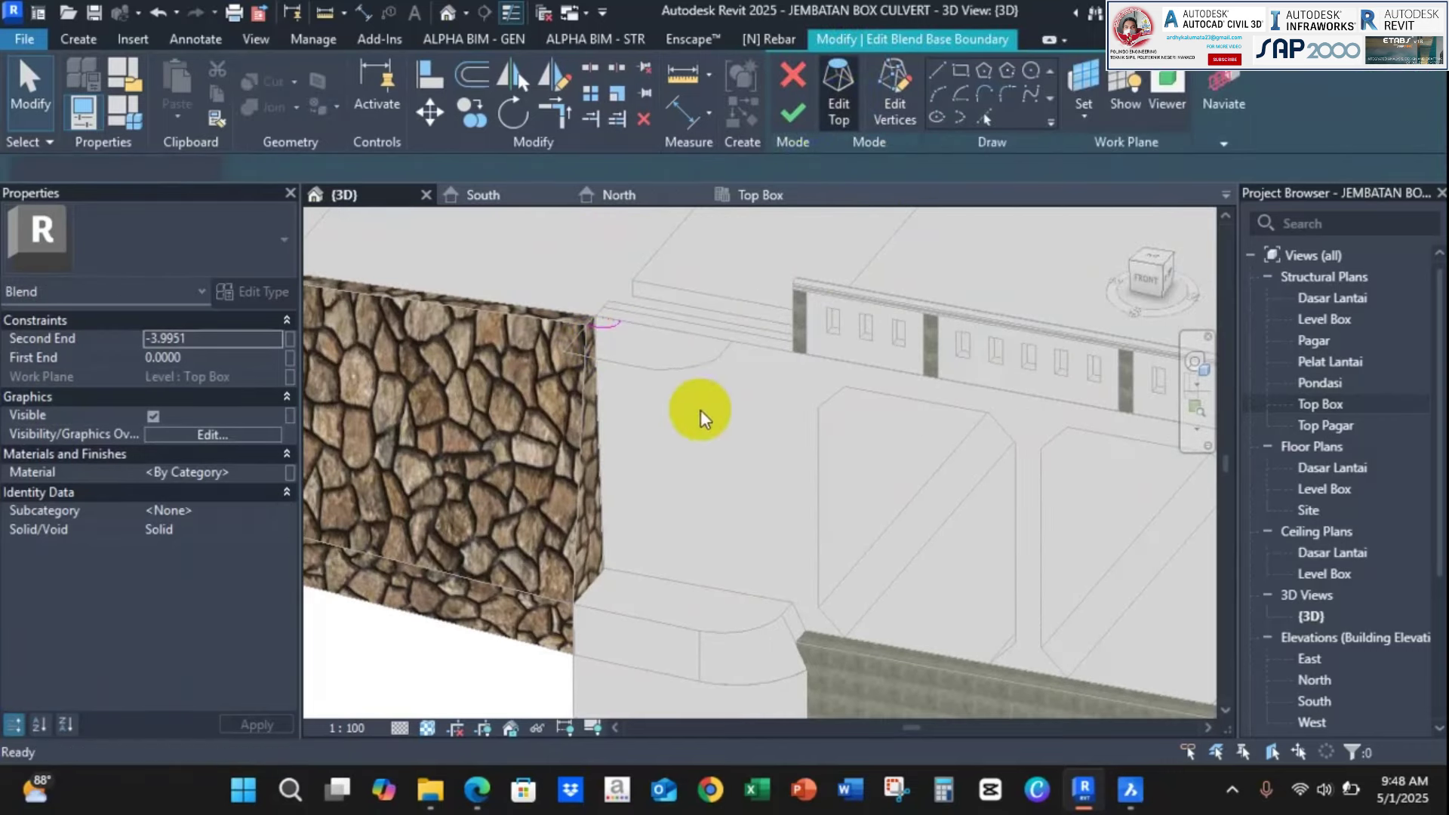
pyautogui.scroll(1, 732, 383)
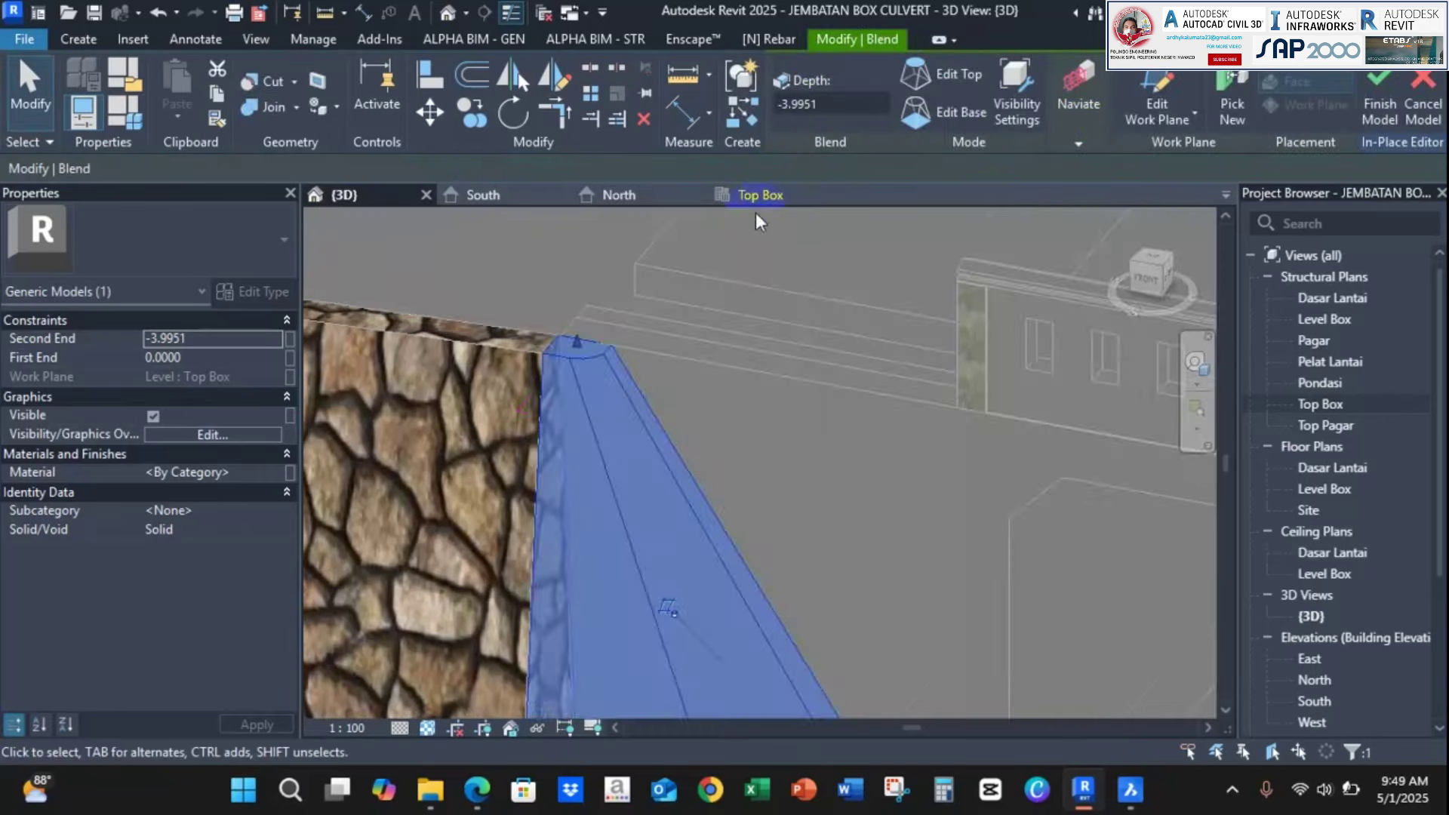
pyautogui.click(679, 379)
# Assign the Pas. Batu Oprit material to the tall corner blend and finish the in-place model
pyautogui.scroll(-2, 680, 379)
pyautogui.moveTo(771, 603); pyautogui.dragTo(759, 418, button='middle')
pyautogui.scroll(2, 759, 418)
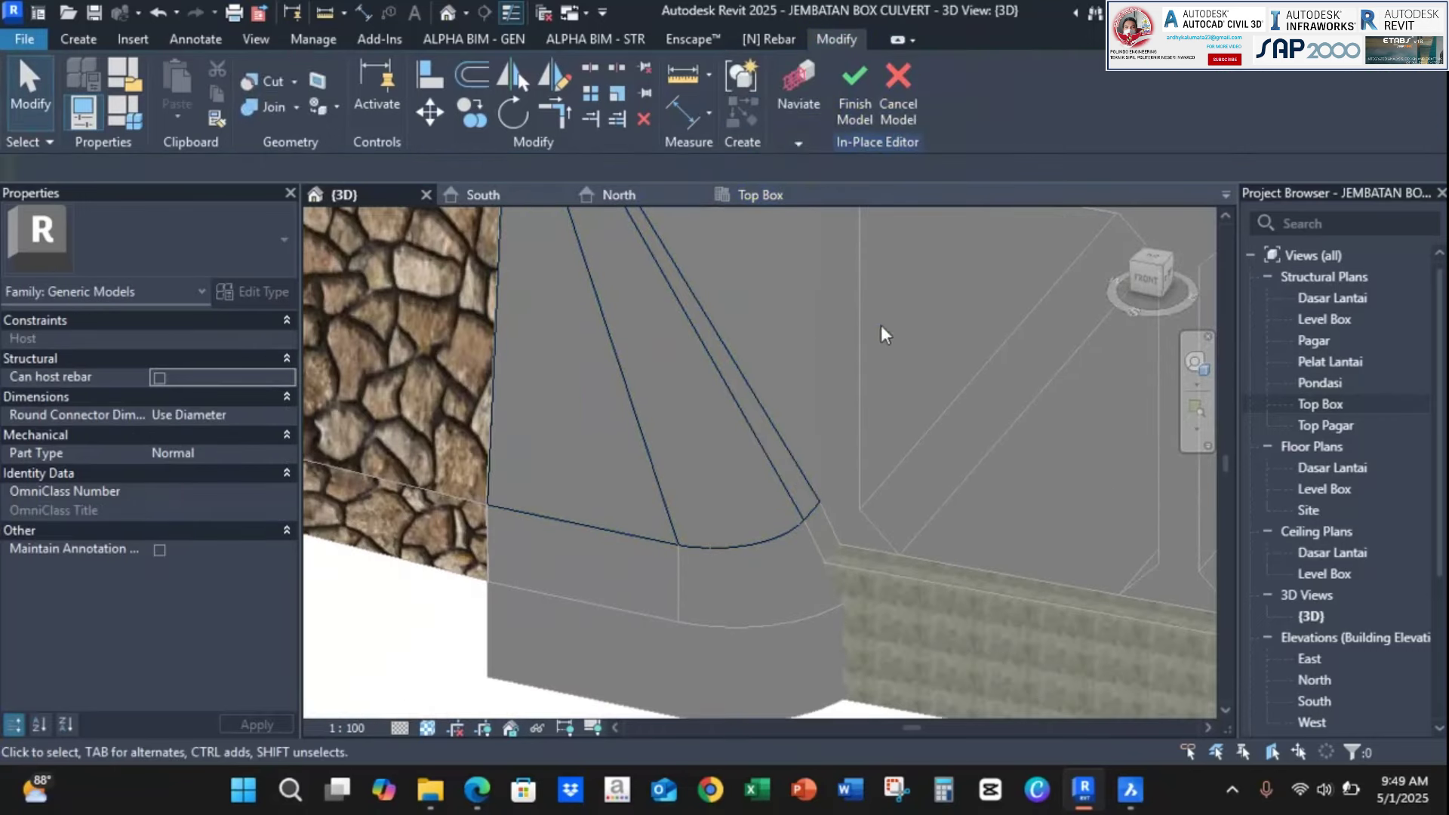
pyautogui.click(597, 386)
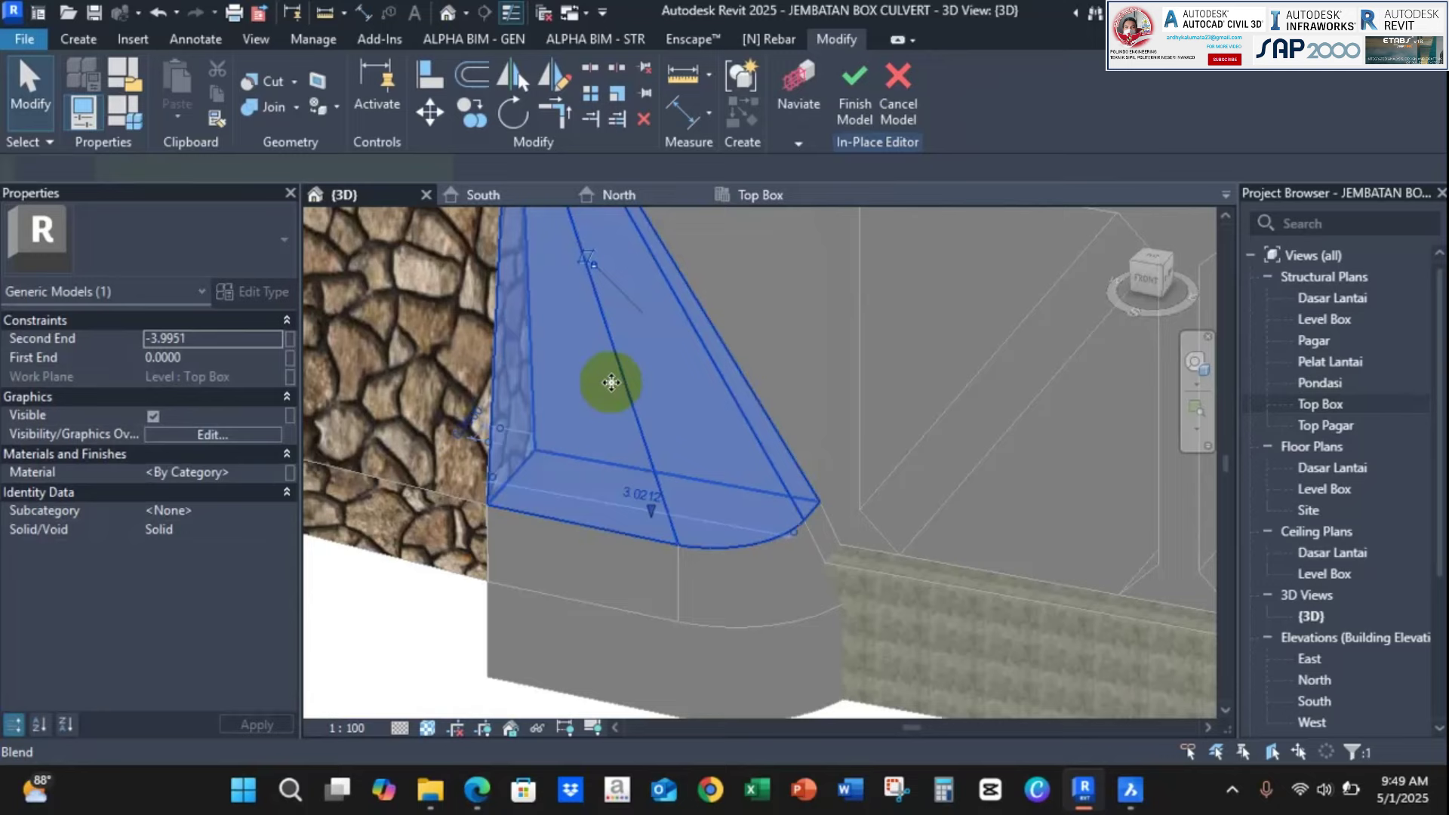
pyautogui.click(280, 470)
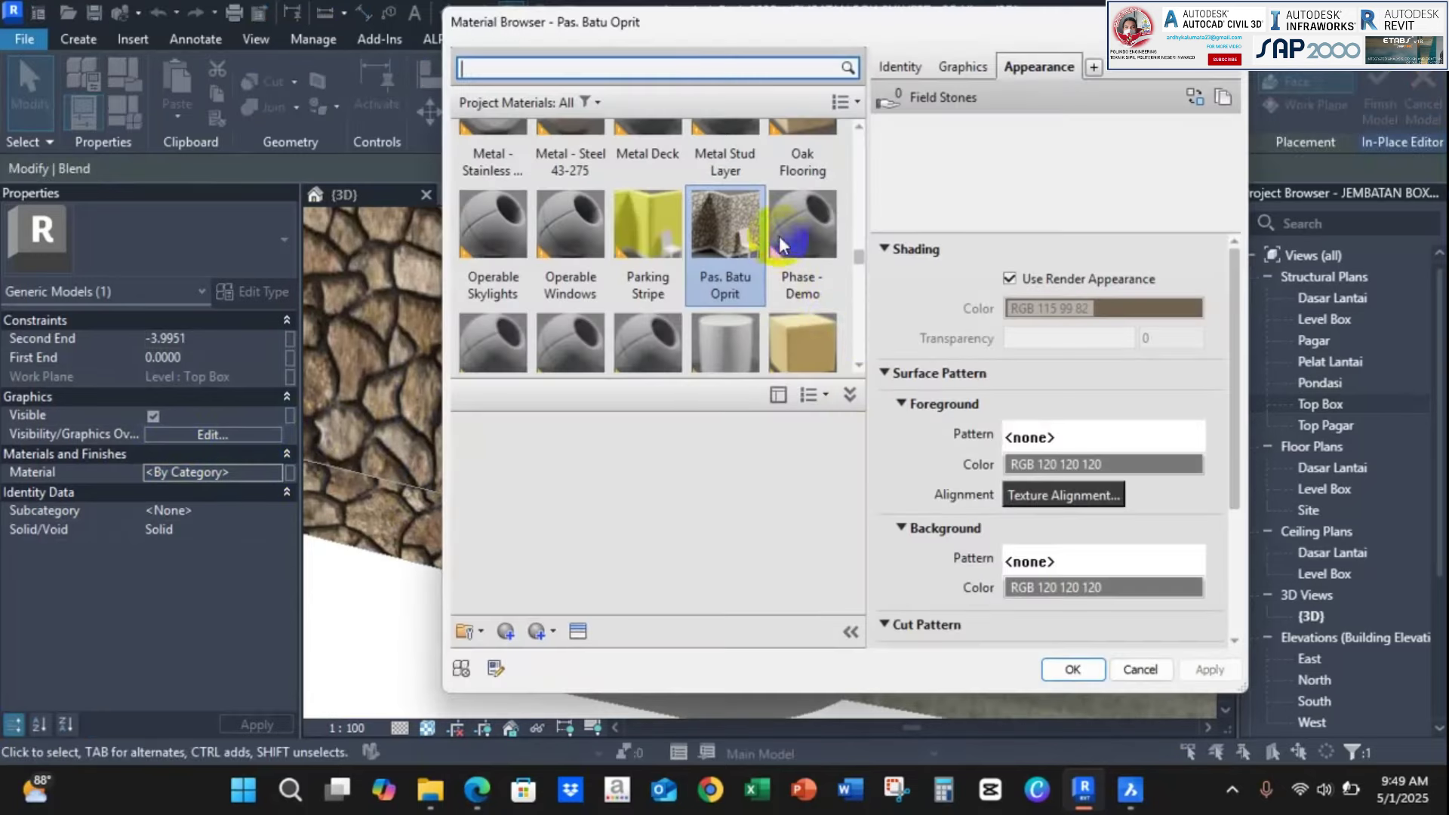
pyautogui.doubleClick(740, 216)
pyautogui.press('Escape')
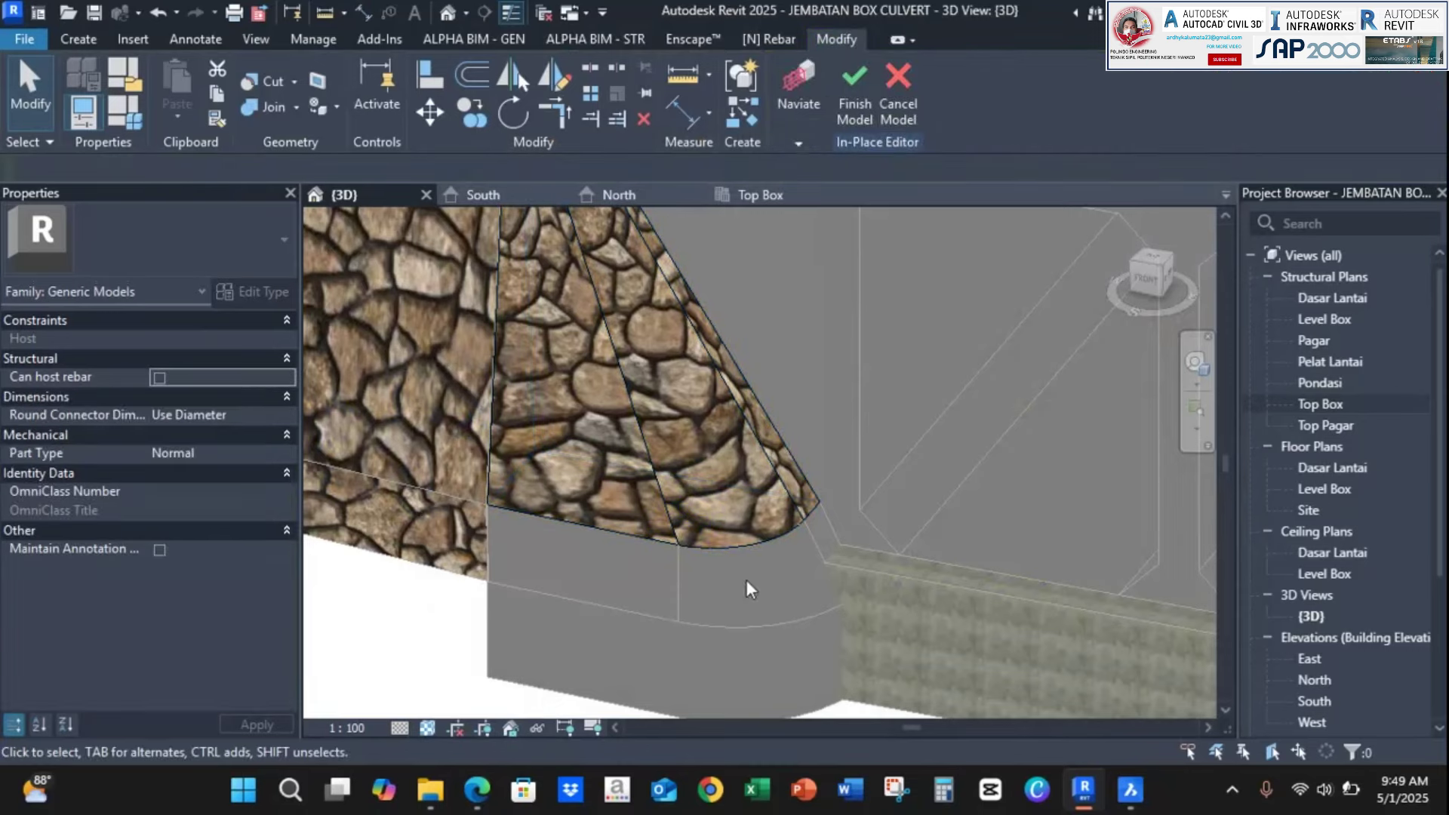
pyautogui.click(858, 97)
# Edit the lower block beneath the corner blend in place, assign it the Pas. Batu Oprit material and finish the model
pyautogui.click(689, 586)
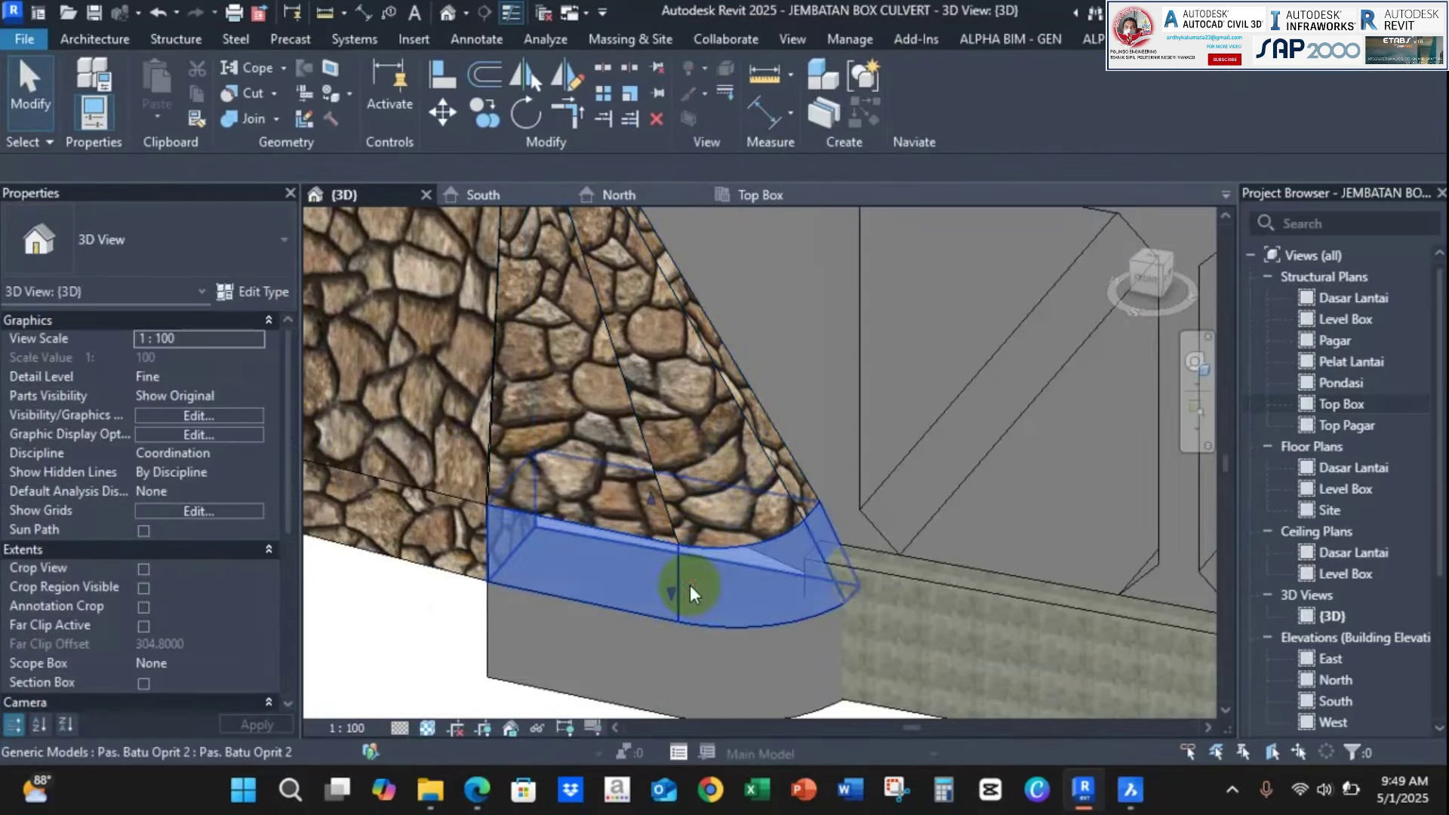
pyautogui.click(918, 98)
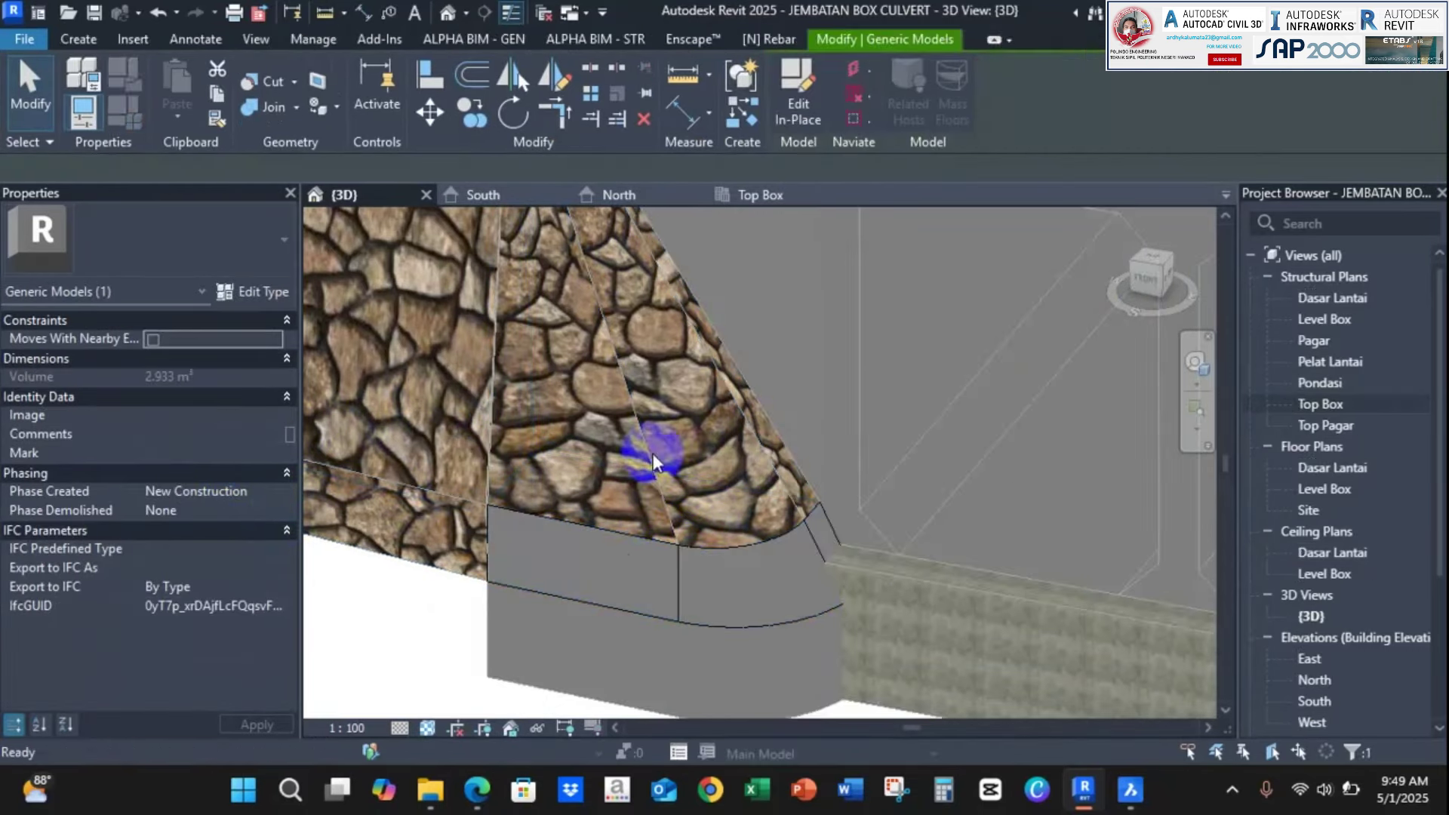
pyautogui.click(667, 581)
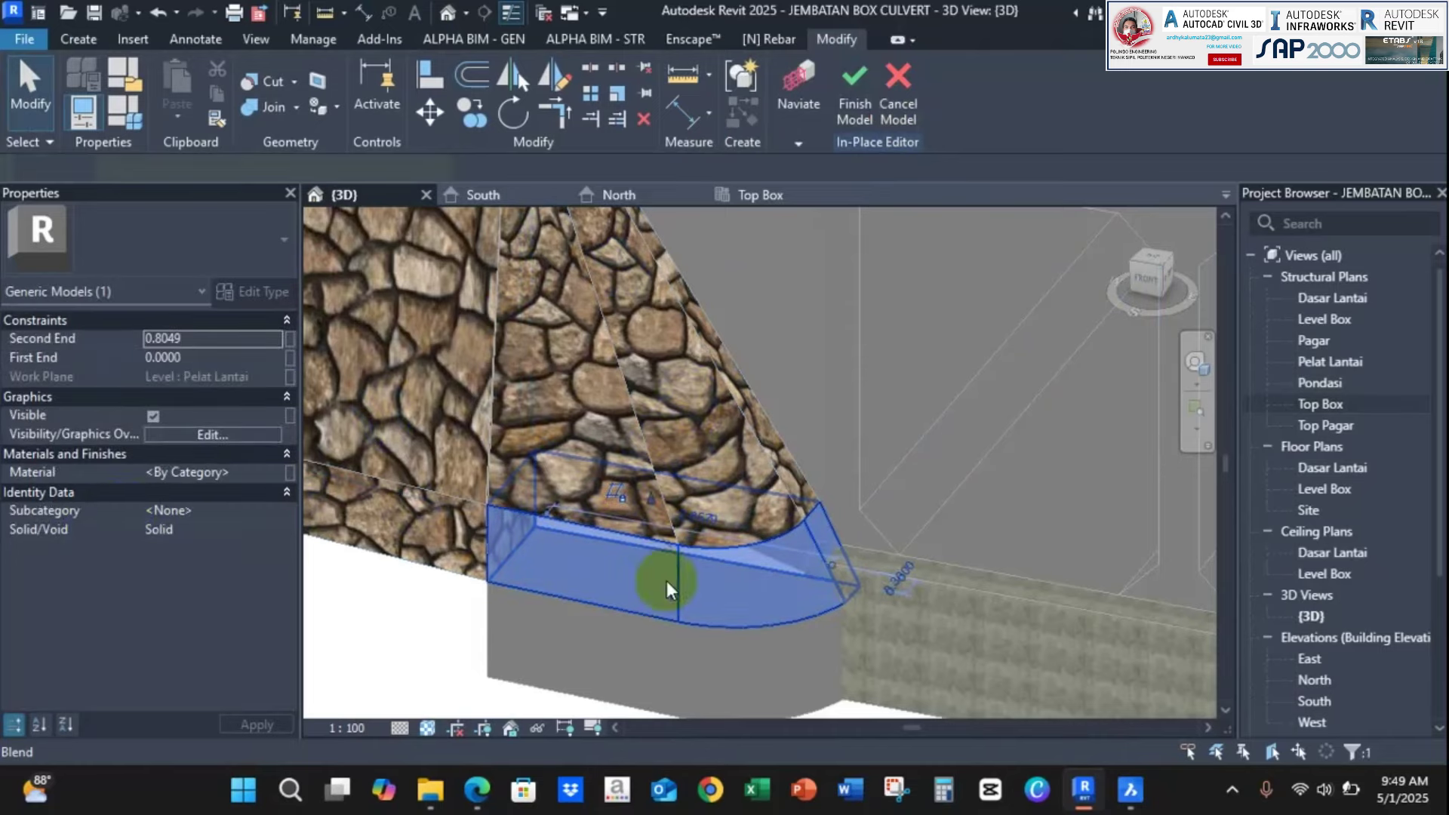
pyautogui.click(274, 477)
pyautogui.click(277, 477)
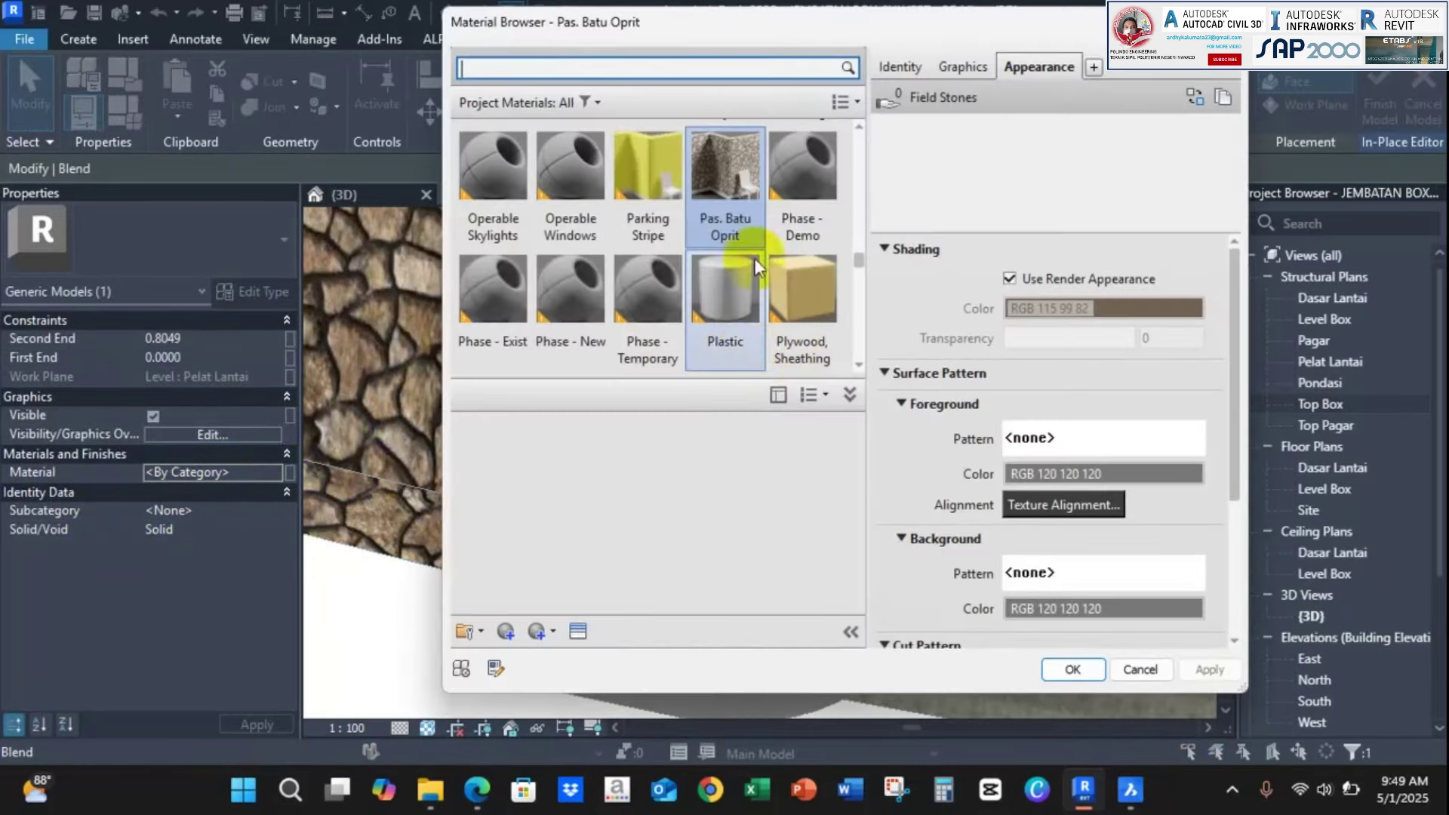
pyautogui.click(1072, 669)
pyautogui.press('Escape')
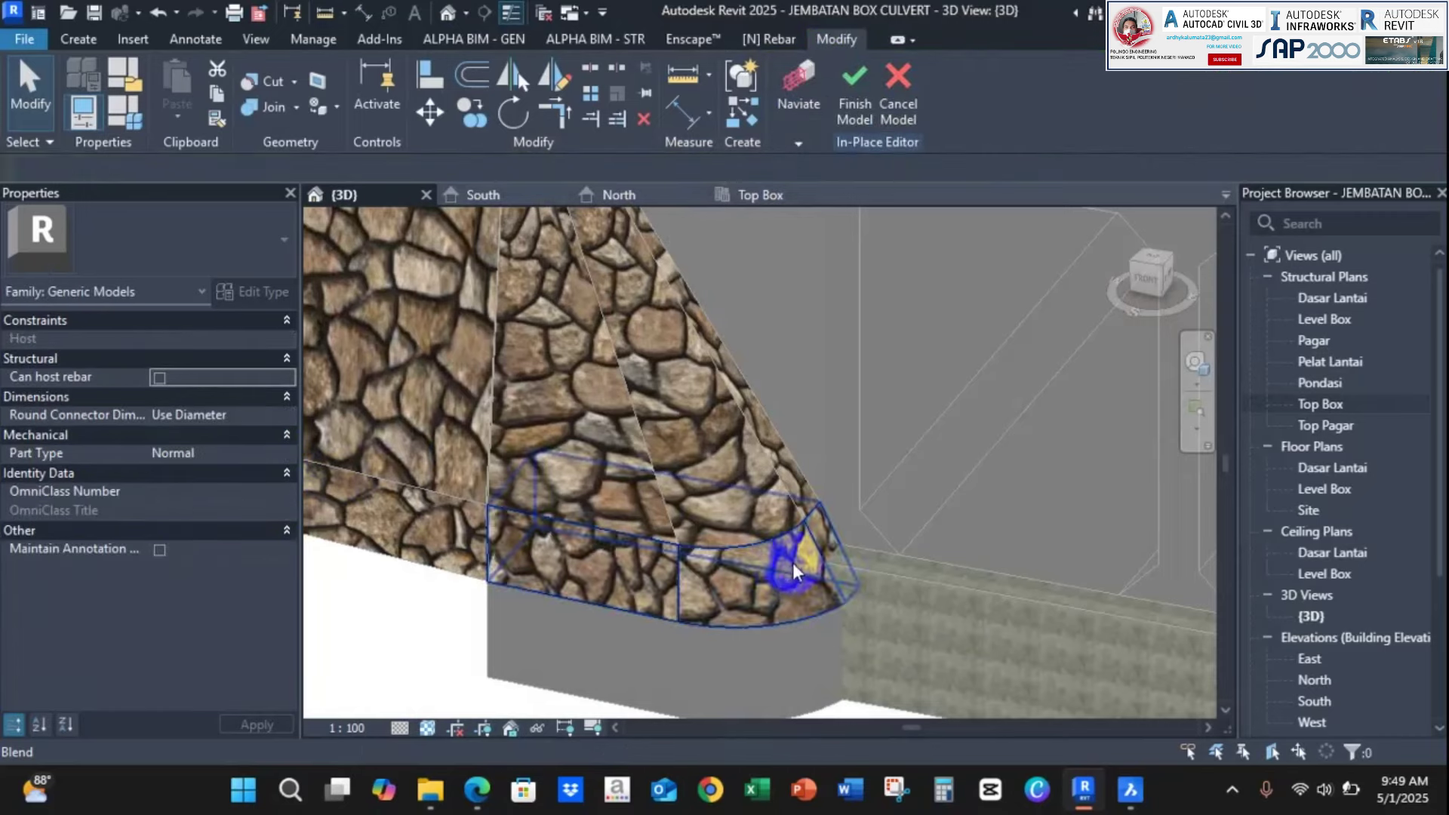
pyautogui.moveTo(793, 563); pyautogui.dragTo(713, 495, button='middle')
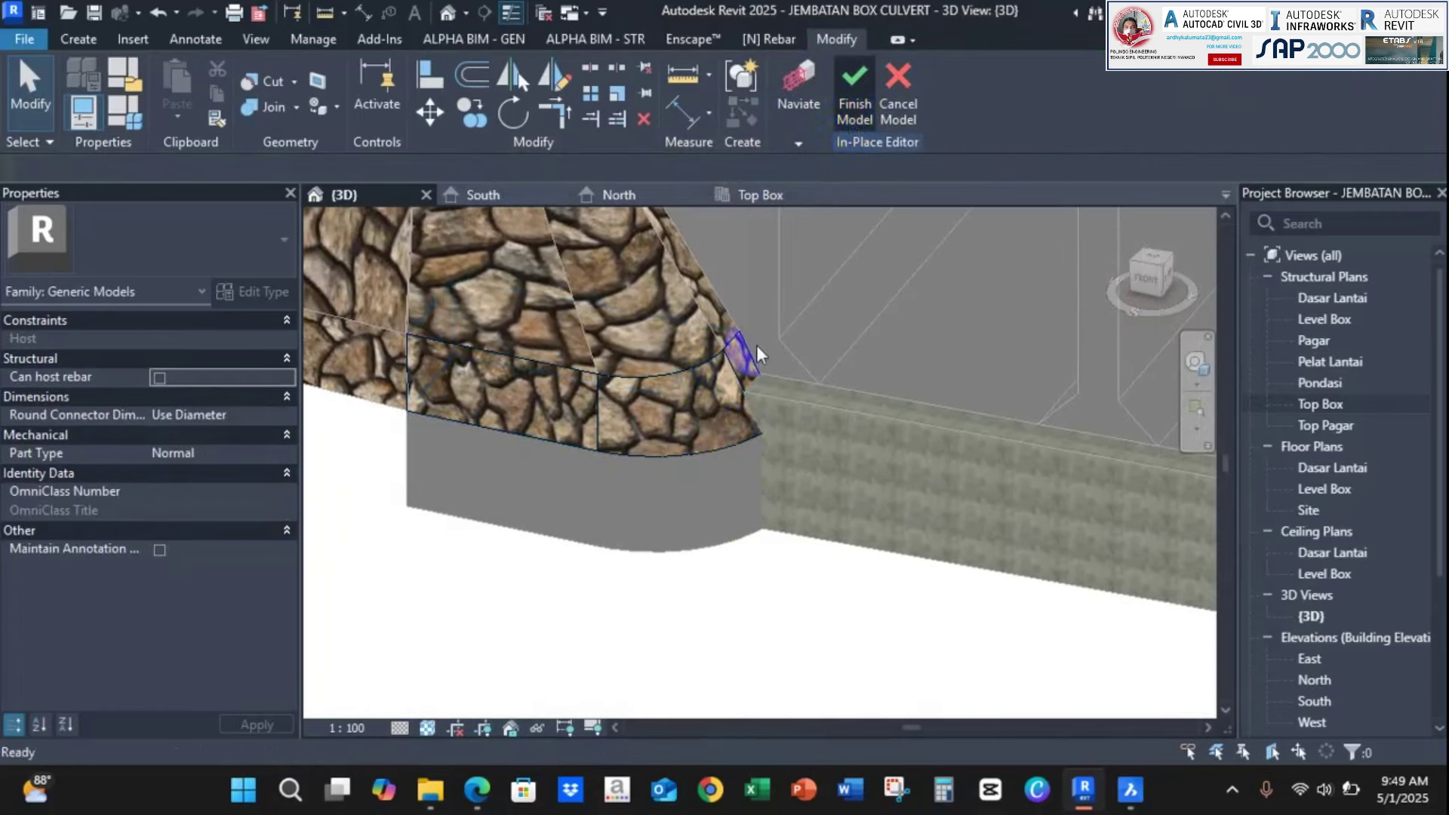
pyautogui.click(854, 94)
# Edit the rounded foundation block in place and assign the Pas. Batu Oprit material to its extrusion
pyautogui.click(695, 543)
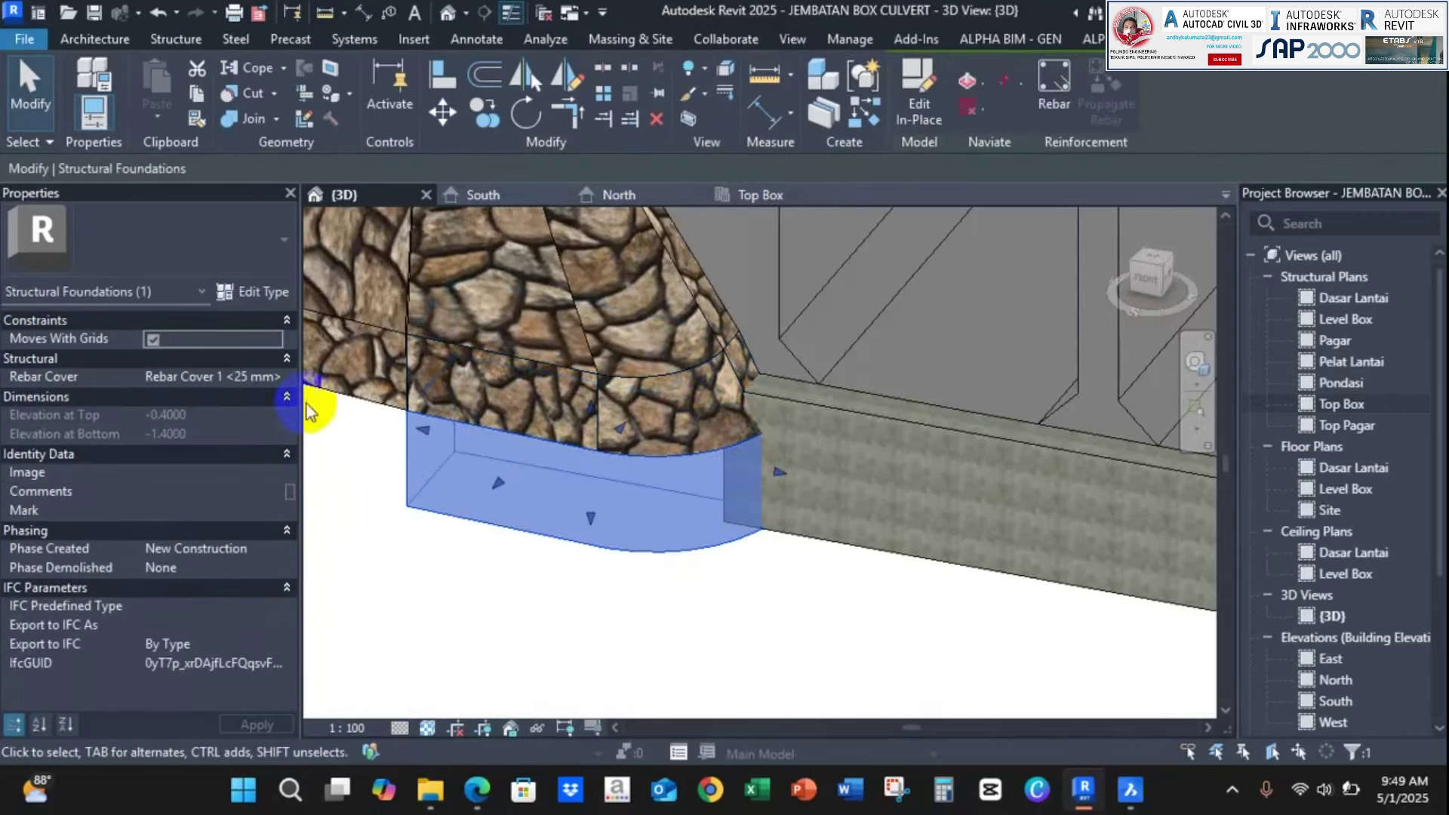
pyautogui.click(908, 125)
pyautogui.click(545, 516)
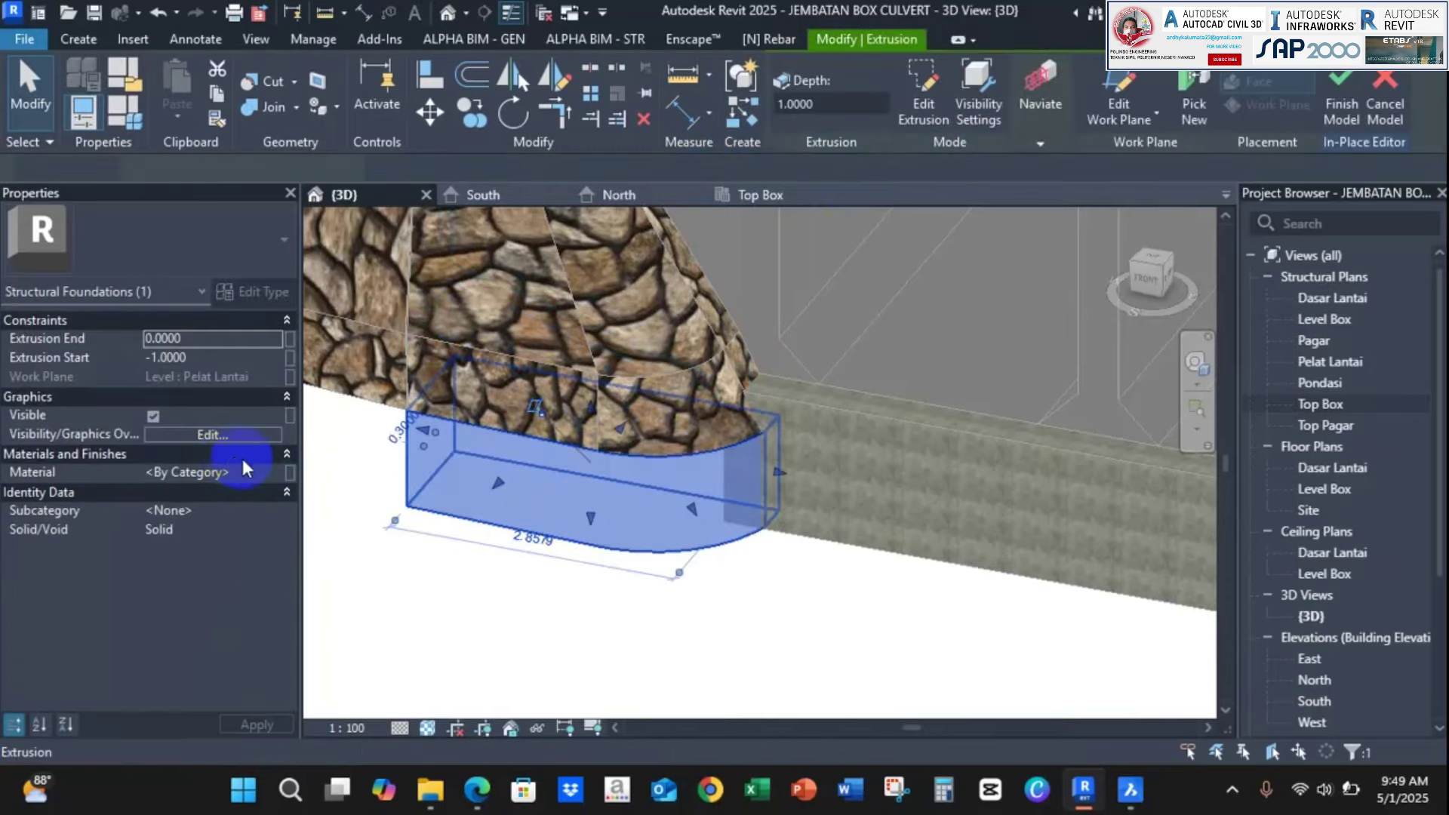
pyautogui.click(277, 473)
pyautogui.click(277, 474)
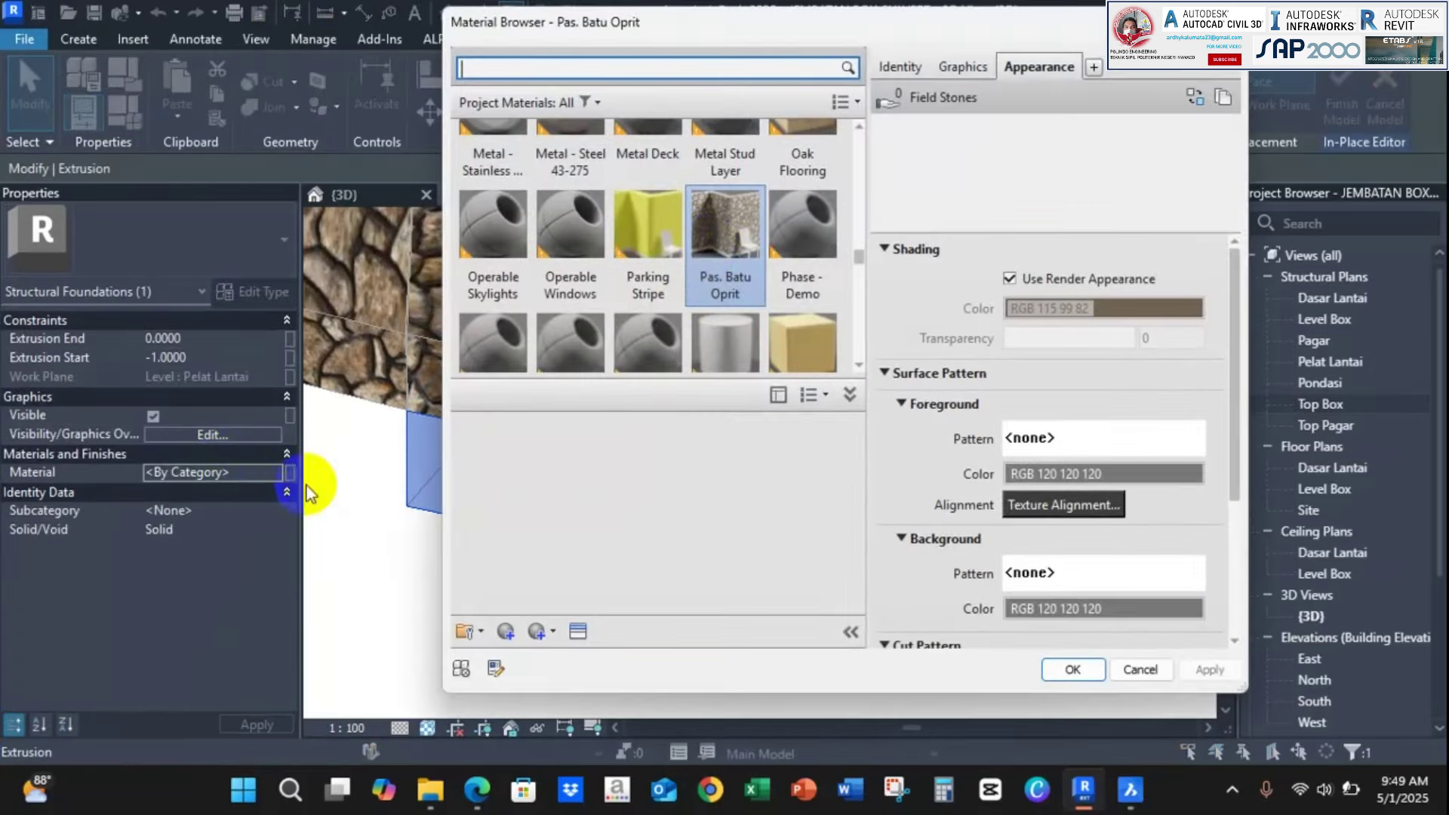
pyautogui.click(1072, 671)
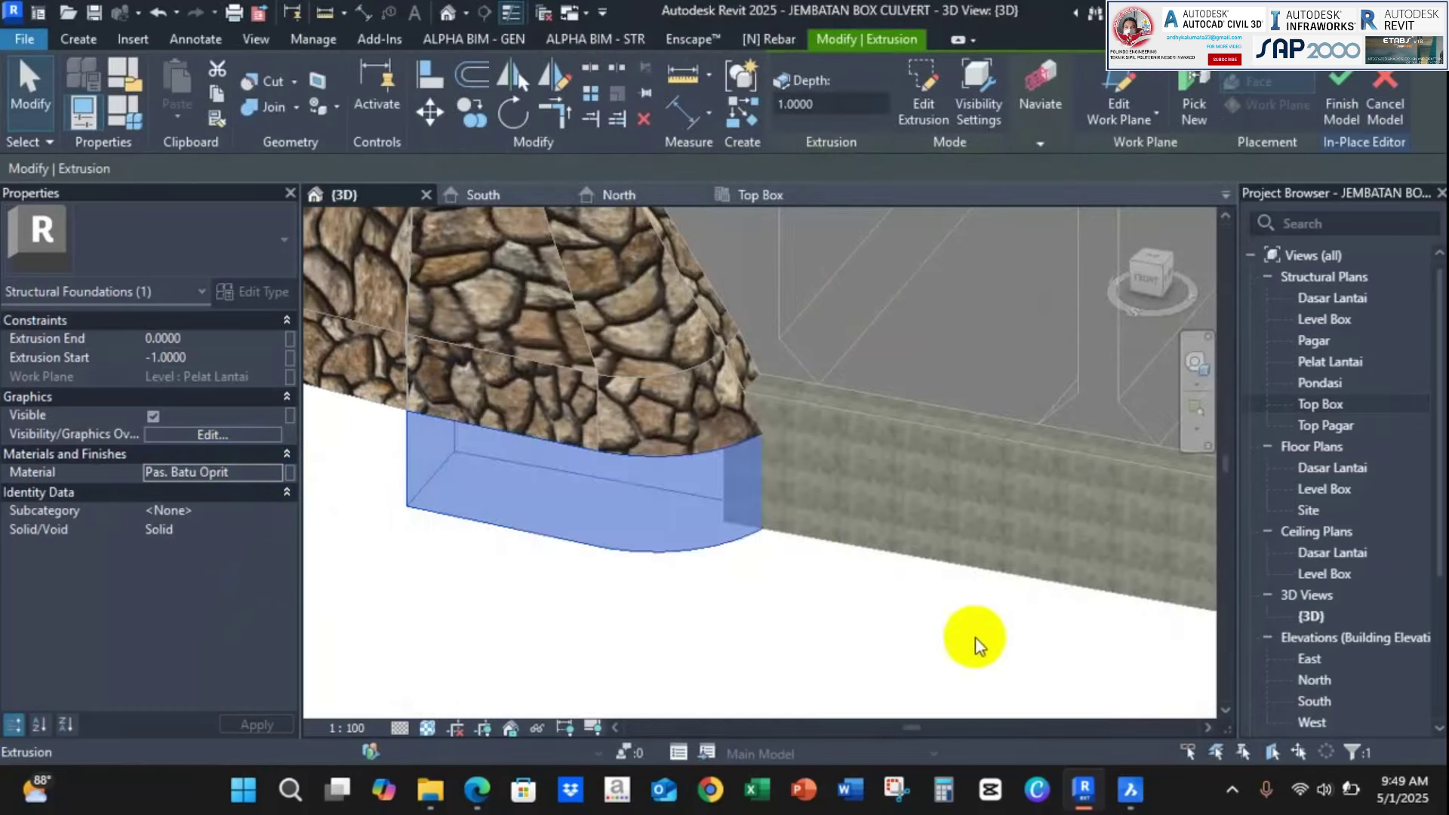
pyautogui.click(718, 611)
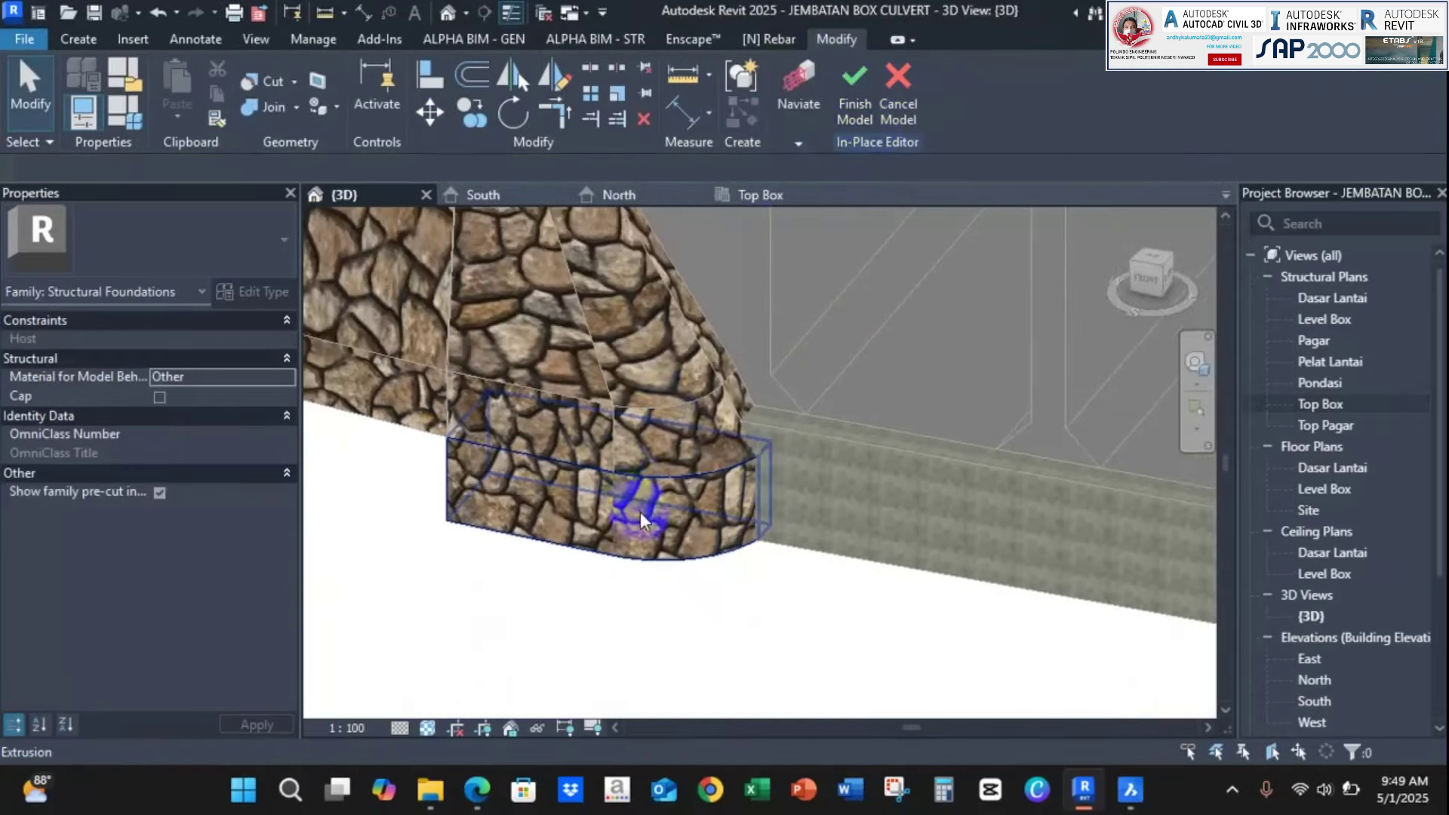
pyautogui.click(261, 107)
pyautogui.click(722, 558)
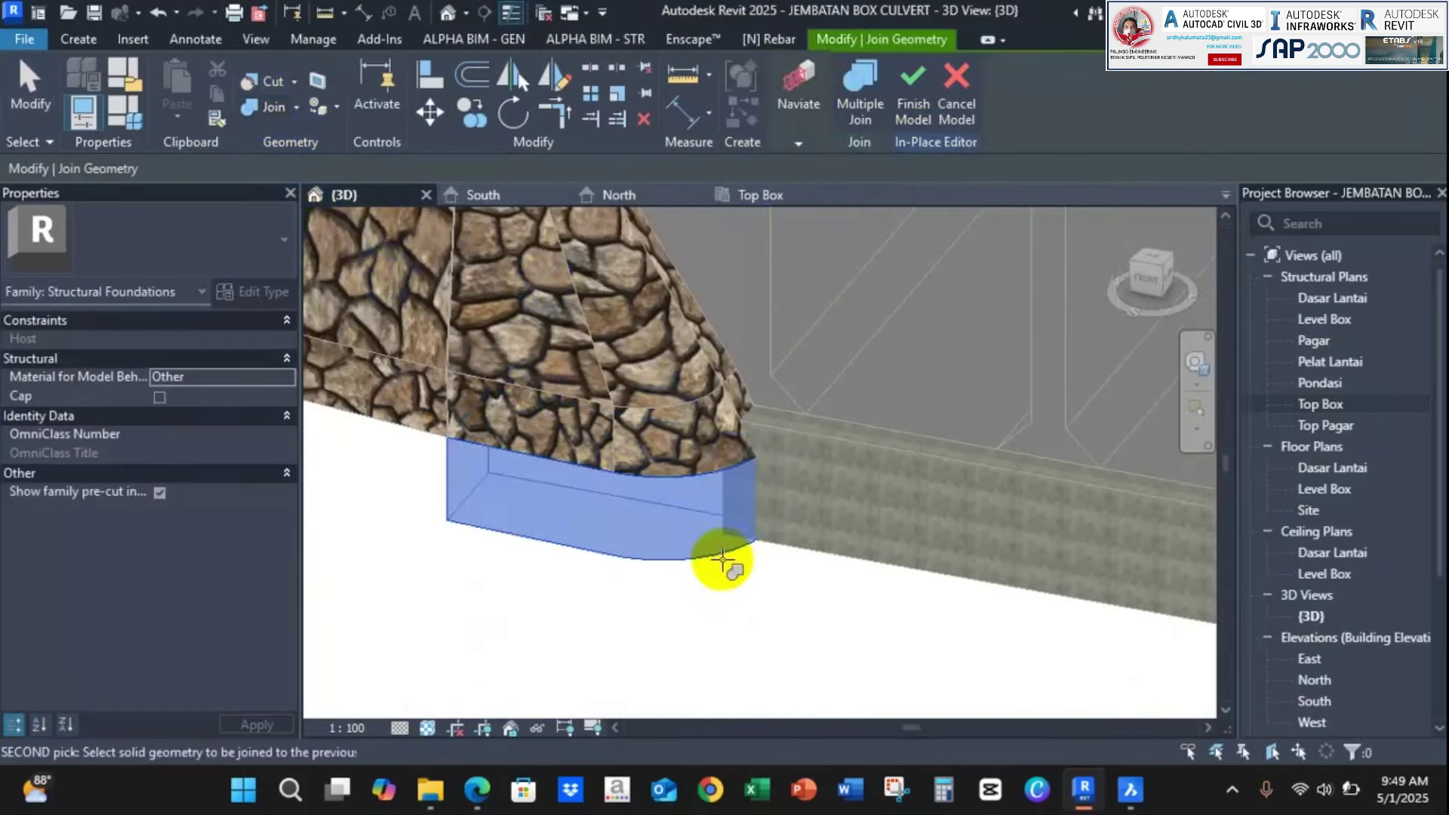
pyautogui.click(834, 559)
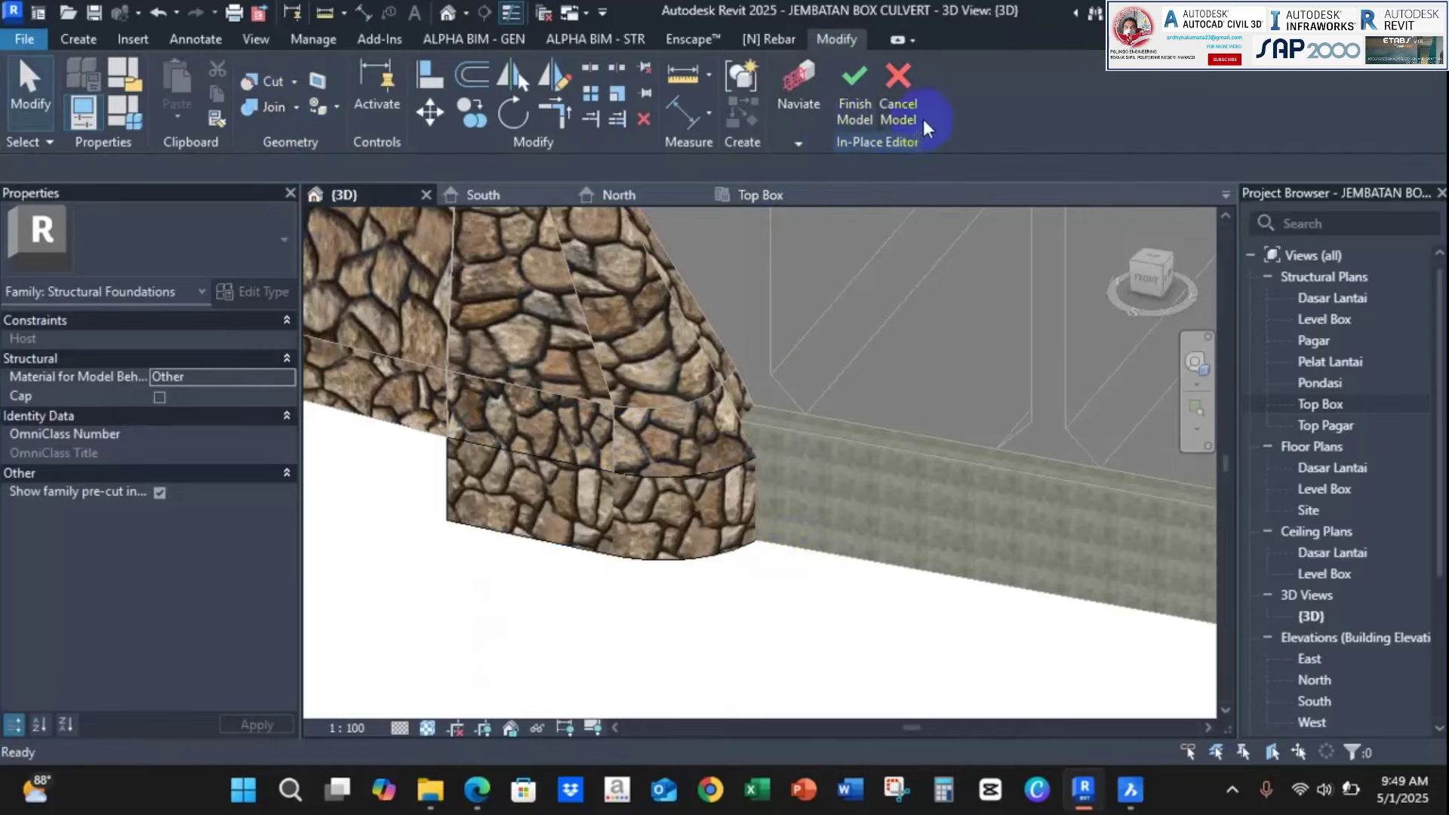
# Finish the in-place foundation block and join the lower corner block to the concrete foundation beam
pyautogui.click(855, 106)
pyautogui.click(679, 593)
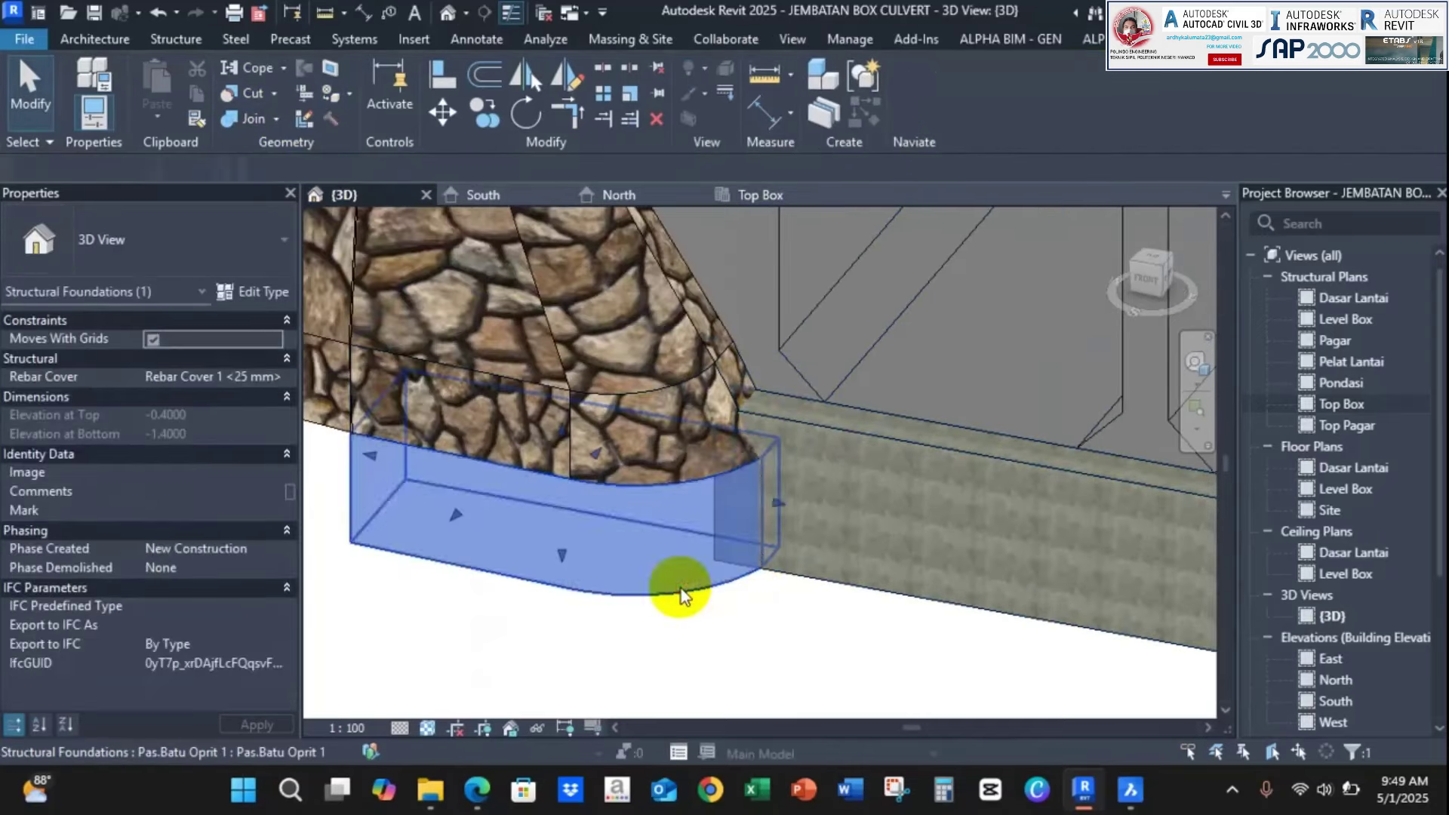
pyautogui.click(245, 121)
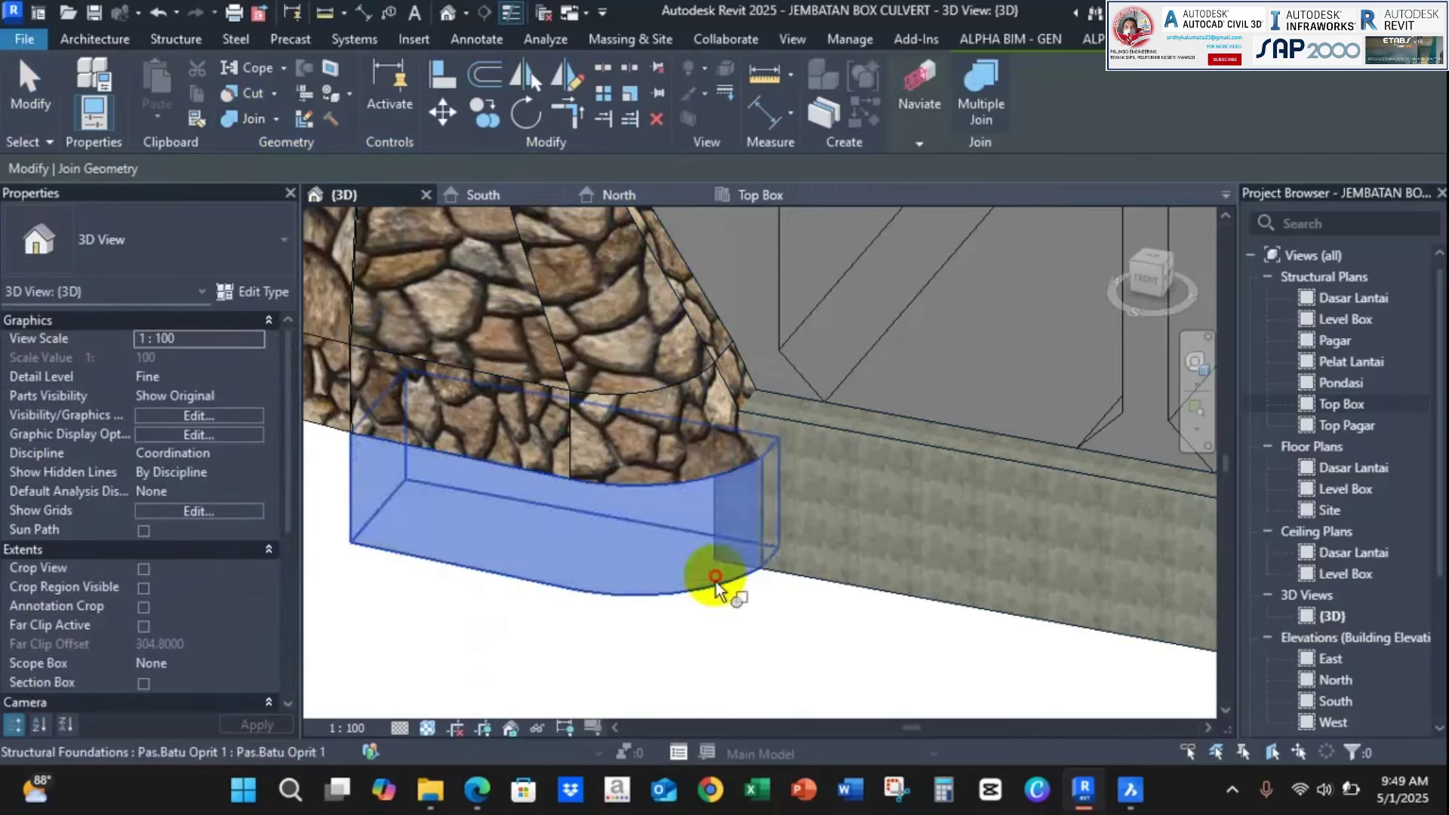
pyautogui.scroll(2, 712, 388)
pyautogui.click(789, 411)
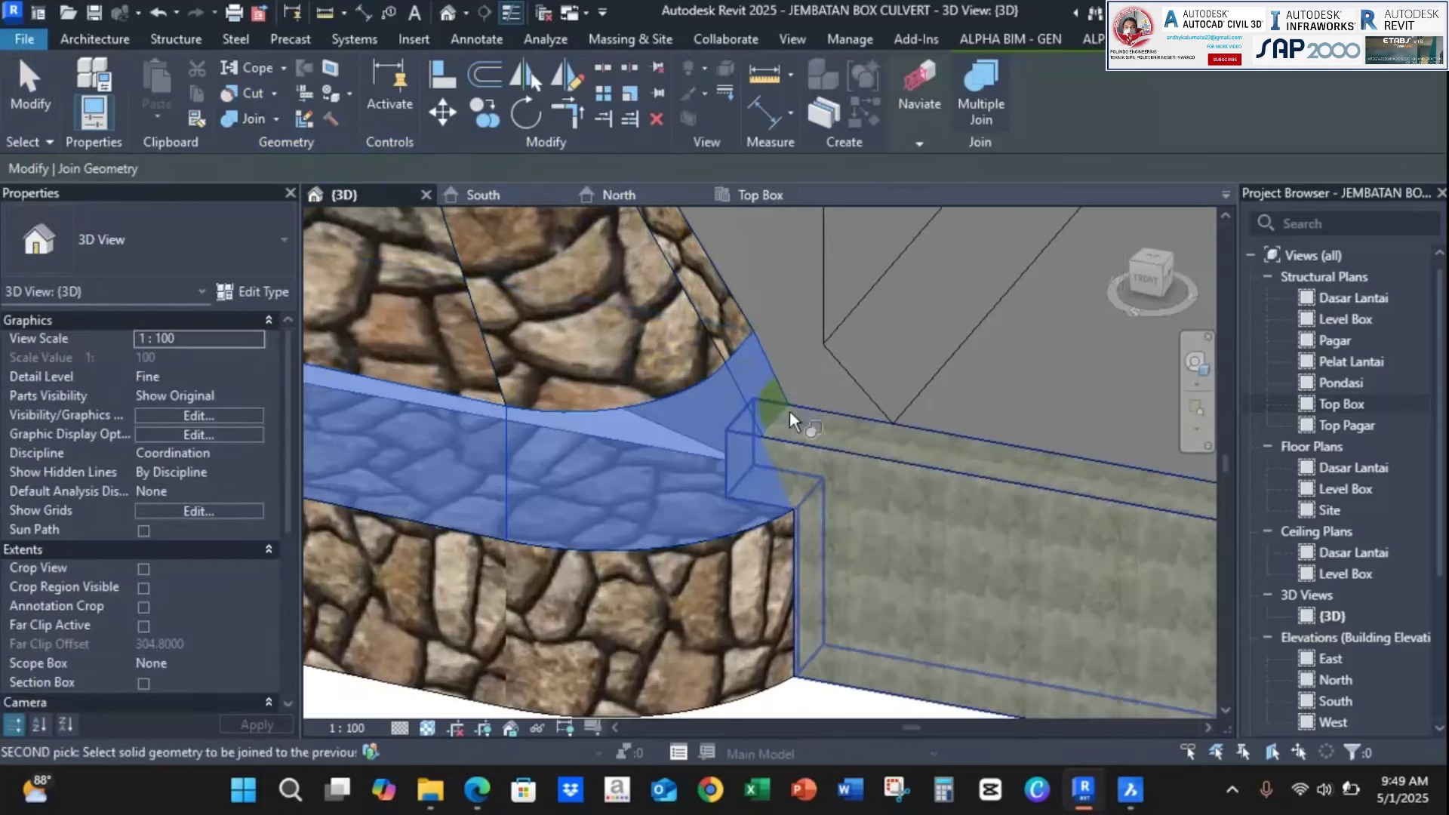
pyautogui.click(842, 441)
pyautogui.press('Escape')
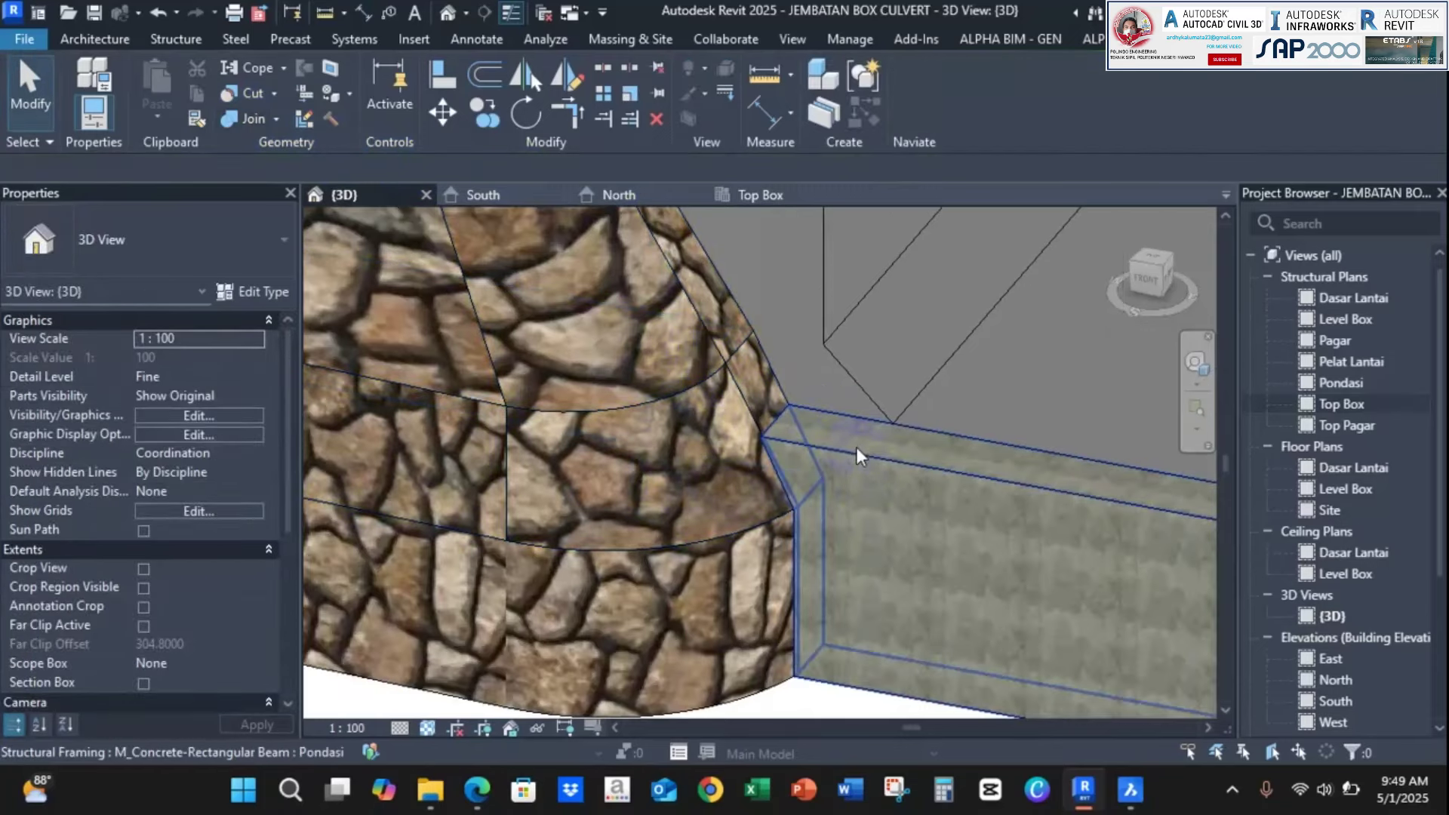
# Join the rounded foundation block beneath the corner to the concrete foundation beam
pyautogui.scroll(-2, 856, 446)
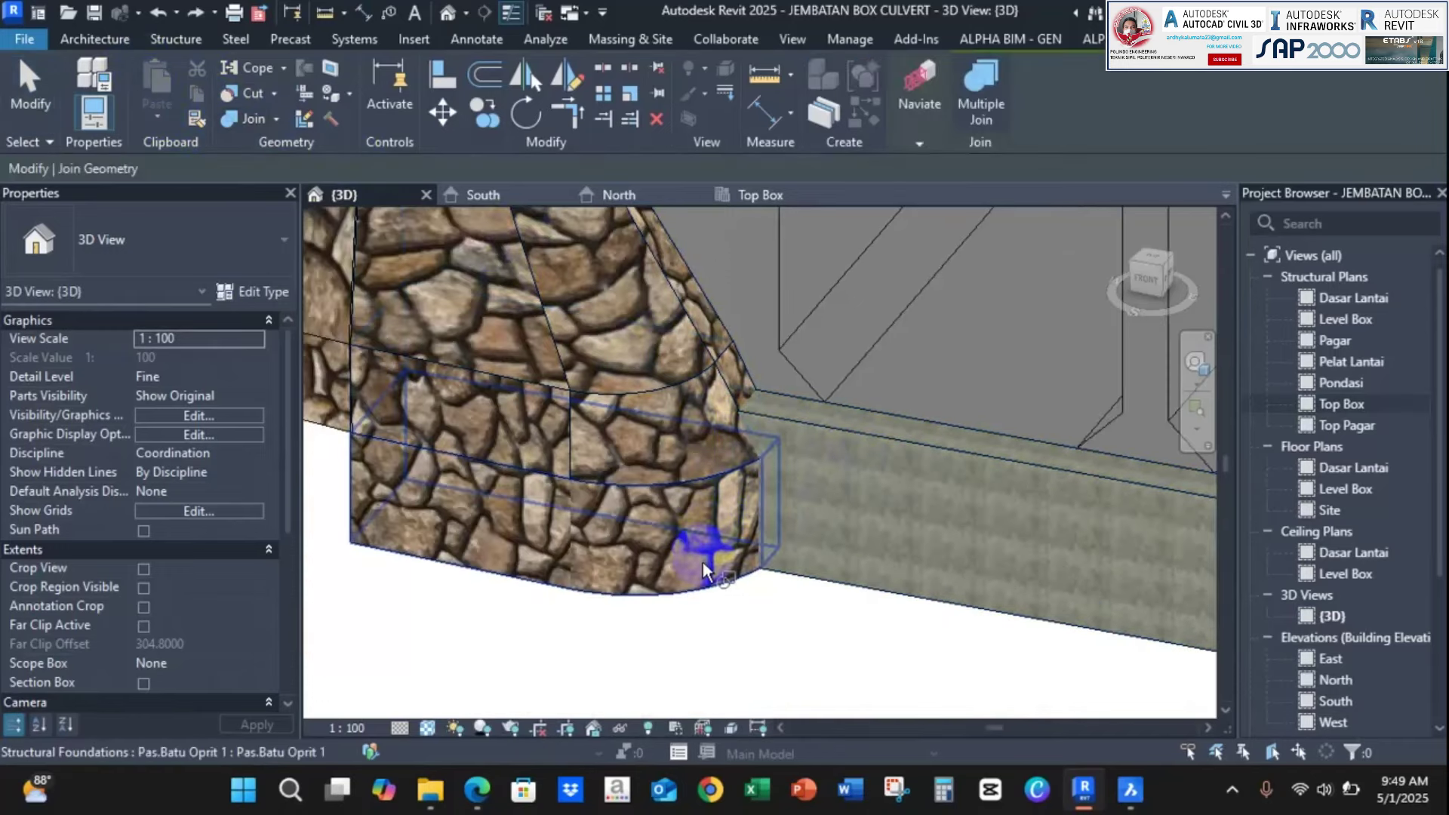
pyautogui.click(879, 590)
pyautogui.scroll(1, 834, 469)
pyautogui.scroll(1, 834, 474)
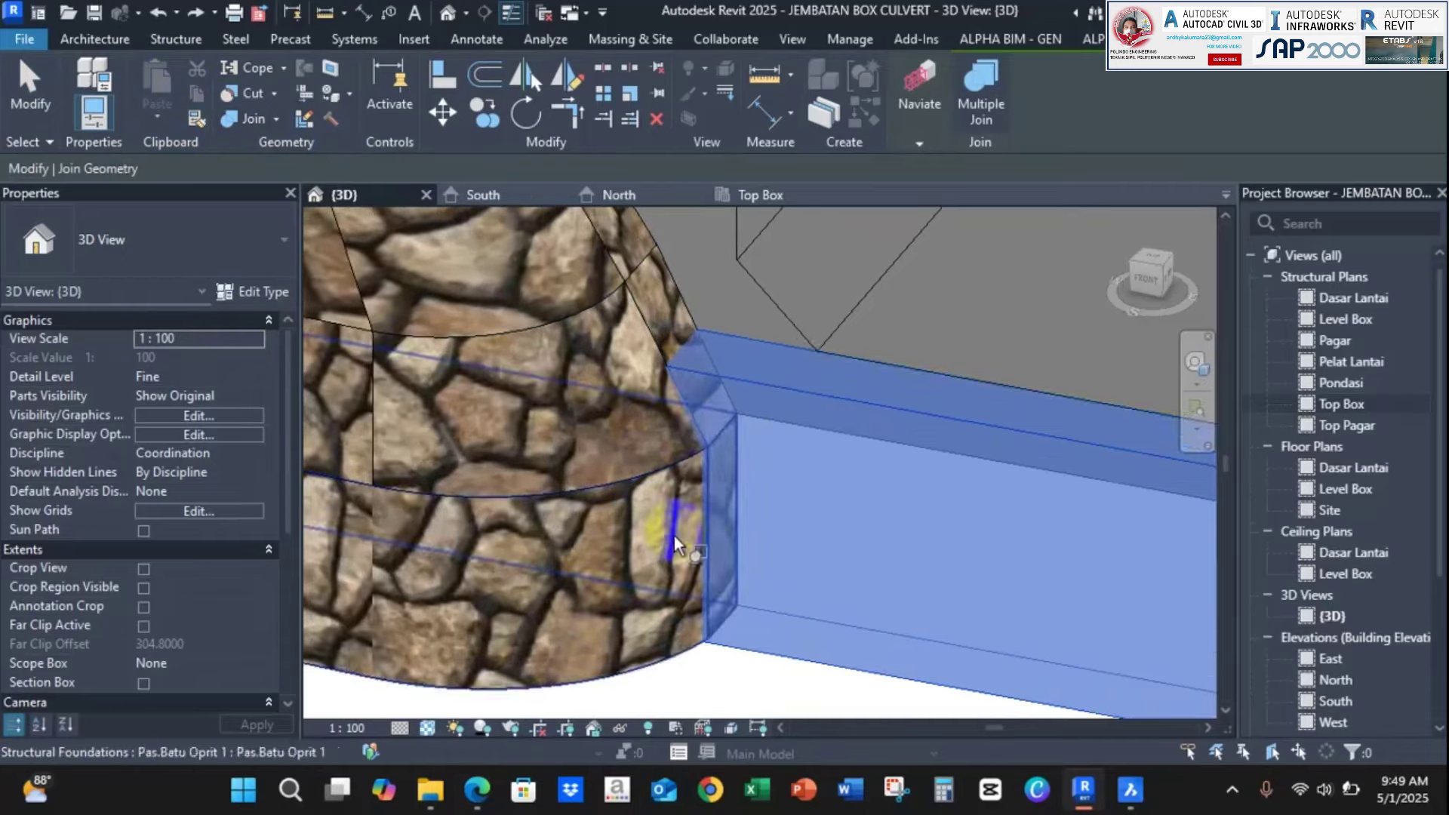
pyautogui.click(673, 536)
pyautogui.click(826, 397)
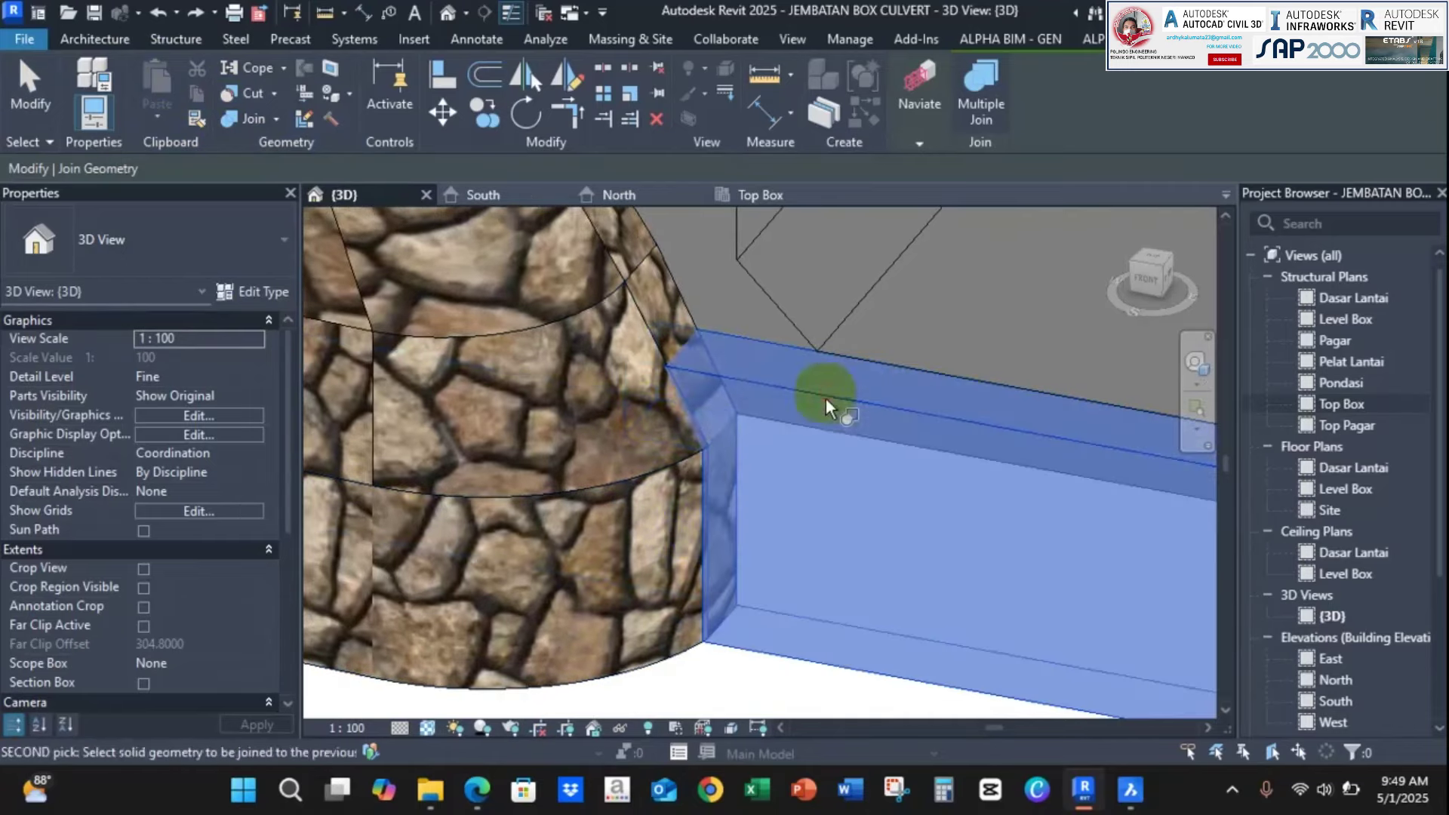
pyautogui.click(643, 414)
pyautogui.press('Escape')
# Check the joints between the foundation beam, the lower corner block and the rounded foundation block by selecting each part
pyautogui.scroll(-2, 669, 408)
pyautogui.click(736, 397)
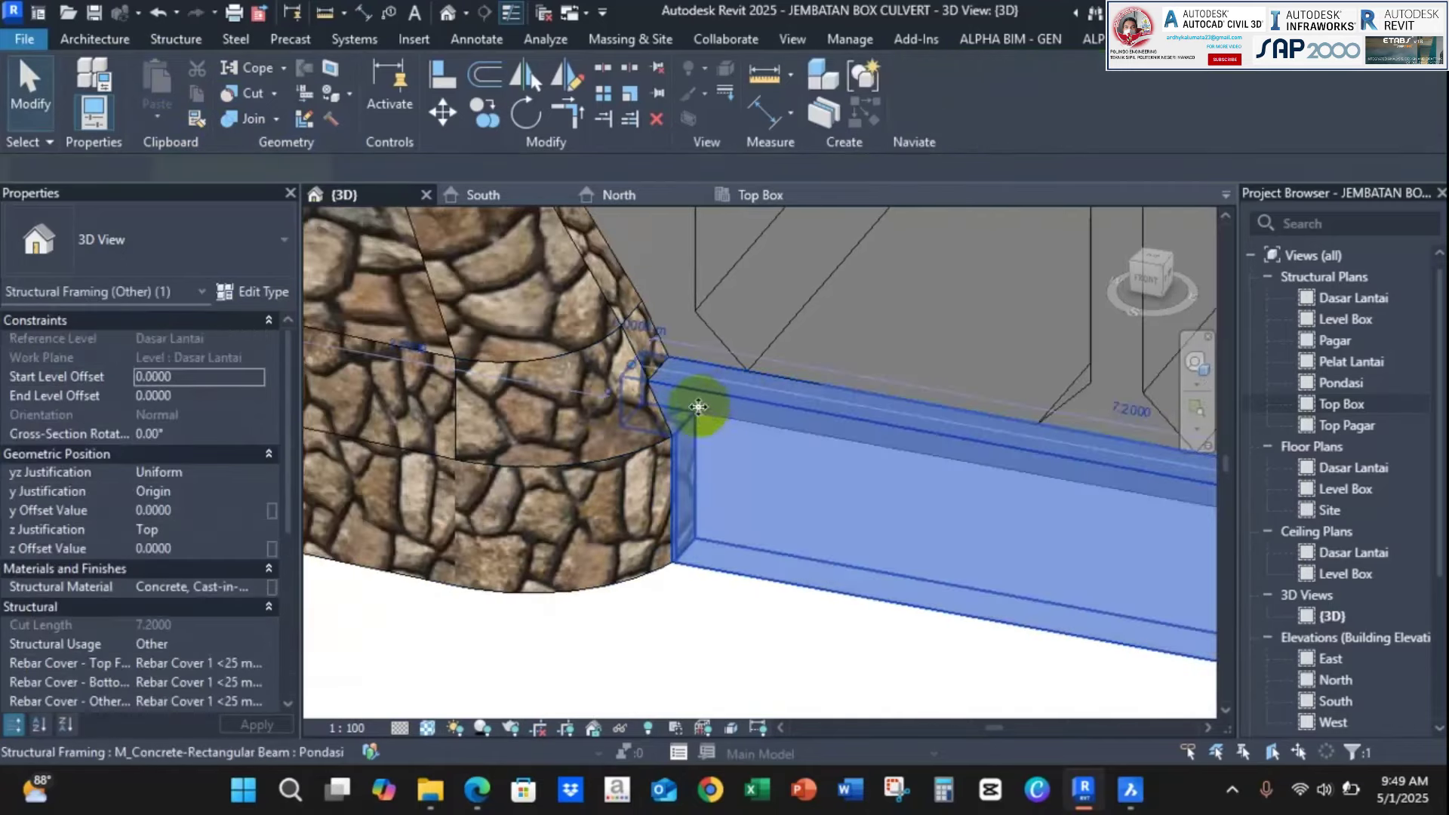
pyautogui.press('Escape')
pyautogui.click(630, 462)
pyautogui.click(567, 412)
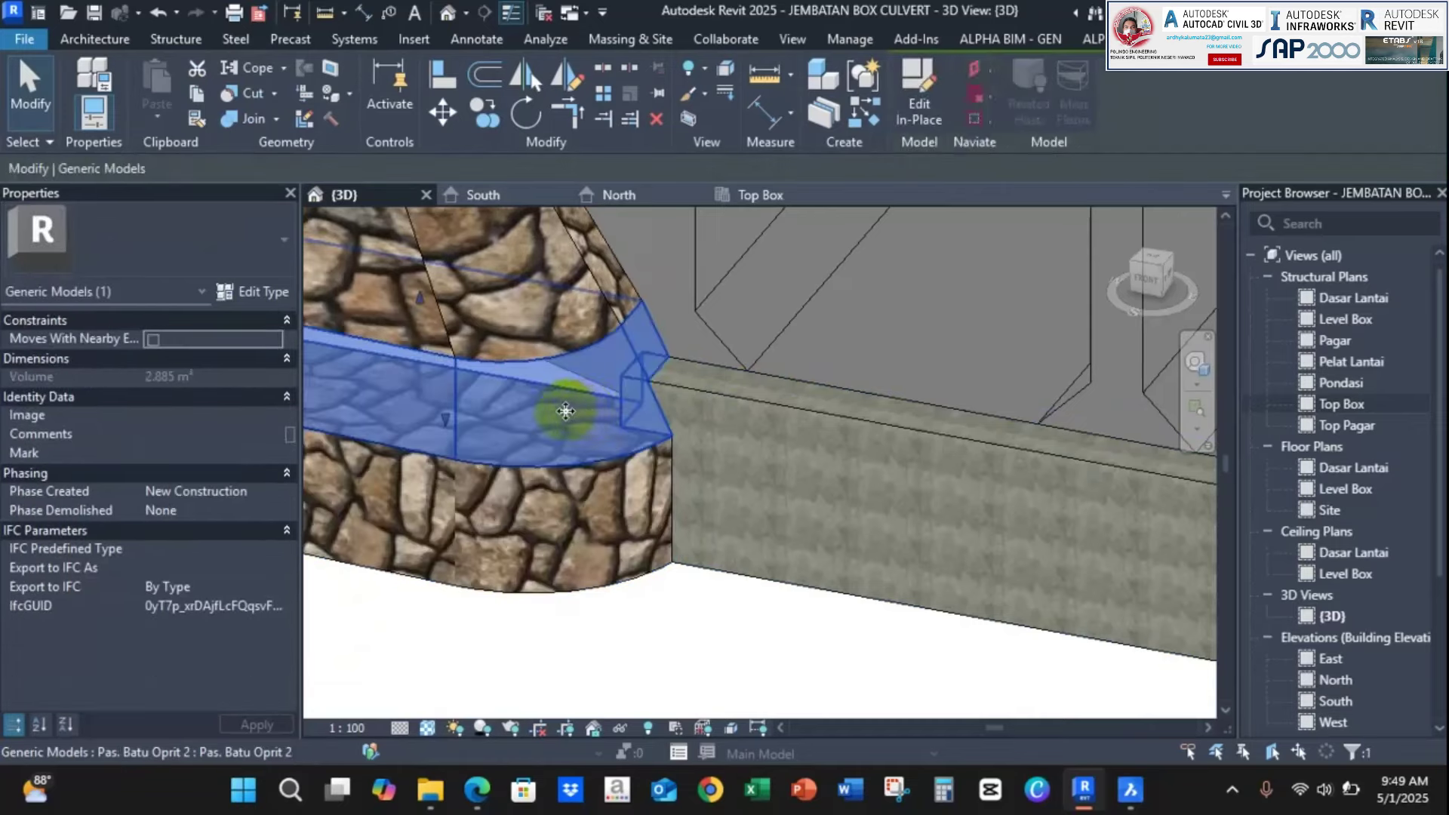
pyautogui.press('Escape')
pyautogui.click(608, 418)
pyautogui.keyDown('shift'); pyautogui.moveTo(609, 418); pyautogui.dragTo(414, 305, button='middle'); pyautogui.keyUp('shift')
pyautogui.keyDown('shift'); pyautogui.moveTo(521, 463); pyautogui.dragTo(842, 506, button='middle'); pyautogui.keyUp('shift')
pyautogui.press('Escape')
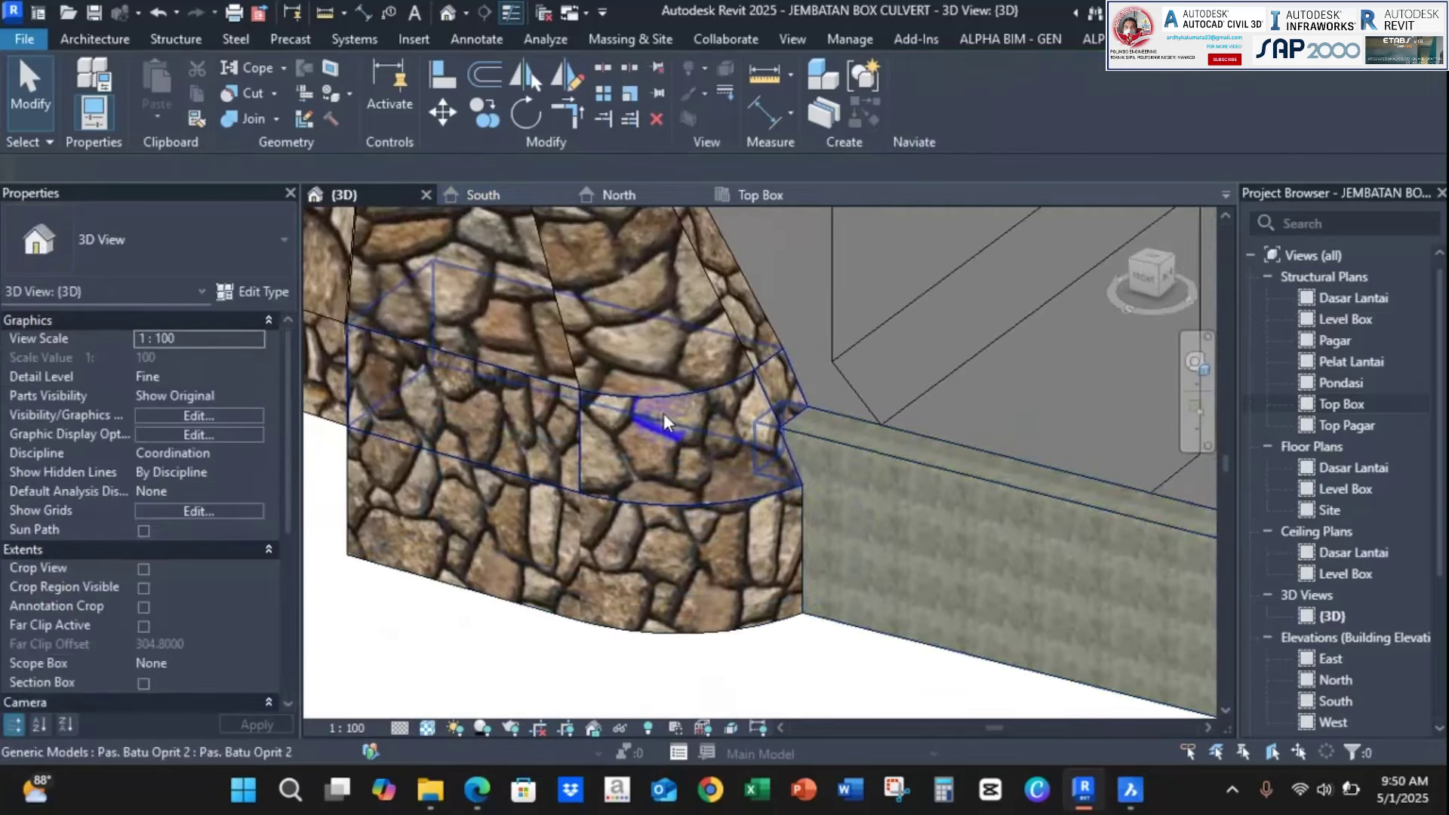
pyautogui.click(740, 528)
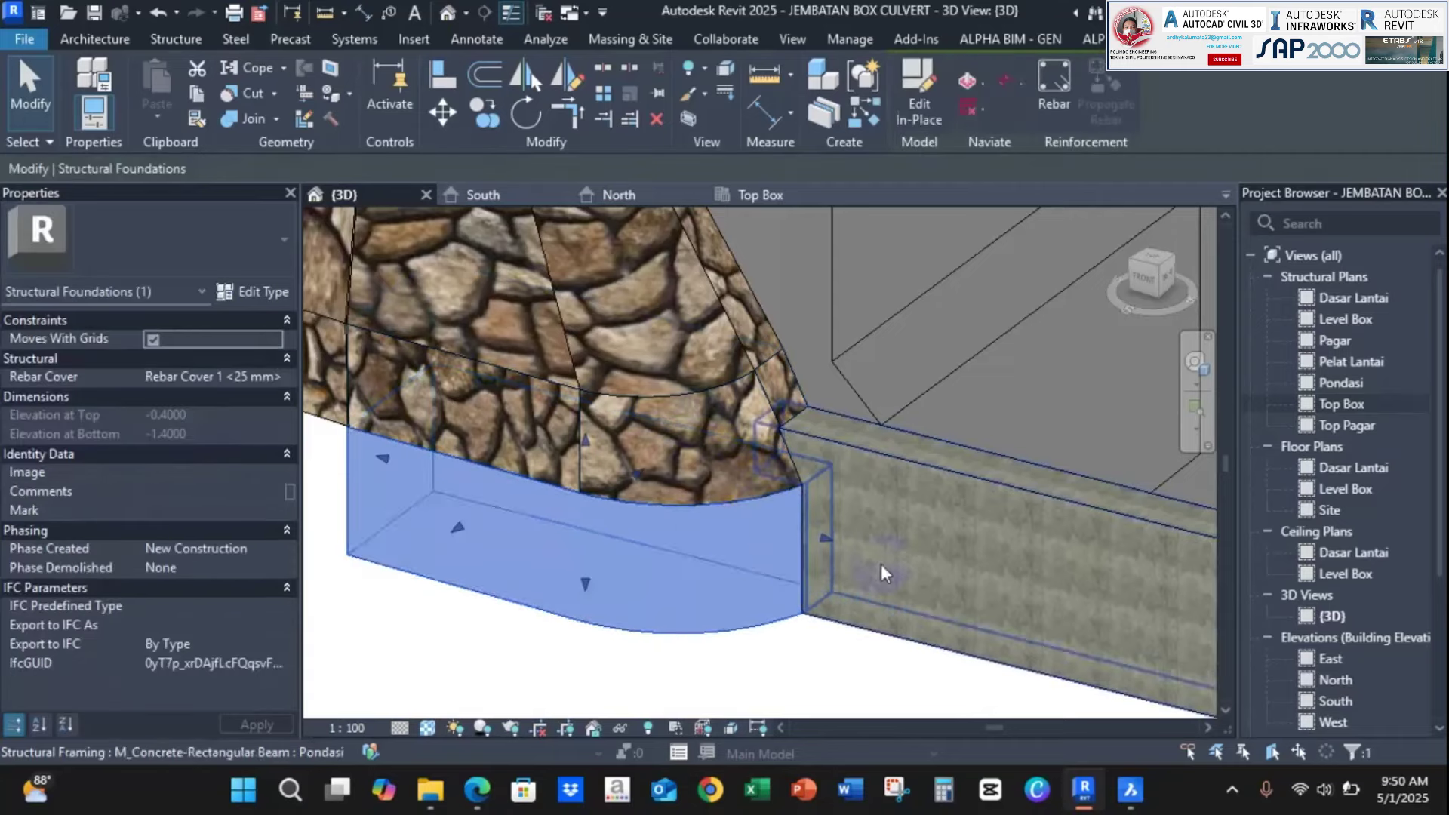
pyautogui.click(669, 527)
pyautogui.click(883, 472)
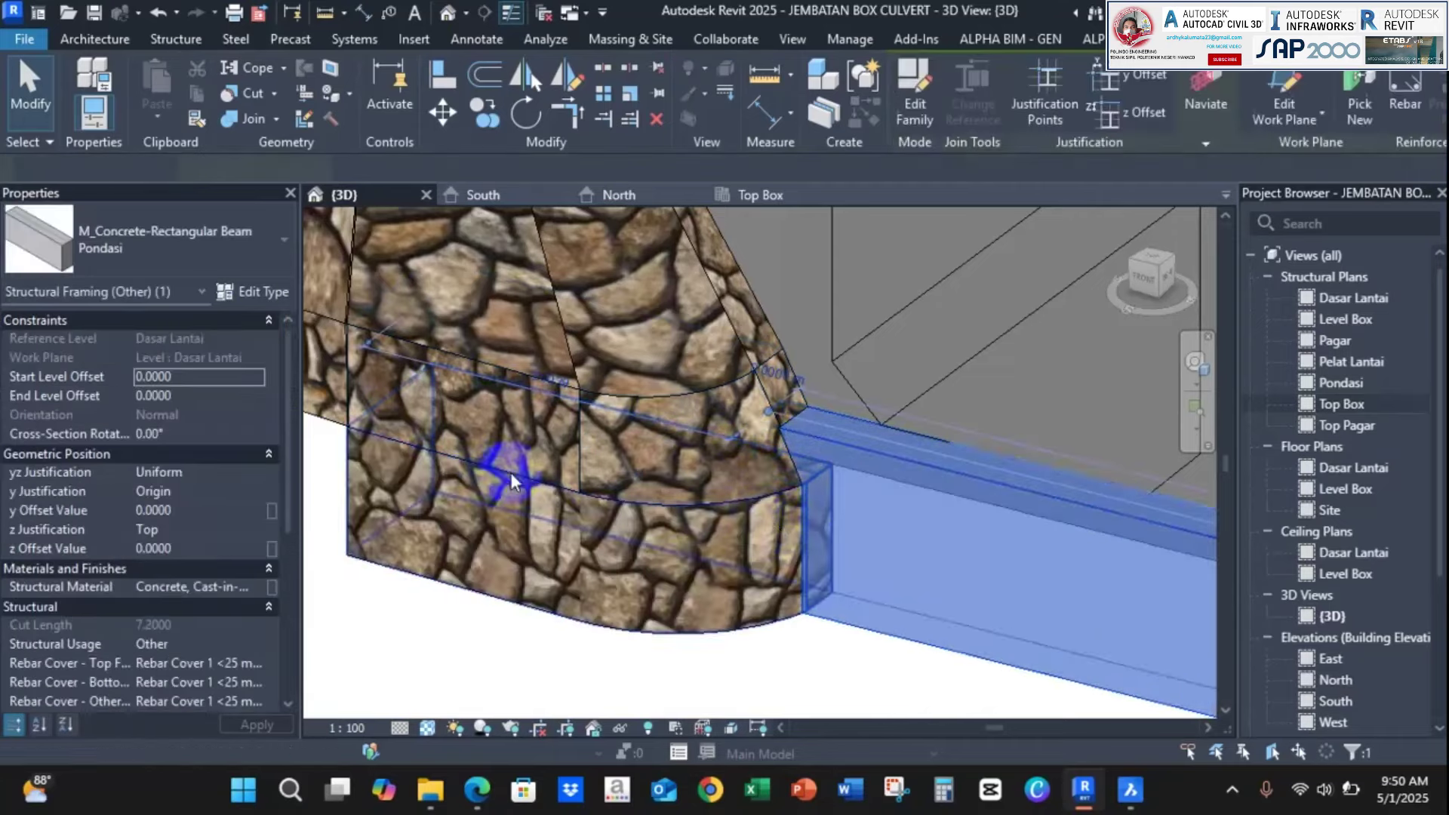
pyautogui.scroll(-2, 568, 473)
pyautogui.click(689, 637)
# Examine the lower edge of the stone approach wall and its corner block in 3D and in the South elevation
pyautogui.moveTo(698, 539); pyautogui.dragTo(767, 640, button='middle')
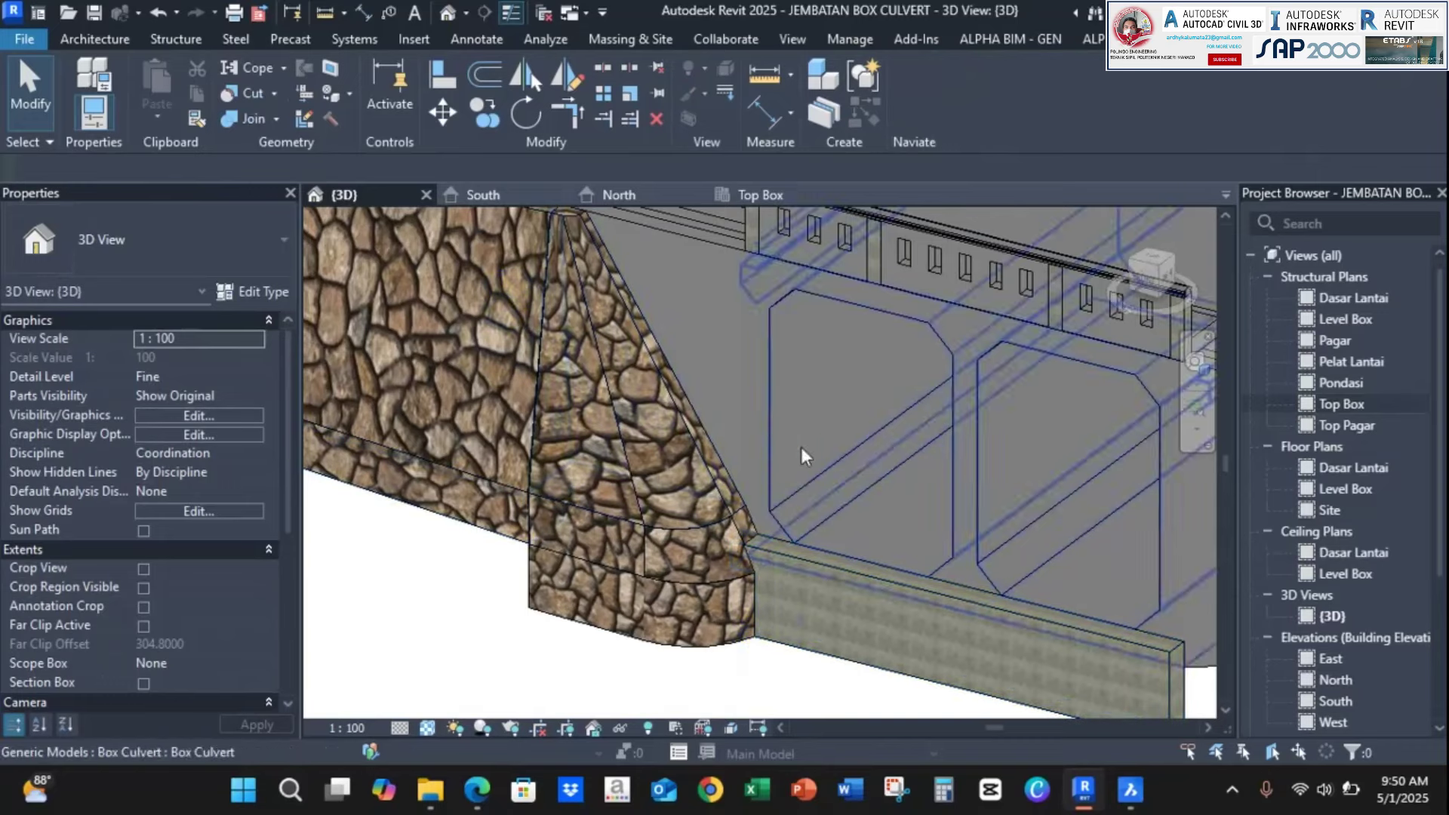
pyautogui.scroll(-2, 695, 410)
pyautogui.moveTo(652, 360); pyautogui.dragTo(836, 98, button='middle')
pyautogui.scroll(1, 633, 305)
pyautogui.scroll(-3, 755, 421)
pyautogui.click(643, 195)
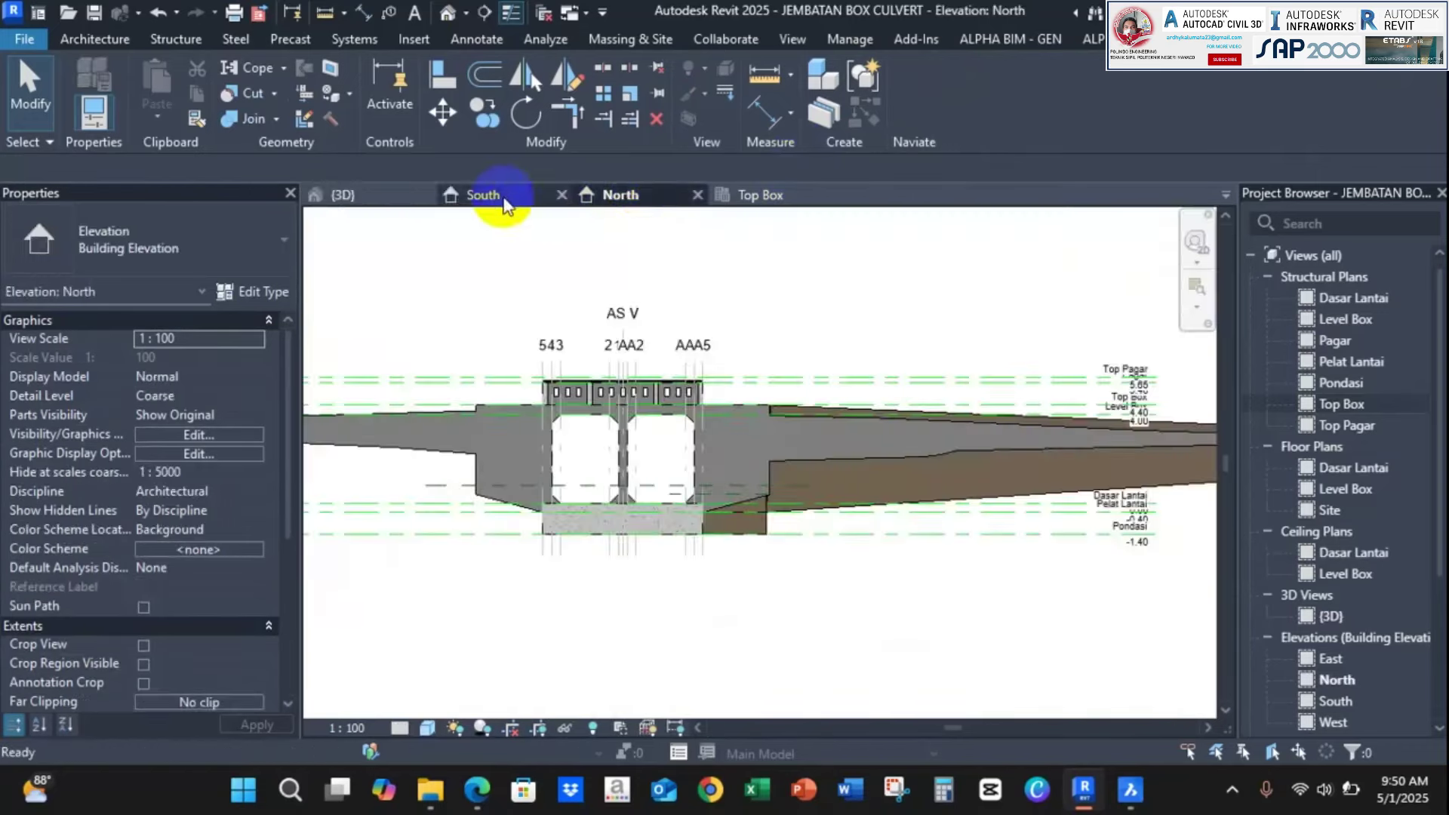
pyautogui.click(480, 195)
pyautogui.scroll(-2, 760, 430)
pyautogui.scroll(1, 693, 432)
pyautogui.scroll(1, 653, 450)
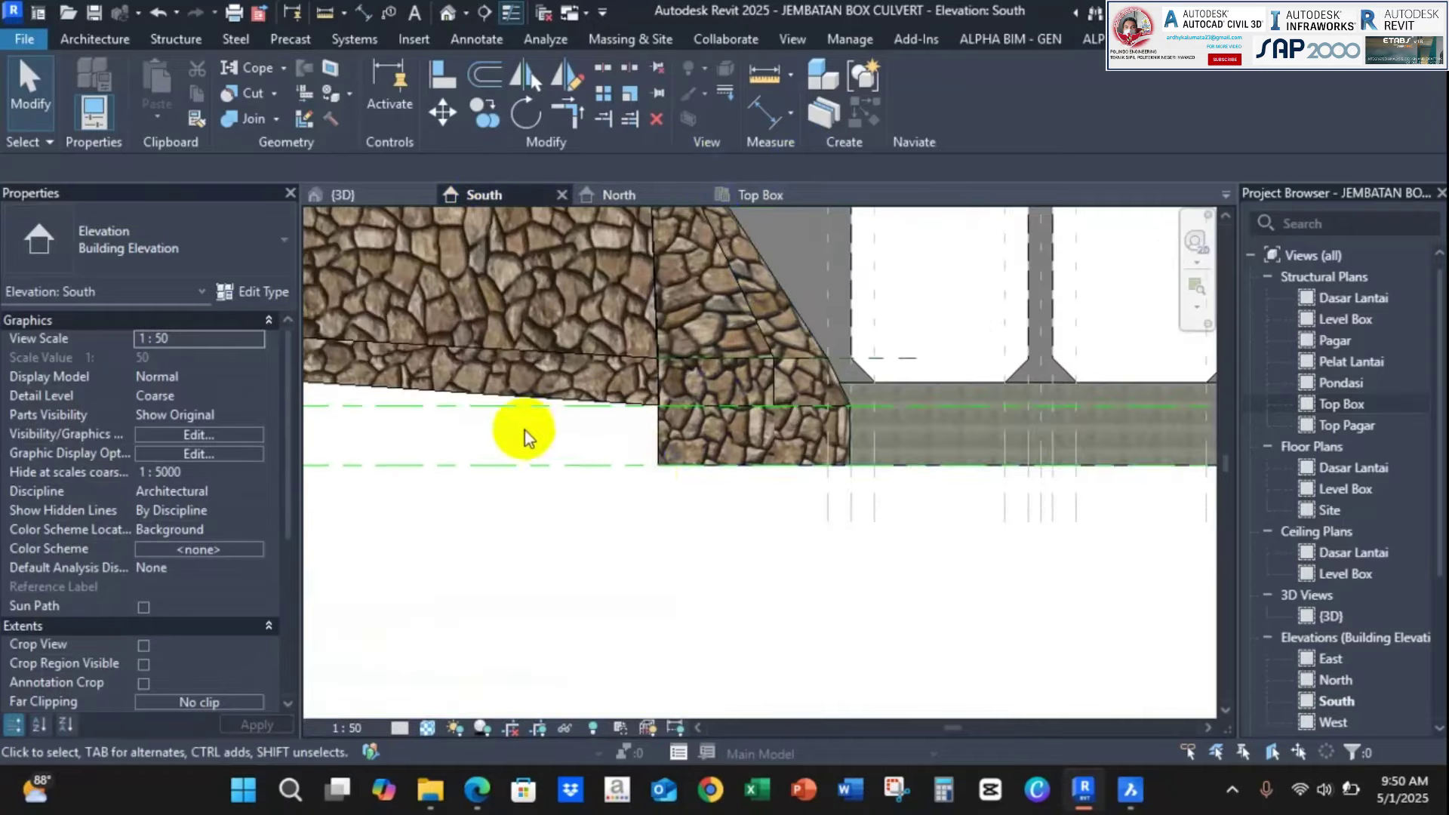
pyautogui.moveTo(423, 447); pyautogui.dragTo(1012, 463, button='middle')
pyautogui.scroll(-2, 922, 476)
pyautogui.scroll(-1, 777, 468)
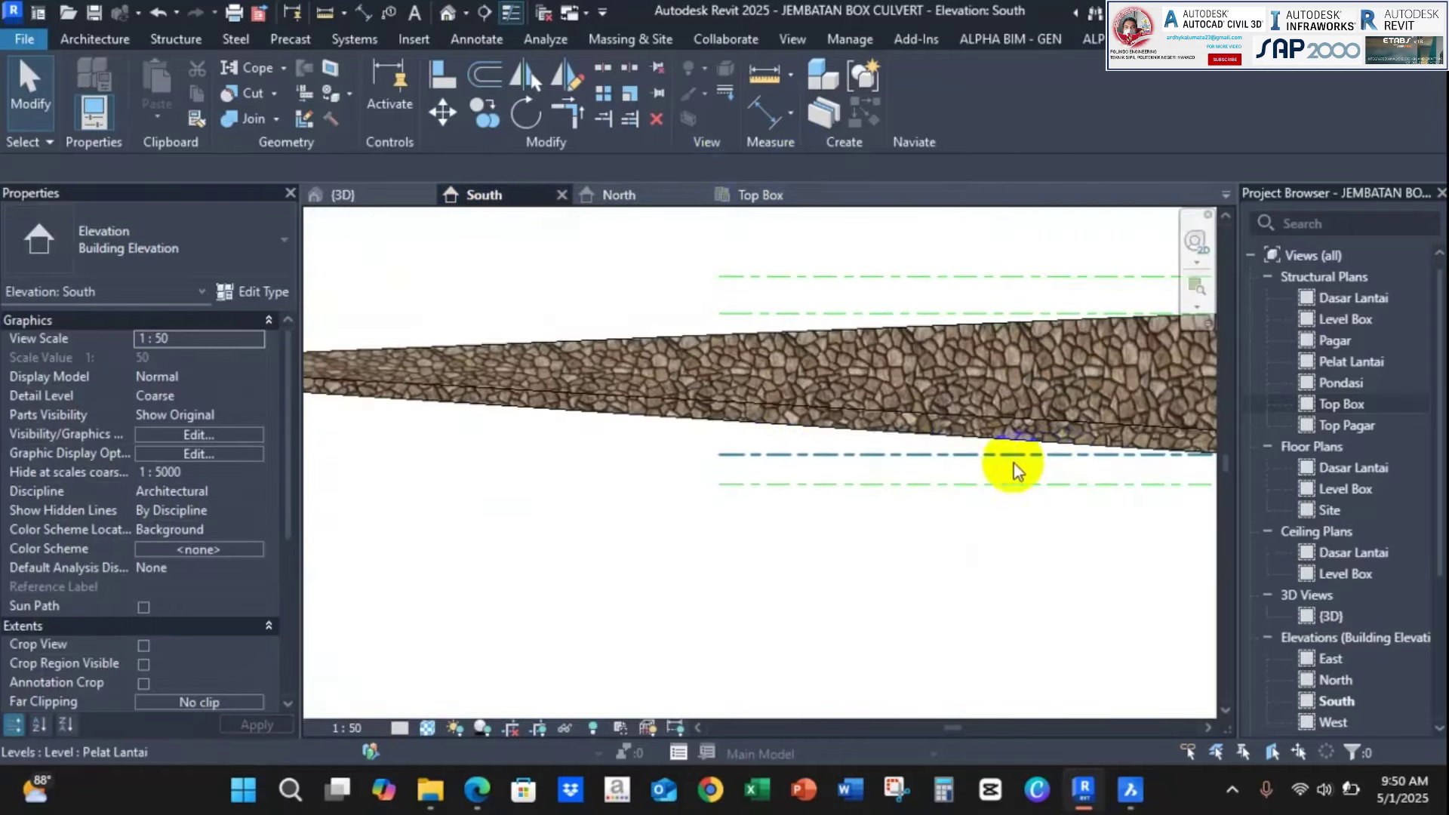
pyautogui.moveTo(698, 461); pyautogui.dragTo(318, 457, button='middle')
pyautogui.scroll(4, 862, 440)
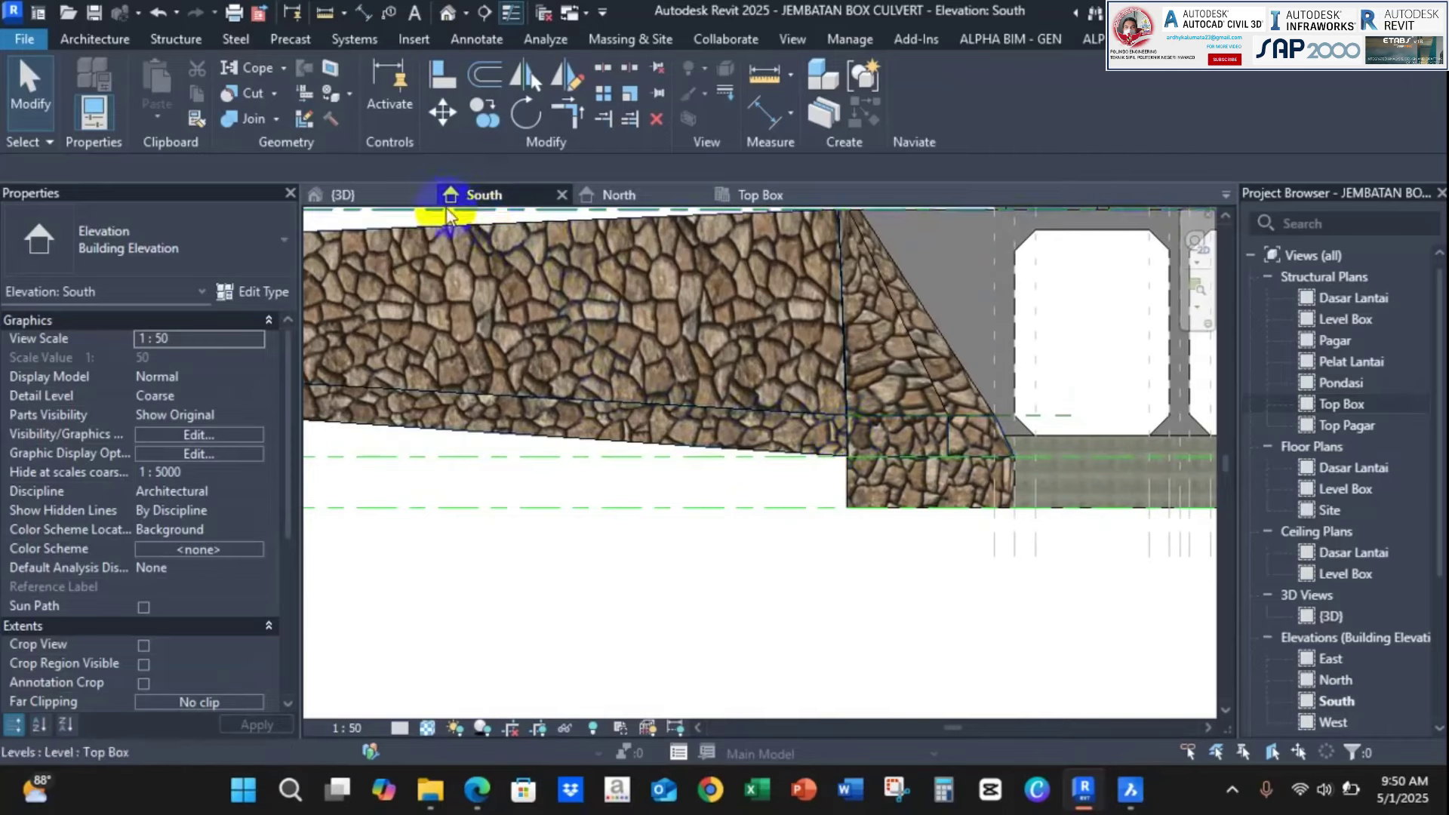
# Open the long stone approach wall in place from the 3D view and start editing its swept blend
pyautogui.click(378, 194)
pyautogui.scroll(4, 718, 404)
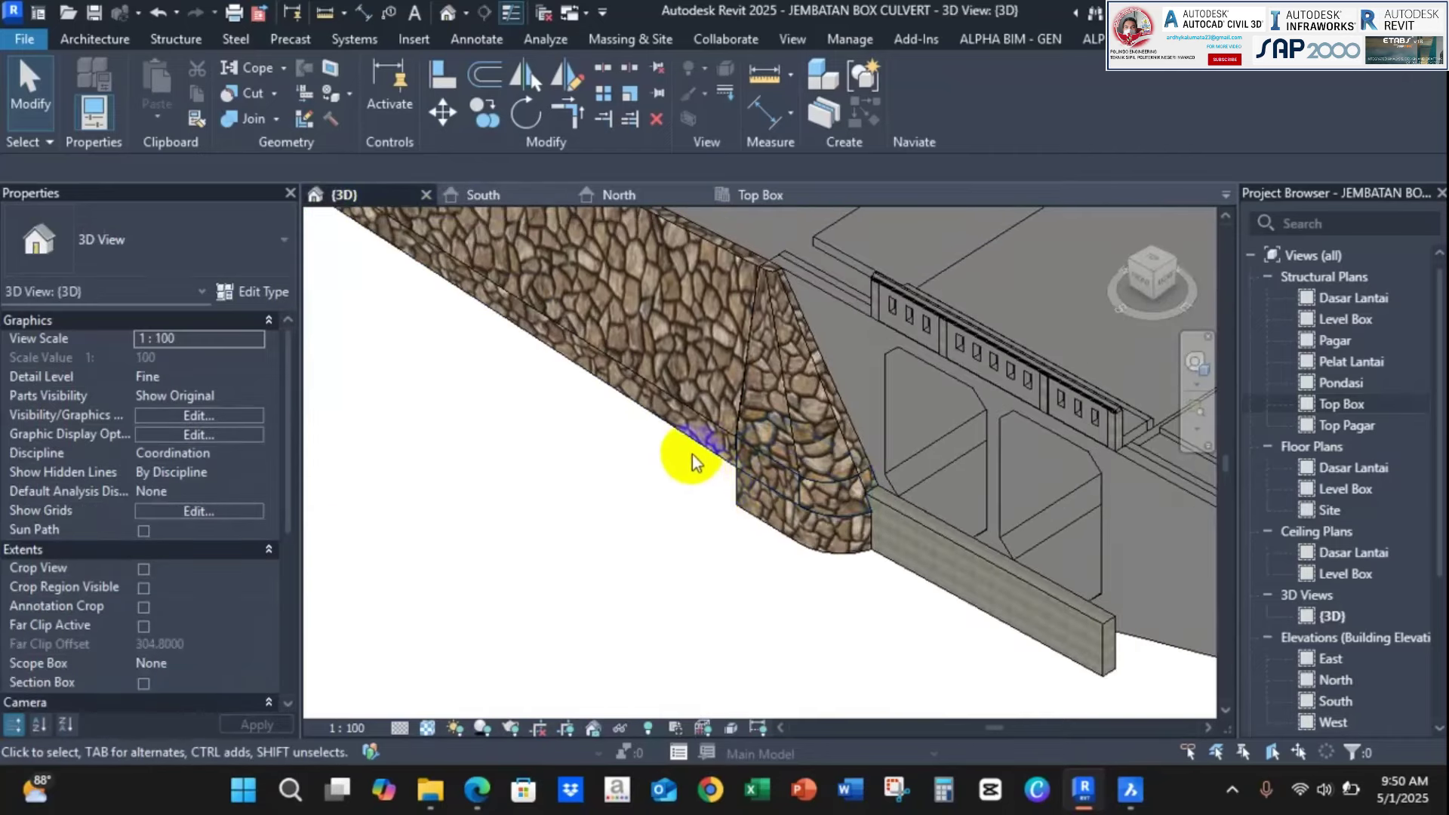
pyautogui.click(699, 446)
pyautogui.keyDown('shift'); pyautogui.moveTo(727, 517); pyautogui.dragTo(671, 483, button='middle'); pyautogui.keyUp('shift')
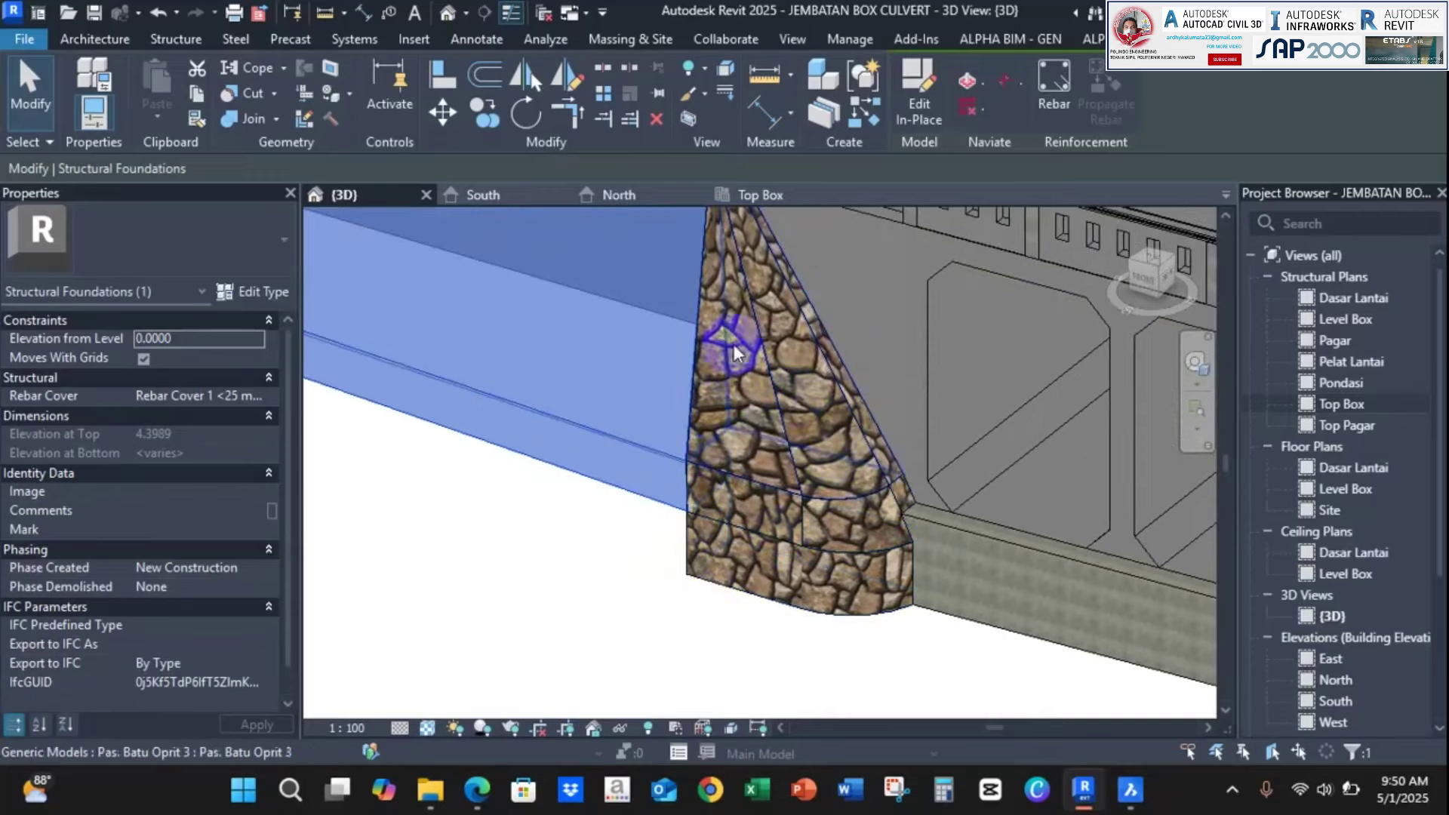
pyautogui.click(915, 116)
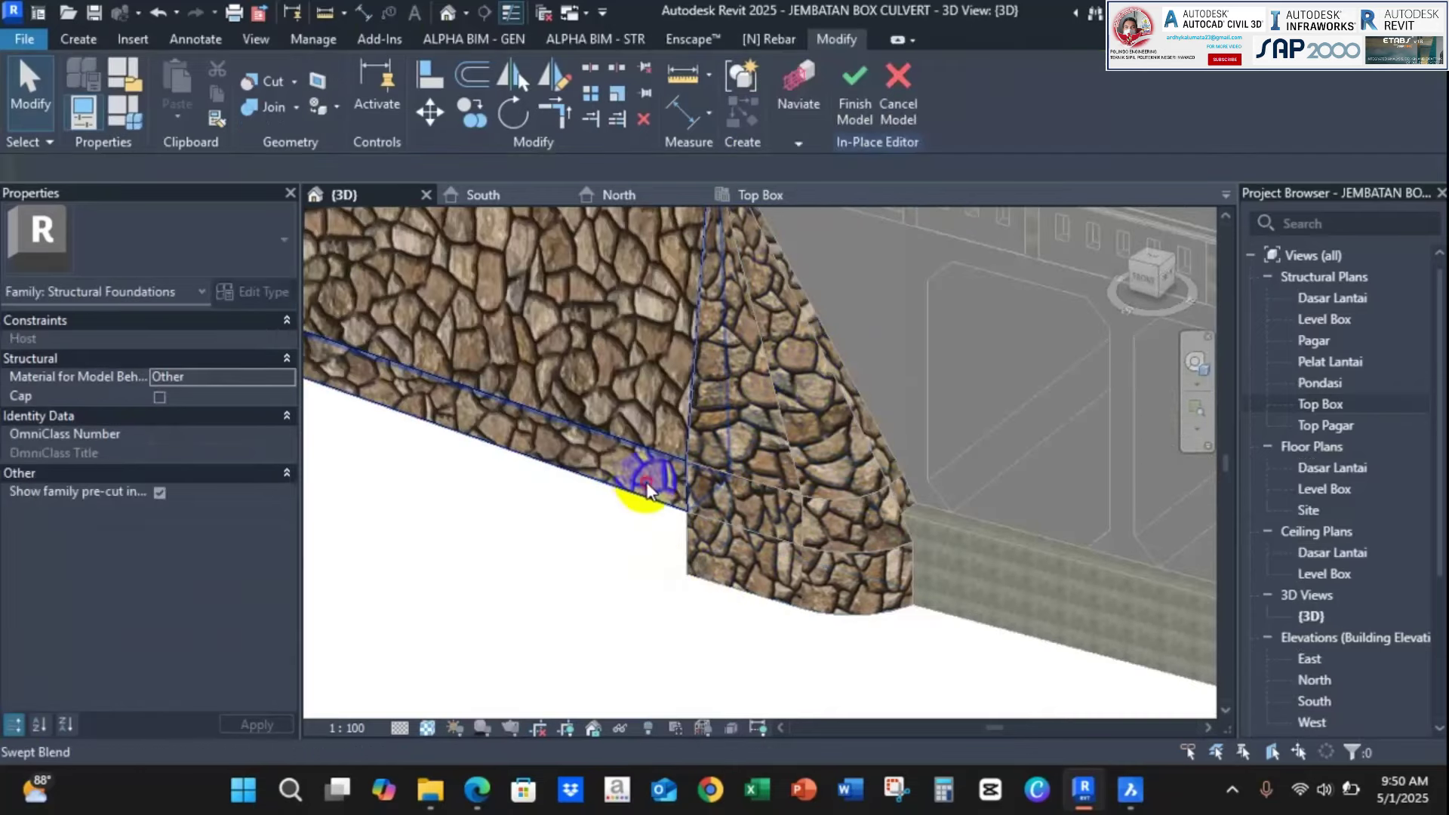
pyautogui.click(754, 499)
pyautogui.scroll(-3, 754, 500)
pyautogui.moveTo(755, 497); pyautogui.dragTo(893, 521, button='middle')
pyautogui.scroll(5, 787, 486)
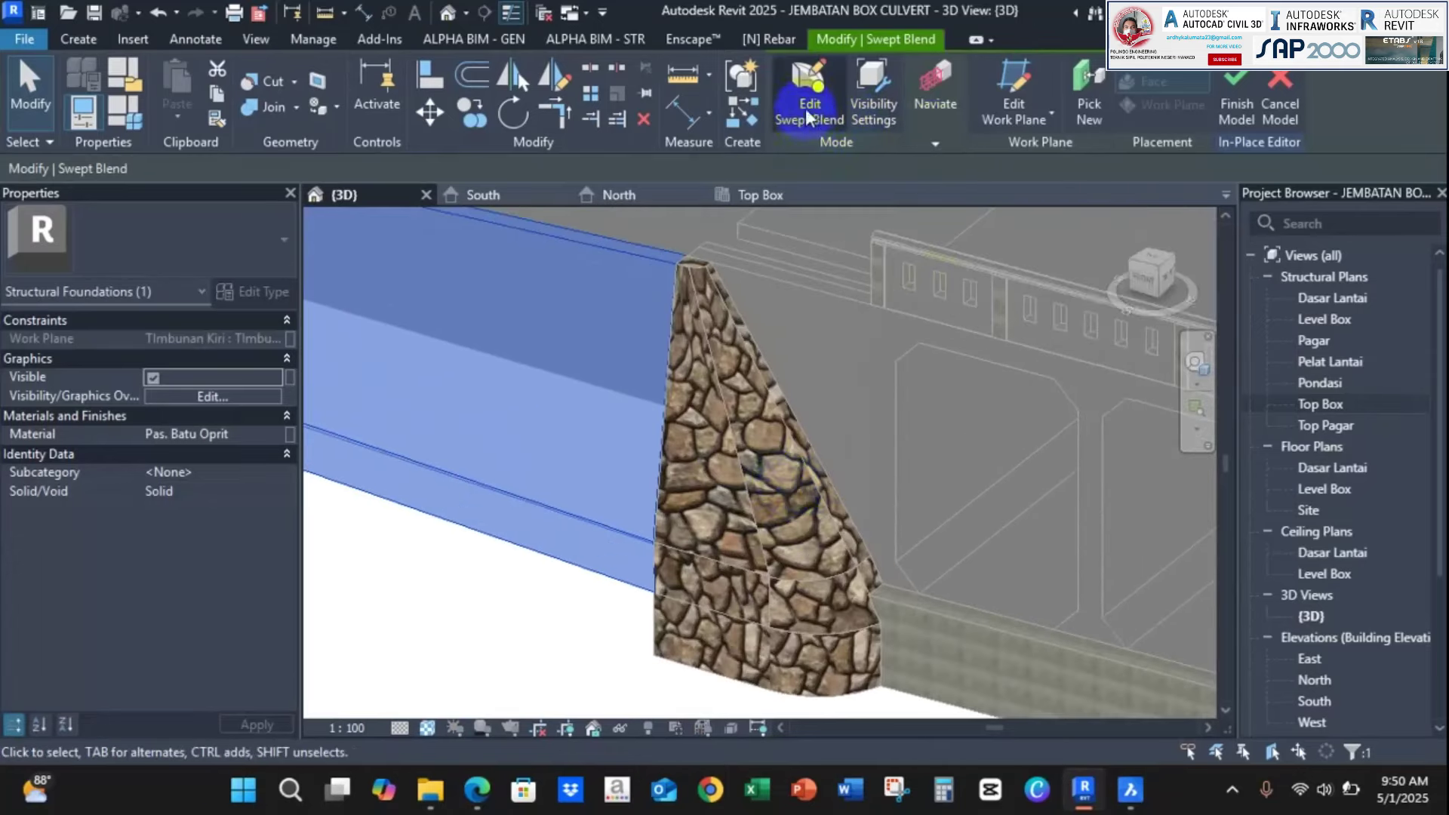
pyautogui.doubleClick(703, 406)
# Open the swept blend's profile sketch at the end that meets the corner block
pyautogui.moveTo(695, 401)
pyautogui.keyDown('shift'); pyautogui.mouseDown(button='middle')
pyautogui.moveTo(590, 400)
pyautogui.moveTo(619, 428)
pyautogui.mouseUp(button='middle'); pyautogui.keyUp('shift')
pyautogui.scroll(-2, 619, 428)
pyautogui.moveTo(400, 368); pyautogui.dragTo(1082, 497, button='middle')
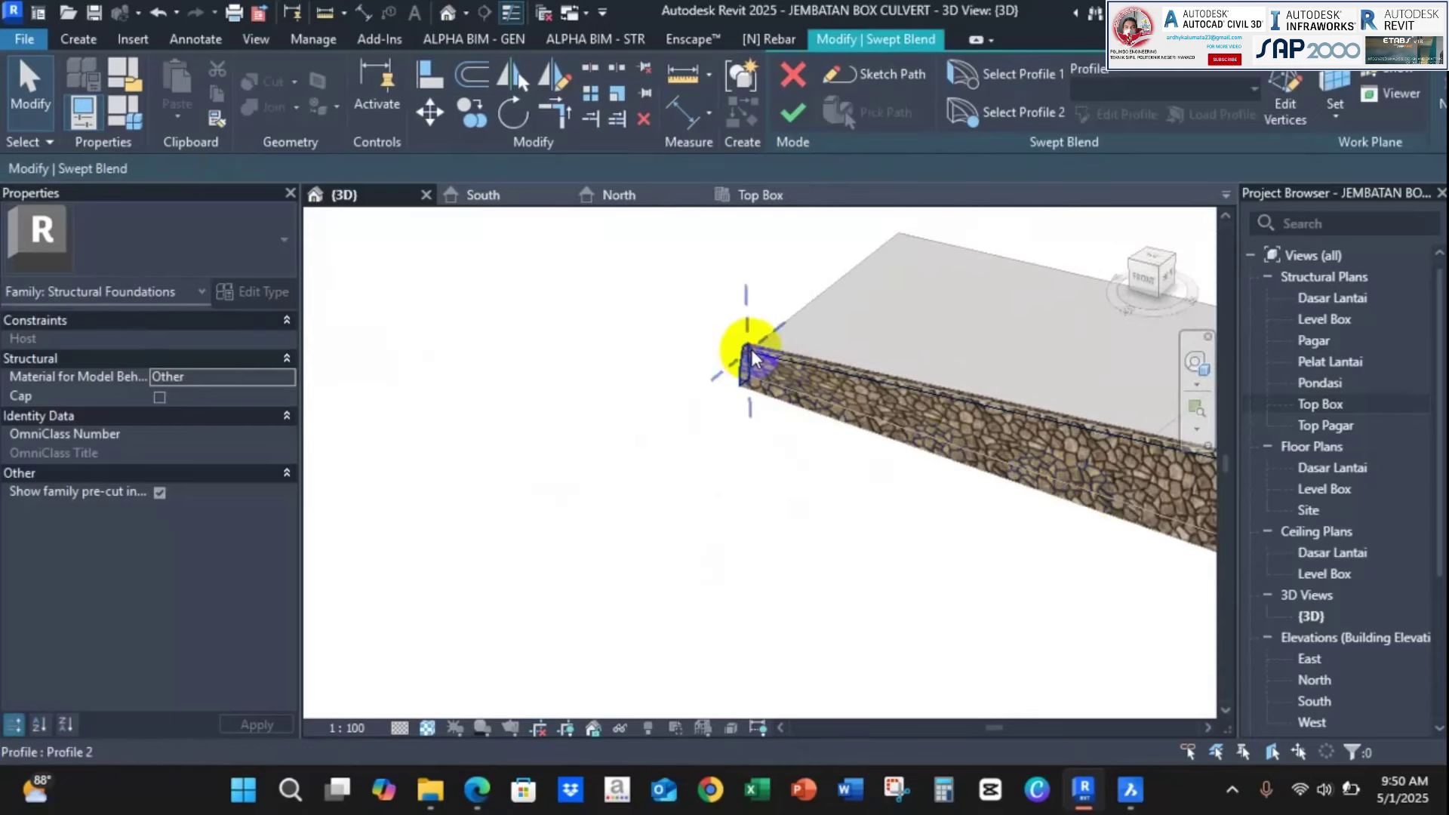
pyautogui.click(751, 358)
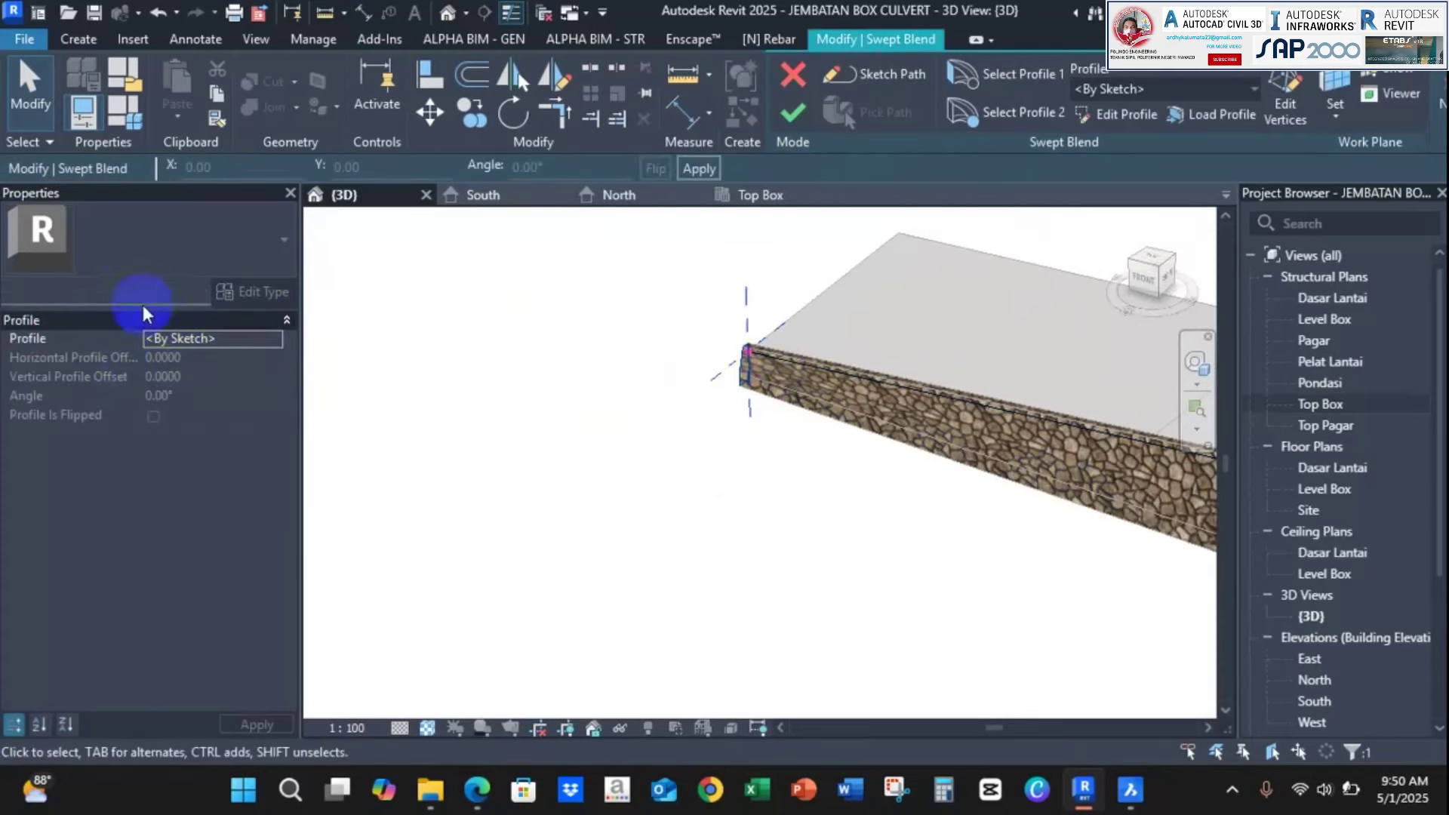
pyautogui.click(803, 311)
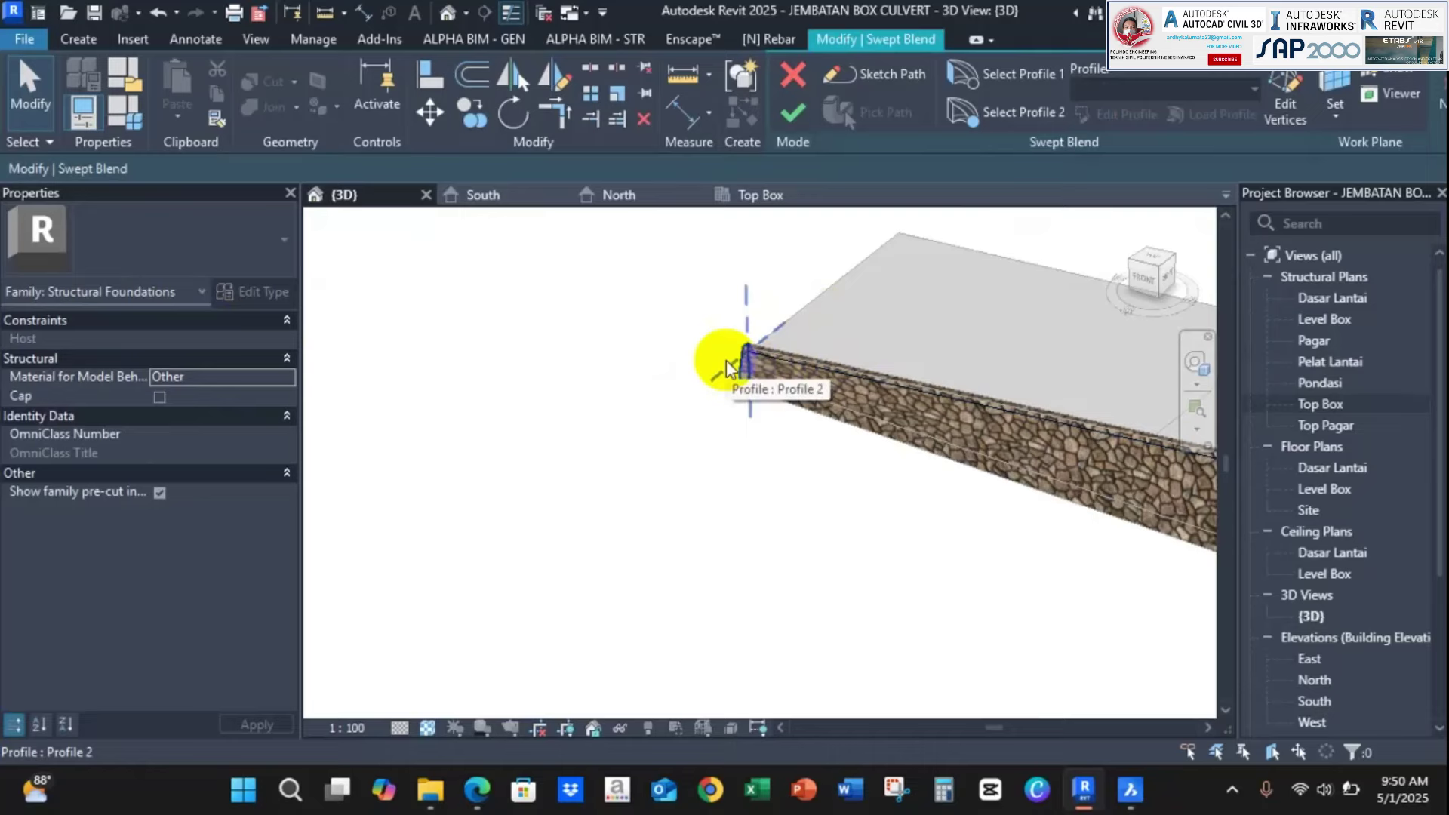
pyautogui.moveTo(726, 361); pyautogui.dragTo(201, 256, button='middle')
pyautogui.moveTo(650, 362); pyautogui.dragTo(367, 314, button='middle')
pyautogui.scroll(2, 795, 452)
pyautogui.moveTo(795, 452); pyautogui.dragTo(603, 457, button='middle')
pyautogui.scroll(2, 604, 457)
pyautogui.click(532, 466)
pyautogui.moveTo(529, 300); pyautogui.dragTo(558, 357, button='middle')
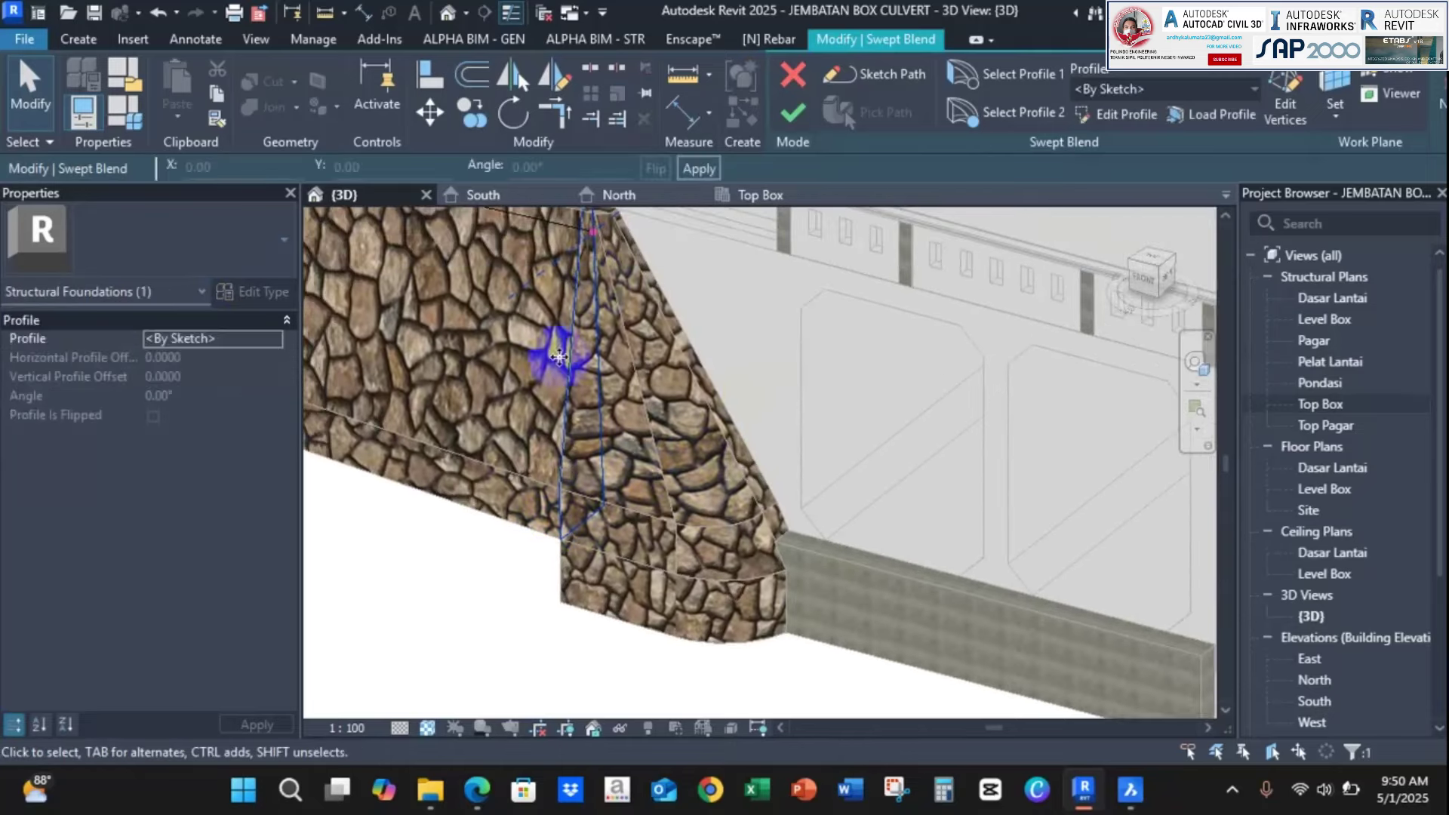
pyautogui.click(1103, 119)
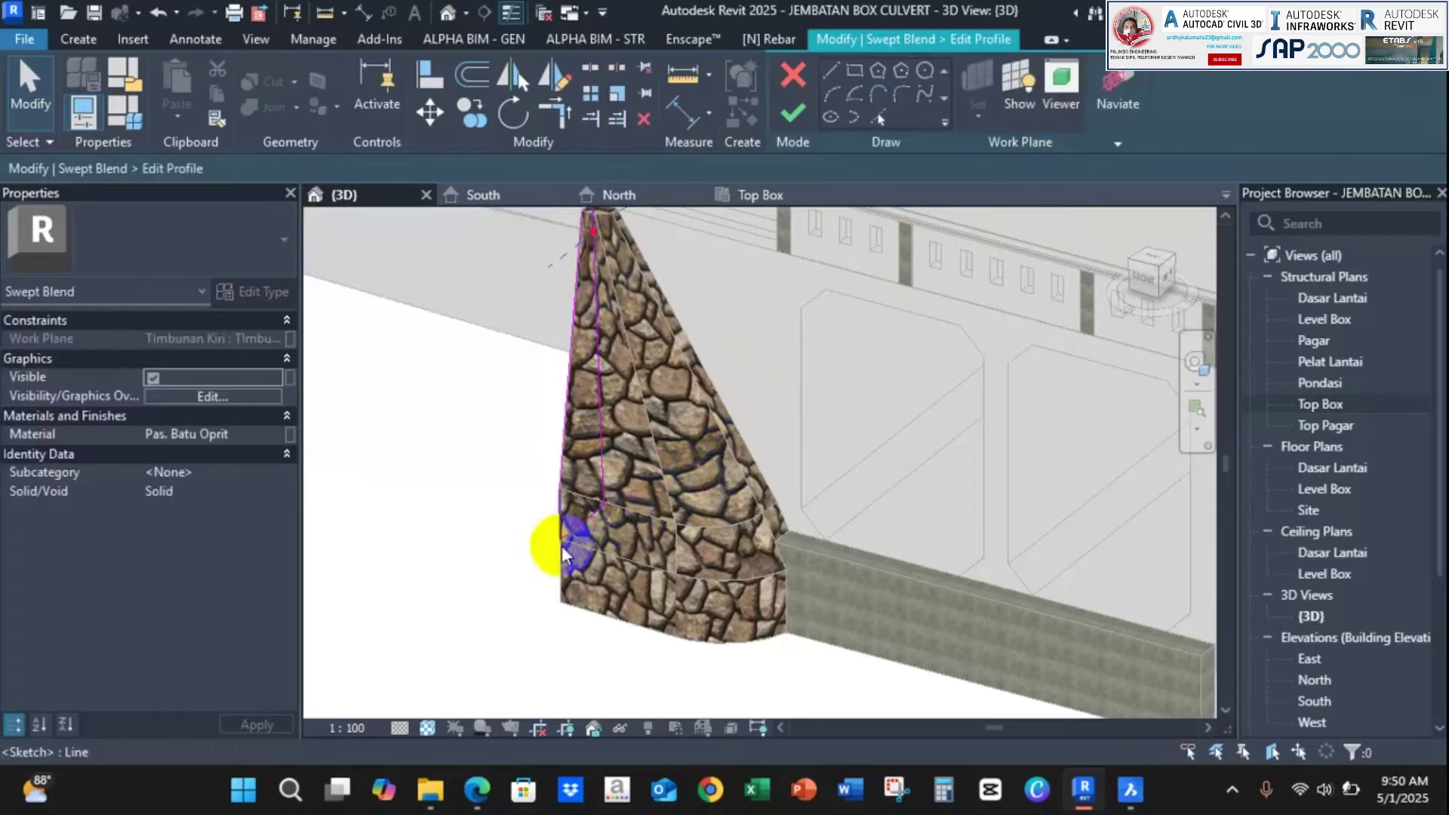
# Move the profile's bottom line down to the base of the adjoining foundation block
pyautogui.scroll(2, 609, 447)
pyautogui.moveTo(567, 546)
pyautogui.mouseDown(button='middle')
pyautogui.moveTo(610, 447)
pyautogui.moveTo(744, 485)
pyautogui.mouseUp(button='middle')
pyautogui.scroll(-3, 603, 453)
pyautogui.moveTo(788, 412); pyautogui.dragTo(884, 494, button='middle')
pyautogui.scroll(6, 741, 495)
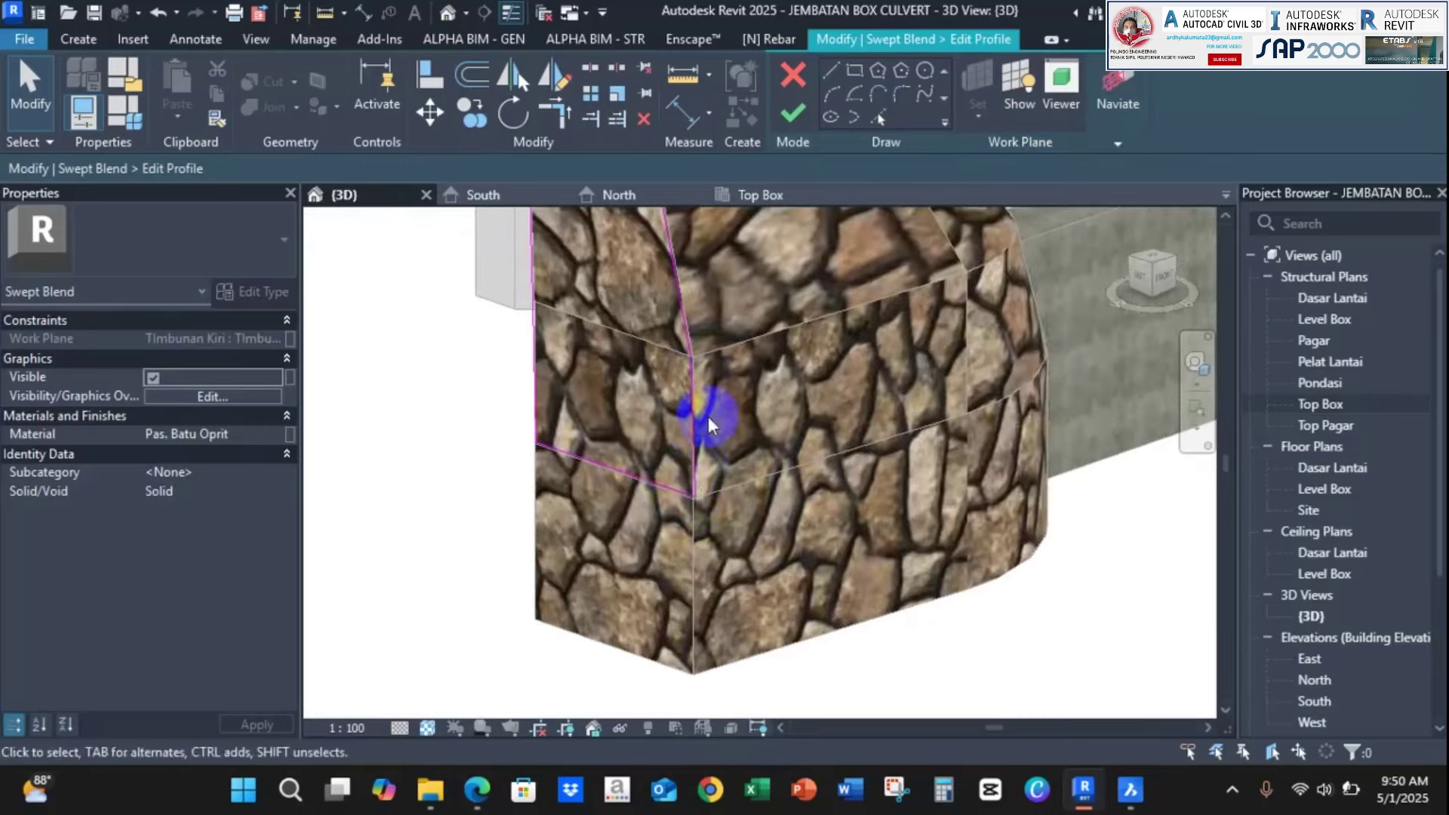
pyautogui.scroll(1, 798, 502)
pyautogui.moveTo(683, 426); pyautogui.dragTo(737, 313, button='middle')
pyautogui.scroll(-2, 737, 313)
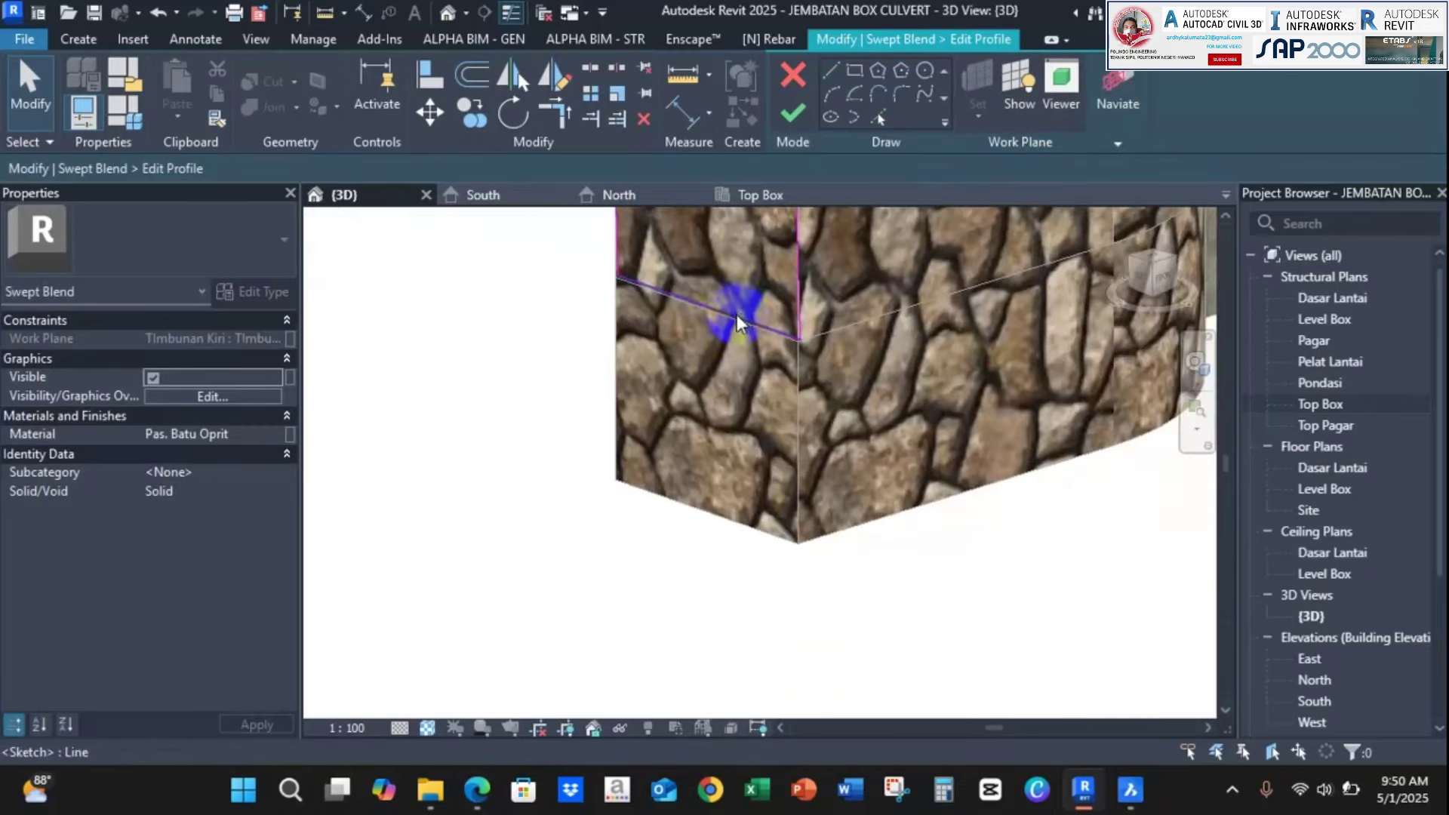
pyautogui.click(727, 320)
pyautogui.click(427, 75)
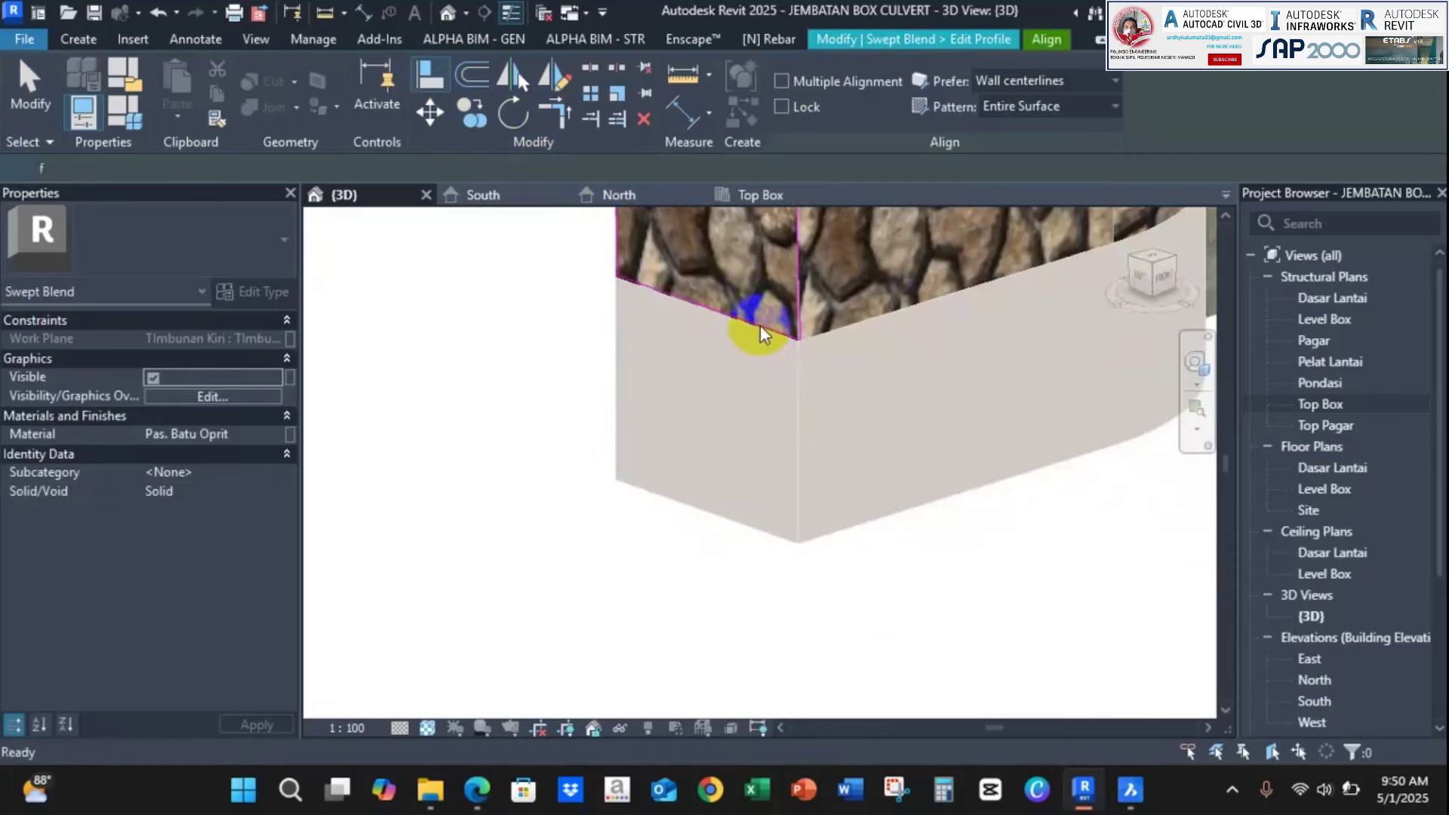
pyautogui.press('Escape')
pyautogui.click(754, 326)
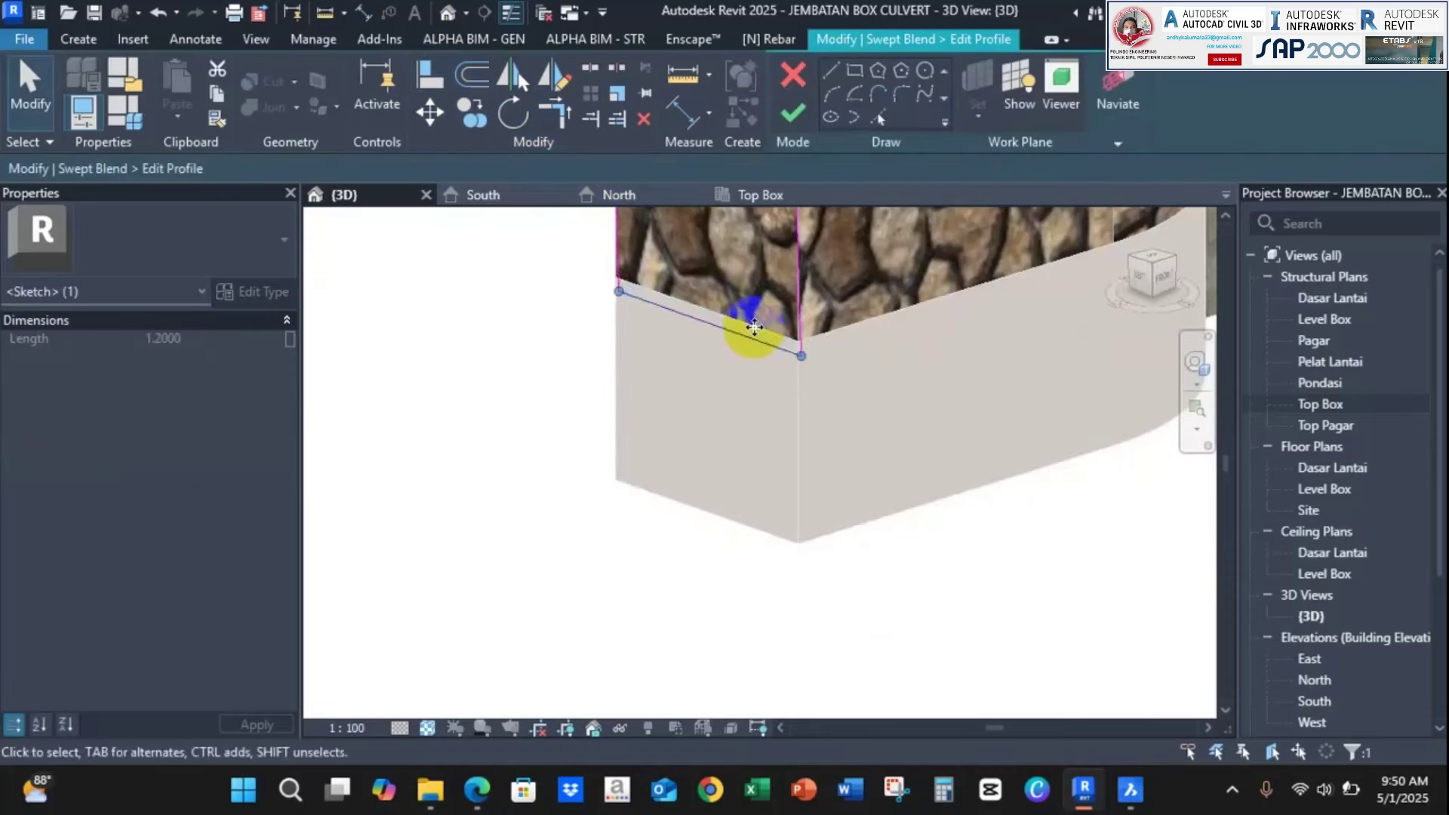
pyautogui.press('Down')
pyautogui.press('Down')
pyautogui.press('Down')
pyautogui.press('Down')
pyautogui.press('Down')
pyautogui.press('Down')
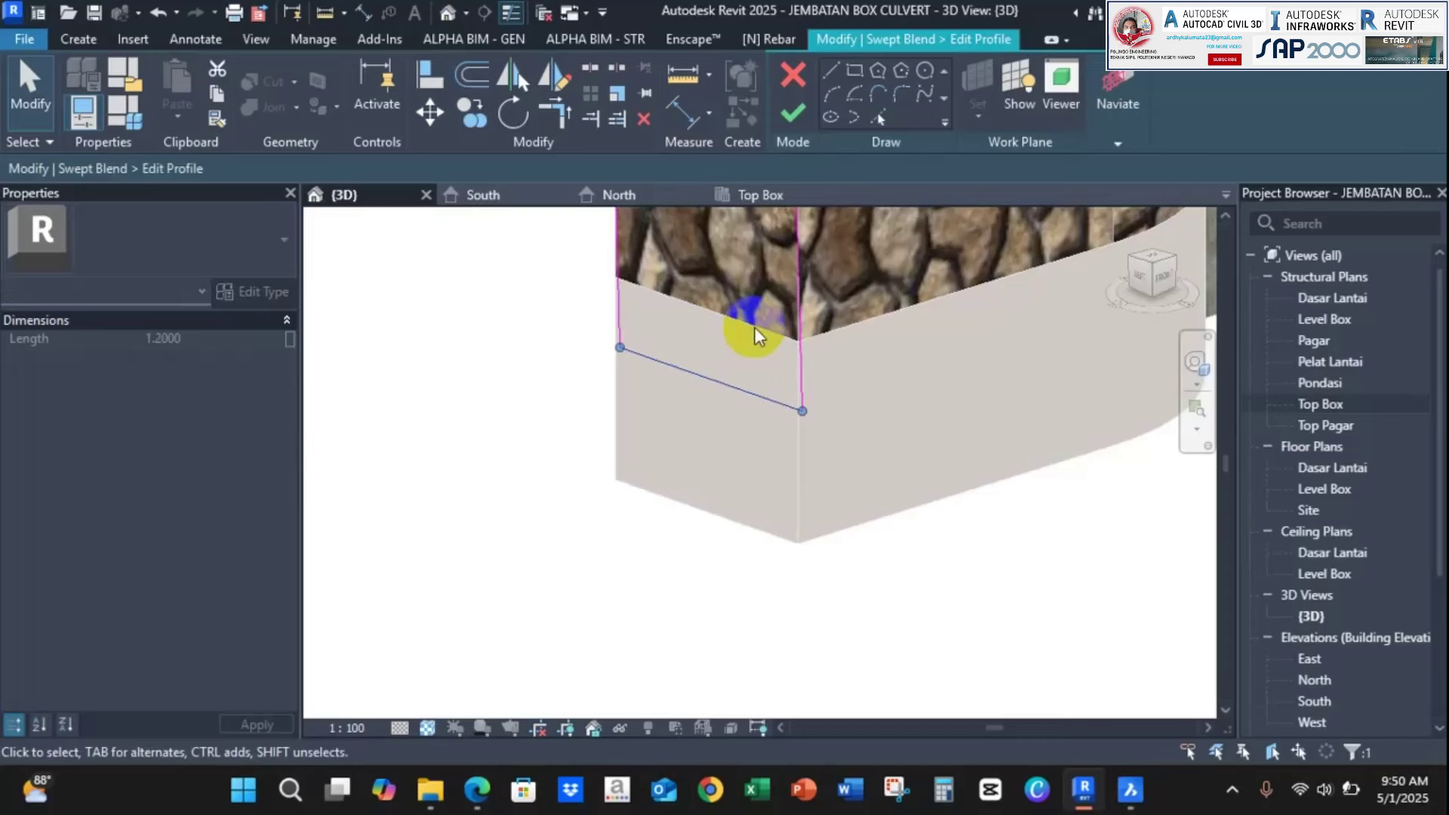
pyautogui.press('Down')
pyautogui.press('Down')
pyautogui.press('Down')
pyautogui.press('Down')
pyautogui.press('Down')
pyautogui.press('Down')
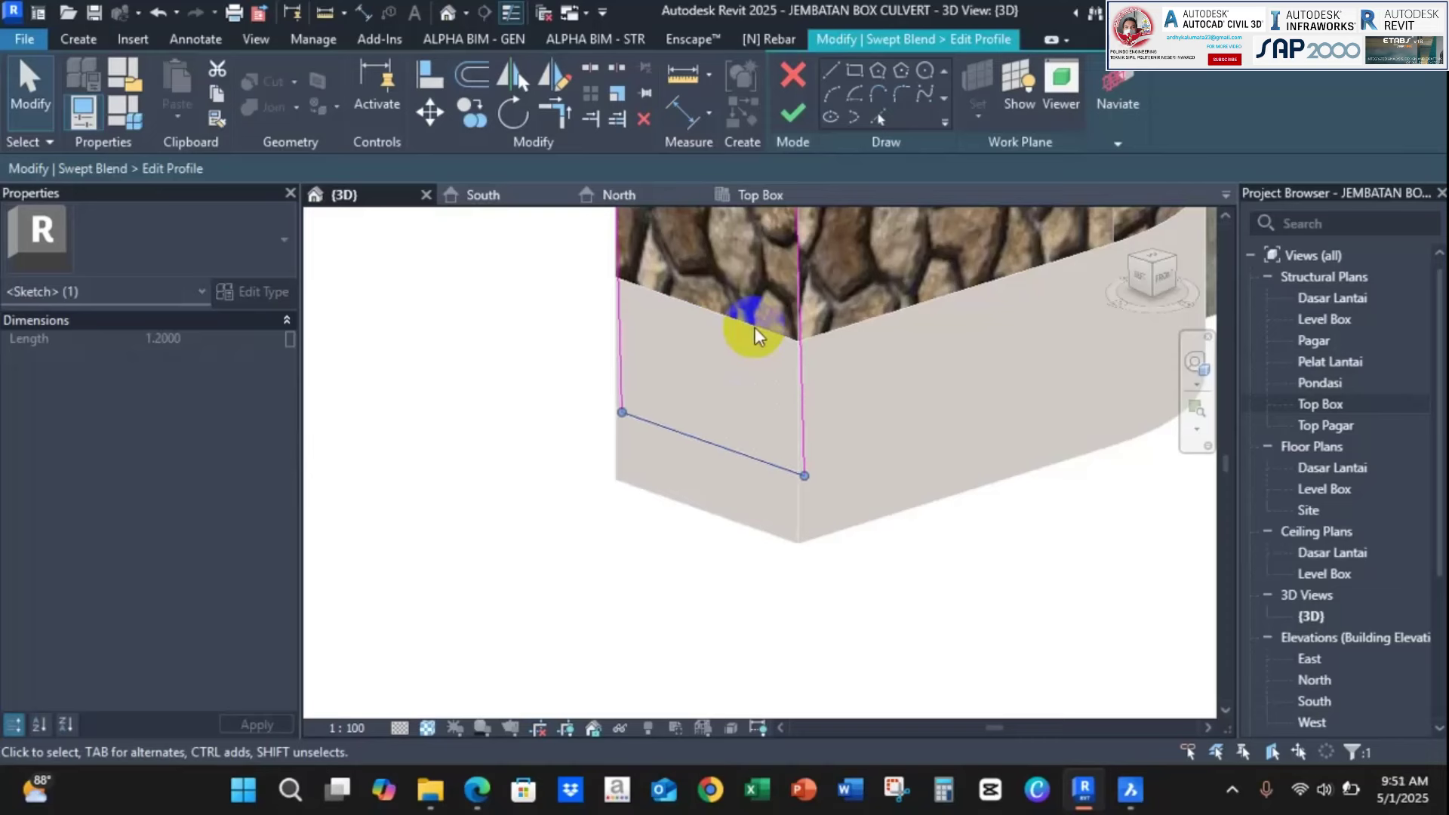
pyautogui.press('Down')
pyautogui.press('Down')
pyautogui.press('Down')
pyautogui.press('Down')
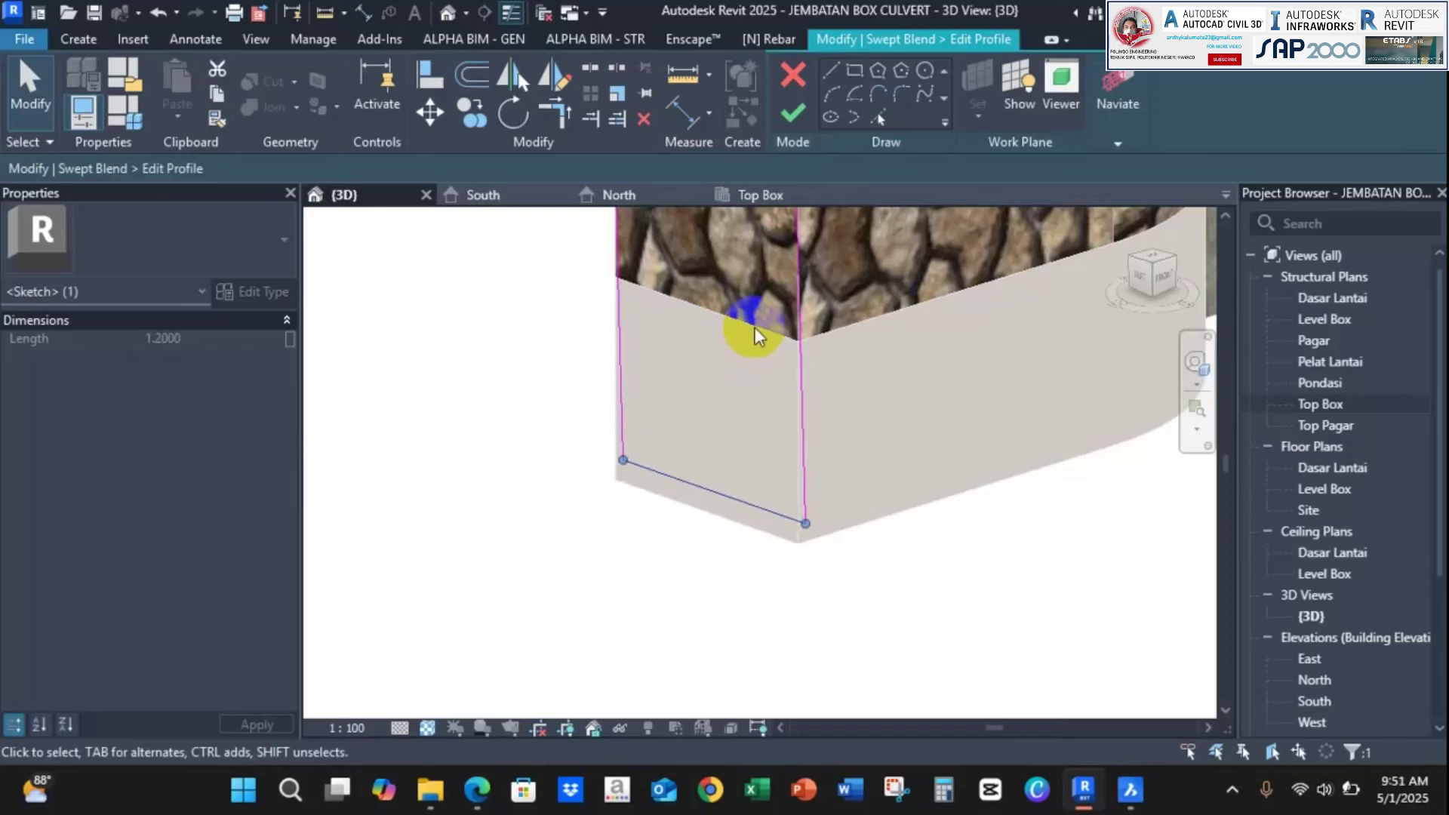
pyautogui.press('Down')
pyautogui.press('Down')
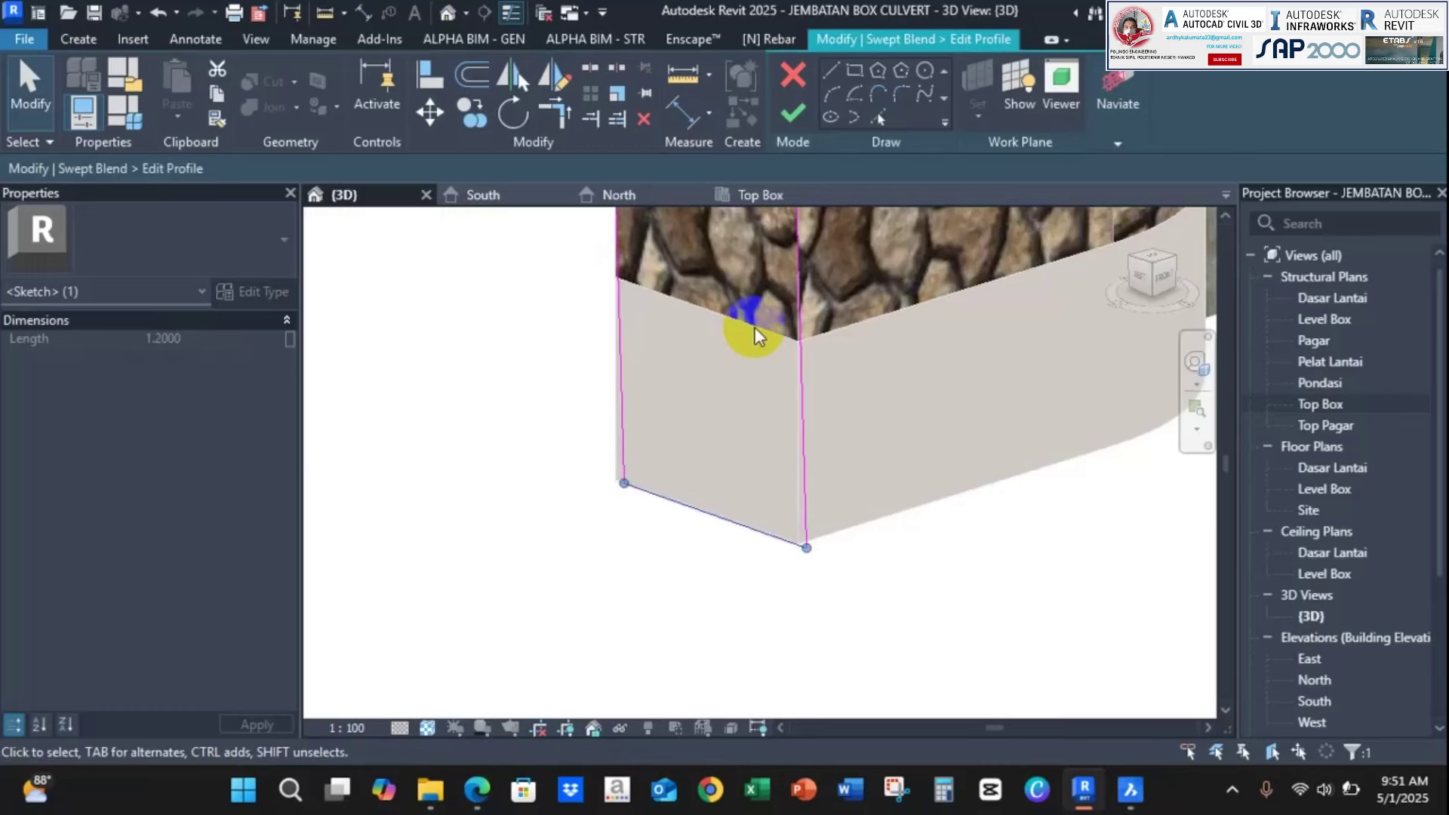
pyautogui.keyDown('shift'); pyautogui.moveTo(754, 329); pyautogui.dragTo(851, 508, button='middle'); pyautogui.keyUp('shift')
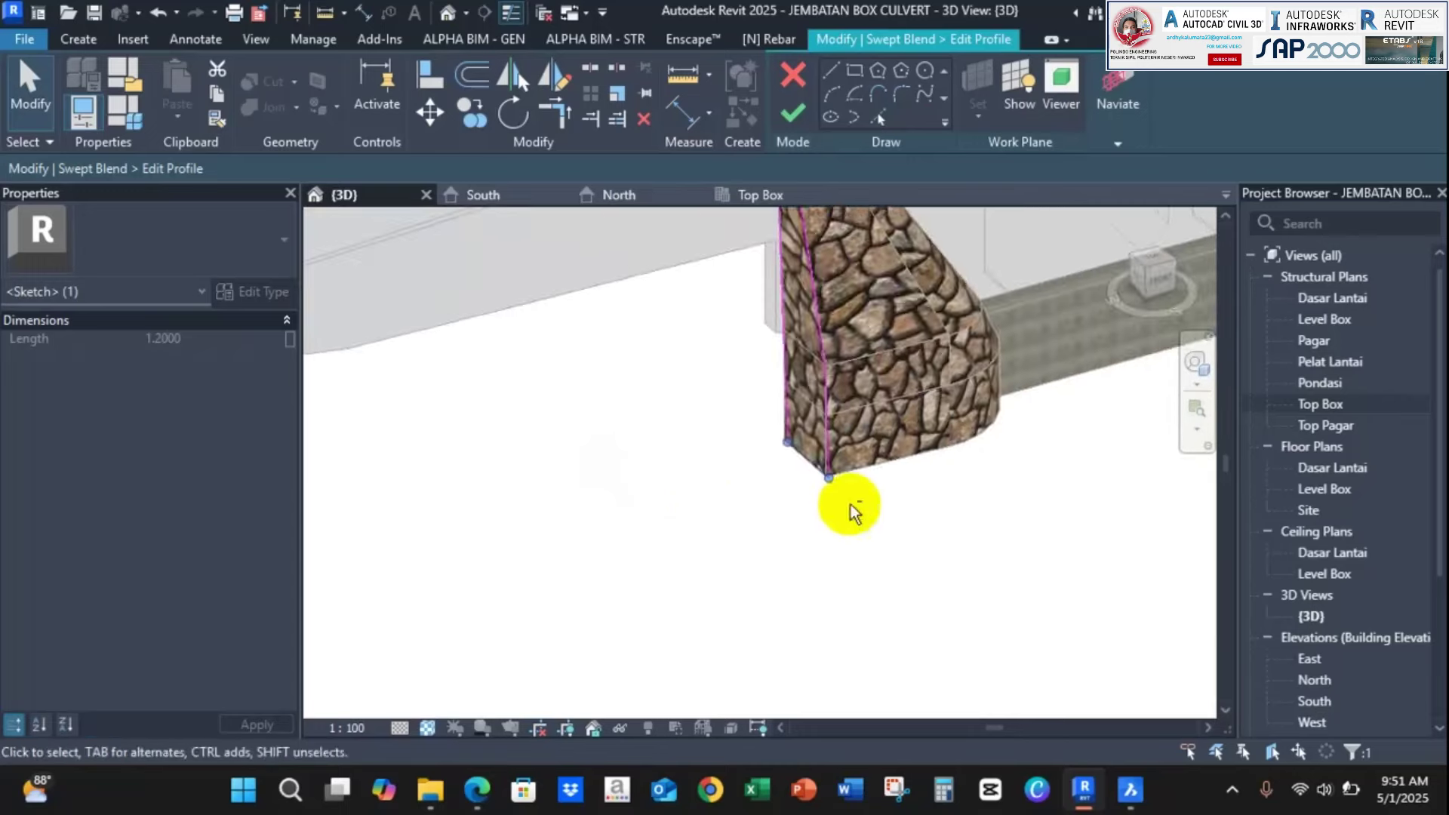
# Check the lowered profile corner in 3D and South, and finish the profile sketch, swept blend and in-place wall model
pyautogui.scroll(2, 785, 434)
pyautogui.scroll(2, 794, 422)
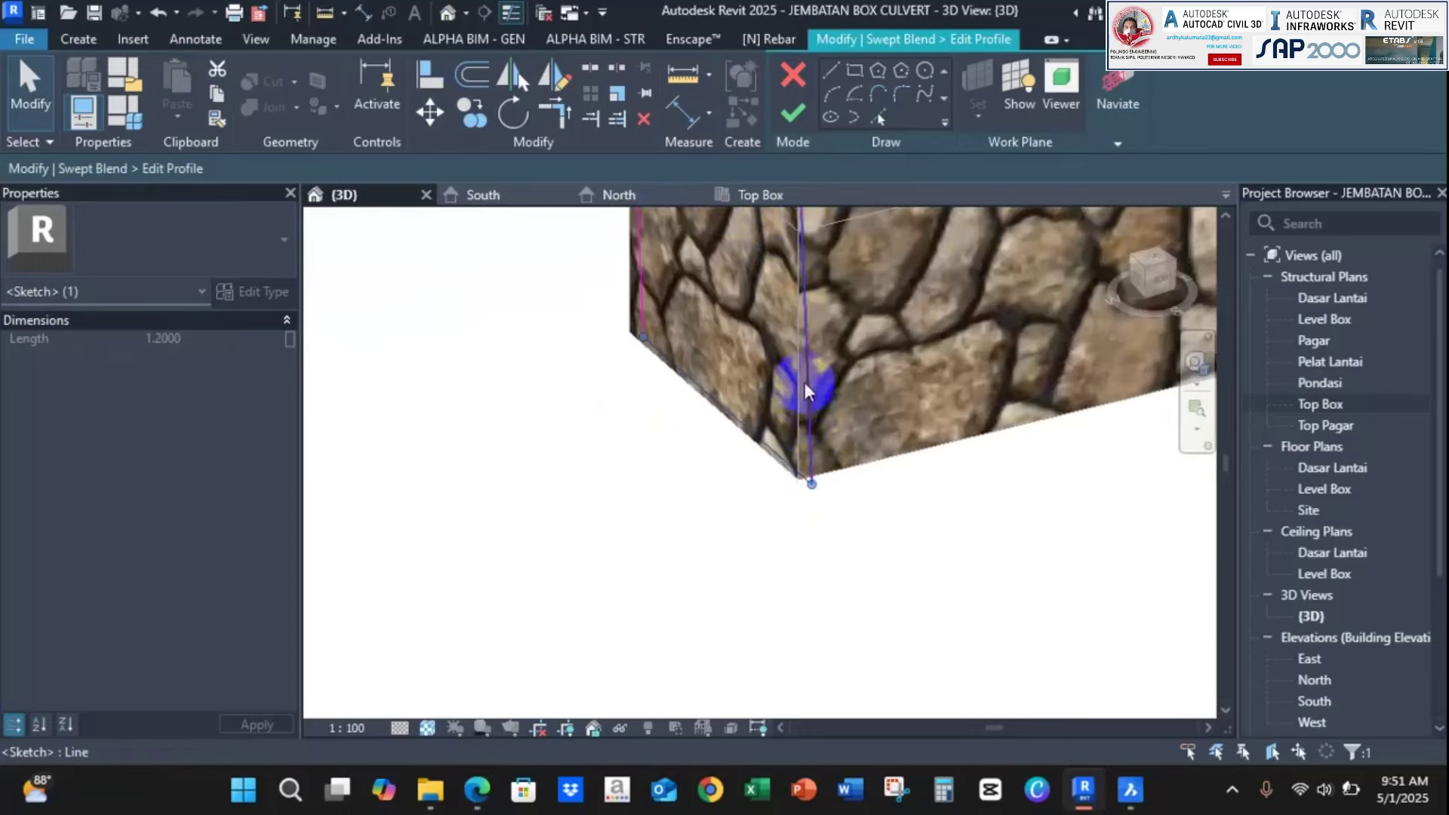
pyautogui.click(483, 200)
pyautogui.scroll(3, 867, 539)
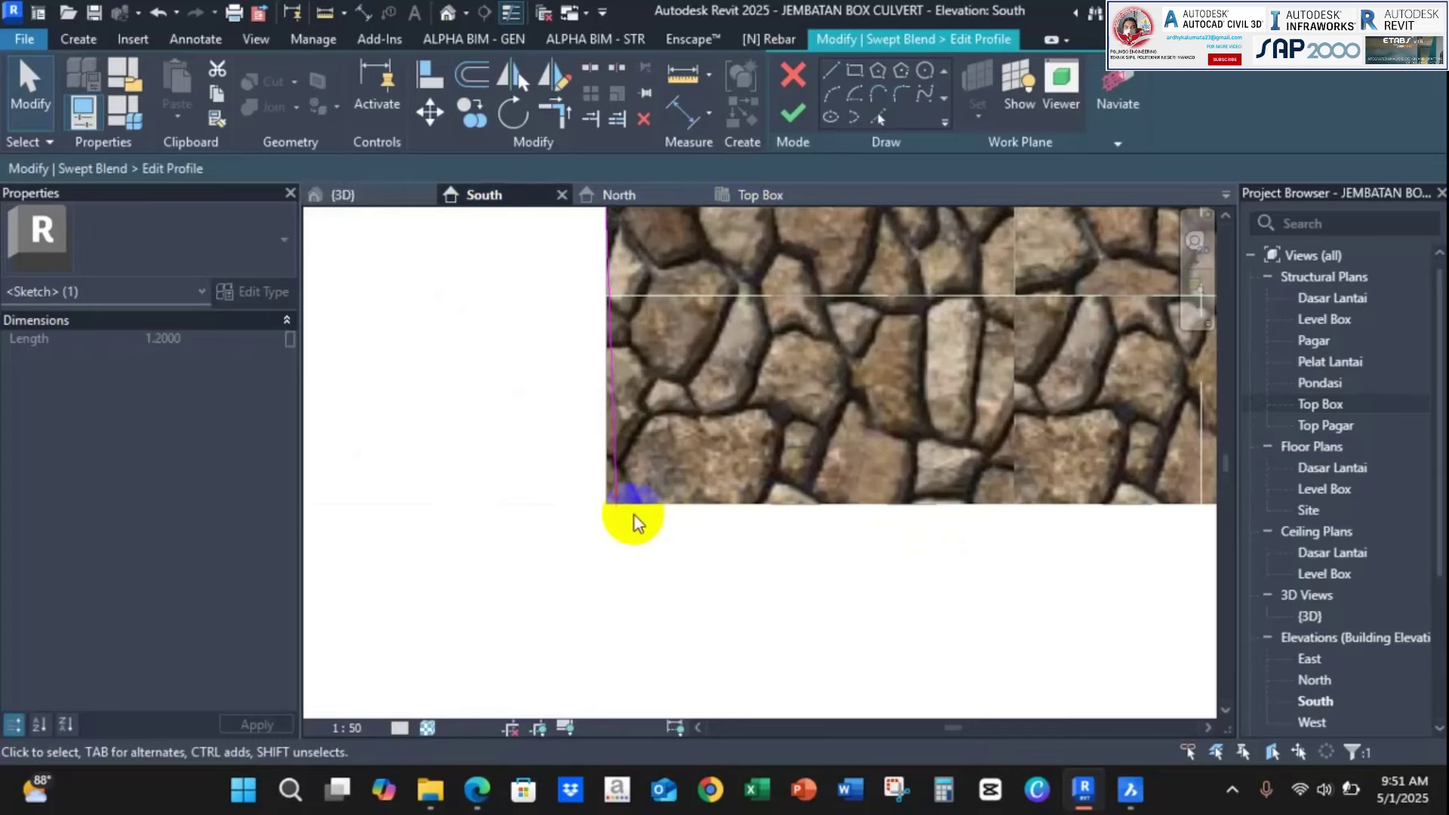
pyautogui.scroll(-4, 763, 452)
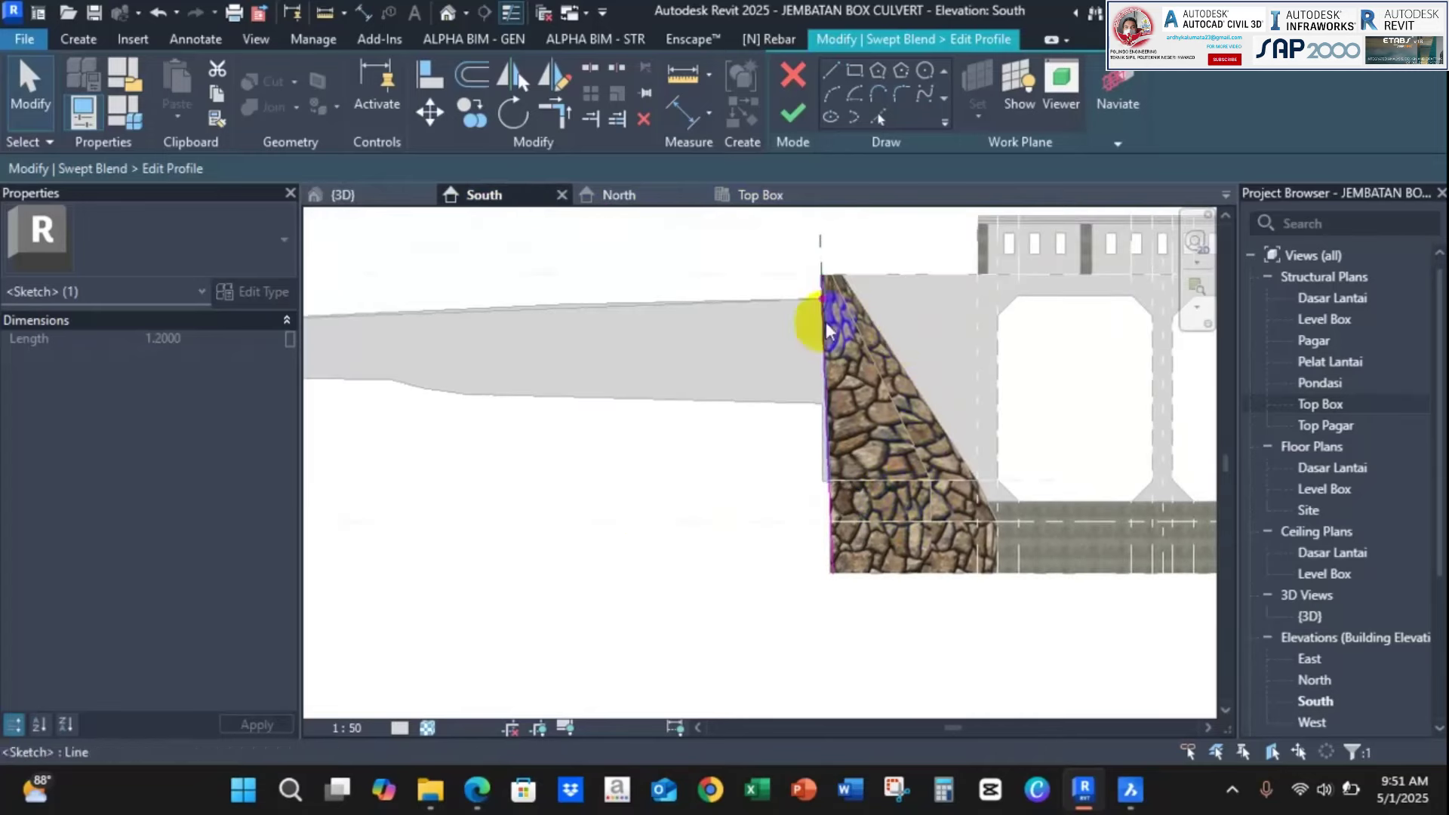
pyautogui.click(785, 117)
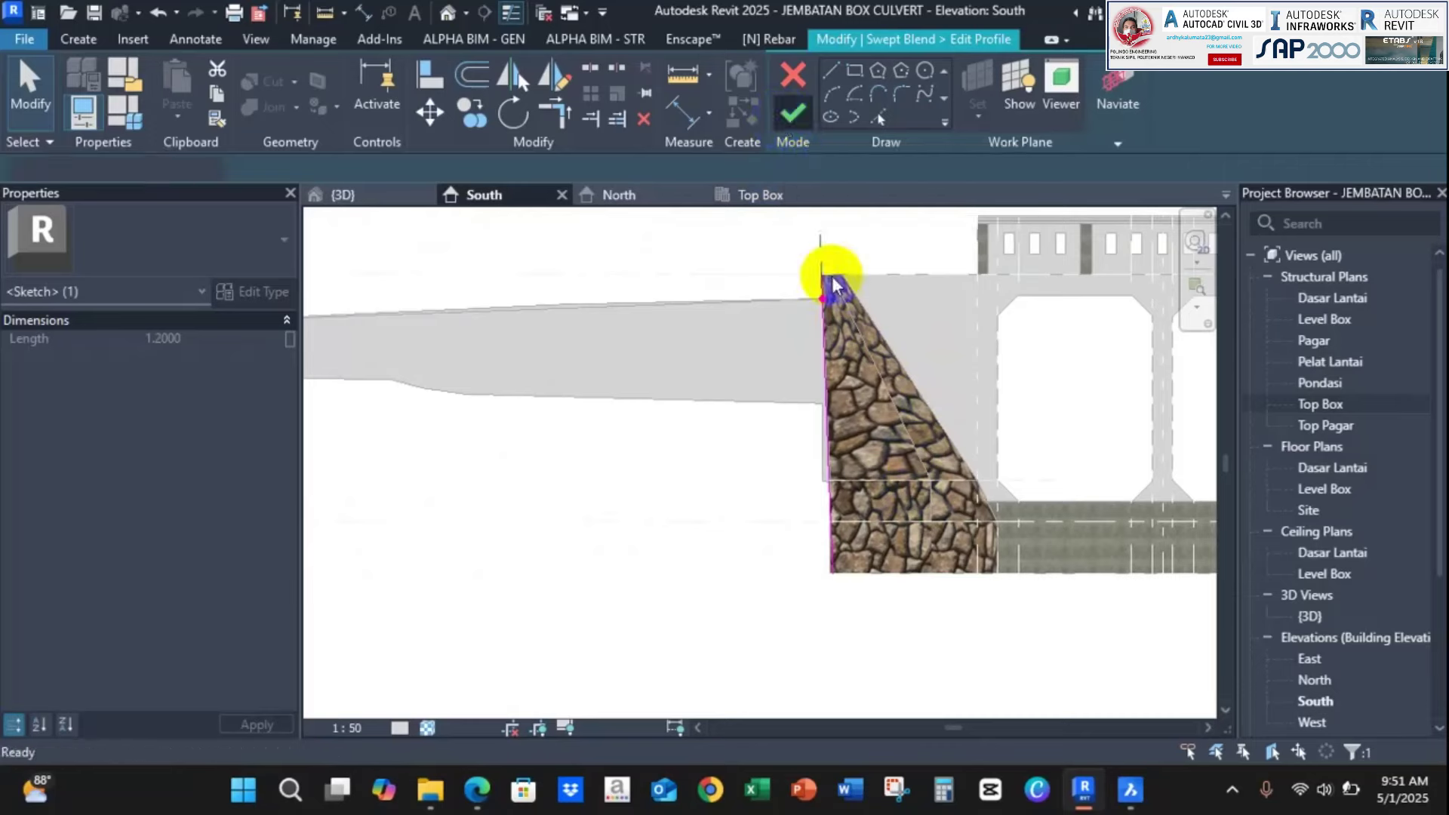
pyautogui.click(793, 115)
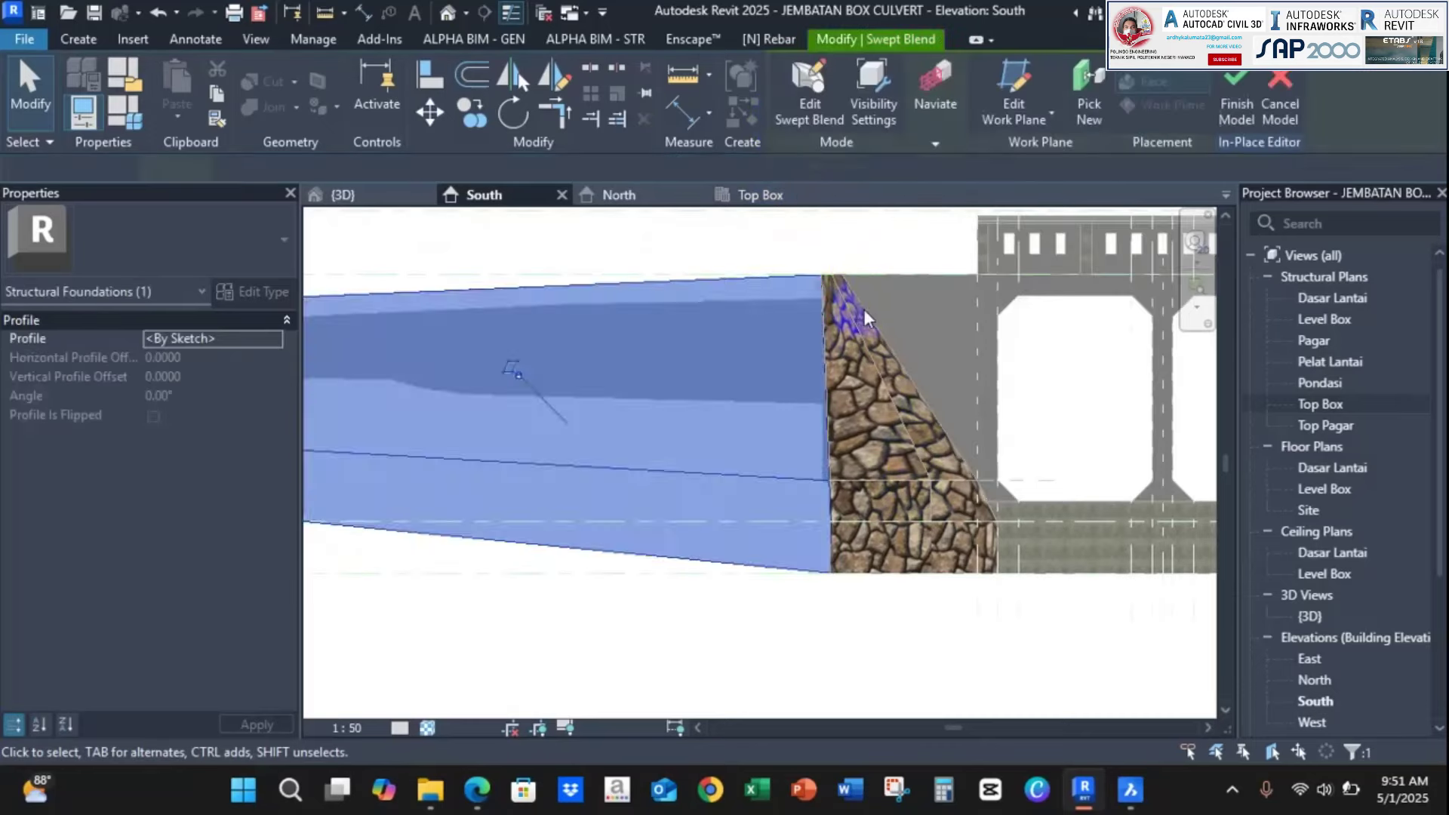
pyautogui.click(866, 86)
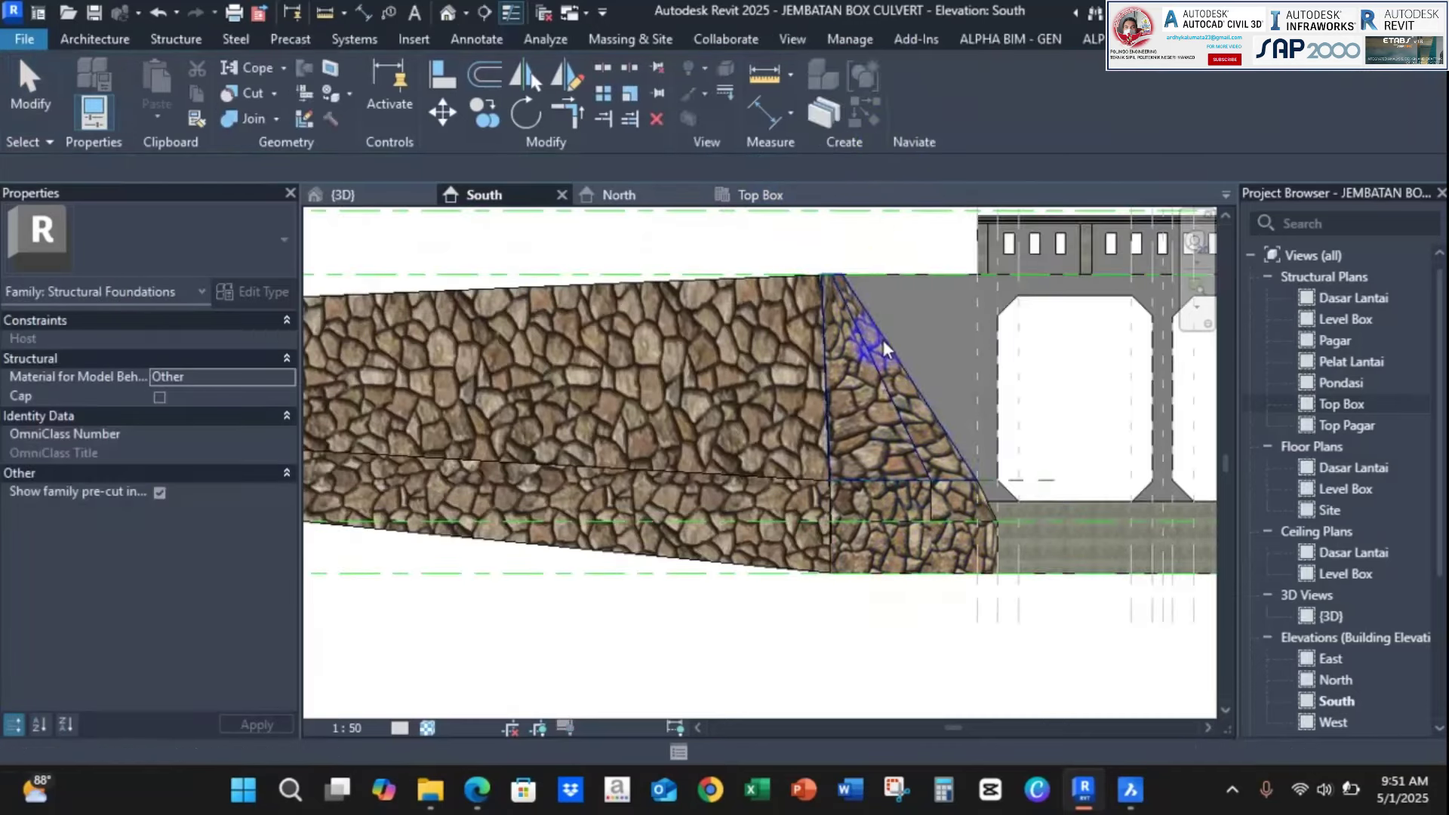
# Examine the base and top of the joint between the long stone wall and the corner masonry in 3D
pyautogui.click(344, 194)
pyautogui.scroll(-5, 872, 504)
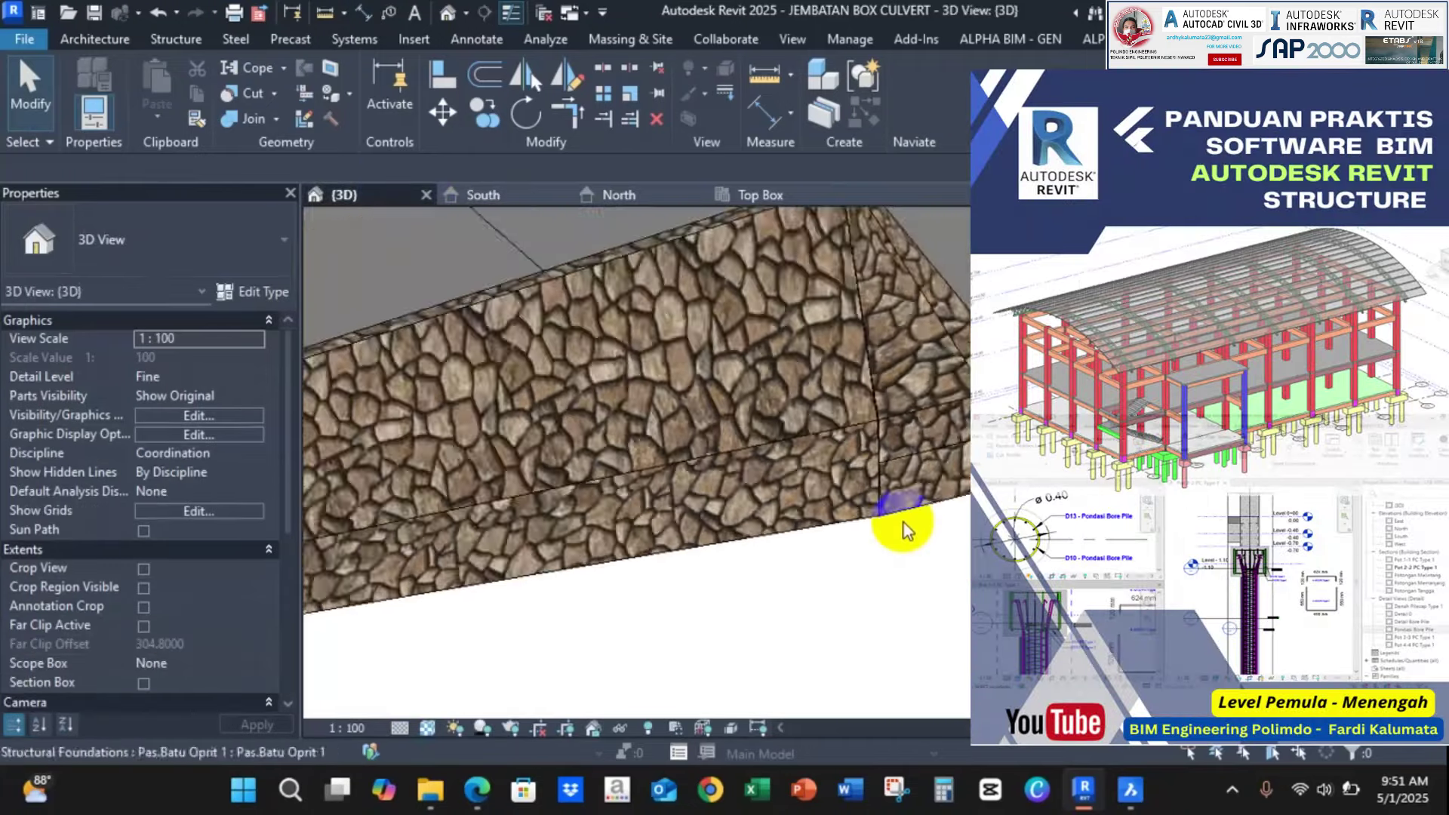
pyautogui.keyDown('shift'); pyautogui.moveTo(903, 527); pyautogui.dragTo(940, 479, button='middle'); pyautogui.keyUp('shift')
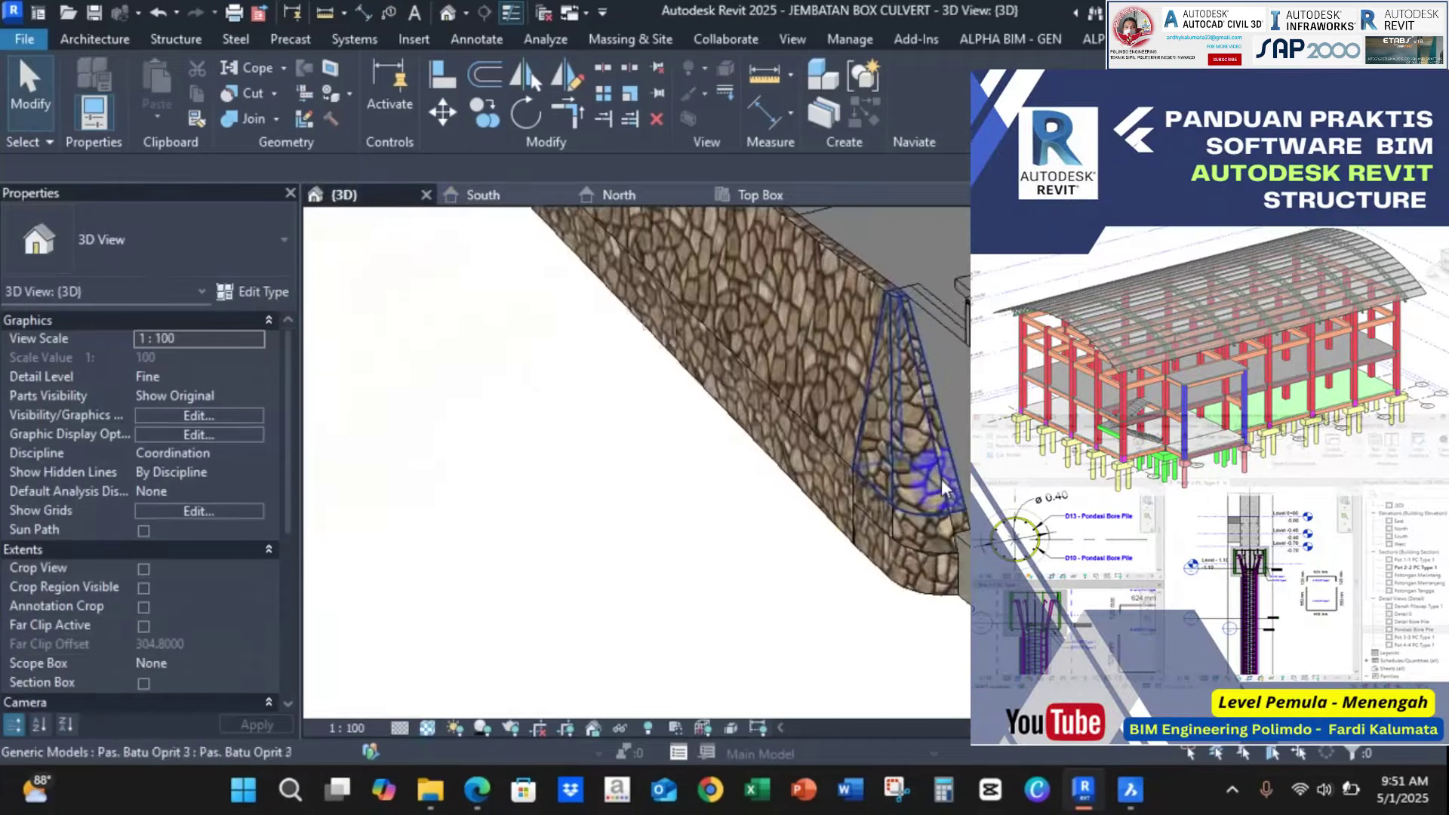
pyautogui.scroll(5, 472, 328)
pyautogui.scroll(-3, 491, 533)
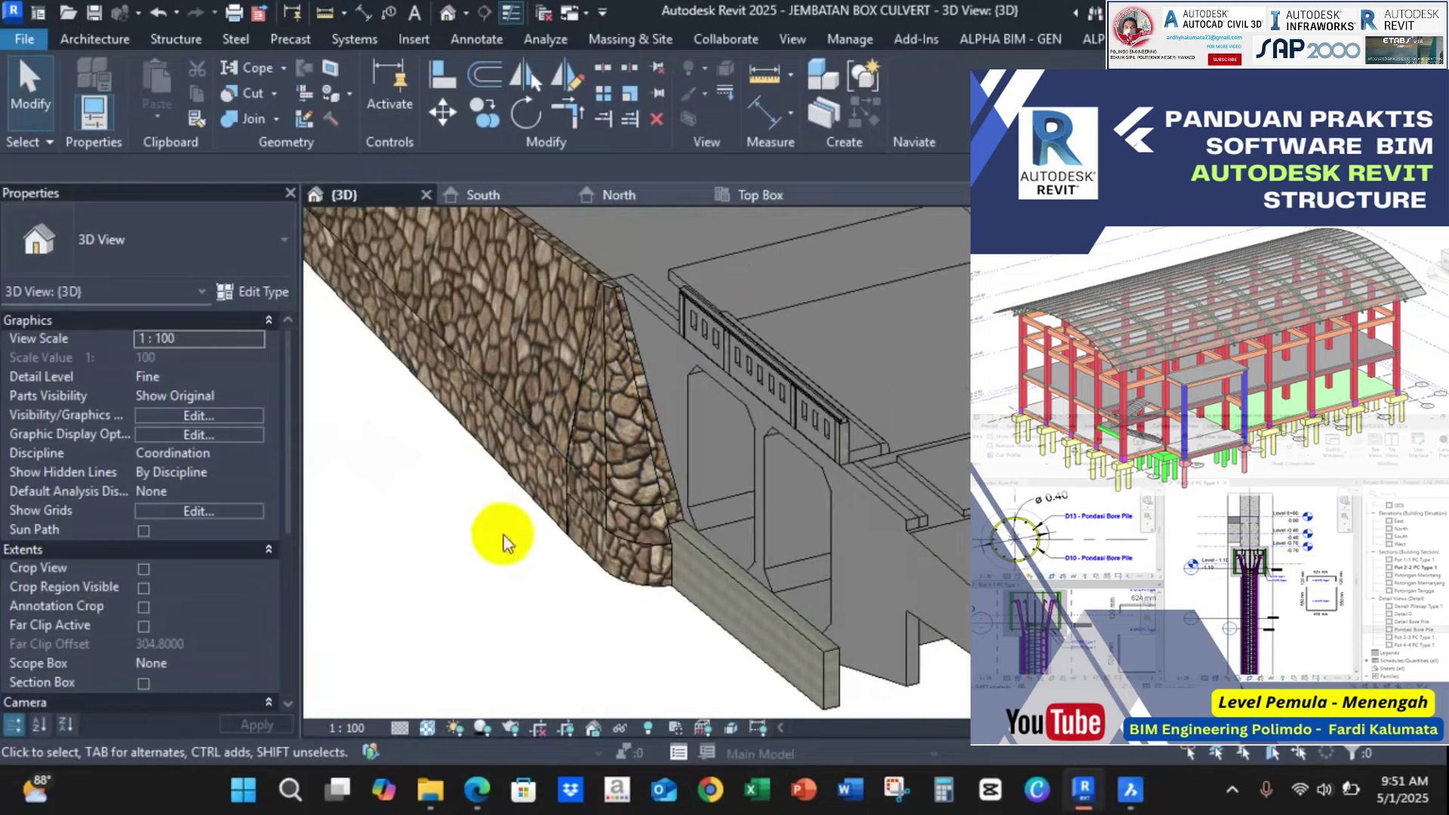
pyautogui.keyDown('shift'); pyautogui.moveTo(492, 534); pyautogui.dragTo(661, 347, button='middle'); pyautogui.keyUp('shift')
pyautogui.scroll(3, 644, 559)
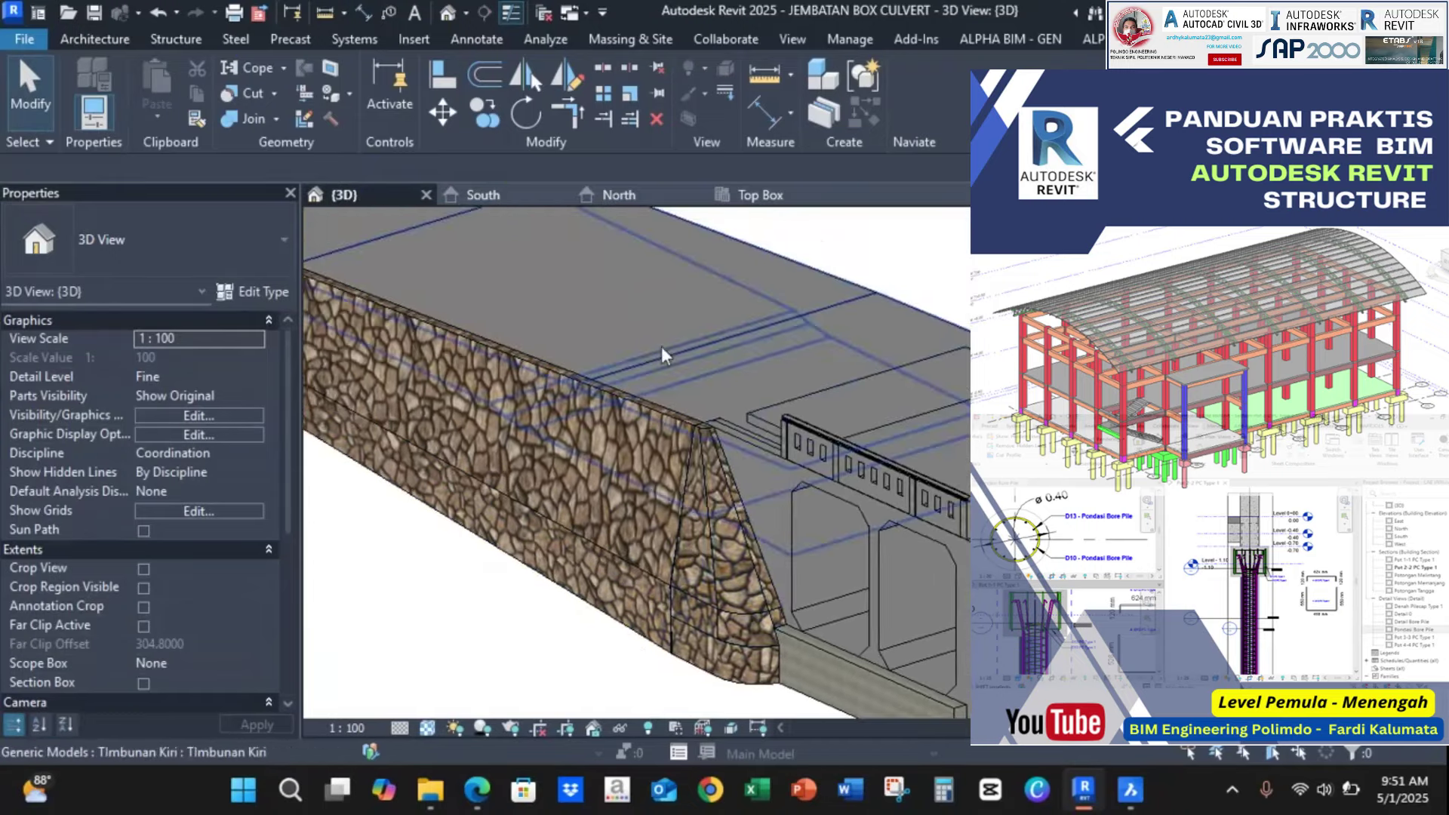
pyautogui.scroll(6, 703, 433)
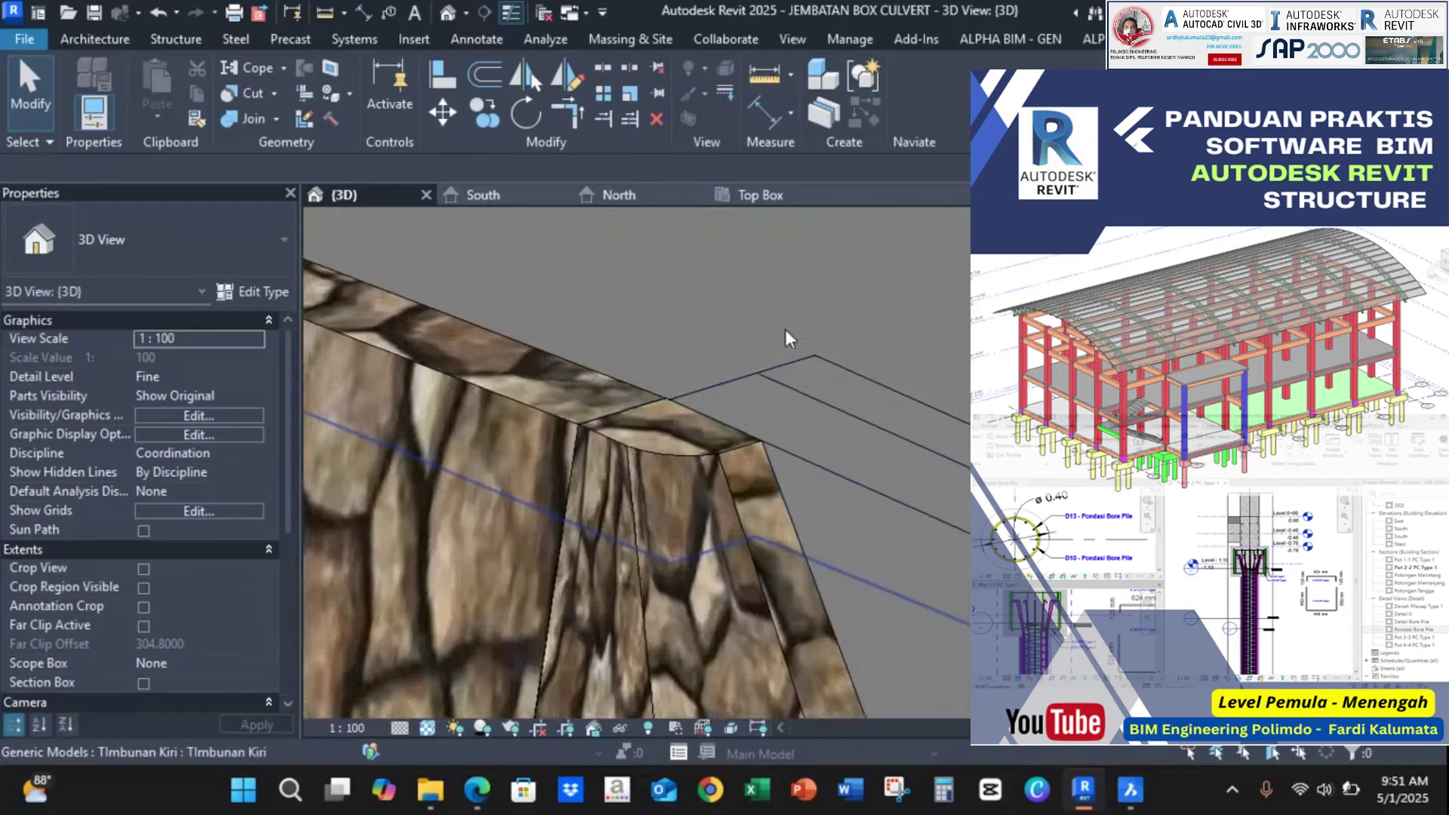
pyautogui.scroll(-5, 685, 350)
pyautogui.keyDown('shift'); pyautogui.moveTo(718, 316); pyautogui.dragTo(571, 418, button='middle'); pyautogui.keyUp('shift')
# Set the Top Box plan's visual style to Realistic and check the stone approach beside the culvert
pyautogui.click(763, 196)
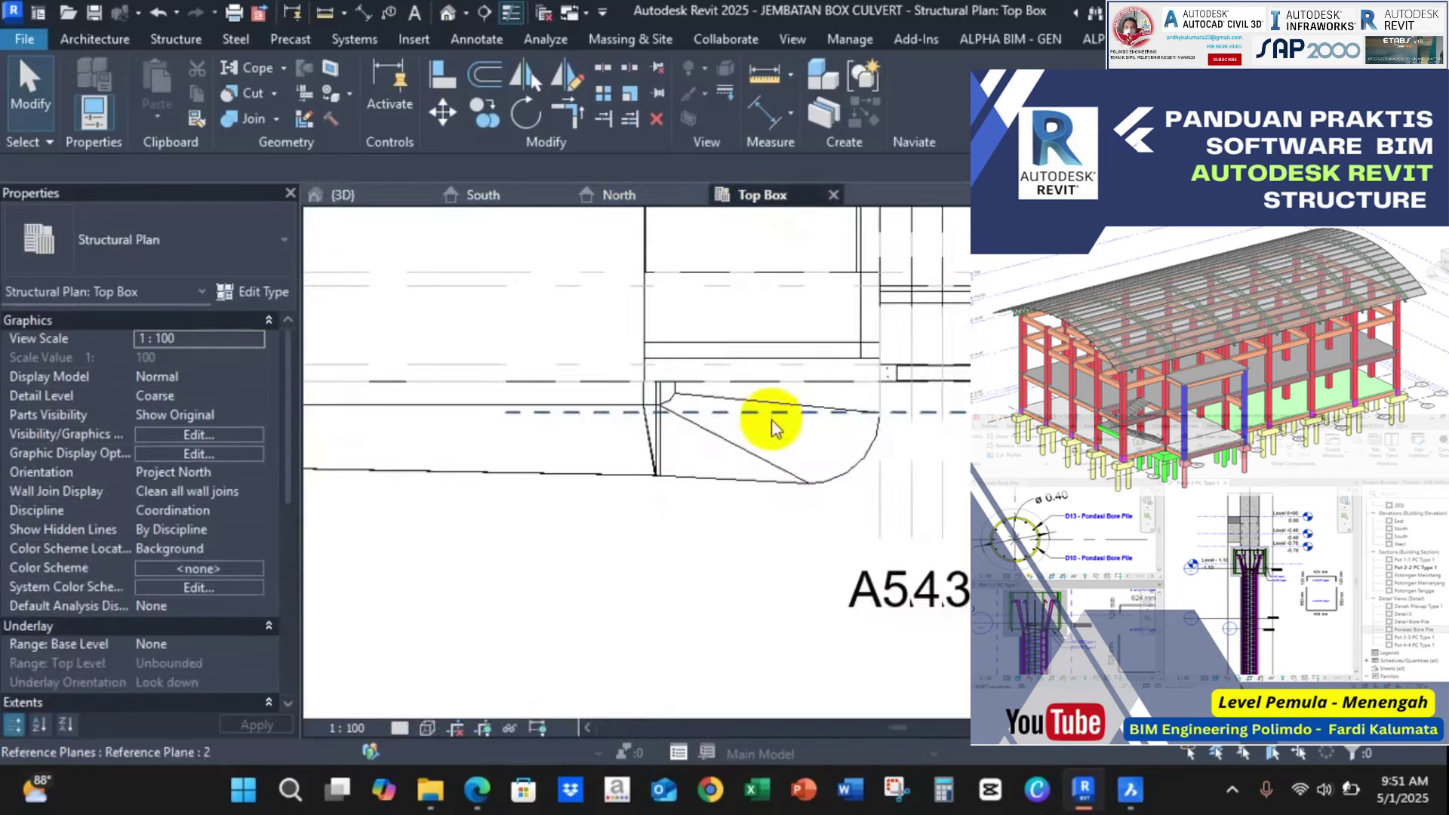
pyautogui.click(434, 729)
pyautogui.click(460, 639)
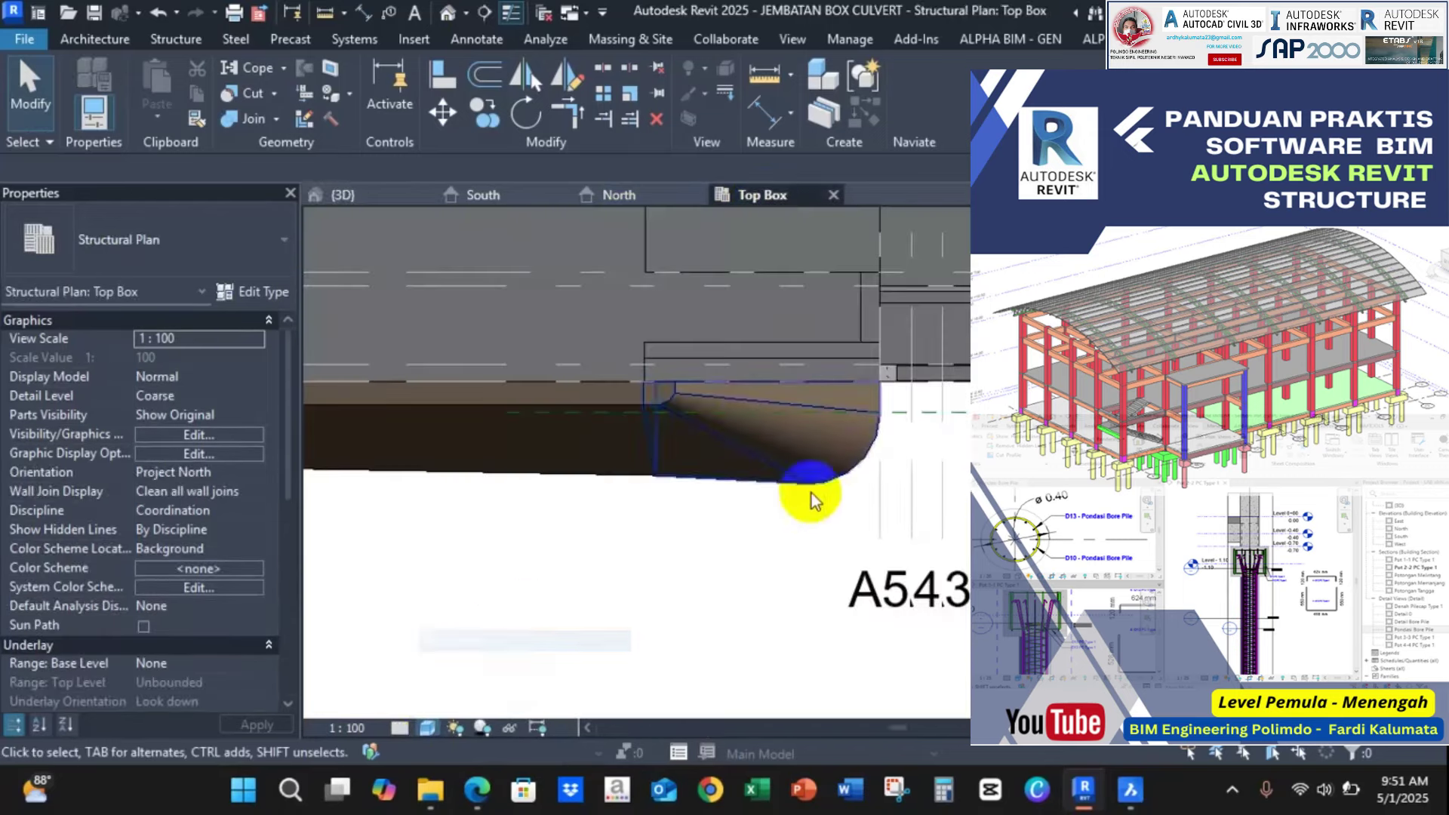
pyautogui.click(427, 728)
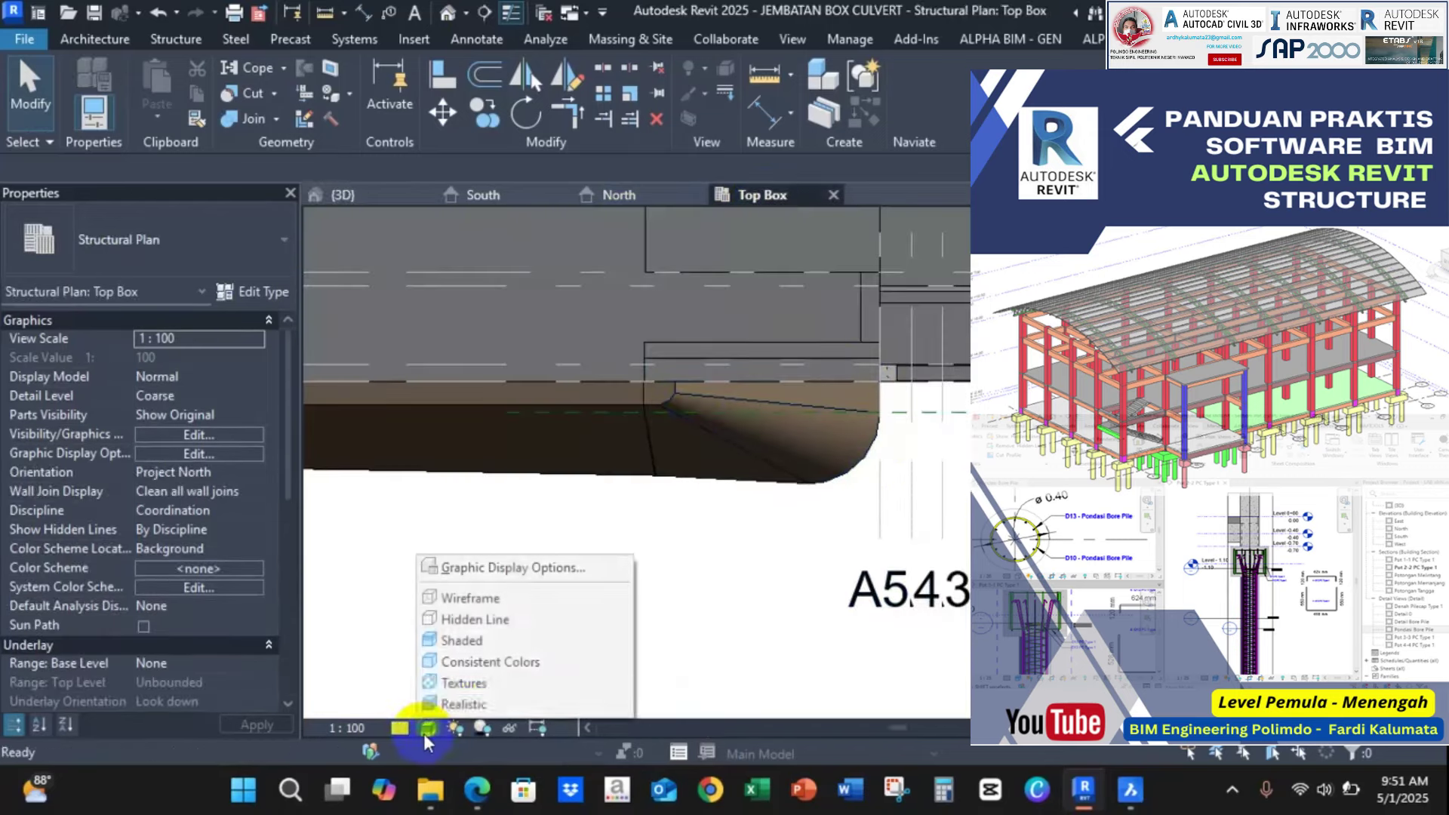
pyautogui.click(464, 703)
pyautogui.moveTo(764, 550); pyautogui.dragTo(745, 615, button='middle')
pyautogui.scroll(6, 880, 518)
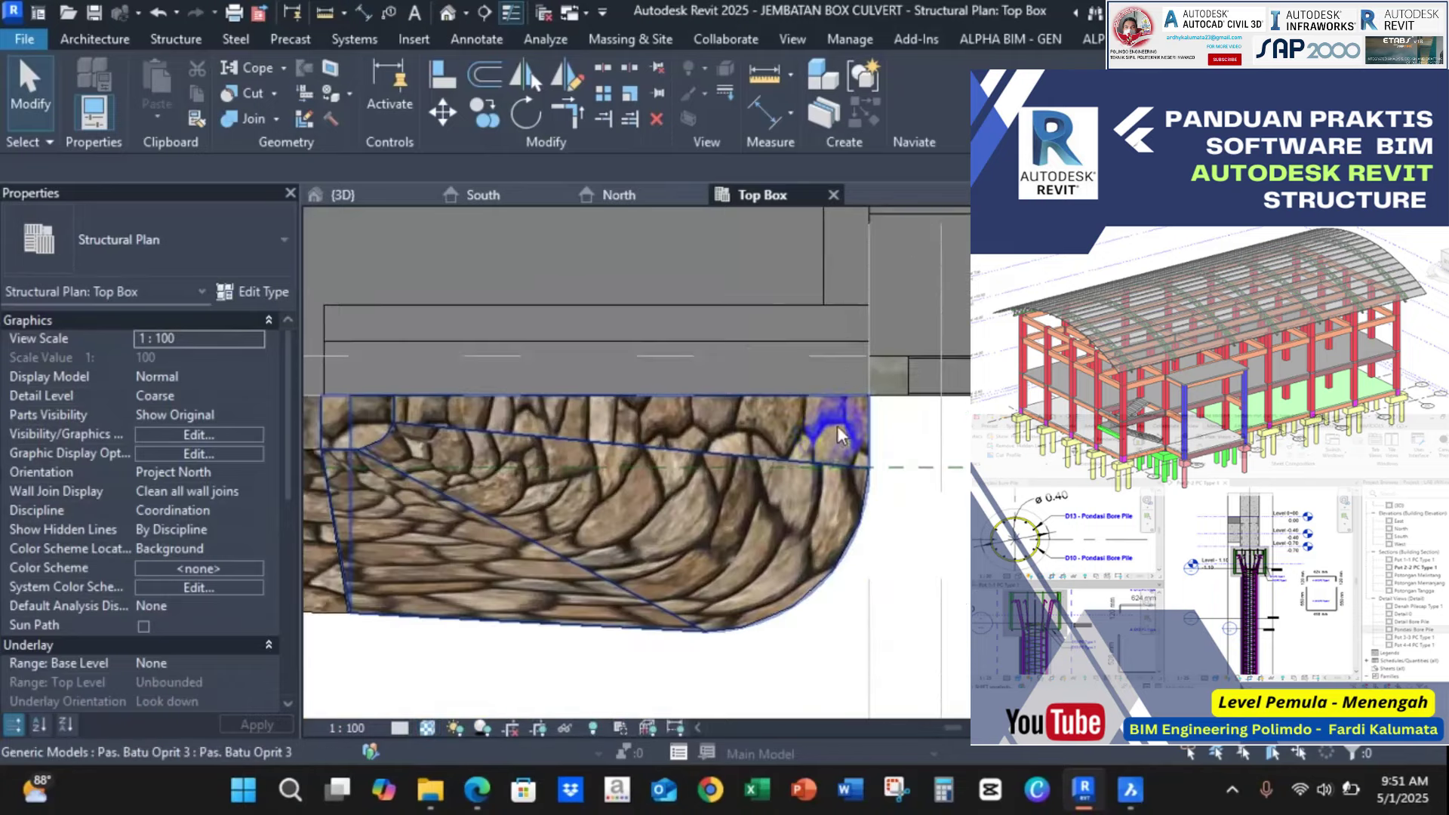
pyautogui.scroll(-5, 881, 469)
pyautogui.moveTo(835, 431); pyautogui.dragTo(985, 410, button='middle')
pyautogui.scroll(-2, 926, 506)
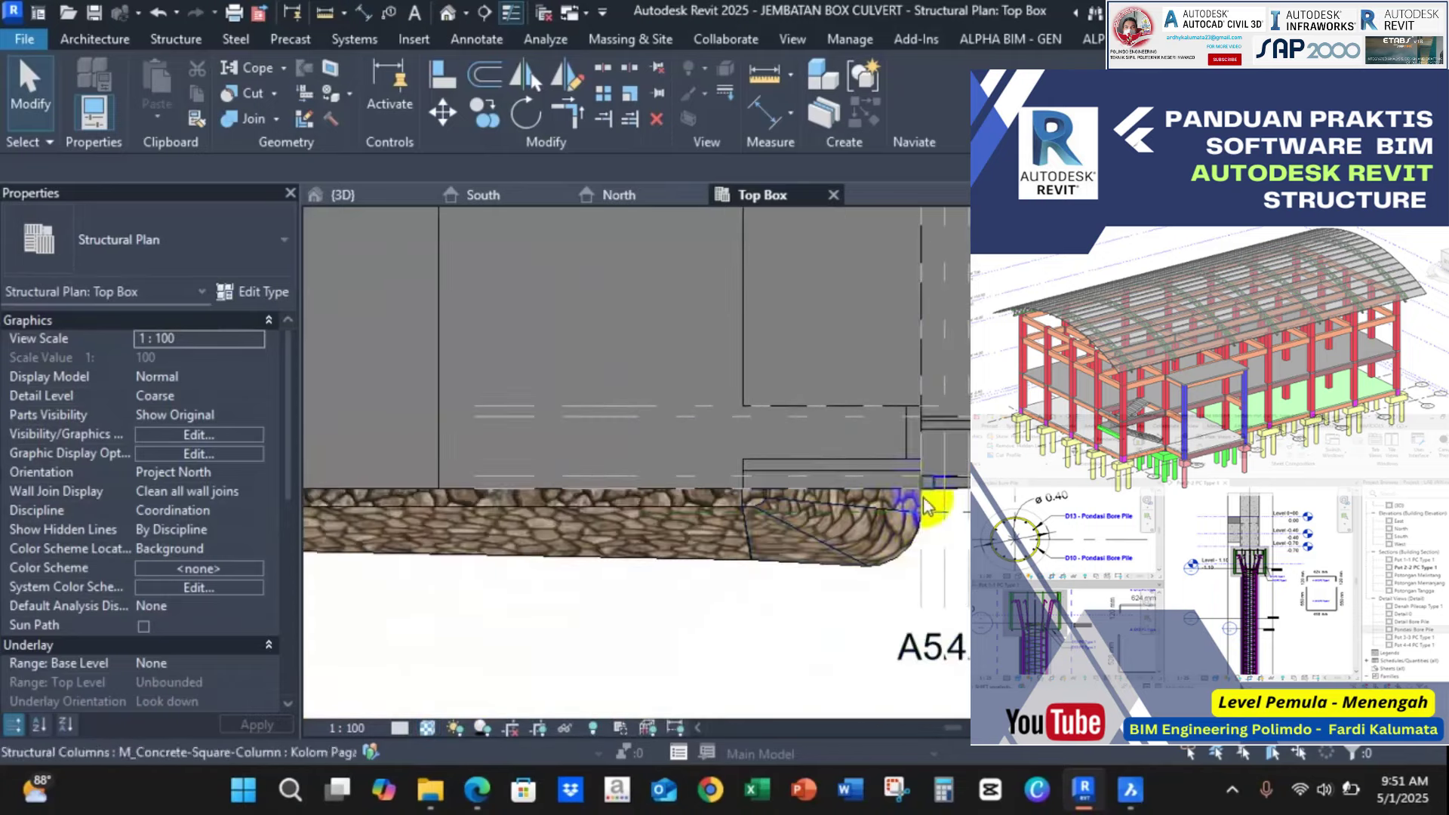
# Switch to the bridge PDF in Edge, circle the rounded stone corner beside the outlet on DENAH JEMBATAN, and return to Revit
pyautogui.click(475, 790)
pyautogui.scroll(-15, 663, 445)
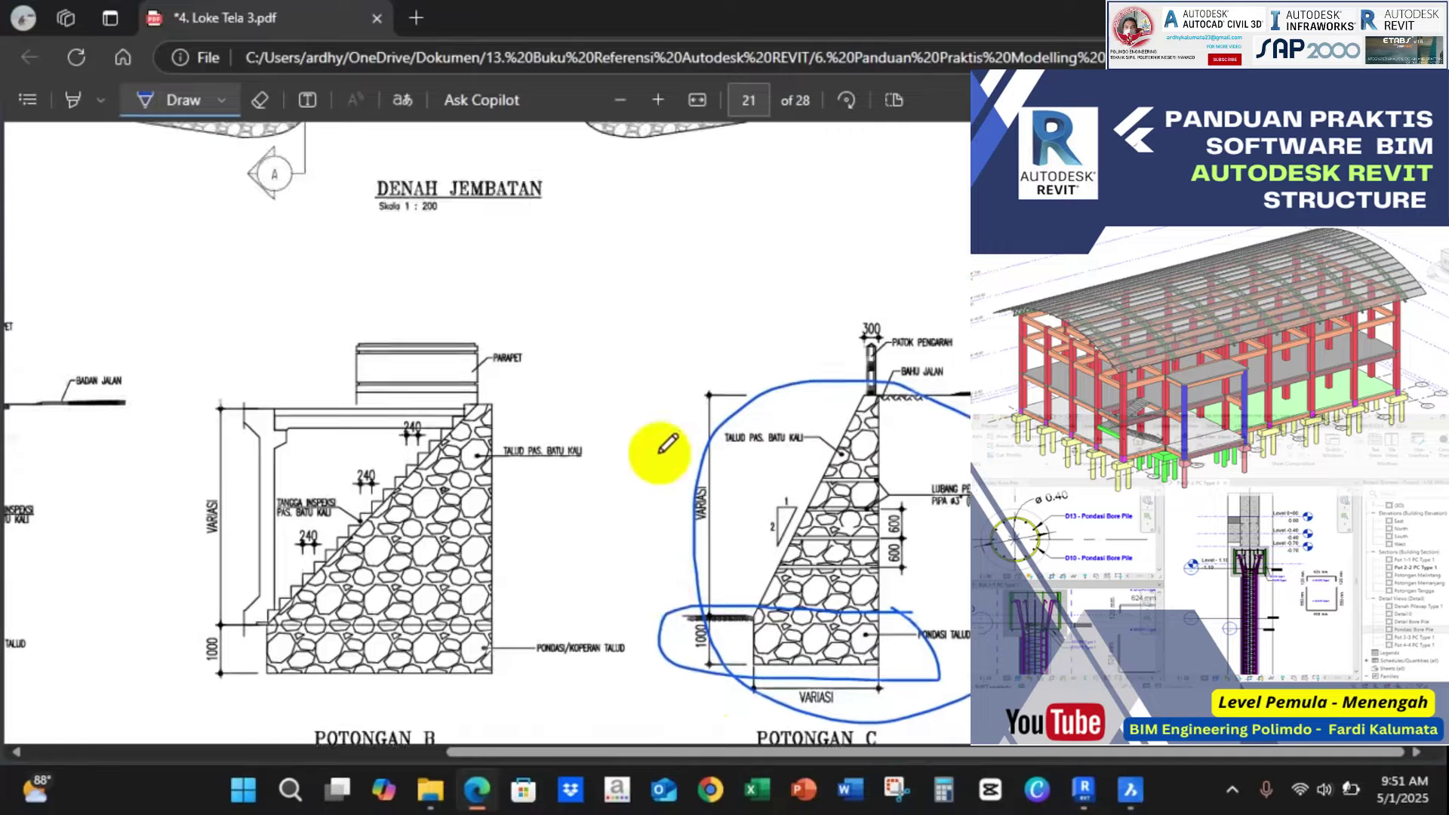
pyautogui.scroll(-4, 747, 447)
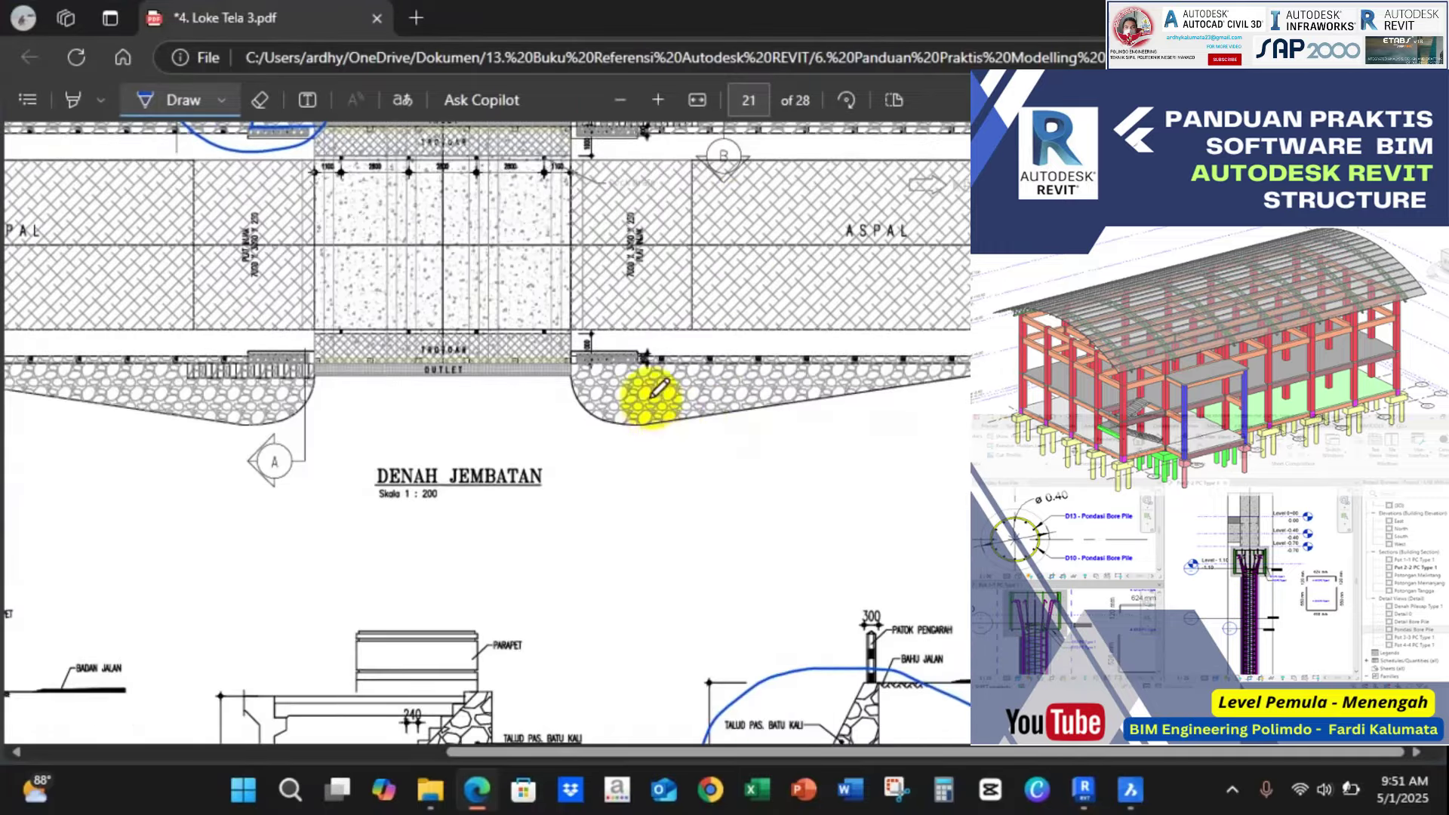
pyautogui.moveTo(698, 351); pyautogui.dragTo(657, 332)
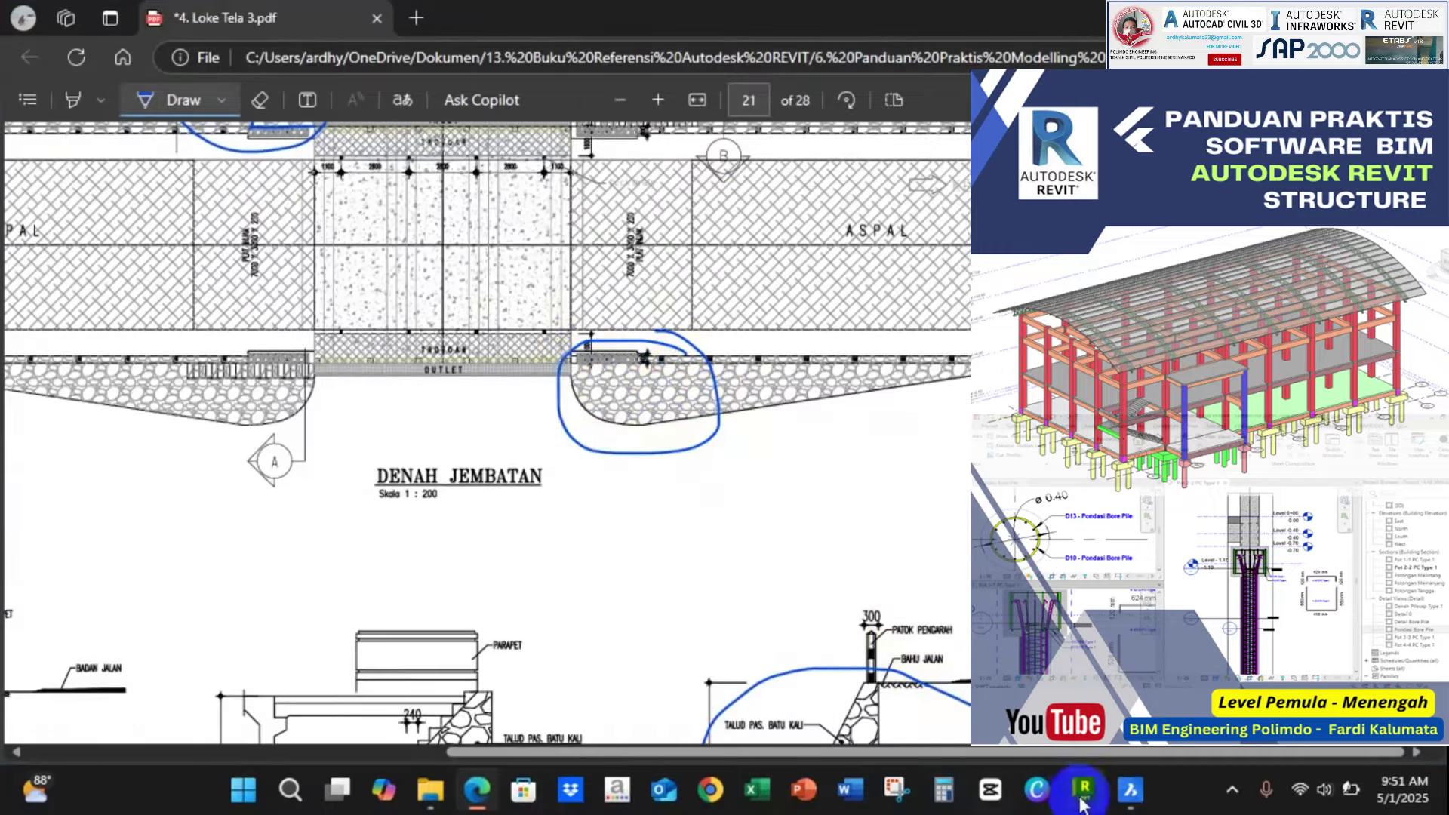
pyautogui.click(1083, 790)
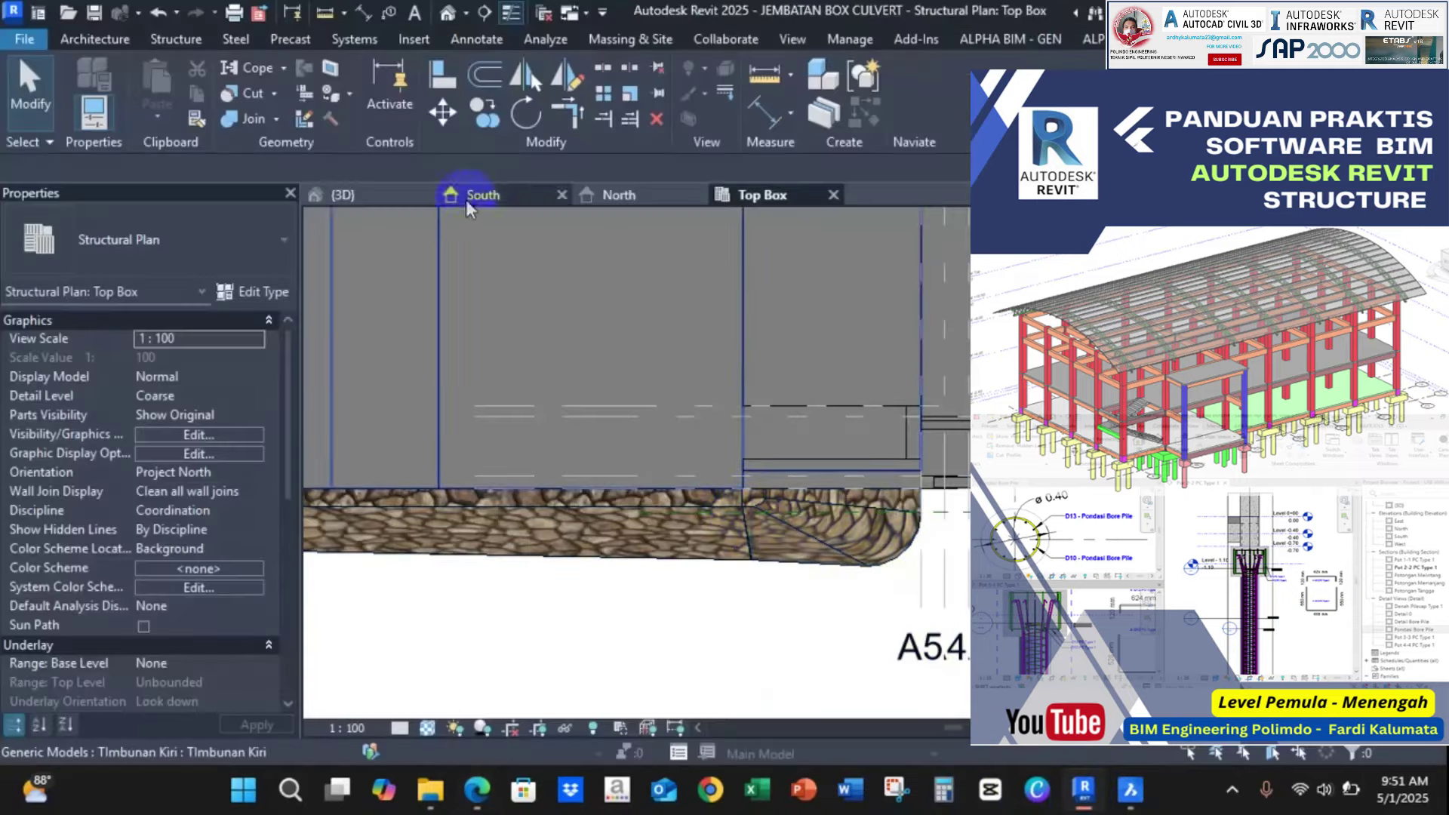
# Try to join the tapered stone corner with the adjoining masonry parts in the 3D view
pyautogui.click(344, 194)
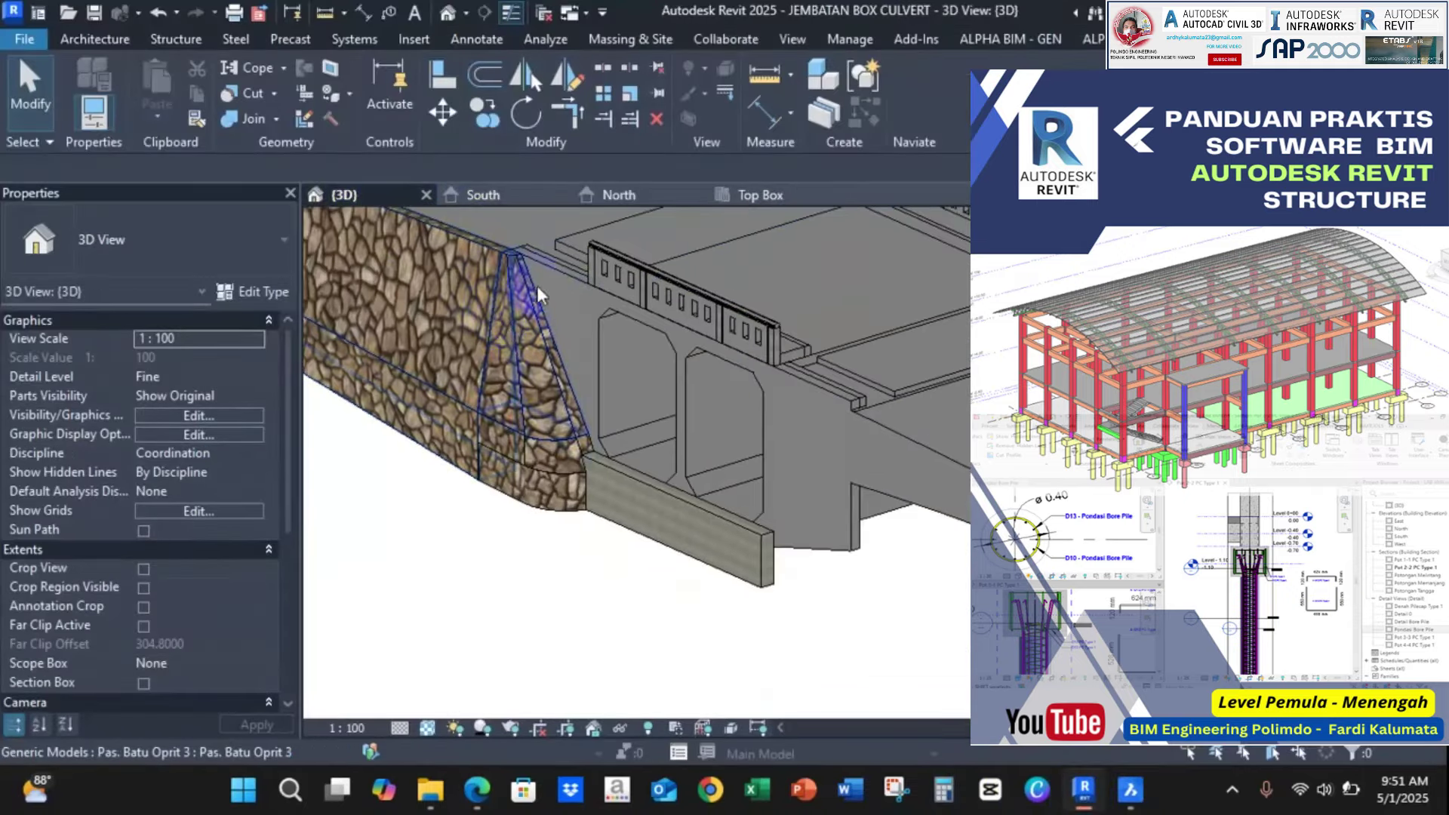
pyautogui.moveTo(550, 453); pyautogui.dragTo(704, 455, button='middle')
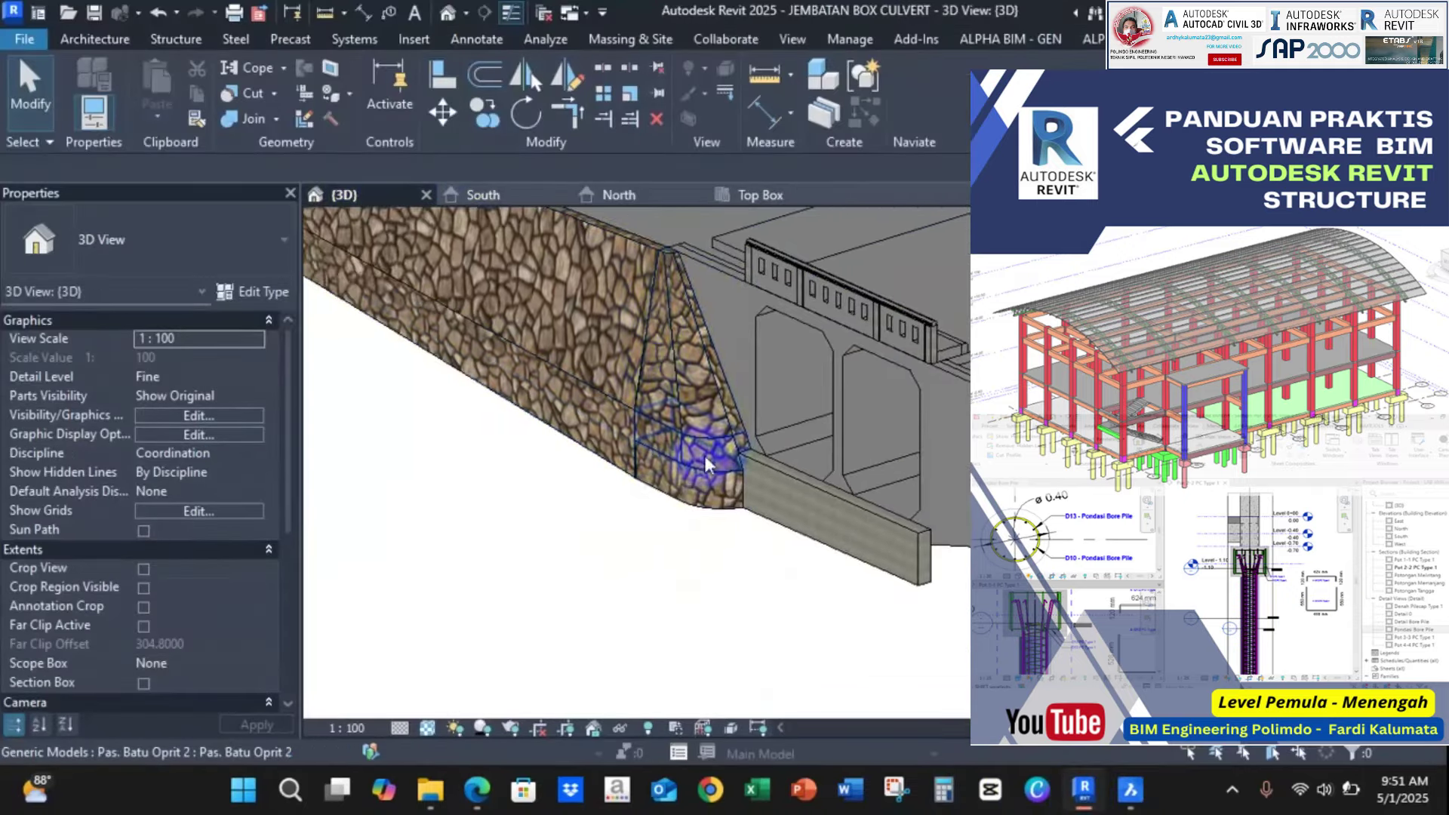
pyautogui.click(248, 116)
pyautogui.click(685, 373)
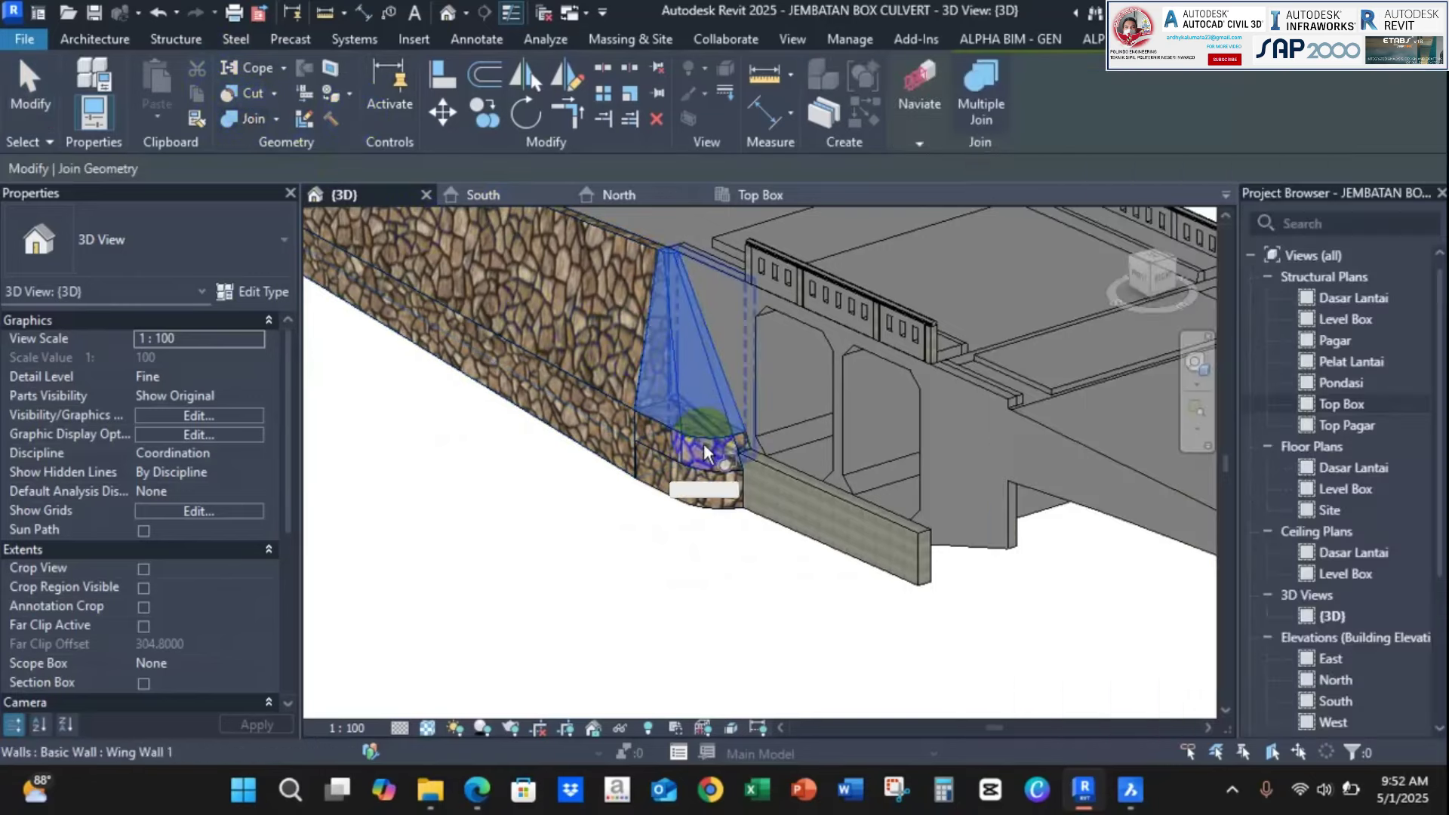
pyautogui.click(703, 446)
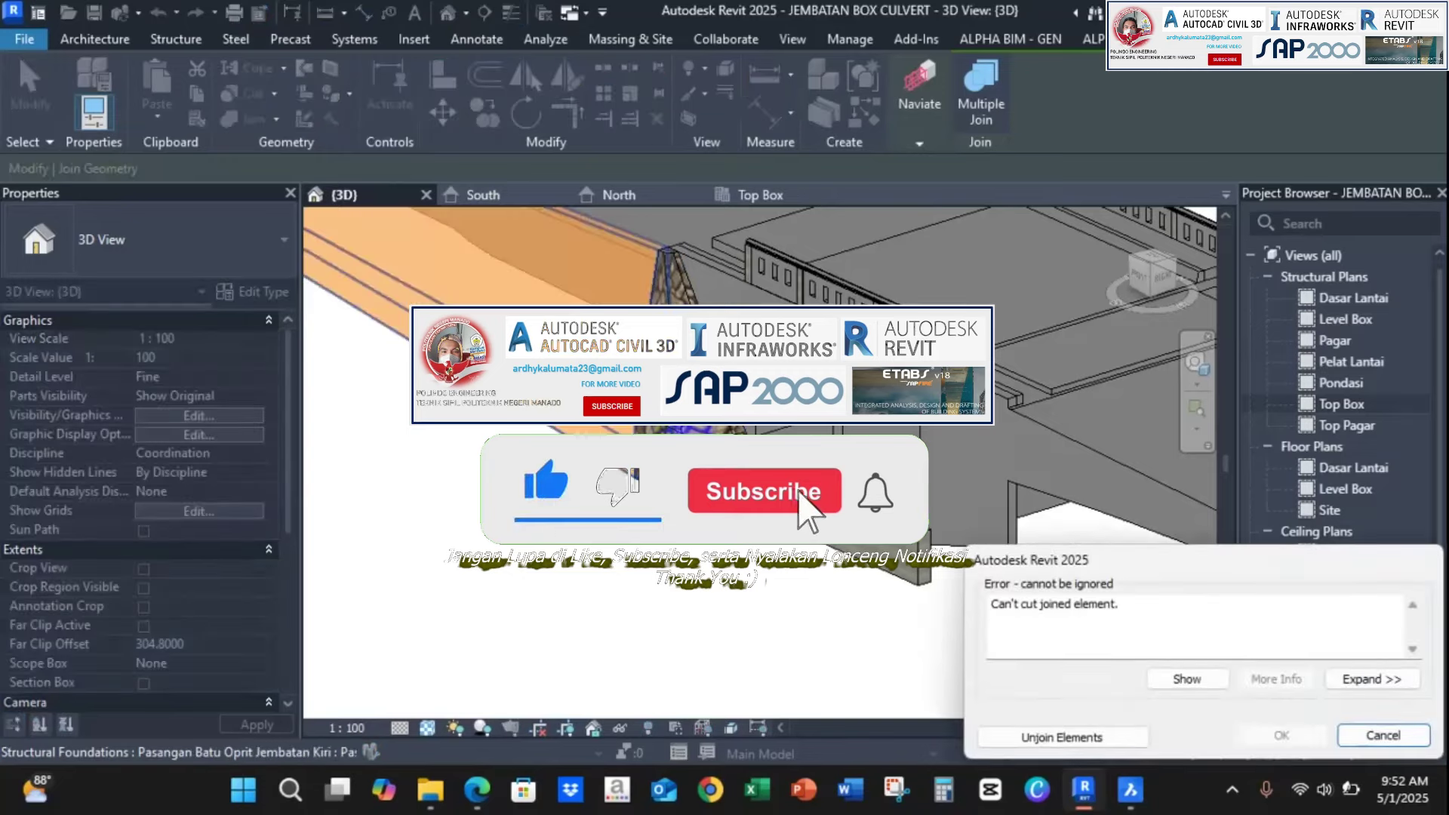
pyautogui.press('Escape')
pyautogui.press('Escape')
# Mirror the long stone wall, tapered corner and two corner foundation blocks across centreline AS H in the Top Box plan
pyautogui.scroll(-3, 566, 520)
pyautogui.moveTo(566, 521); pyautogui.dragTo(601, 486, button='middle')
pyautogui.scroll(3, 472, 282)
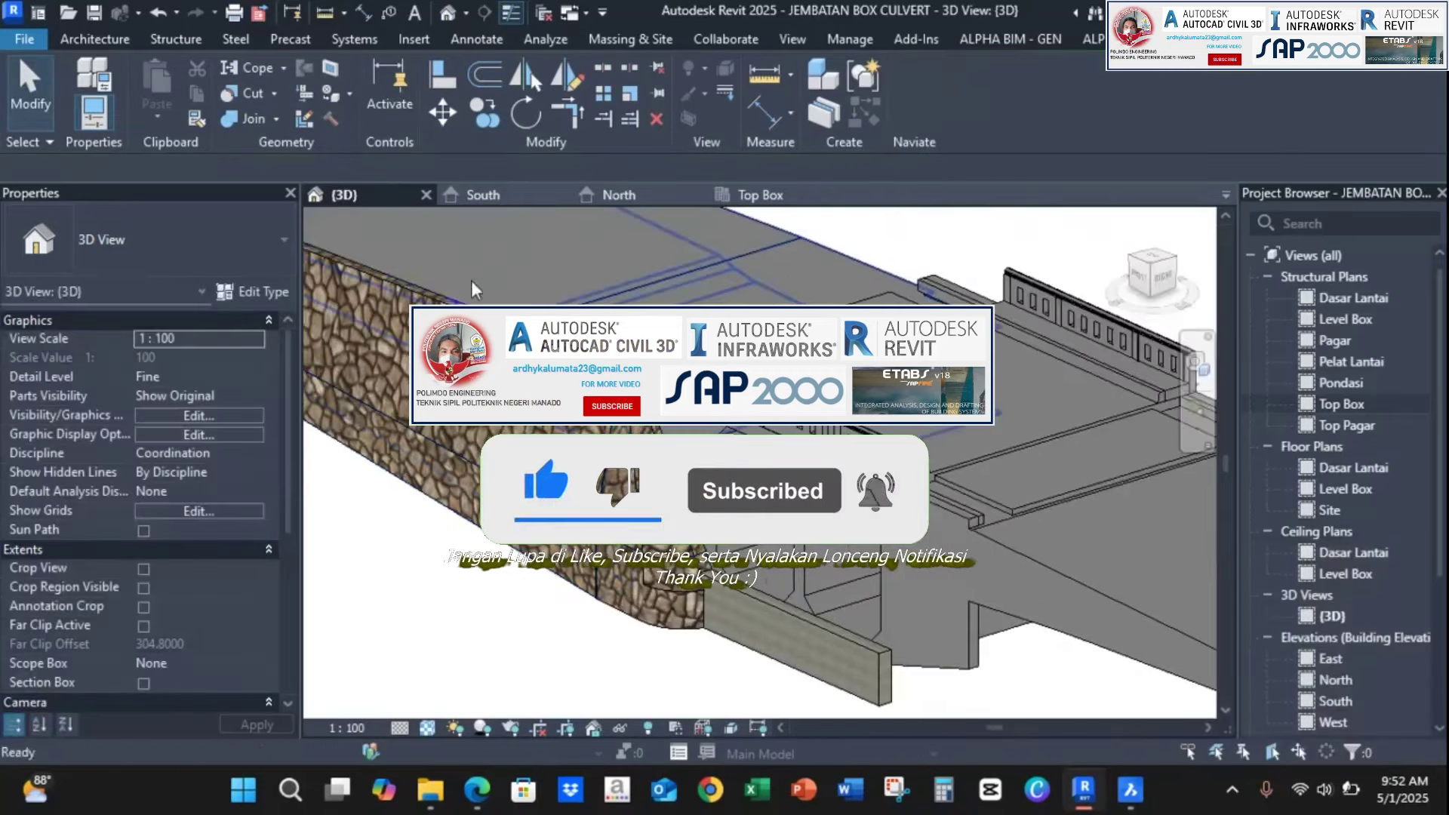
pyautogui.click(615, 430)
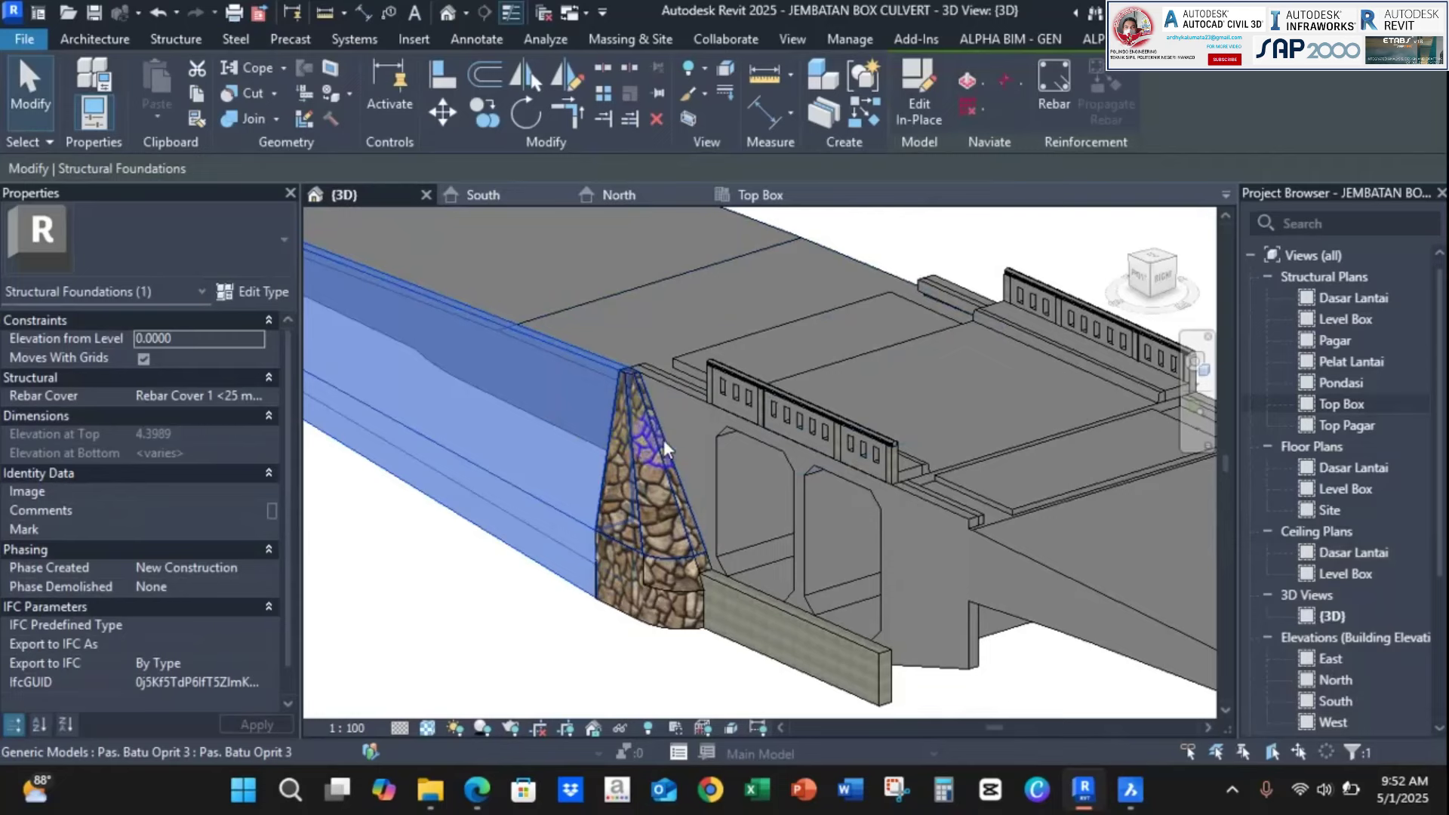
pyautogui.keyDown('ctrl'); pyautogui.click(663, 437); pyautogui.keyUp('ctrl')
pyautogui.keyDown('ctrl'); pyautogui.click(670, 574); pyautogui.keyUp('ctrl')
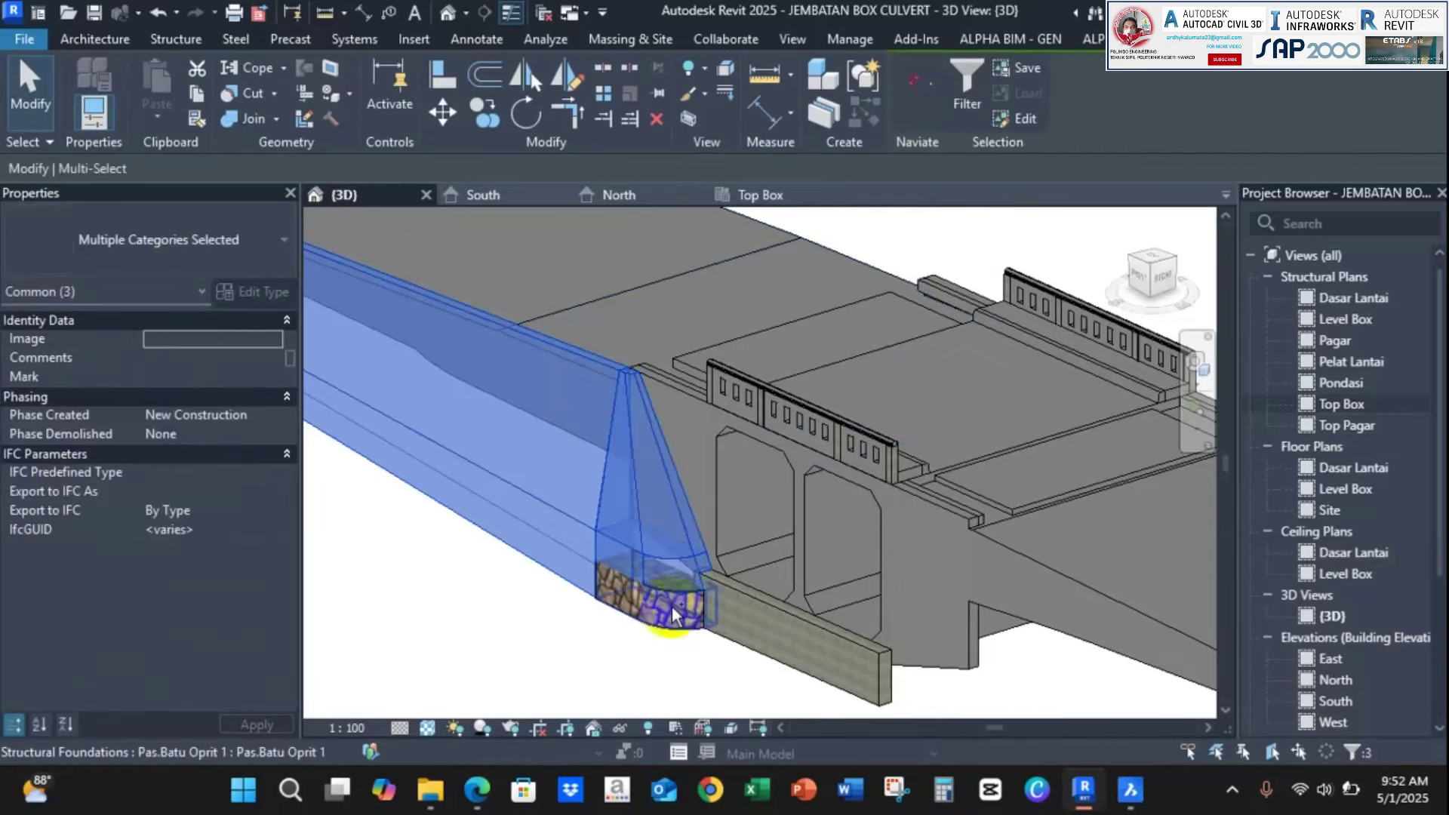
pyautogui.keyDown('ctrl'); pyautogui.click(671, 610); pyautogui.keyUp('ctrl')
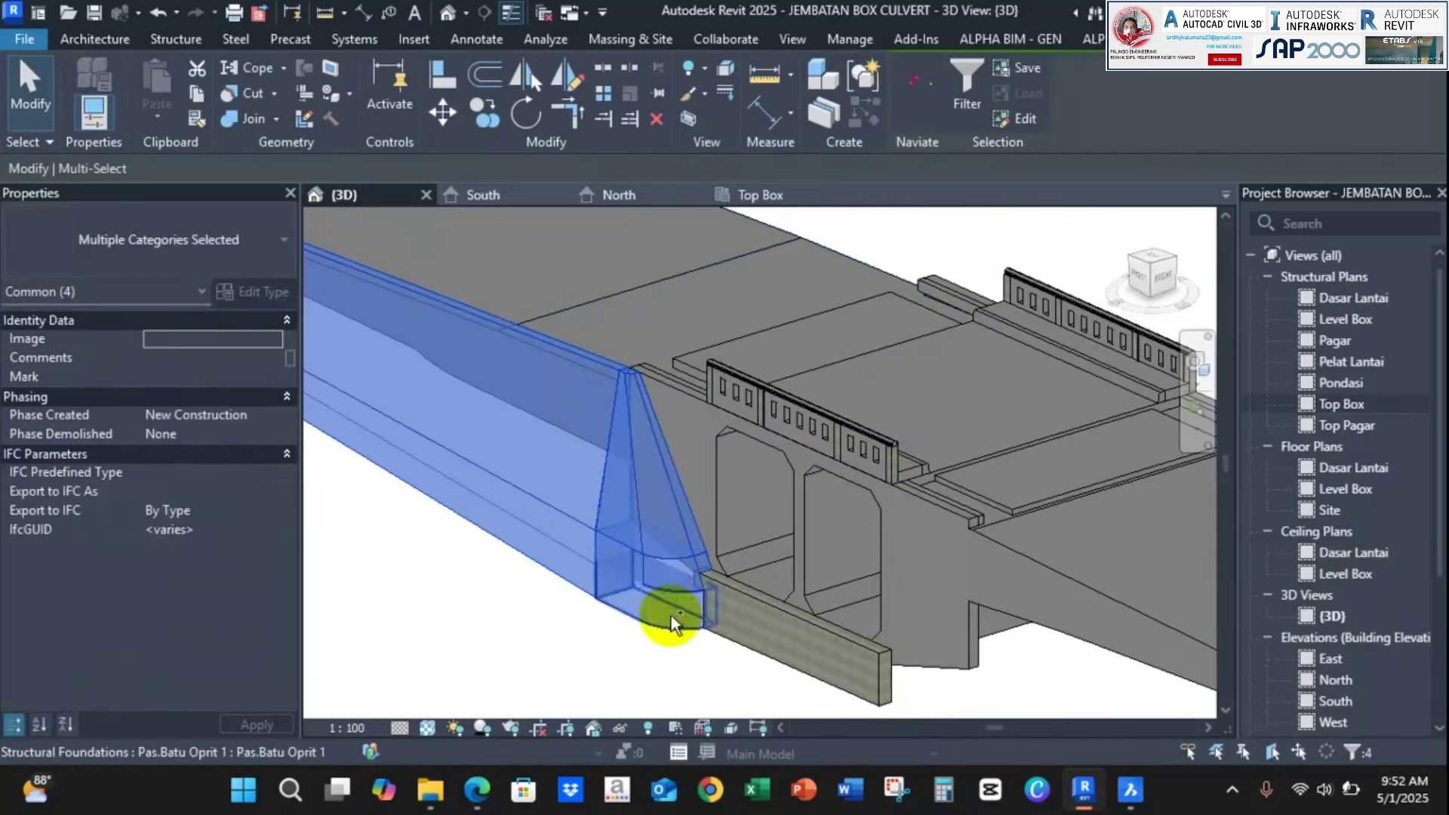
pyautogui.click(784, 198)
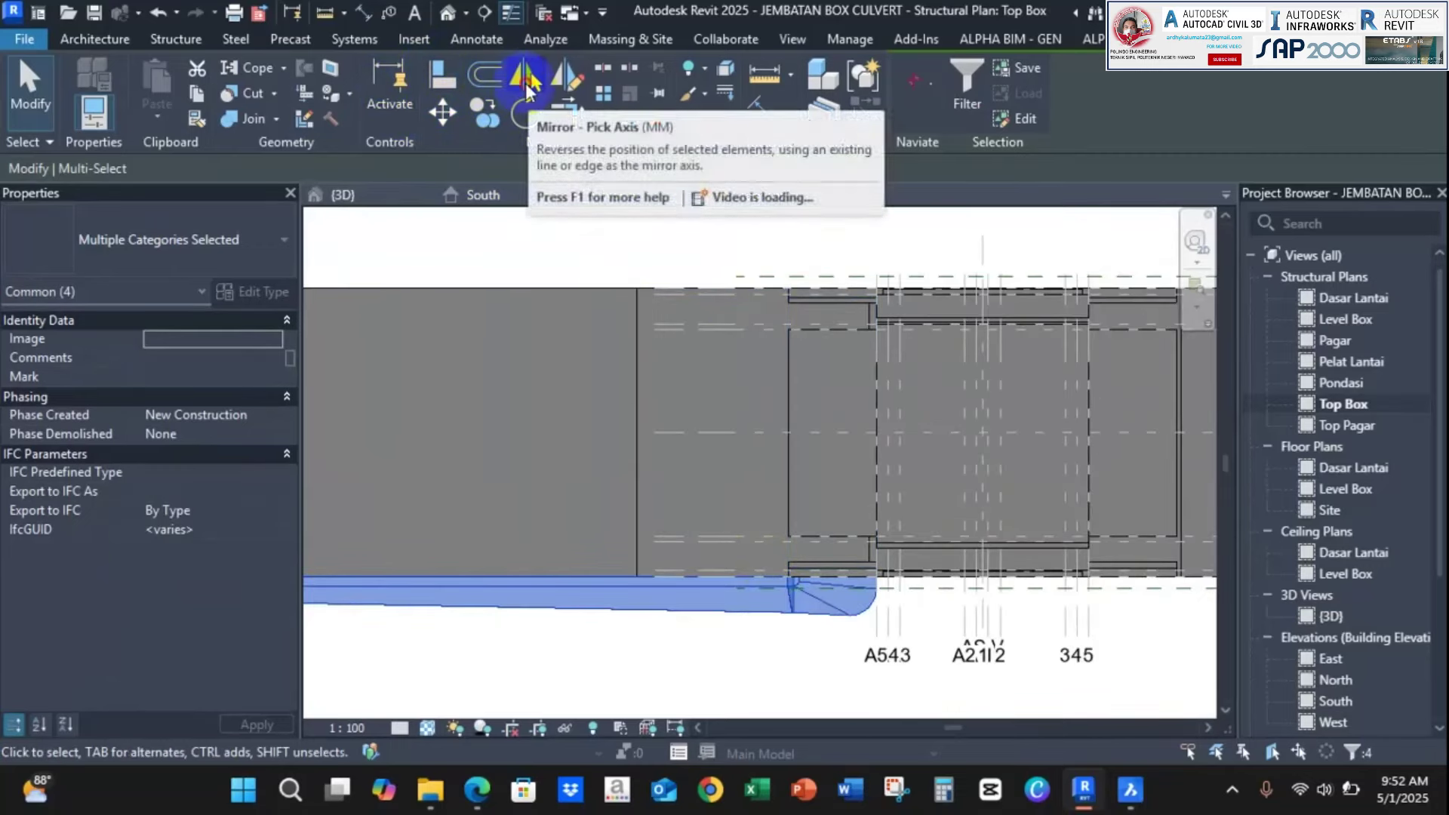
pyautogui.click(526, 87)
pyautogui.click(765, 446)
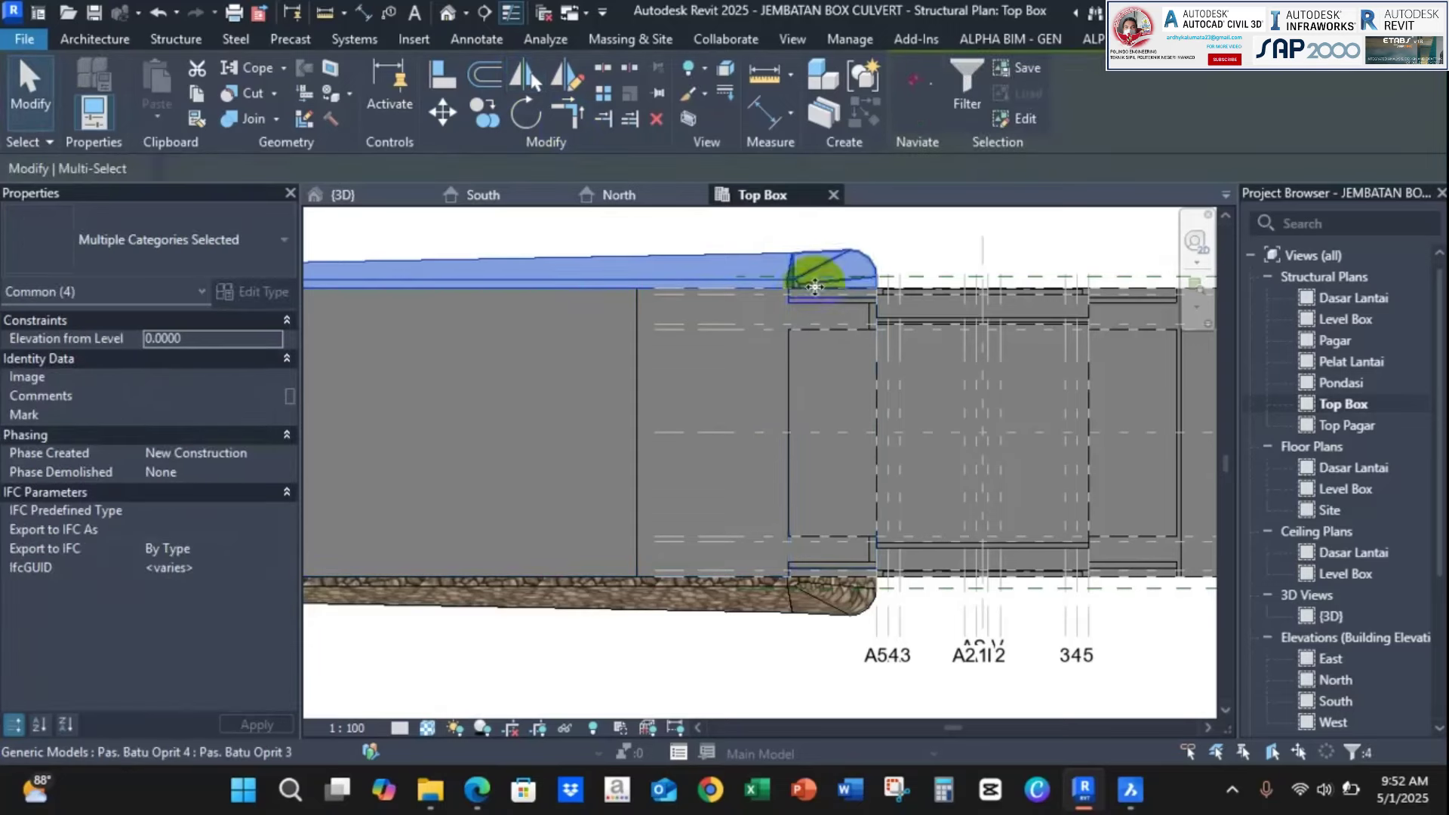
# Add the four original stone parts to the mirrored selection and mirror all eight across grid AS V in the Top Box plan
pyautogui.click(383, 198)
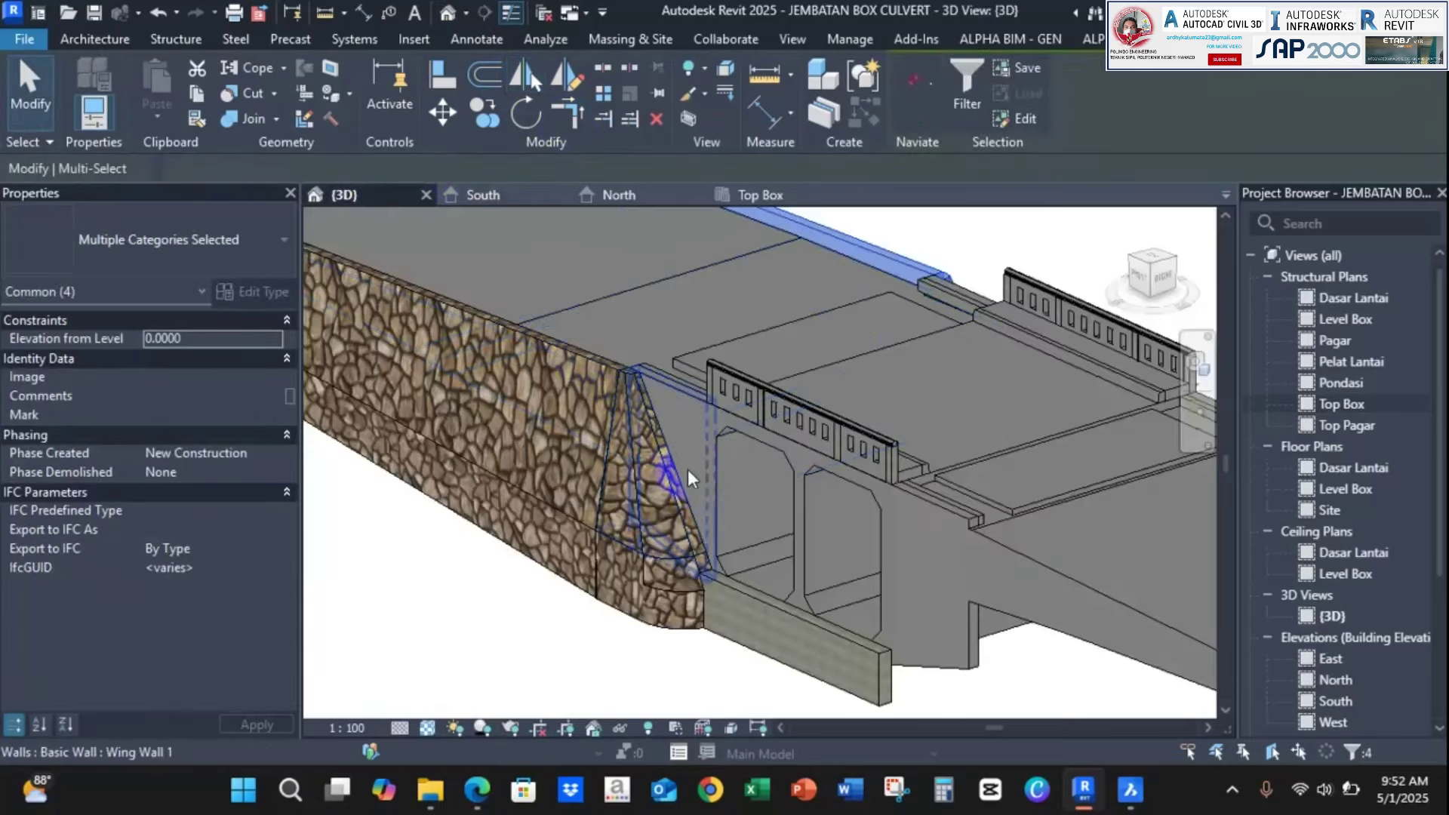
pyautogui.keyDown('ctrl'); pyautogui.click(653, 558); pyautogui.keyUp('ctrl')
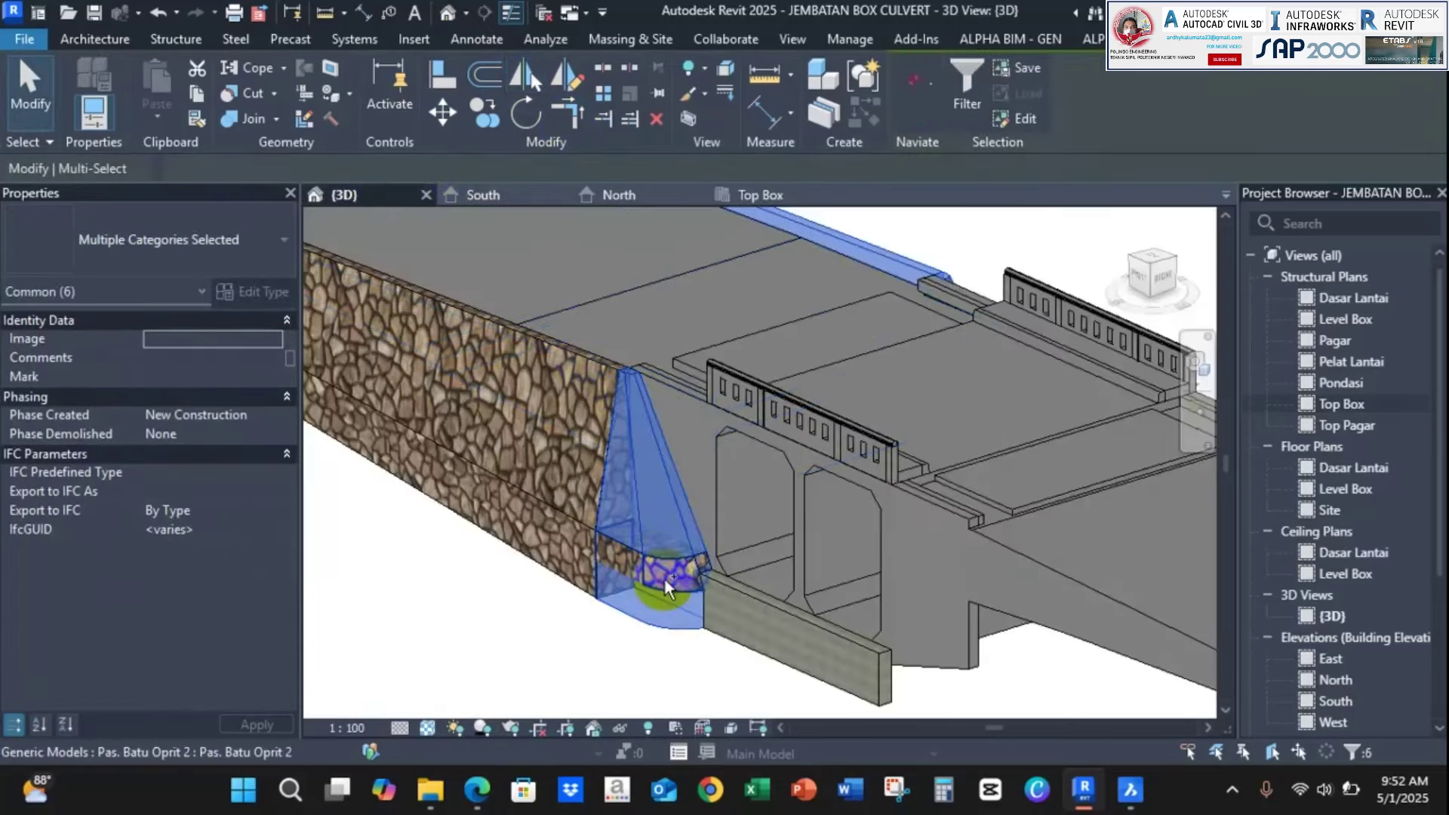
pyautogui.keyDown('ctrl'); pyautogui.click(664, 580); pyautogui.keyUp('ctrl')
pyautogui.keyDown('ctrl'); pyautogui.click(563, 548); pyautogui.keyUp('ctrl')
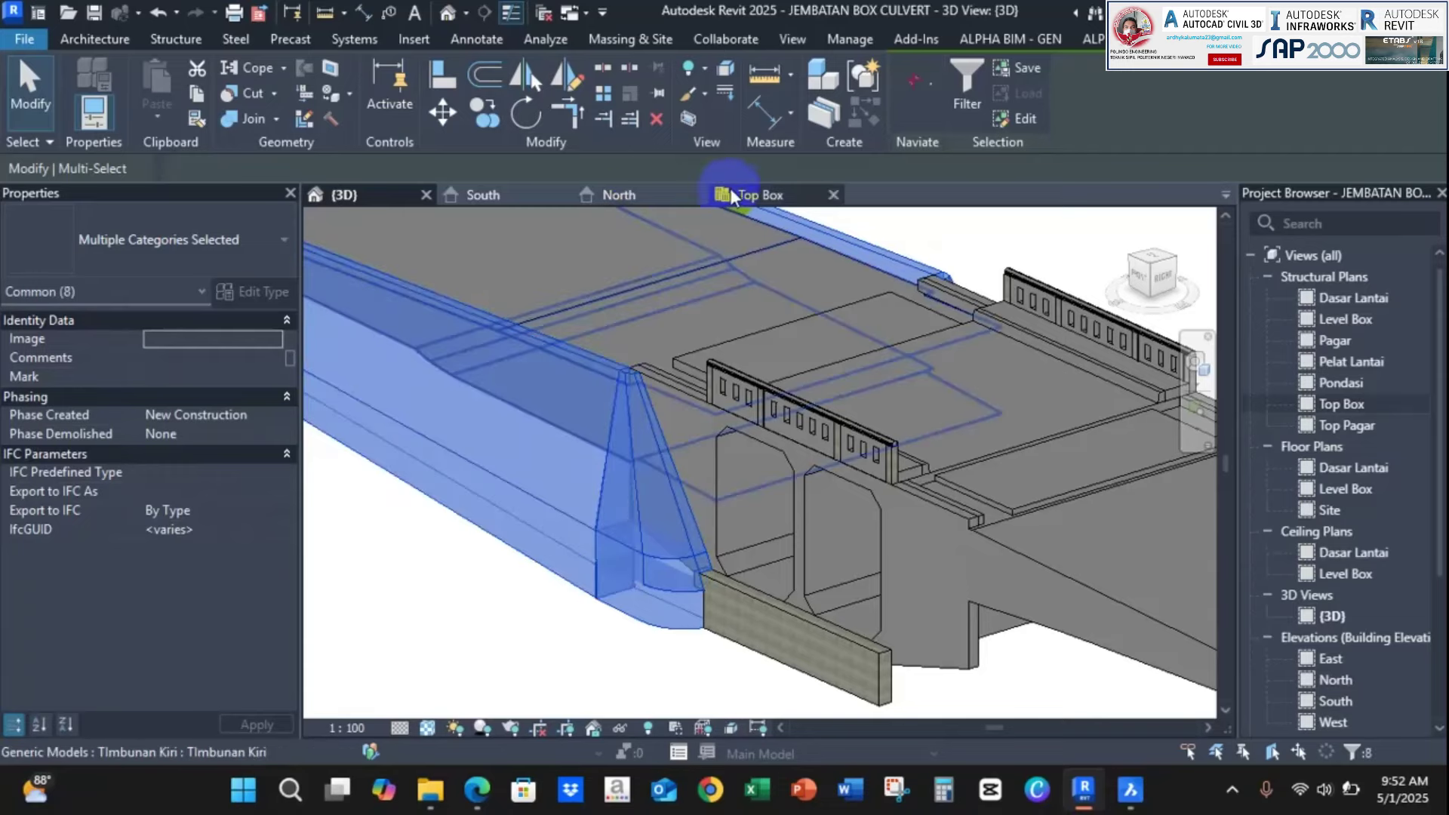
pyautogui.click(732, 196)
pyautogui.scroll(-3, 679, 445)
pyautogui.moveTo(649, 476); pyautogui.dragTo(468, 514, button='middle')
pyautogui.scroll(4, 682, 637)
pyautogui.moveTo(676, 566); pyautogui.dragTo(675, 763, button='middle')
pyautogui.click(526, 76)
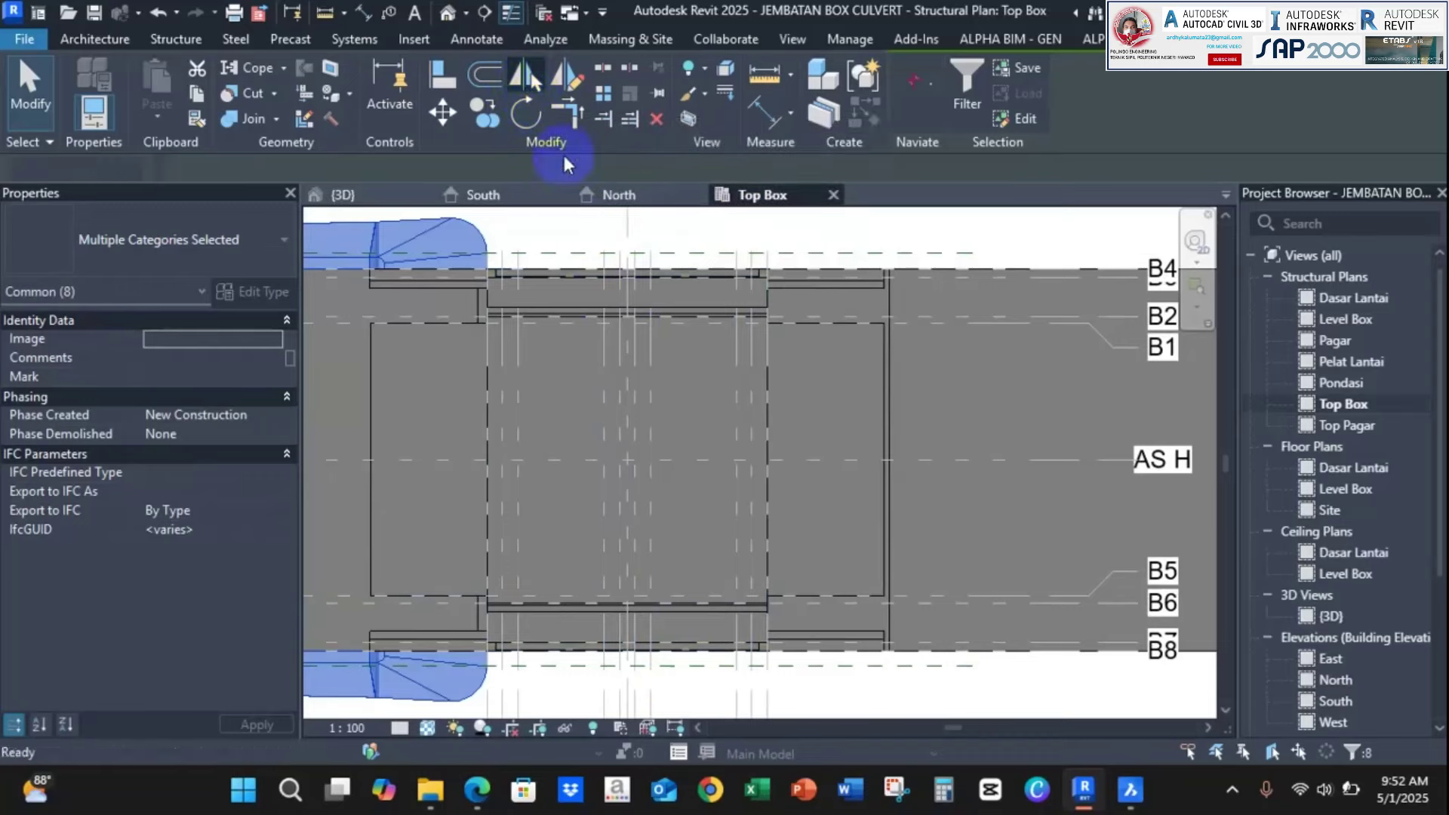
pyautogui.moveTo(640, 297); pyautogui.dragTo(640, 455, button='middle')
pyautogui.click(624, 391)
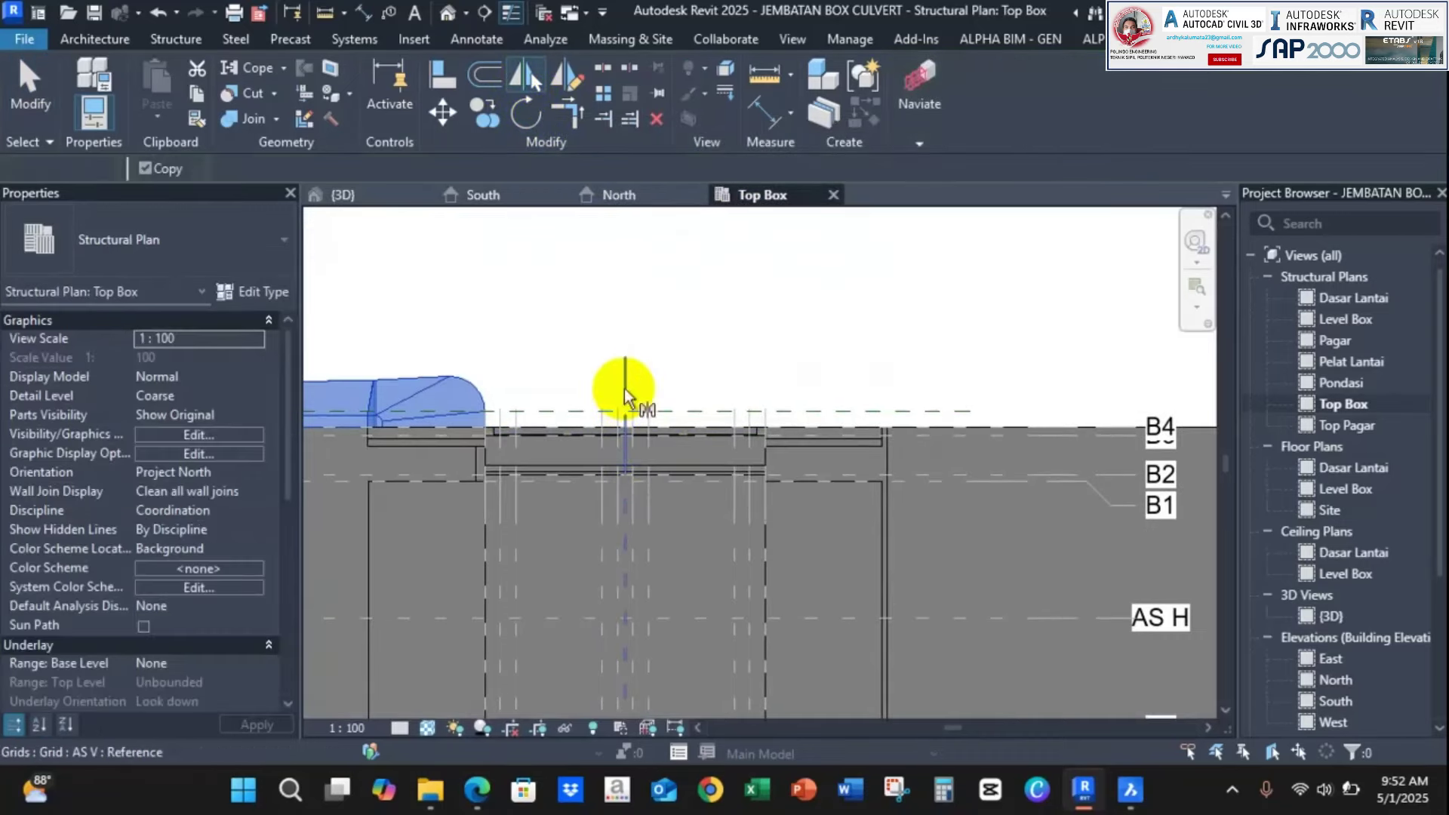
# Clear the selection in the Top Box plan and examine the mirrored stone masonry around the box culvert in the 3D view
pyautogui.scroll(-3, 818, 356)
pyautogui.click(811, 325)
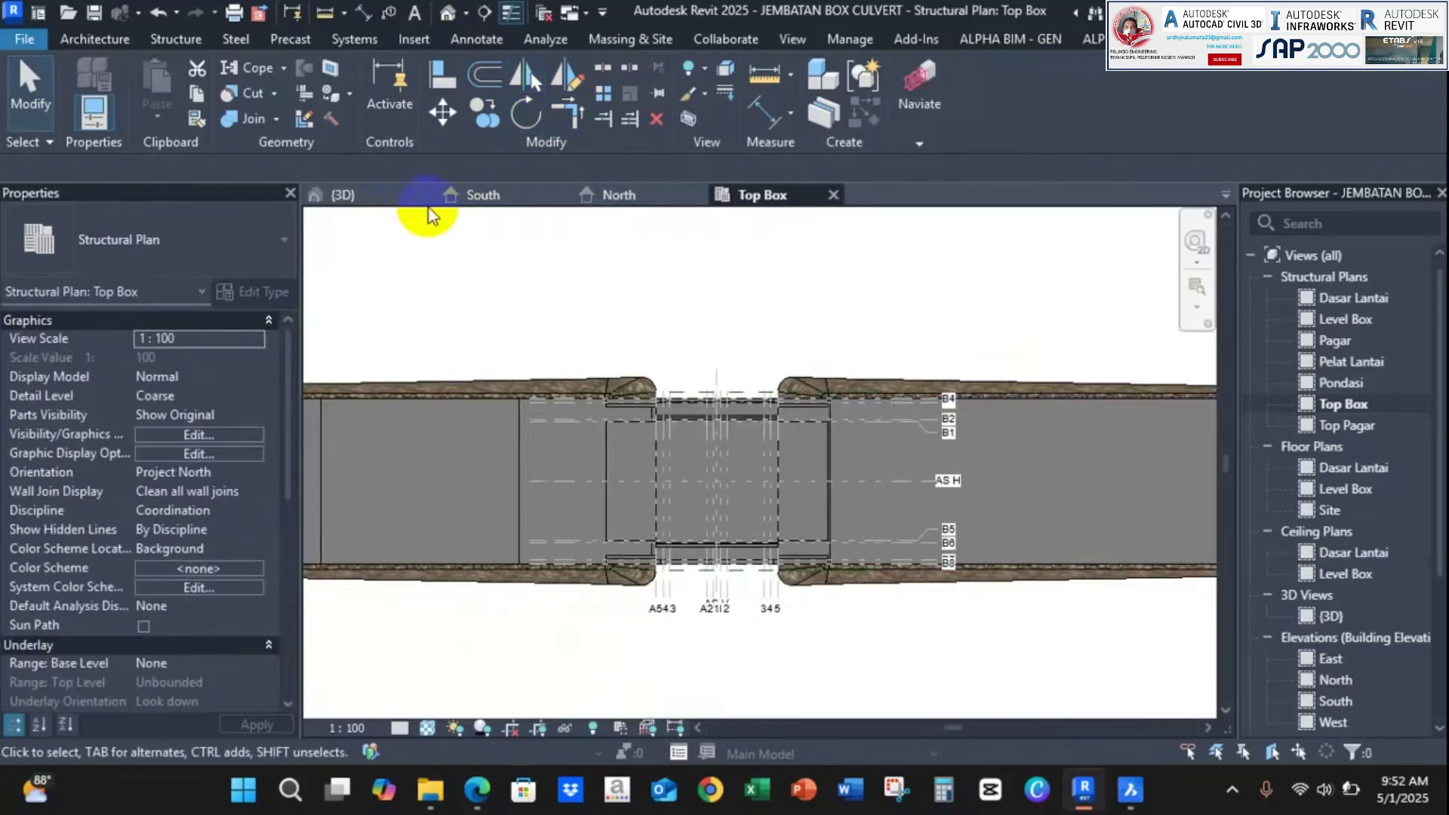
pyautogui.click(424, 201)
pyautogui.keyDown('shift'); pyautogui.moveTo(649, 438); pyautogui.dragTo(883, 560, button='middle'); pyautogui.keyUp('shift')
pyautogui.scroll(3, 773, 537)
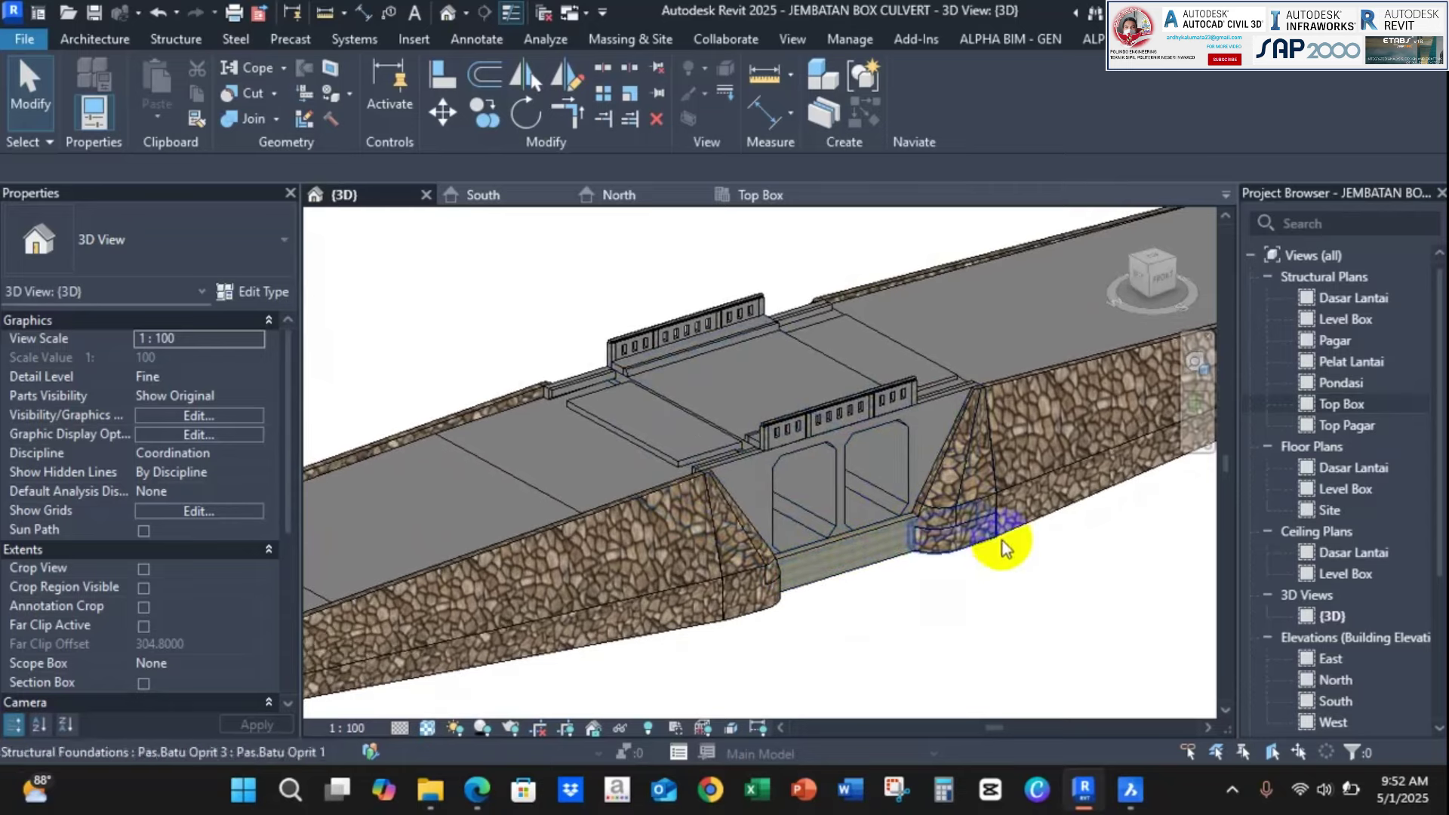
pyautogui.scroll(3, 1060, 629)
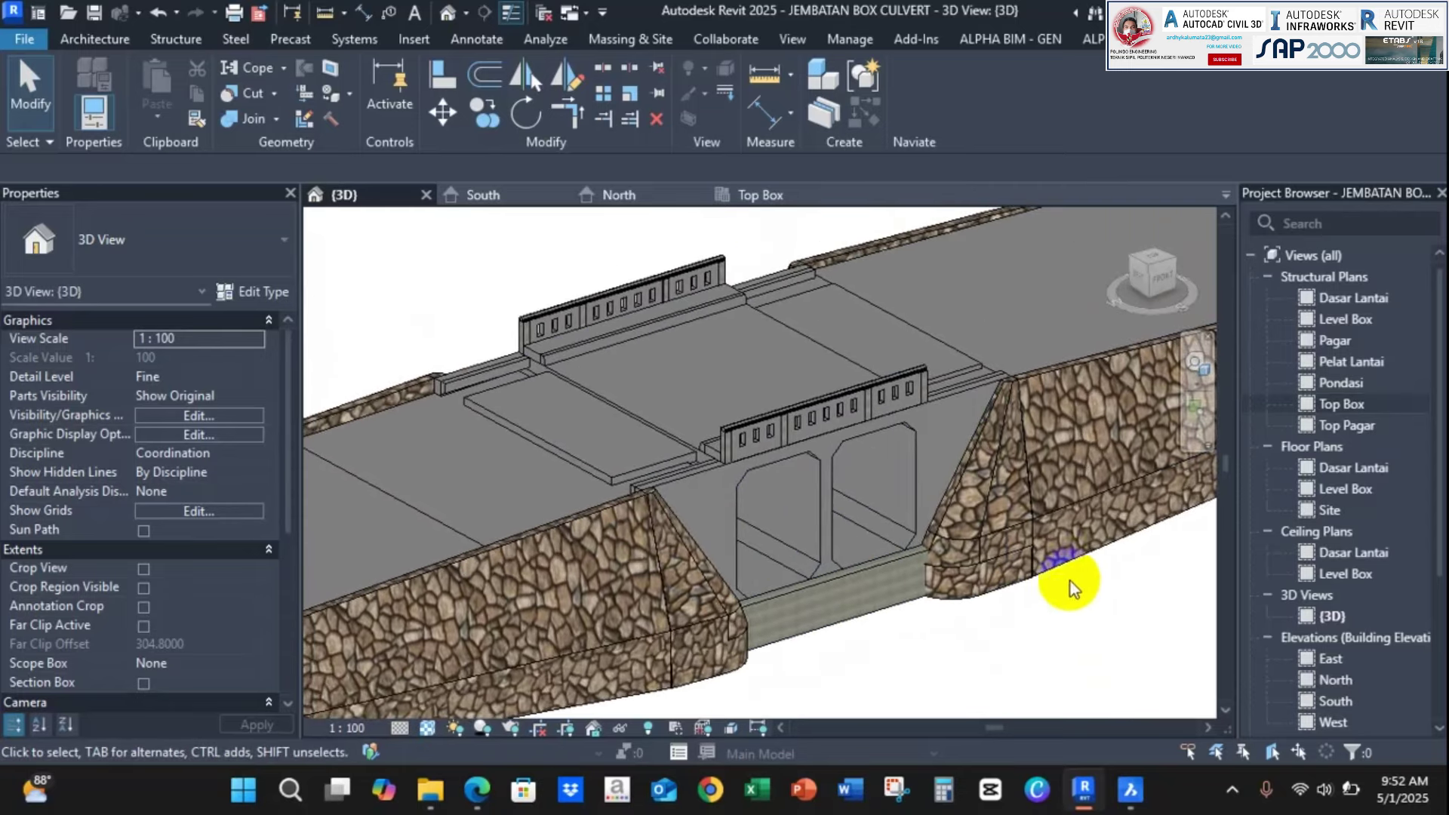
pyautogui.keyDown('shift'); pyautogui.moveTo(1056, 687); pyautogui.dragTo(1029, 575, button='middle'); pyautogui.keyUp('shift')
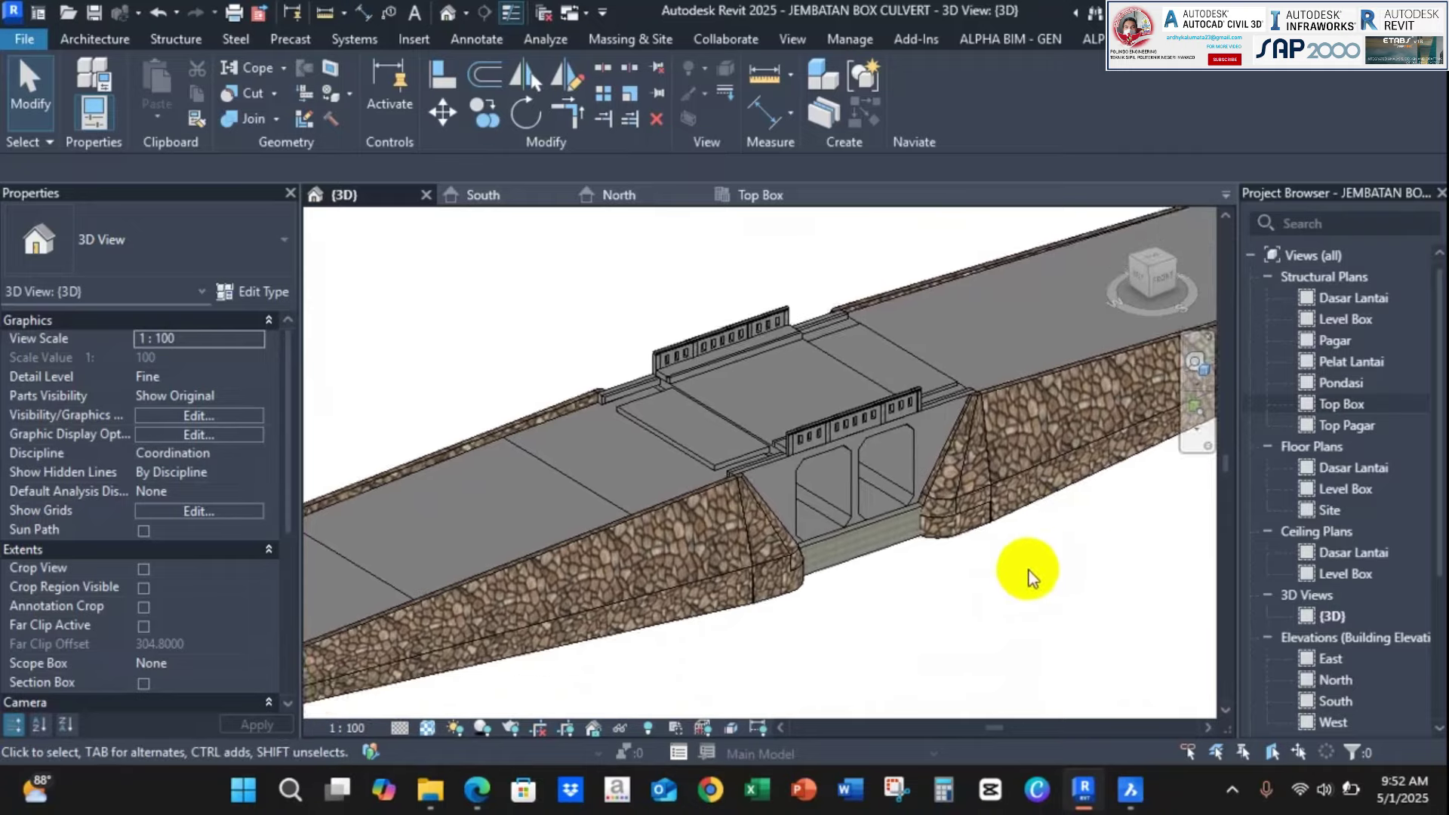
pyautogui.scroll(3, 1035, 576)
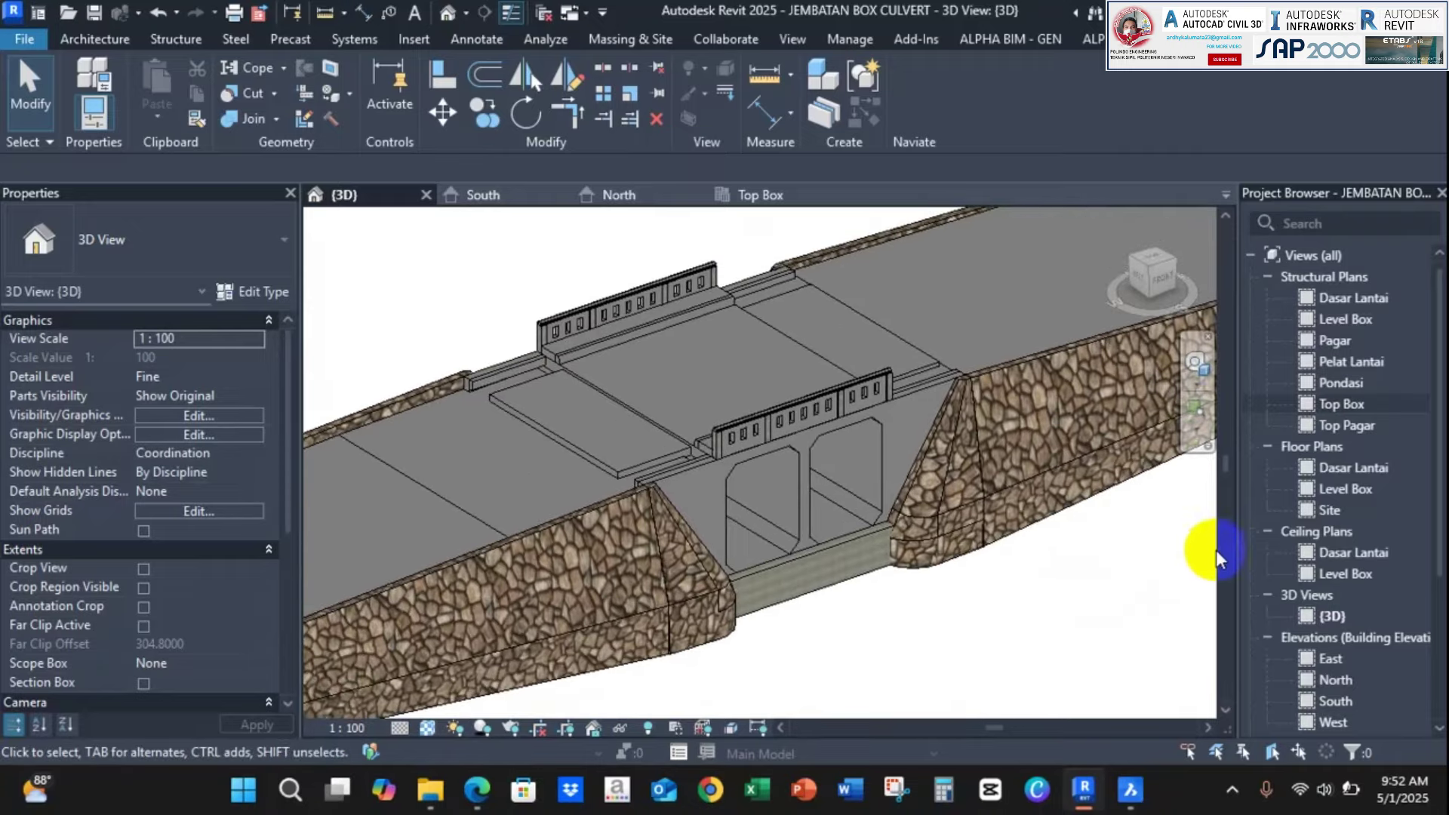
pyautogui.moveTo(1150, 561); pyautogui.dragTo(1120, 572, button='middle')
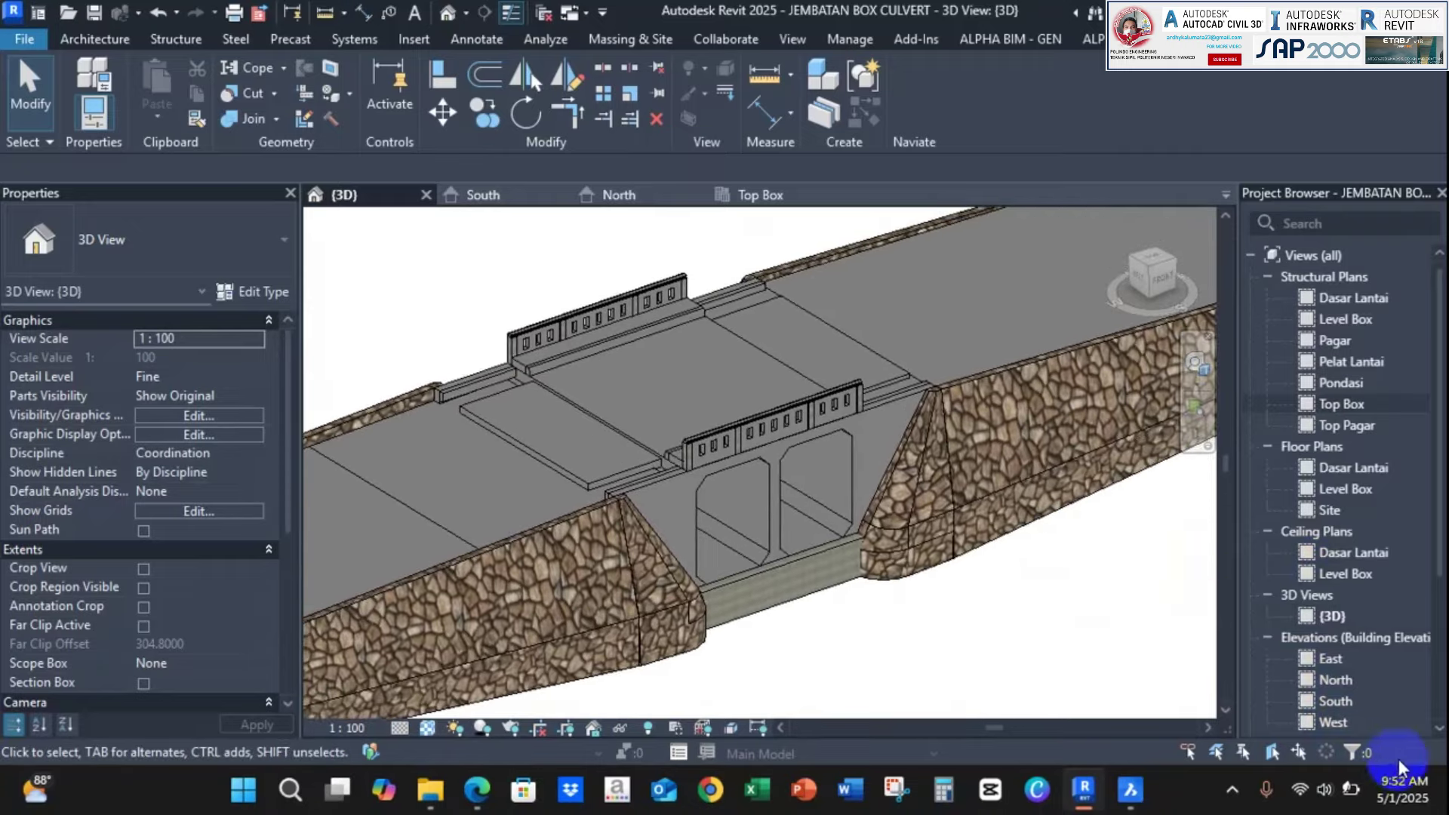